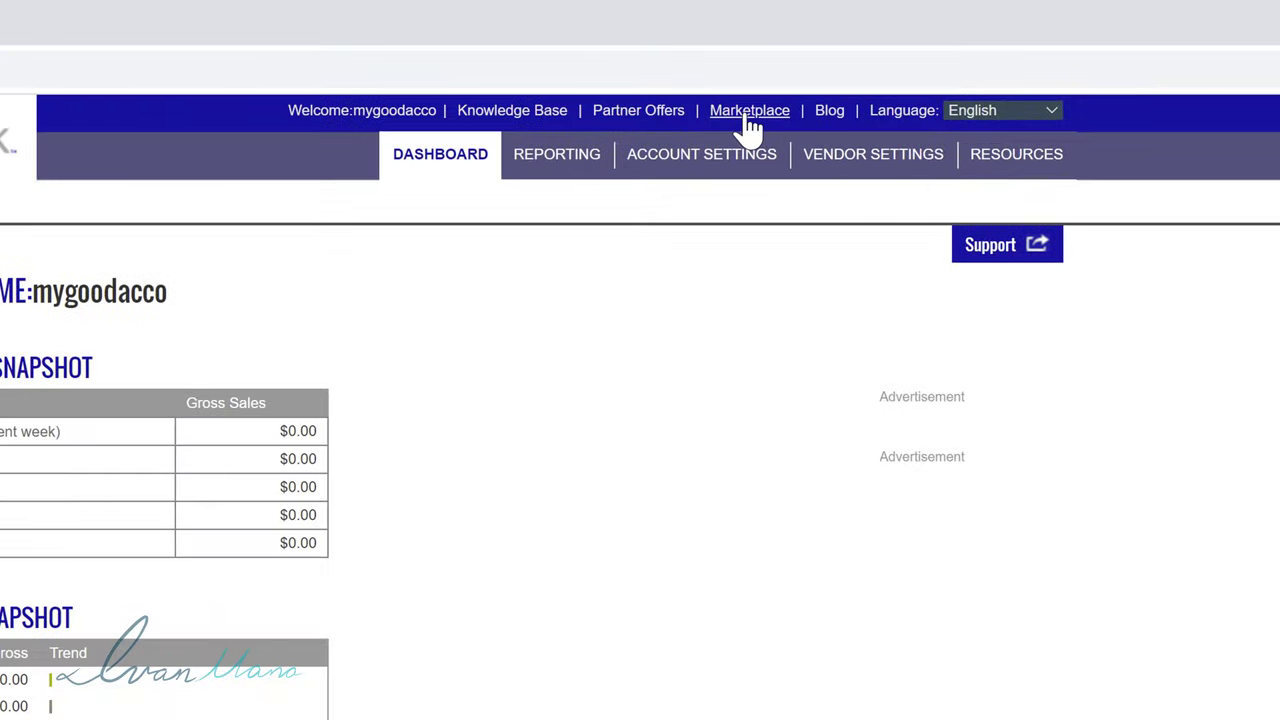
- Open the ClickBank affiliate Marketplace and browse its categories, expanding then collapsing Languages
{"action": "left_click", "coordinate": [748, 116]}
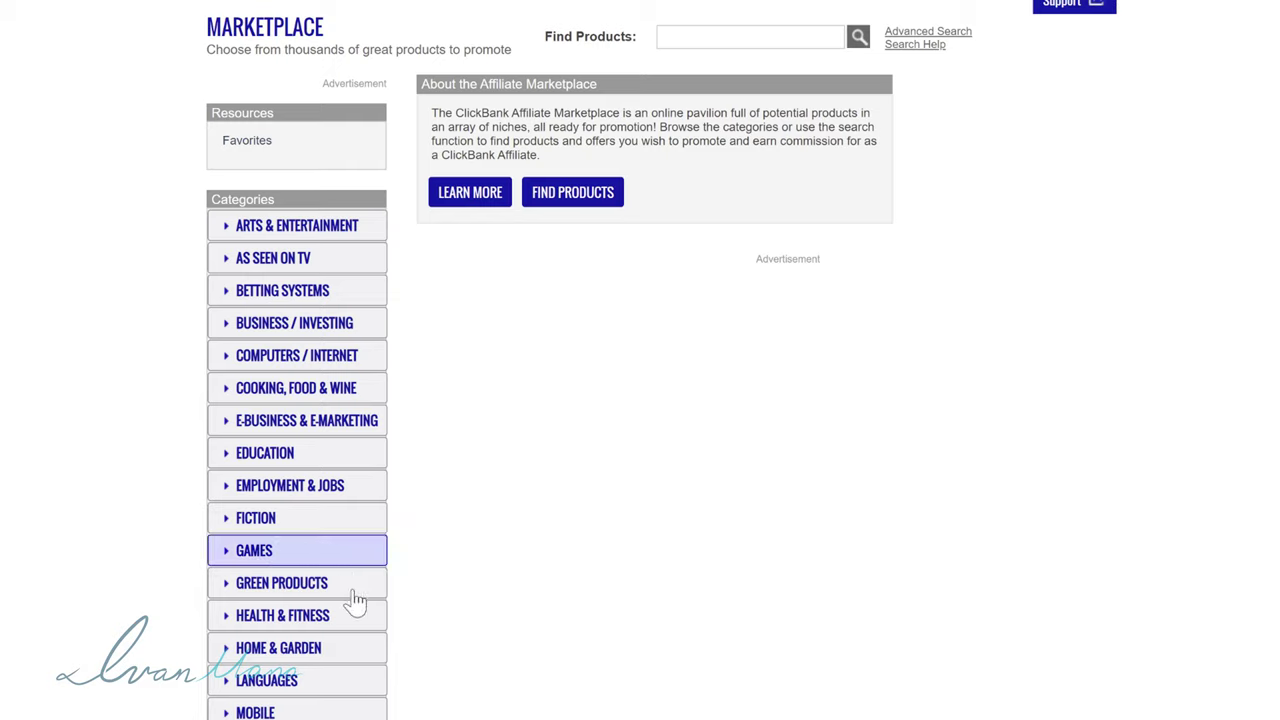
{"action": "left_click", "coordinate": [226, 683]}
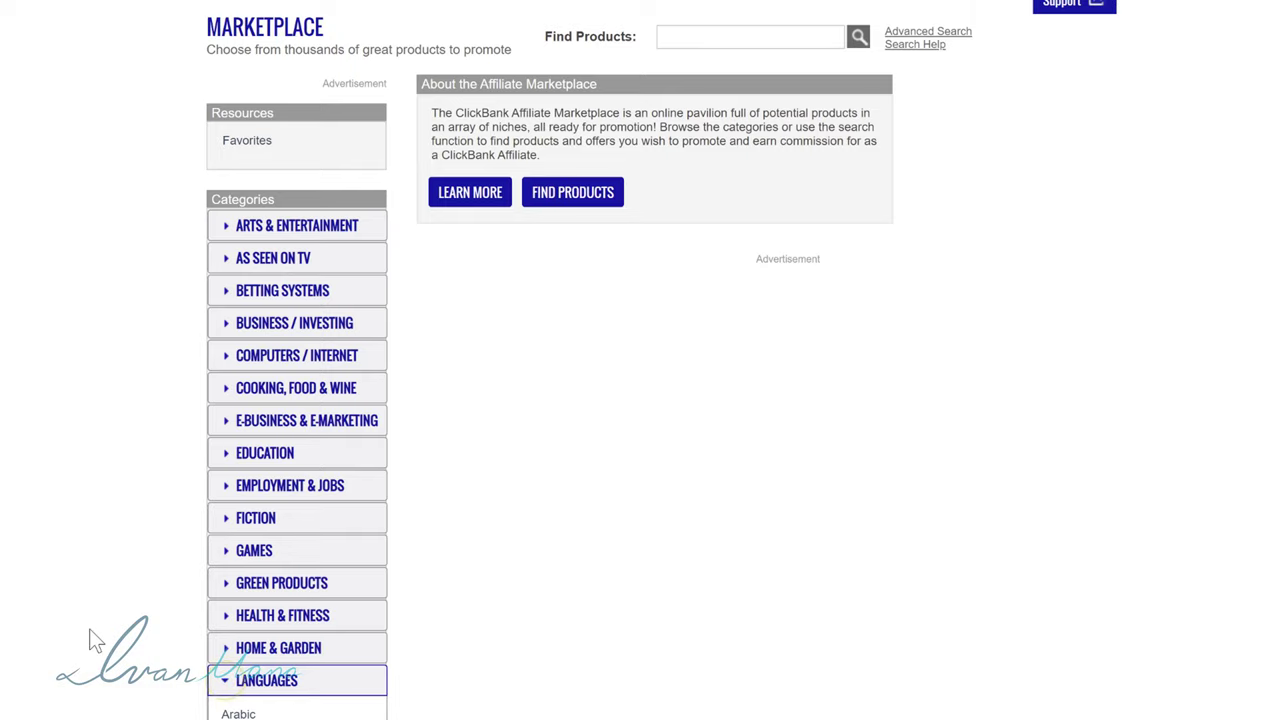
{"action": "scroll", "coordinate": [95, 640], "scroll_direction": "down", "scroll_amount": 2}
{"action": "scroll", "coordinate": [95, 640], "scroll_direction": "down", "scroll_amount": 1}
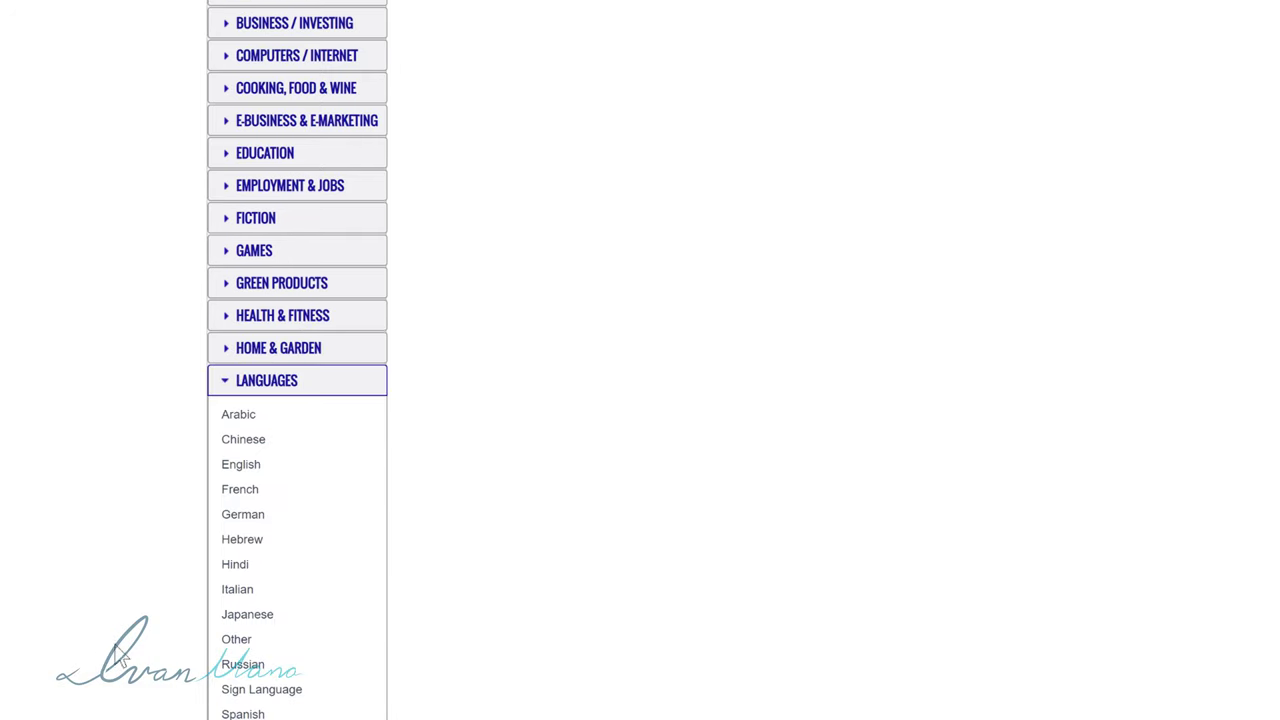
{"action": "left_click", "coordinate": [226, 381]}
{"action": "scroll", "coordinate": [79, 571], "scroll_direction": "up", "scroll_amount": 3}
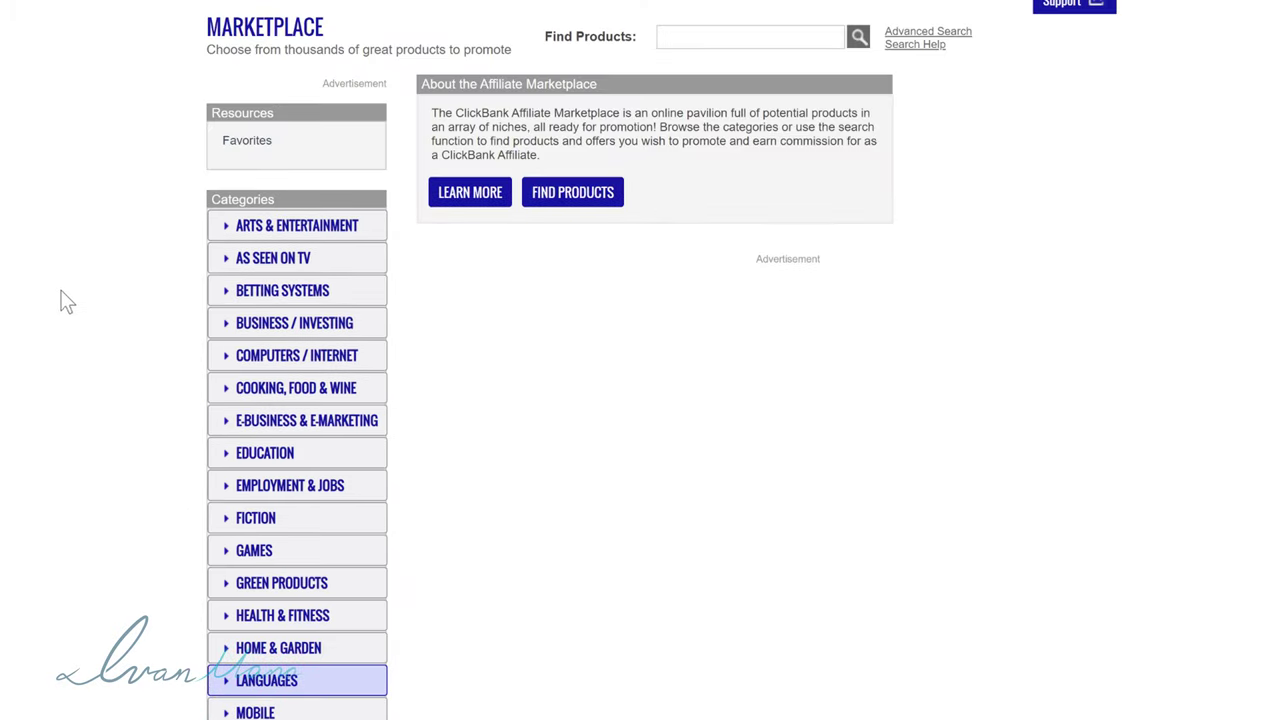
- Run an empty Find Products search to list all 2977 products, led by Java Burn
{"action": "left_click", "coordinate": [885, 49]}
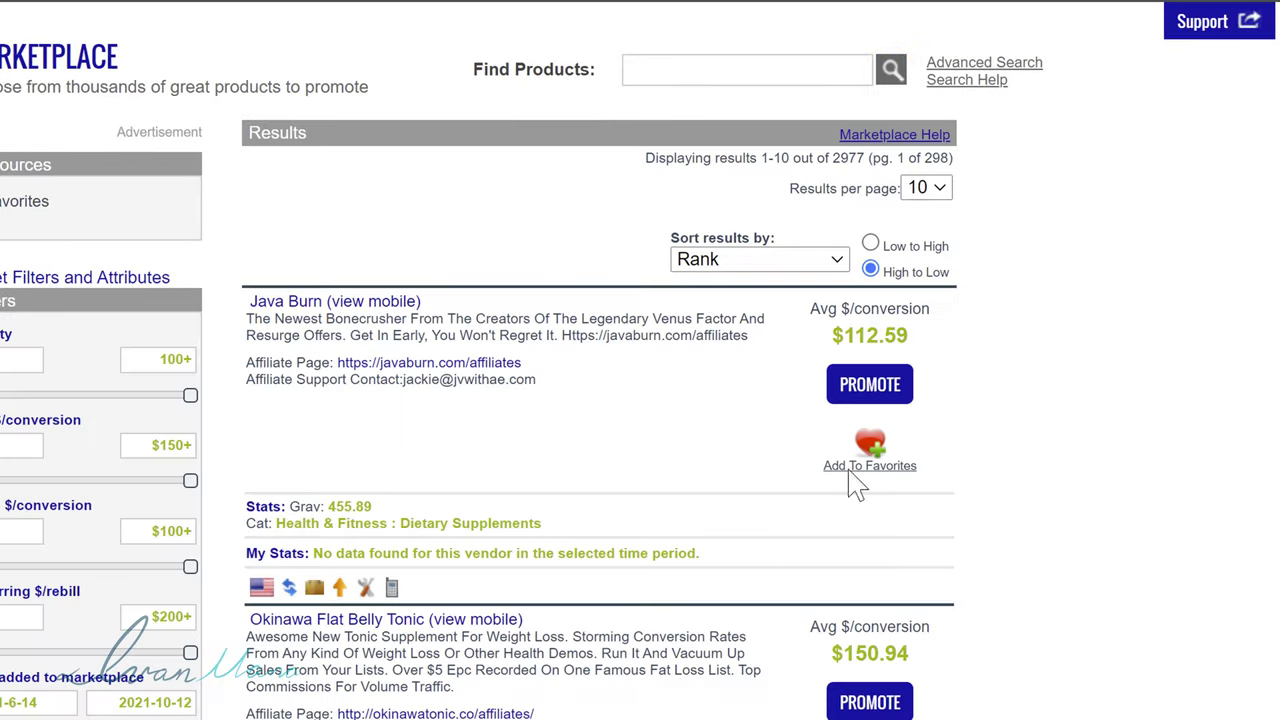
{"action": "scroll", "coordinate": [829, 380], "scroll_direction": "down", "scroll_amount": 8}
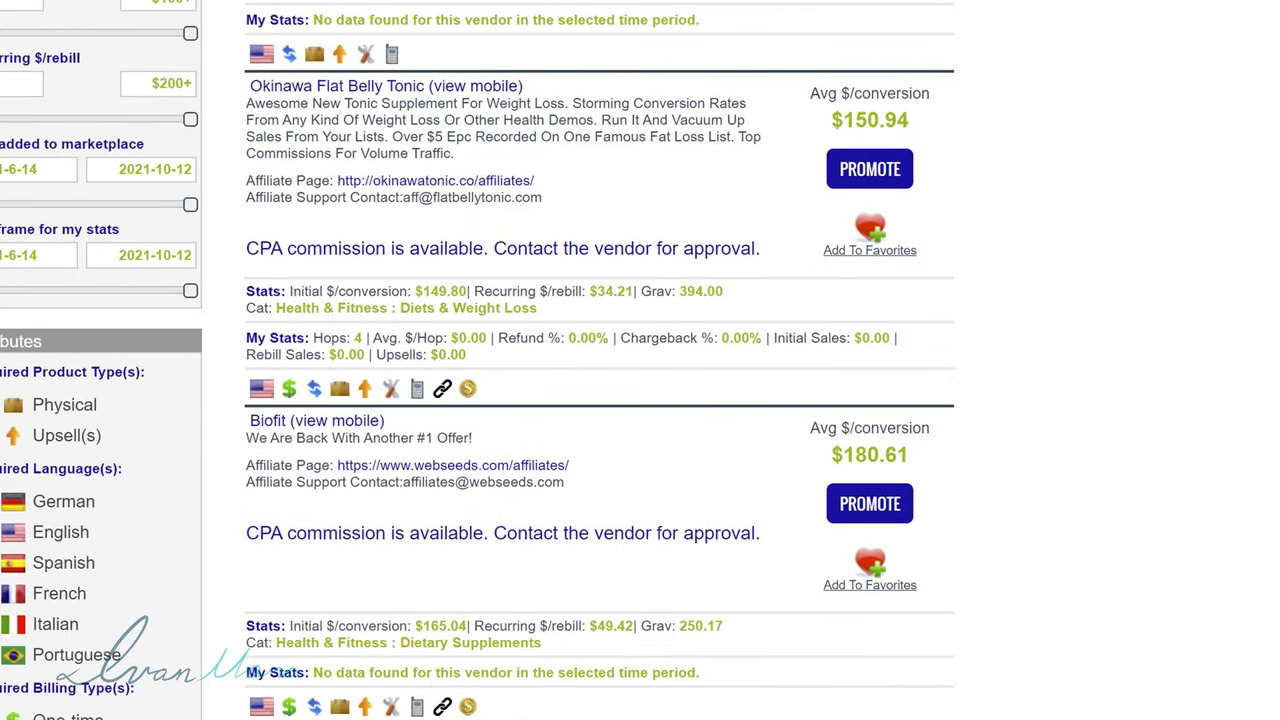
{"action": "scroll", "coordinate": [437, 305], "scroll_direction": "down", "scroll_amount": 9}
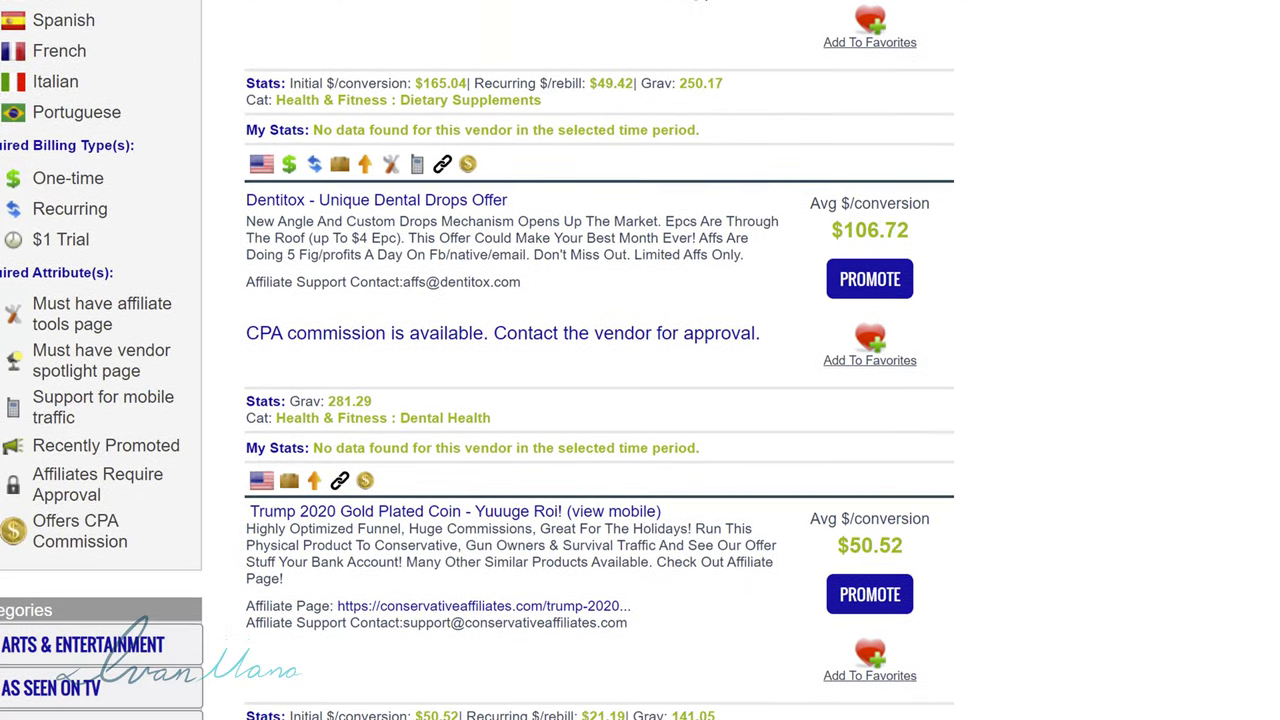
{"action": "scroll", "coordinate": [437, 305], "scroll_direction": "down", "scroll_amount": 10}
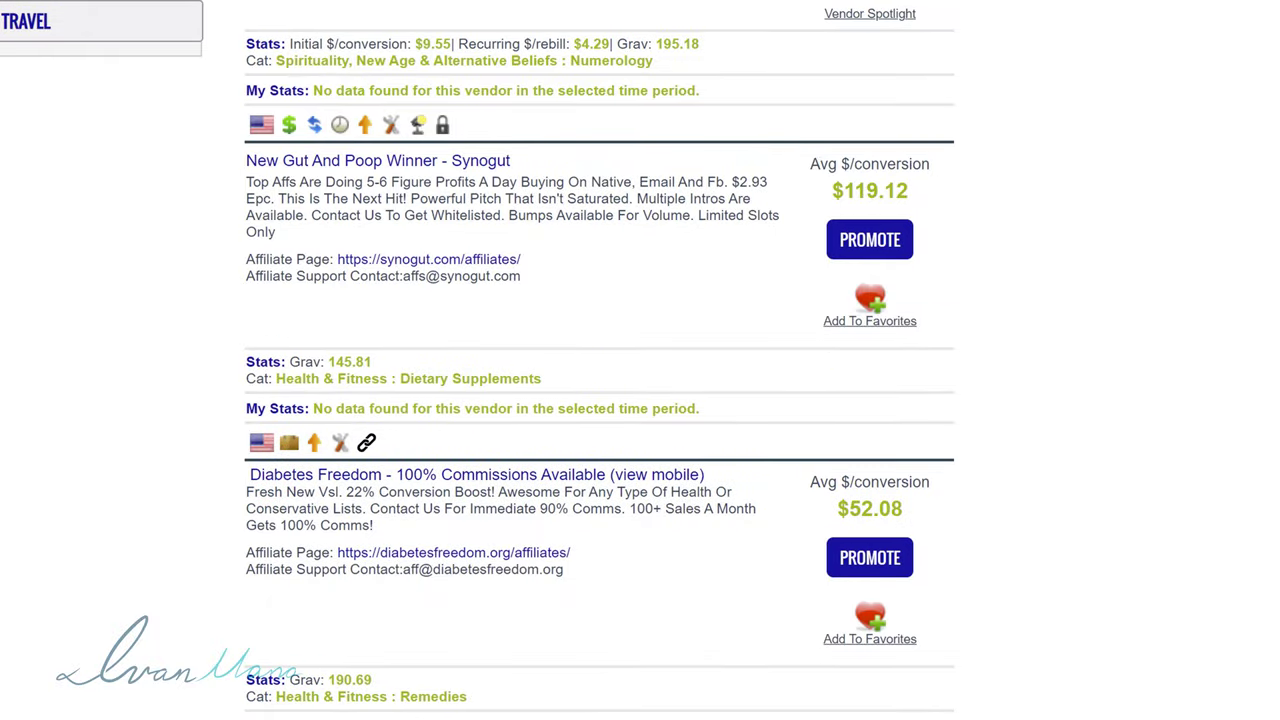
{"action": "scroll", "coordinate": [478, 360], "scroll_direction": "up", "scroll_amount": 18}
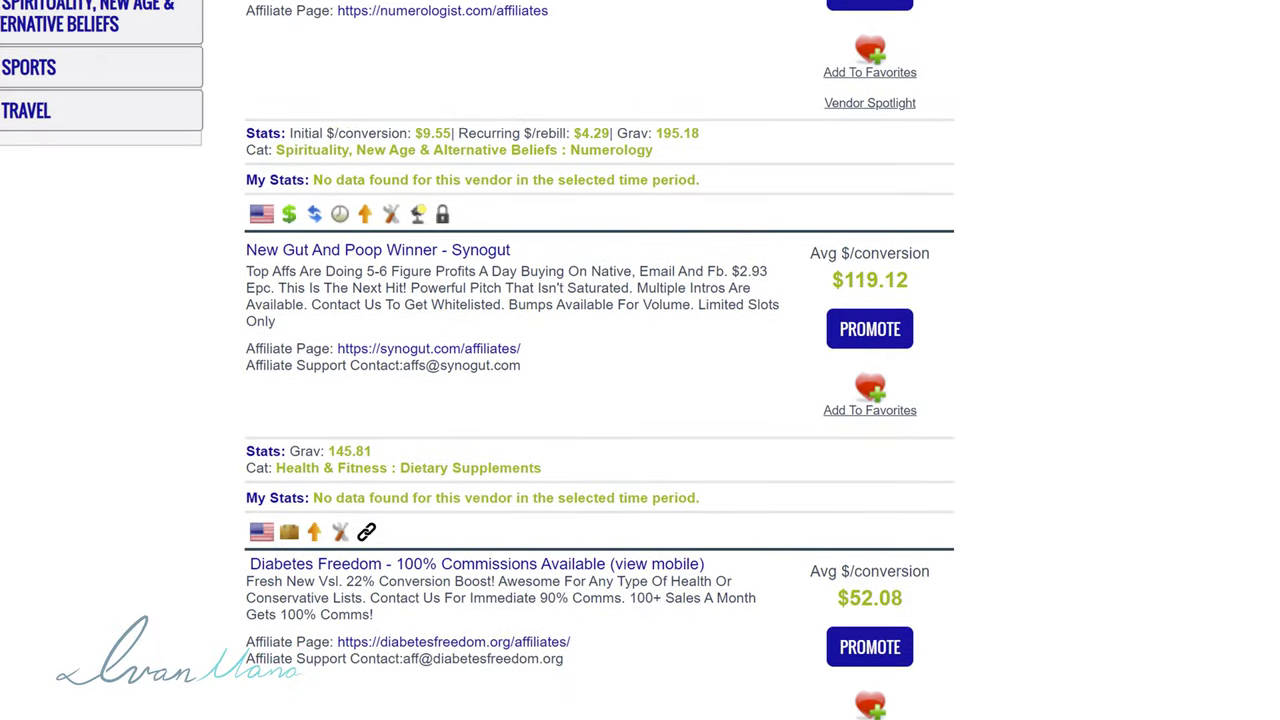
{"action": "scroll", "coordinate": [1101, 562], "scroll_direction": "up", "scroll_amount": 8}
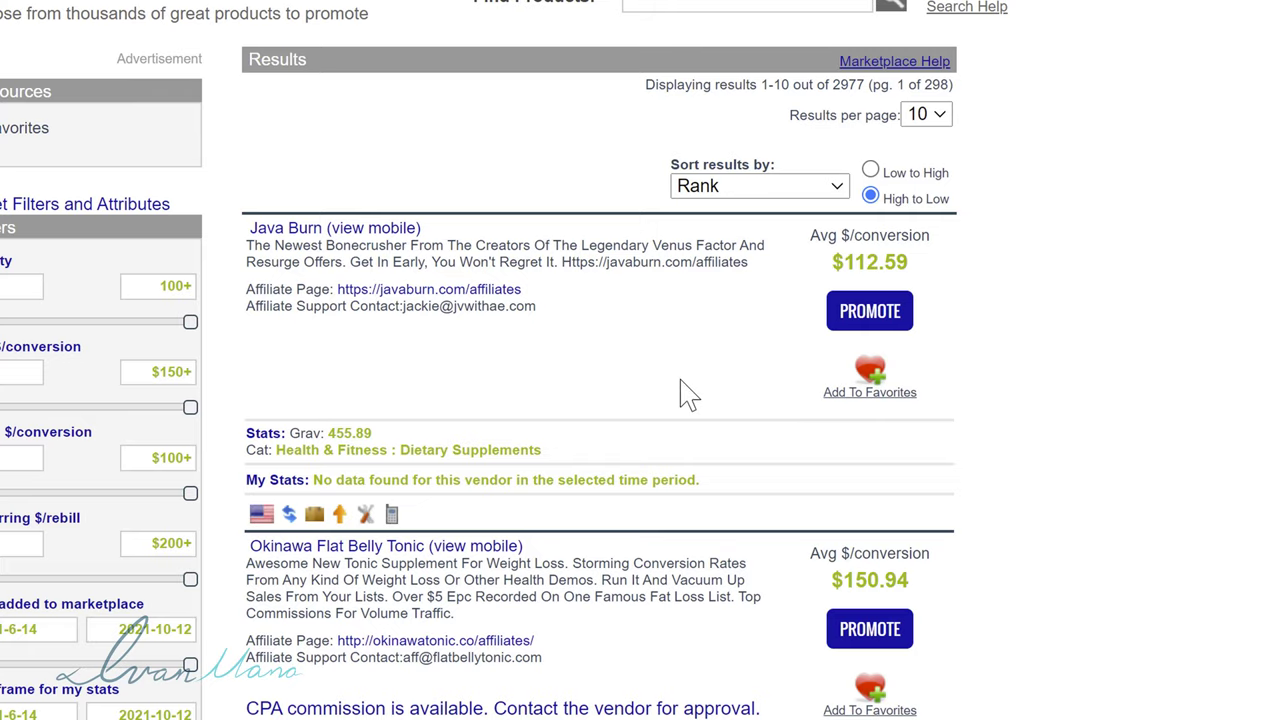
{"action": "left_click", "coordinate": [264, 228]}
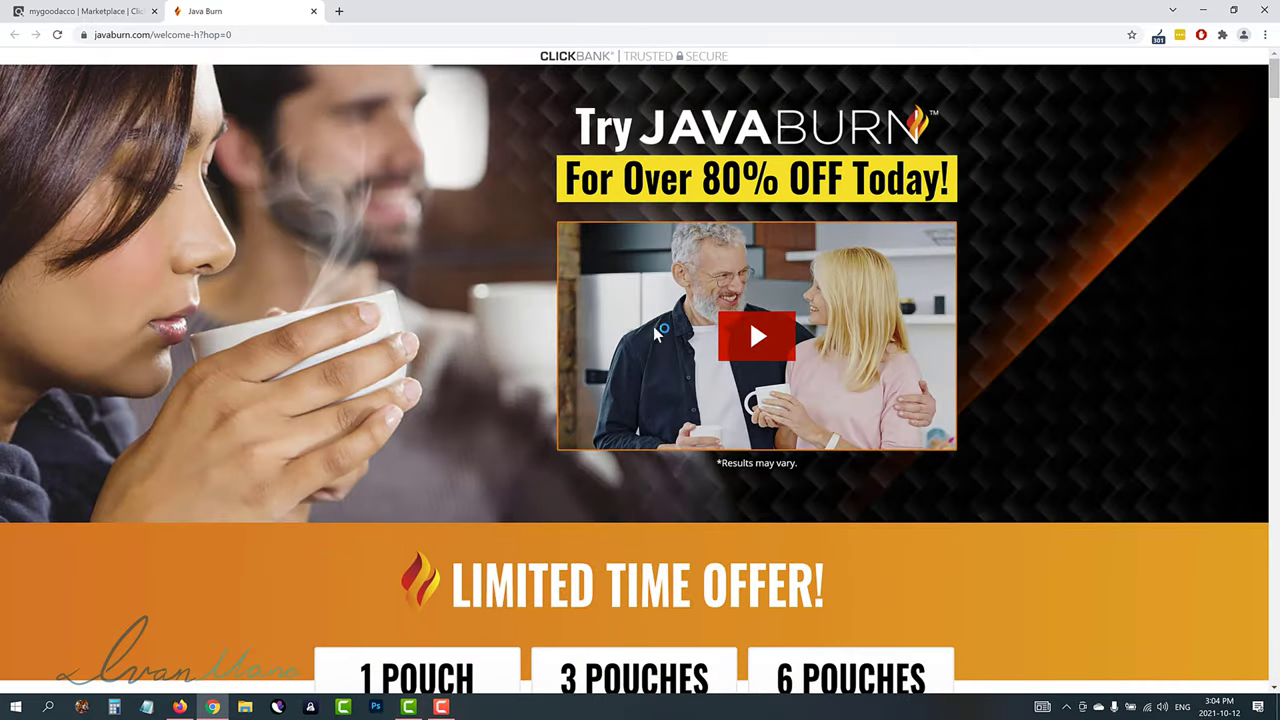
{"action": "scroll", "coordinate": [596, 372], "scroll_direction": "down", "scroll_amount": 5}
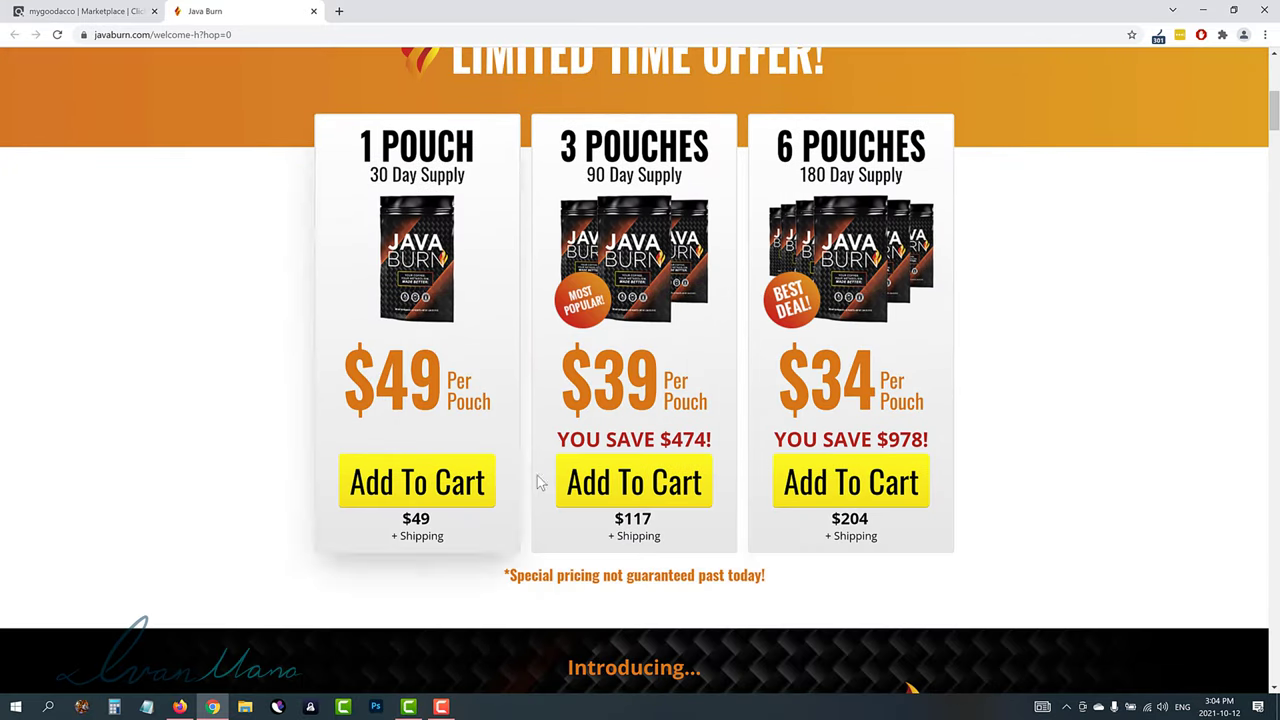
{"action": "scroll", "coordinate": [536, 487], "scroll_direction": "down", "scroll_amount": 4}
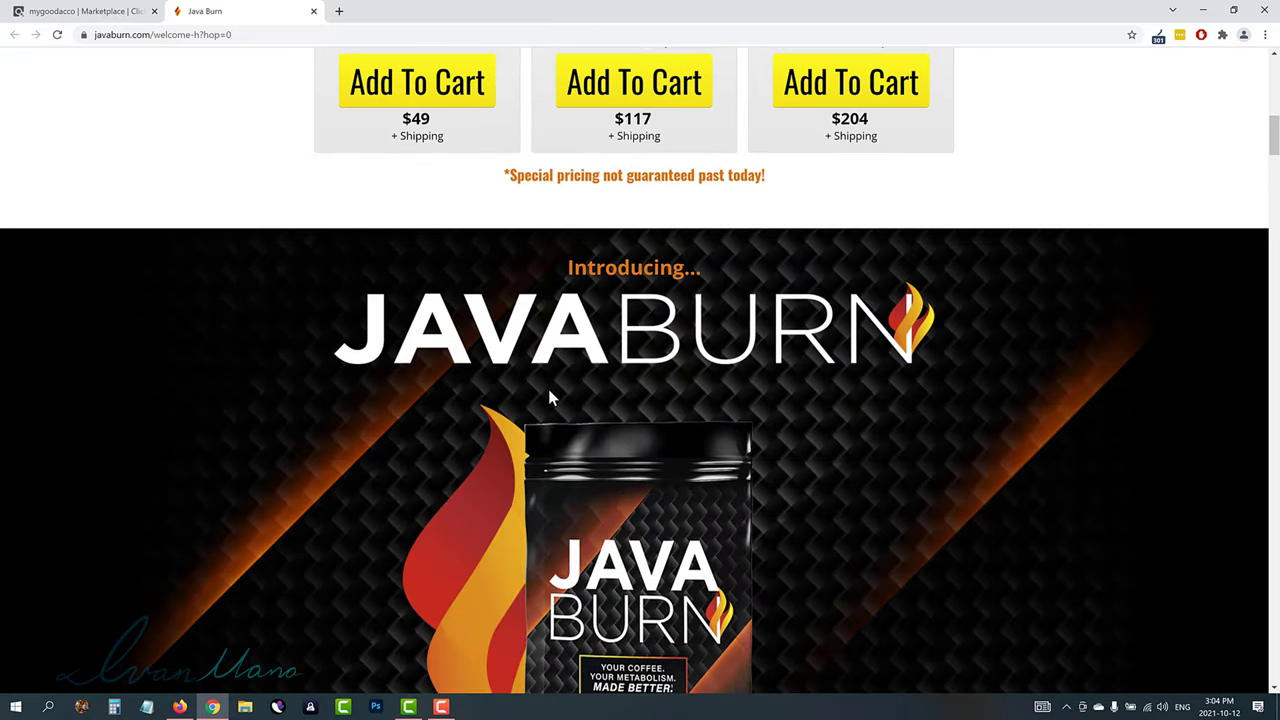
{"action": "scroll", "coordinate": [551, 400], "scroll_direction": "up", "scroll_amount": 4}
{"action": "scroll", "coordinate": [484, 358], "scroll_direction": "up", "scroll_amount": 5}
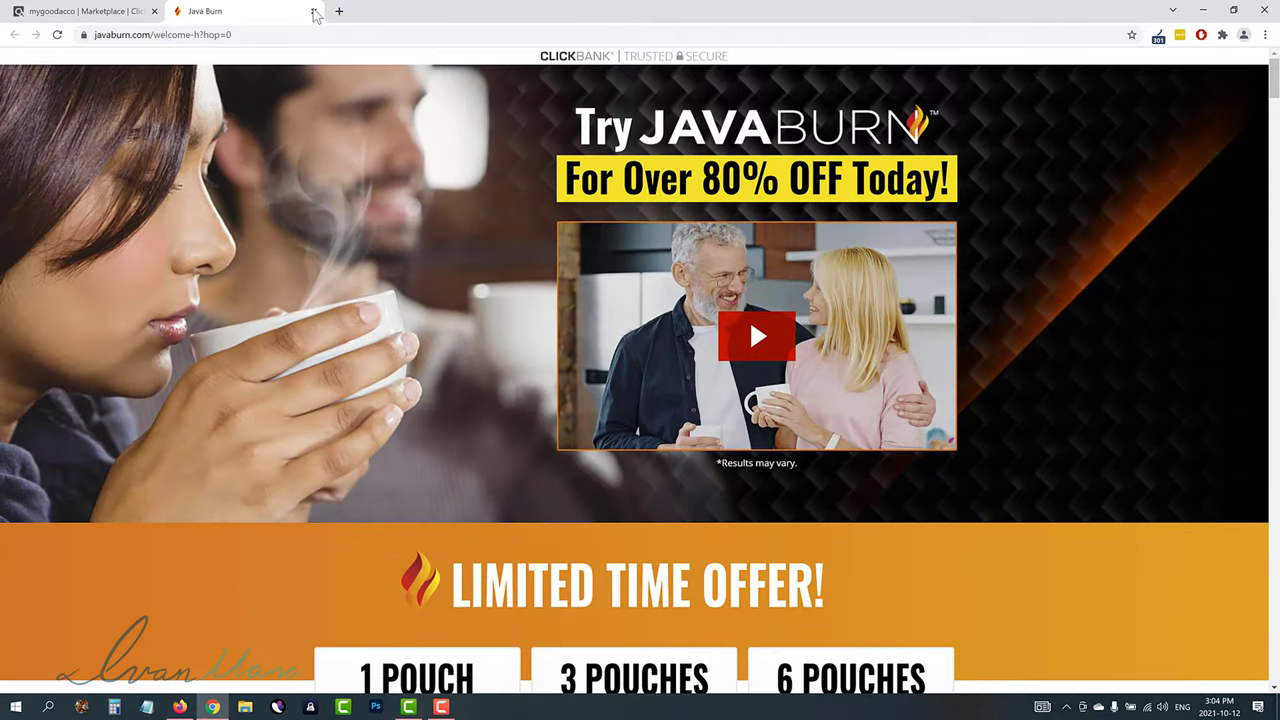
{"action": "left_click", "coordinate": [314, 11]}
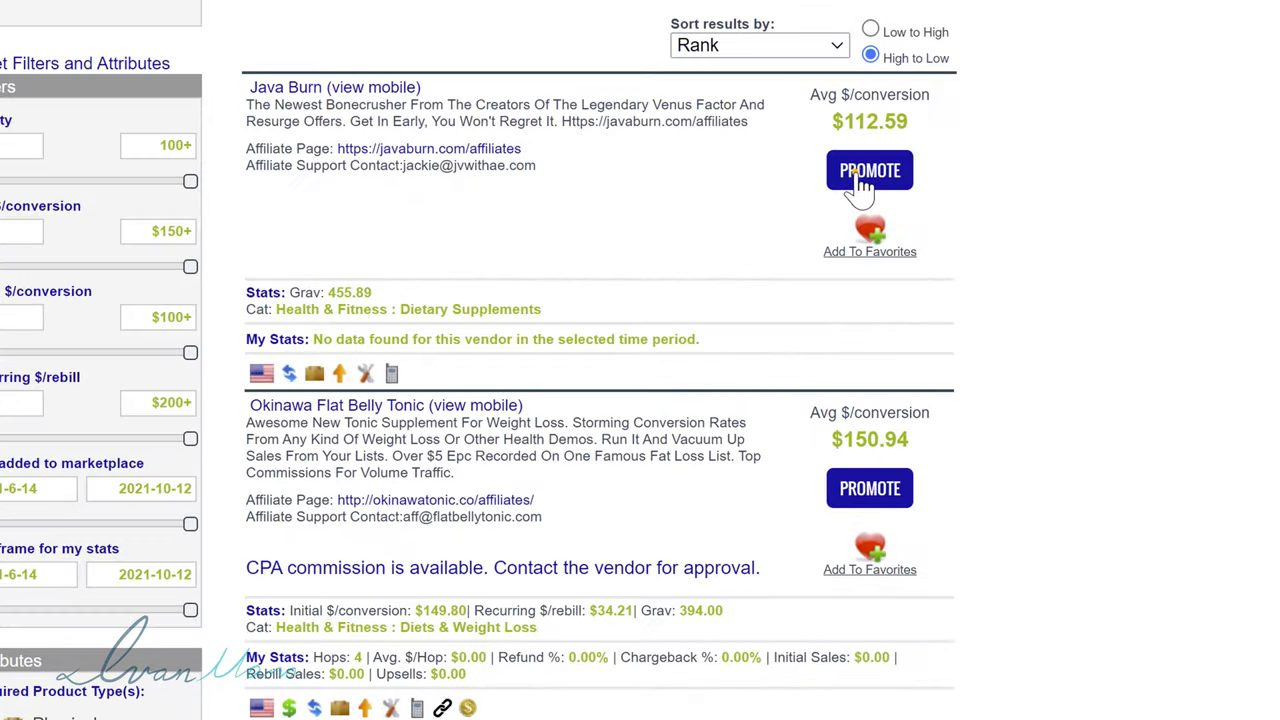
- Generate Java Burn's HopLink, copy it to the clipboard, and close the HopLink Generator
{"action": "left_click", "coordinate": [754, 263]}
{"action": "left_click", "coordinate": [615, 372]}
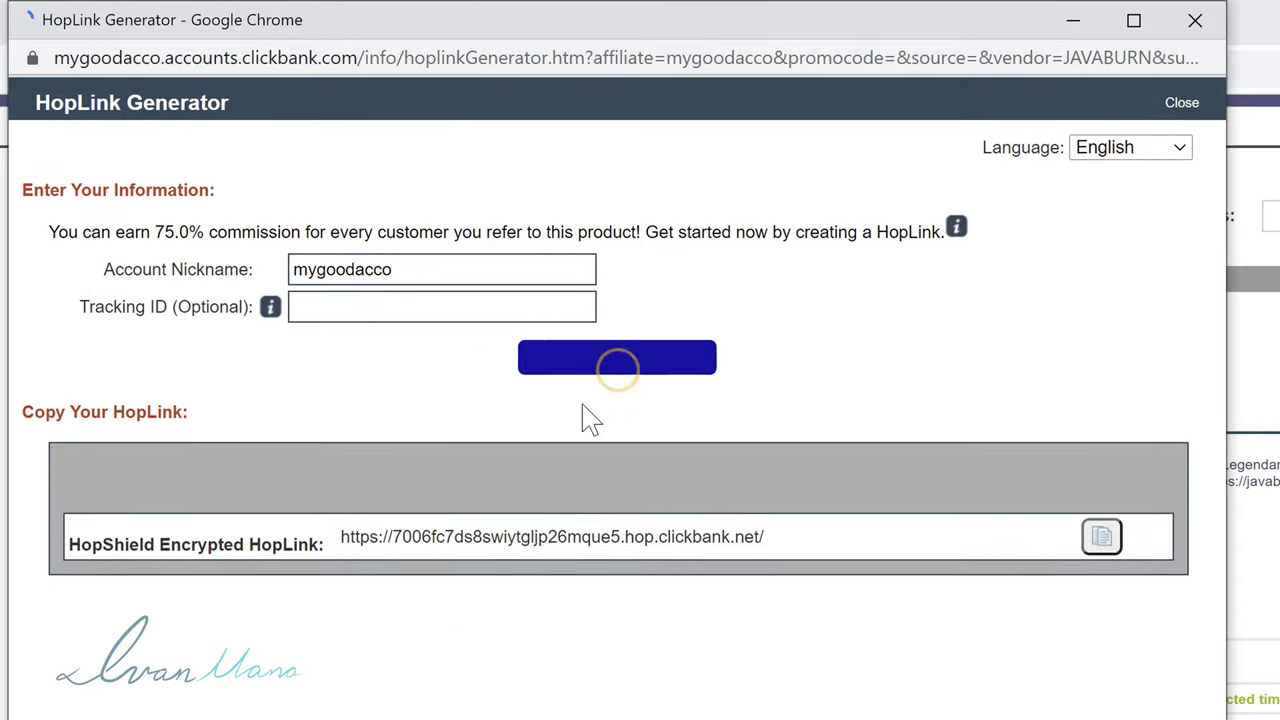
{"action": "left_click_drag", "start_coordinate": [768, 552], "coordinate": [337, 551]}
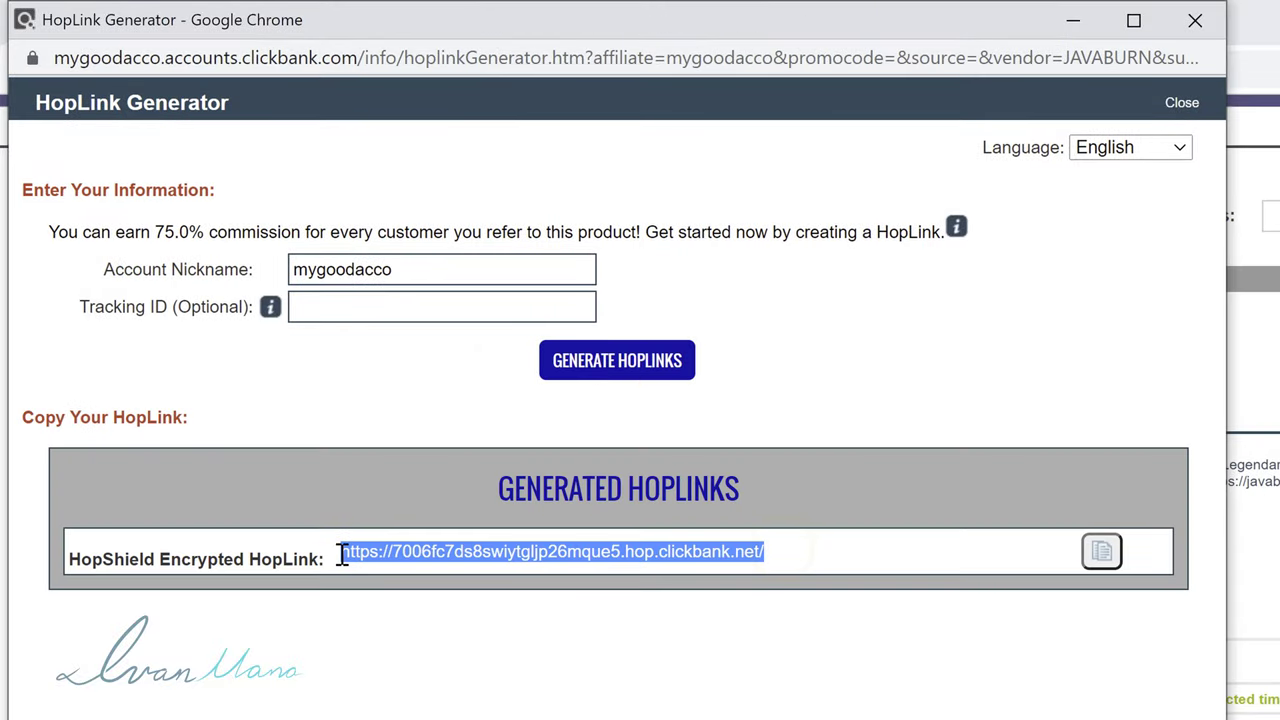
{"action": "left_click", "coordinate": [1102, 553]}
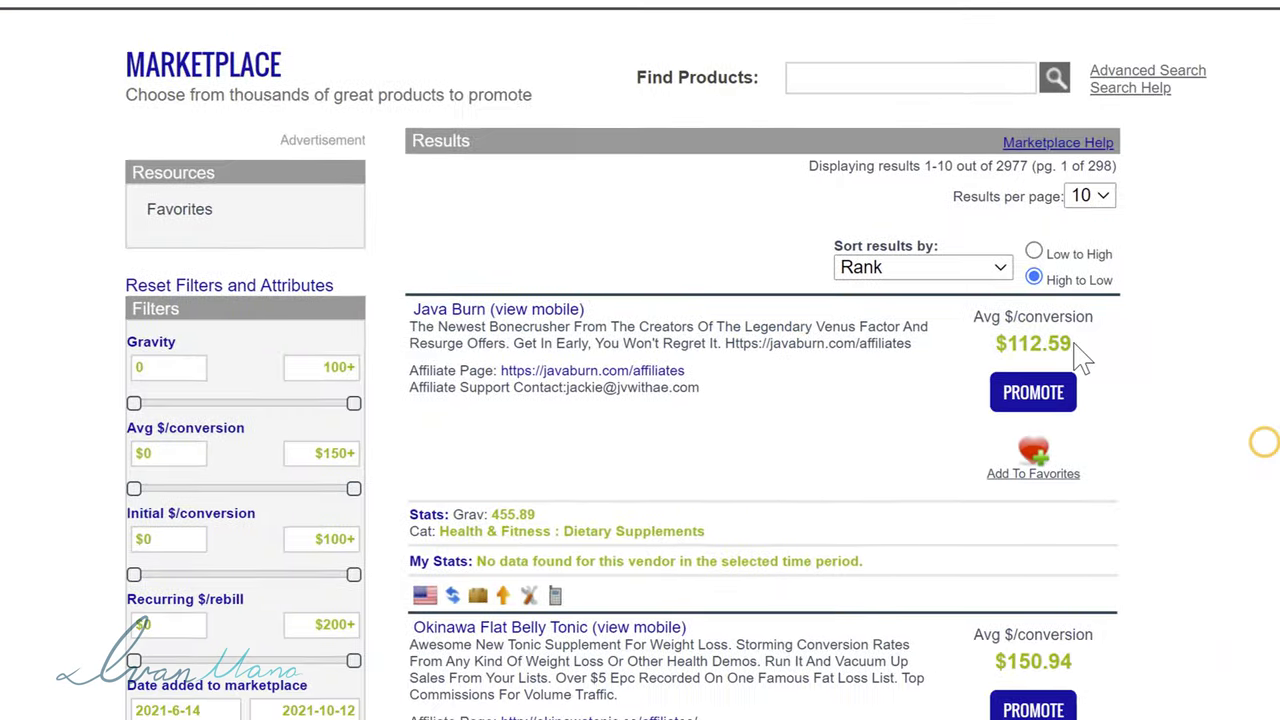
{"action": "left_click_drag", "start_coordinate": [1028, 332], "coordinate": [970, 336]}
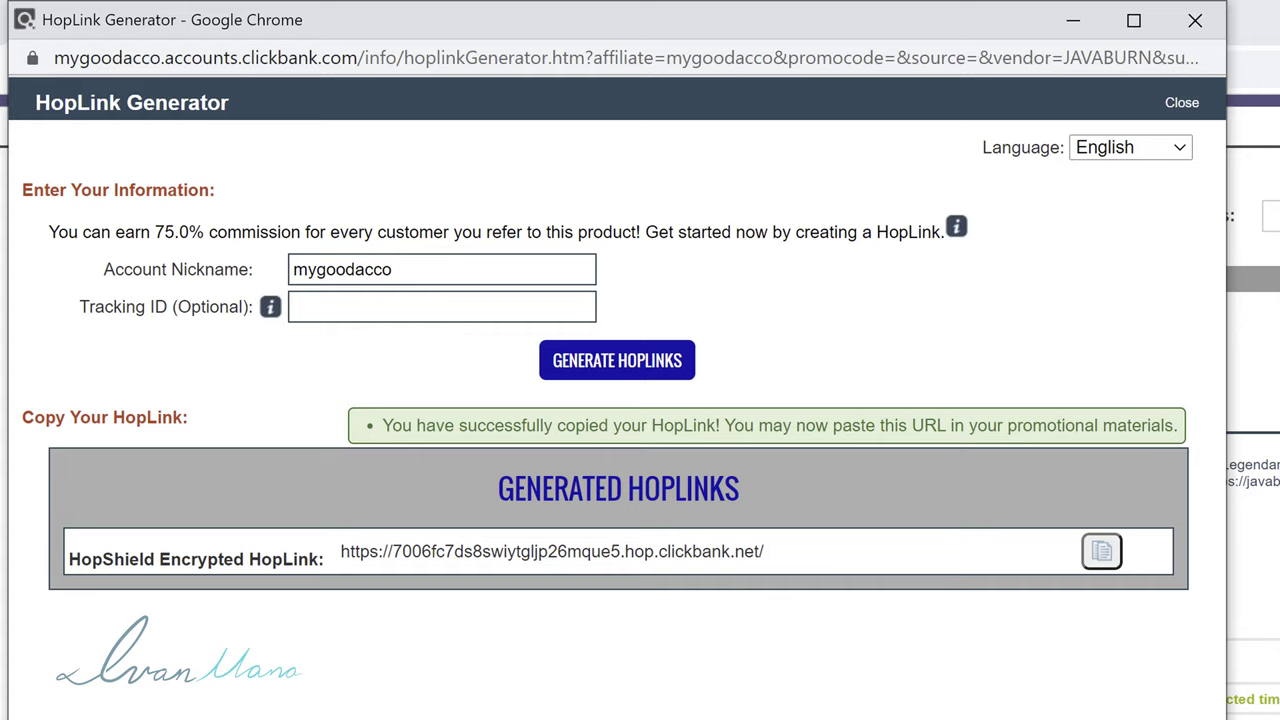
{"action": "key", "text": "ctrl+w"}
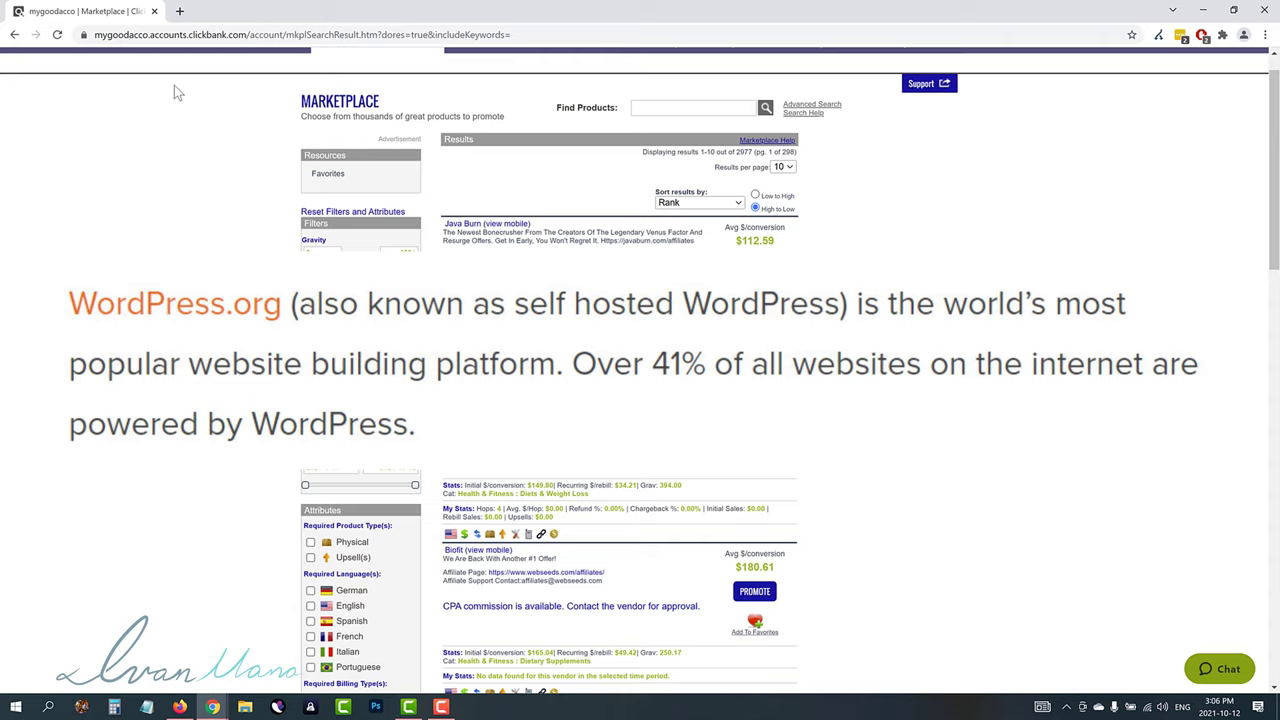
- Load go.ivanmana.com/namecheap in a new browser tab
{"action": "left_click", "coordinate": [180, 12]}
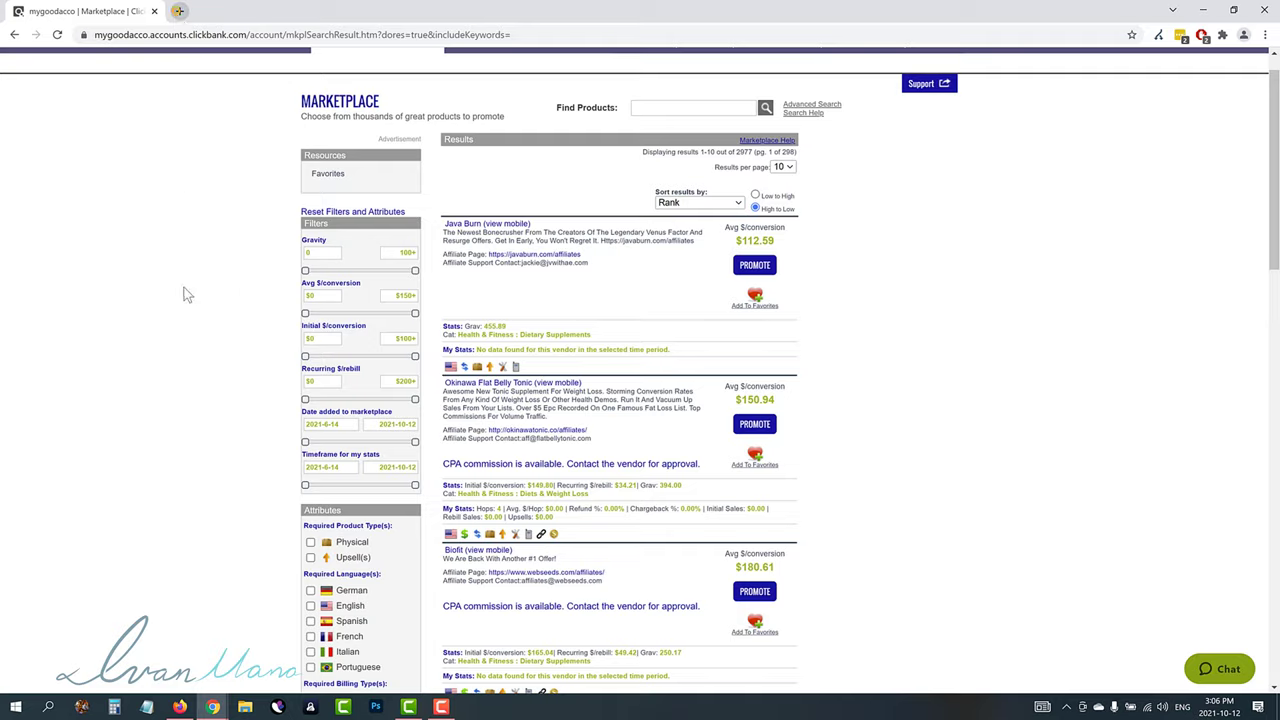
{"action": "type", "text": "go."}
{"action": "type", "text": "ivan"}
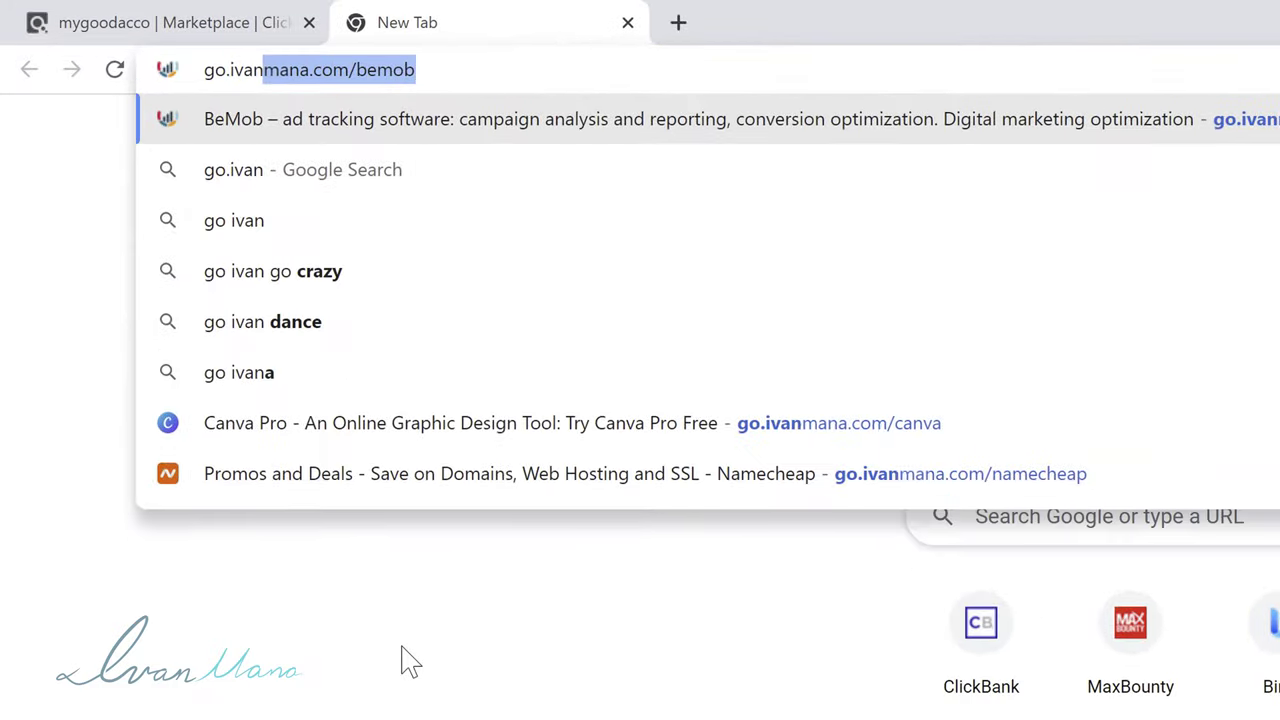
{"action": "type", "text": "mana.com/namec"}
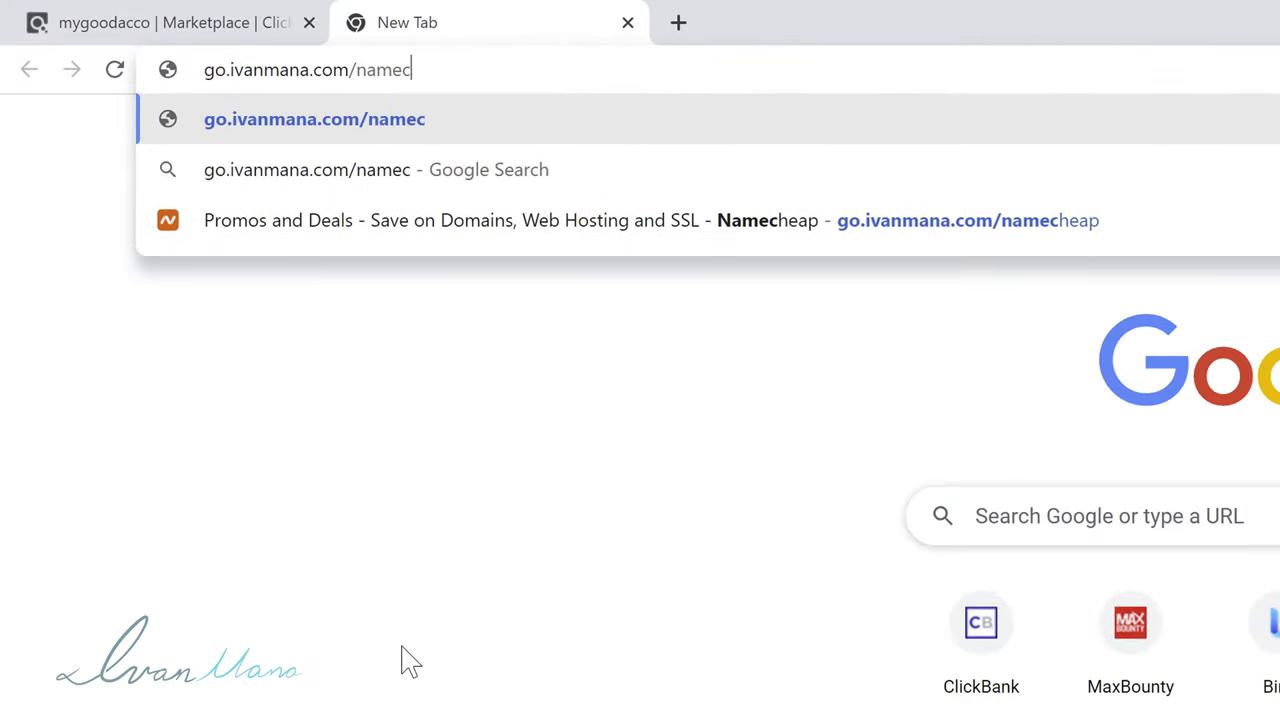
{"action": "type", "text": "heap"}
{"action": "key", "text": "Return"}
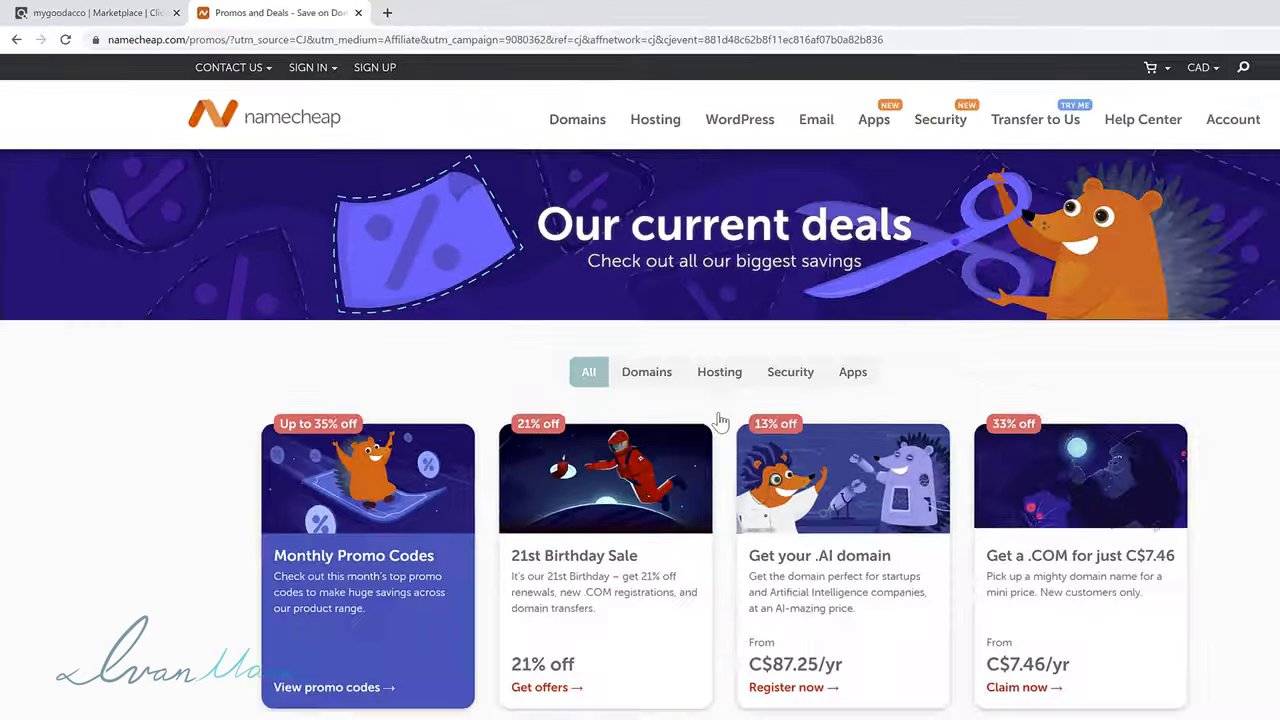
- Open the 99 Cent Domain Names deal, then return to the ClickBank Marketplace tab
{"action": "scroll", "coordinate": [866, 380], "scroll_direction": "down", "scroll_amount": 2}
{"action": "scroll", "coordinate": [866, 380], "scroll_direction": "down", "scroll_amount": 1}
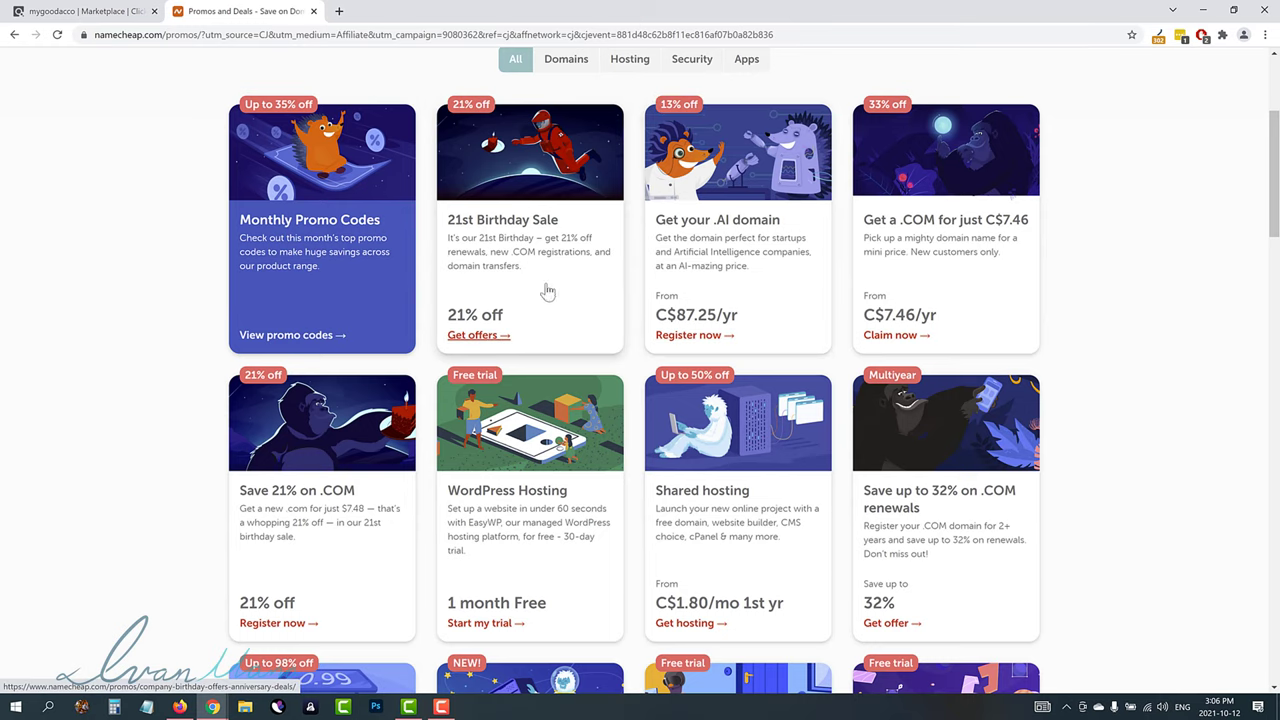
{"action": "scroll", "coordinate": [618, 375], "scroll_direction": "down", "scroll_amount": 1}
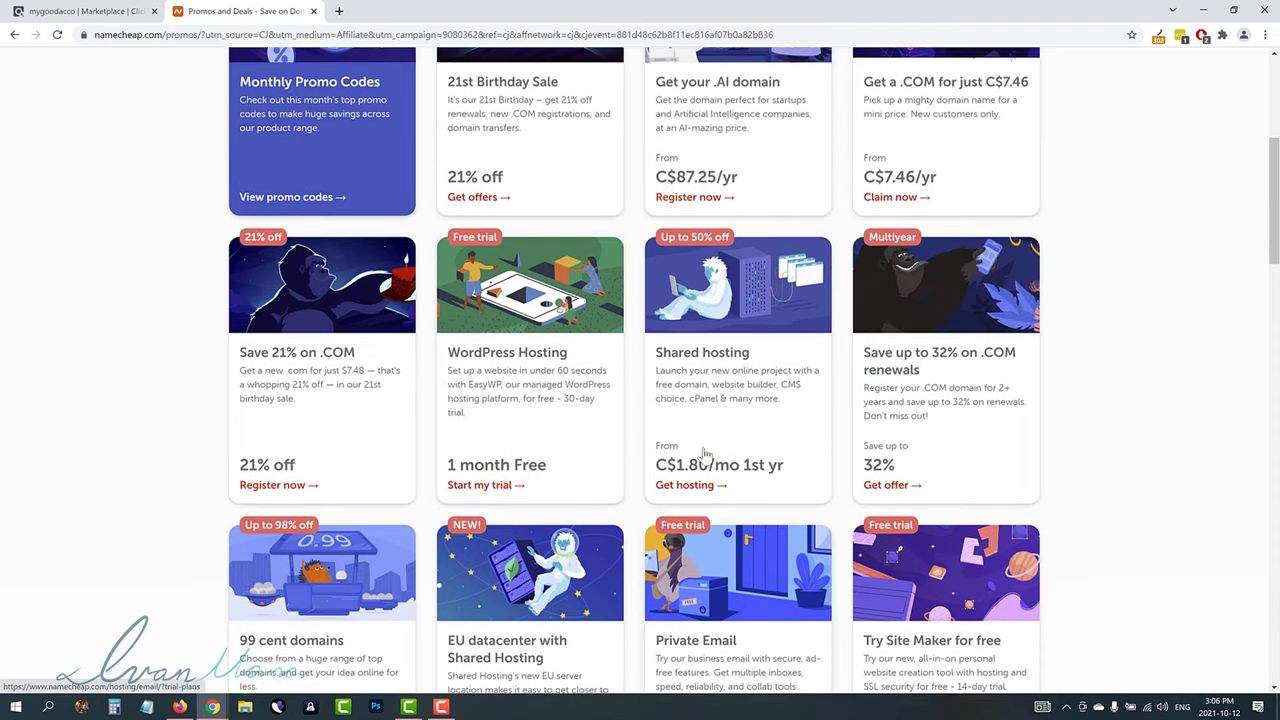
{"action": "scroll", "coordinate": [600, 380], "scroll_direction": "down", "scroll_amount": 1}
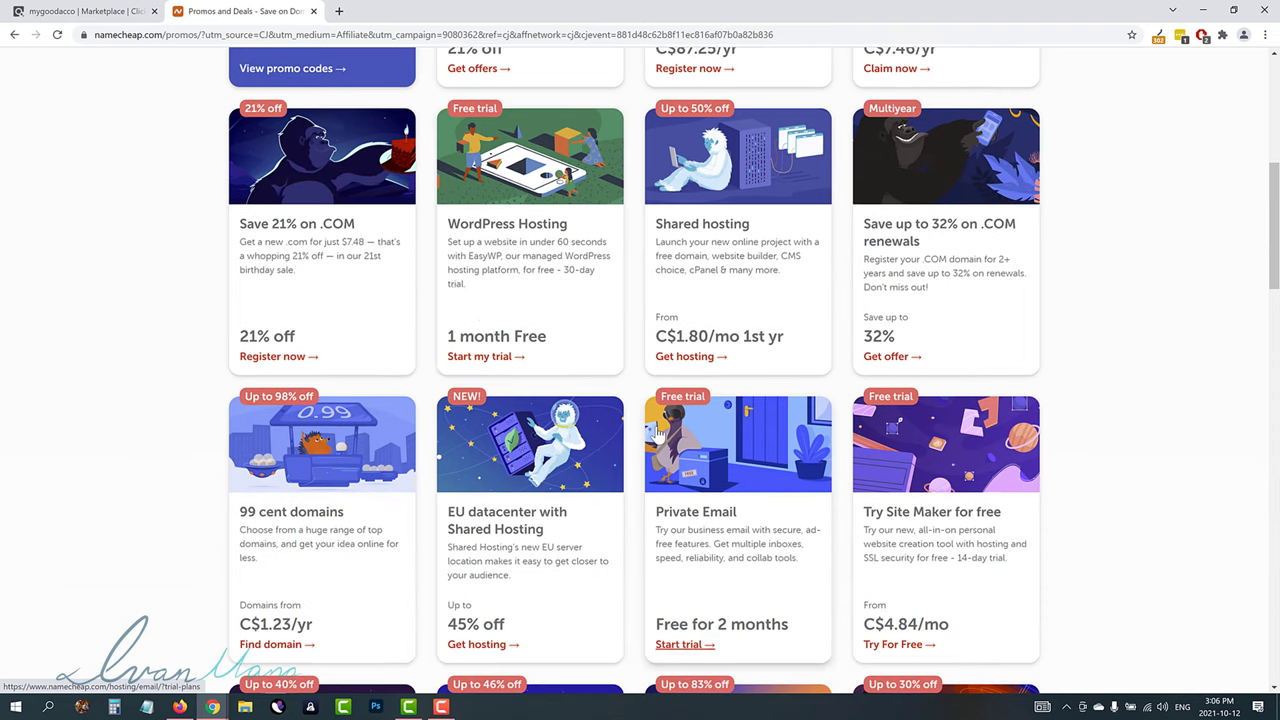
{"action": "scroll", "coordinate": [438, 407], "scroll_direction": "down", "scroll_amount": 2}
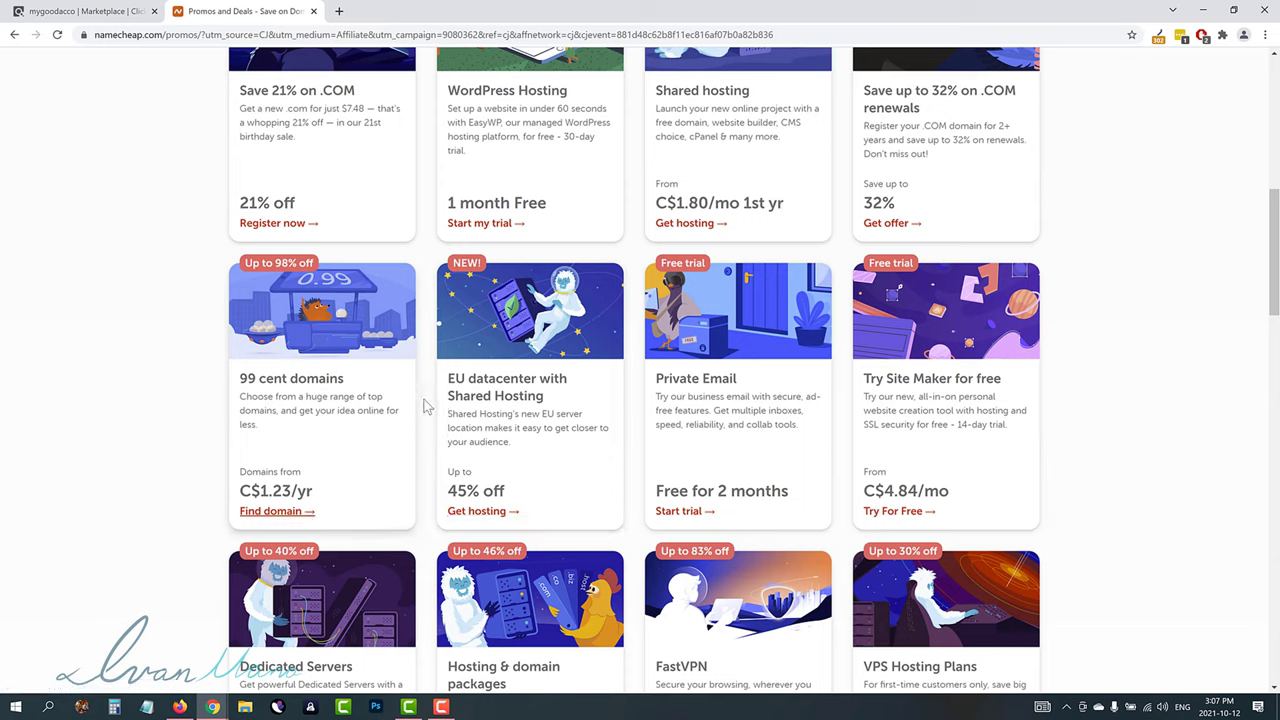
{"action": "left_click_drag", "start_coordinate": [242, 386], "coordinate": [333, 388]}
{"action": "left_click", "coordinate": [309, 391]}
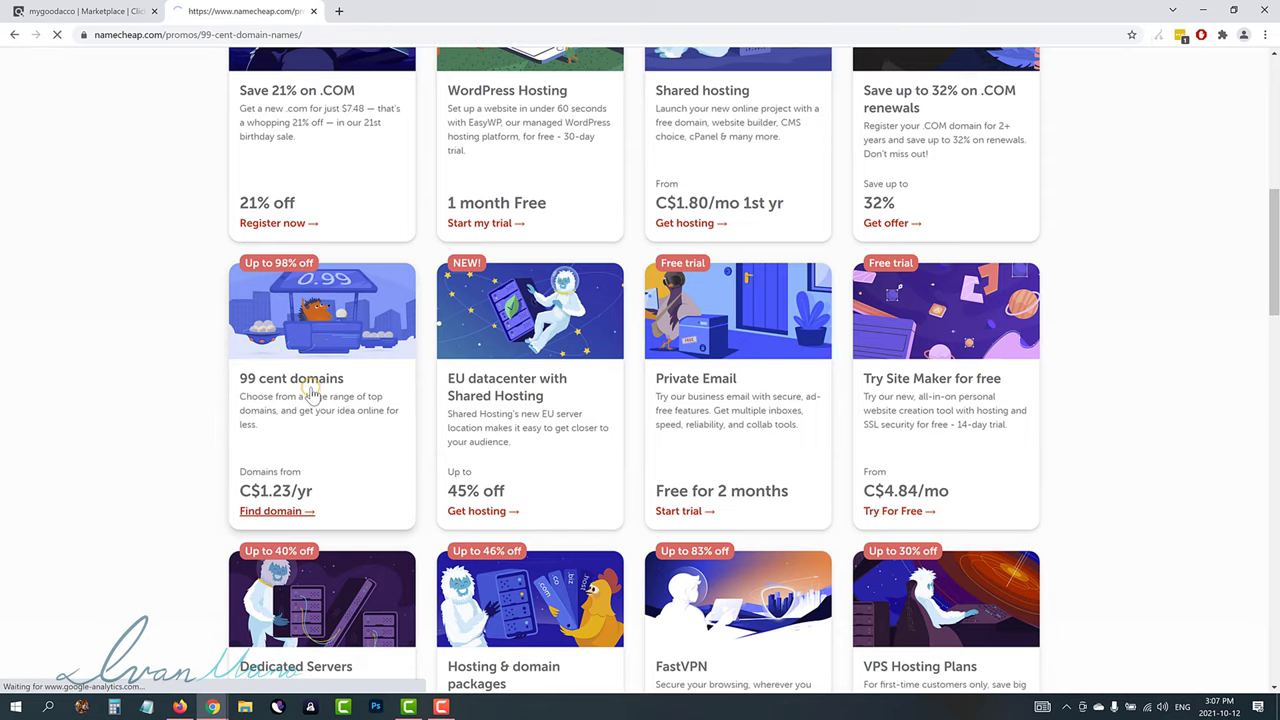
{"action": "scroll", "coordinate": [334, 544], "scroll_direction": "down", "scroll_amount": 2}
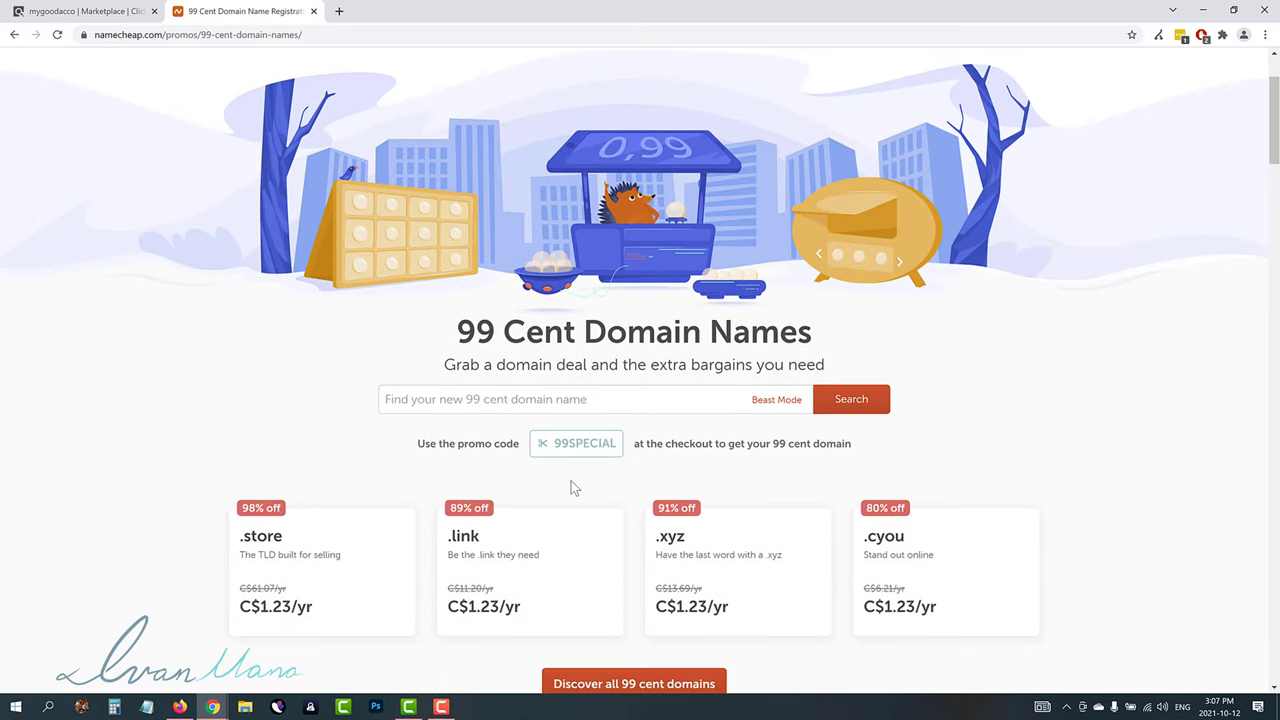
{"action": "scroll", "coordinate": [455, 463], "scroll_direction": "down", "scroll_amount": 1}
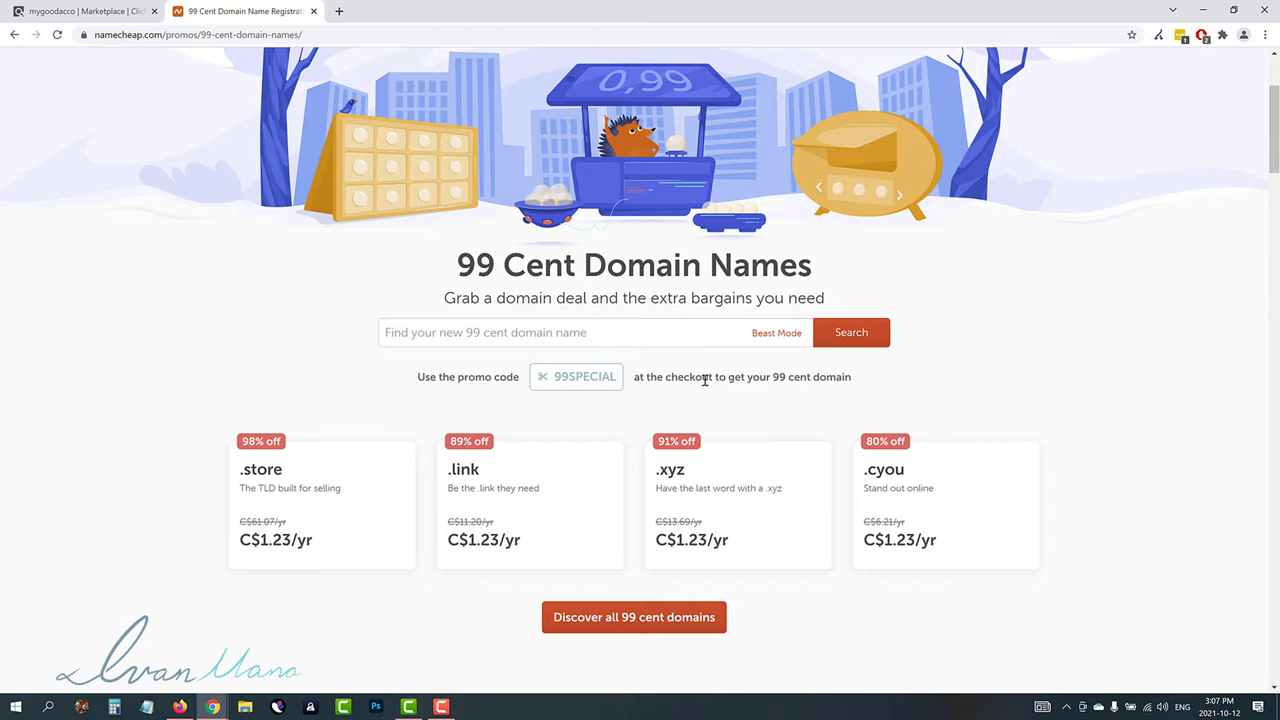
{"action": "left_click", "coordinate": [45, 9]}
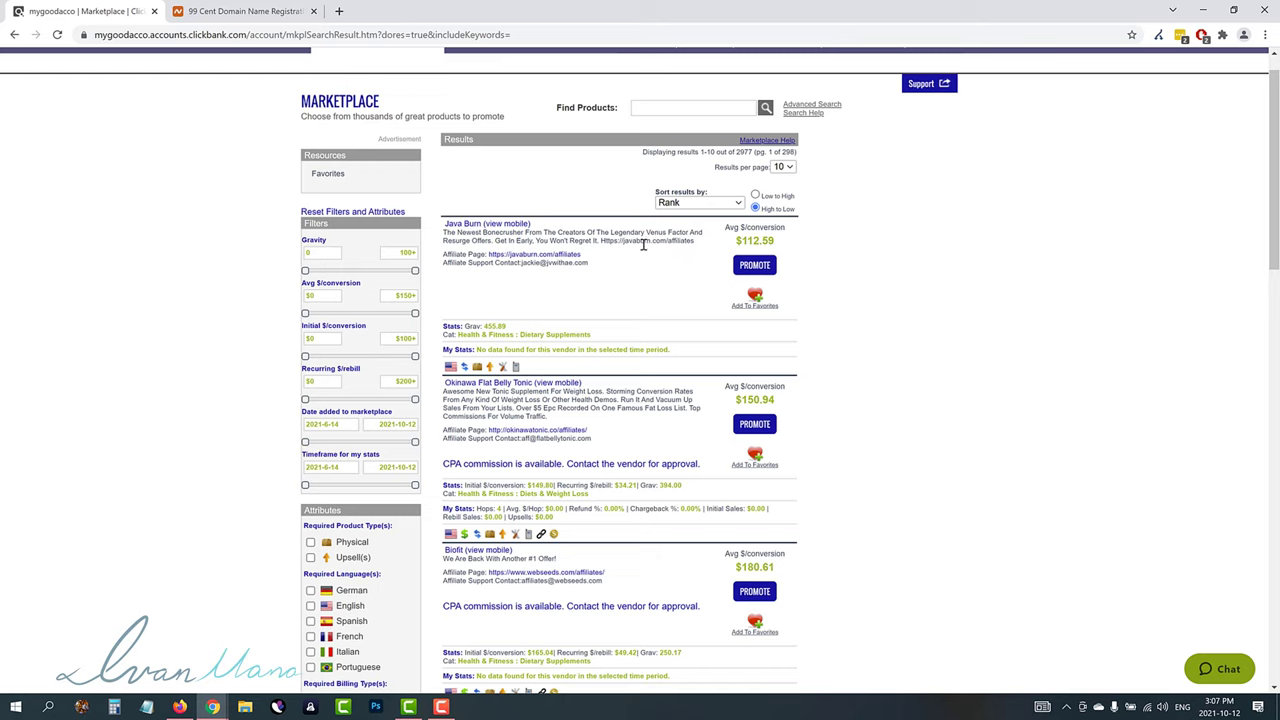
- Go back to the Namecheap 99 Cent Domain Names tab and focus its domain search field
{"action": "scroll", "coordinate": [588, 422], "scroll_direction": "down", "scroll_amount": 1}
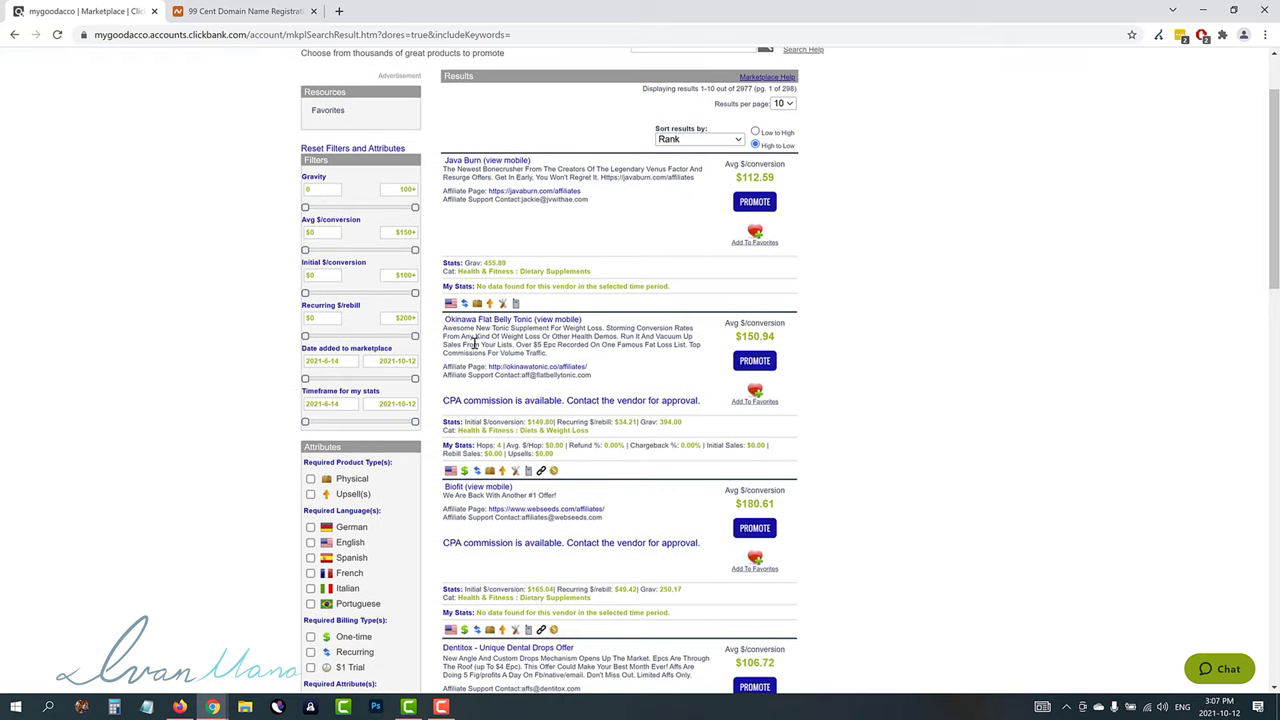
{"action": "scroll", "coordinate": [519, 330], "scroll_direction": "down", "scroll_amount": 3}
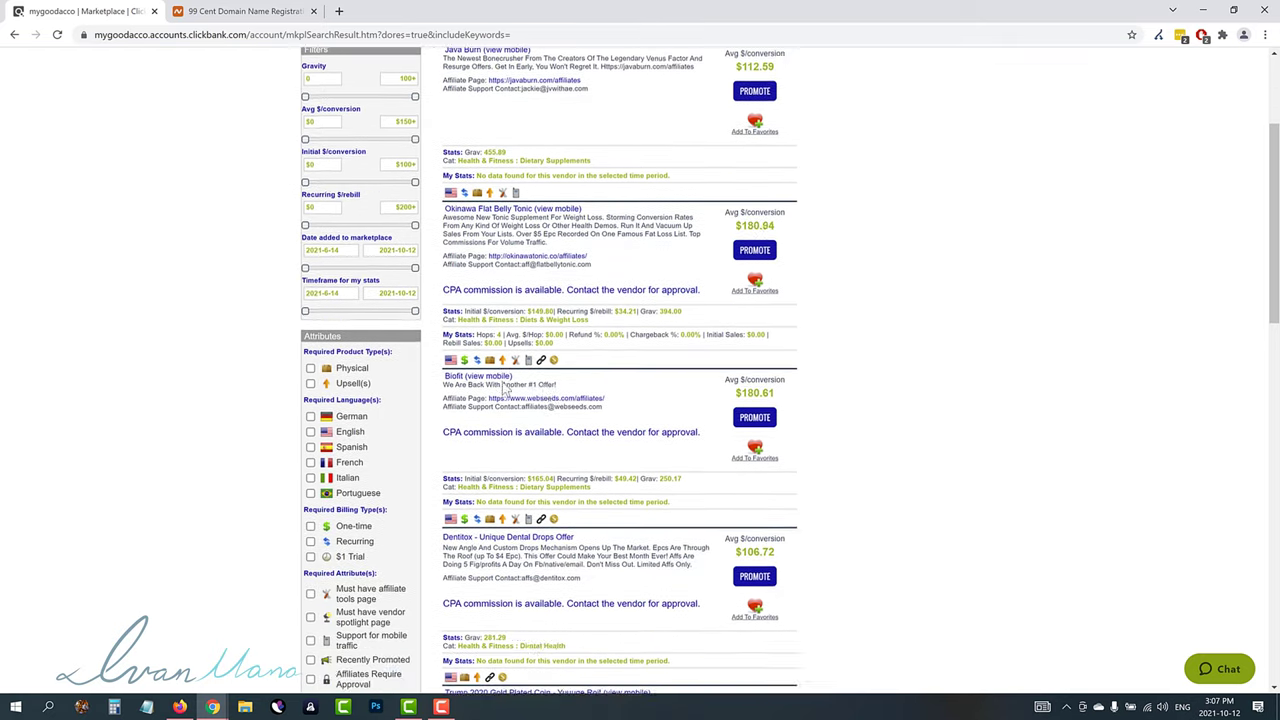
{"action": "scroll", "coordinate": [582, 330], "scroll_direction": "down", "scroll_amount": 1}
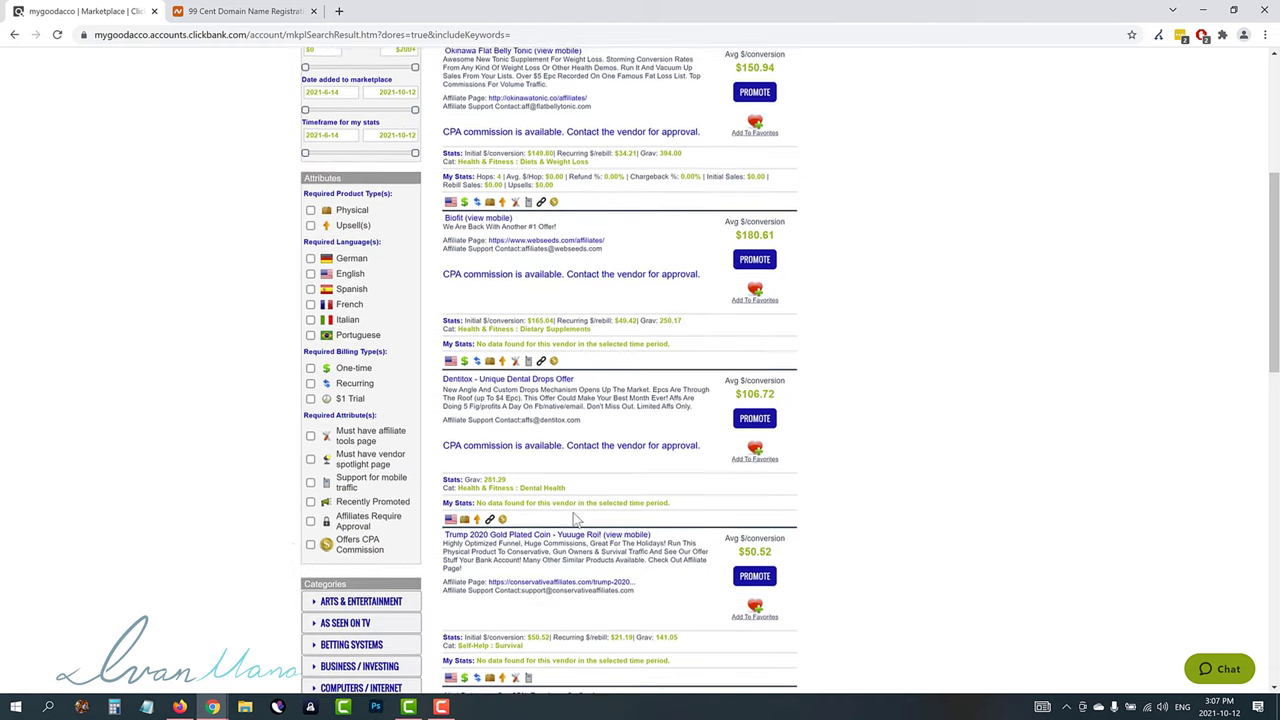
{"action": "scroll", "coordinate": [749, 580], "scroll_direction": "up", "scroll_amount": 10}
{"action": "left_click", "coordinate": [240, 11]}
{"action": "left_click", "coordinate": [428, 333]}
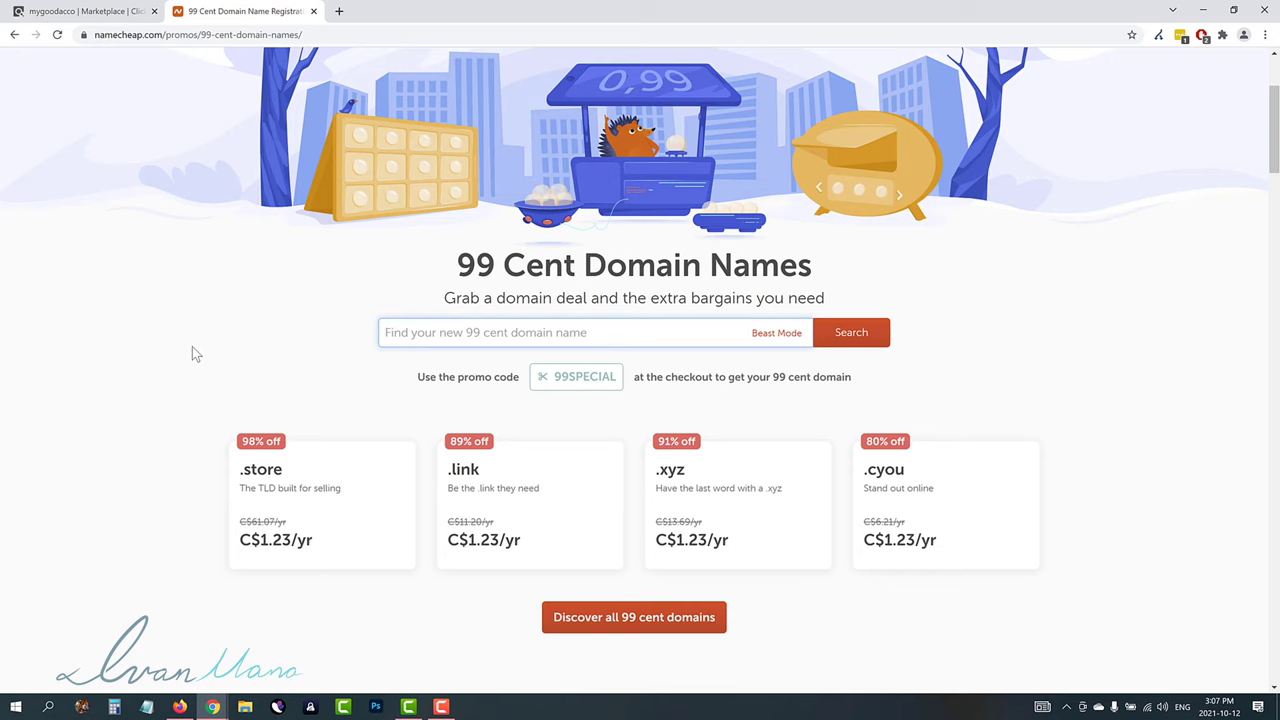
- Search healthandweightloss.com, which turns out to be a premium, make-offer domain
{"action": "type", "text": "health"}
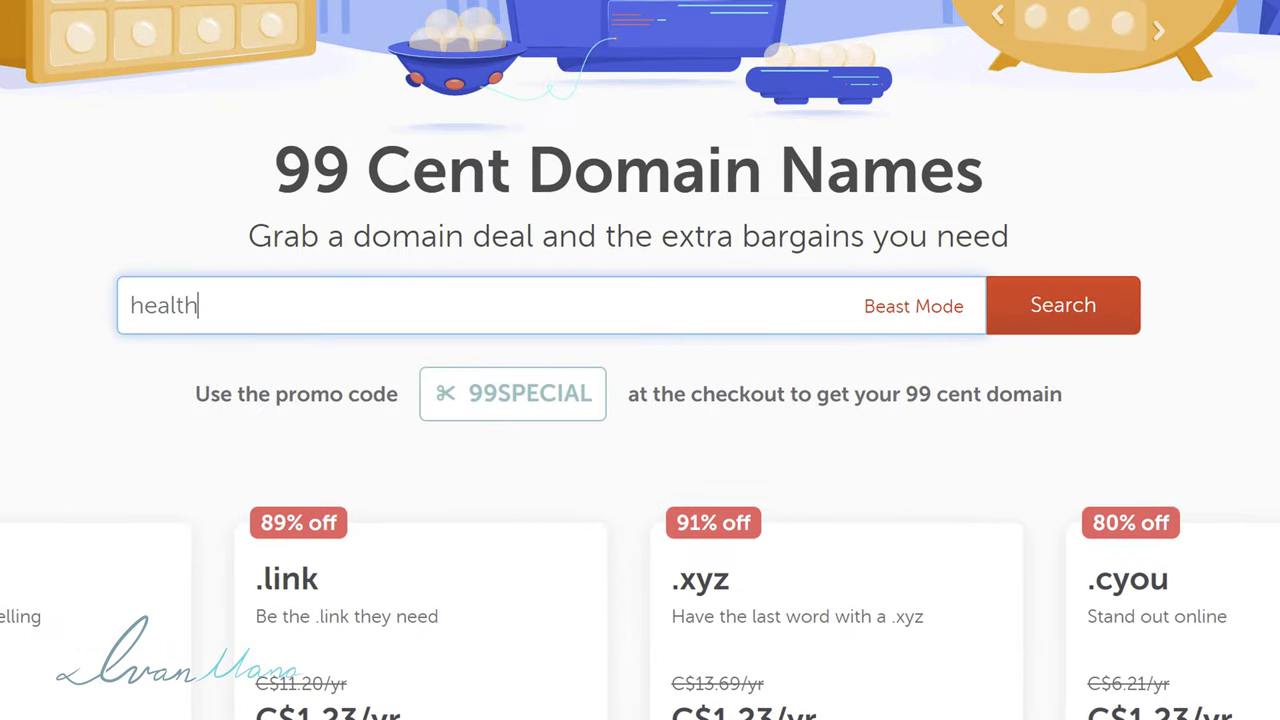
{"action": "type", "text": "andweightloss.com"}
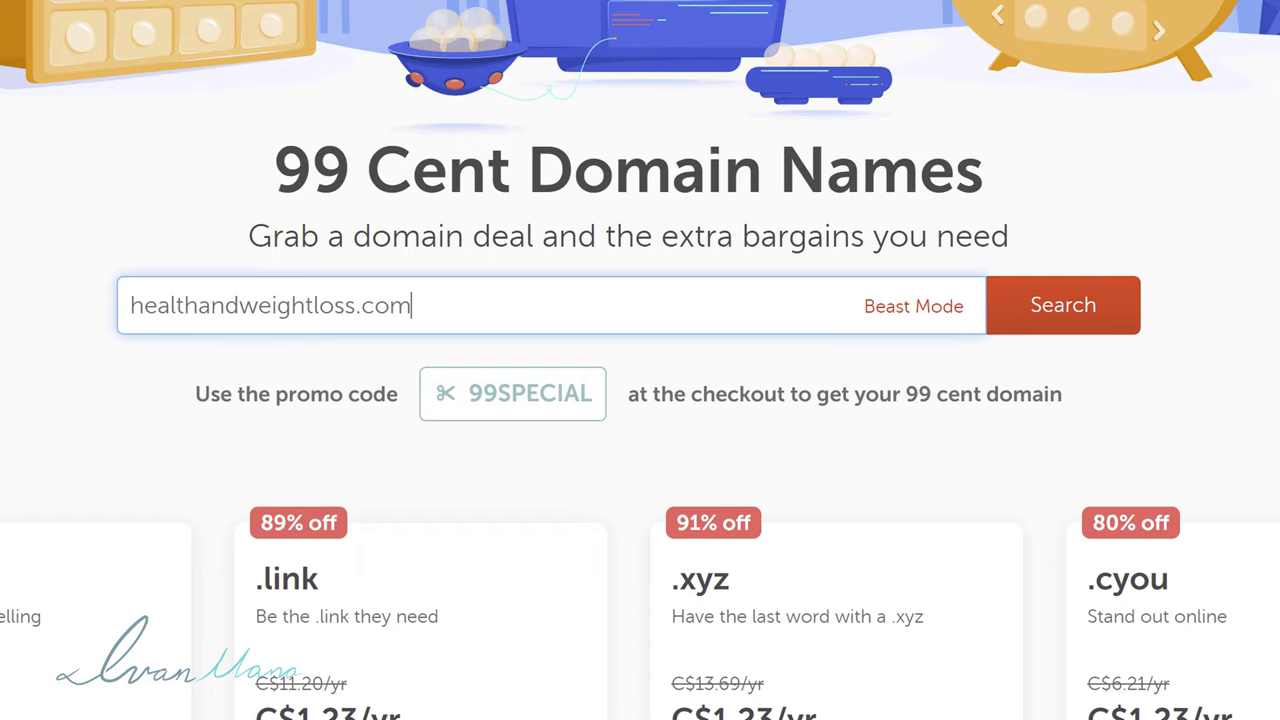
{"action": "key", "text": "Return"}
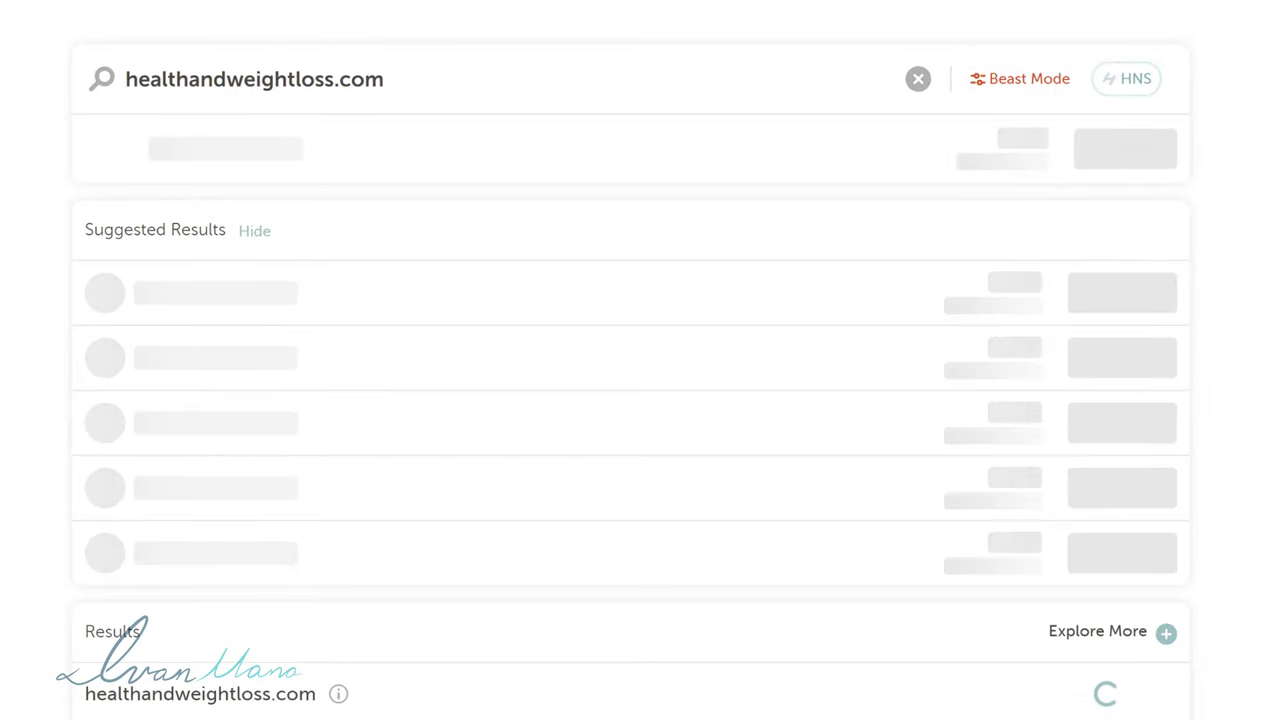
{"action": "left_click_drag", "start_coordinate": [562, 150], "coordinate": [483, 153]}
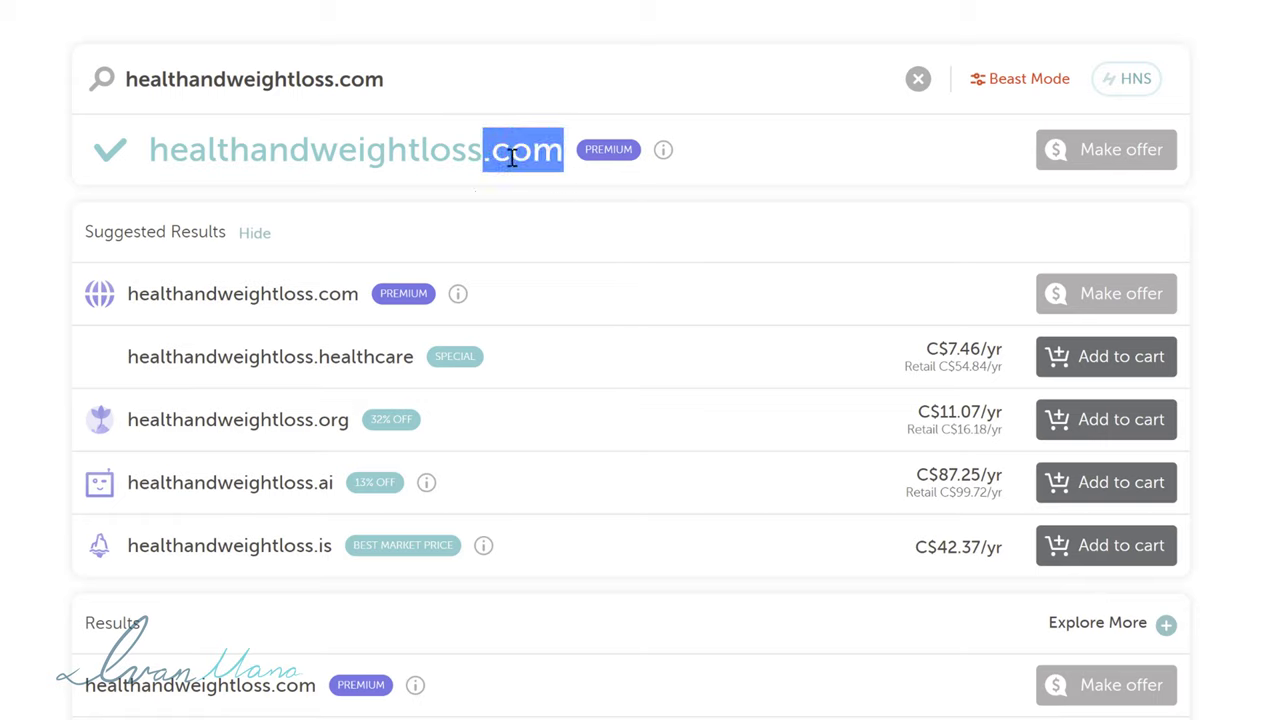
{"action": "left_click", "coordinate": [491, 166]}
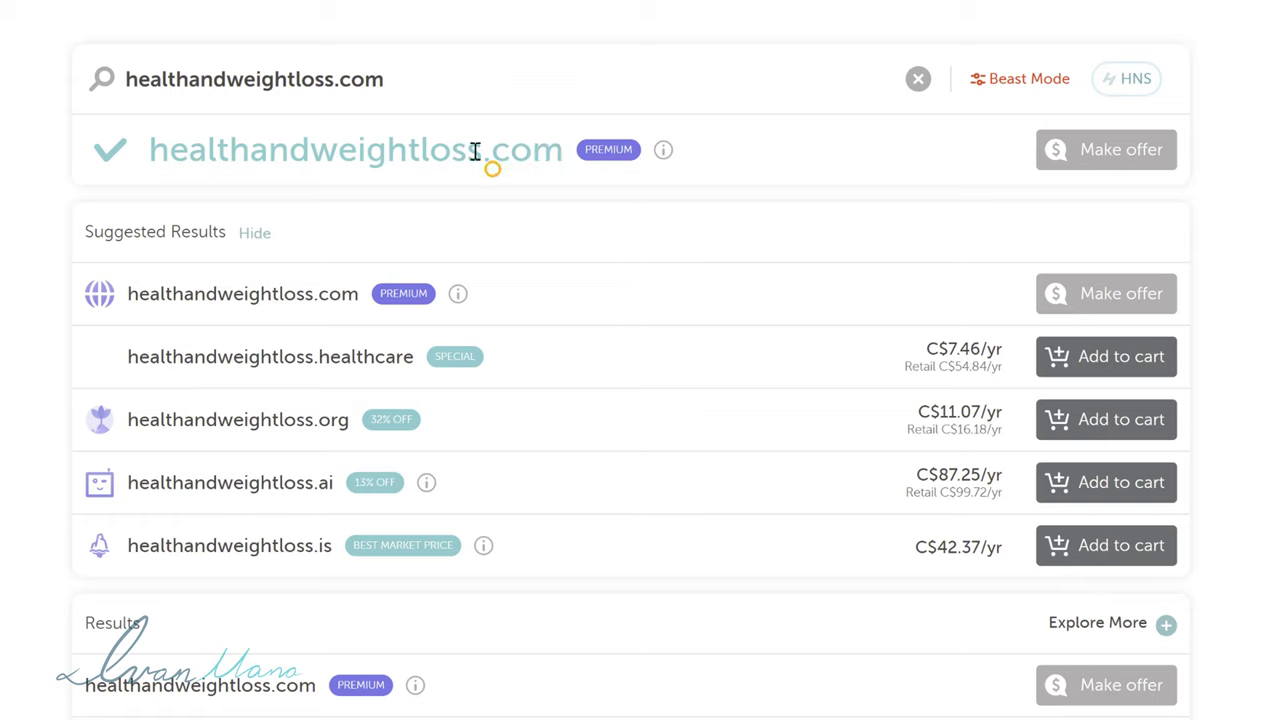
{"action": "left_click_drag", "start_coordinate": [480, 149], "coordinate": [563, 150]}
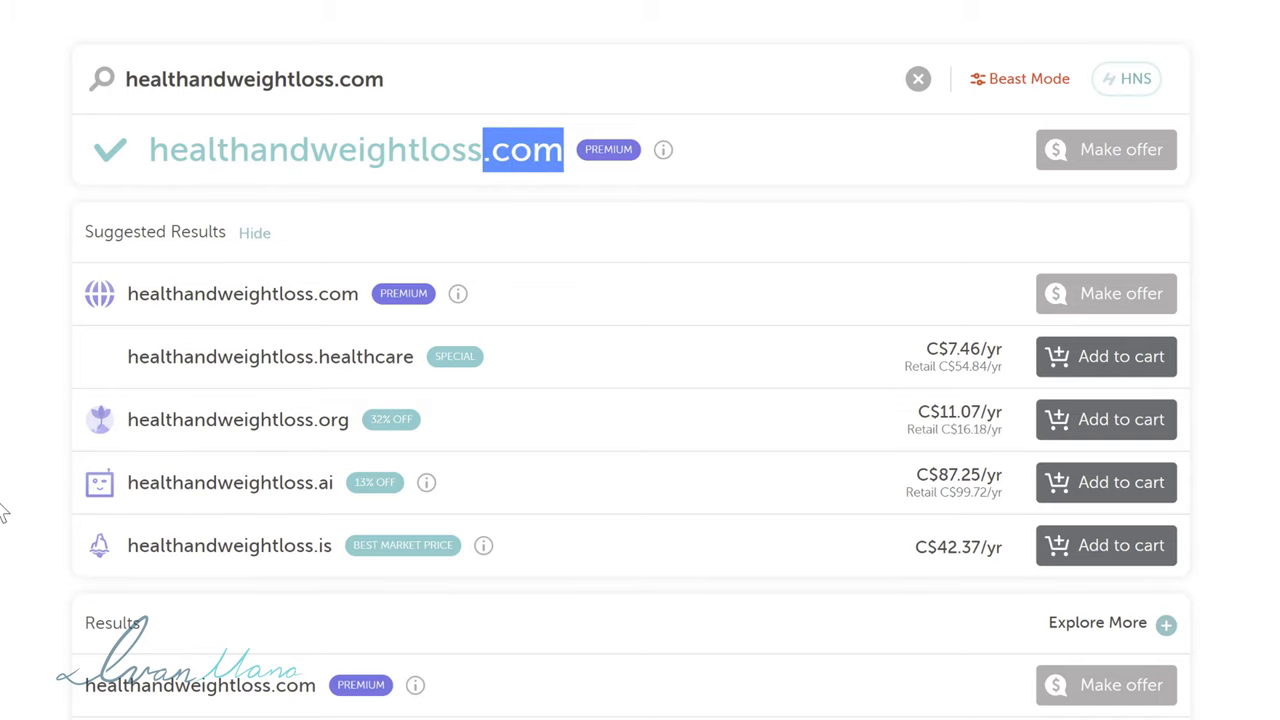
- Review alternatives like .xyz at C$1.25/yr, then change the name to healthandweightlossdiet.com
{"action": "scroll", "coordinate": [18, 537], "scroll_direction": "down", "scroll_amount": 2}
{"action": "scroll", "coordinate": [946, 523], "scroll_direction": "down", "scroll_amount": 3}
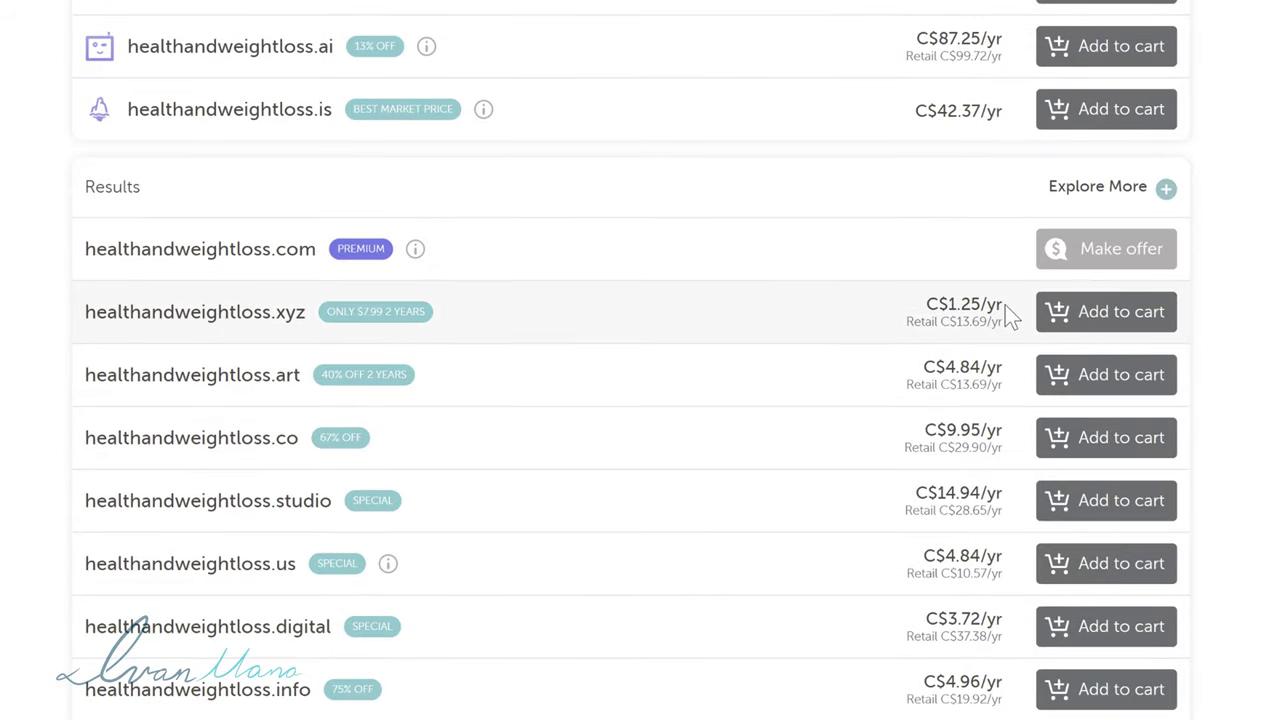
{"action": "left_click_drag", "start_coordinate": [1005, 305], "coordinate": [923, 303]}
{"action": "scroll", "coordinate": [678, 318], "scroll_direction": "up", "scroll_amount": 5}
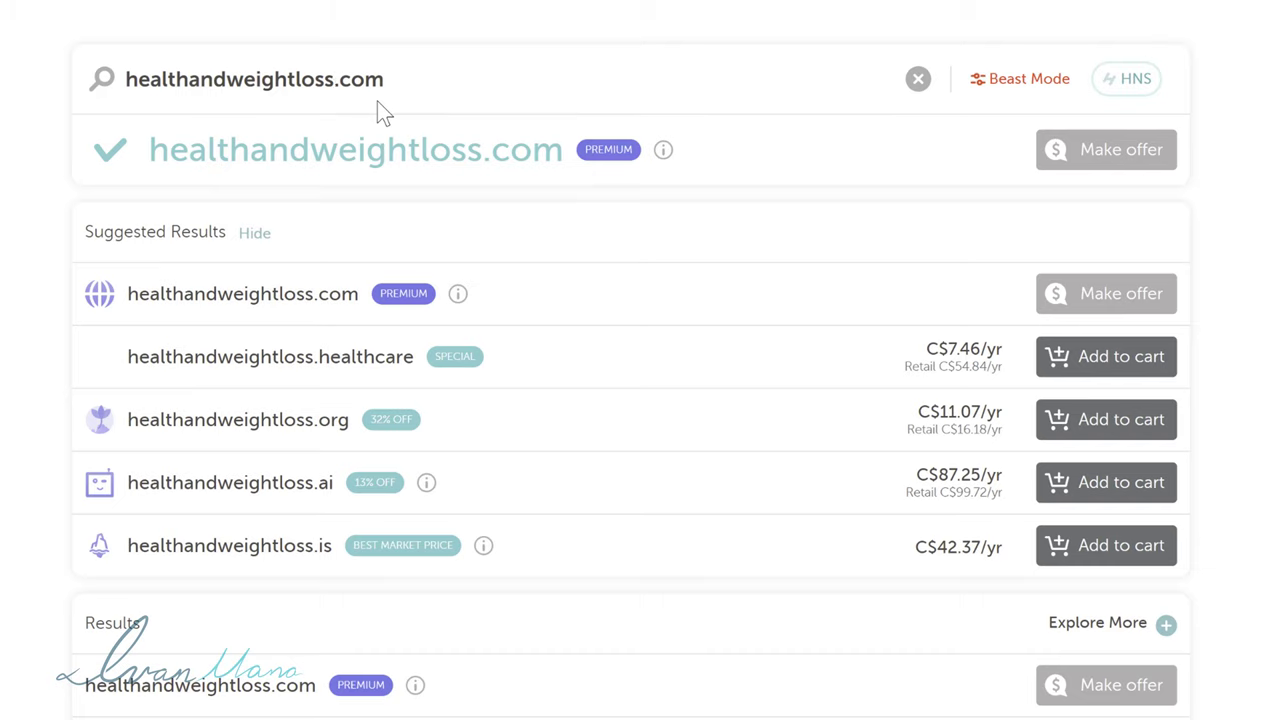
{"action": "type", "text": "diet"}
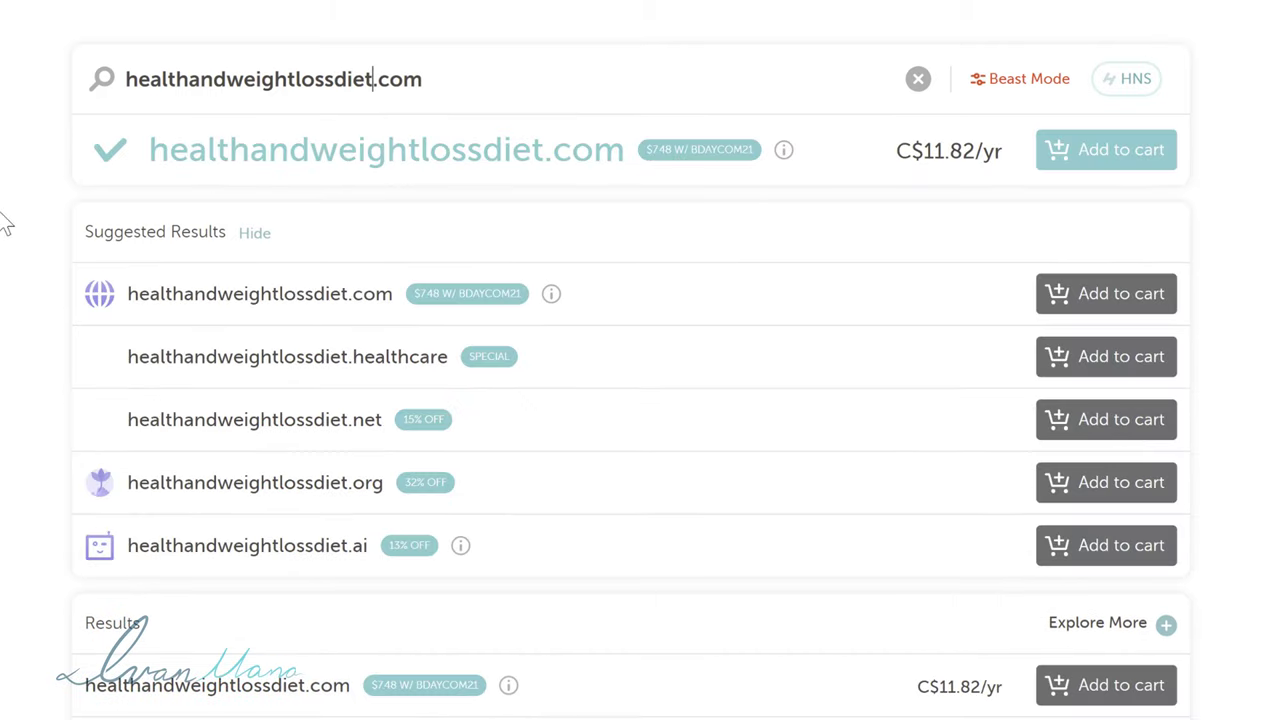
- Add healthandweightlossdiet.com to the cart, check out, and confirm the order
{"action": "left_click", "coordinate": [1102, 168]}
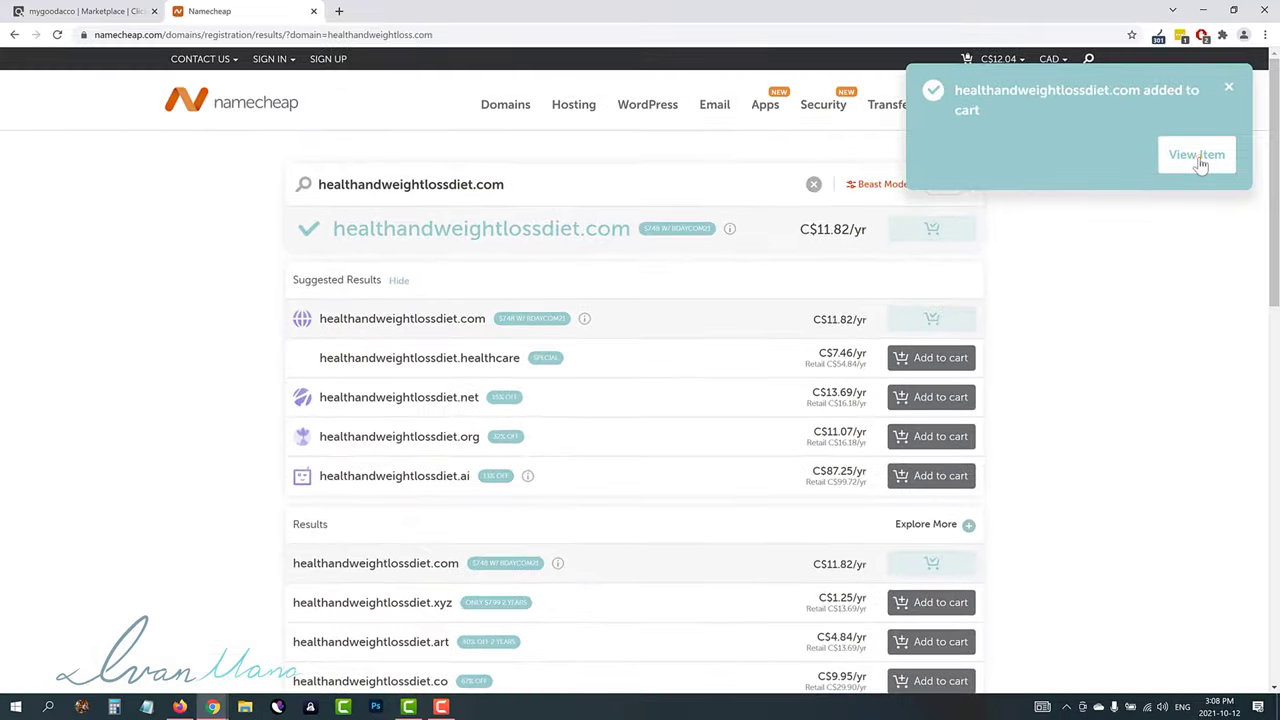
{"action": "left_click", "coordinate": [1198, 158]}
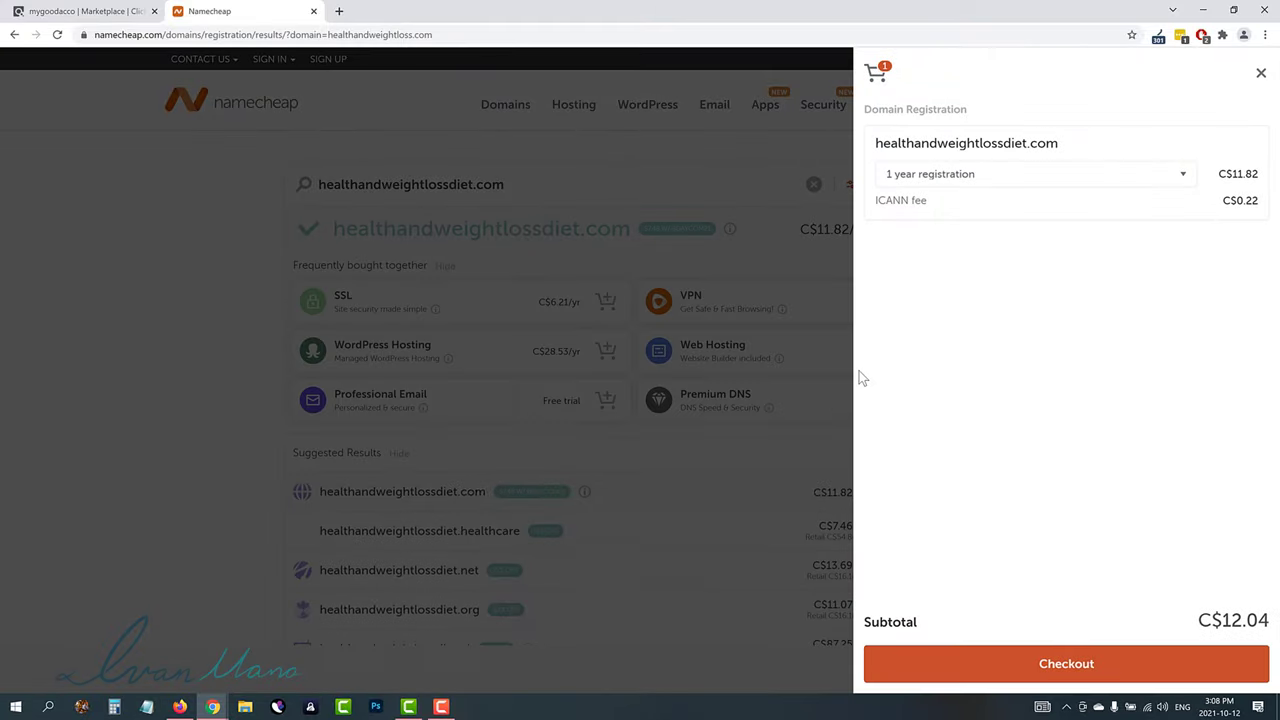
{"action": "left_click", "coordinate": [1058, 665]}
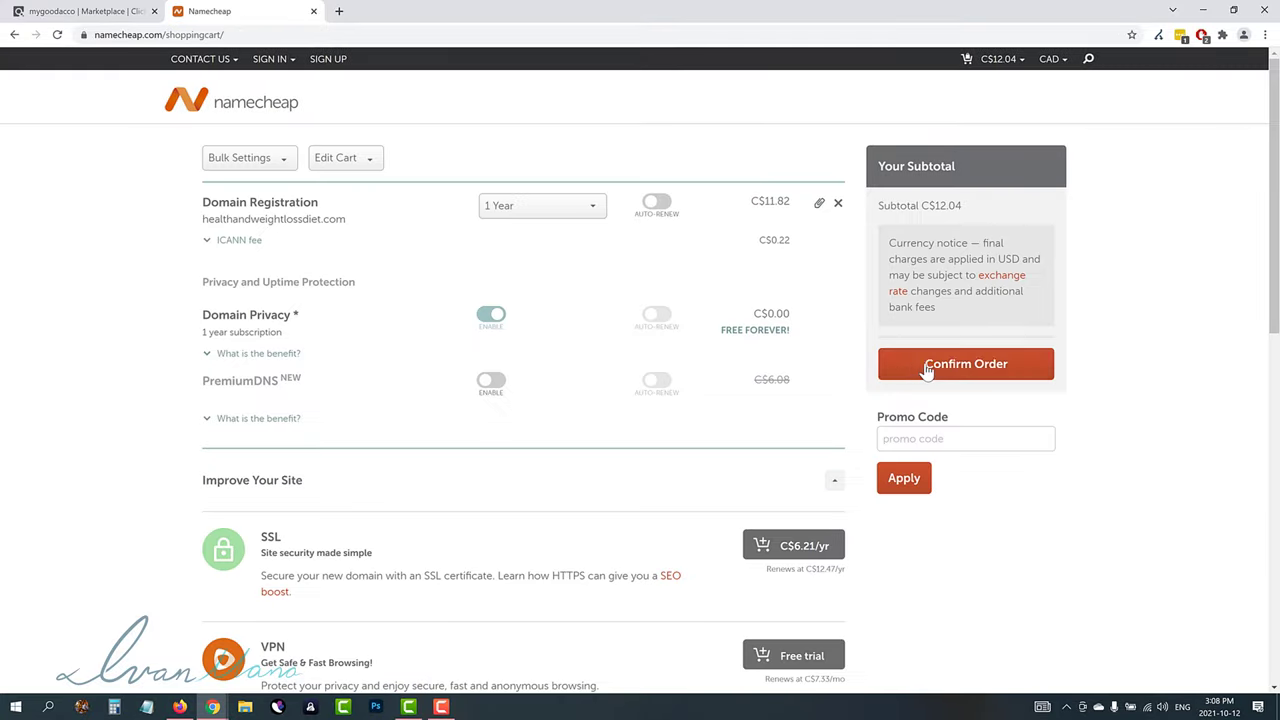
{"action": "left_click", "coordinate": [928, 368]}
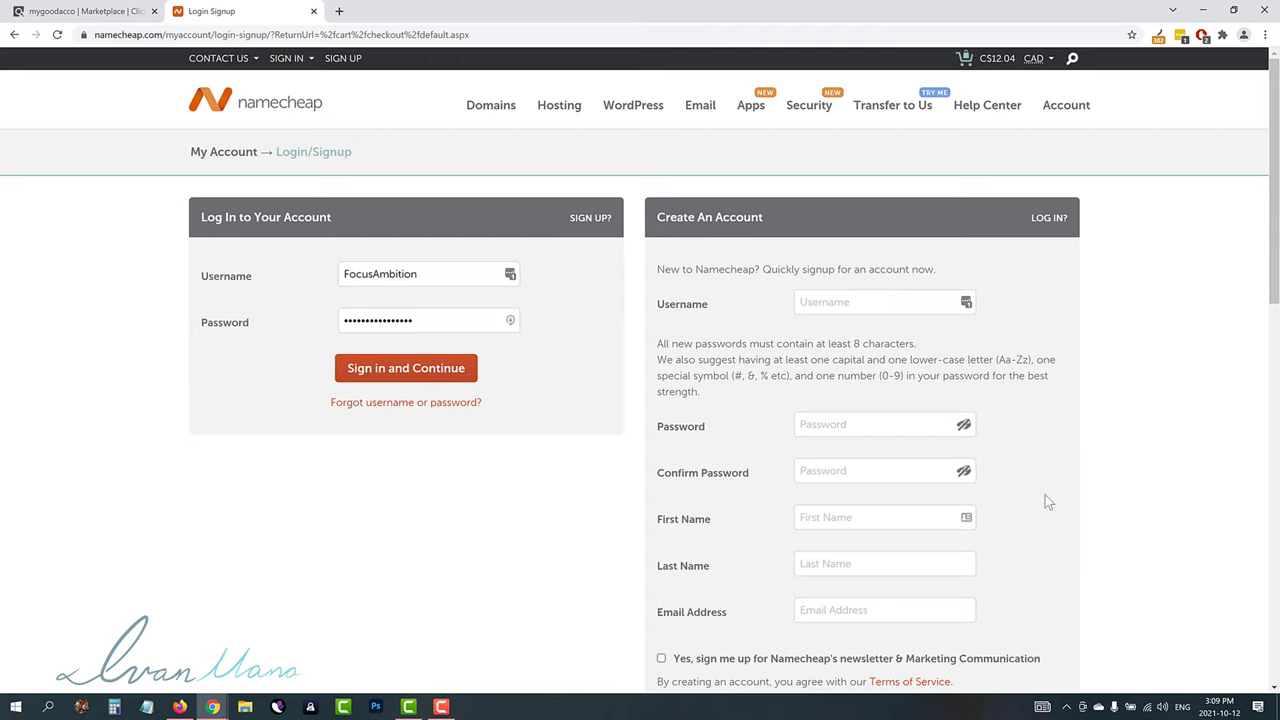
- Pay for the one-year registration, completing the $9.66 purchase
{"action": "scroll", "coordinate": [776, 465], "scroll_direction": "down", "scroll_amount": 2}
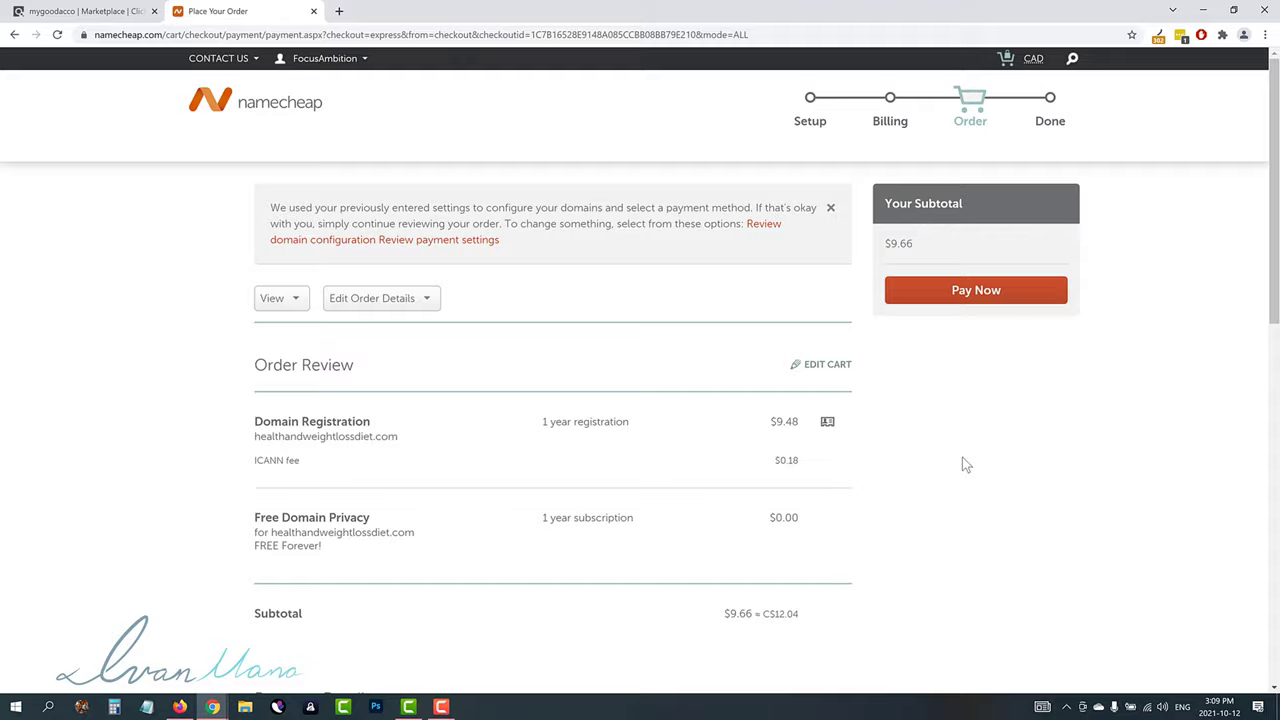
{"action": "scroll", "coordinate": [965, 462], "scroll_direction": "down", "scroll_amount": 4}
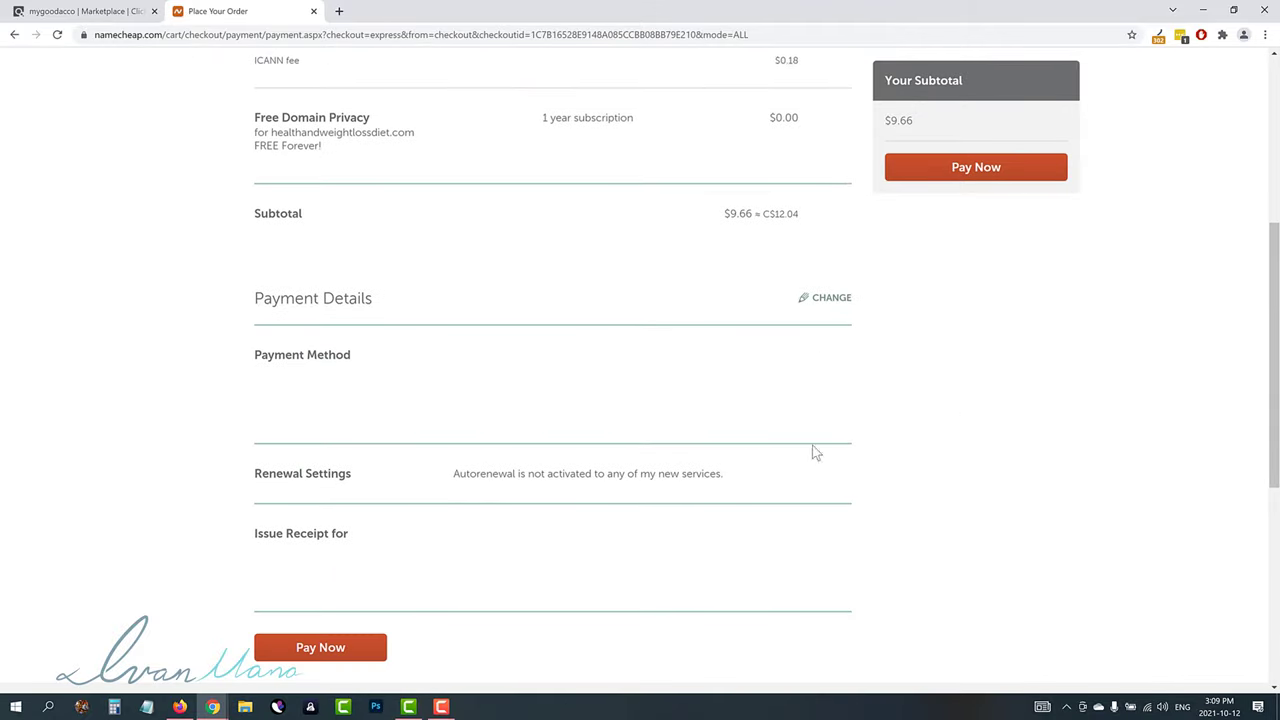
{"action": "left_click", "coordinate": [1012, 177]}
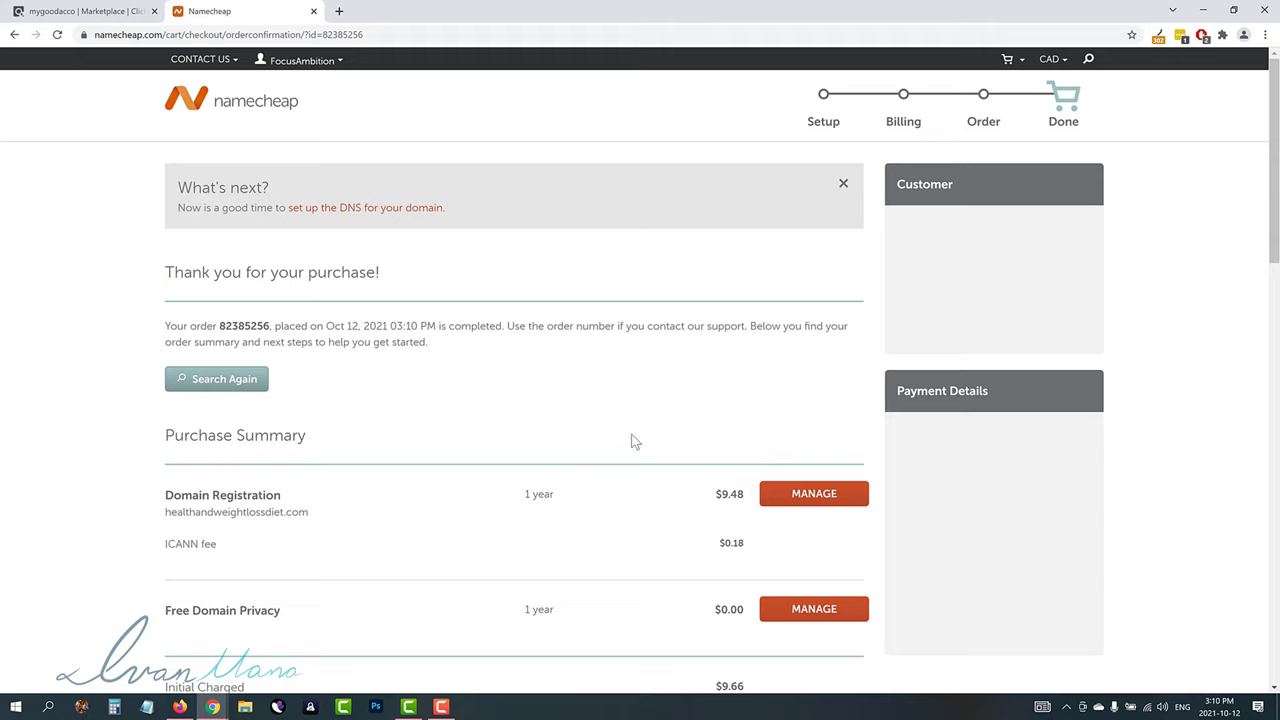
{"action": "left_click_drag", "start_coordinate": [296, 610], "coordinate": [150, 617]}
{"action": "left_click", "coordinate": [130, 606]}
- Open the management page for healthandweightlossdiet.com, active with WithheldforPrivacy through Oct 12, 2022
{"action": "left_click", "coordinate": [799, 500]}
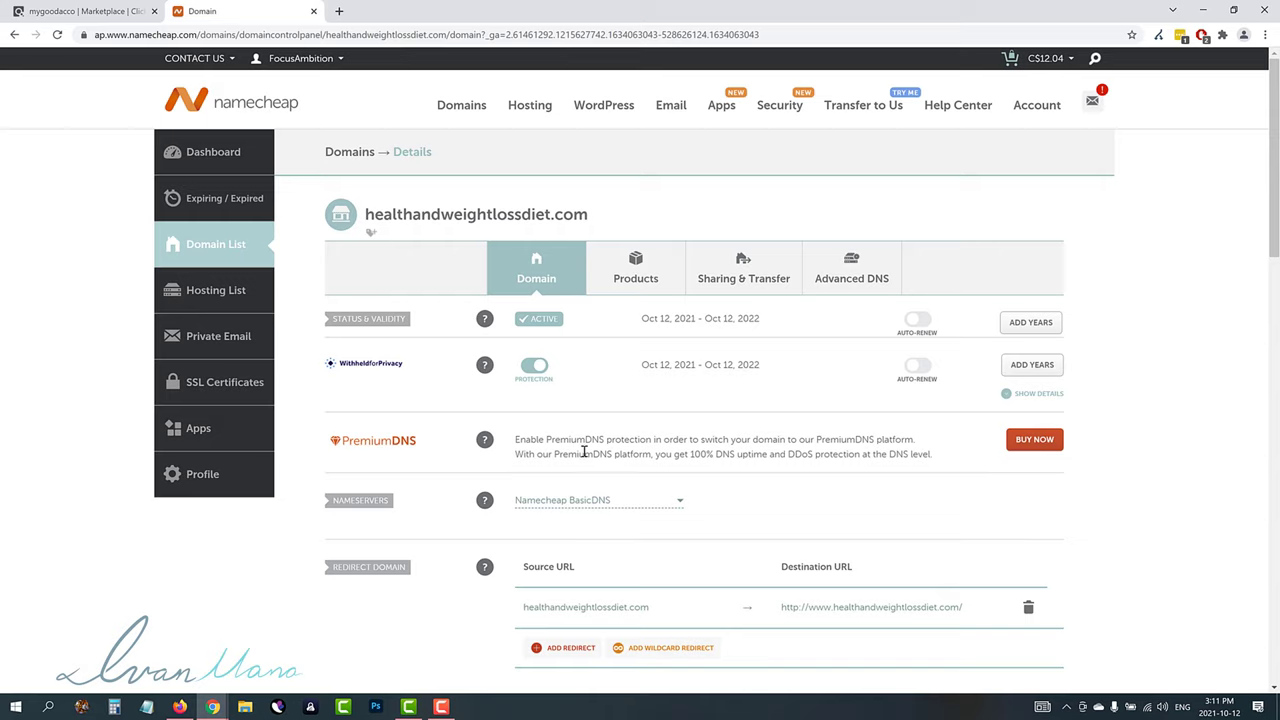
{"action": "left_click_drag", "start_coordinate": [631, 441], "coordinate": [814, 441]}
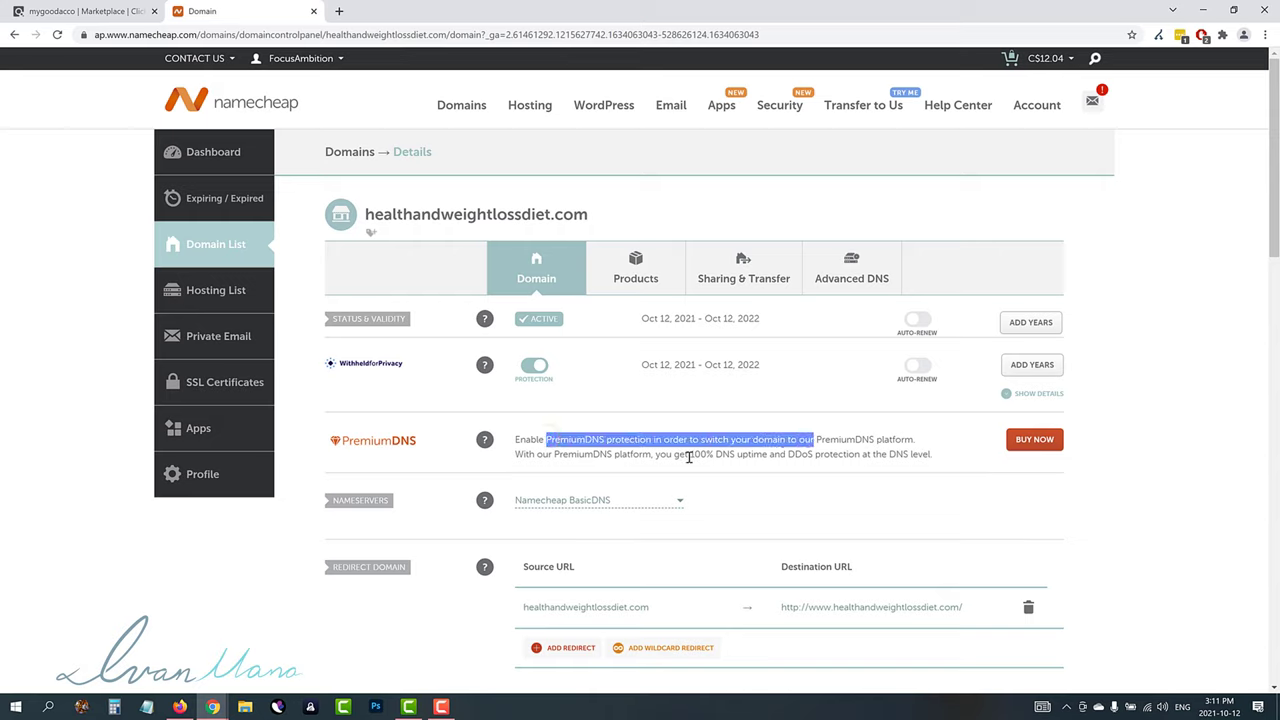
{"action": "left_click", "coordinate": [632, 198]}
{"action": "mouse_move", "coordinate": [604, 106]}
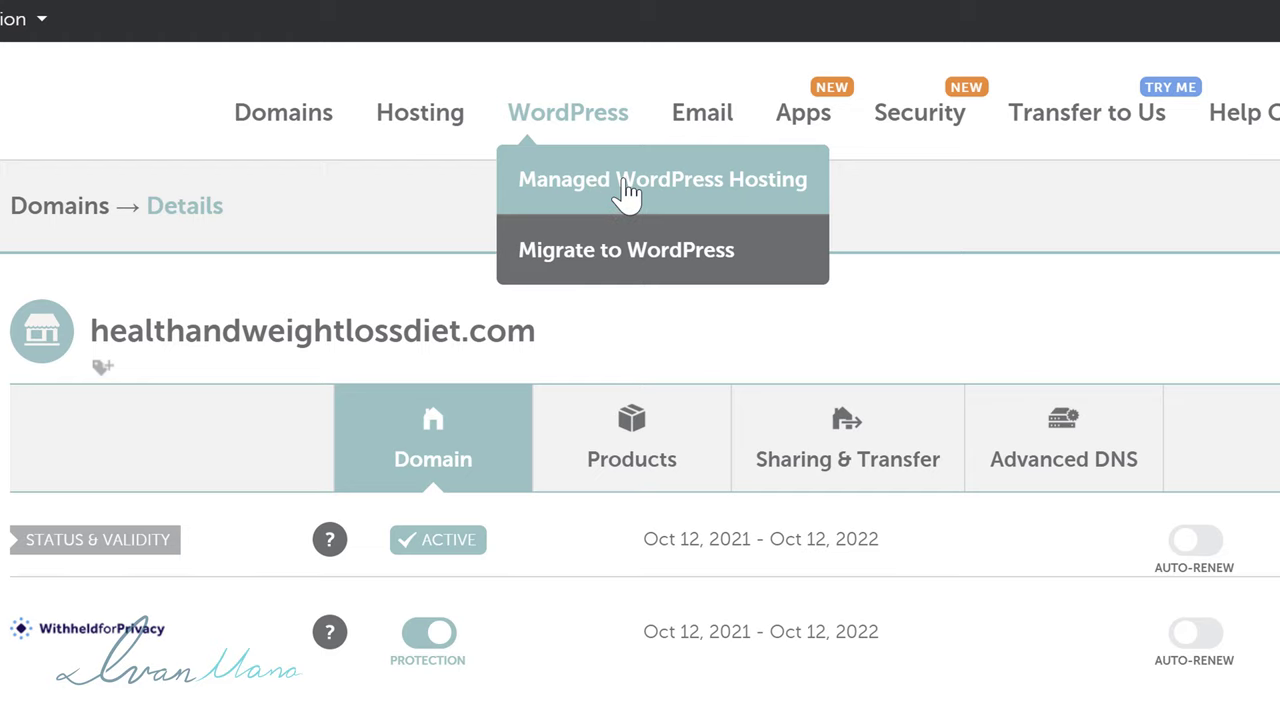
- Go to Managed WordPress Hosting and review the EasyWP Turbo plan's price, free month and SSL
{"action": "left_click", "coordinate": [603, 181]}
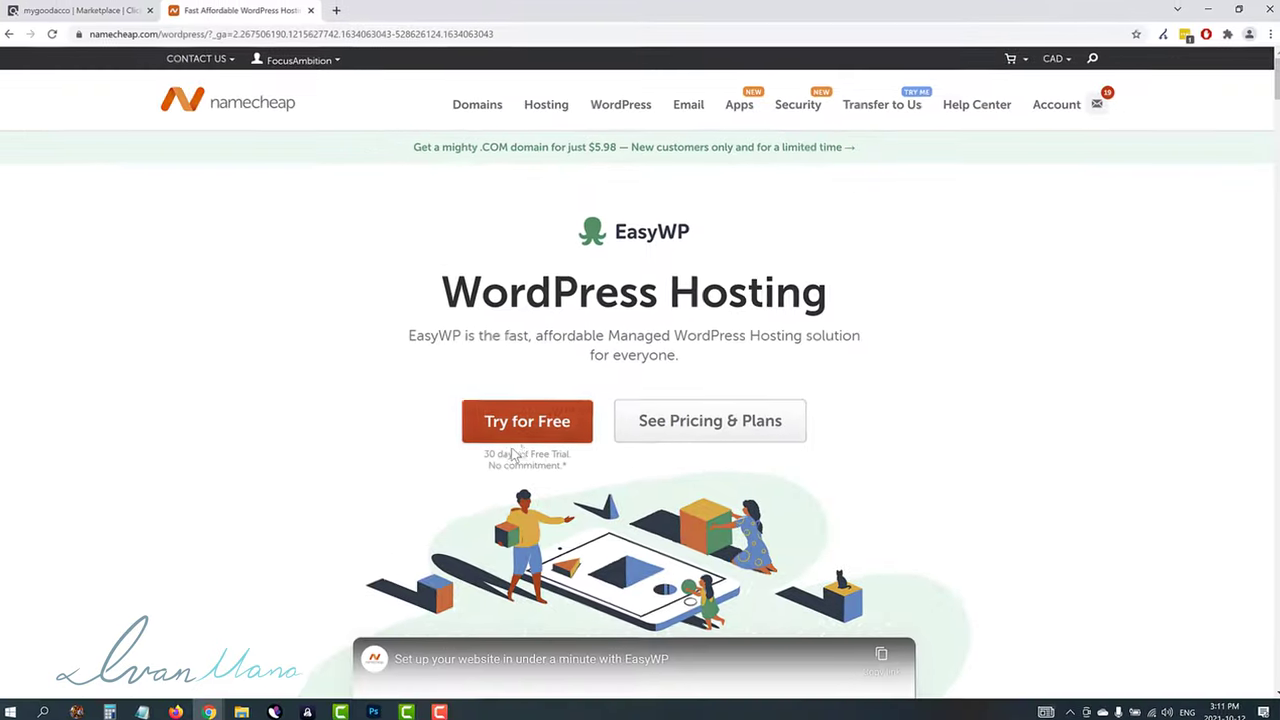
{"action": "left_click_drag", "start_coordinate": [483, 451], "coordinate": [560, 465]}
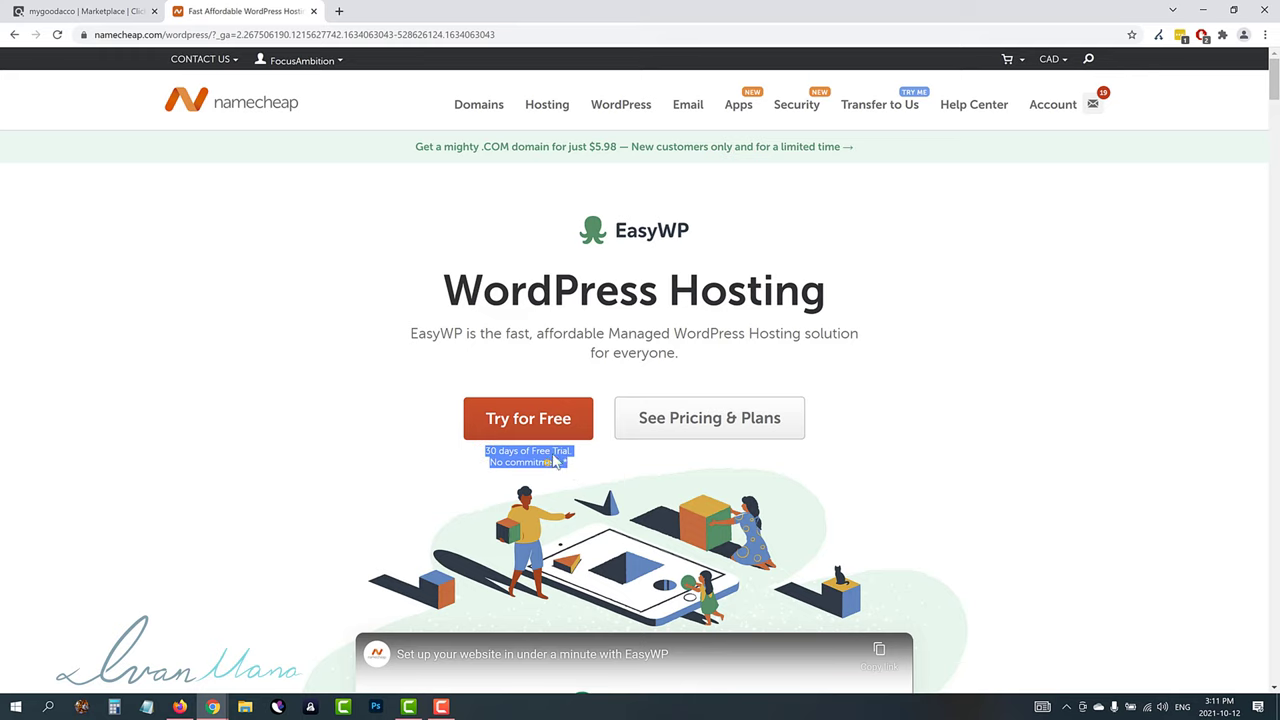
{"action": "left_click", "coordinate": [550, 462]}
{"action": "left_click", "coordinate": [662, 425]}
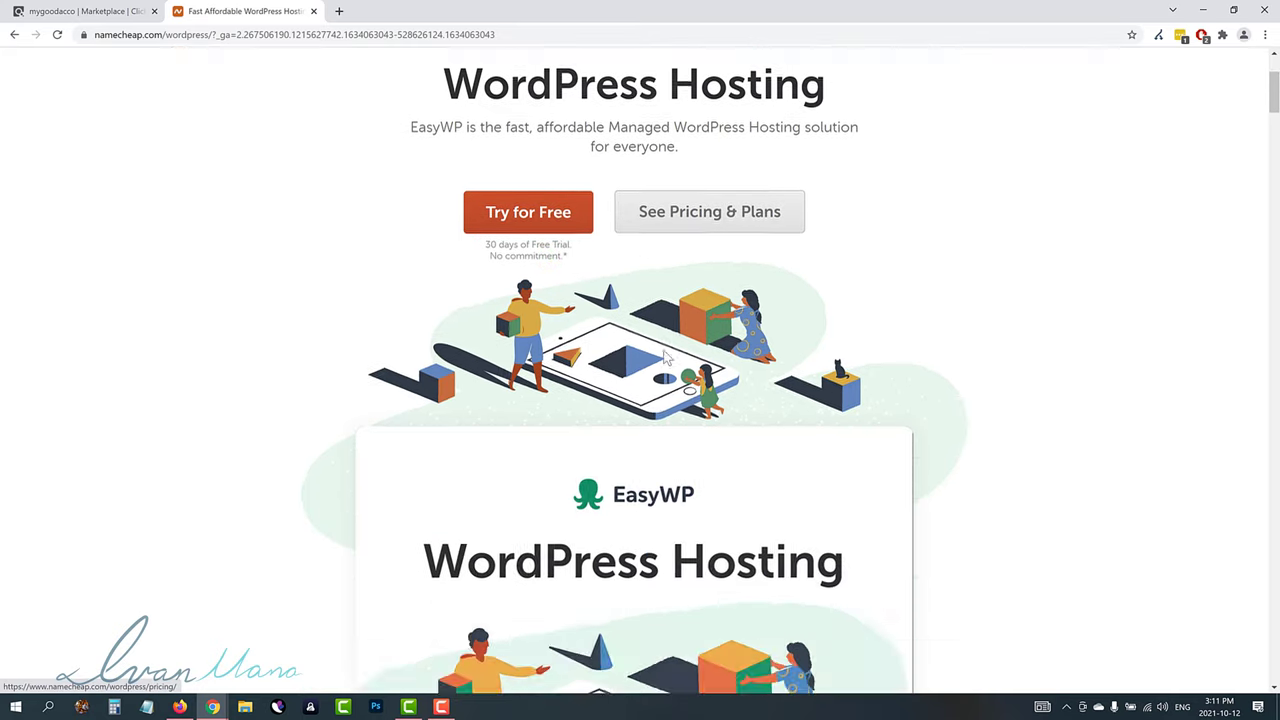
{"action": "scroll", "coordinate": [622, 398], "scroll_direction": "down", "scroll_amount": 2}
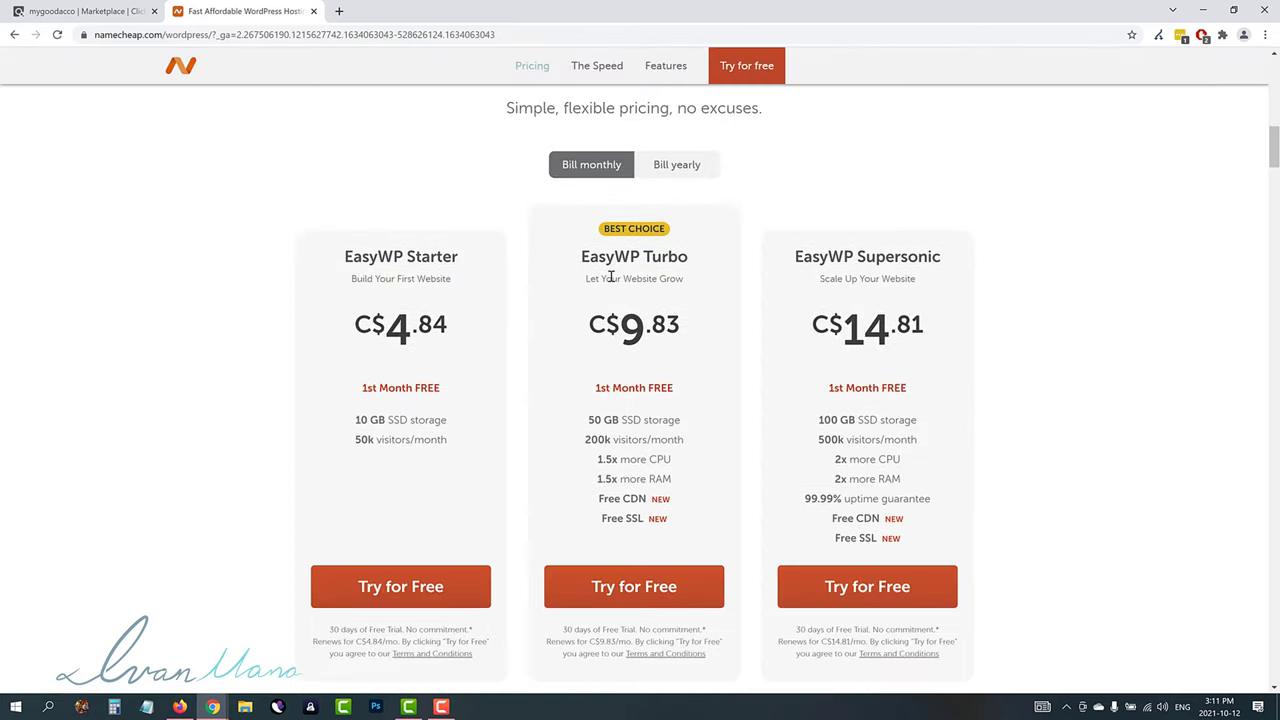
{"action": "left_click_drag", "start_coordinate": [594, 260], "coordinate": [694, 277]}
{"action": "left_click_drag", "start_coordinate": [600, 325], "coordinate": [688, 338]}
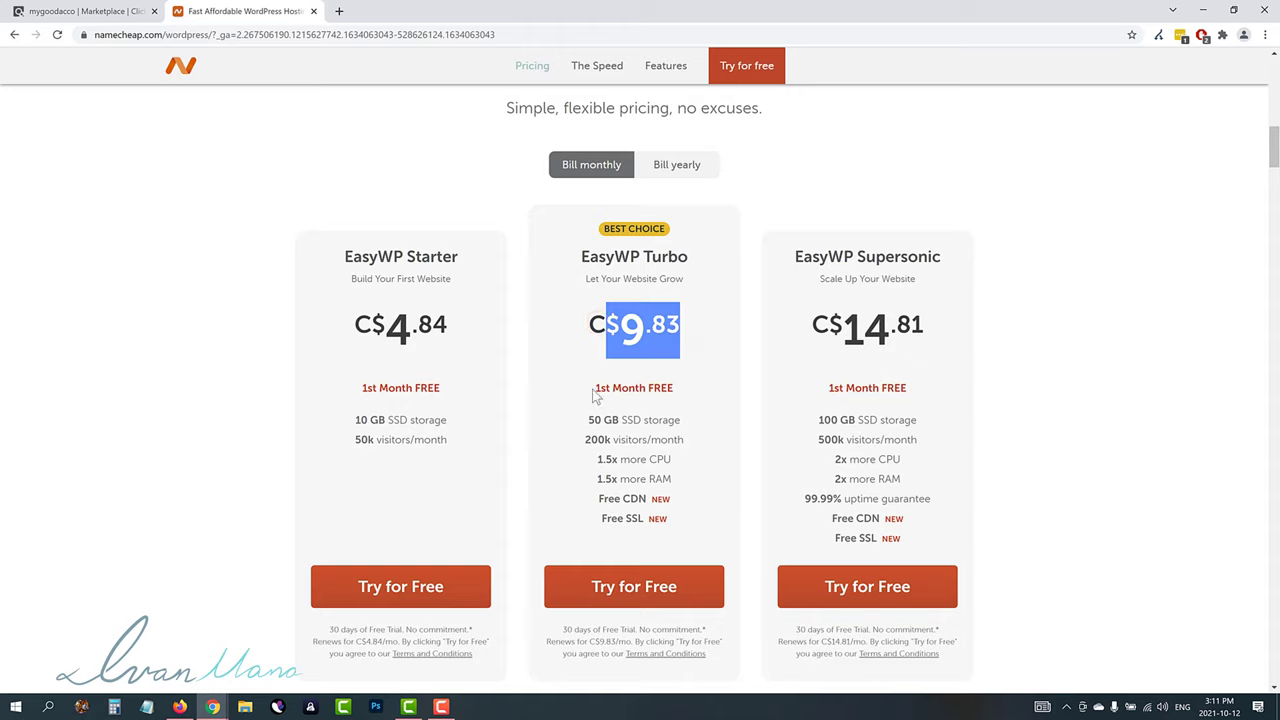
{"action": "left_click_drag", "start_coordinate": [596, 397], "coordinate": [680, 418]}
{"action": "left_click", "coordinate": [653, 382]}
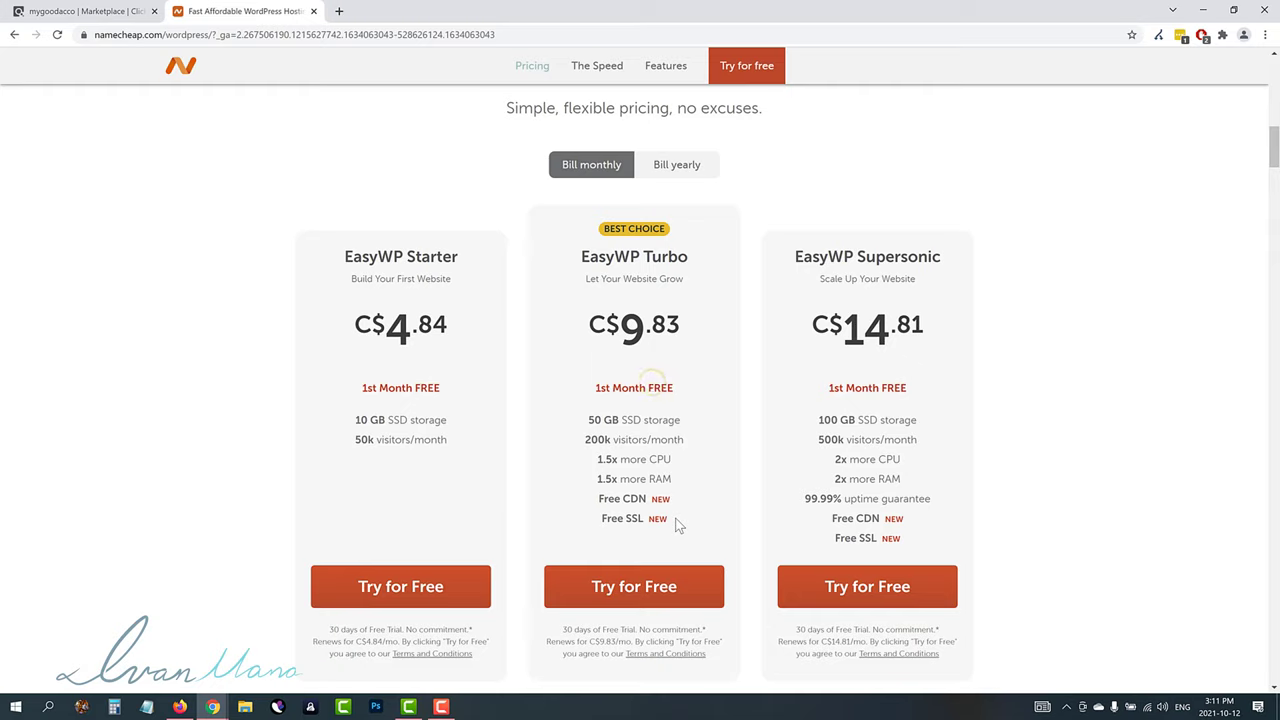
{"action": "mouse_move", "coordinate": [676, 524]}
{"action": "left_mouse_down"}
{"action": "mouse_move", "coordinate": [603, 522]}
{"action": "mouse_move", "coordinate": [668, 521]}
{"action": "left_mouse_up"}
{"action": "left_click", "coordinate": [620, 522]}
{"action": "left_click", "coordinate": [651, 520]}
- Start the free EasyWP Turbo trial and confirm the $0.00 payment
{"action": "left_click", "coordinate": [700, 593]}
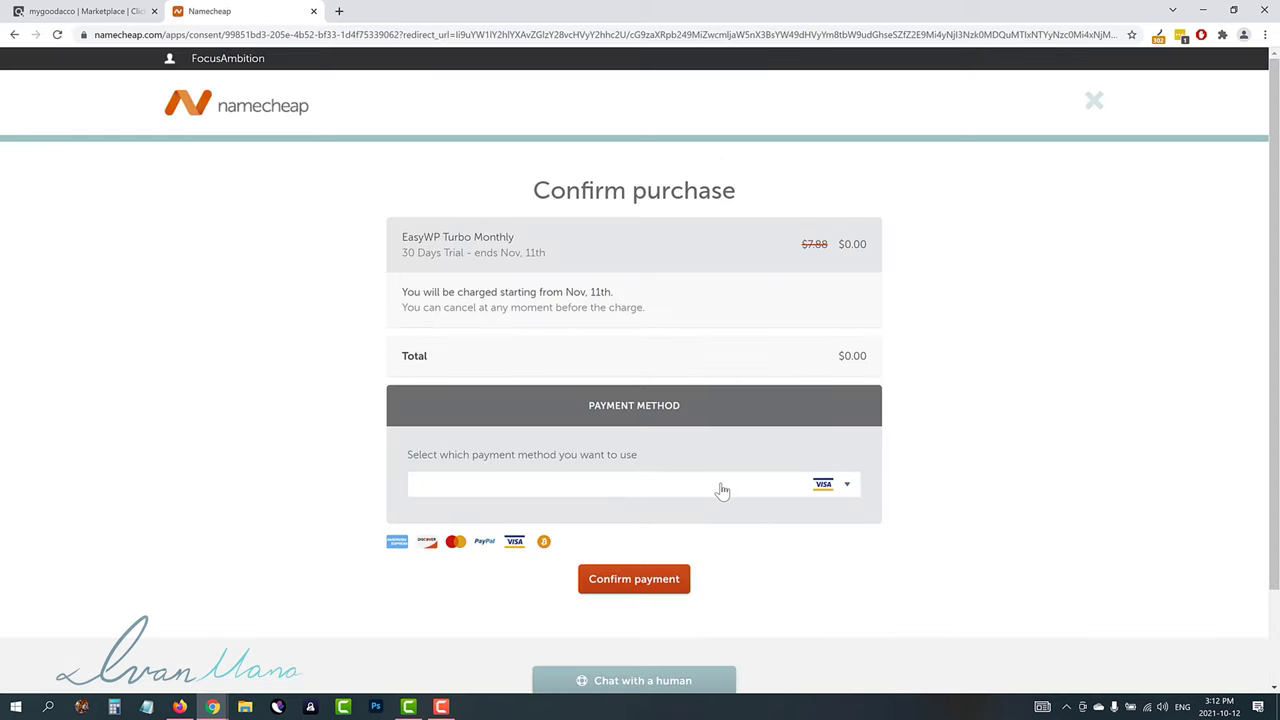
{"action": "left_click", "coordinate": [722, 490]}
{"action": "left_click", "coordinate": [658, 580]}
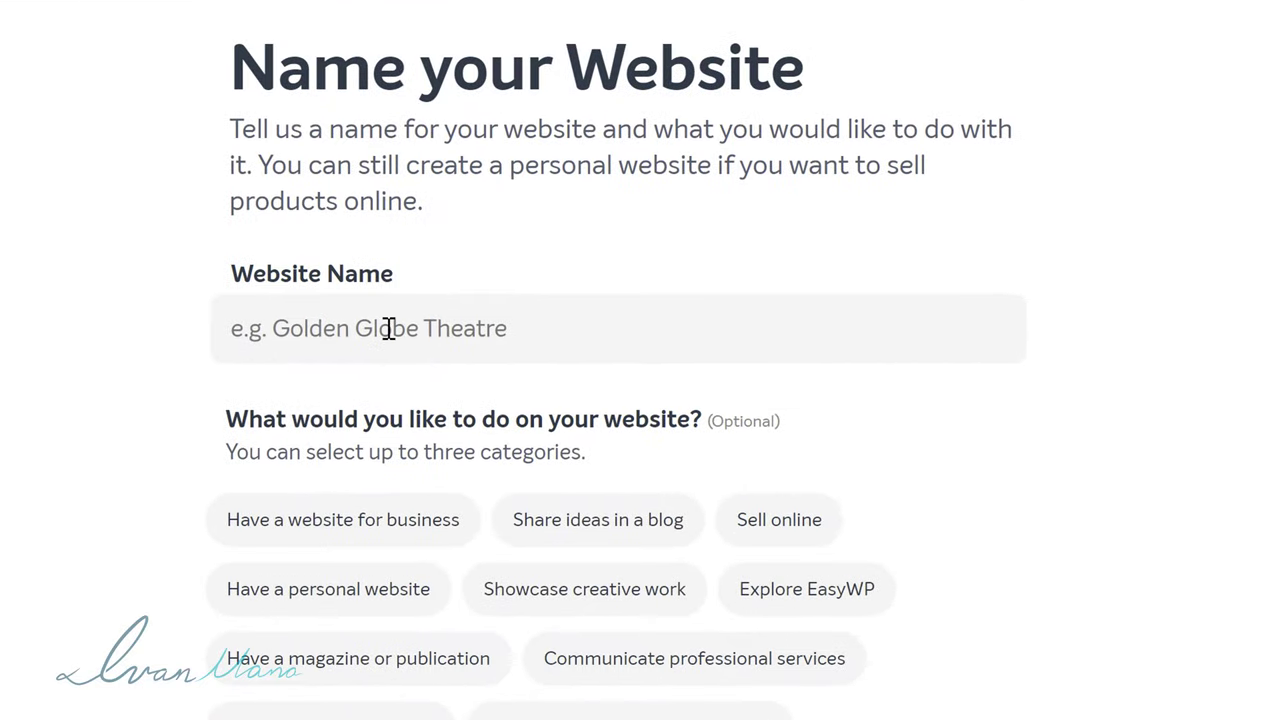
- Name the new website 'Health & Diet' and continue
{"action": "left_click", "coordinate": [389, 329]}
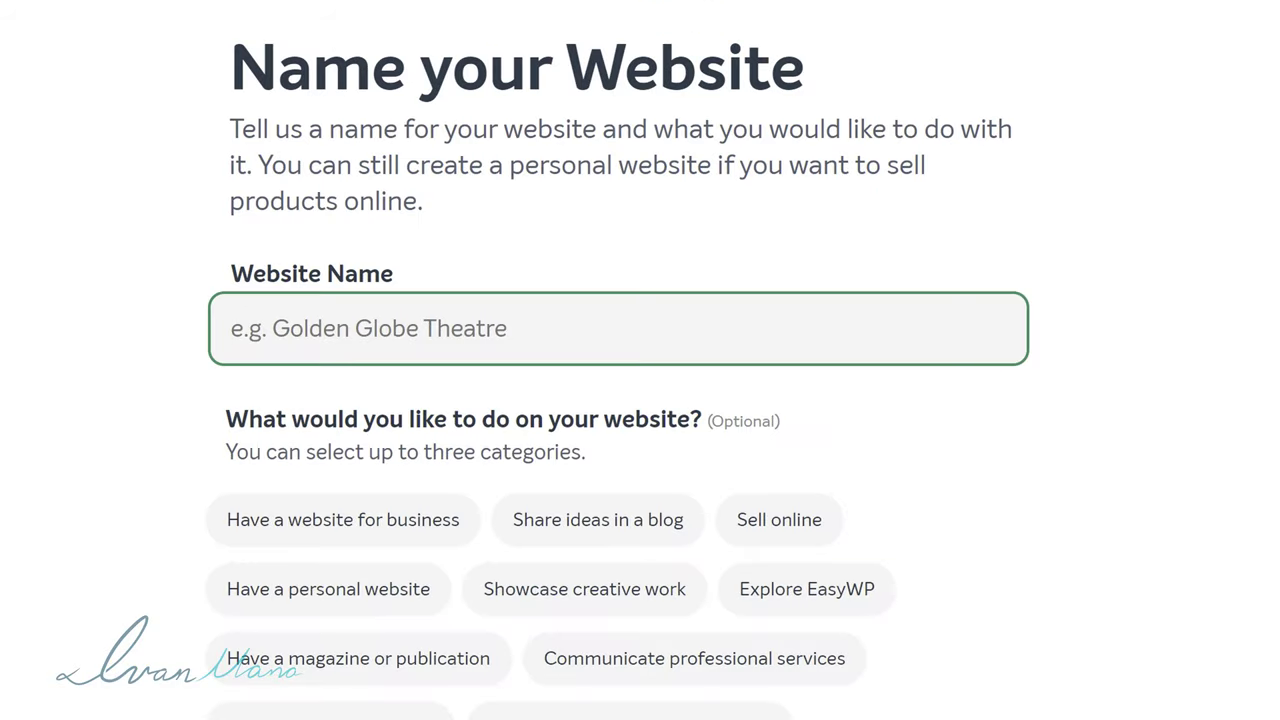
{"action": "type", "text": "Health & Diet"}
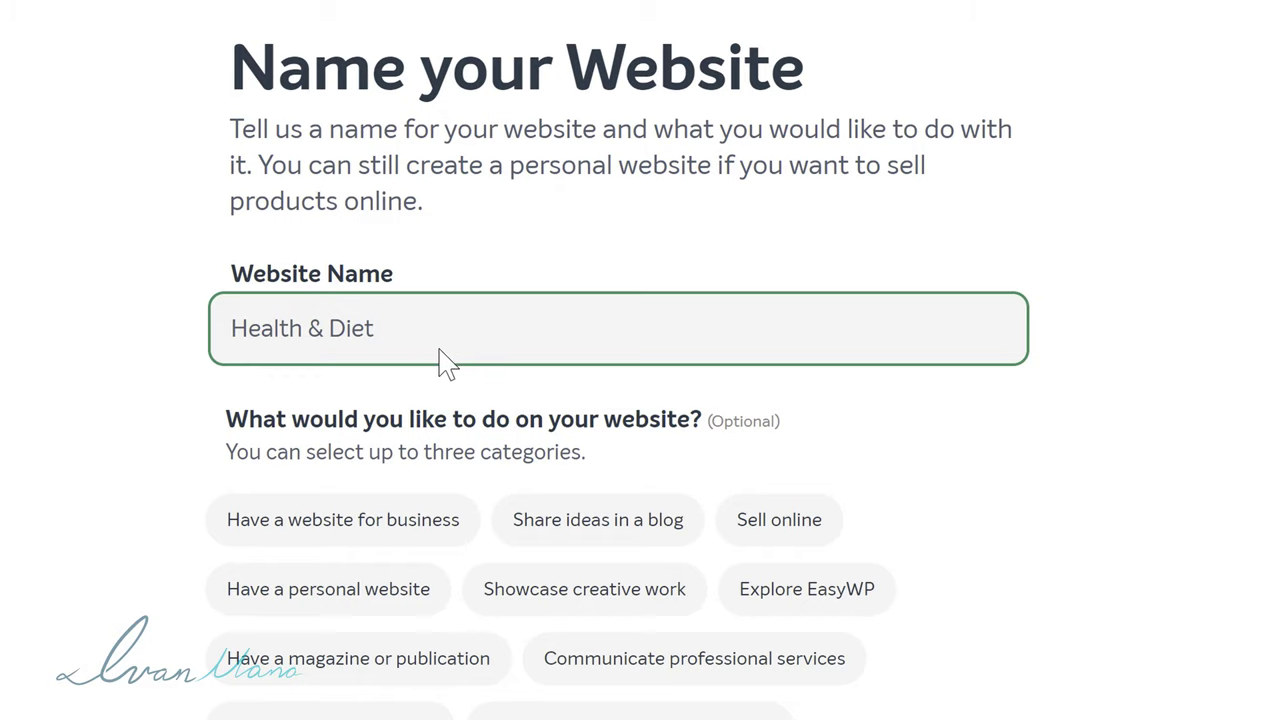
{"action": "scroll", "coordinate": [286, 591], "scroll_direction": "down", "scroll_amount": 4}
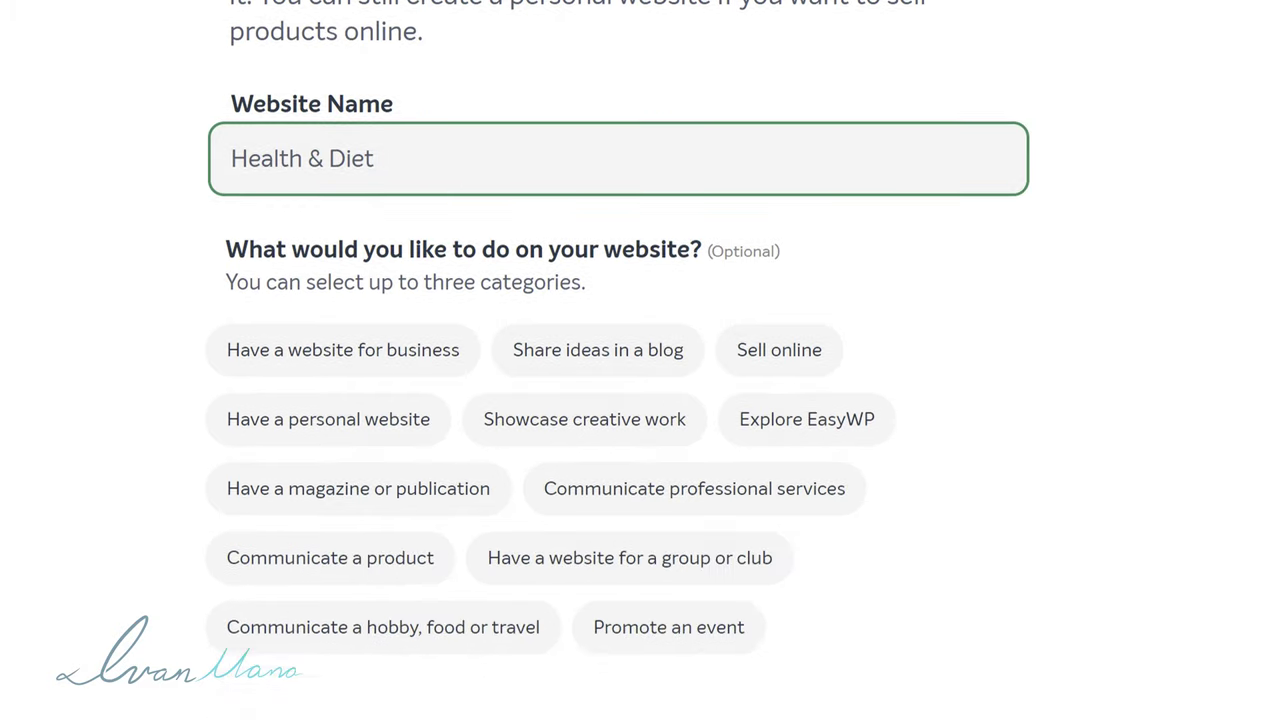
{"action": "left_click", "coordinate": [336, 564]}
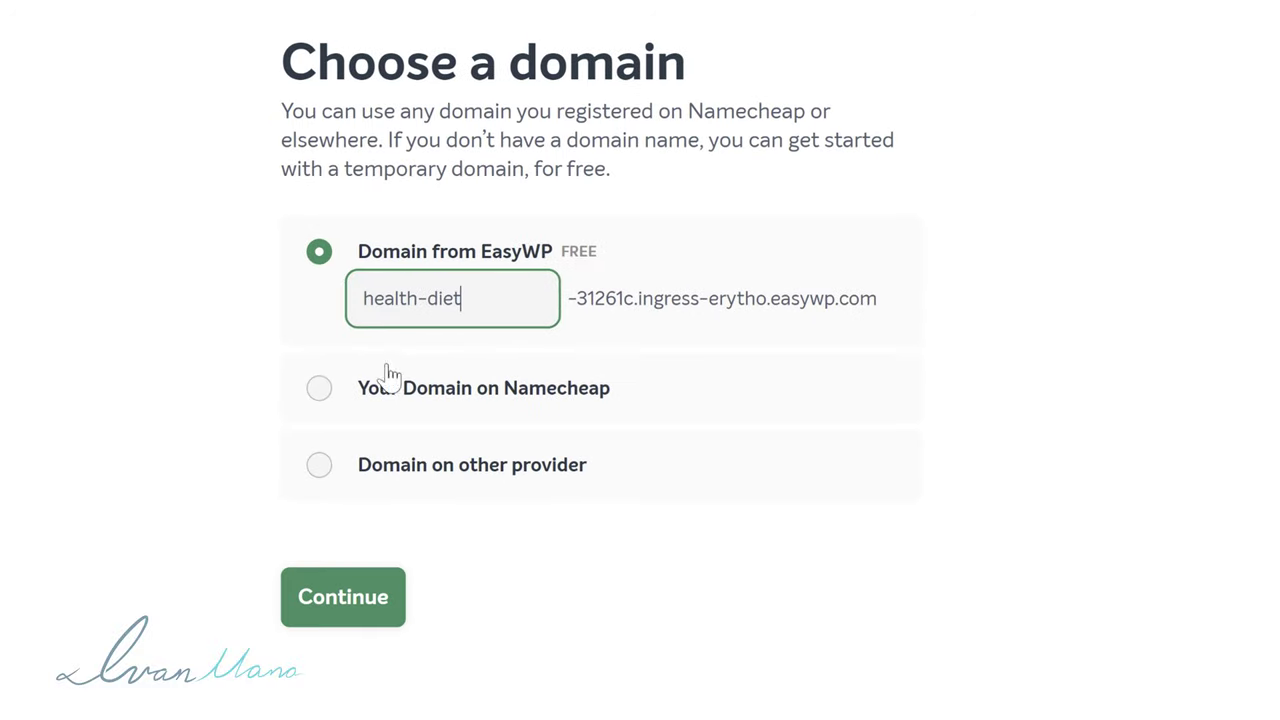
- Use the Namecheap domain healthandweightlossdiet.com for the site
{"action": "left_click_drag", "start_coordinate": [362, 252], "coordinate": [883, 306]}
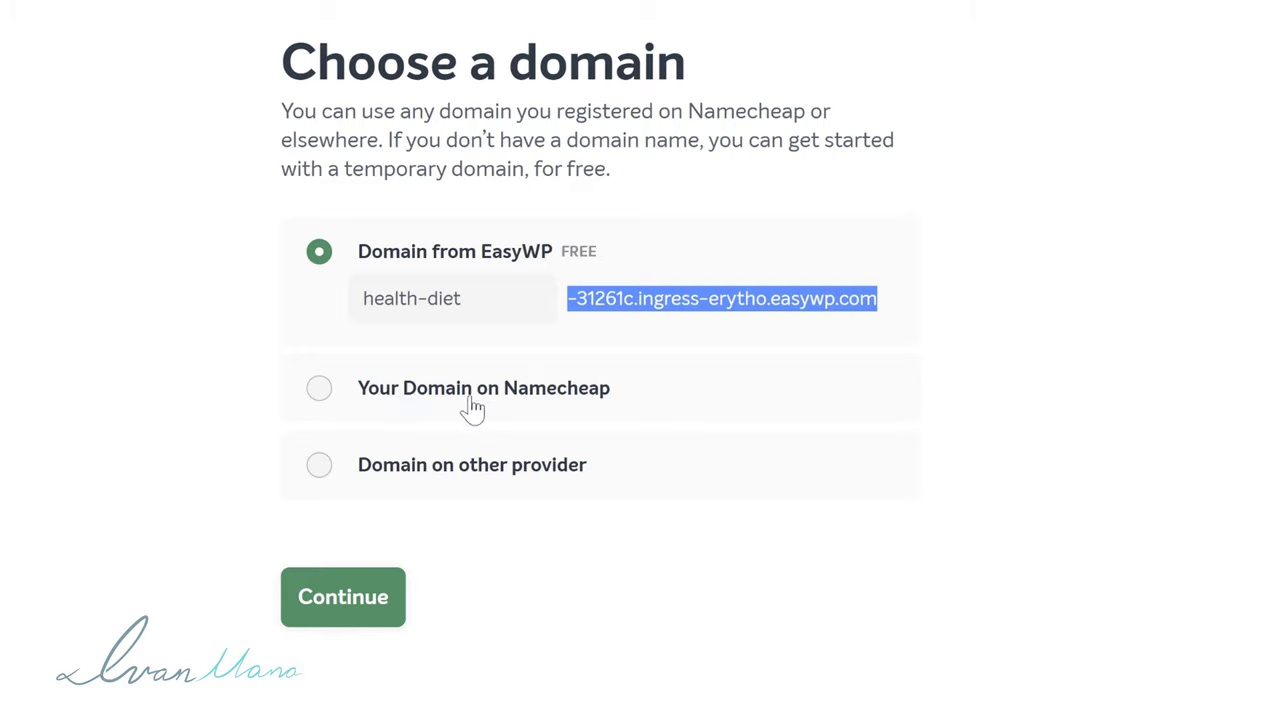
{"action": "left_click", "coordinate": [469, 474]}
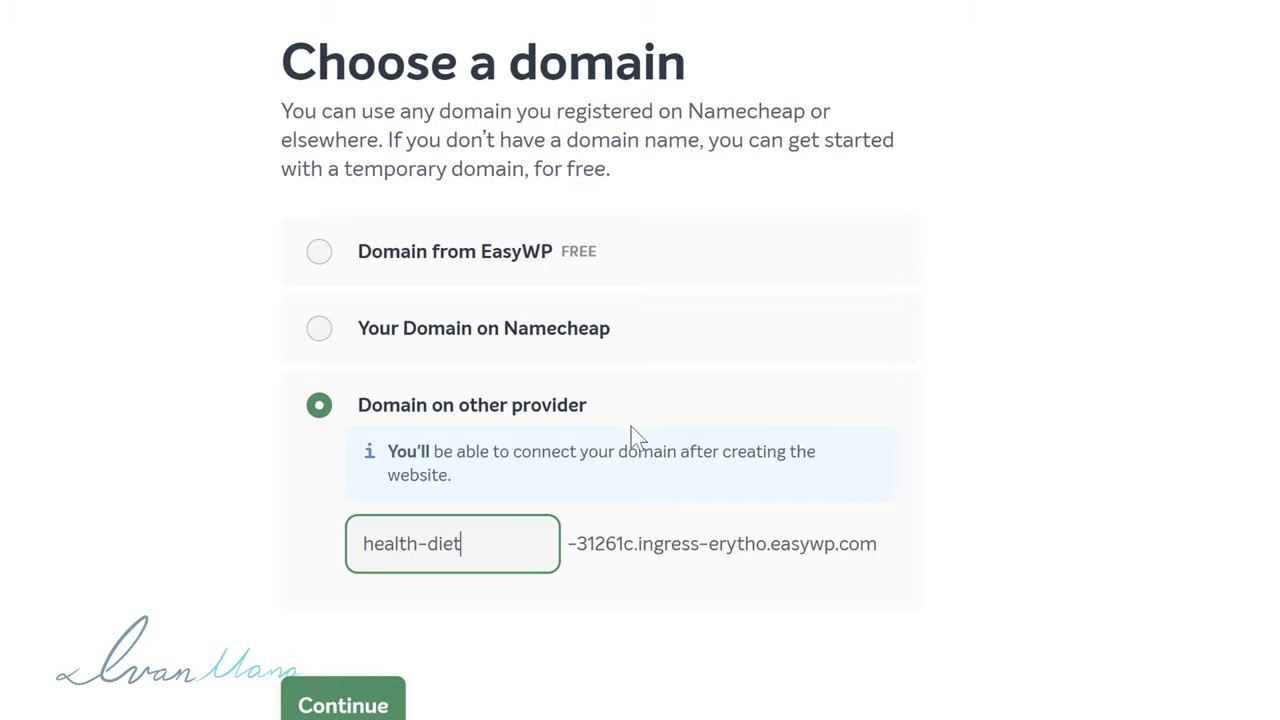
{"action": "left_click", "coordinate": [437, 340]}
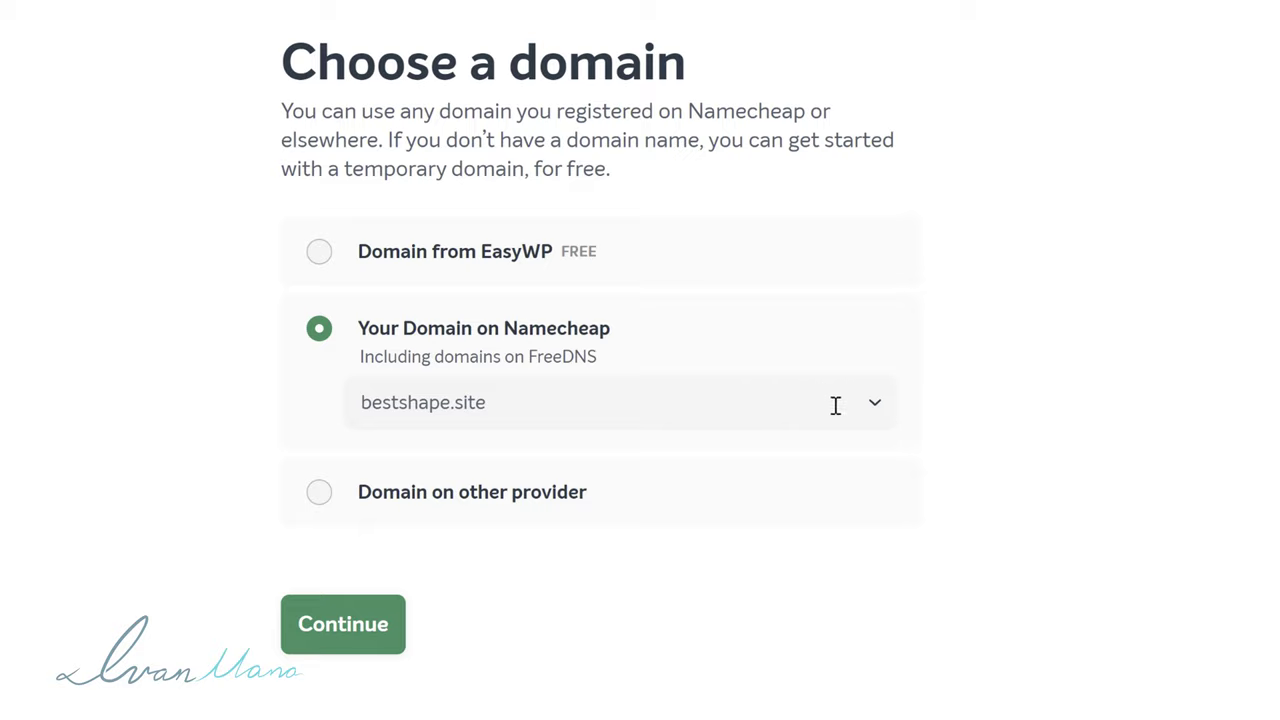
{"action": "left_click", "coordinate": [674, 343]}
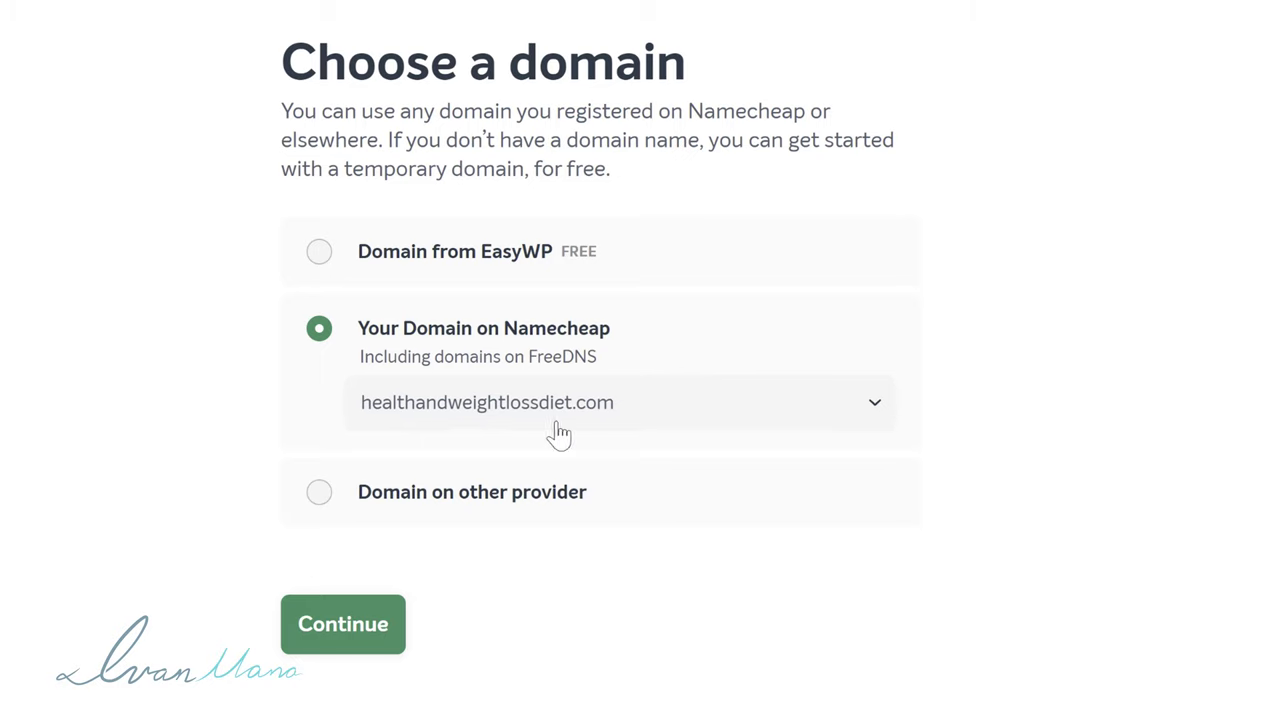
{"action": "left_click", "coordinate": [337, 652]}
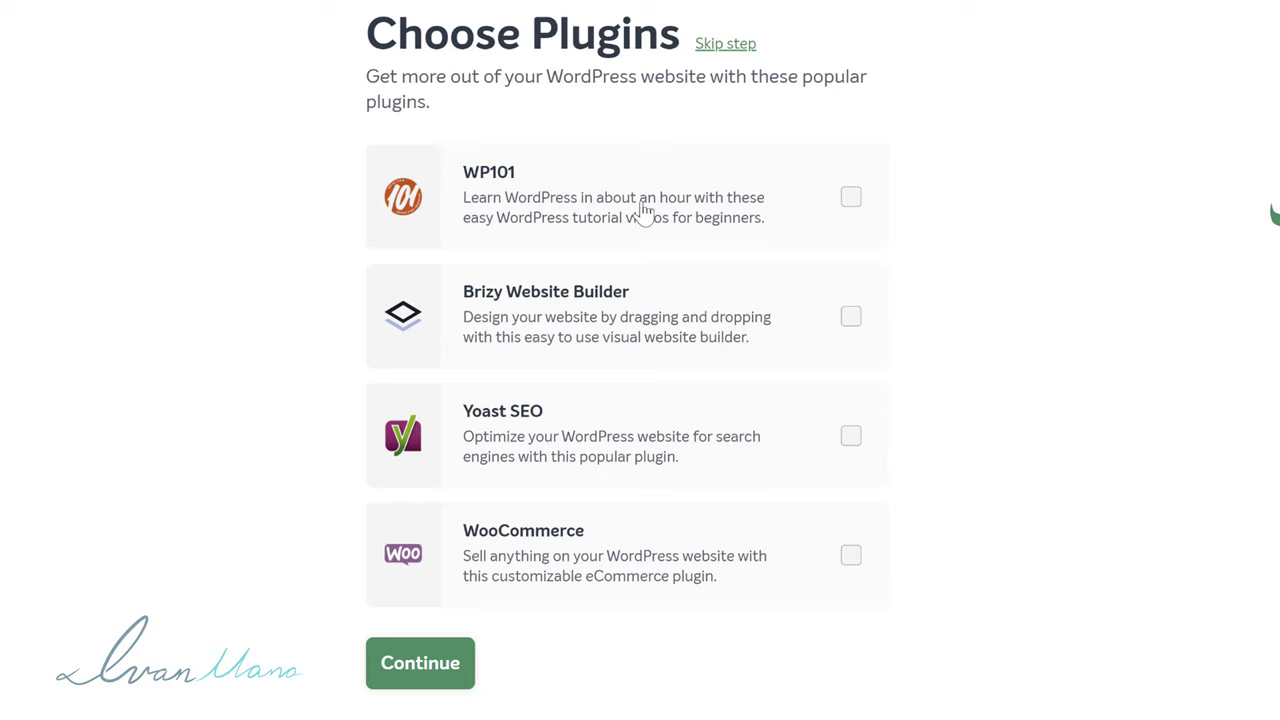
- Select the Brizy Website Builder and Yoast SEO plugins, then confirm the review details
{"action": "left_click", "coordinate": [788, 197]}
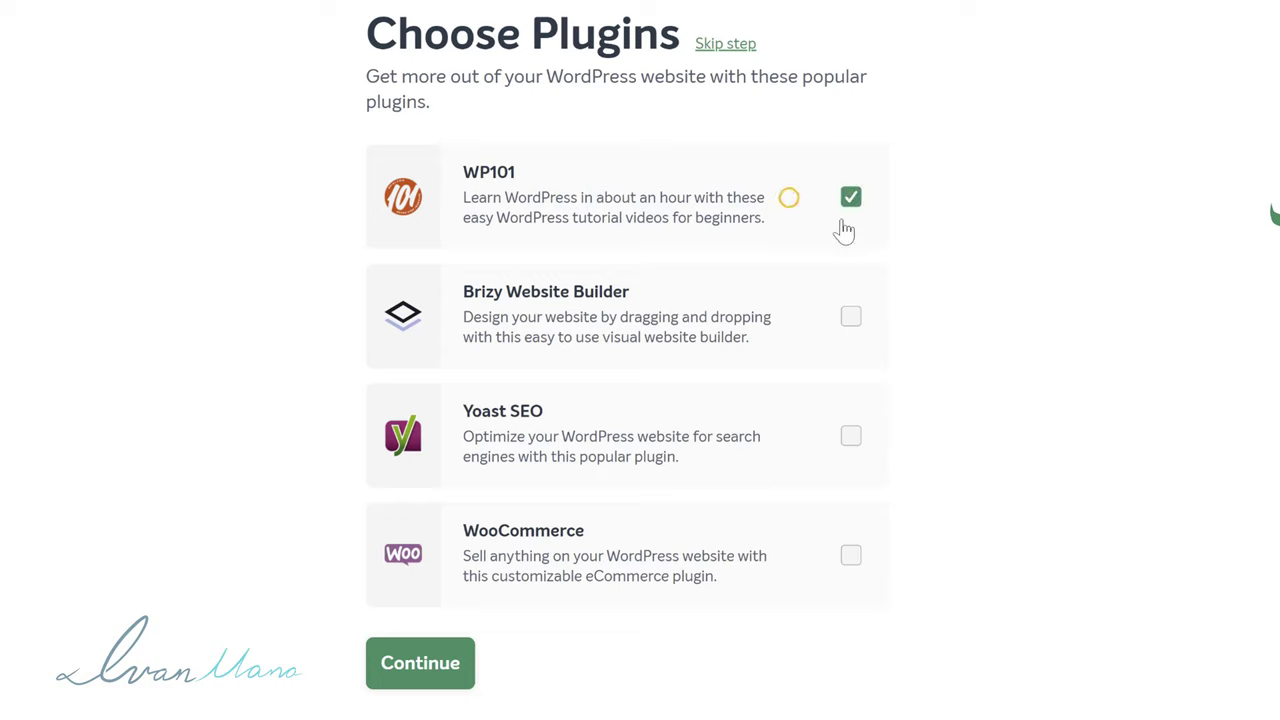
{"action": "left_click", "coordinate": [732, 197]}
{"action": "left_click", "coordinate": [688, 316]}
{"action": "left_click", "coordinate": [706, 430]}
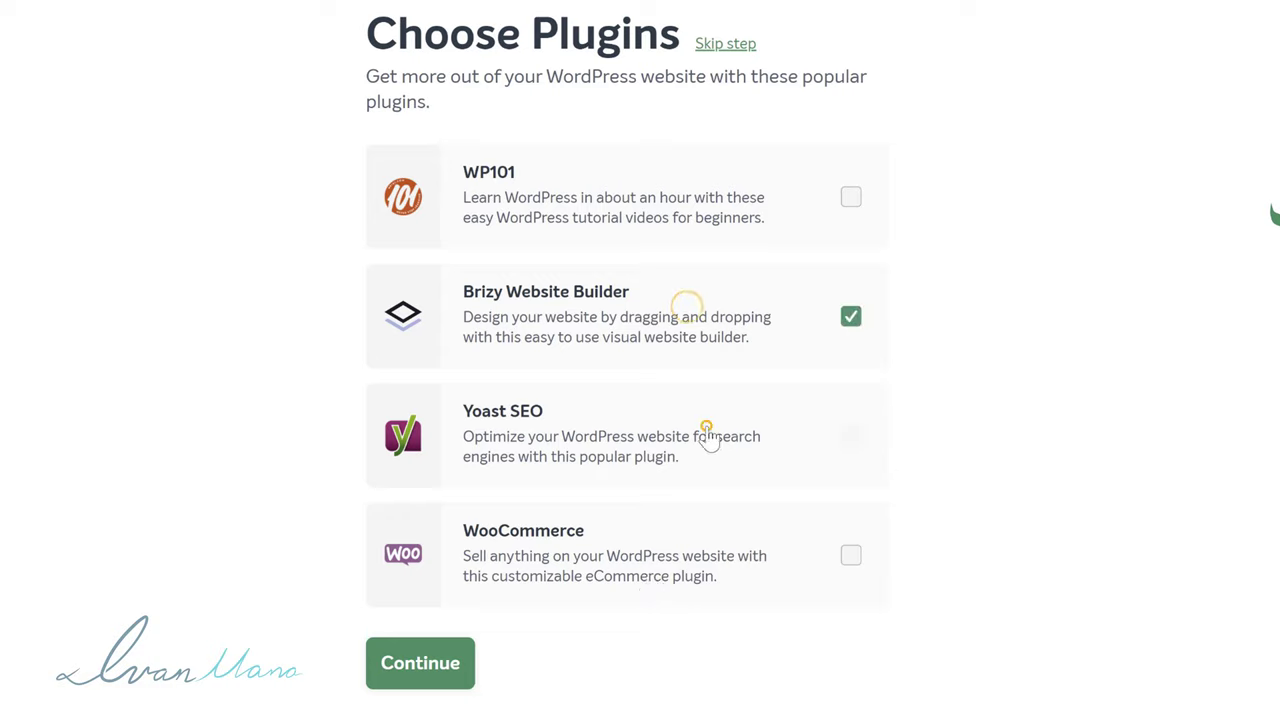
{"action": "left_click", "coordinate": [436, 682]}
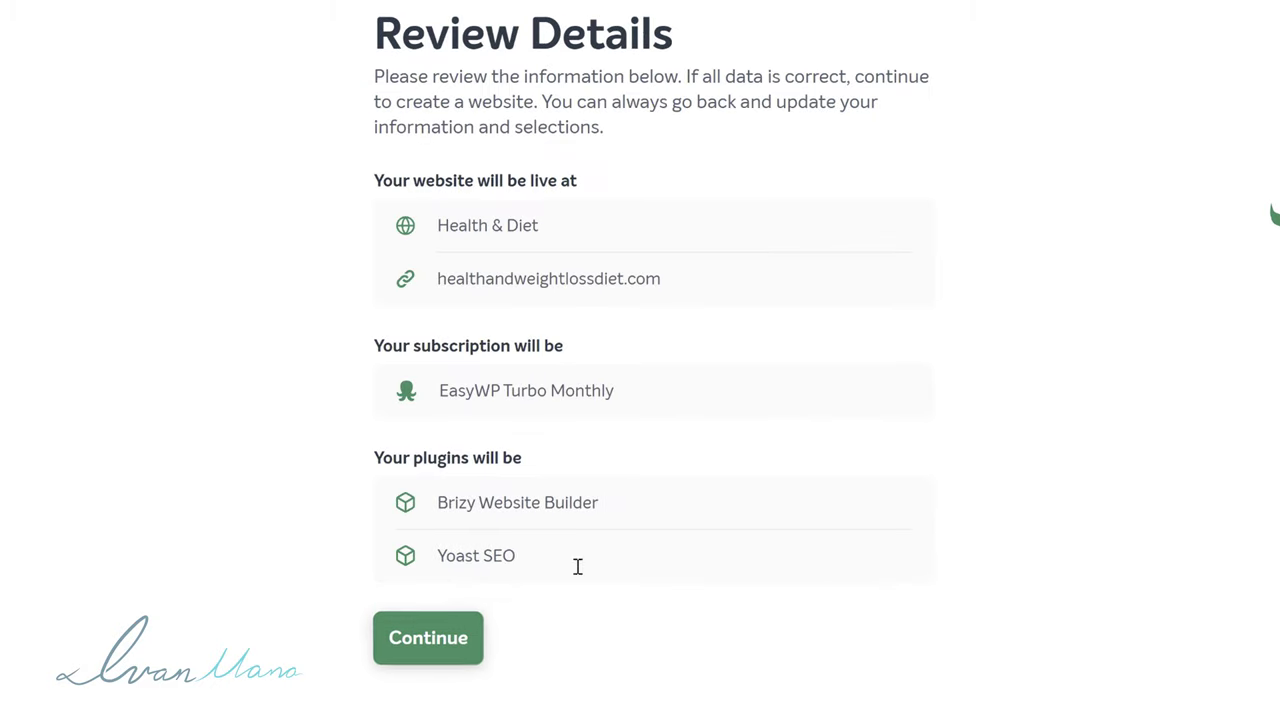
{"action": "left_click", "coordinate": [449, 660]}
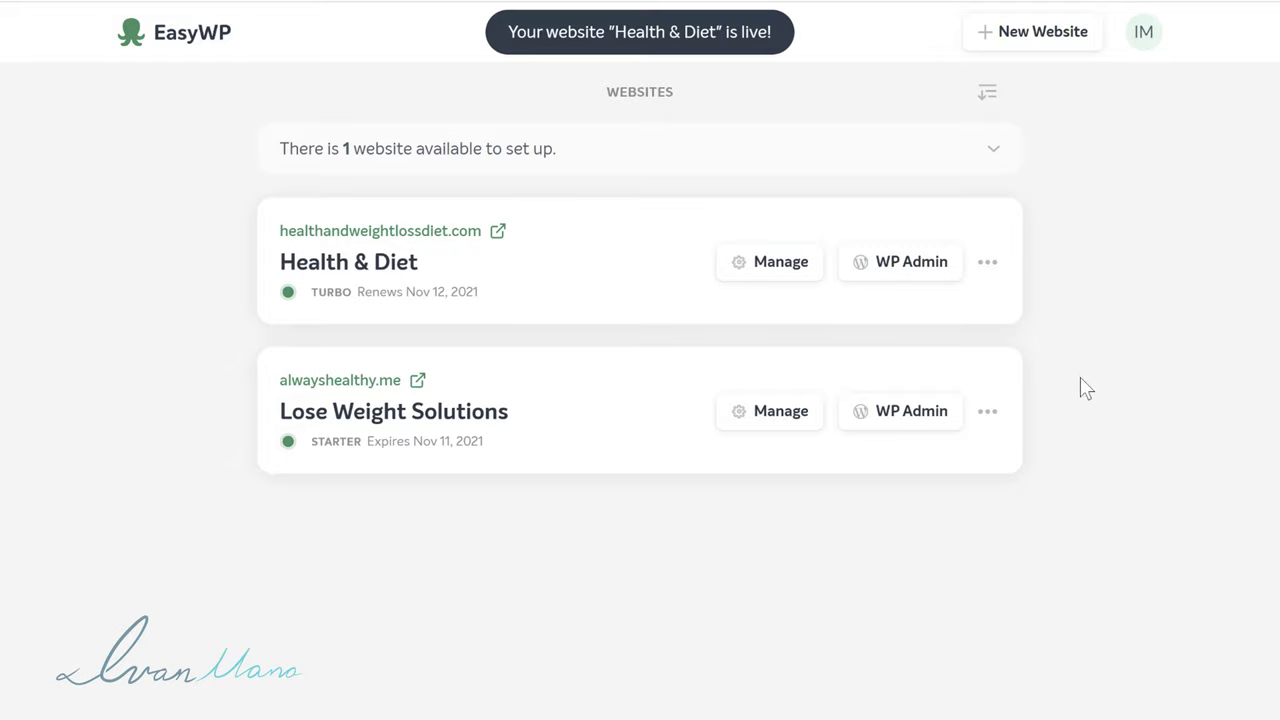
- Add a Free PositiveSSL certificate to the Health & Diet site in EasyWP
{"action": "left_click", "coordinate": [762, 268]}
{"action": "scroll", "coordinate": [720, 262], "scroll_direction": "down", "scroll_amount": 1}
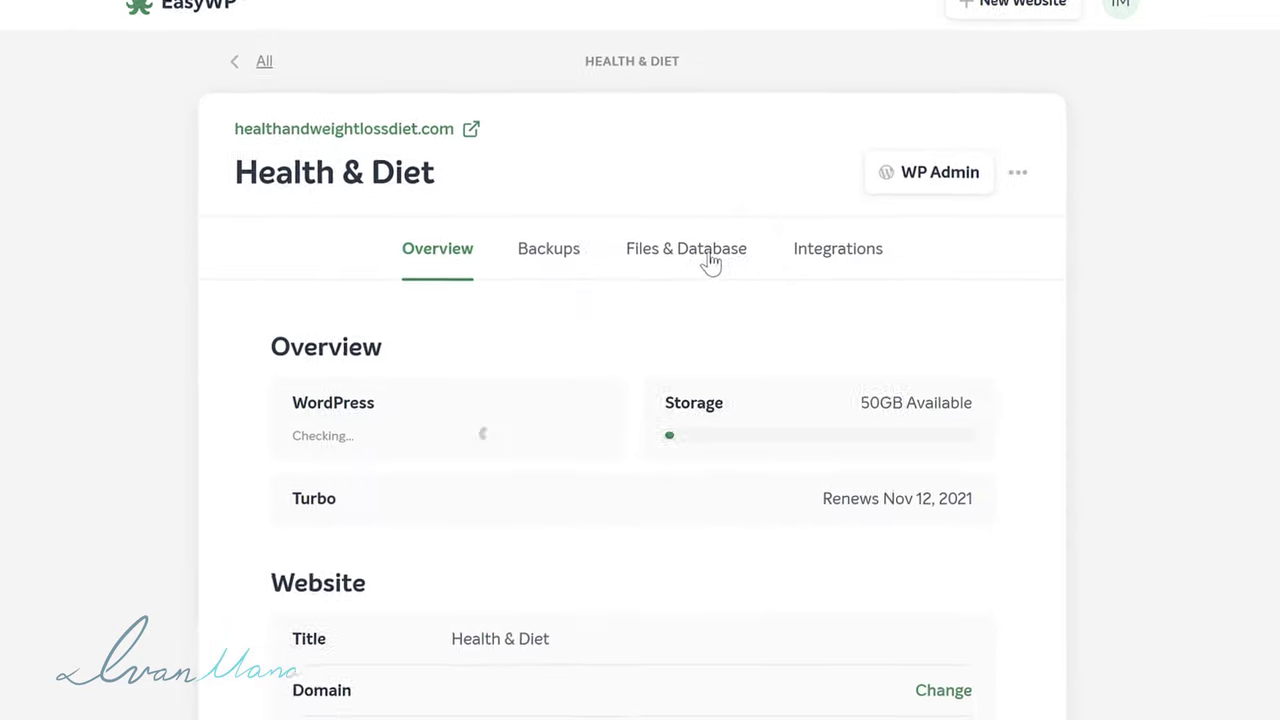
{"action": "scroll", "coordinate": [655, 428], "scroll_direction": "down", "scroll_amount": 1}
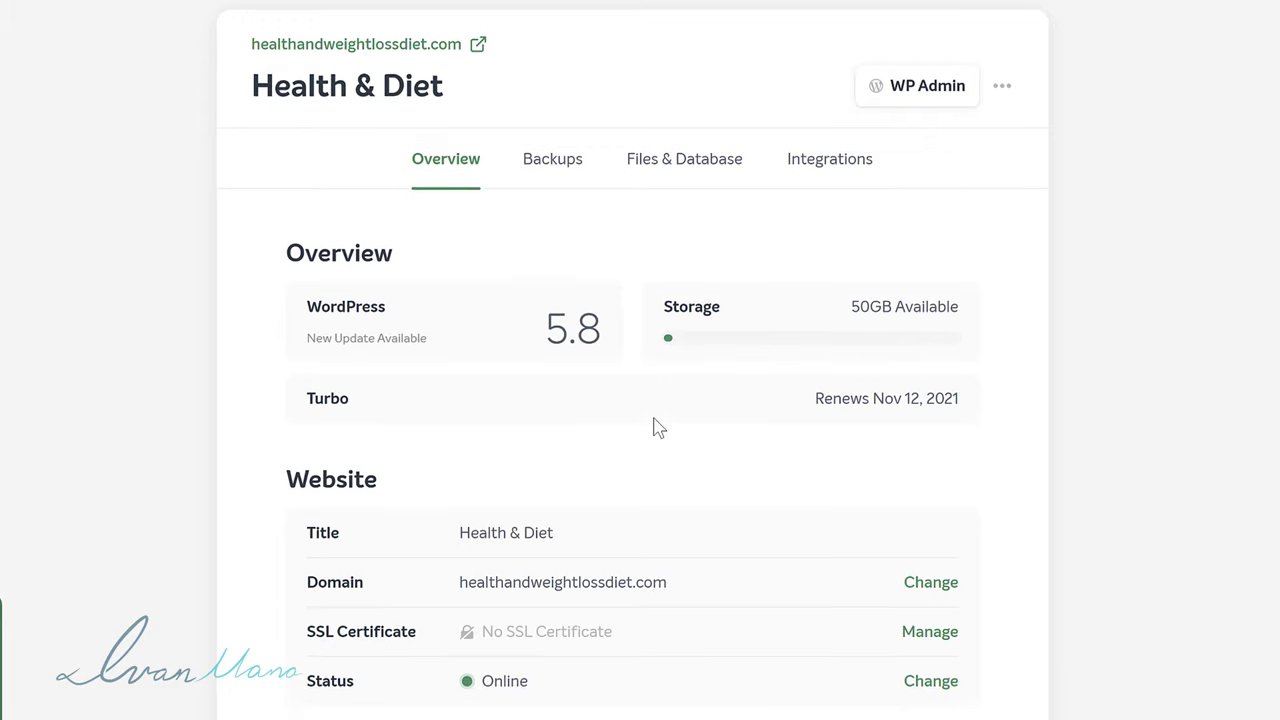
{"action": "scroll", "coordinate": [586, 591], "scroll_direction": "down", "scroll_amount": 1}
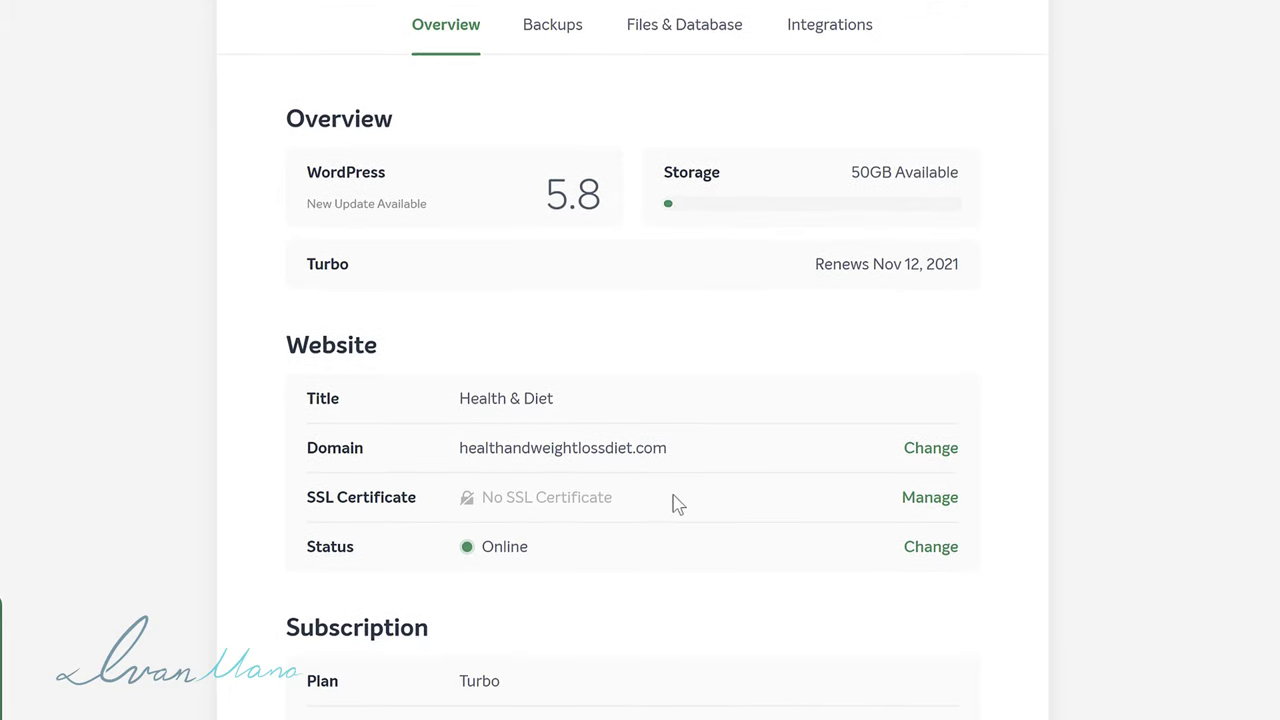
{"action": "left_click", "coordinate": [938, 502]}
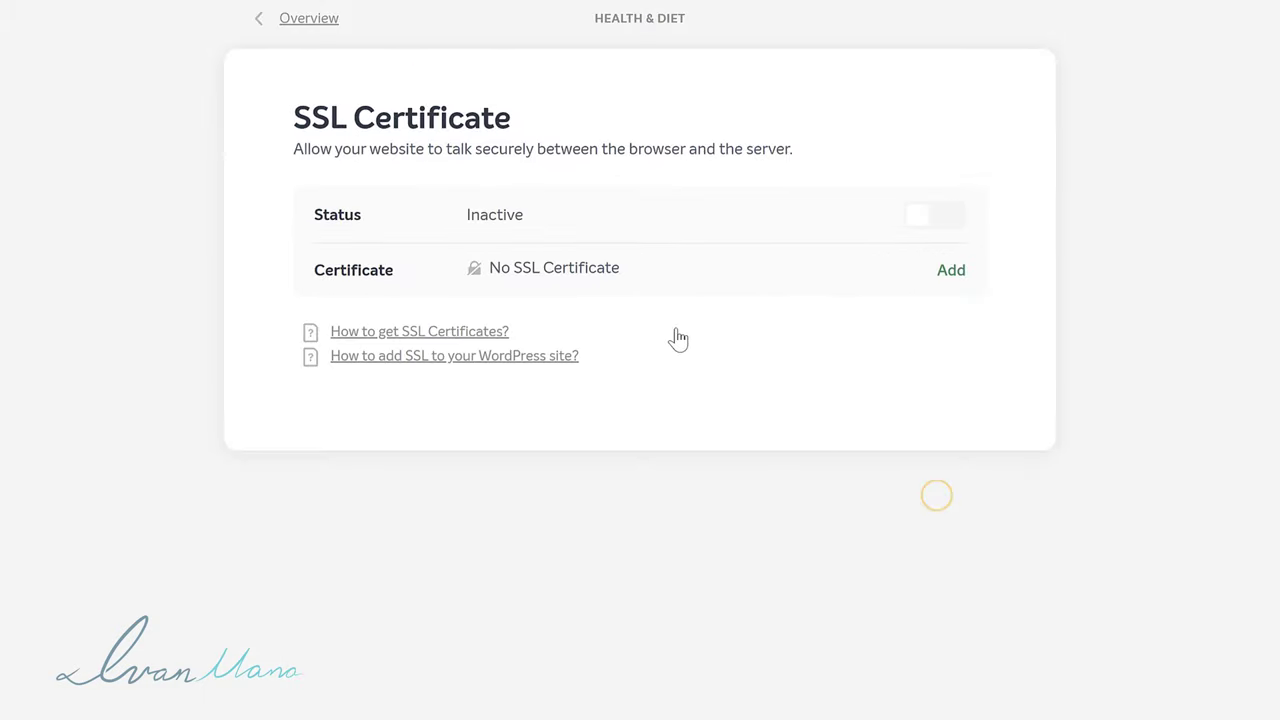
{"action": "left_click", "coordinate": [940, 270]}
{"action": "left_click", "coordinate": [475, 258]}
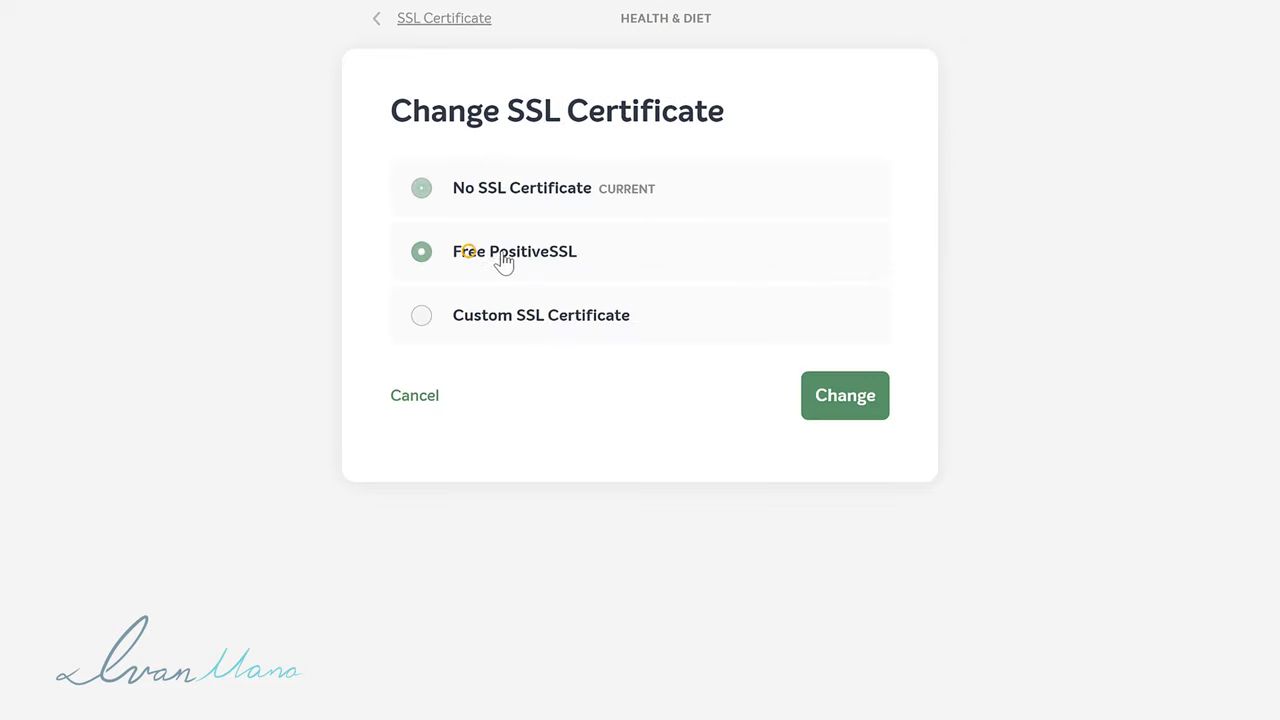
{"action": "left_click_drag", "start_coordinate": [598, 252], "coordinate": [452, 262]}
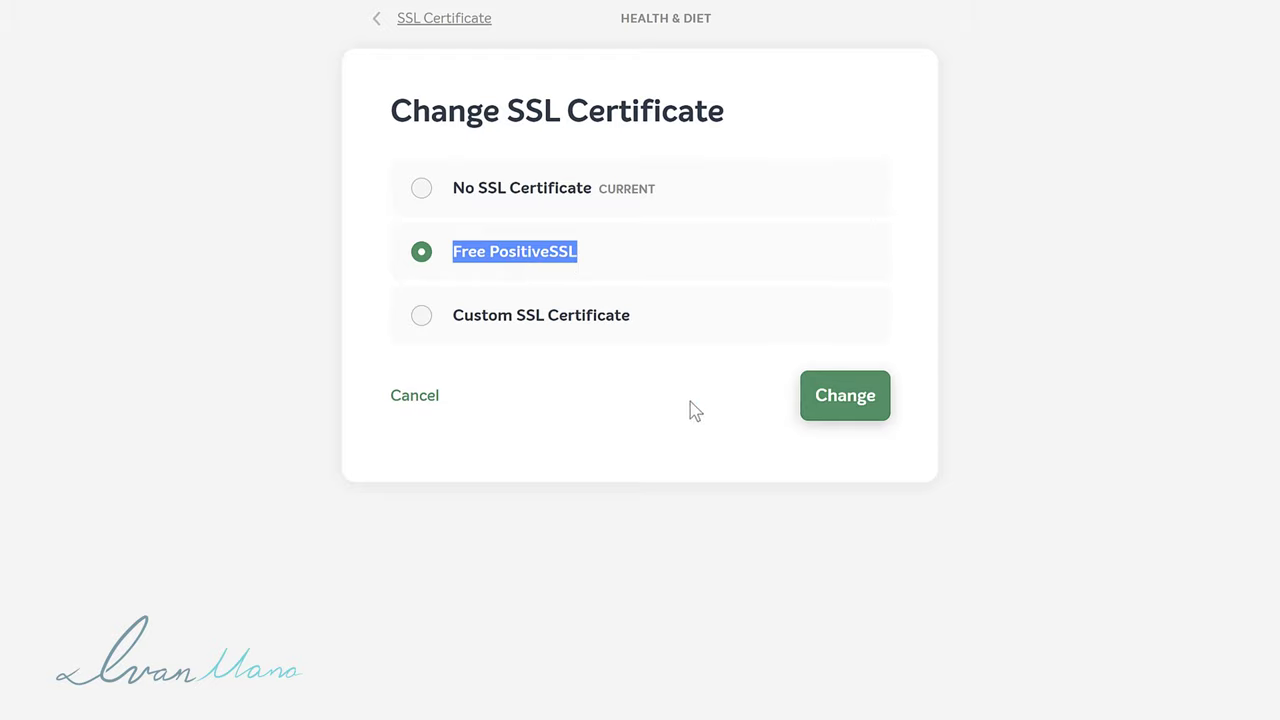
{"action": "left_click", "coordinate": [824, 408]}
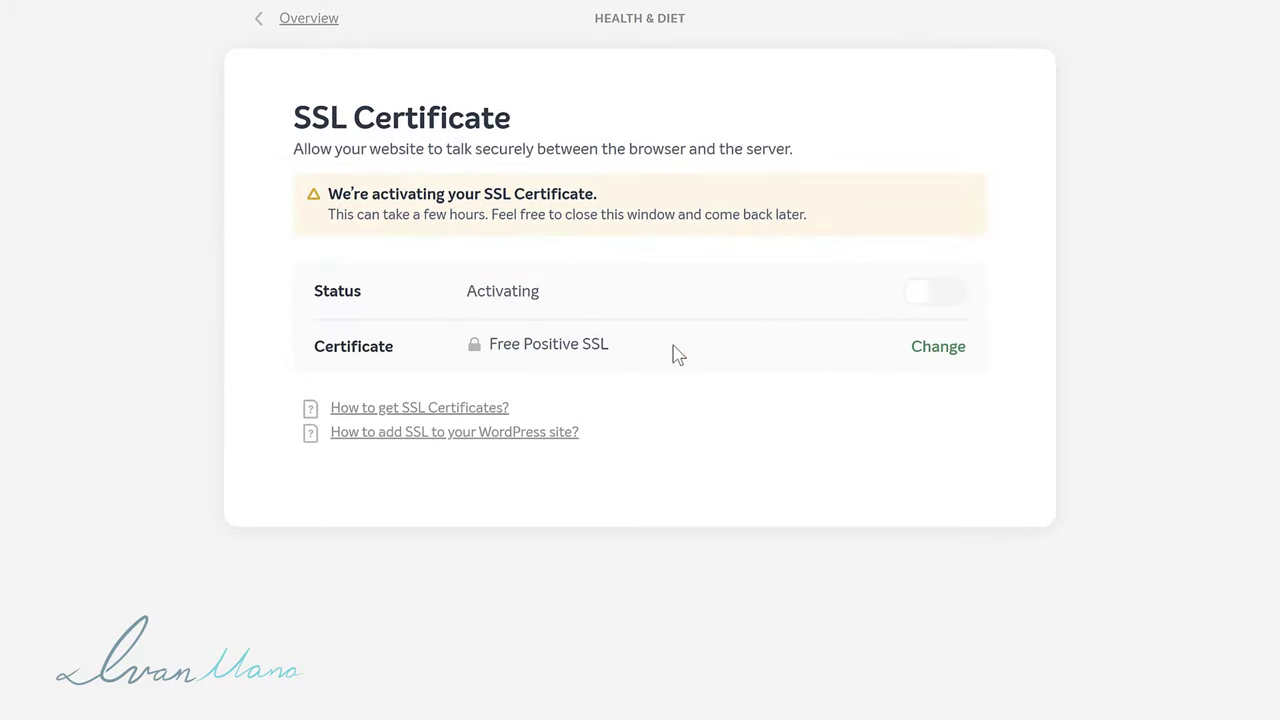
- Back on the site overview, check the subscription details on Namecheap, then close that page
{"action": "left_click", "coordinate": [300, 19]}
{"action": "scroll", "coordinate": [206, 437], "scroll_direction": "down", "scroll_amount": 3}
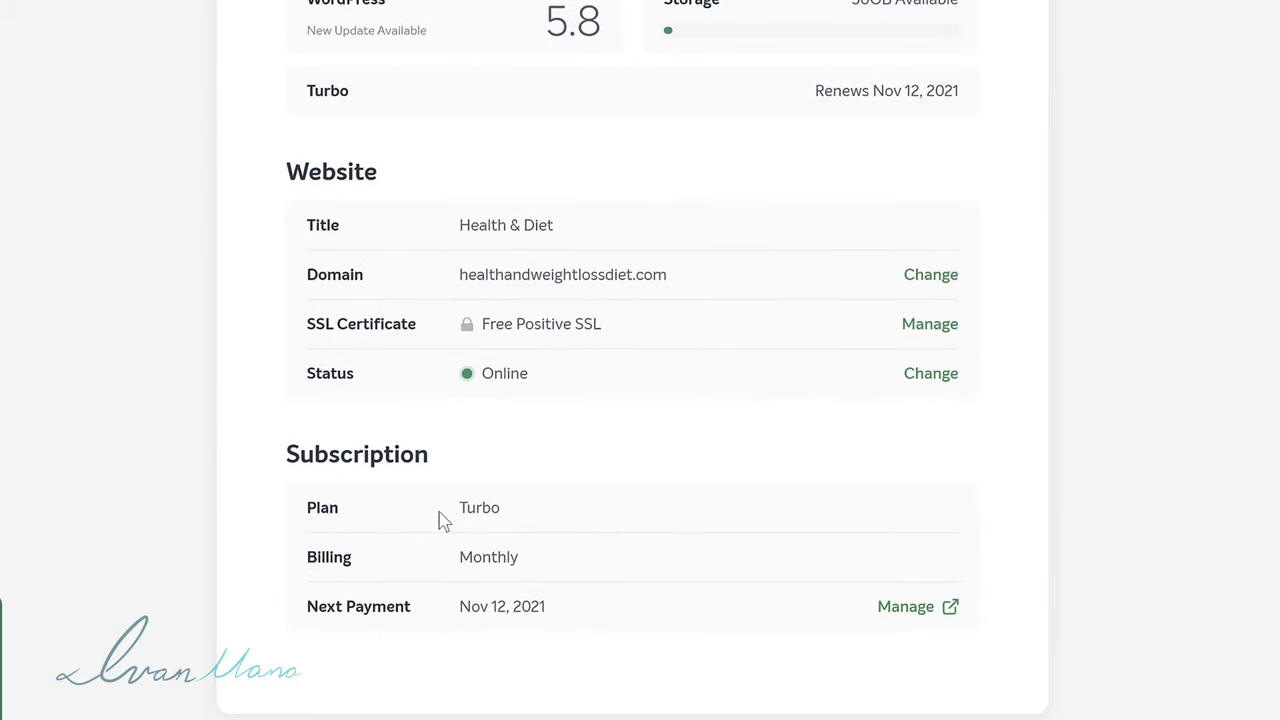
{"action": "left_click", "coordinate": [903, 607]}
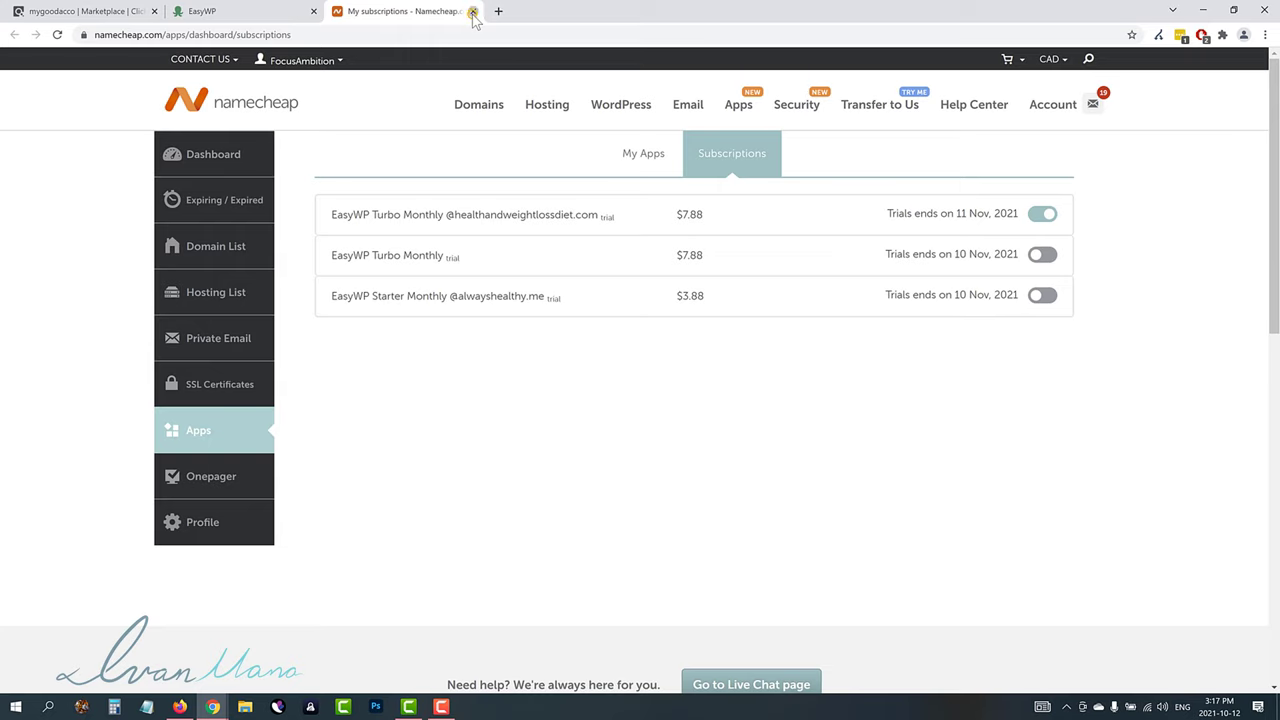
{"action": "left_click", "coordinate": [473, 12]}
{"action": "scroll", "coordinate": [746, 520], "scroll_direction": "up", "scroll_amount": 3}
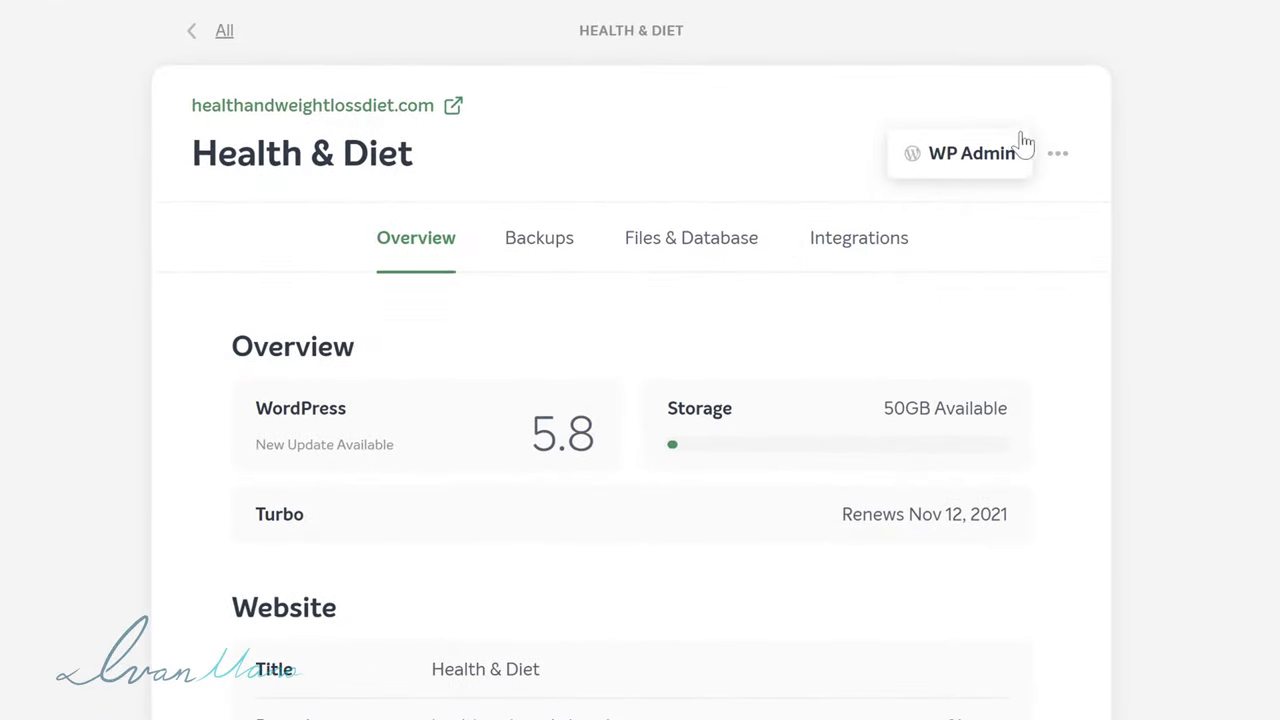
- Open the Health & Diet WP Admin dashboard and look over its Posts and Pages menus
{"action": "left_click", "coordinate": [943, 177]}
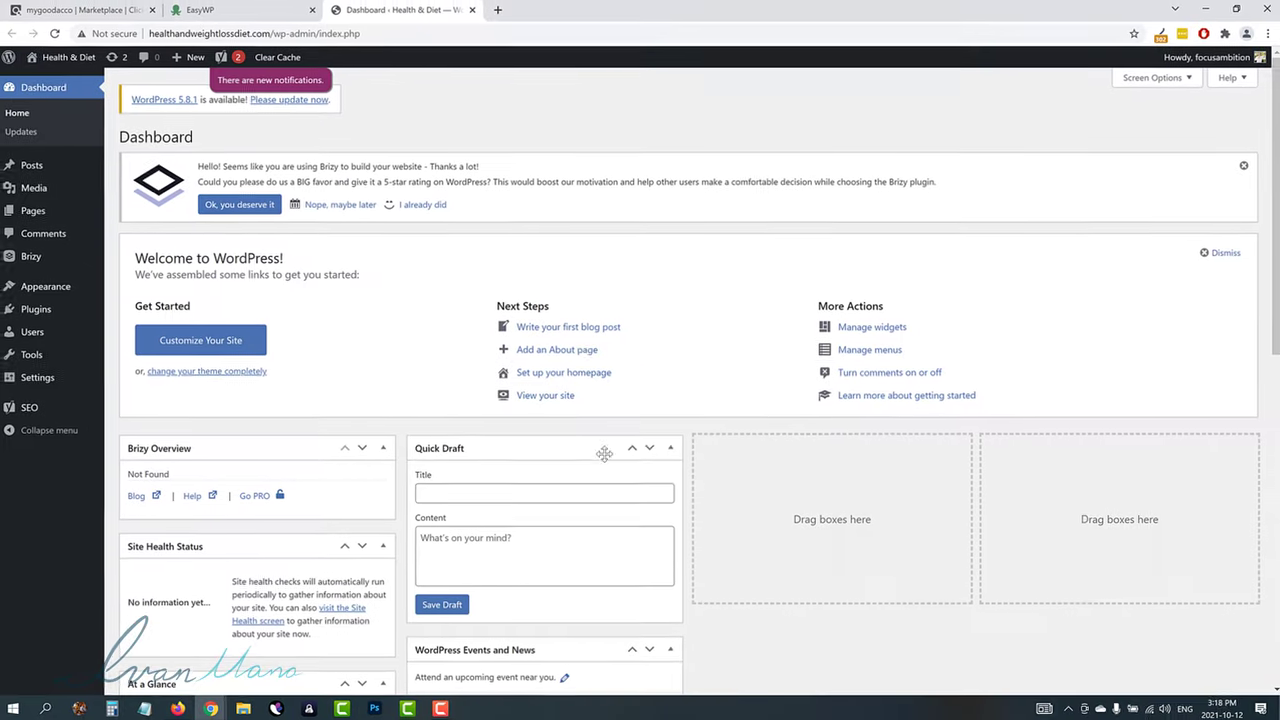
{"action": "left_click", "coordinate": [259, 12]}
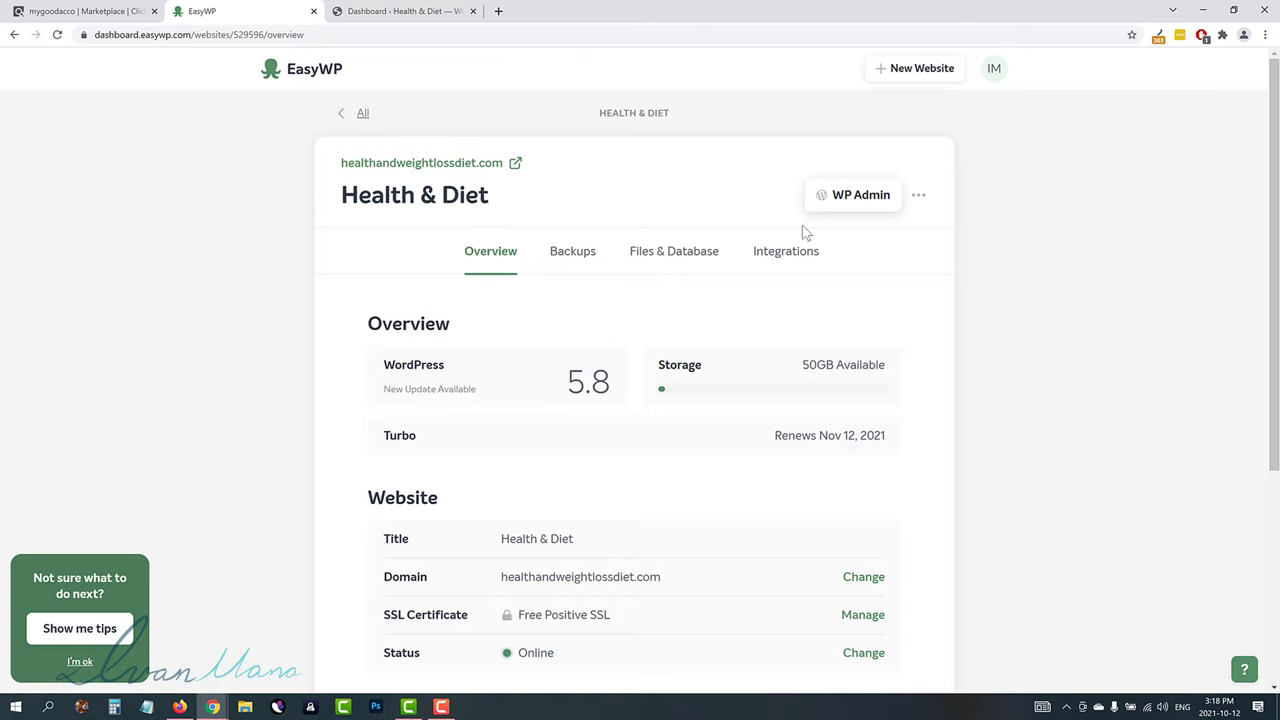
{"action": "left_click", "coordinate": [411, 10]}
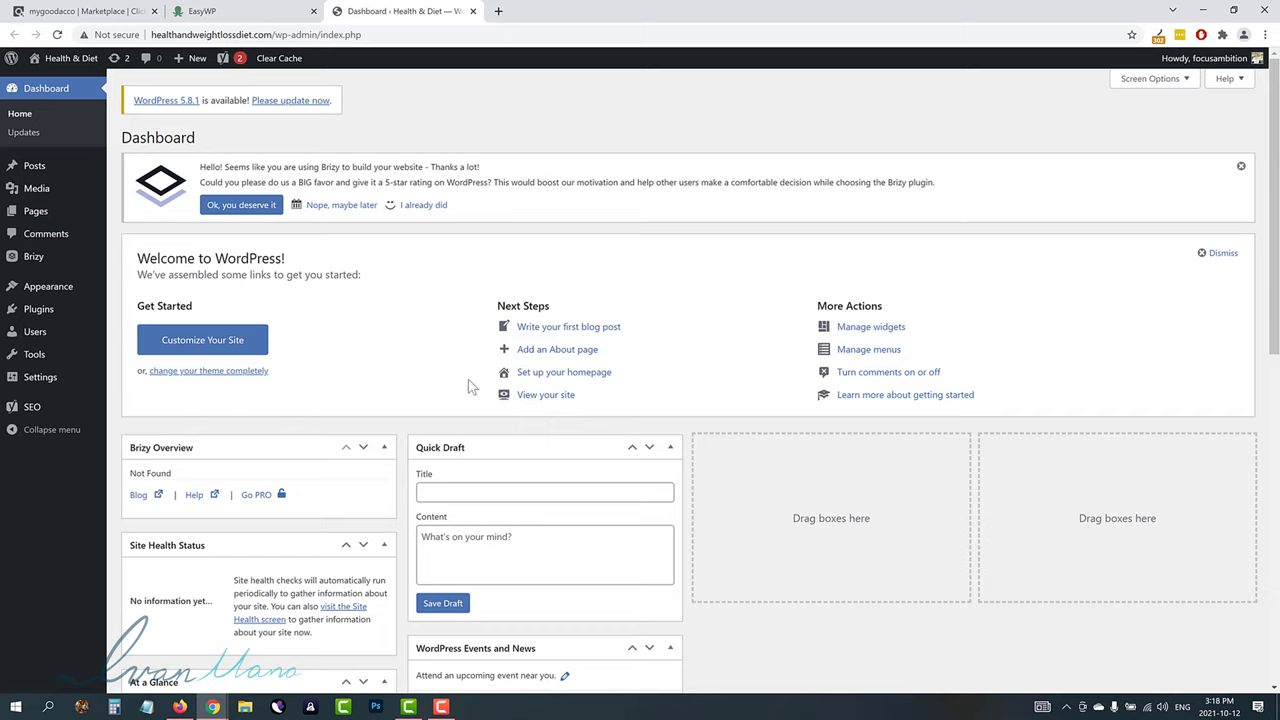
{"action": "mouse_move", "coordinate": [50, 168]}
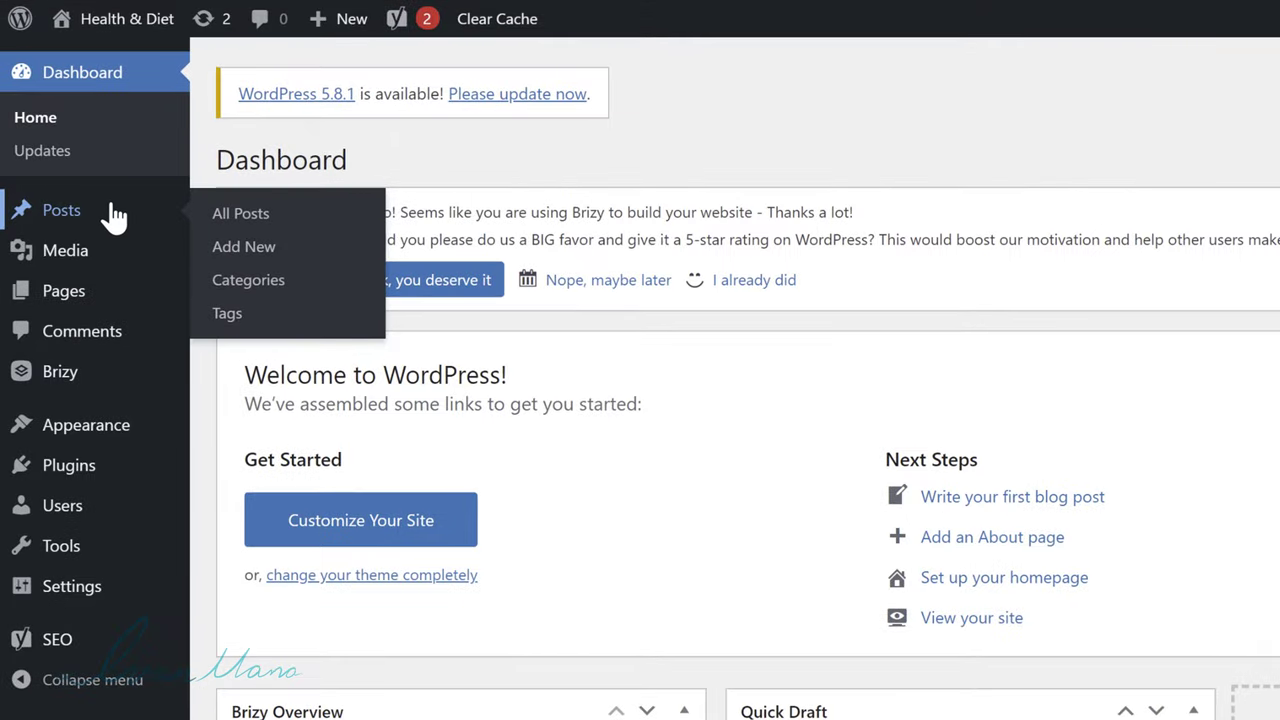
{"action": "mouse_move", "coordinate": [112, 306]}
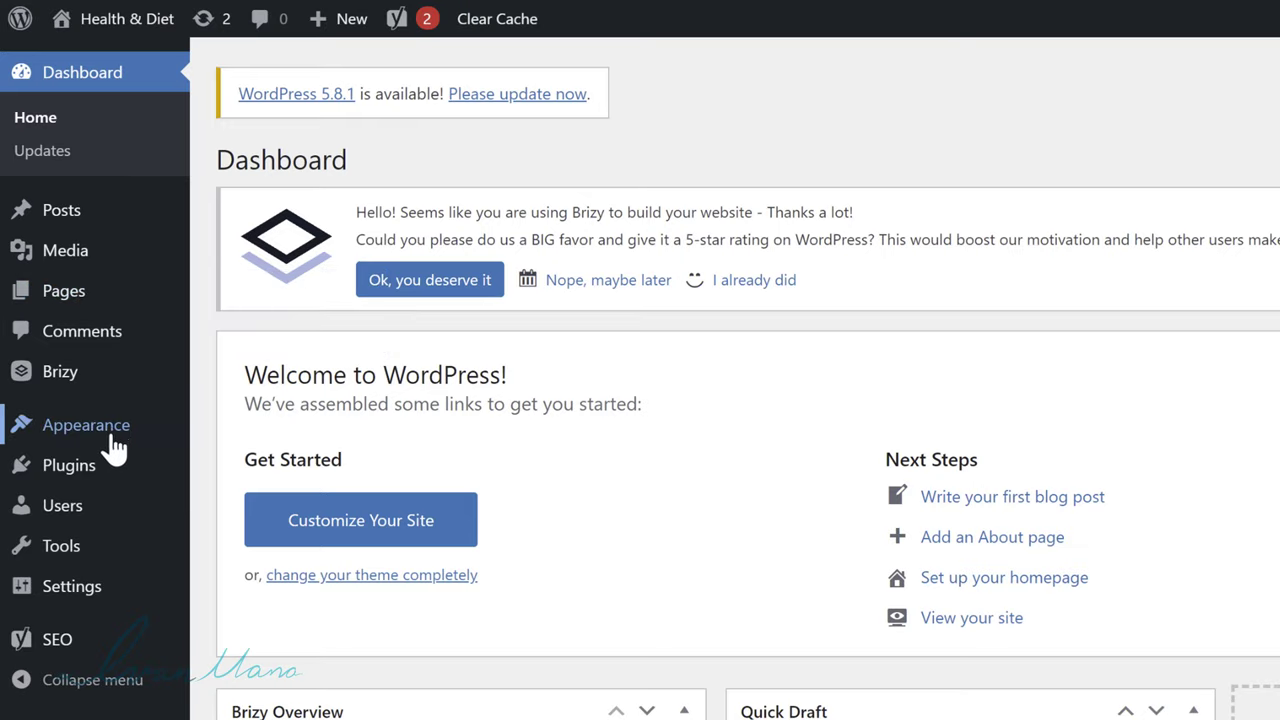
- Open Appearance > Themes, view the live site in a new tab, then return to Themes
{"action": "mouse_move", "coordinate": [113, 443]}
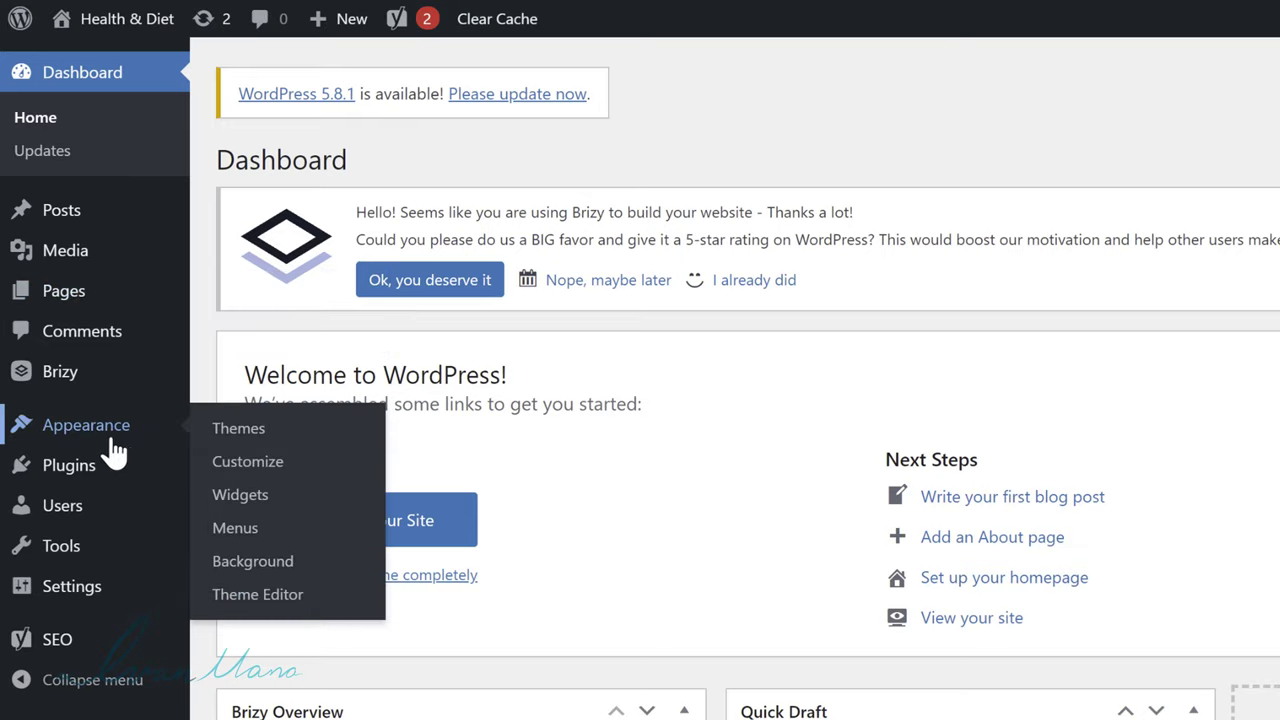
{"action": "left_click", "coordinate": [240, 430]}
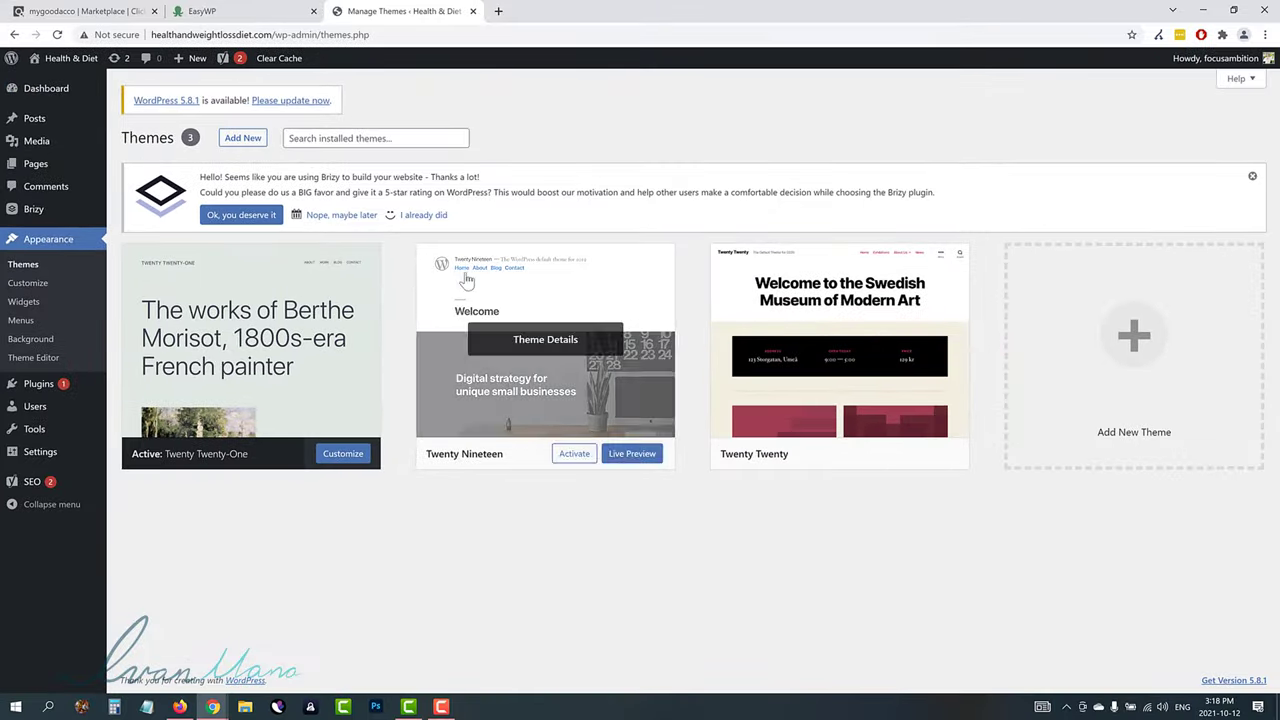
{"action": "mouse_move", "coordinate": [62, 60]}
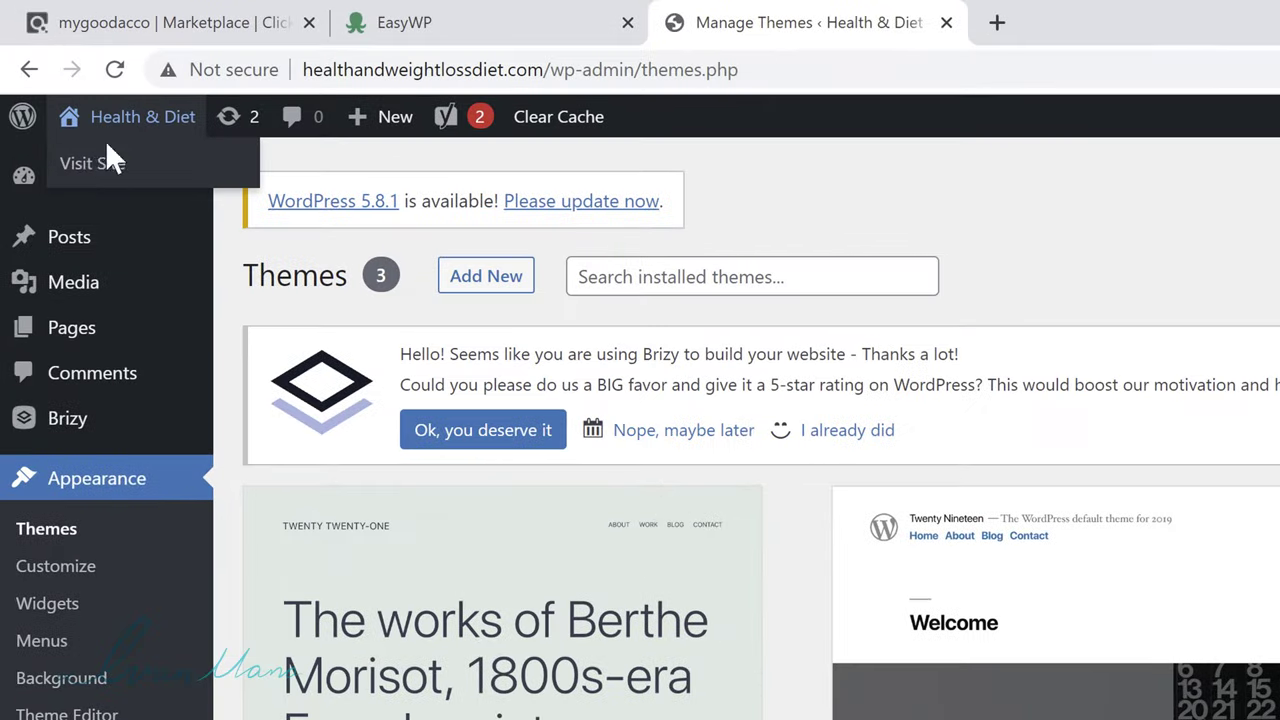
{"action": "right_click", "coordinate": [95, 165]}
{"action": "left_click", "coordinate": [148, 184]}
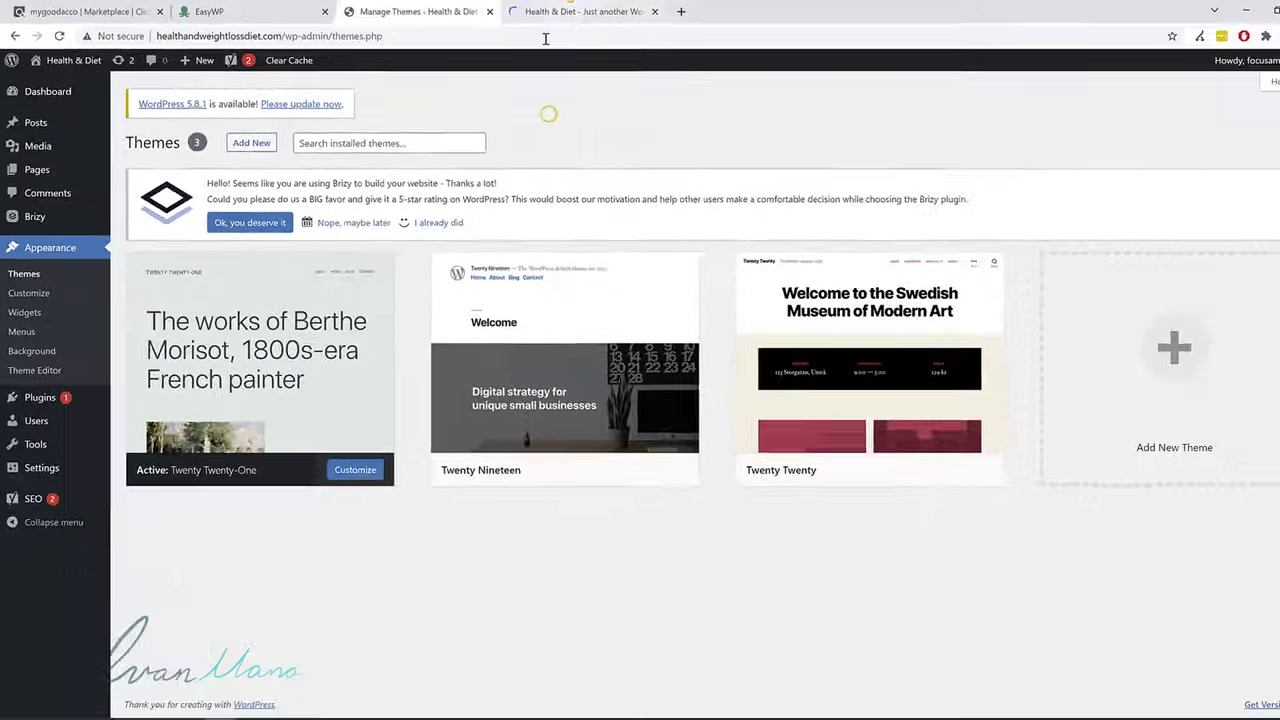
{"action": "left_click", "coordinate": [960, 19]}
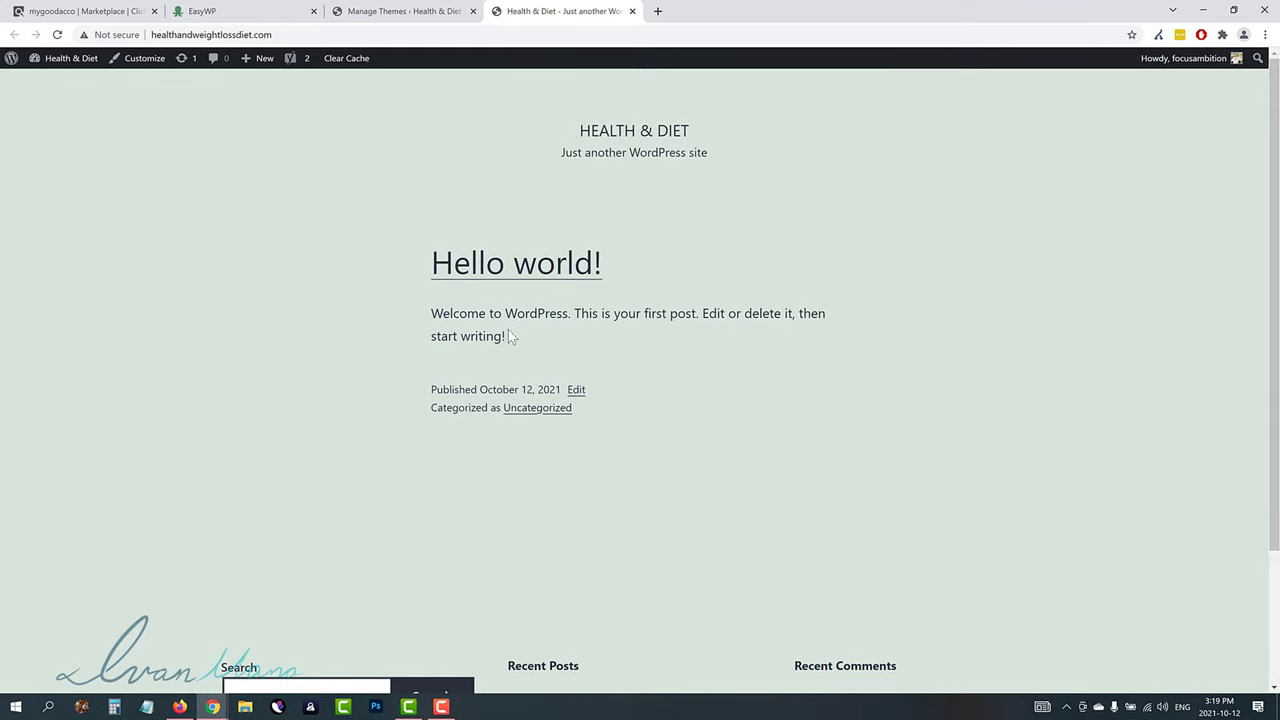
{"action": "scroll", "coordinate": [585, 441], "scroll_direction": "down", "scroll_amount": 3}
{"action": "scroll", "coordinate": [520, 440], "scroll_direction": "up", "scroll_amount": 3}
{"action": "left_click", "coordinate": [427, 12]}
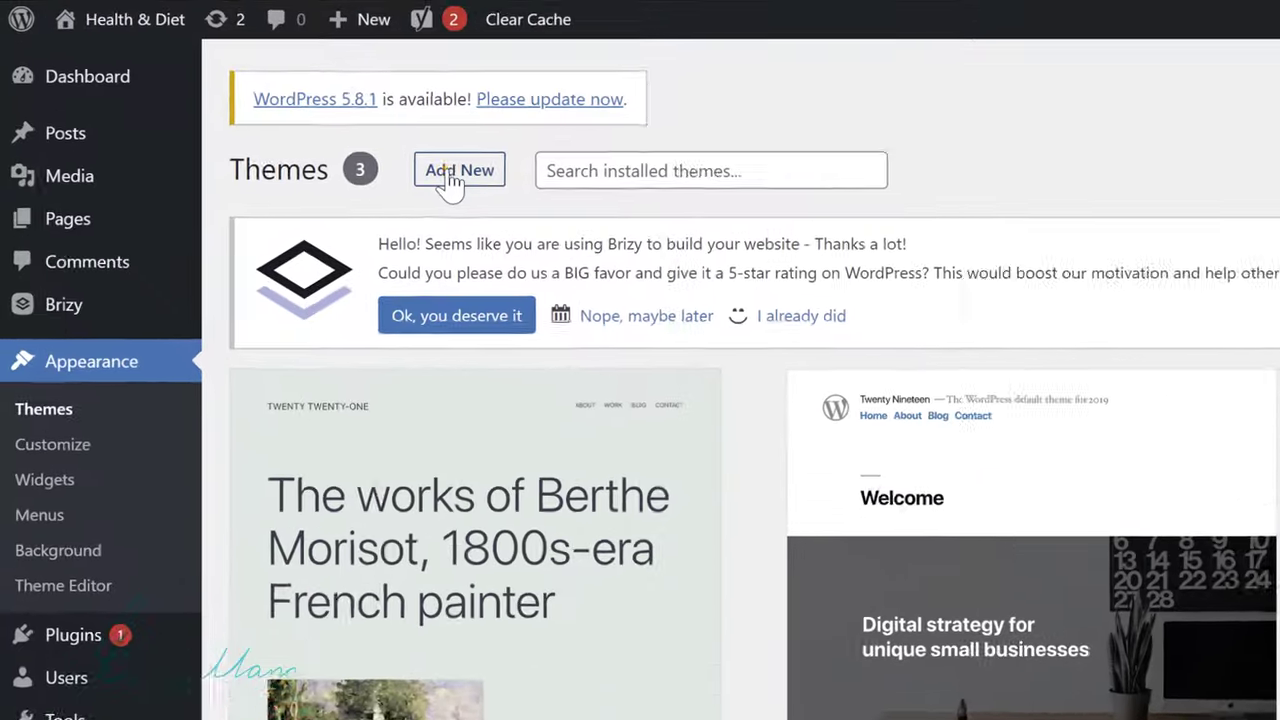
- Open Add Themes and switch the theme listing to Latest
{"action": "left_click", "coordinate": [239, 141]}
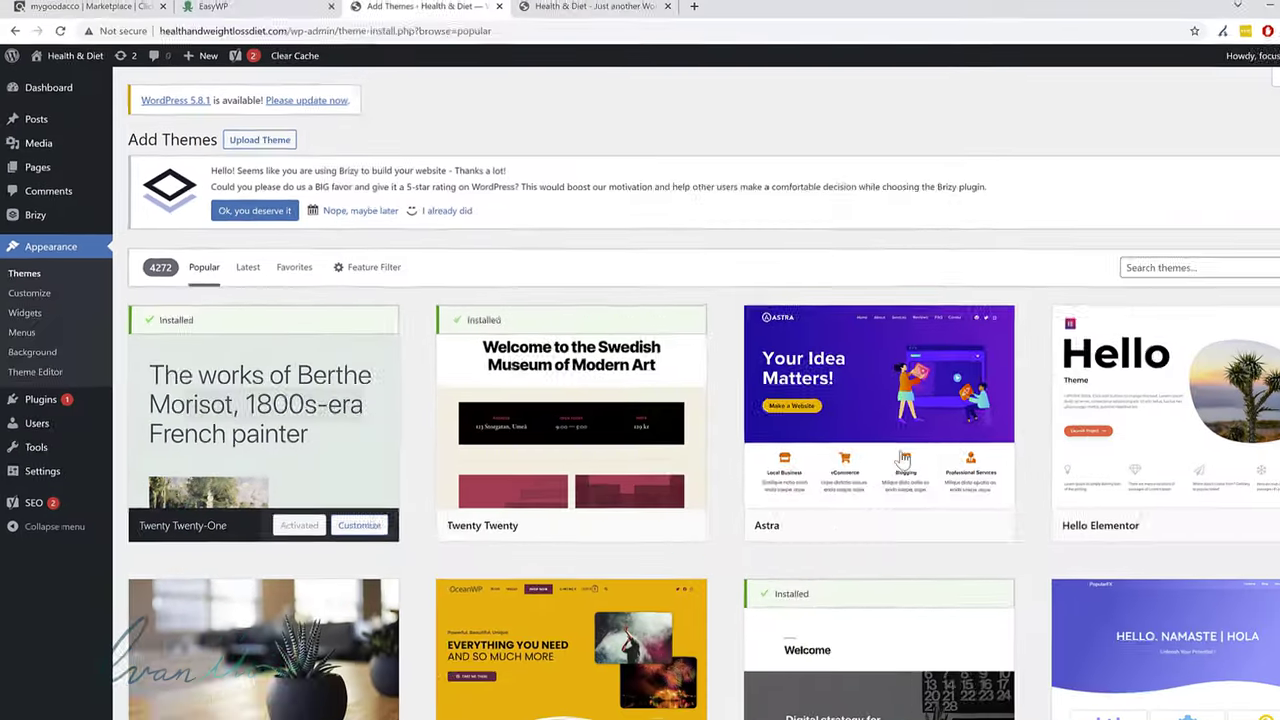
{"action": "scroll", "coordinate": [763, 466], "scroll_direction": "down", "scroll_amount": 1}
{"action": "scroll", "coordinate": [763, 466], "scroll_direction": "down", "scroll_amount": 2}
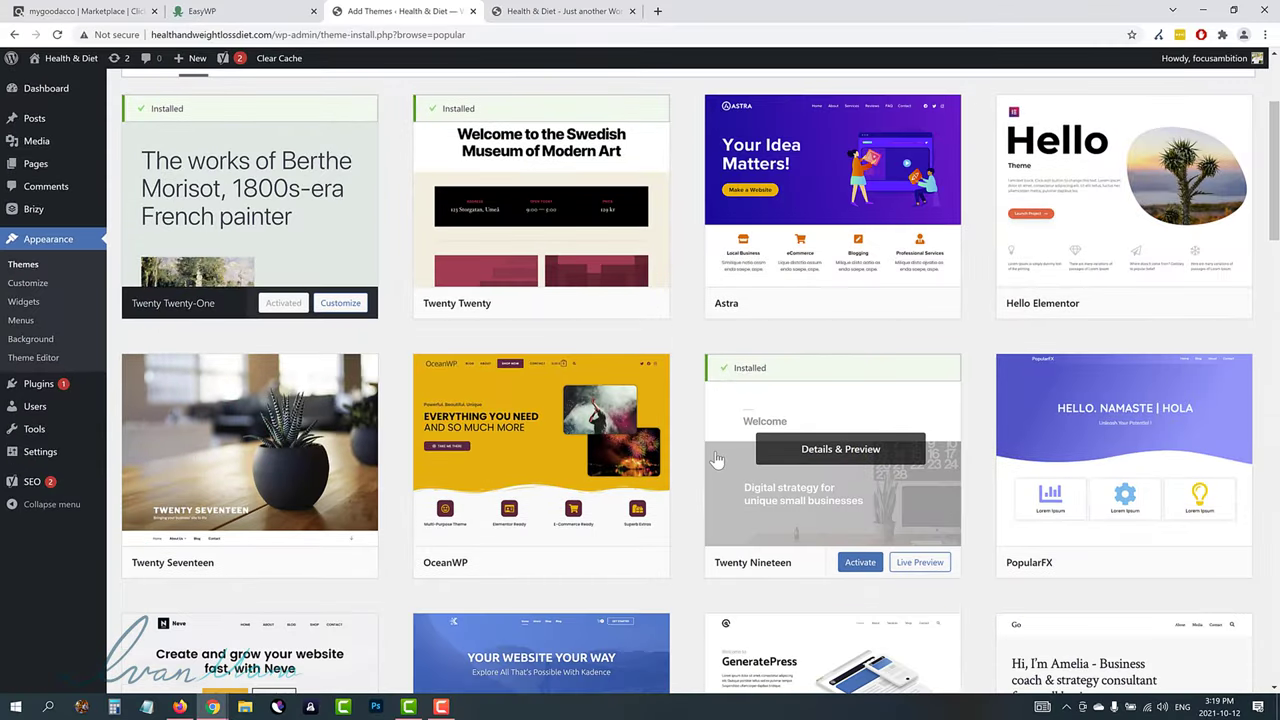
{"action": "scroll", "coordinate": [716, 459], "scroll_direction": "up", "scroll_amount": 3}
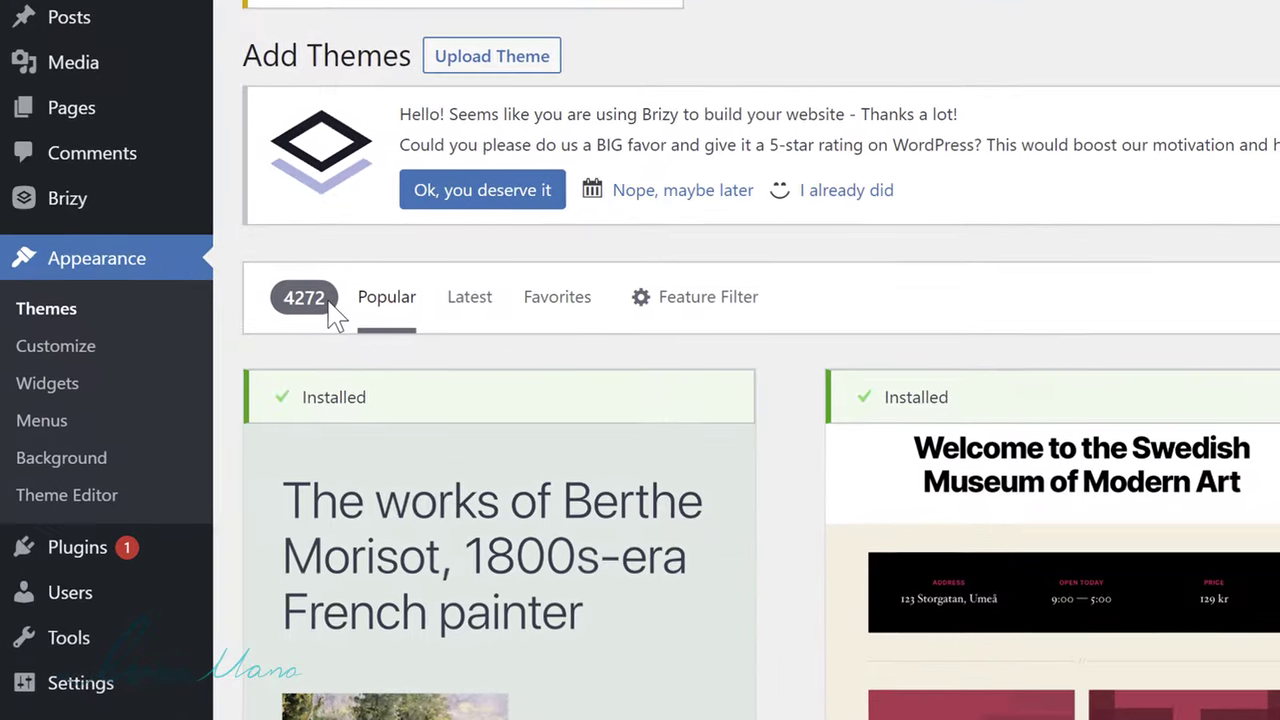
{"action": "double_click", "coordinate": [144, 259]}
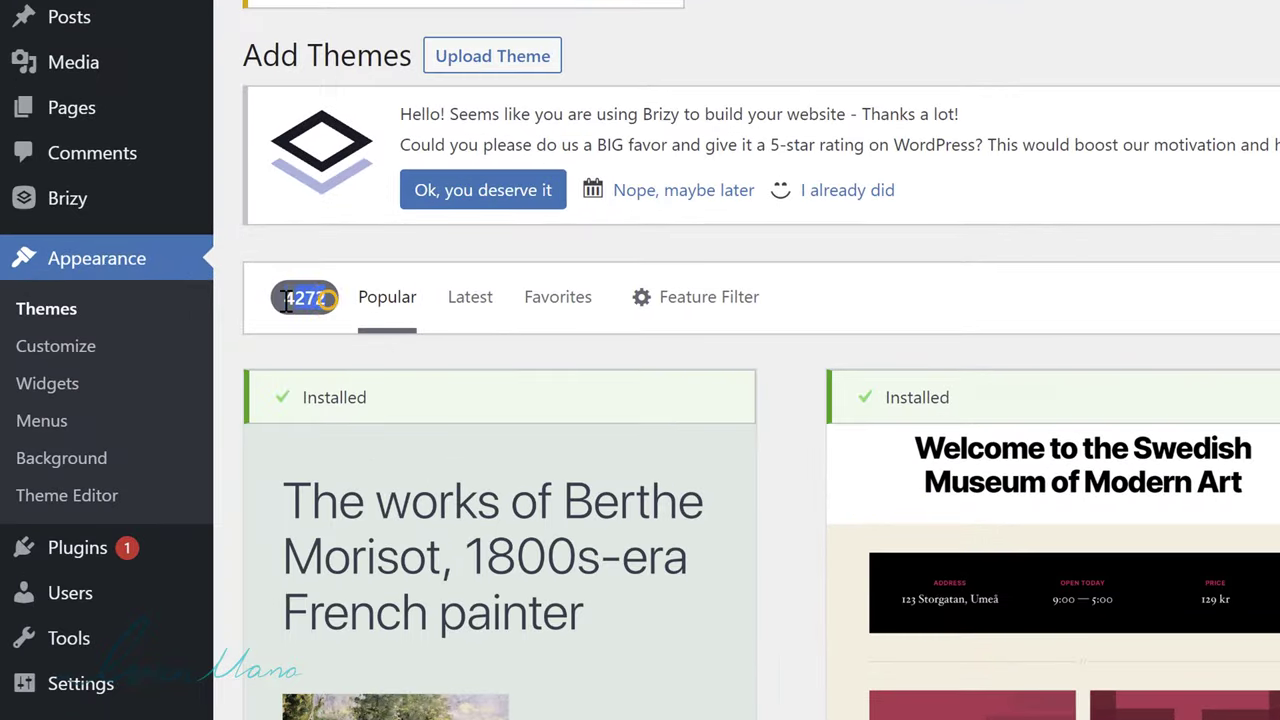
{"action": "left_click", "coordinate": [466, 303]}
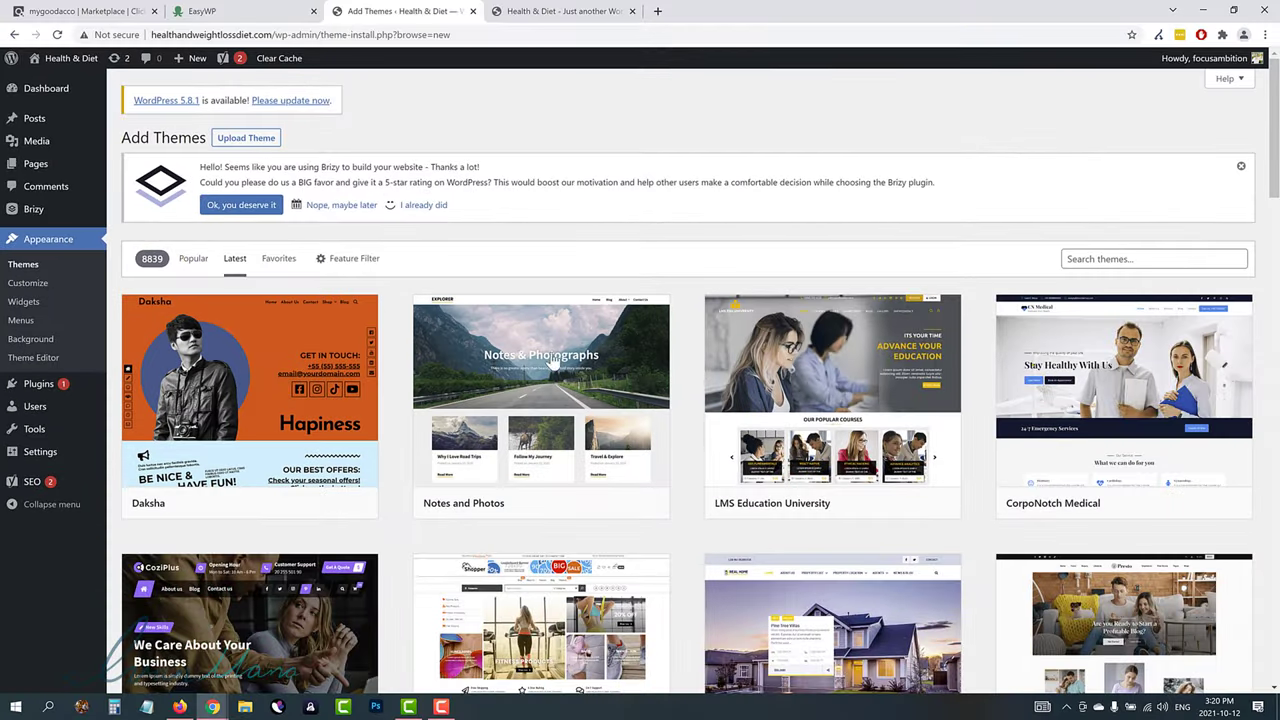
- Install CorpoNotch Medical, and briefly preview the LMS Education University theme
{"action": "scroll", "coordinate": [907, 487], "scroll_direction": "down", "scroll_amount": 3}
{"action": "scroll", "coordinate": [601, 397], "scroll_direction": "down", "scroll_amount": 7}
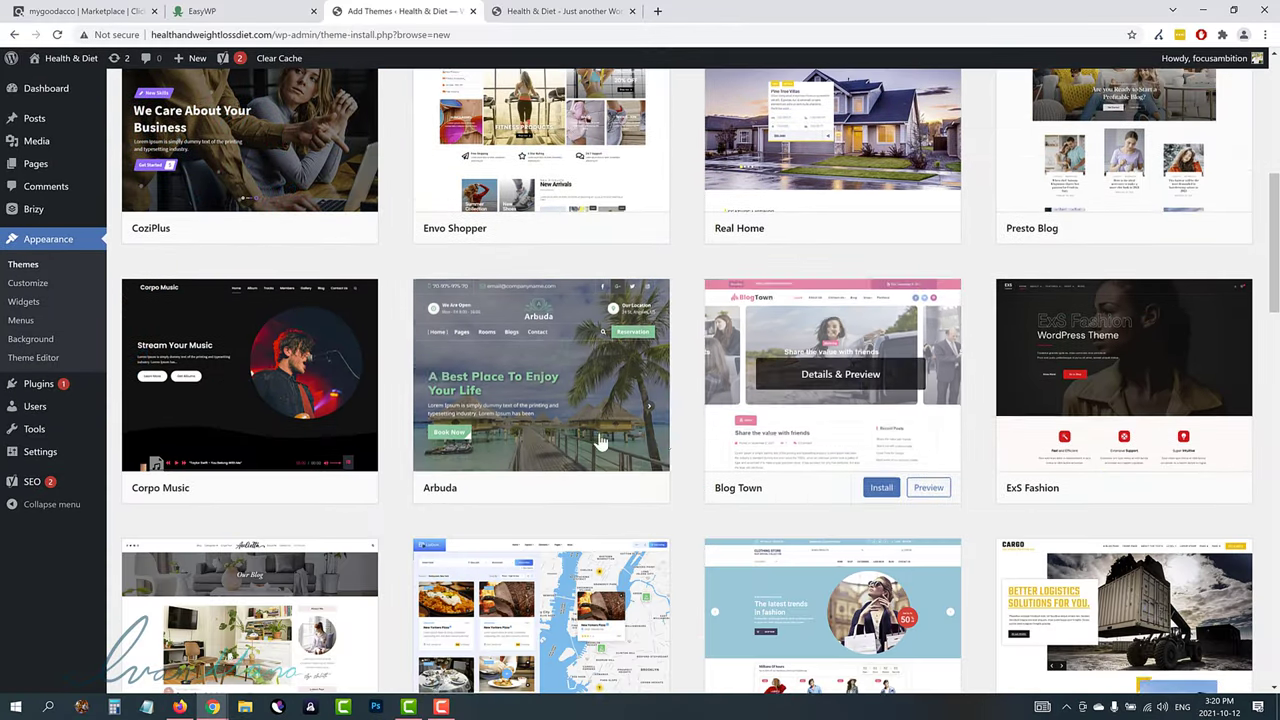
{"action": "scroll", "coordinate": [793, 460], "scroll_direction": "down", "scroll_amount": 5}
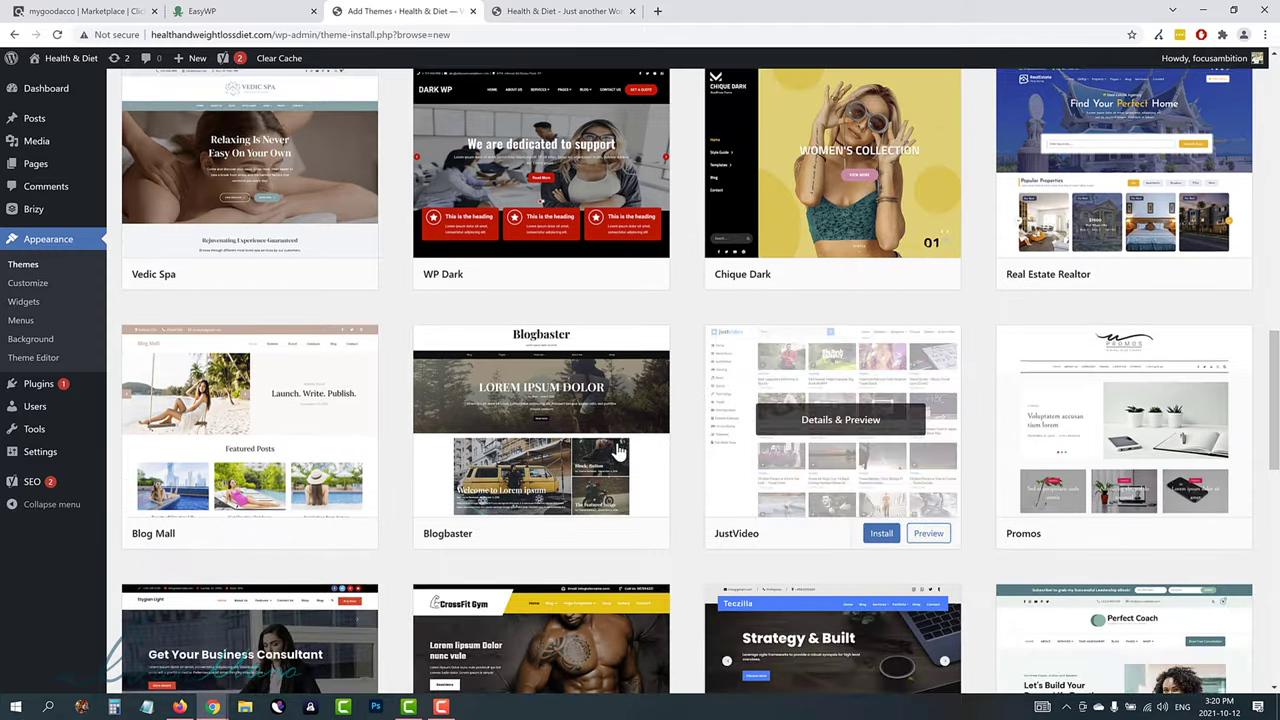
{"action": "scroll", "coordinate": [872, 470], "scroll_direction": "down", "scroll_amount": 2}
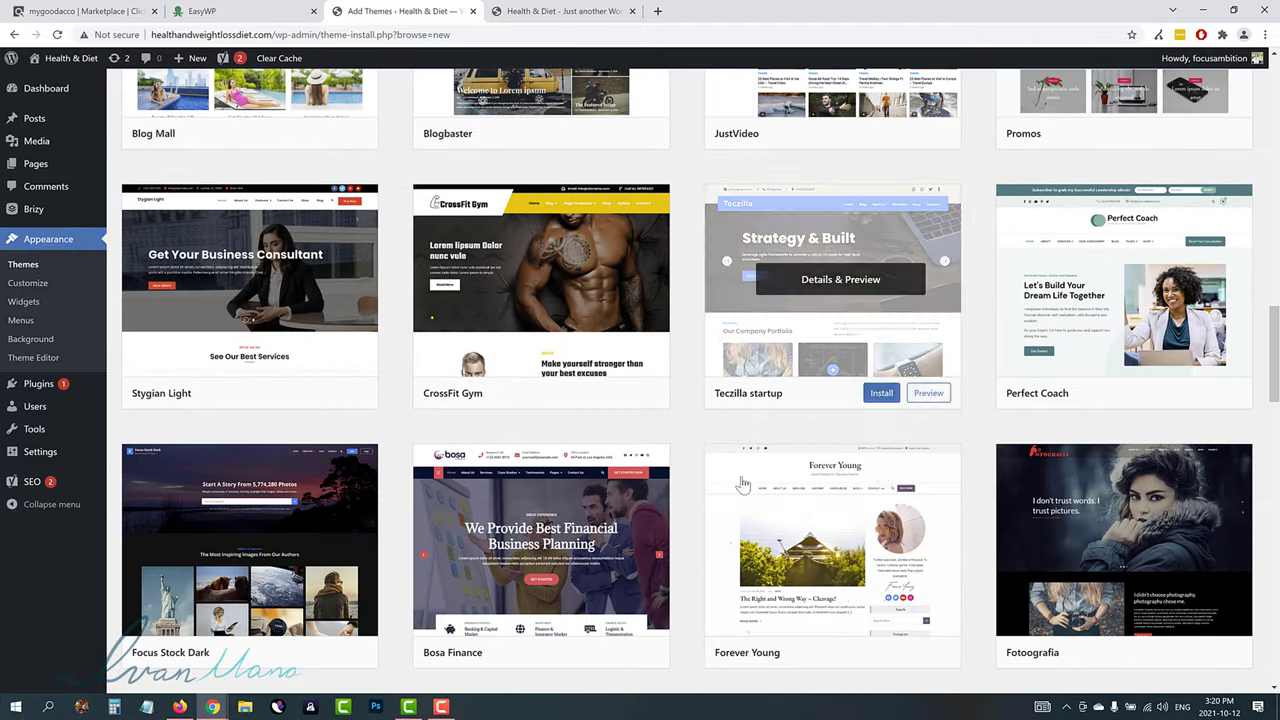
{"action": "scroll", "coordinate": [800, 530], "scroll_direction": "up", "scroll_amount": 15}
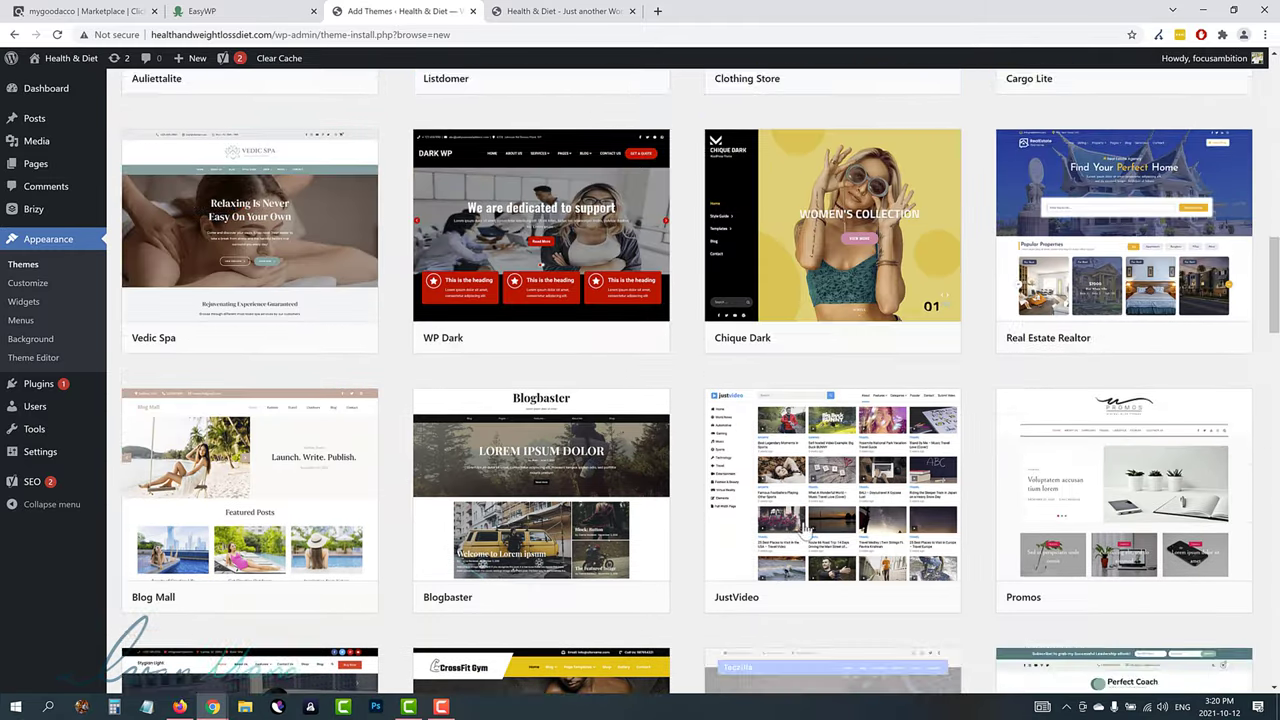
{"action": "scroll", "coordinate": [806, 528], "scroll_direction": "up", "scroll_amount": 3}
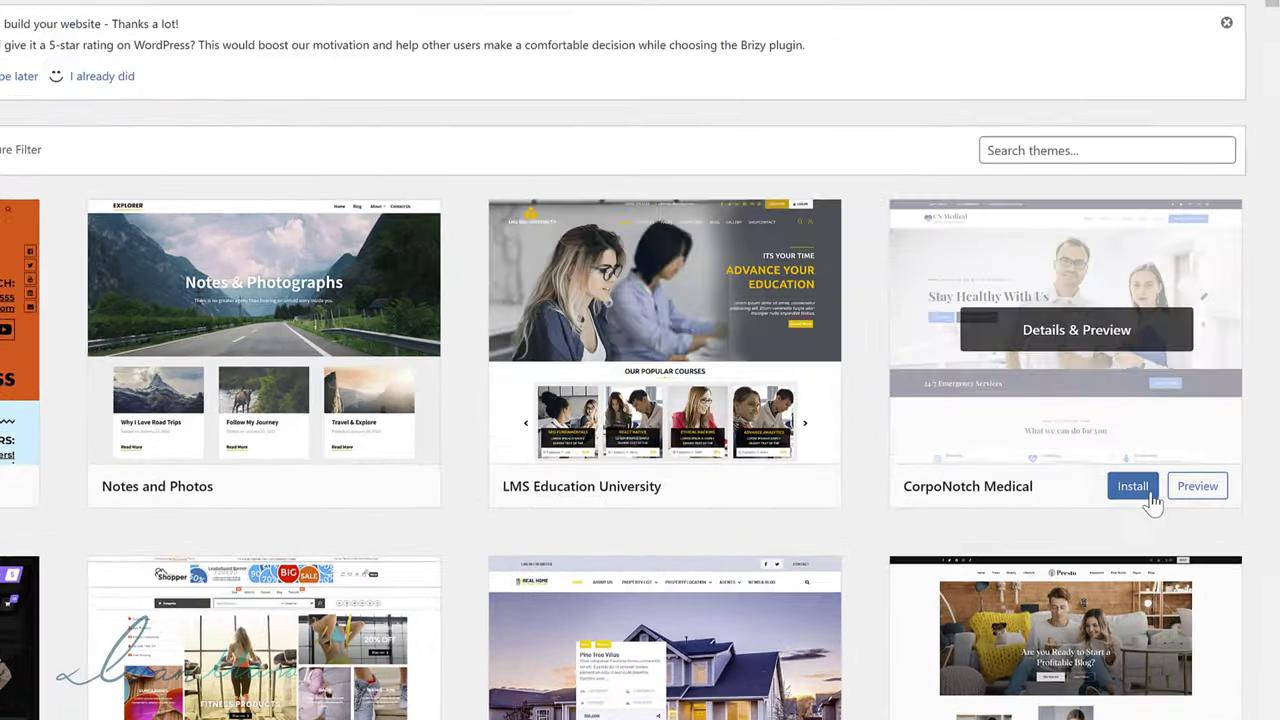
{"action": "left_click", "coordinate": [1172, 503]}
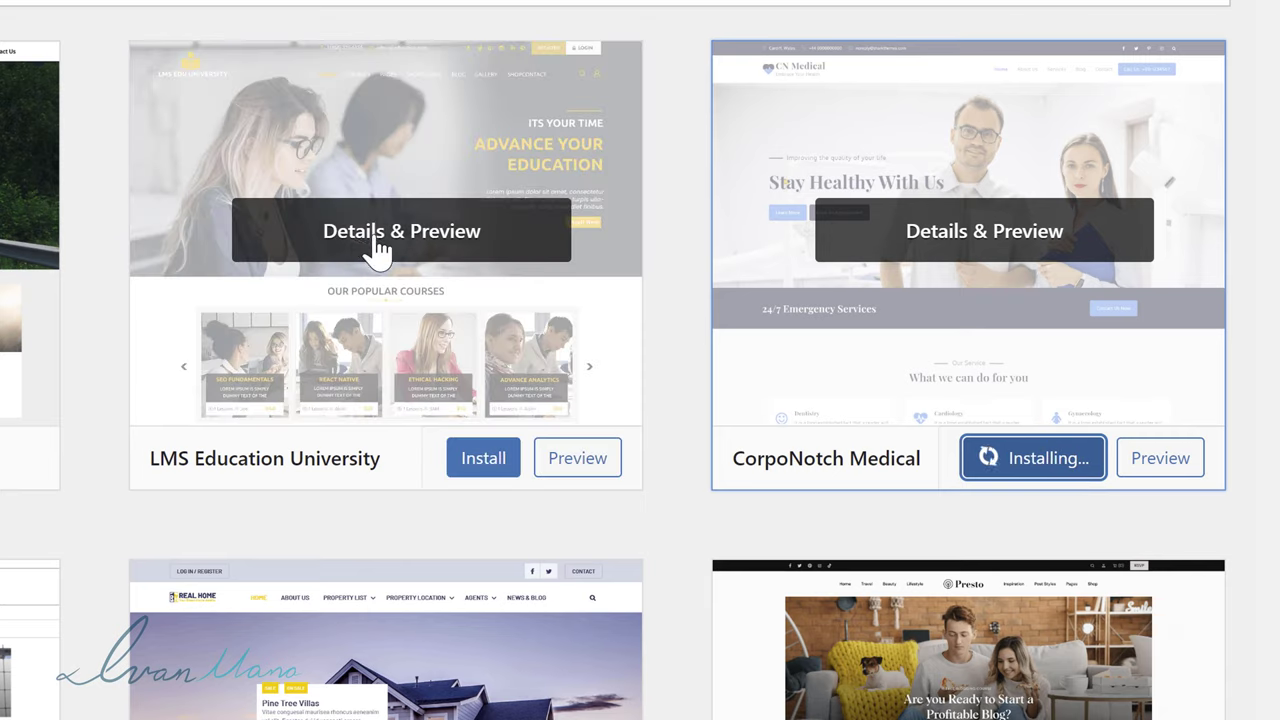
{"action": "left_click", "coordinate": [347, 242]}
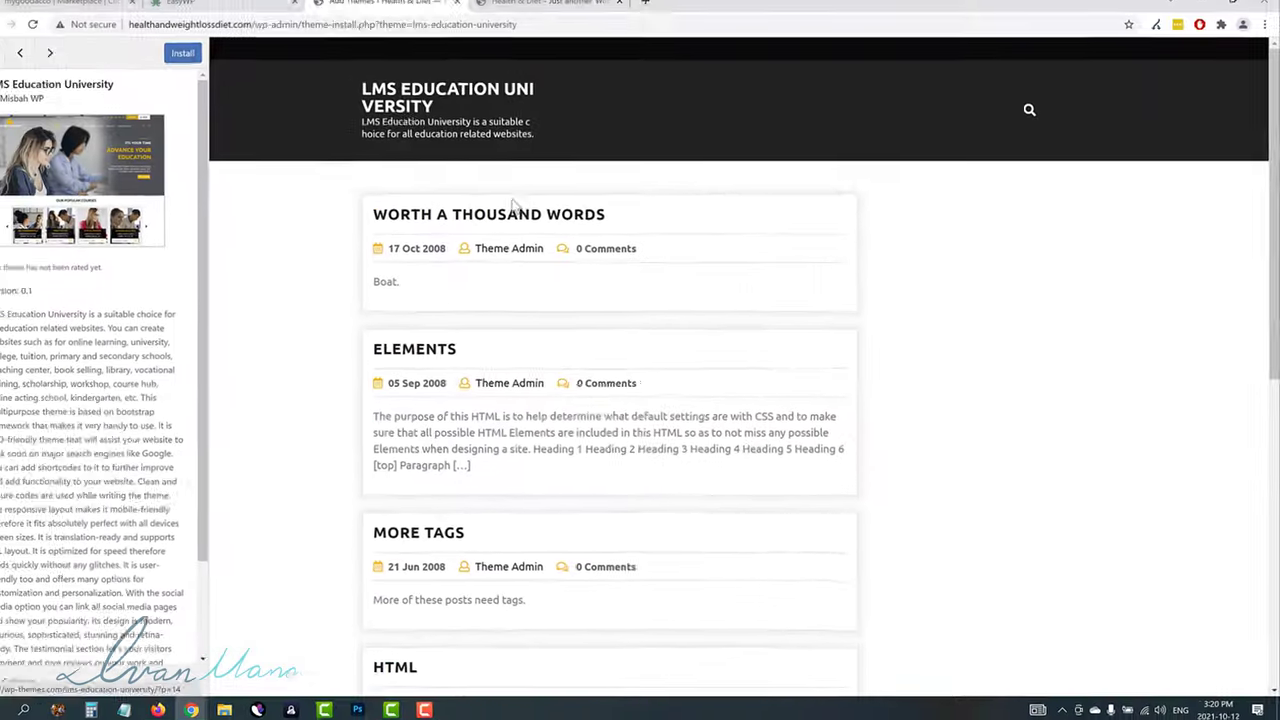
{"action": "left_click", "coordinate": [17, 63]}
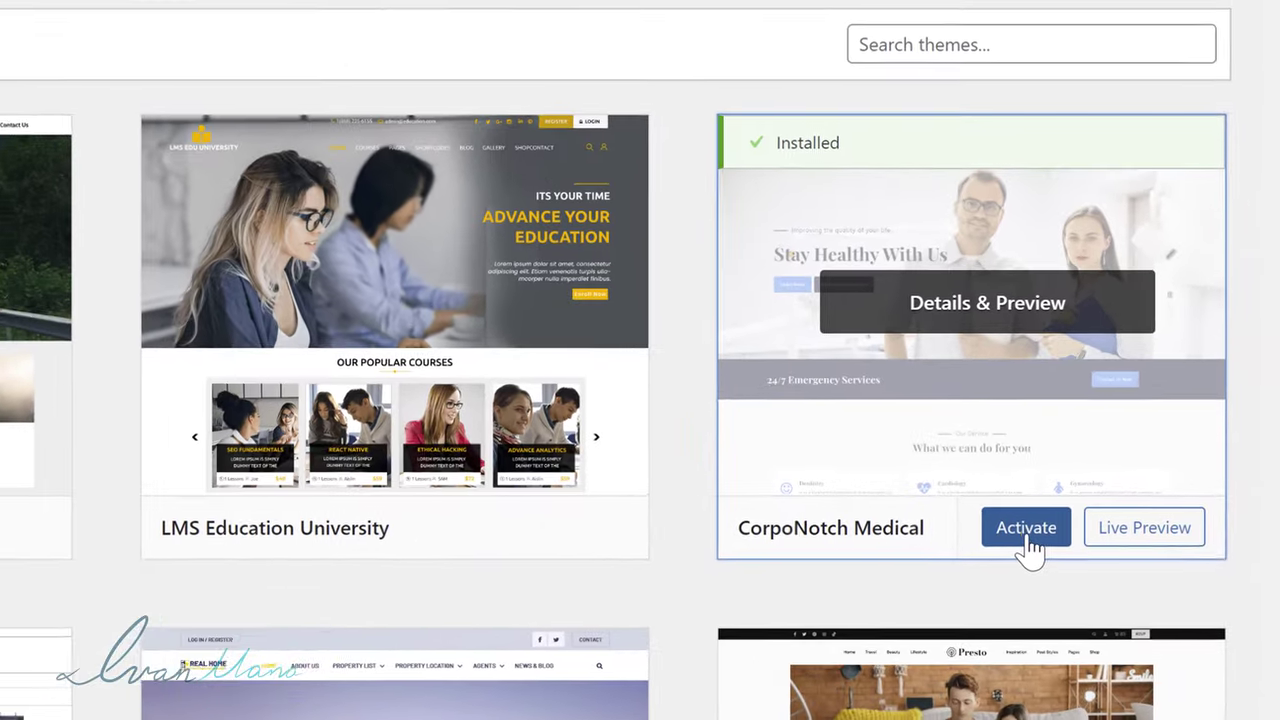
- Activate CorpoNotch Medical and view the live site showing its Blogs banner
{"action": "left_click", "coordinate": [1151, 507]}
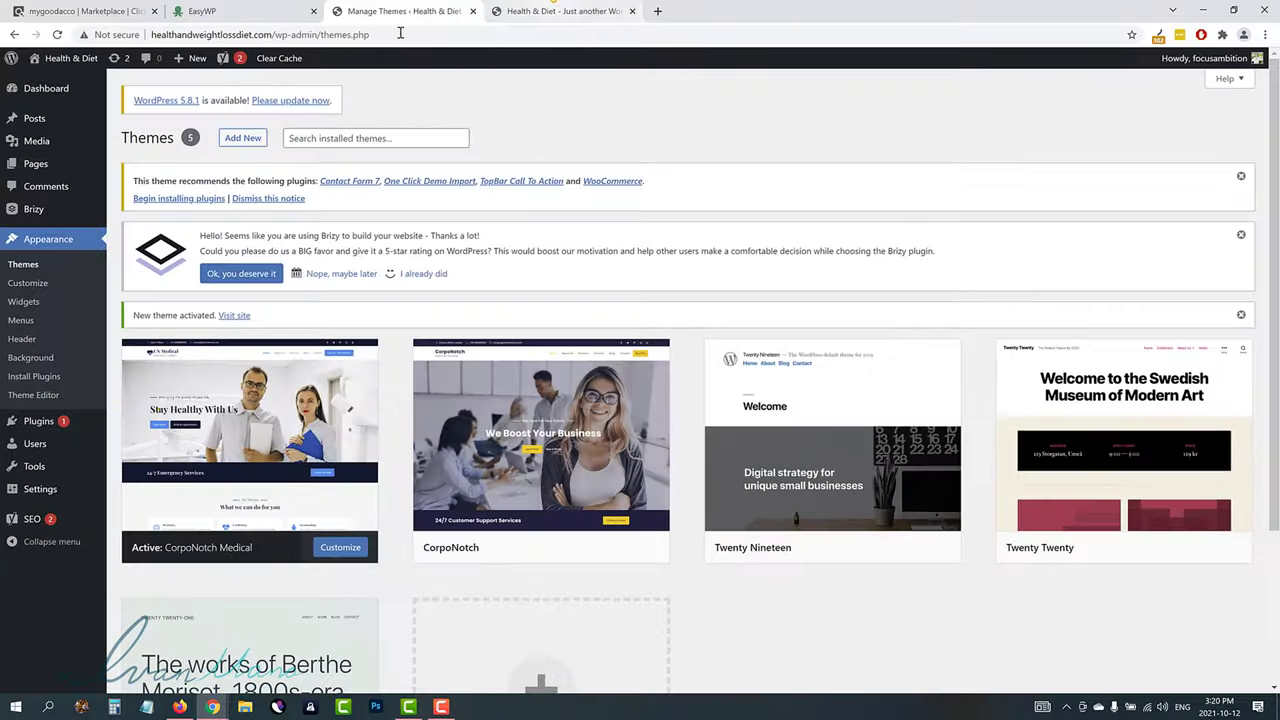
{"action": "left_click", "coordinate": [560, 11]}
{"action": "left_click", "coordinate": [55, 35]}
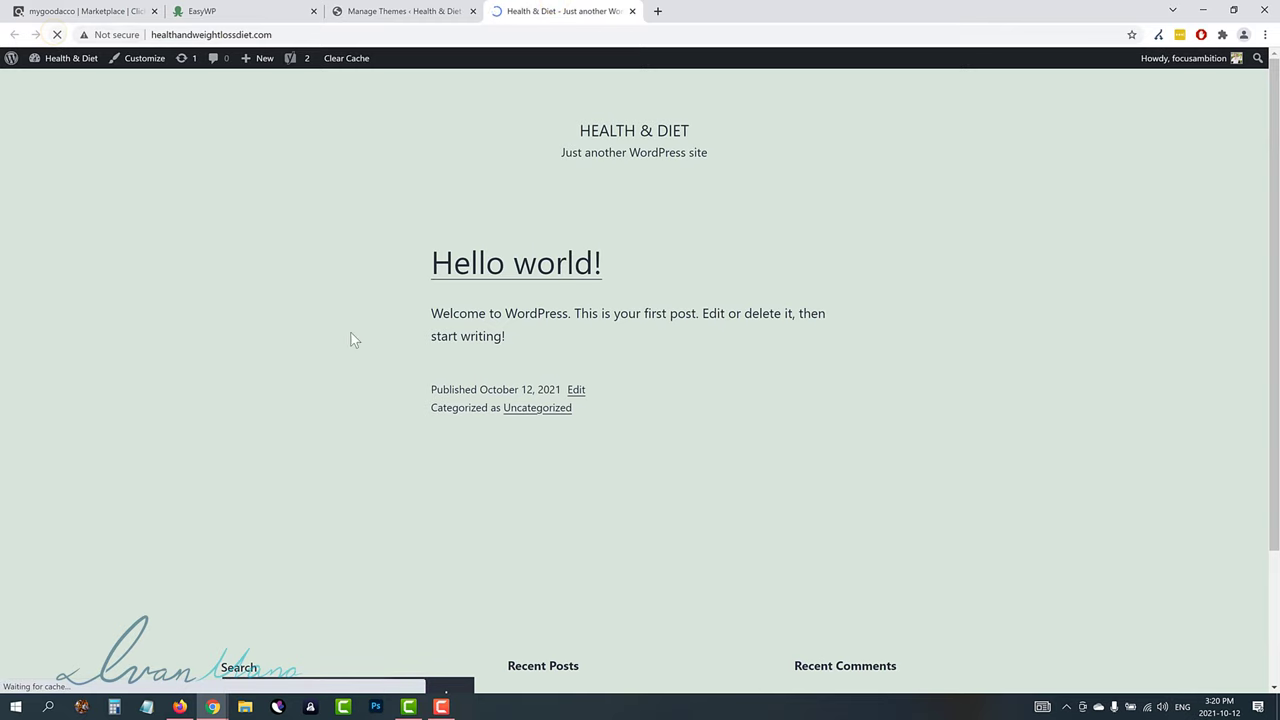
{"action": "scroll", "coordinate": [470, 368], "scroll_direction": "down", "scroll_amount": 5}
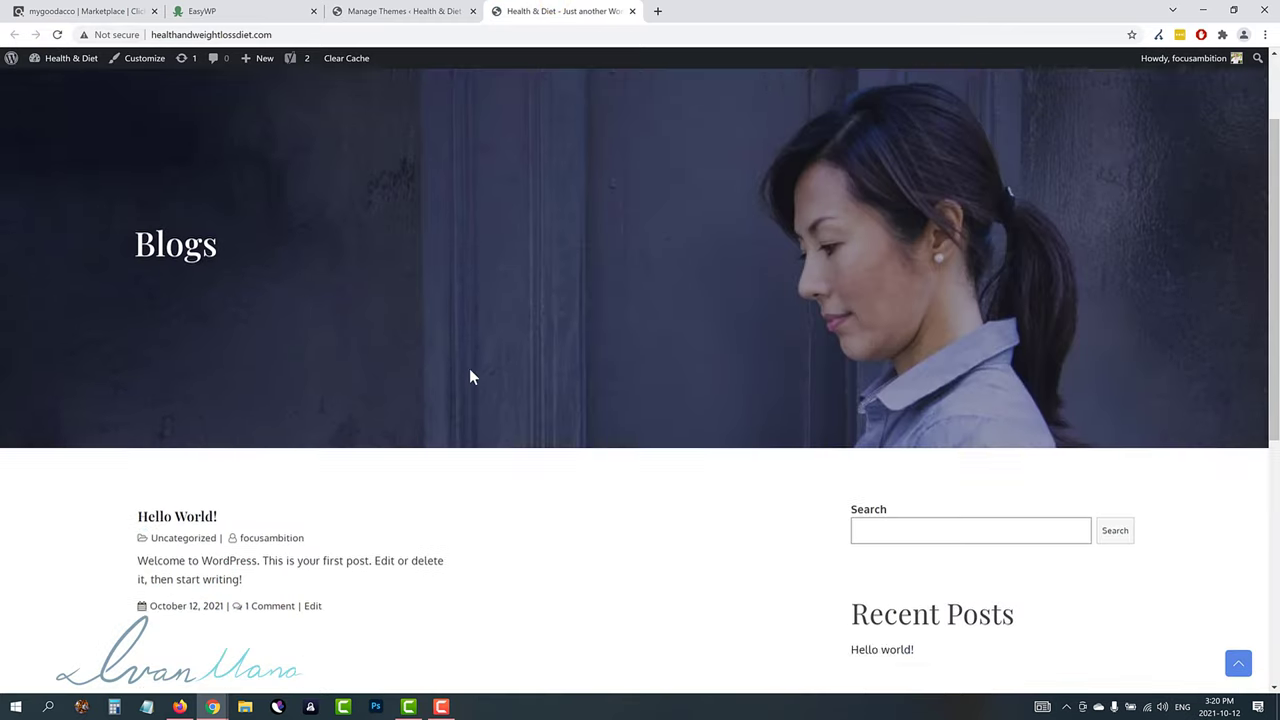
{"action": "scroll", "coordinate": [690, 510], "scroll_direction": "up", "scroll_amount": 5}
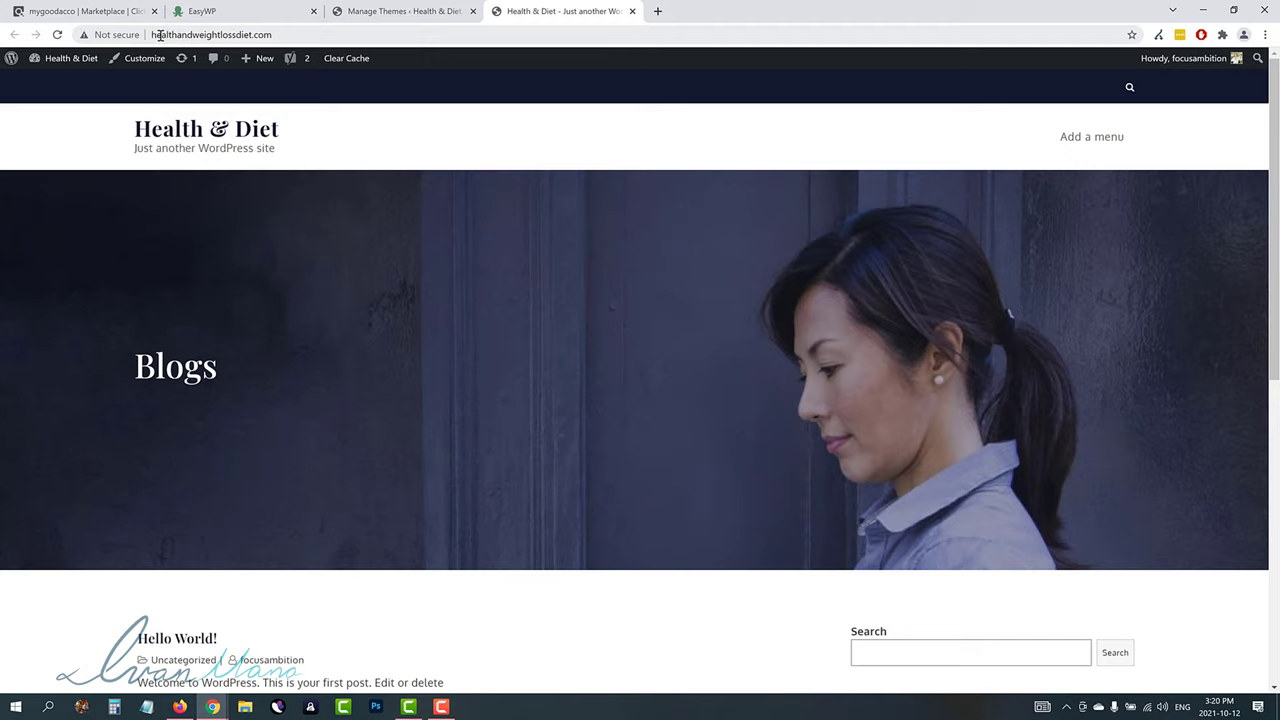
{"action": "left_click", "coordinate": [241, 10]}
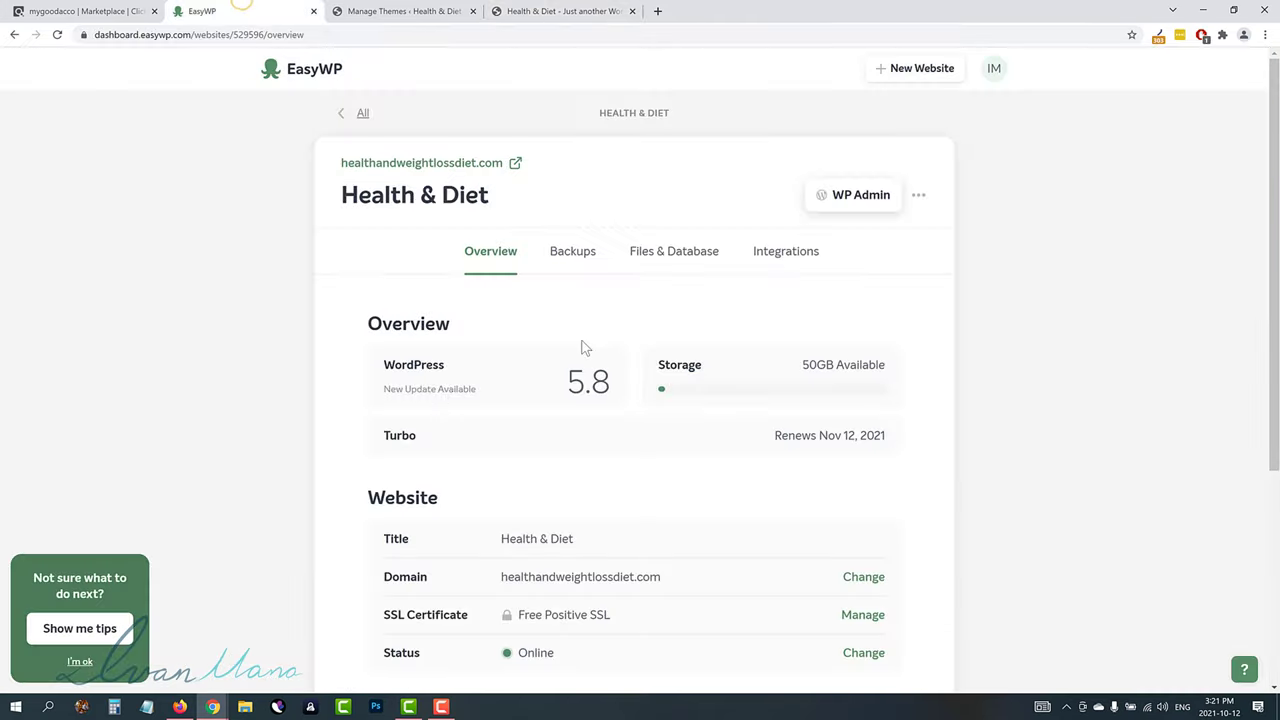
- Look over the EasyWP Health & Diet overview, then return to the live site tab
{"action": "scroll", "coordinate": [560, 470], "scroll_direction": "down", "scroll_amount": 2}
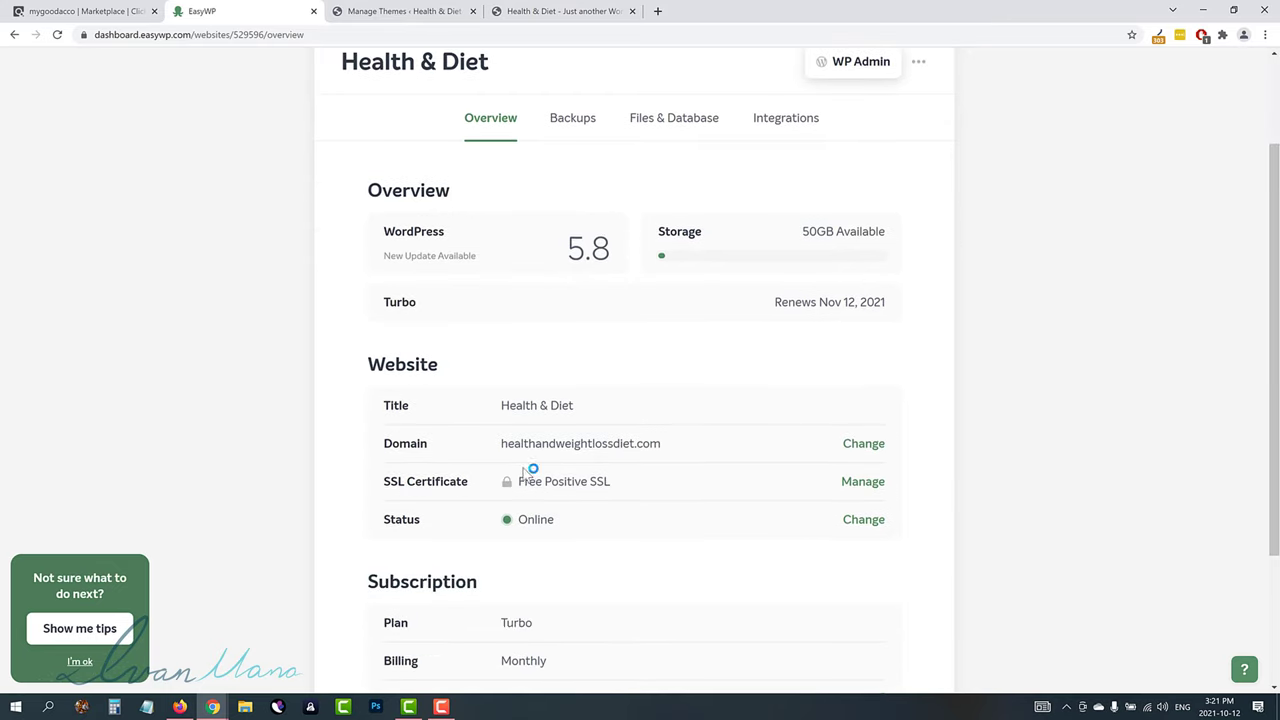
{"action": "scroll", "coordinate": [432, 390], "scroll_direction": "up", "scroll_amount": 2}
{"action": "left_click", "coordinate": [560, 10]}
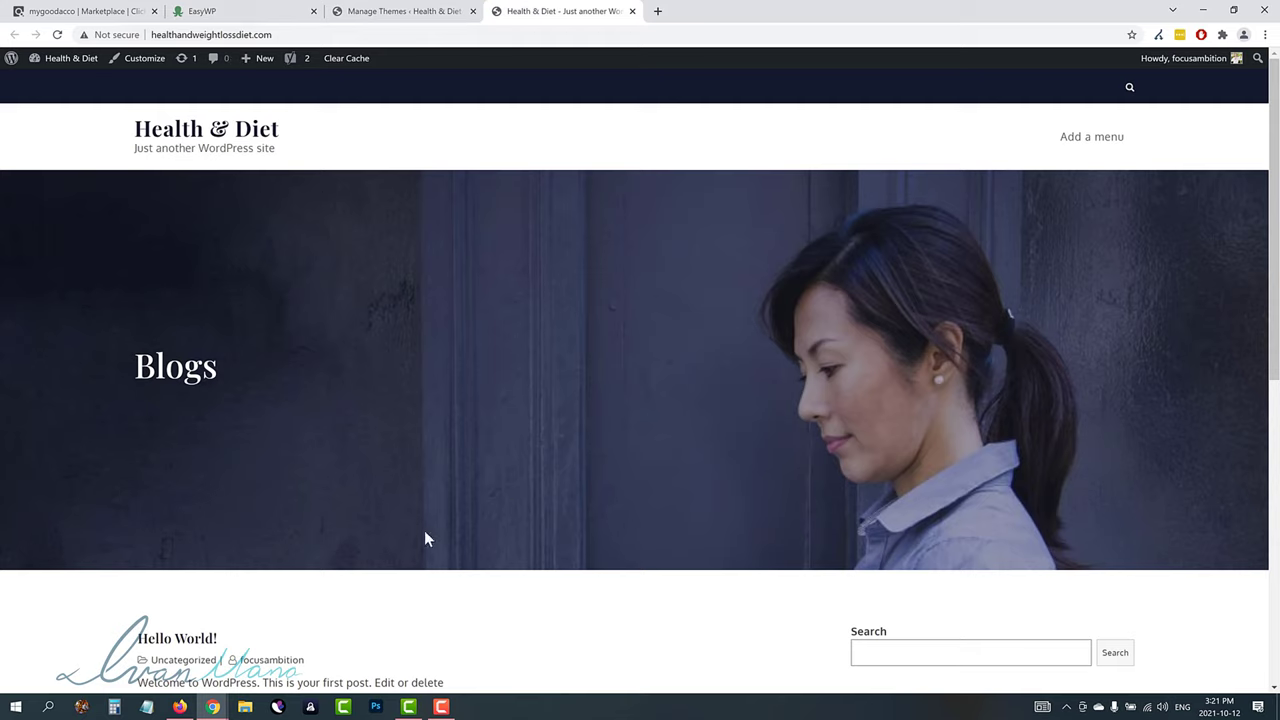
- Highlight the tagline on the live site, then open Appearance > Customize from the Themes page
{"action": "scroll", "coordinate": [504, 567], "scroll_direction": "down", "scroll_amount": 3}
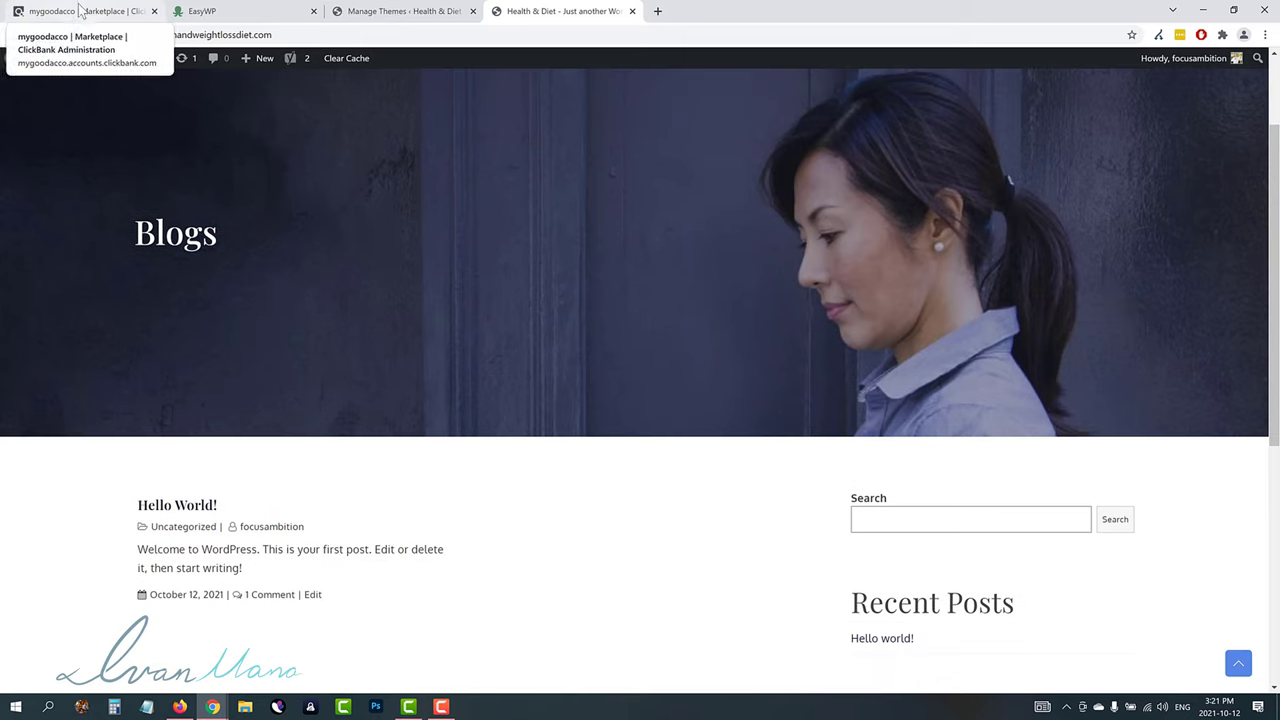
{"action": "scroll", "coordinate": [386, 397], "scroll_direction": "up", "scroll_amount": 3}
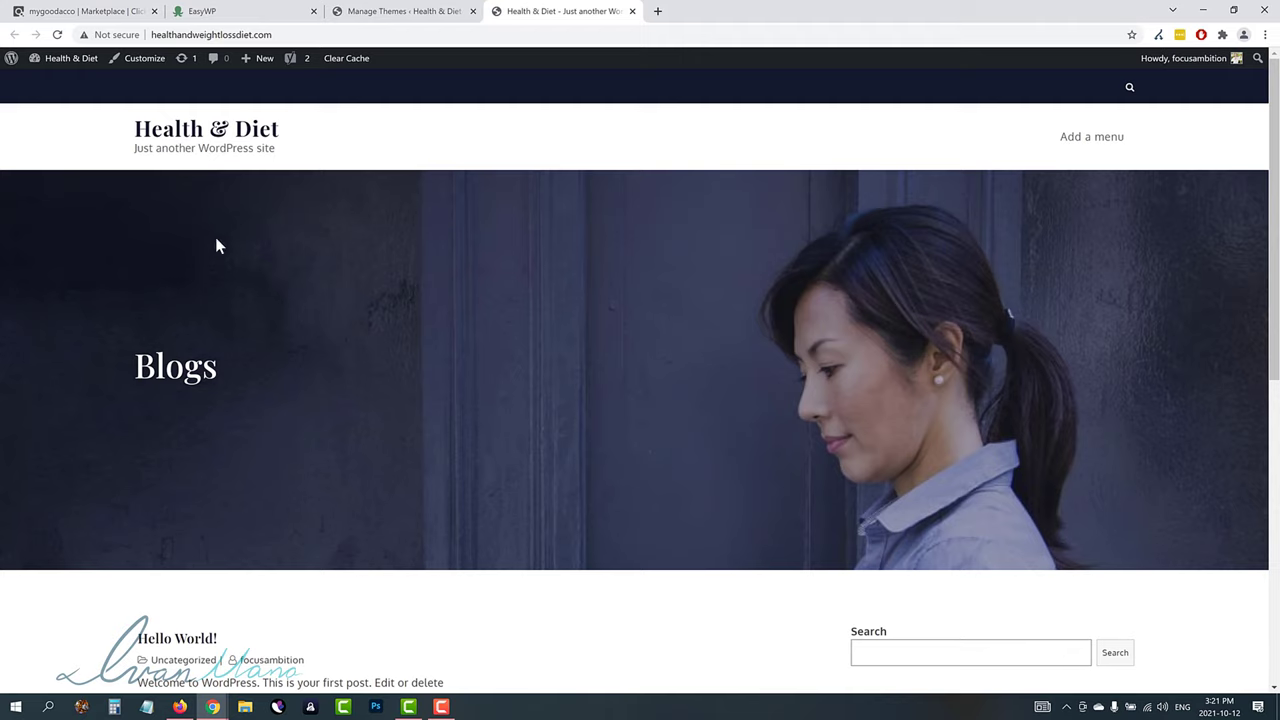
{"action": "left_click_drag", "start_coordinate": [270, 148], "coordinate": [148, 151]}
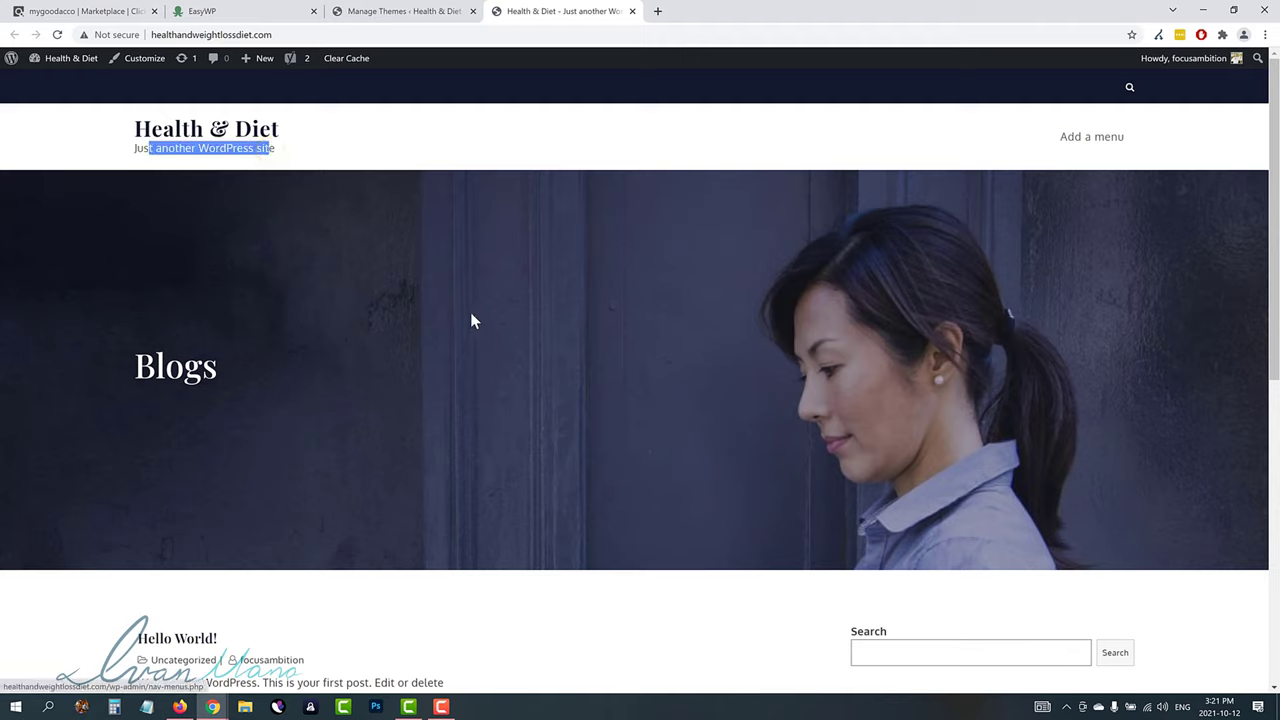
{"action": "scroll", "coordinate": [460, 305], "scroll_direction": "down", "scroll_amount": 3}
{"action": "scroll", "coordinate": [700, 415], "scroll_direction": "up", "scroll_amount": 3}
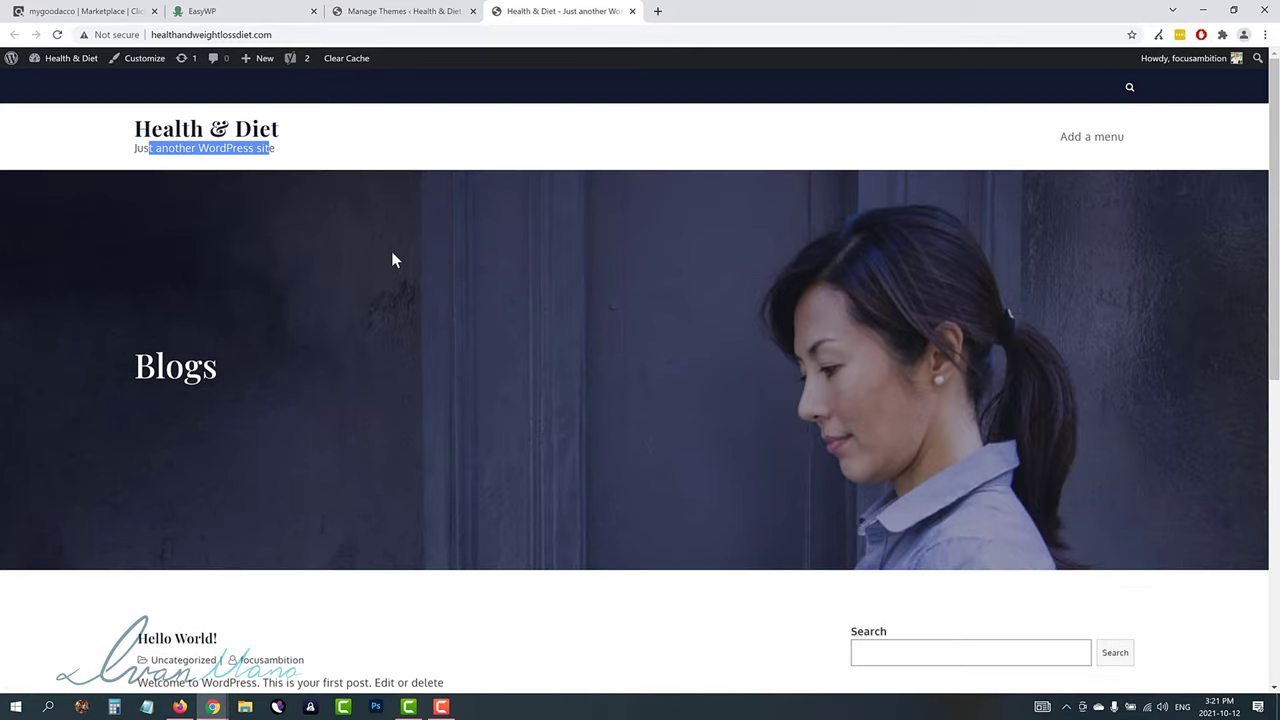
{"action": "left_click", "coordinate": [408, 12]}
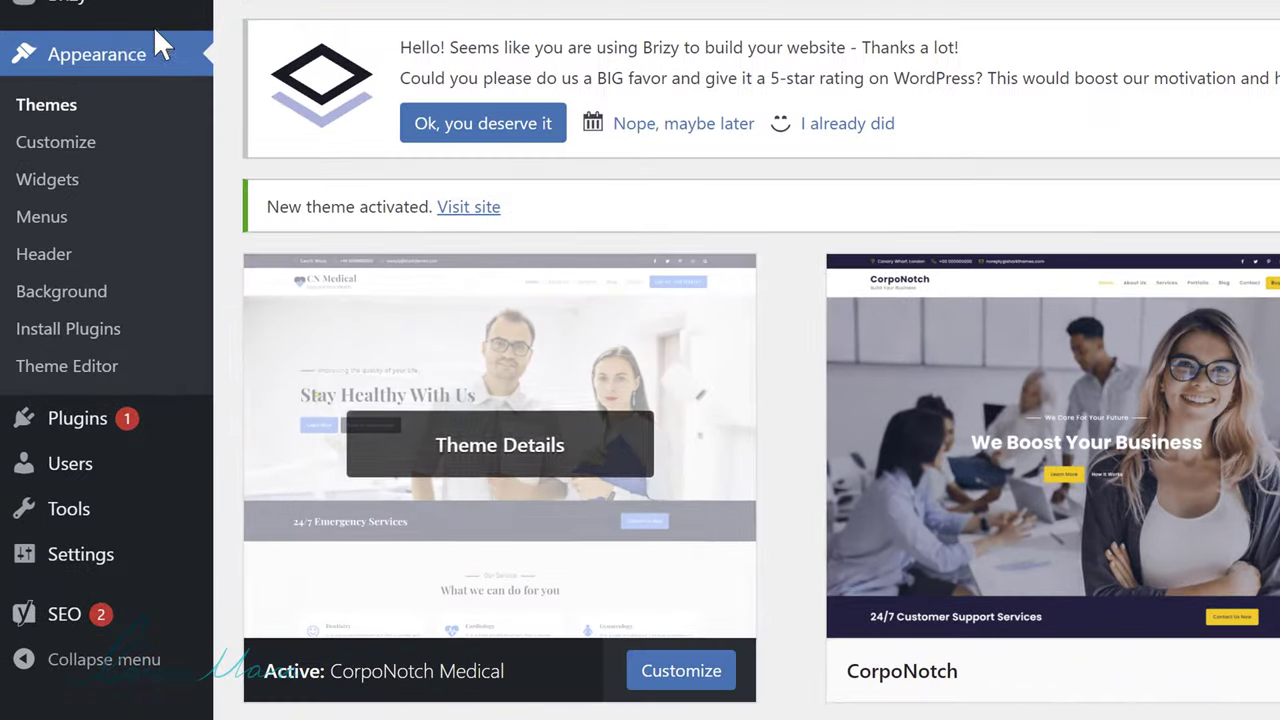
{"action": "left_click", "coordinate": [54, 150]}
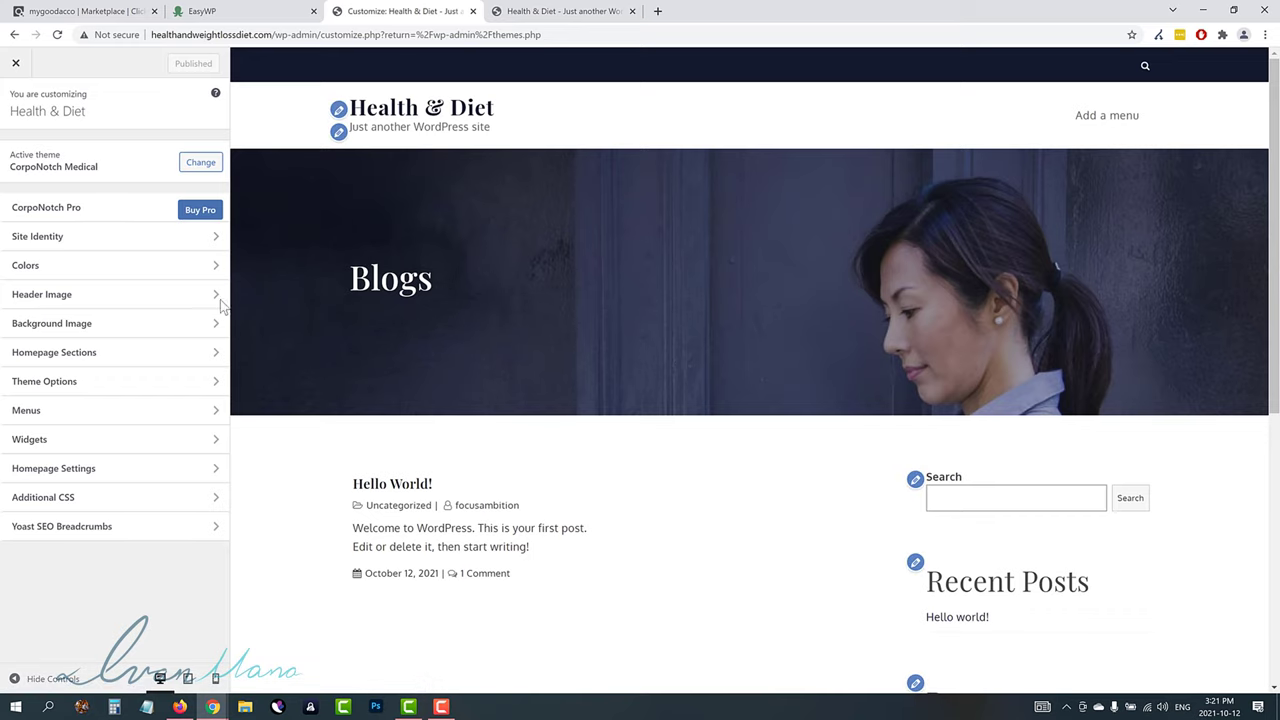
- Delete the Tagline text in Site Identity, then go to the Header Image section
{"action": "left_click", "coordinate": [73, 238]}
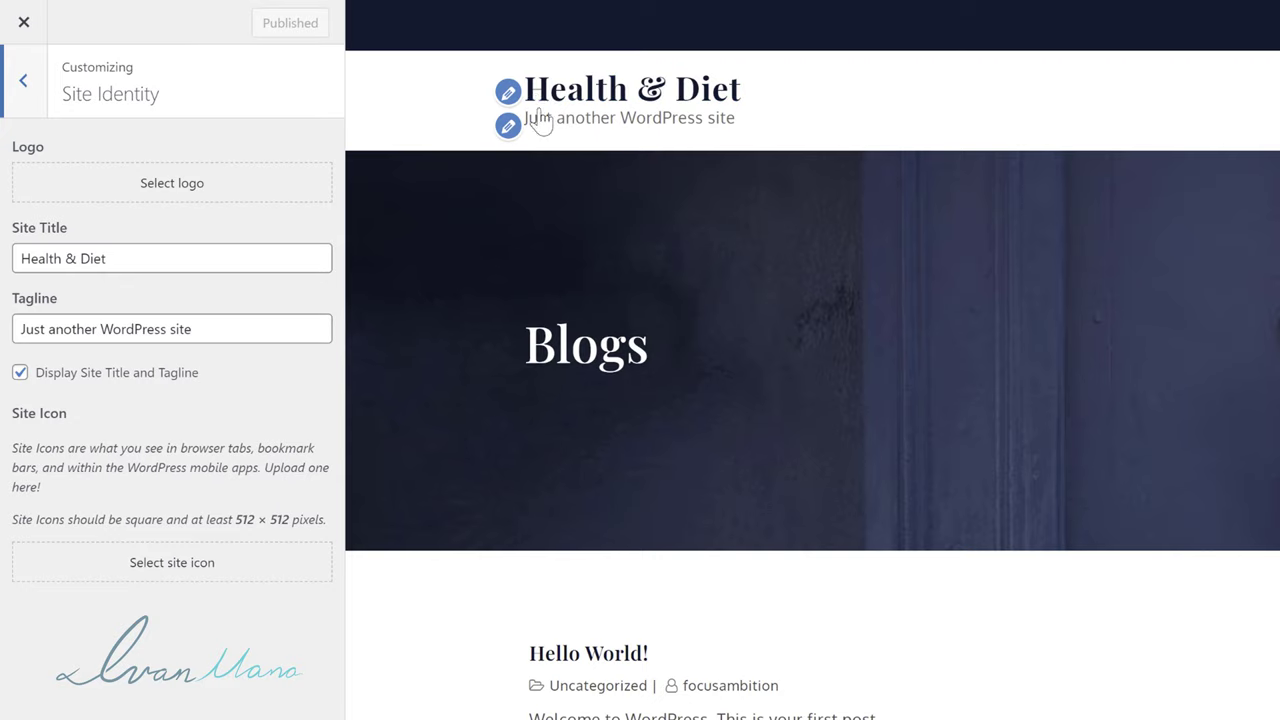
{"action": "left_click", "coordinate": [232, 325]}
{"action": "left_click_drag", "start_coordinate": [232, 325], "coordinate": [5, 326]}
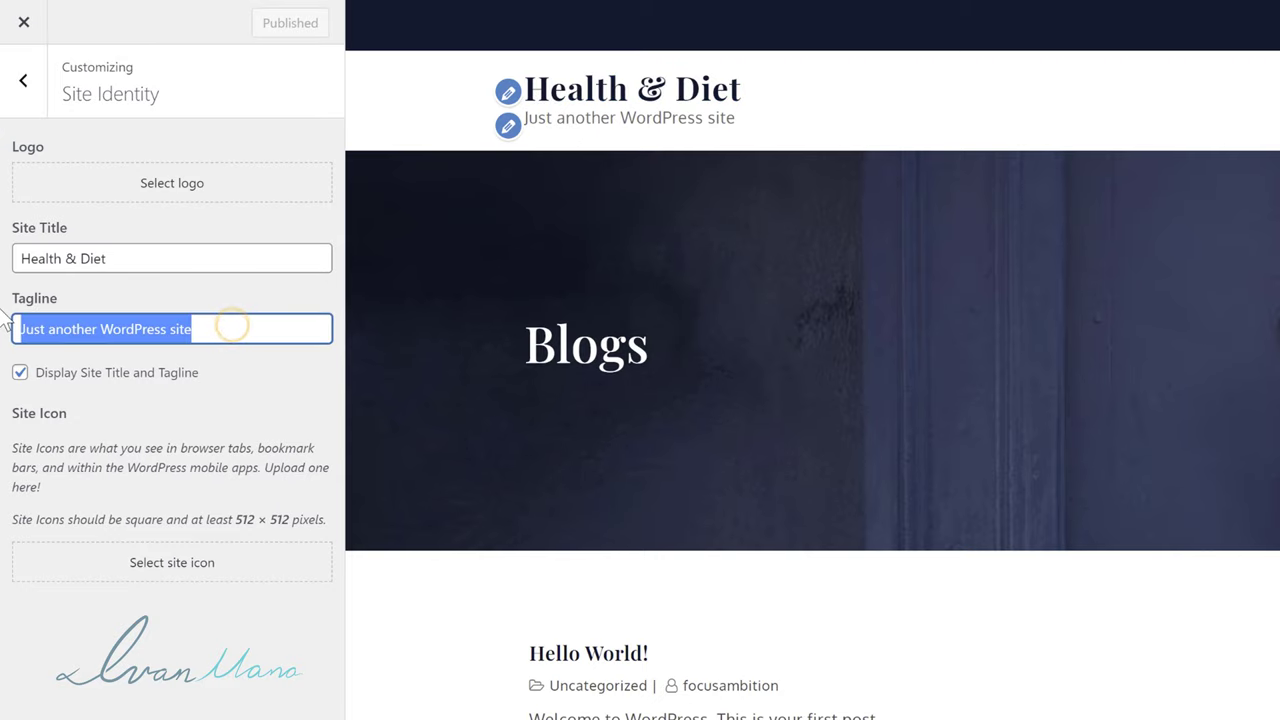
{"action": "key", "text": "BackSpace"}
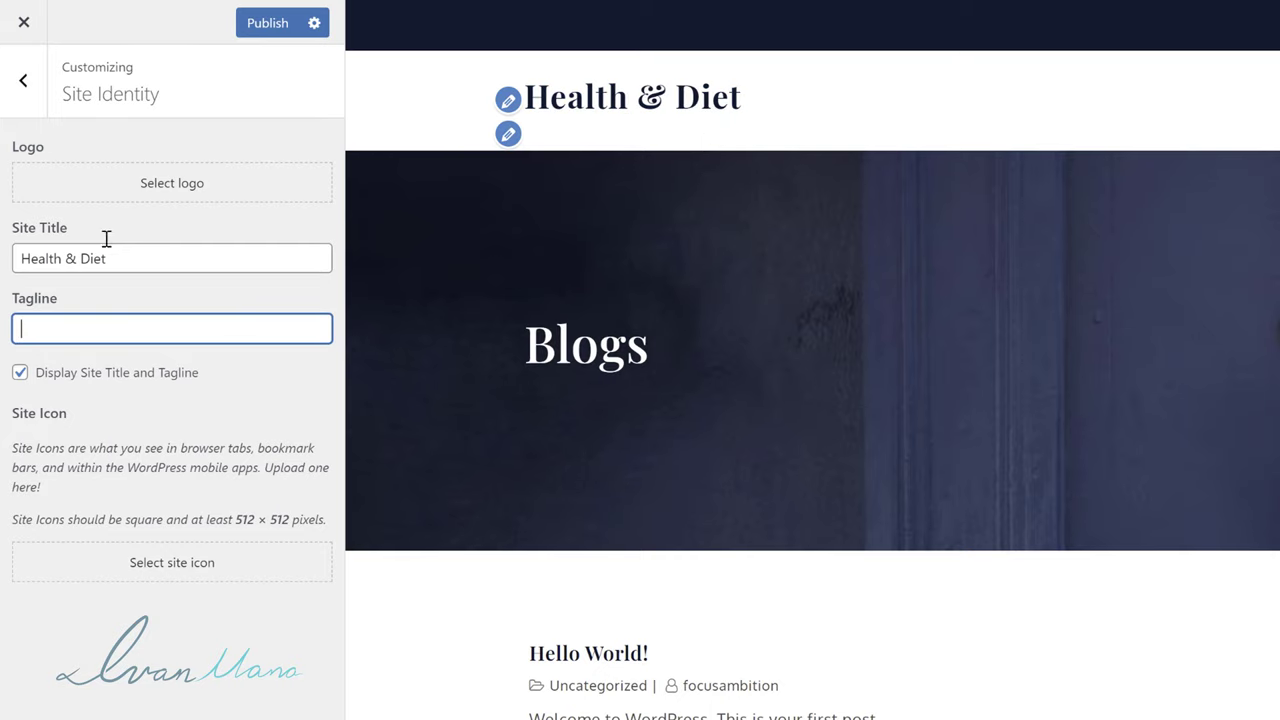
{"action": "left_click", "coordinate": [24, 81]}
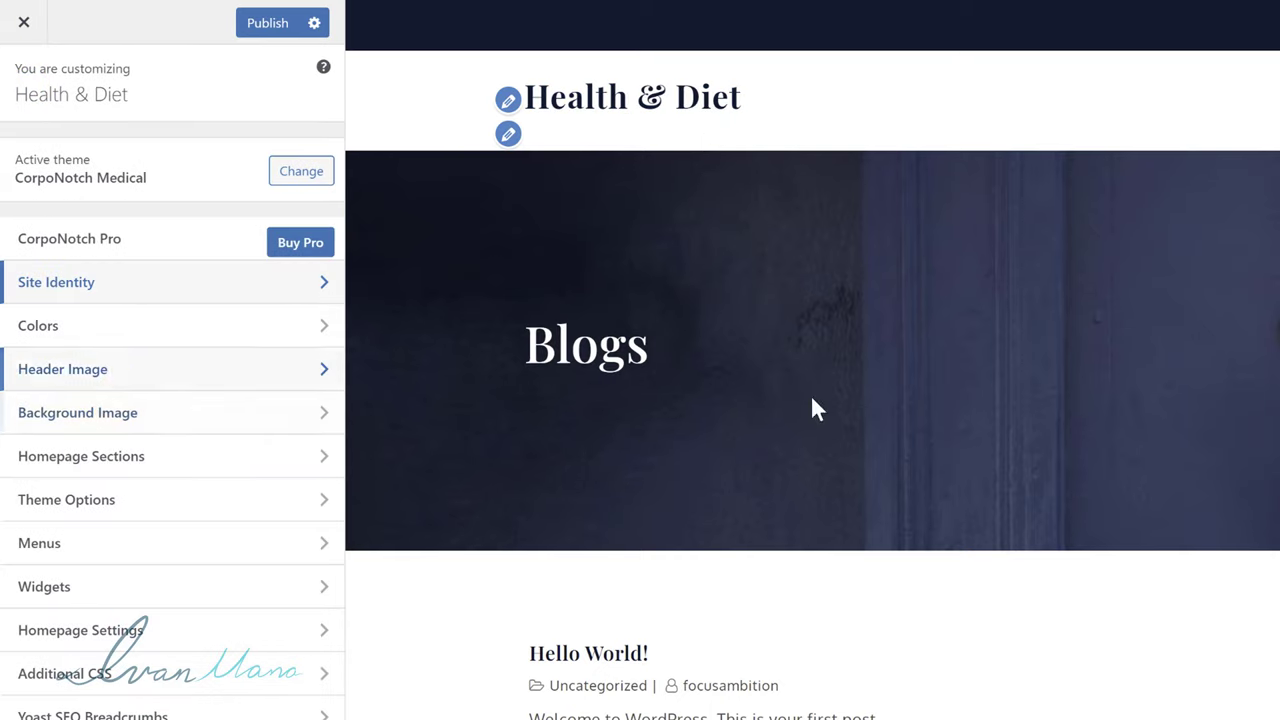
{"action": "left_click", "coordinate": [54, 372]}
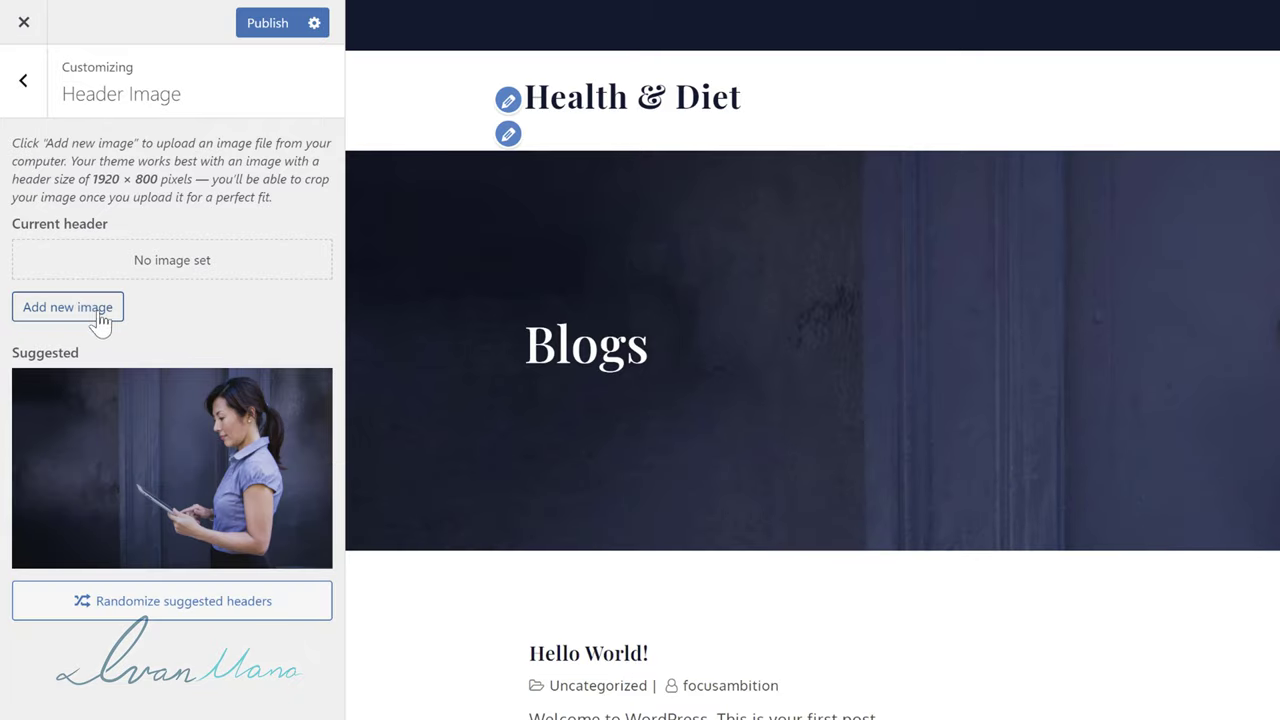
- Upload the lazy-artist gallery photo from Downloads as a new header image
{"action": "left_click", "coordinate": [82, 308]}
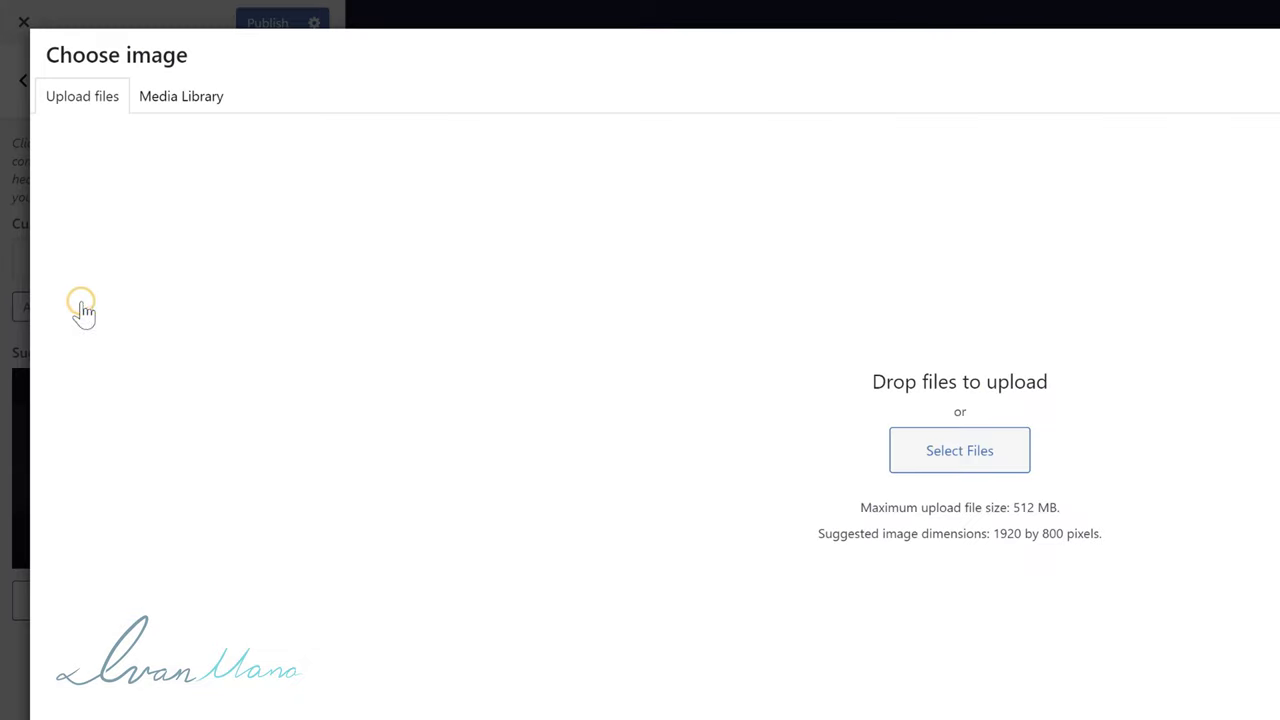
{"action": "left_click", "coordinate": [955, 455]}
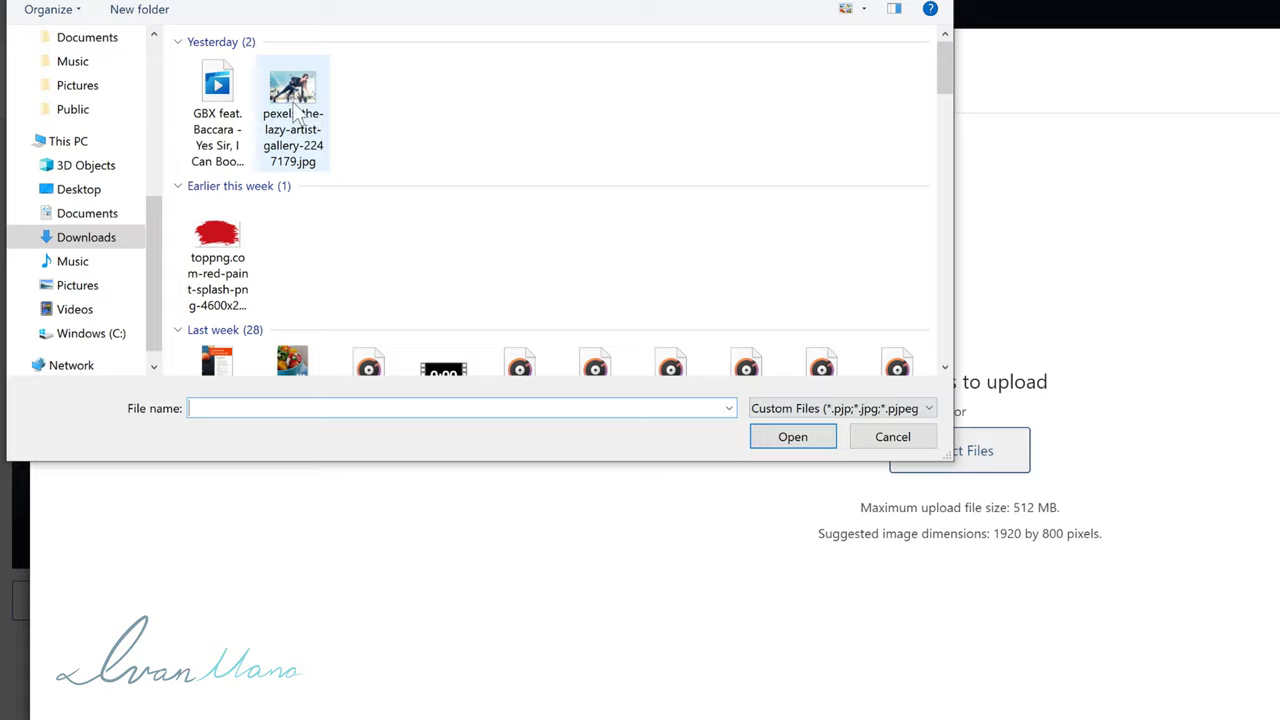
{"action": "double_click", "coordinate": [292, 112]}
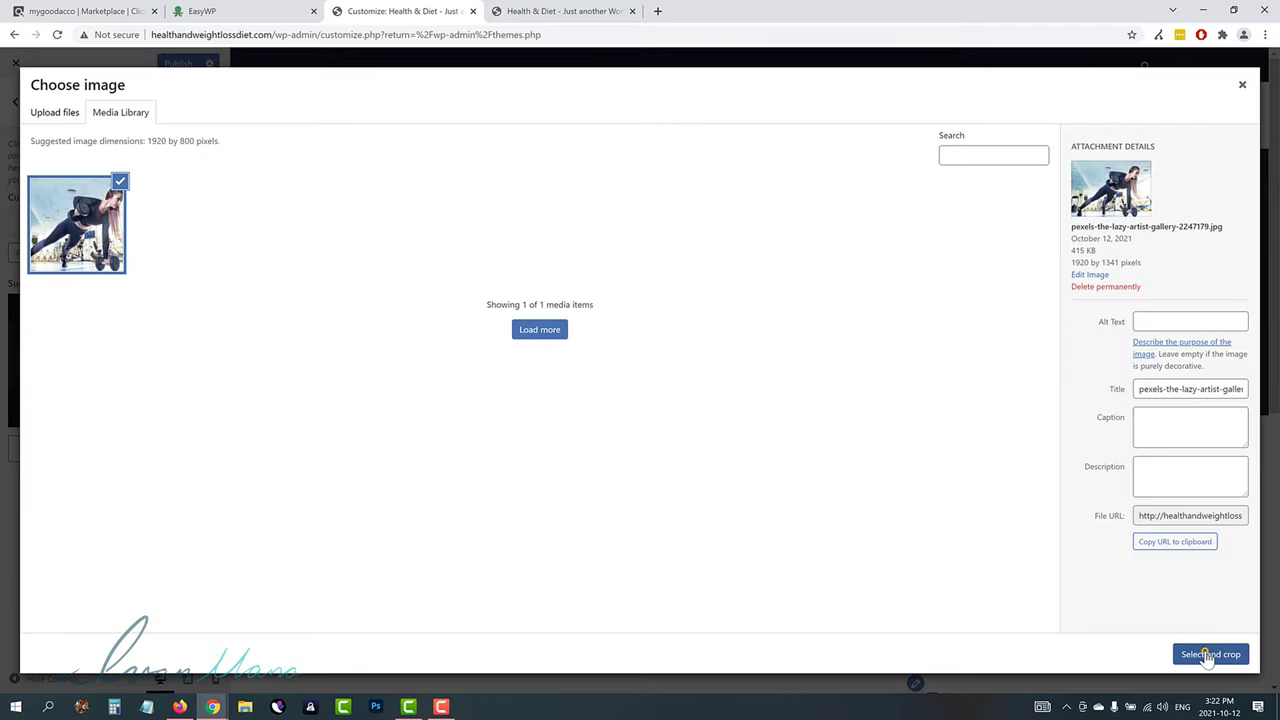
- Frame a wide band at the top of the gym photo and apply the crop
{"action": "left_click", "coordinate": [1279, 719]}
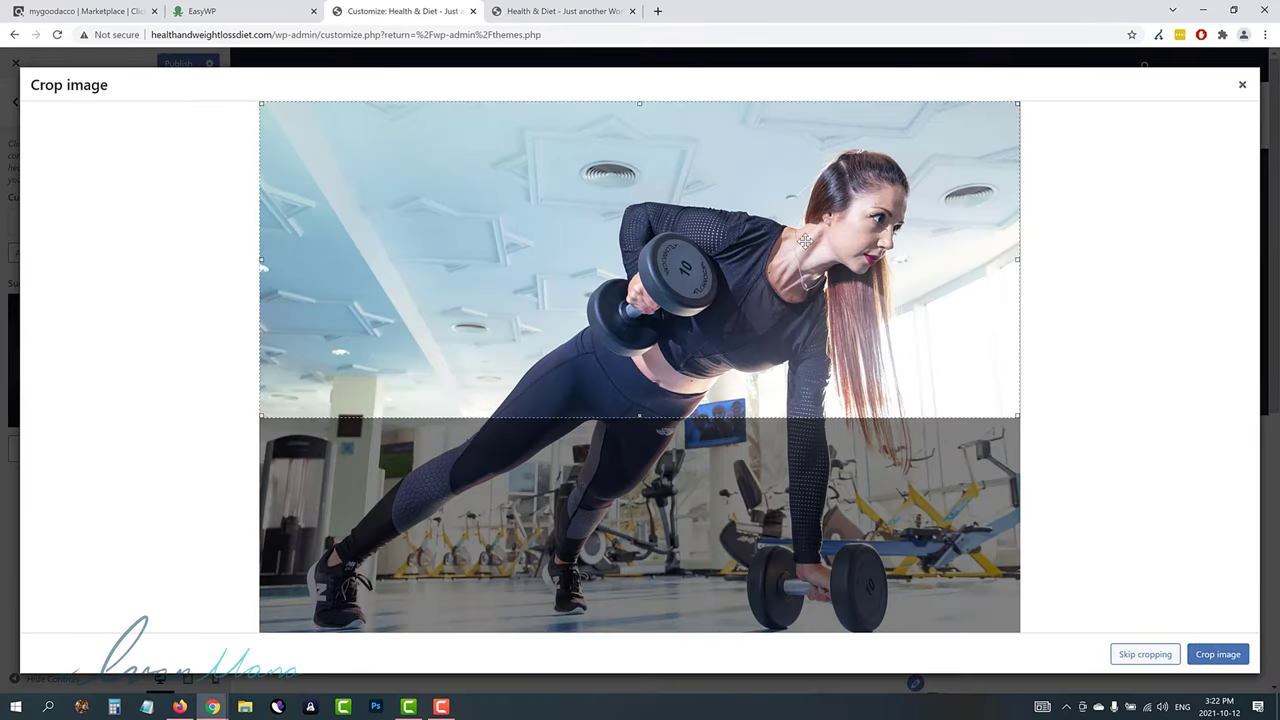
{"action": "left_click_drag", "start_coordinate": [805, 240], "coordinate": [791, 197]}
{"action": "left_click_drag", "start_coordinate": [757, 266], "coordinate": [763, 600]}
{"action": "left_click_drag", "start_coordinate": [766, 437], "coordinate": [779, 306]}
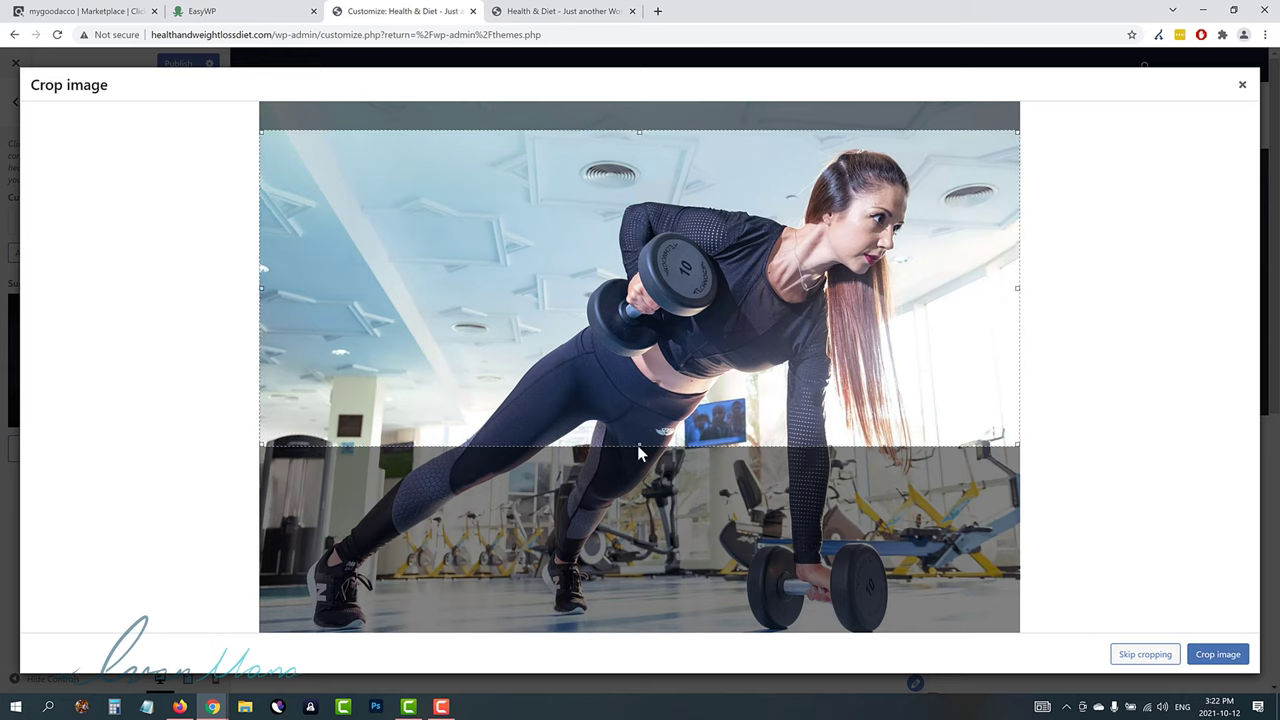
{"action": "left_click_drag", "start_coordinate": [640, 447], "coordinate": [670, 409]}
{"action": "left_click_drag", "start_coordinate": [788, 275], "coordinate": [788, 285]}
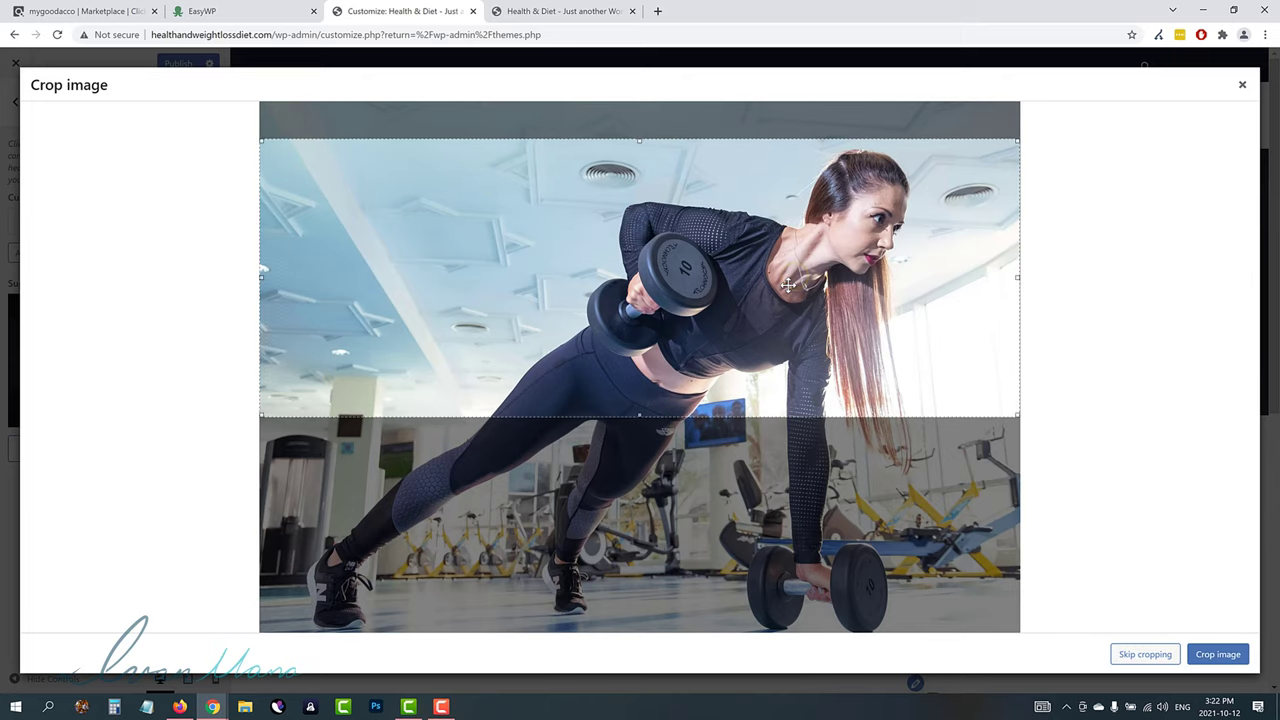
{"action": "left_click", "coordinate": [1226, 656]}
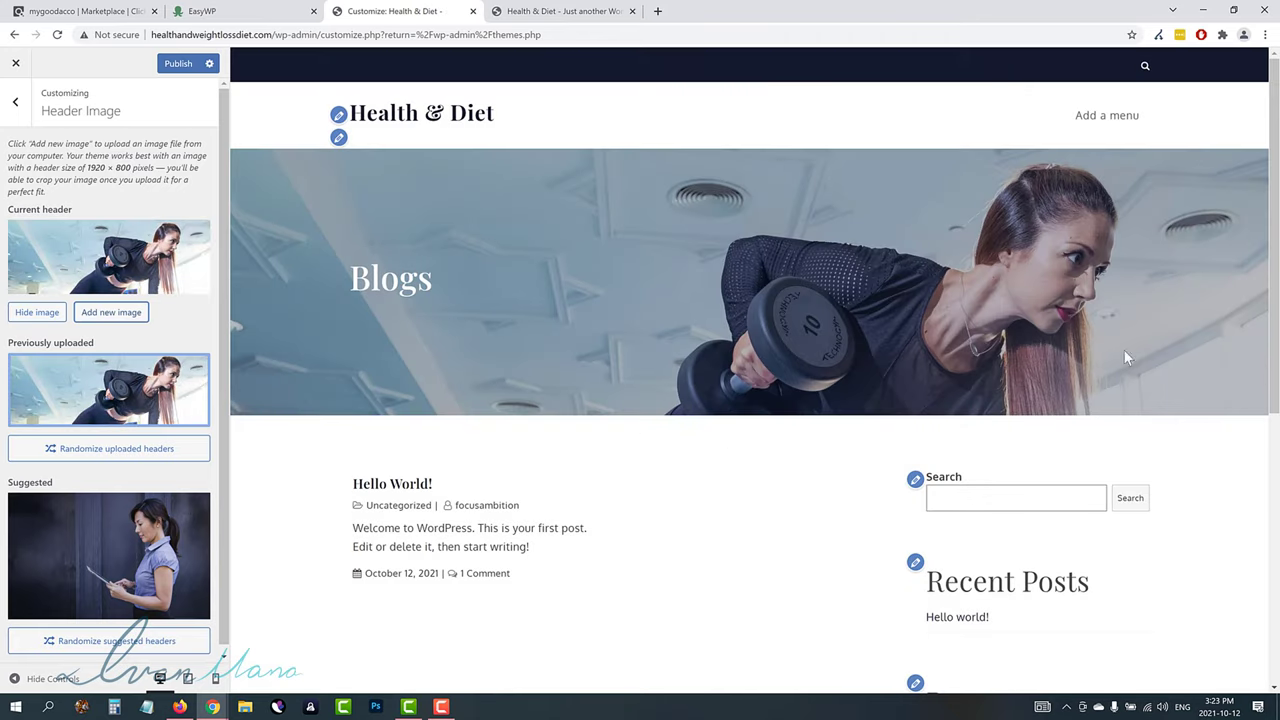
{"action": "scroll", "coordinate": [677, 505], "scroll_direction": "down", "scroll_amount": 3}
{"action": "scroll", "coordinate": [617, 528], "scroll_direction": "up", "scroll_amount": 3}
- In Customizer Menus, create 'Default Menu', tick Primary Menu, and continue with Next
{"action": "left_click", "coordinate": [15, 105]}
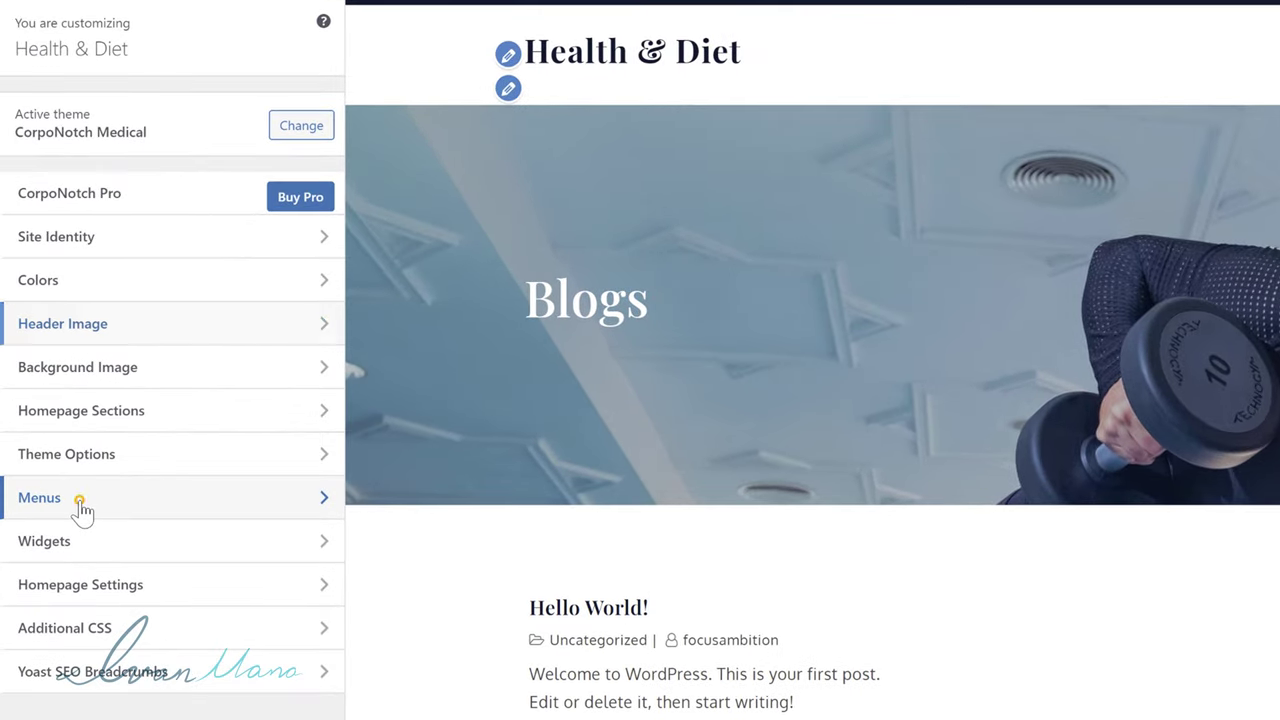
{"action": "left_click", "coordinate": [82, 505]}
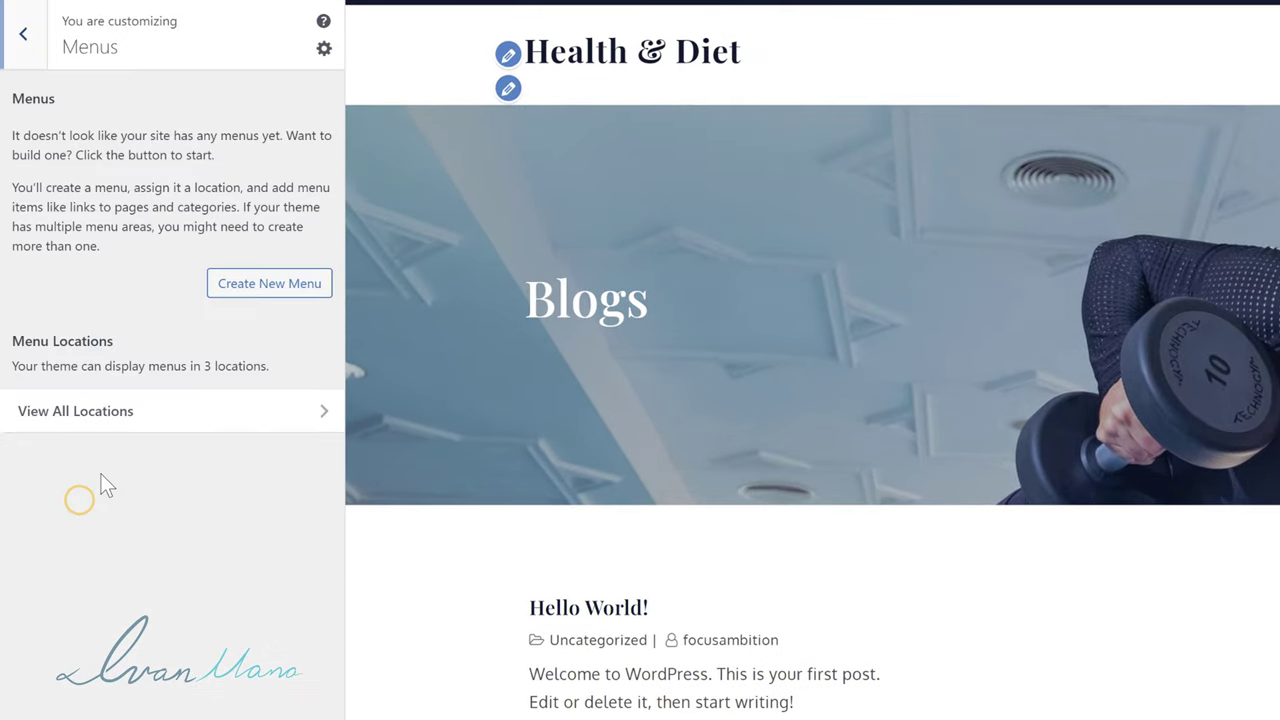
{"action": "left_click", "coordinate": [263, 286]}
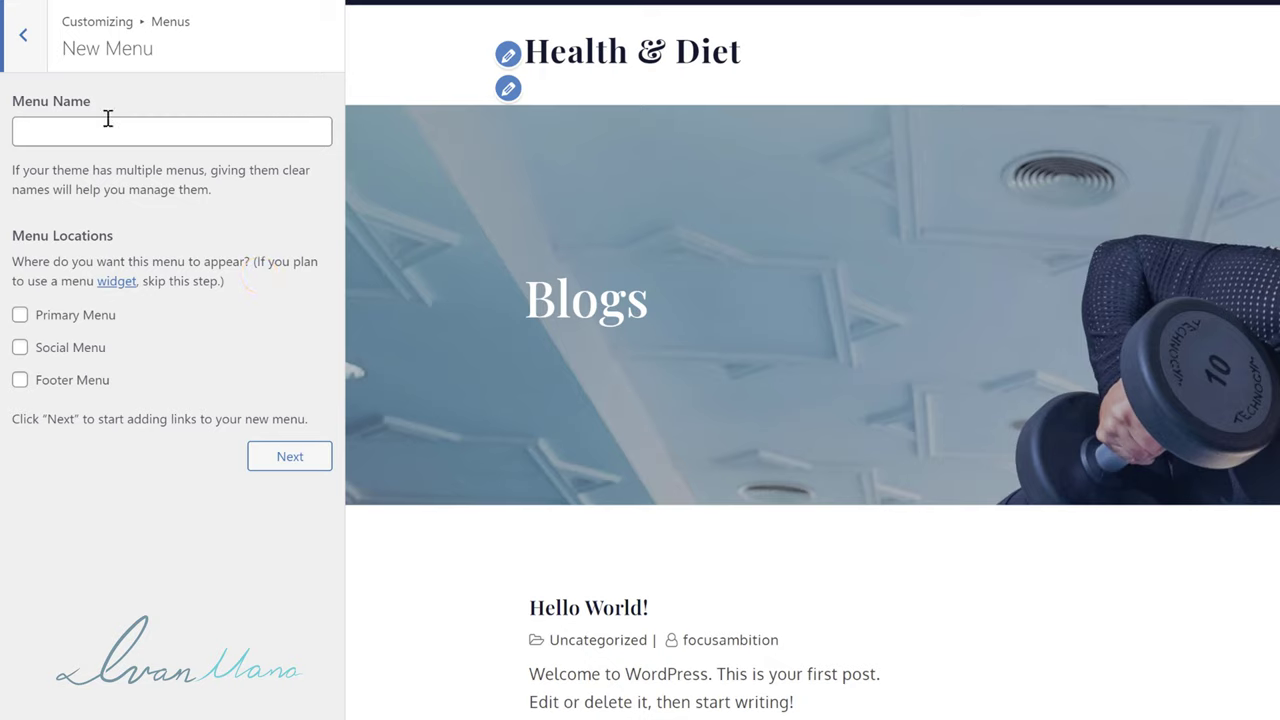
{"action": "left_click", "coordinate": [92, 124]}
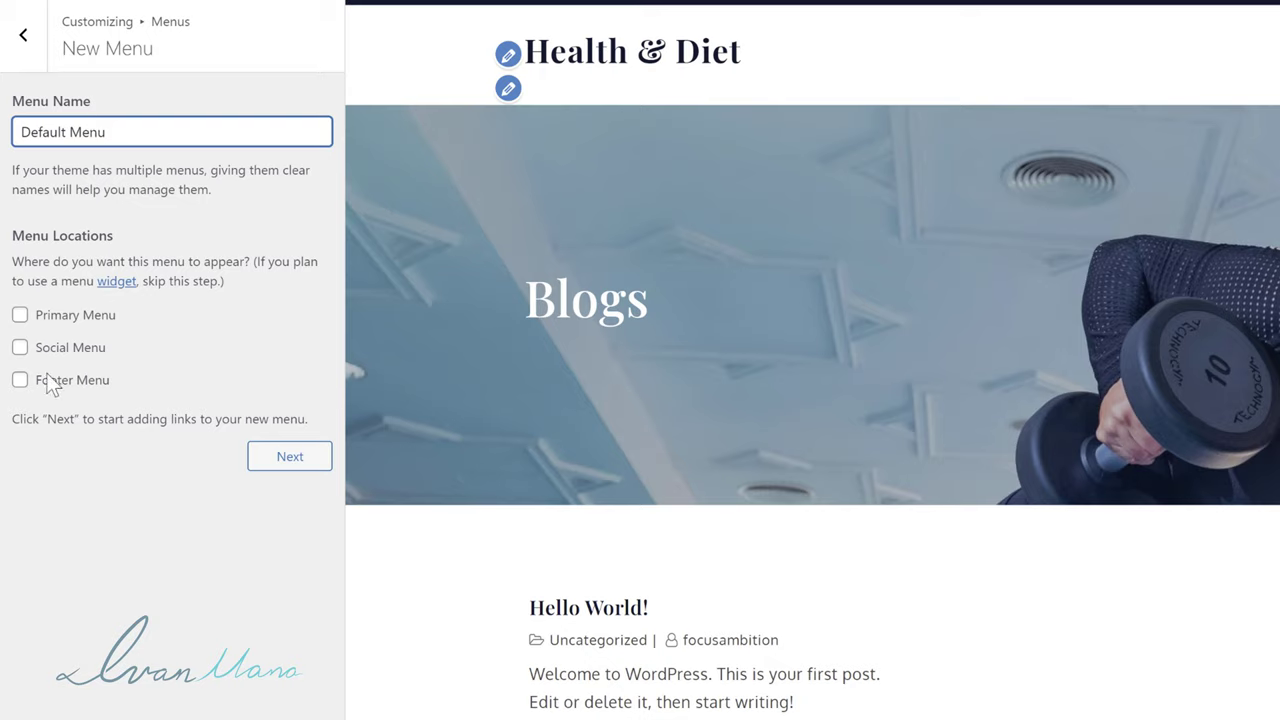
{"action": "left_click", "coordinate": [21, 316]}
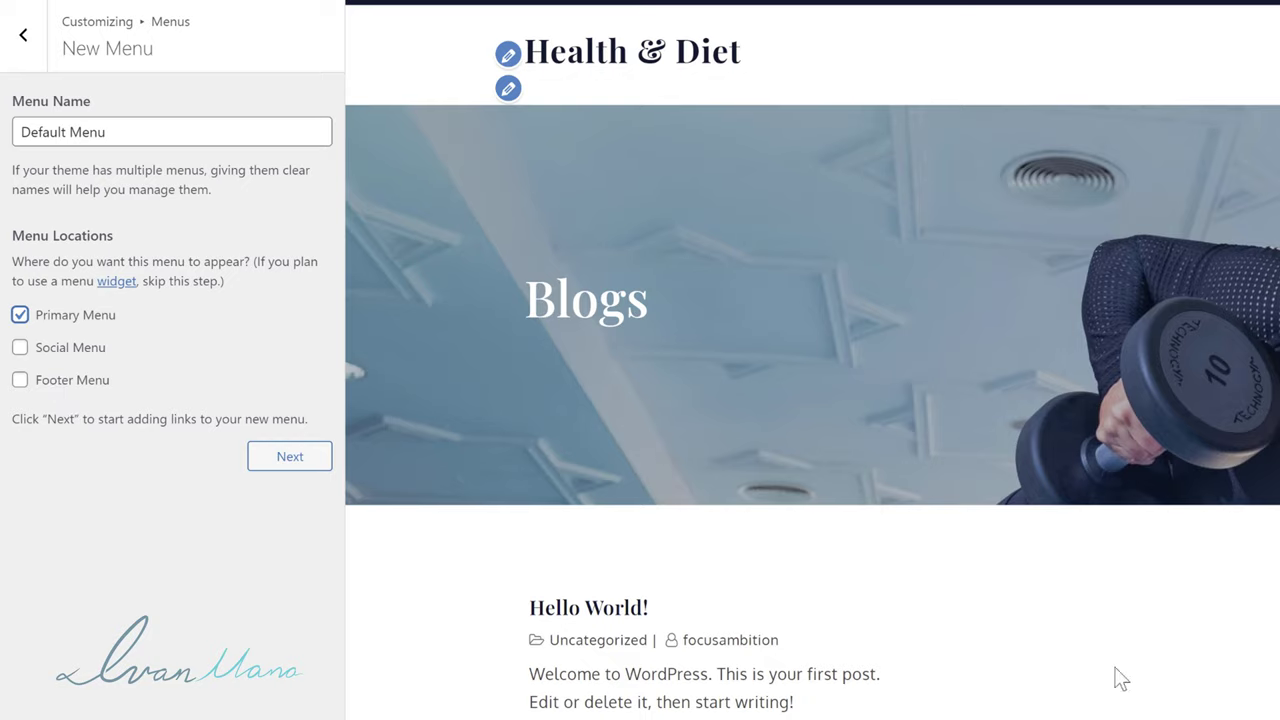
{"action": "scroll", "coordinate": [1121, 679], "scroll_direction": "down", "scroll_amount": 3}
{"action": "scroll", "coordinate": [900, 495], "scroll_direction": "up", "scroll_amount": 3}
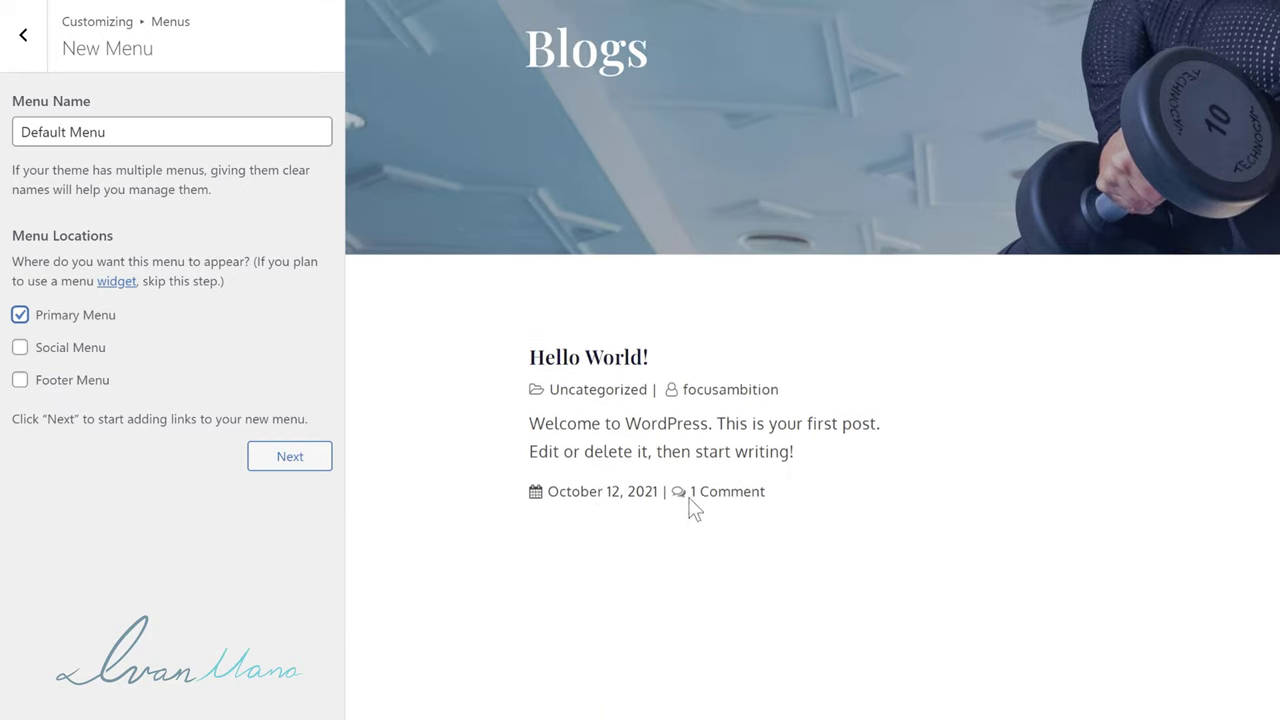
{"action": "left_click", "coordinate": [287, 462]}
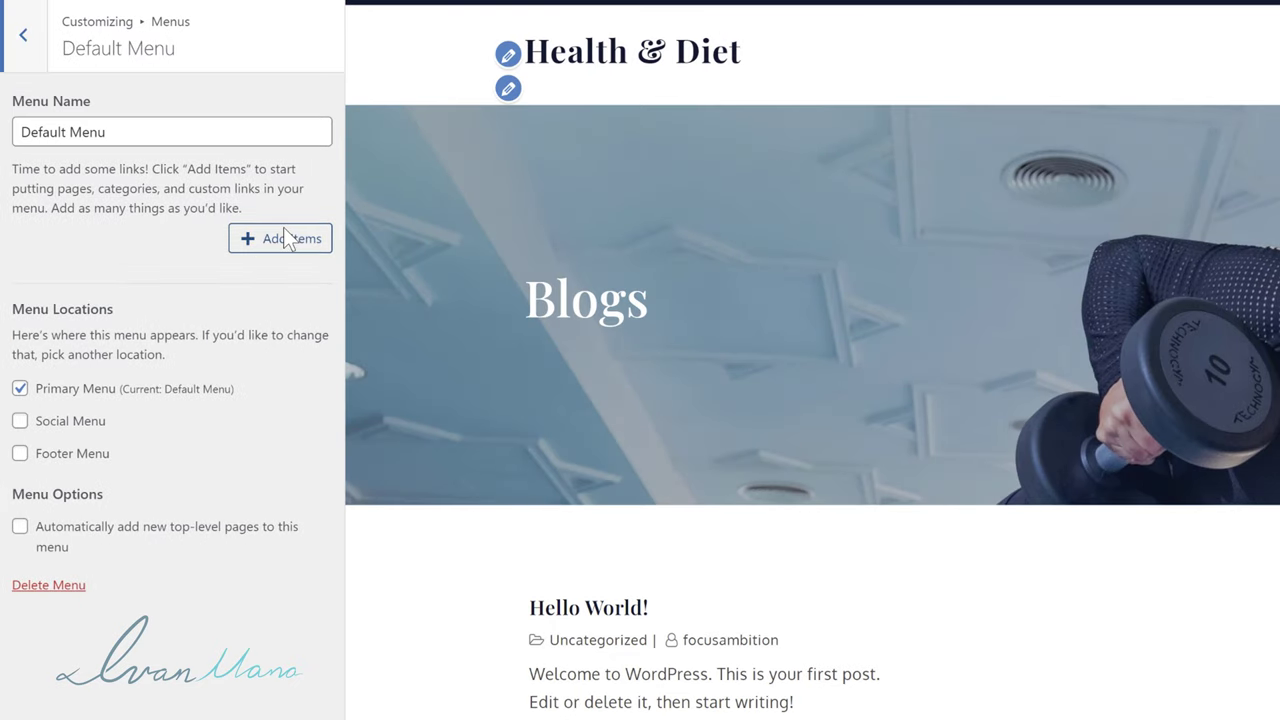
- Add Home to the menu, then create and add new Contact Us and About Me pages
{"action": "left_click", "coordinate": [257, 250]}
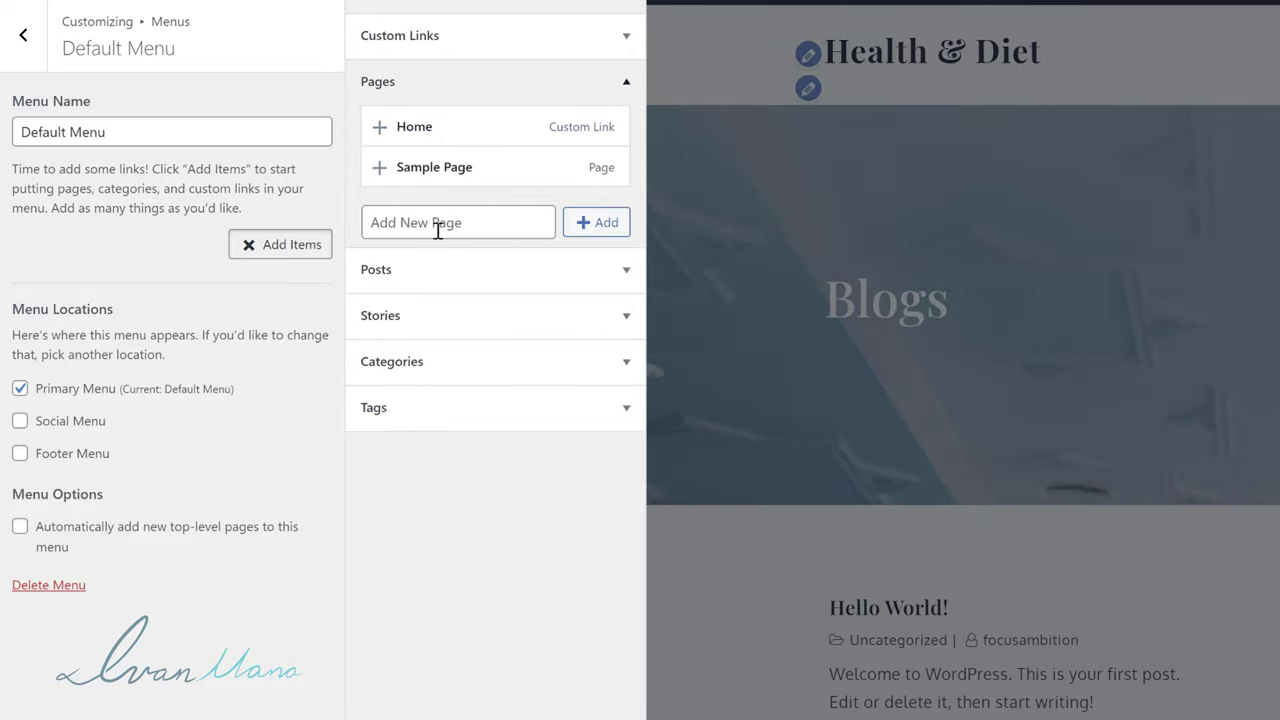
{"action": "left_click", "coordinate": [379, 139]}
{"action": "left_click", "coordinate": [382, 134]}
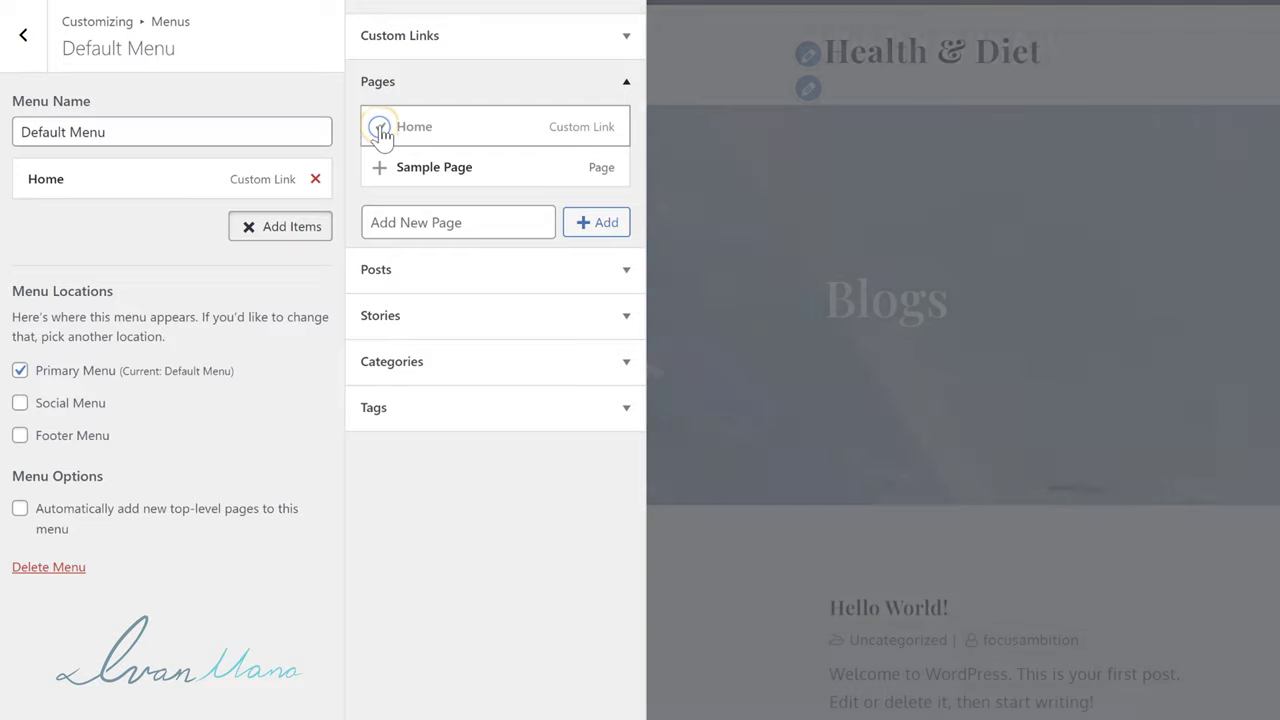
{"action": "left_click", "coordinate": [404, 220]}
{"action": "type", "text": "Contact Us"}
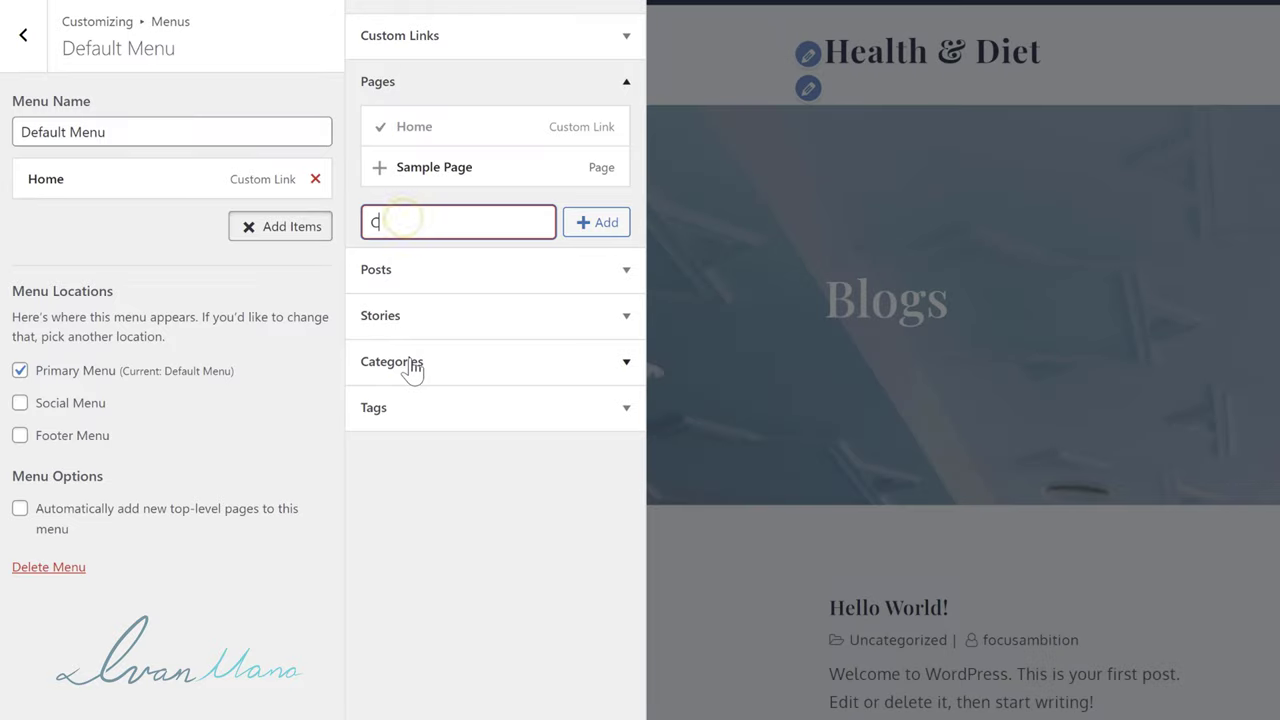
{"action": "left_click", "coordinate": [605, 224]}
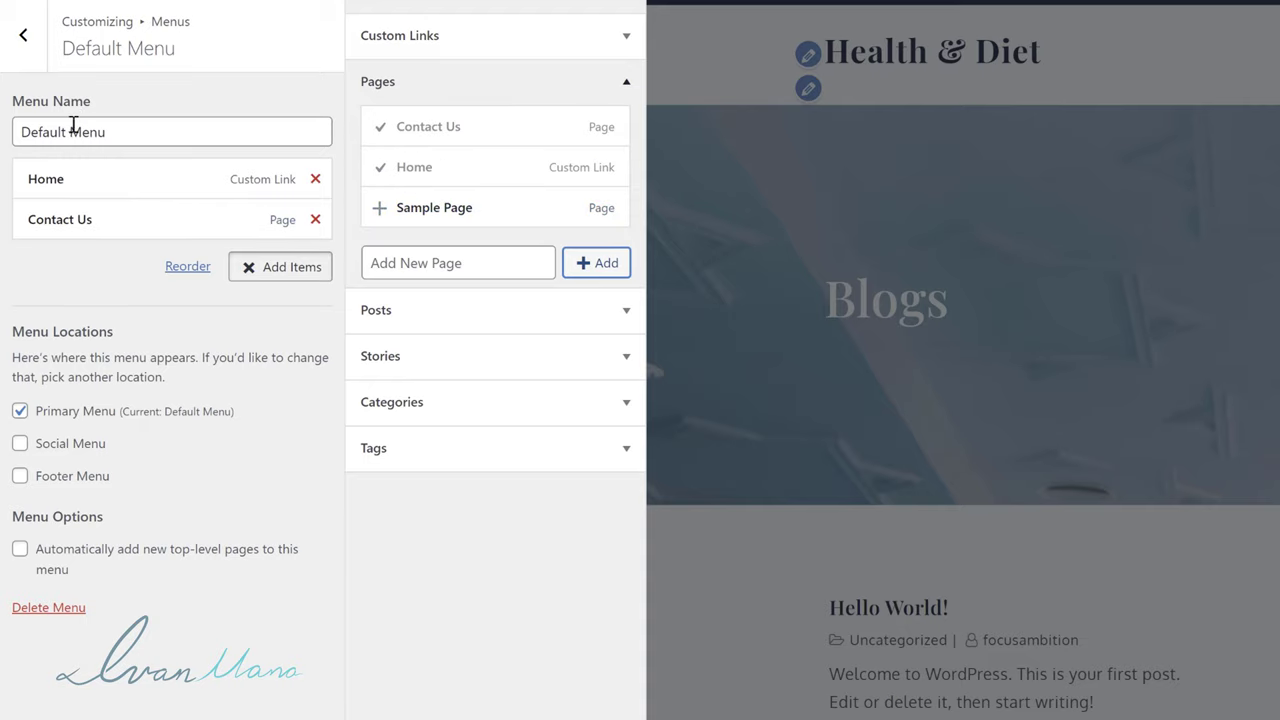
{"action": "left_click", "coordinate": [428, 250]}
{"action": "type", "text": "About Me"}
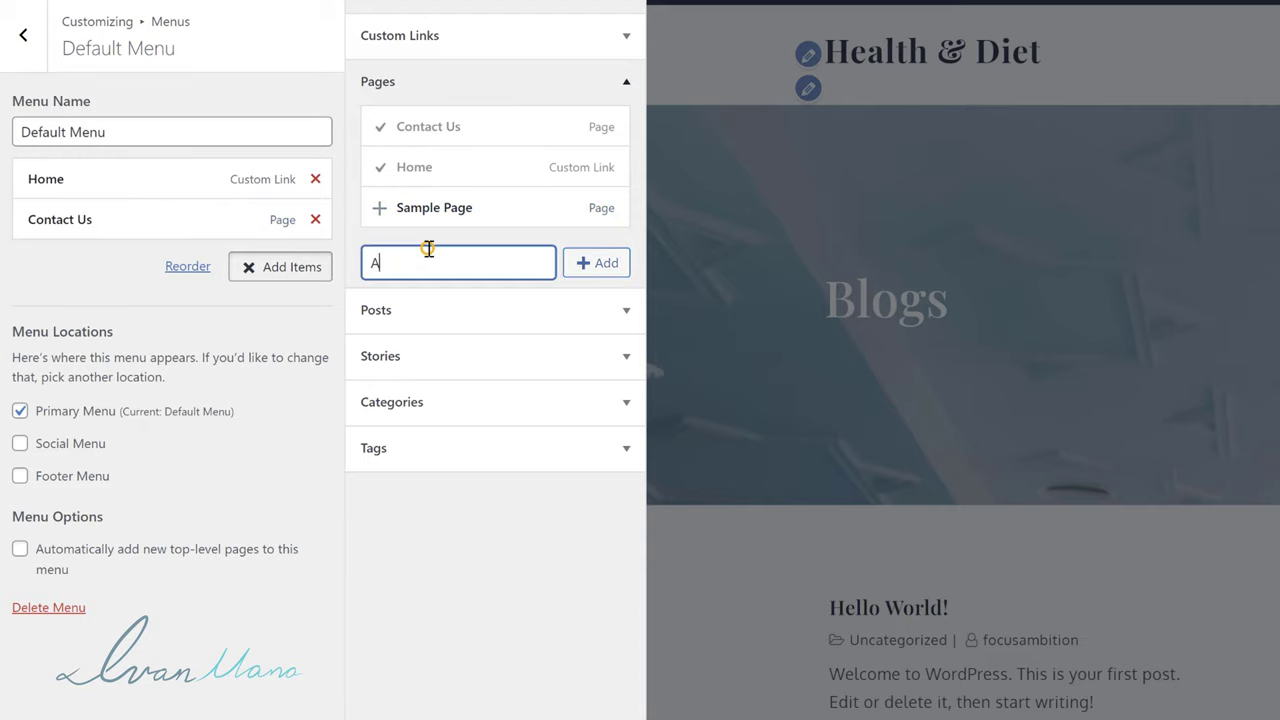
{"action": "left_click", "coordinate": [582, 266]}
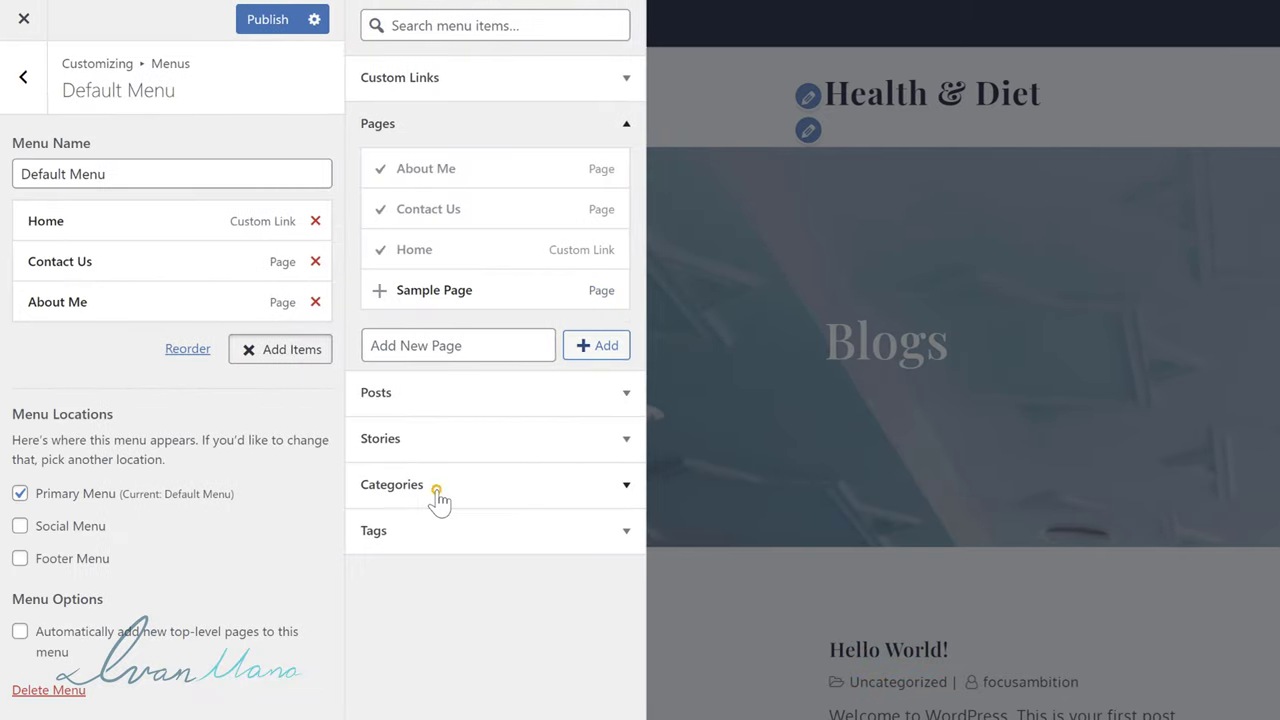
- Browse the Categories and Tags sections available for the menu, then collapse Tags
{"action": "left_click", "coordinate": [437, 490]}
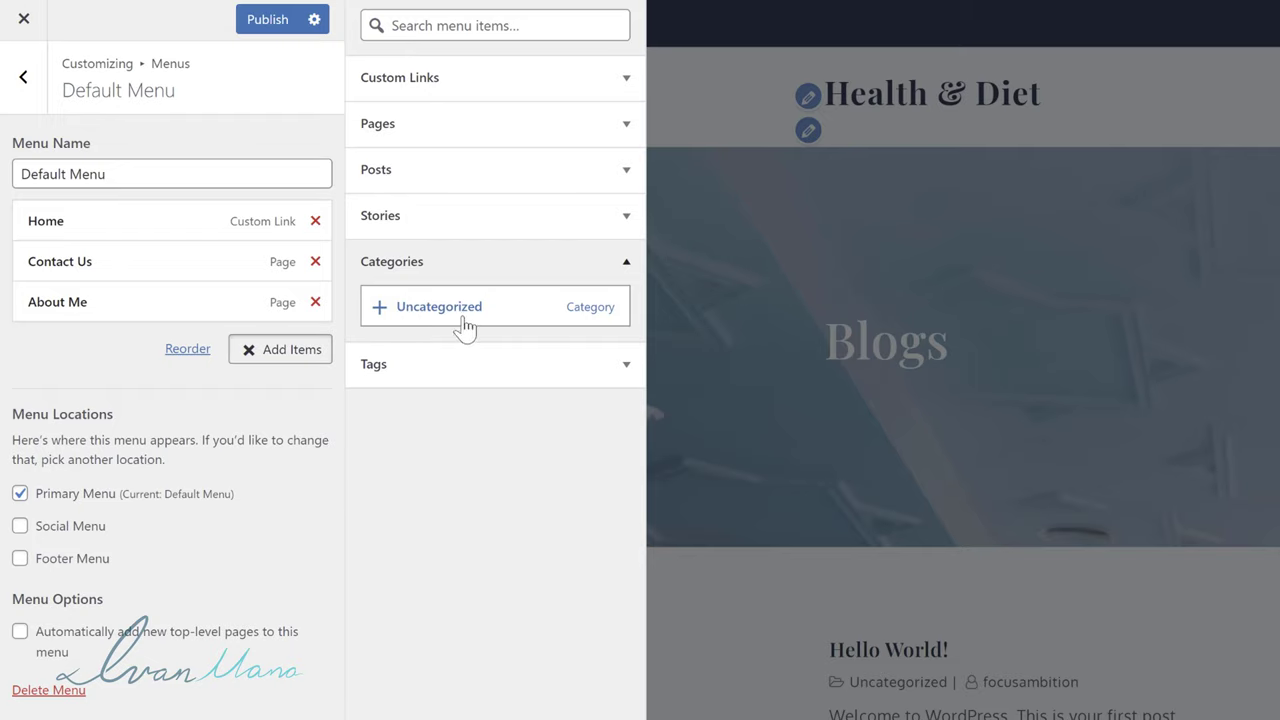
{"action": "left_click", "coordinate": [432, 368]}
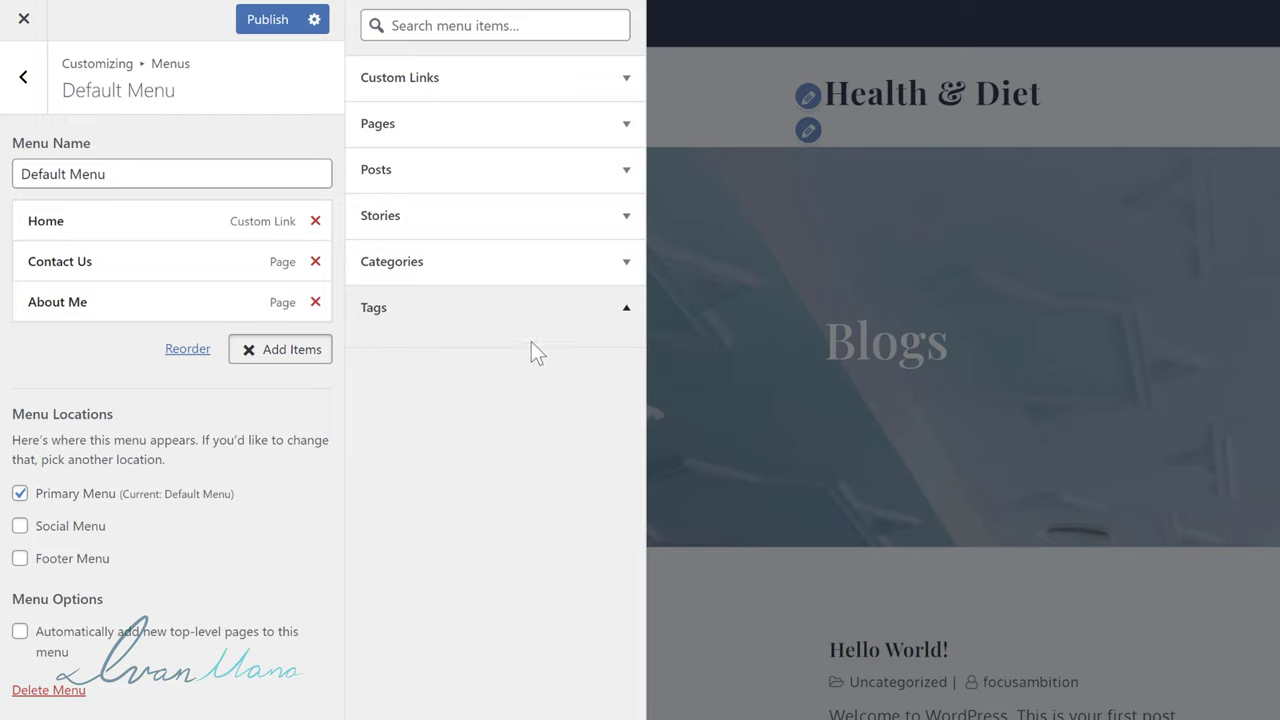
{"action": "left_click", "coordinate": [463, 310]}
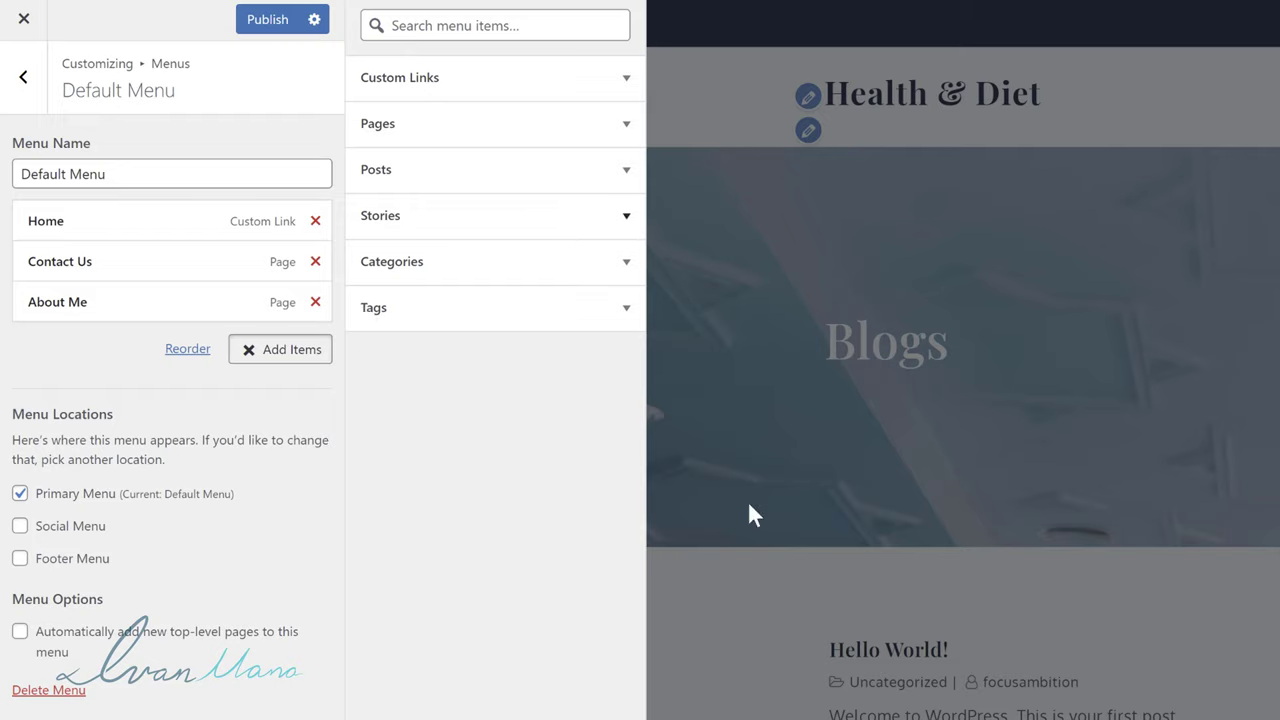
- Publish the menu and test its Home link in the live preview
{"action": "left_click", "coordinate": [266, 19]}
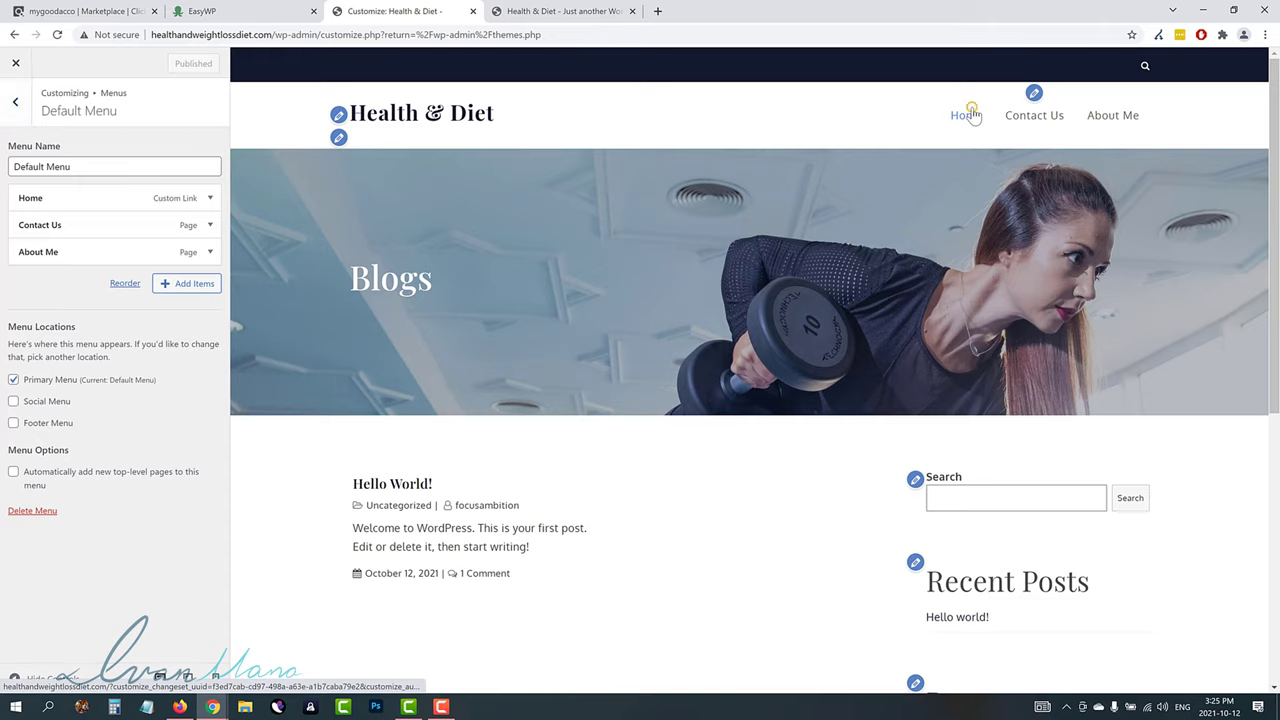
{"action": "left_click", "coordinate": [968, 115]}
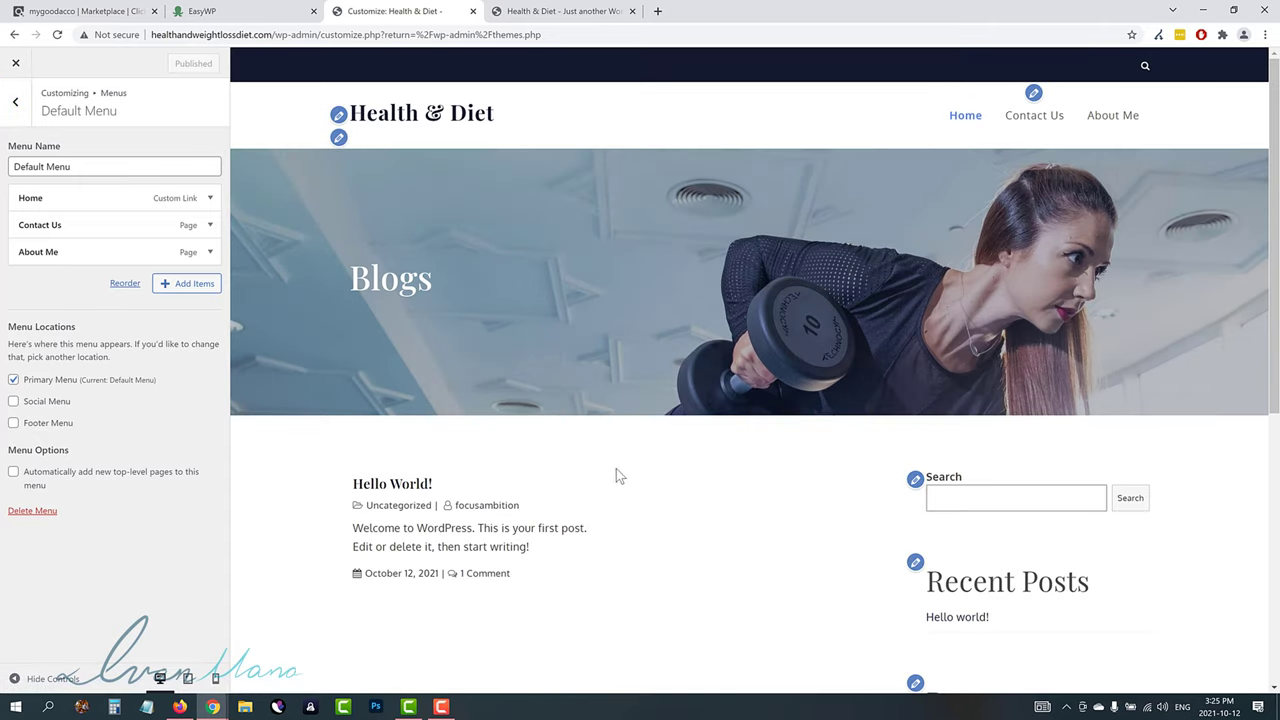
{"action": "scroll", "coordinate": [618, 476], "scroll_direction": "down", "scroll_amount": 3}
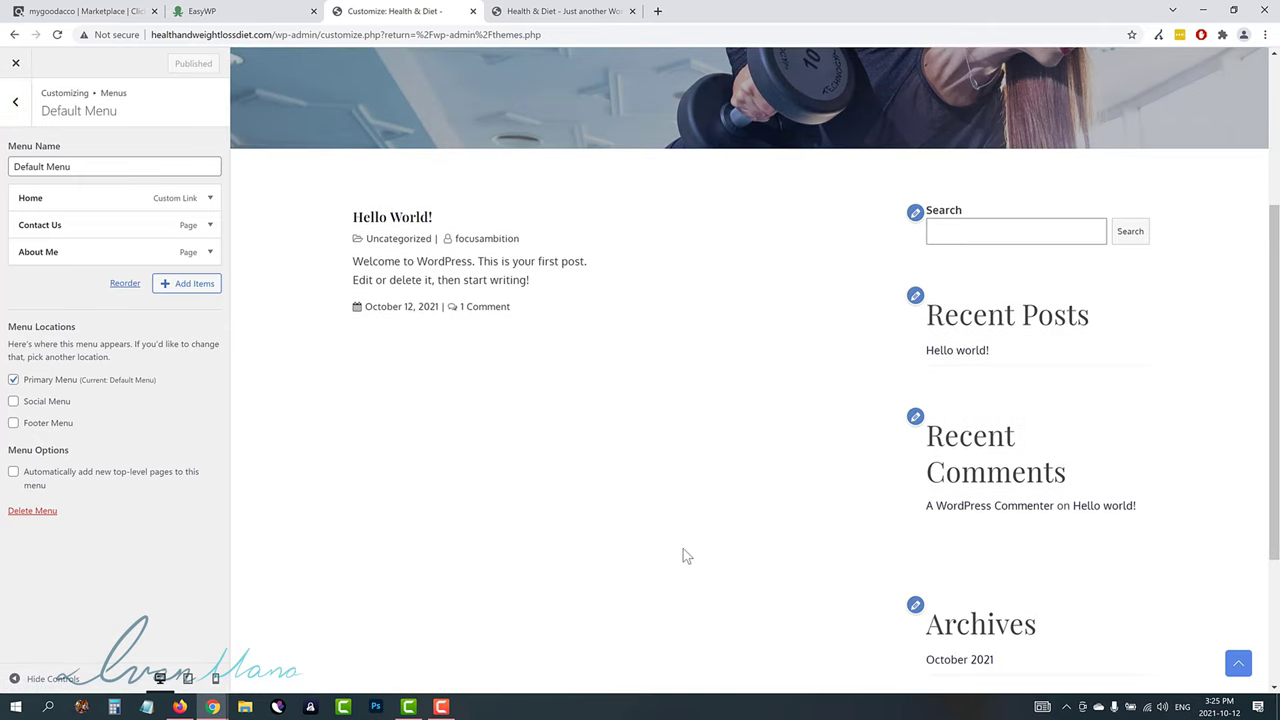
{"action": "scroll", "coordinate": [685, 520], "scroll_direction": "up", "scroll_amount": 3}
- Check the Contact Us and About Me menu links, then close the Customizer
{"action": "left_click", "coordinate": [1036, 116]}
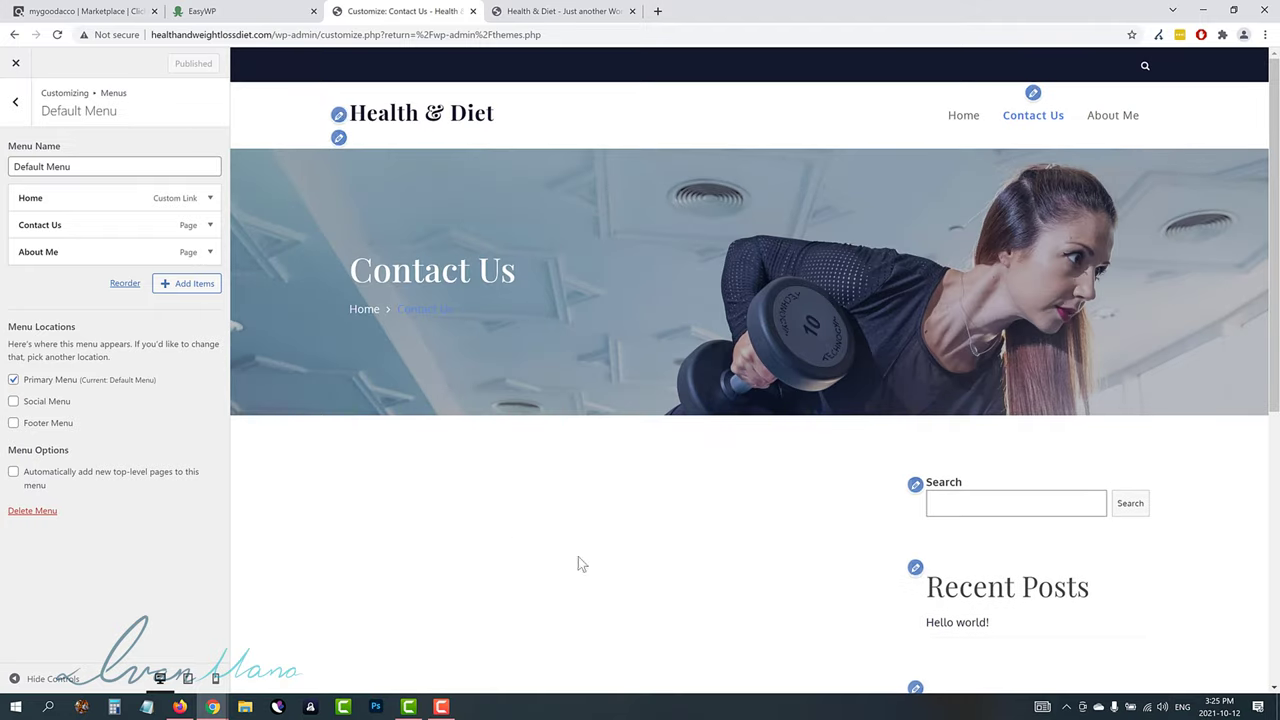
{"action": "left_click", "coordinate": [1112, 116]}
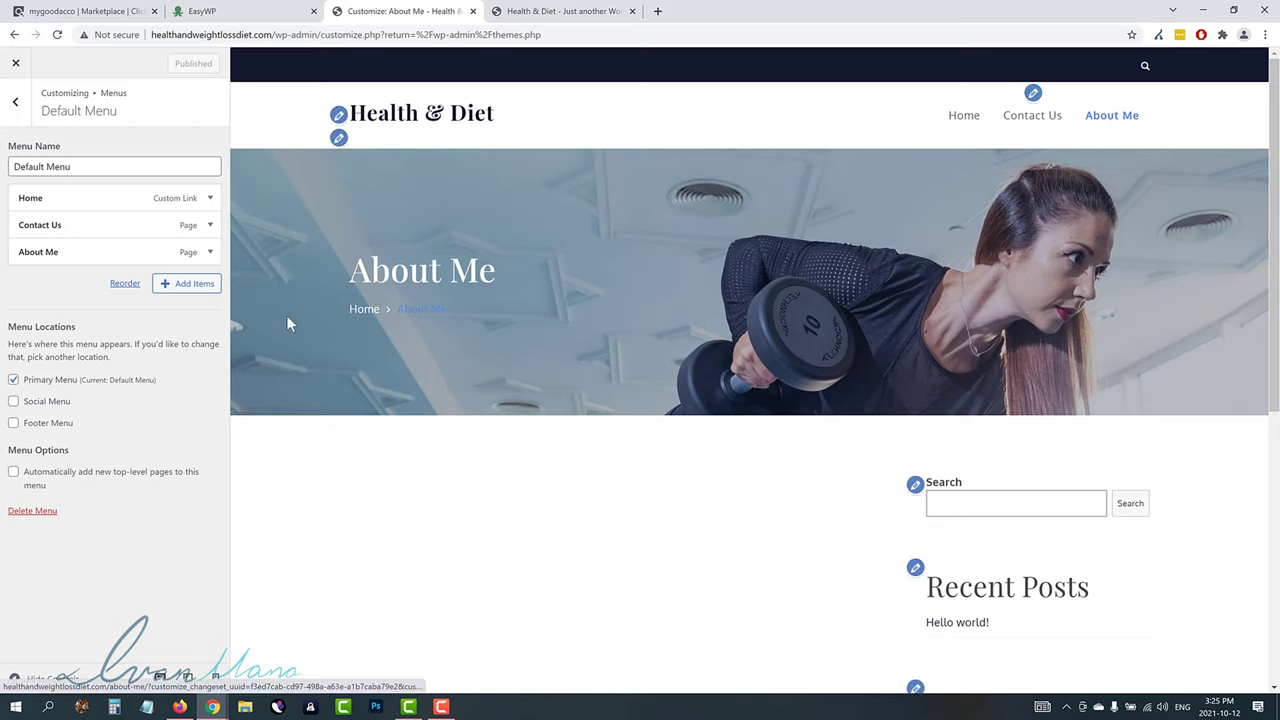
{"action": "left_click", "coordinate": [17, 104]}
{"action": "left_click", "coordinate": [15, 63]}
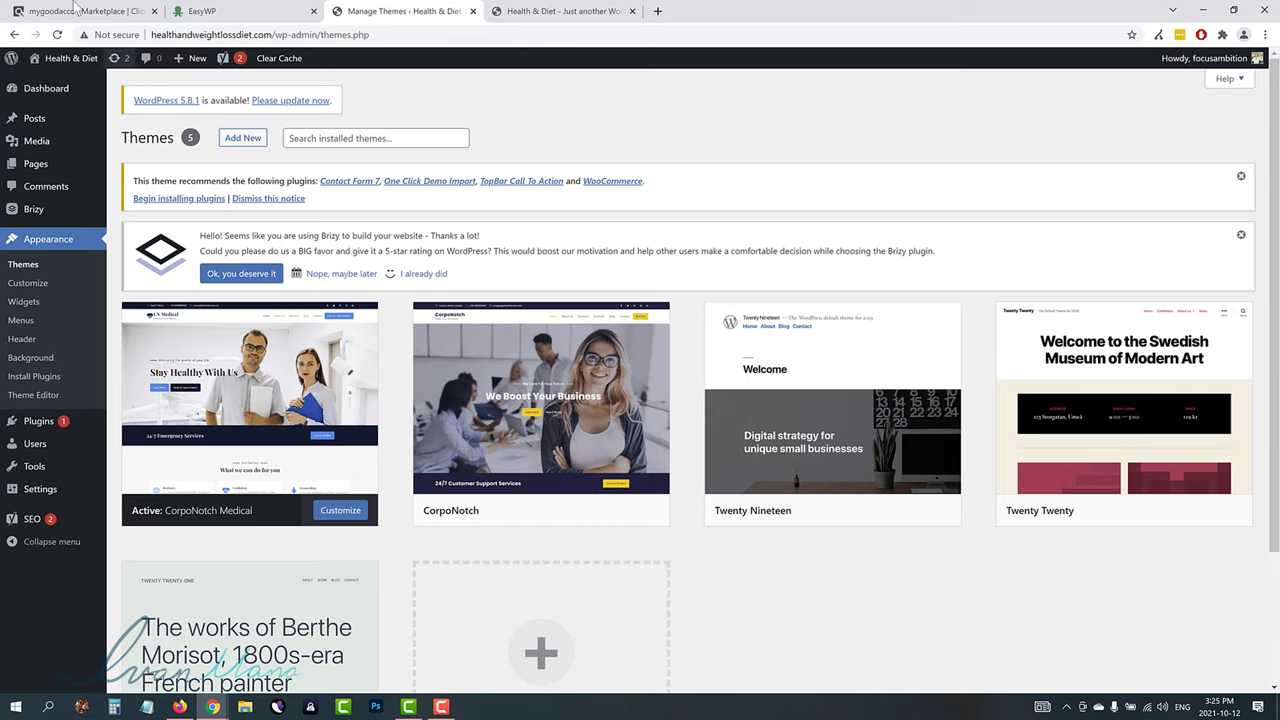
- Open the About Me page from All Pages and dismiss the block editor welcome guide
{"action": "mouse_move", "coordinate": [255, 434]}
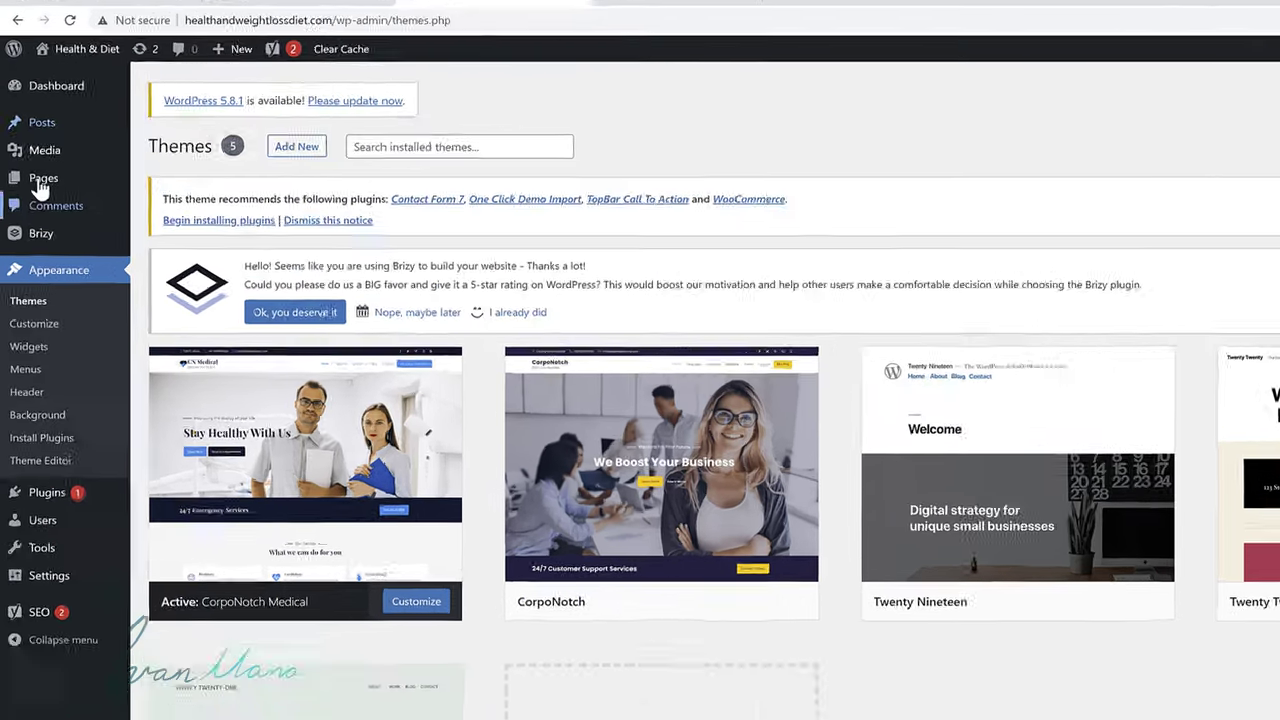
{"action": "mouse_move", "coordinate": [40, 165]}
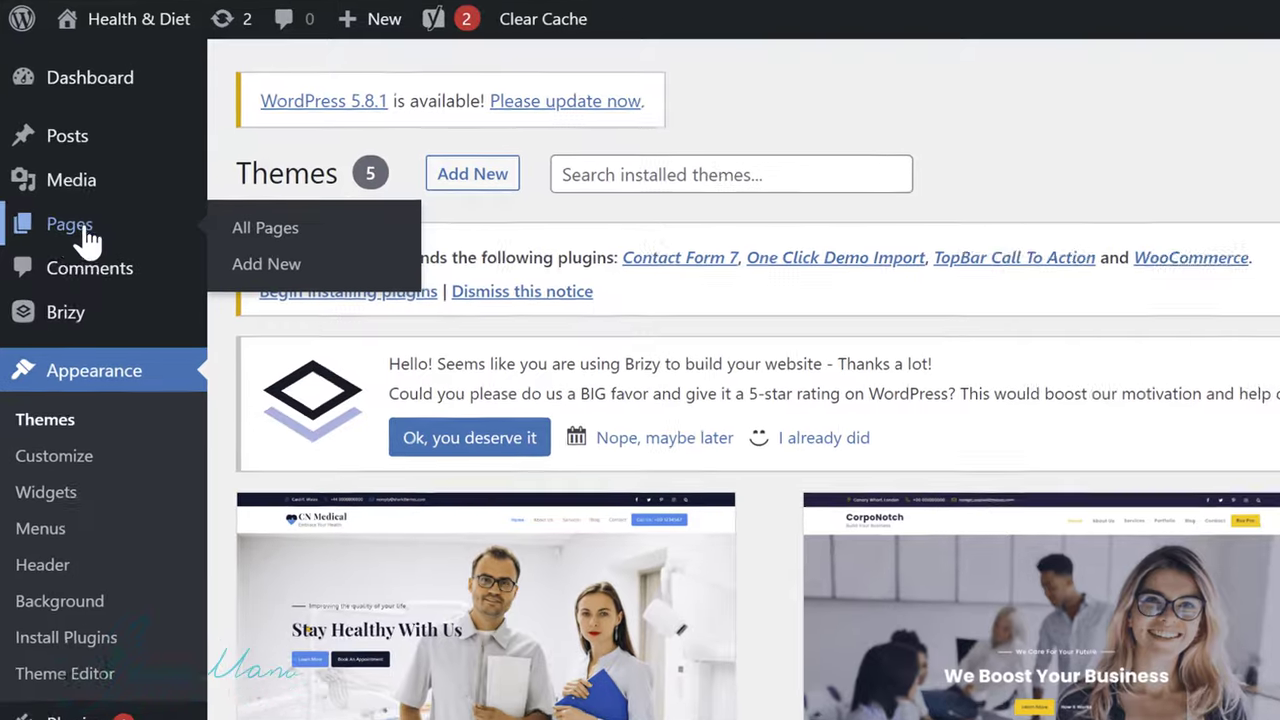
{"action": "left_click", "coordinate": [132, 164]}
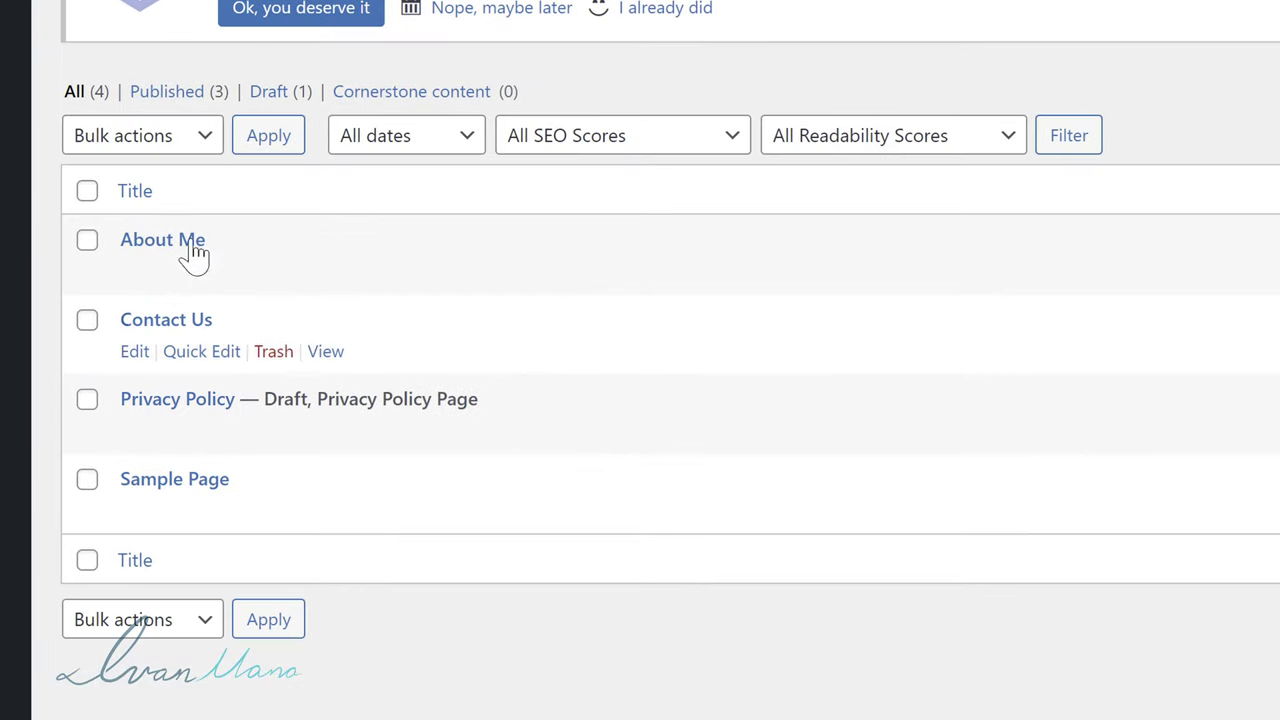
{"action": "left_click", "coordinate": [137, 273]}
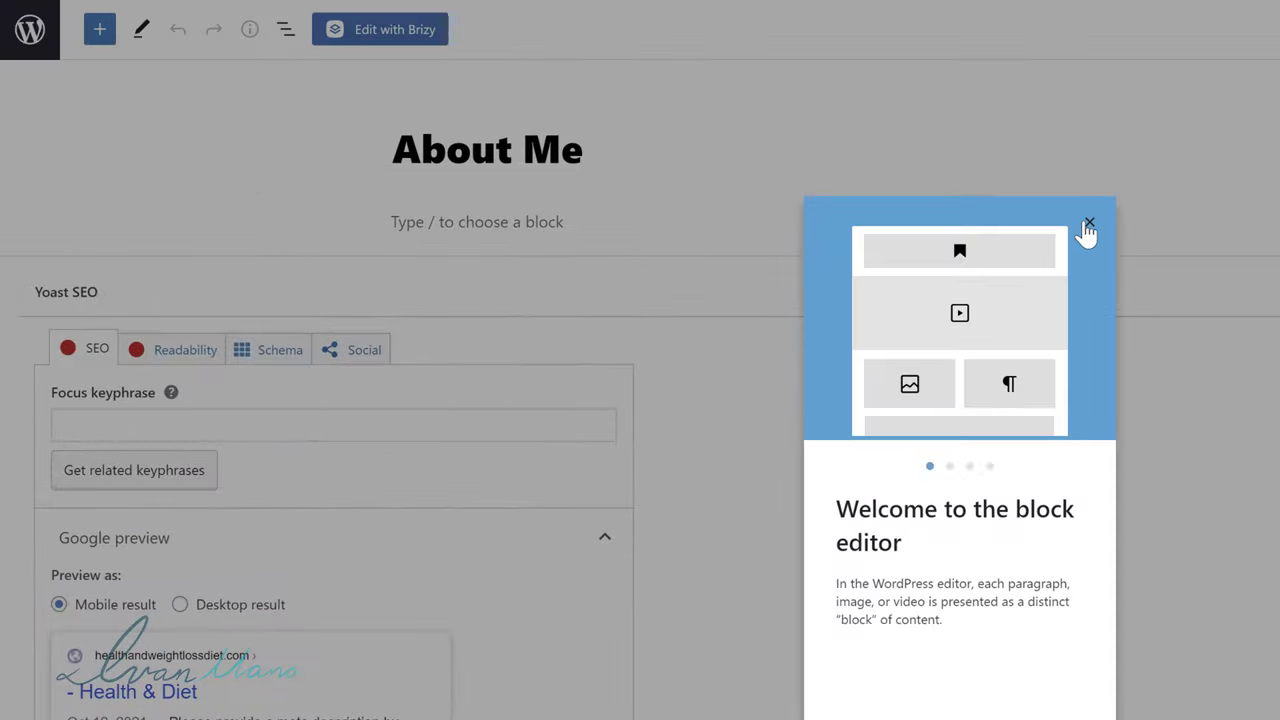
{"action": "left_click", "coordinate": [1088, 224]}
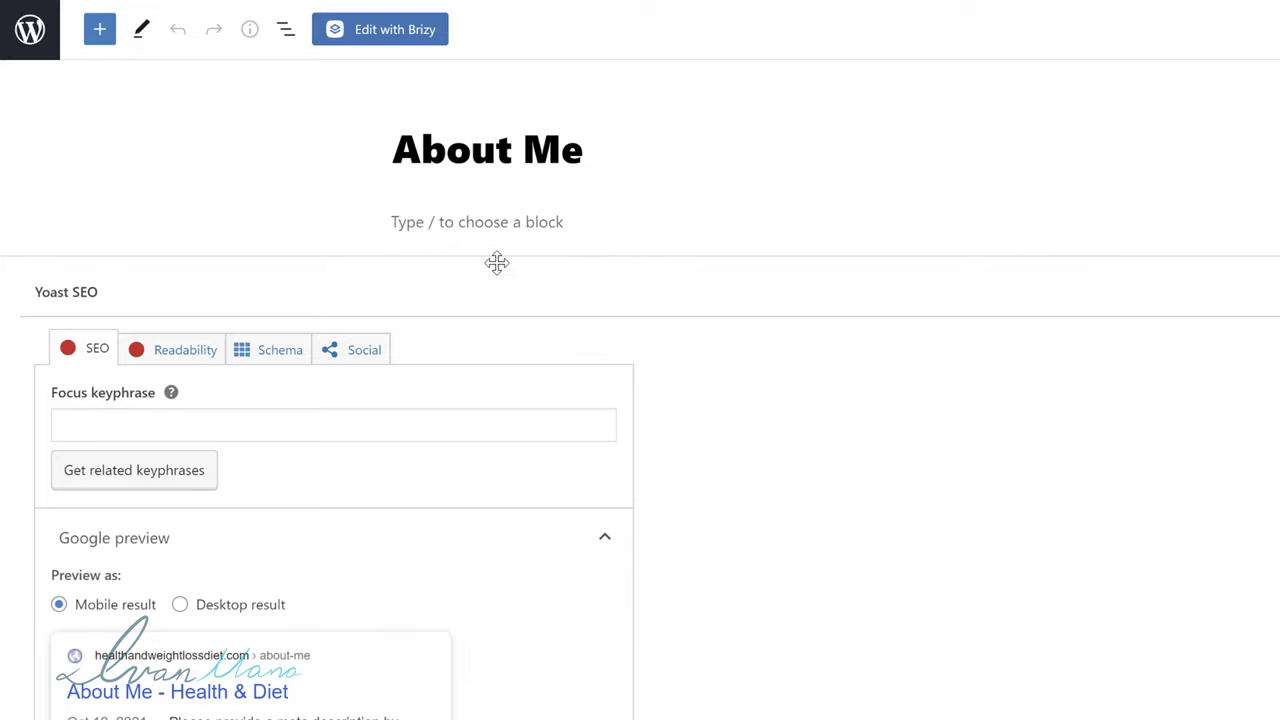
{"action": "left_click", "coordinate": [453, 213]}
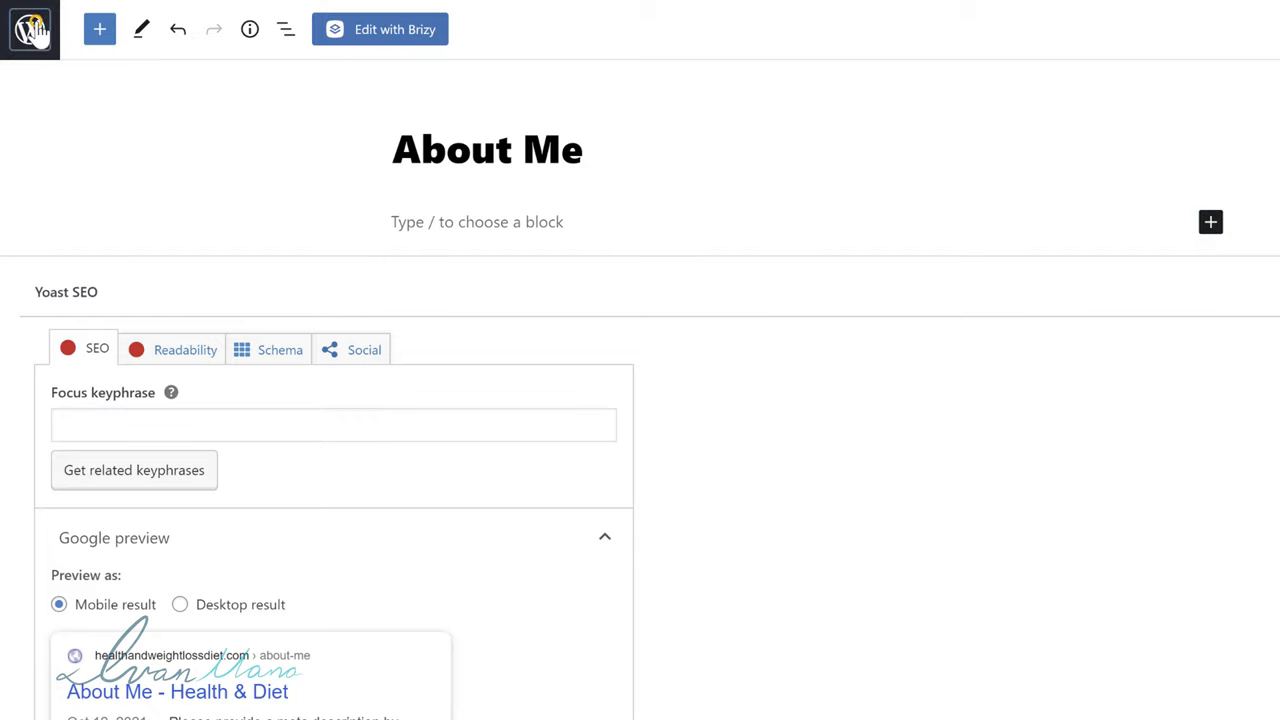
- Leave the About Me editor without saving and return to the Pages list
{"action": "left_click", "coordinate": [34, 30]}
{"action": "left_click", "coordinate": [1070, 94]}
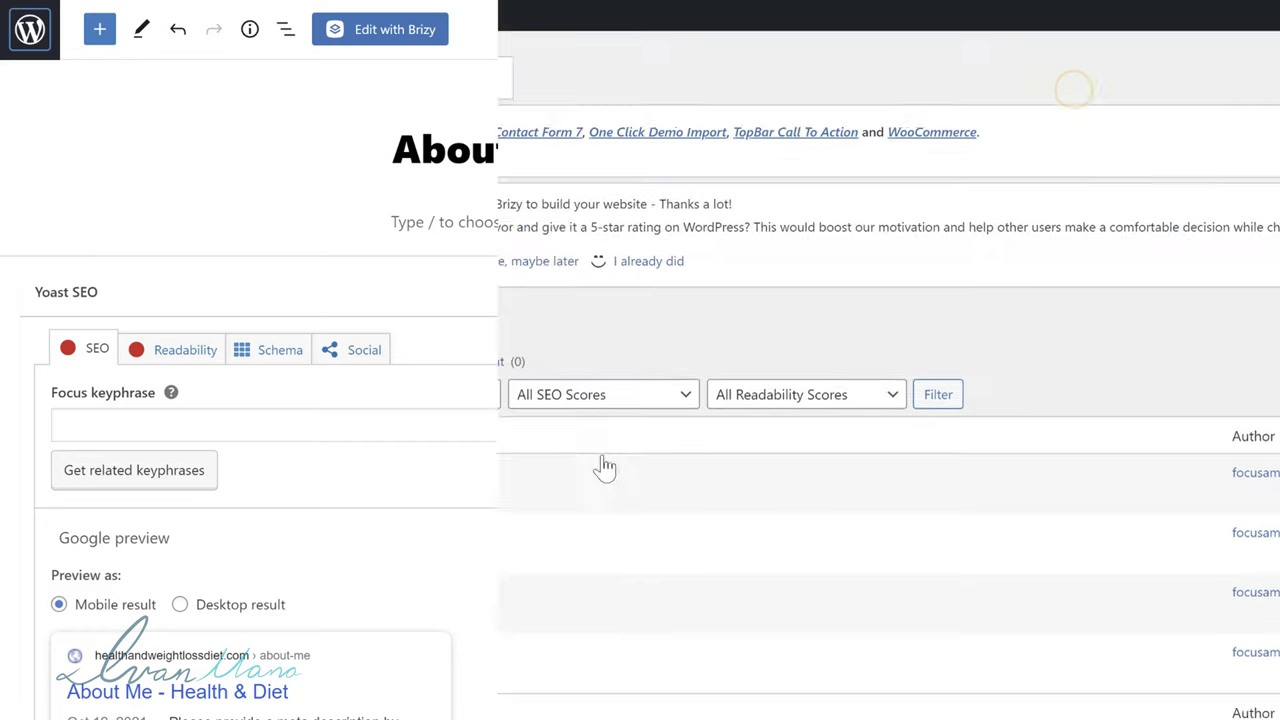
{"action": "scroll", "coordinate": [495, 423], "scroll_direction": "down", "scroll_amount": 1}
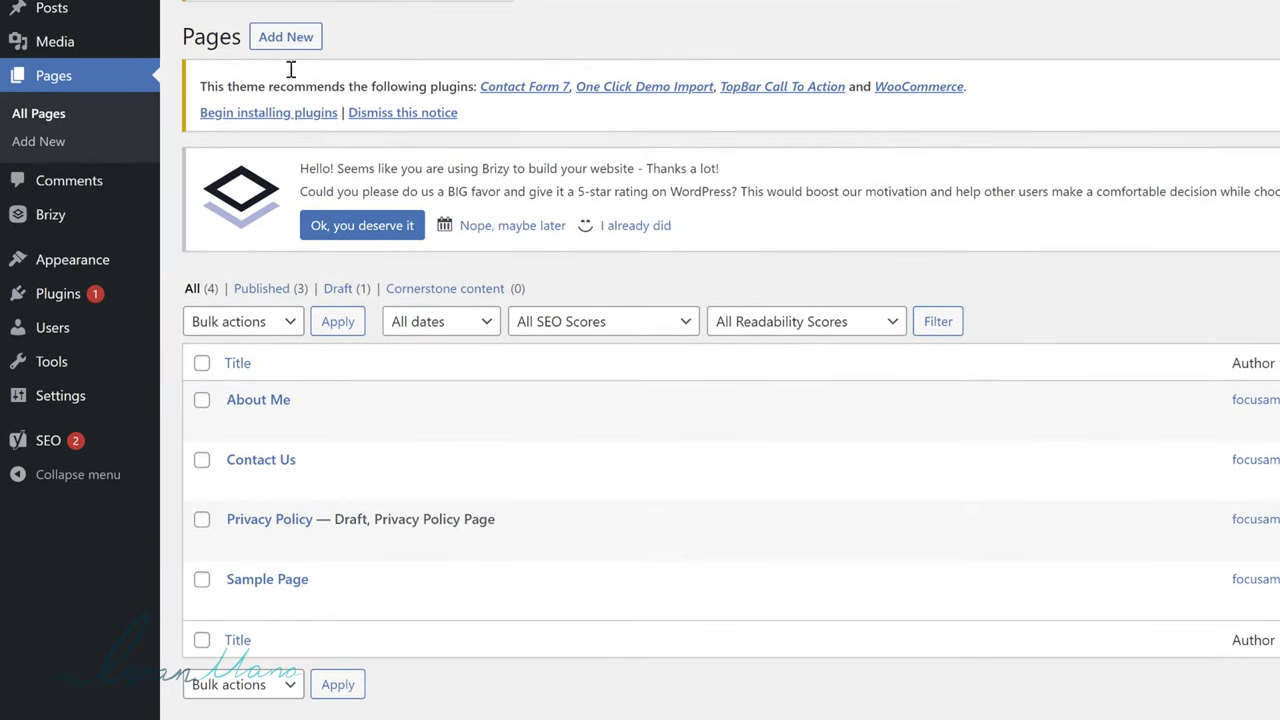
{"action": "left_click", "coordinate": [290, 37]}
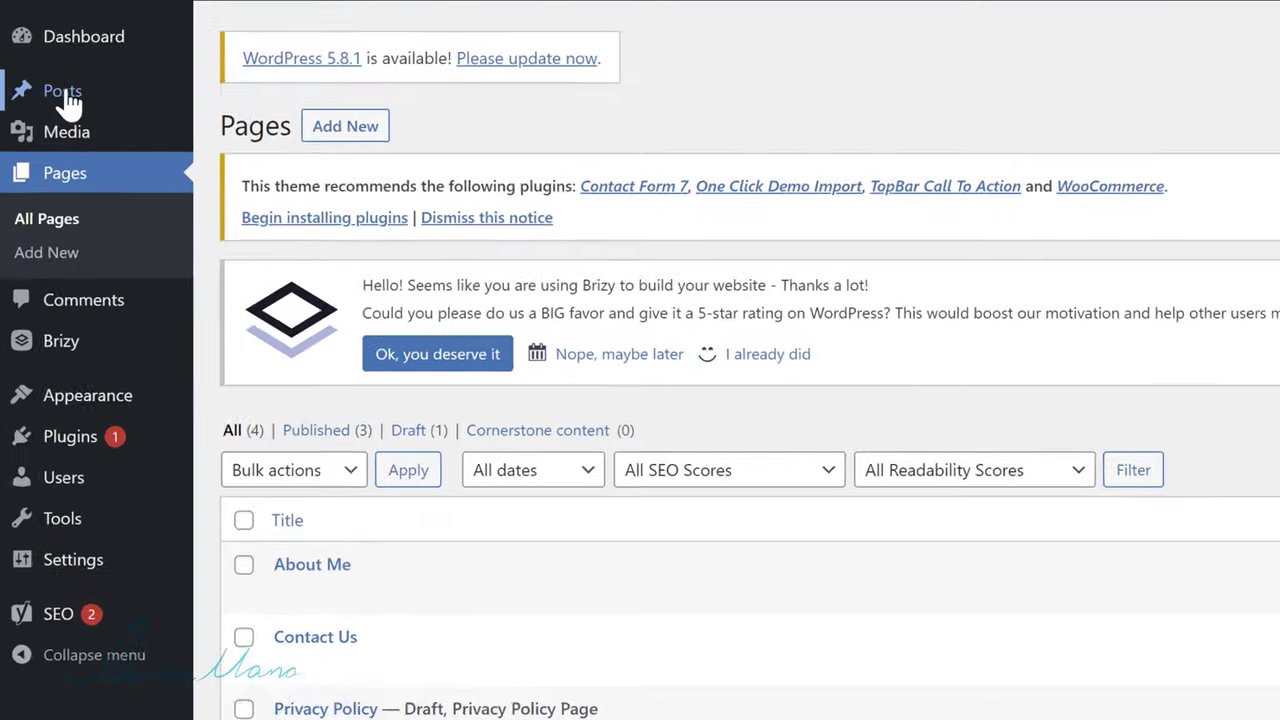
{"action": "mouse_move", "coordinate": [78, 16]}
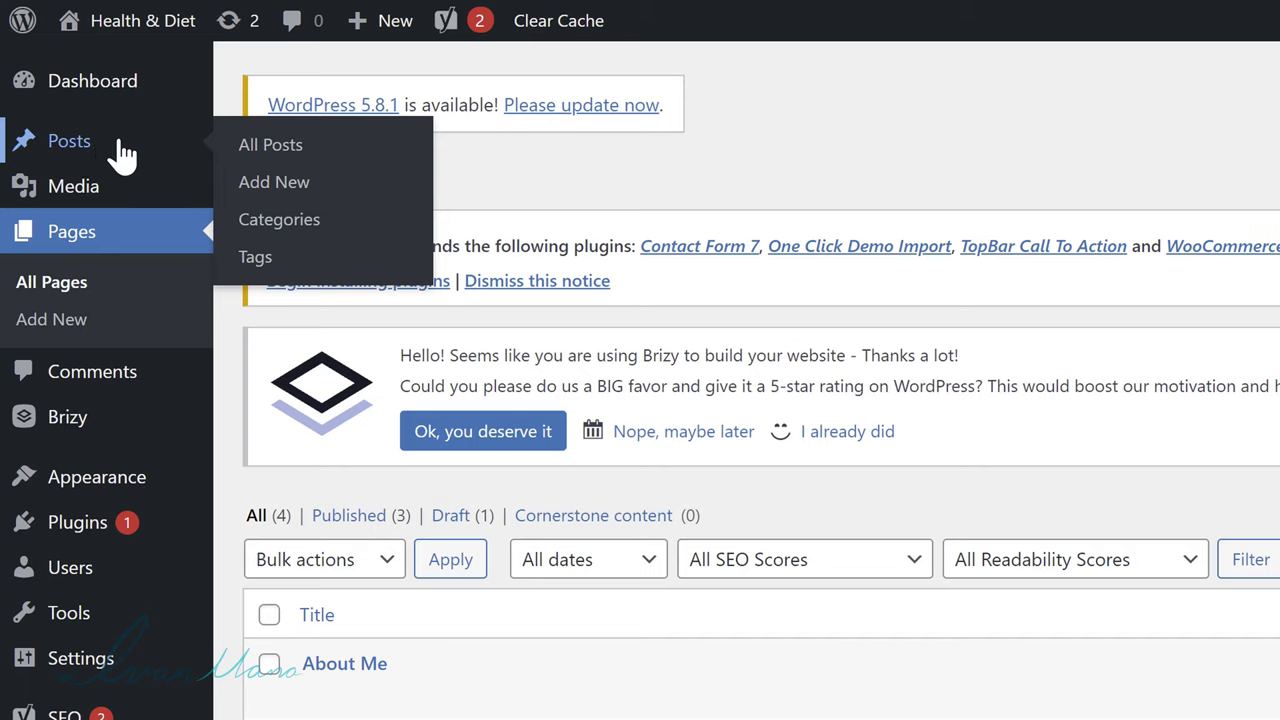
- Move the Hello world! post to the Trash, then switch to the ClickBank Marketplace tab
{"action": "left_click", "coordinate": [118, 150]}
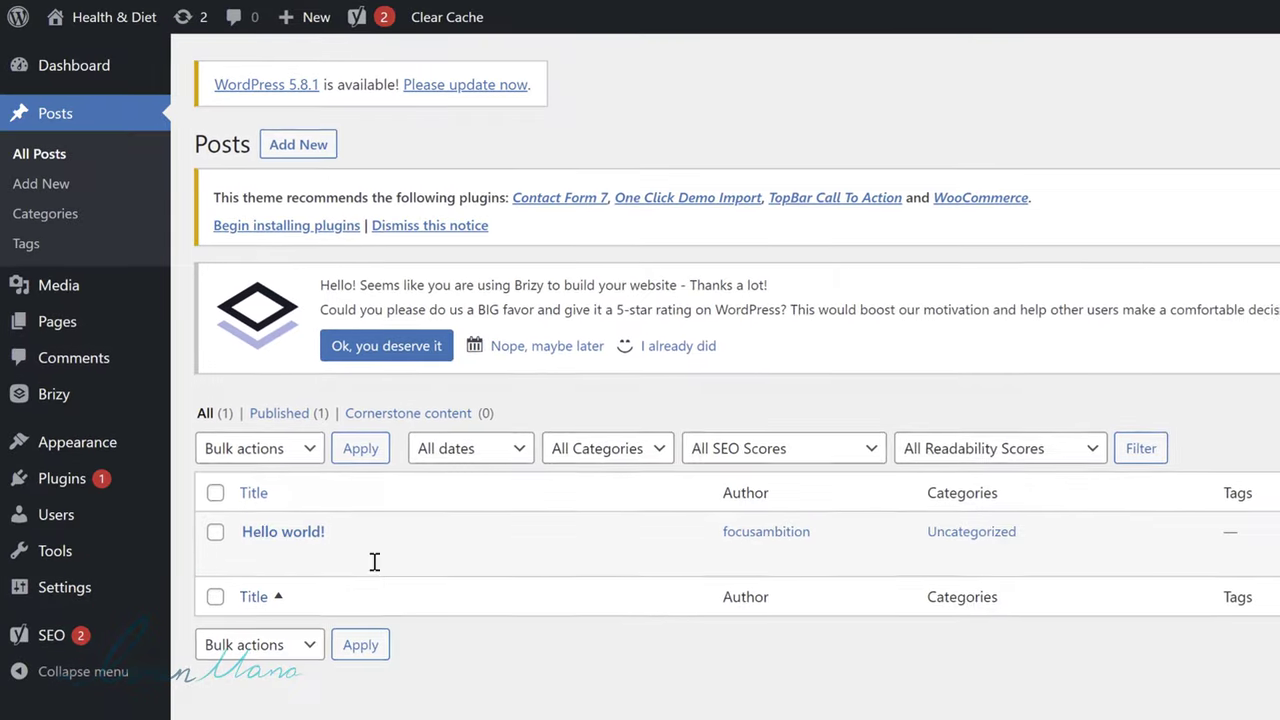
{"action": "mouse_move", "coordinate": [265, 553]}
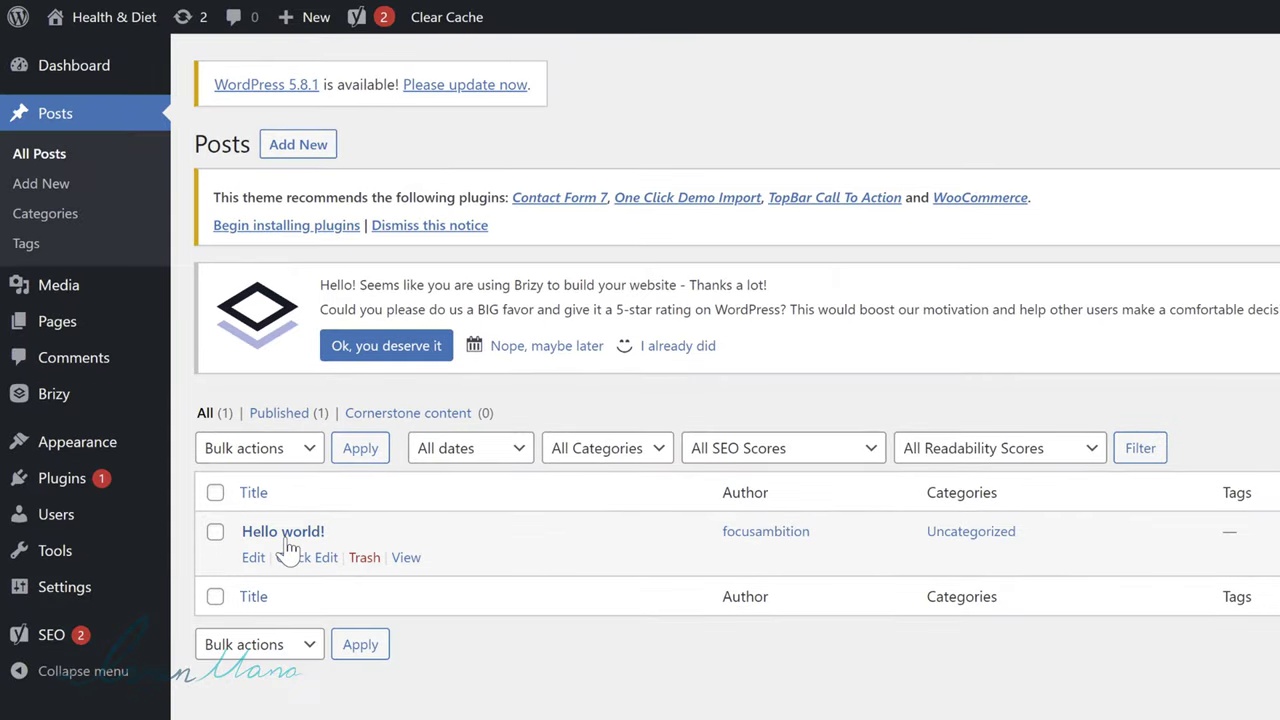
{"action": "left_click", "coordinate": [364, 558]}
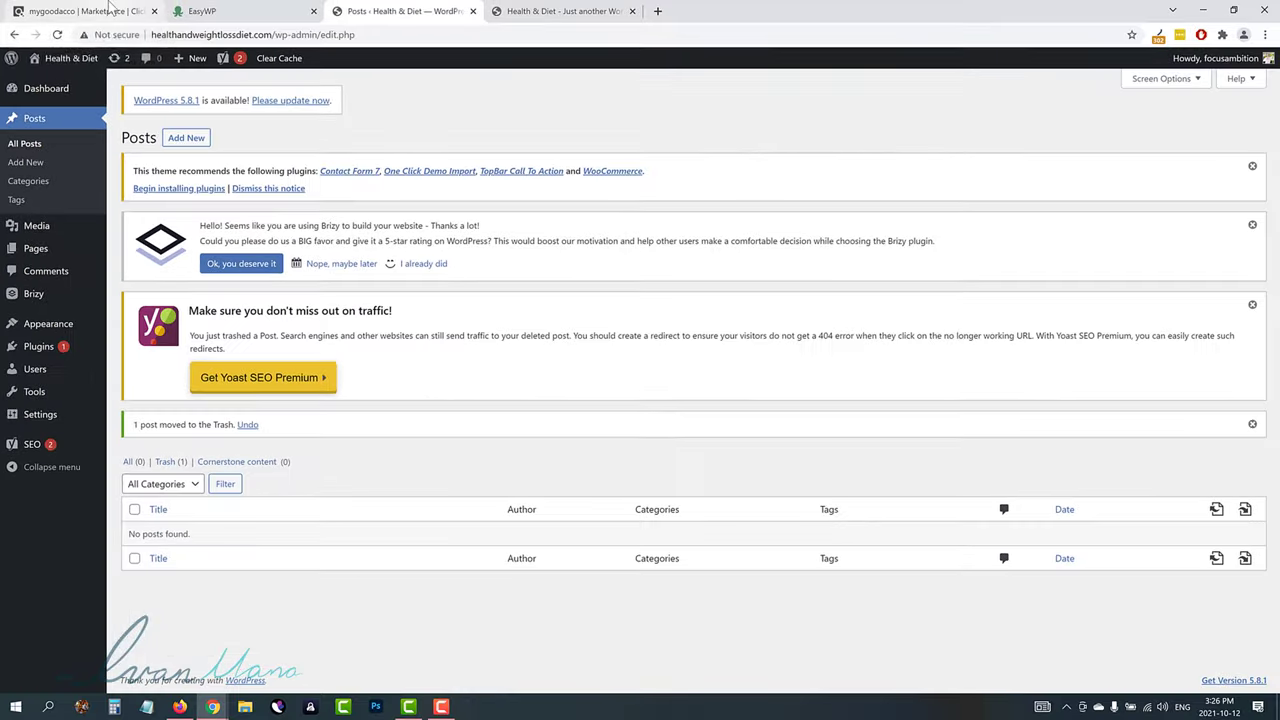
{"action": "left_click", "coordinate": [80, 11]}
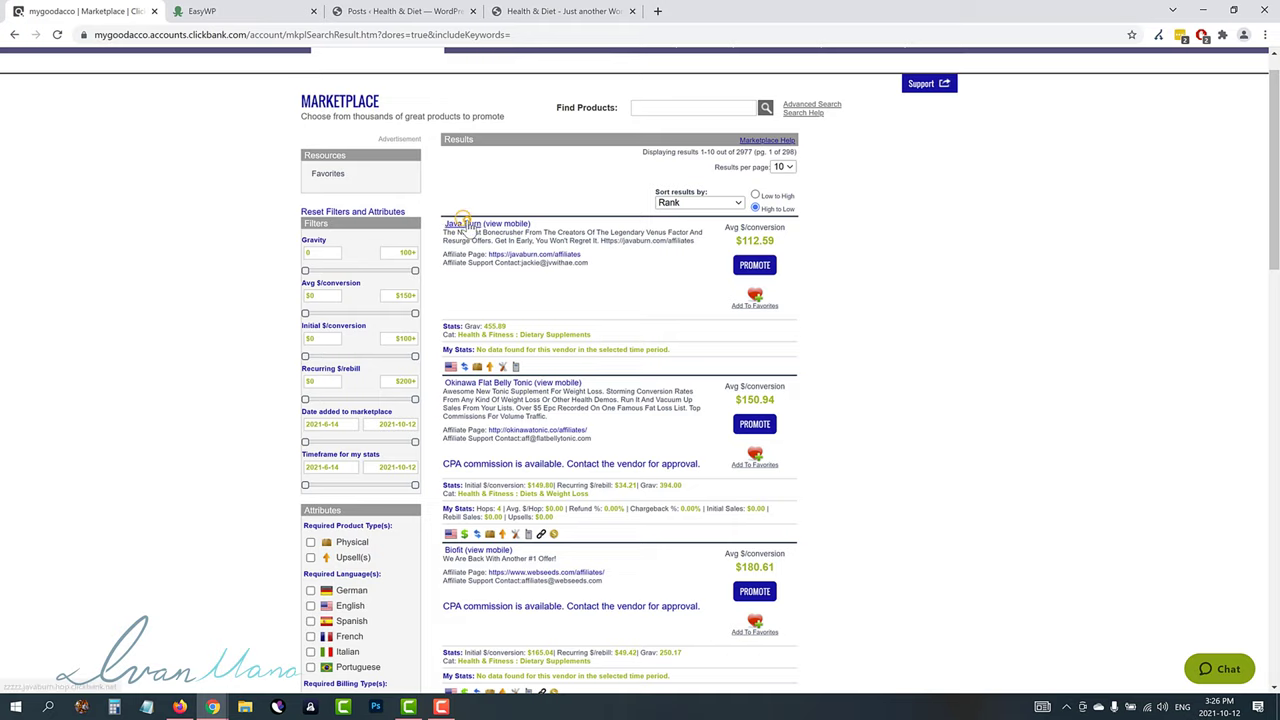
{"action": "left_click", "coordinate": [460, 222]}
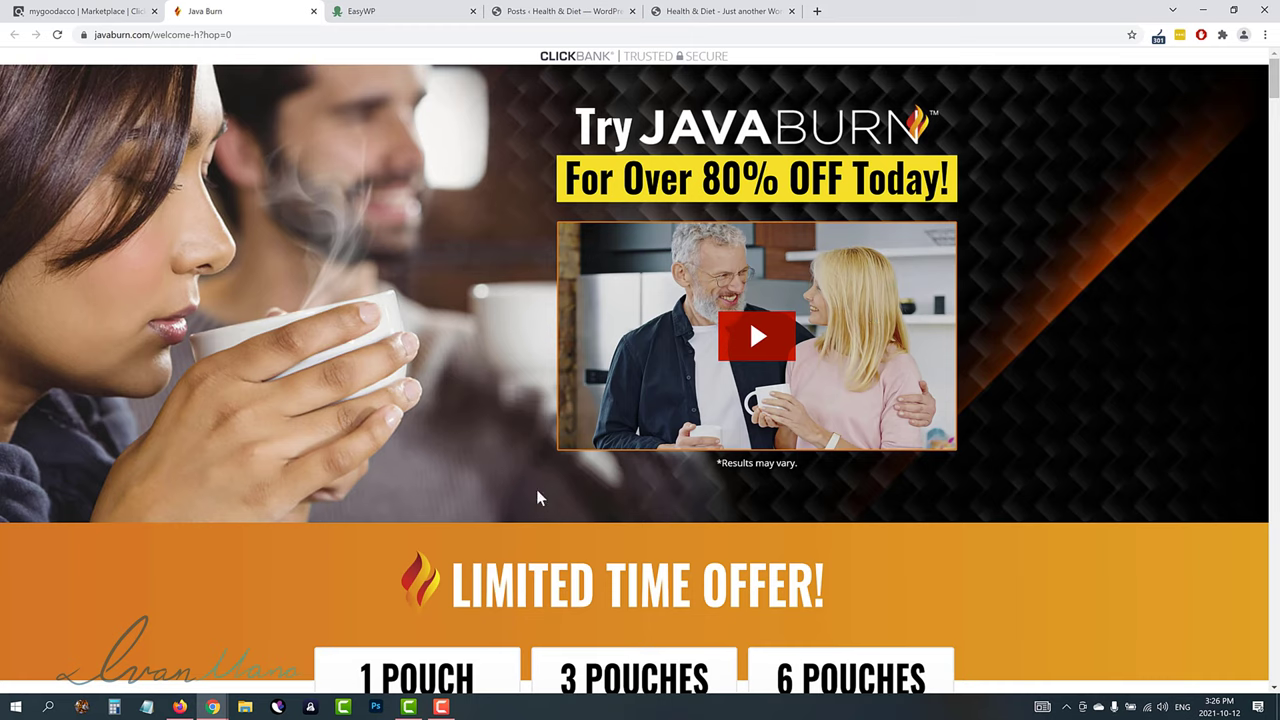
{"action": "scroll", "coordinate": [506, 439], "scroll_direction": "down", "scroll_amount": 2}
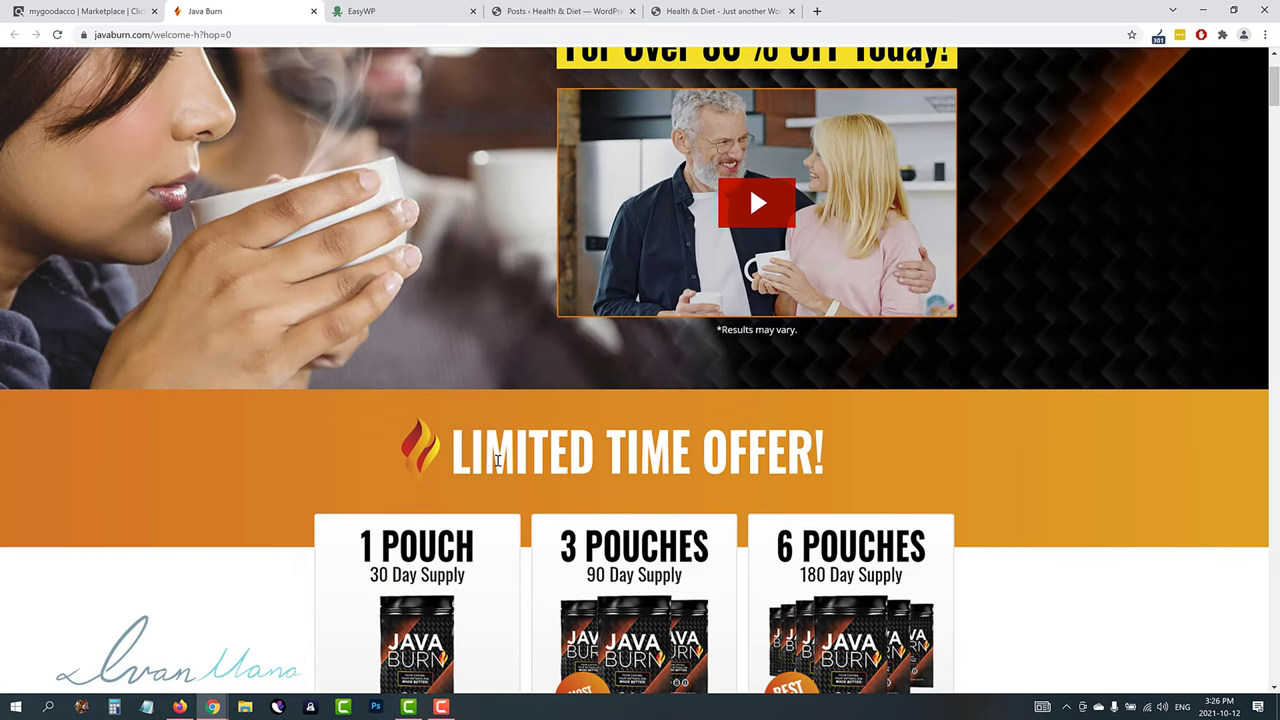
{"action": "scroll", "coordinate": [563, 507], "scroll_direction": "up", "scroll_amount": 2}
{"action": "scroll", "coordinate": [555, 500], "scroll_direction": "down", "scroll_amount": 3}
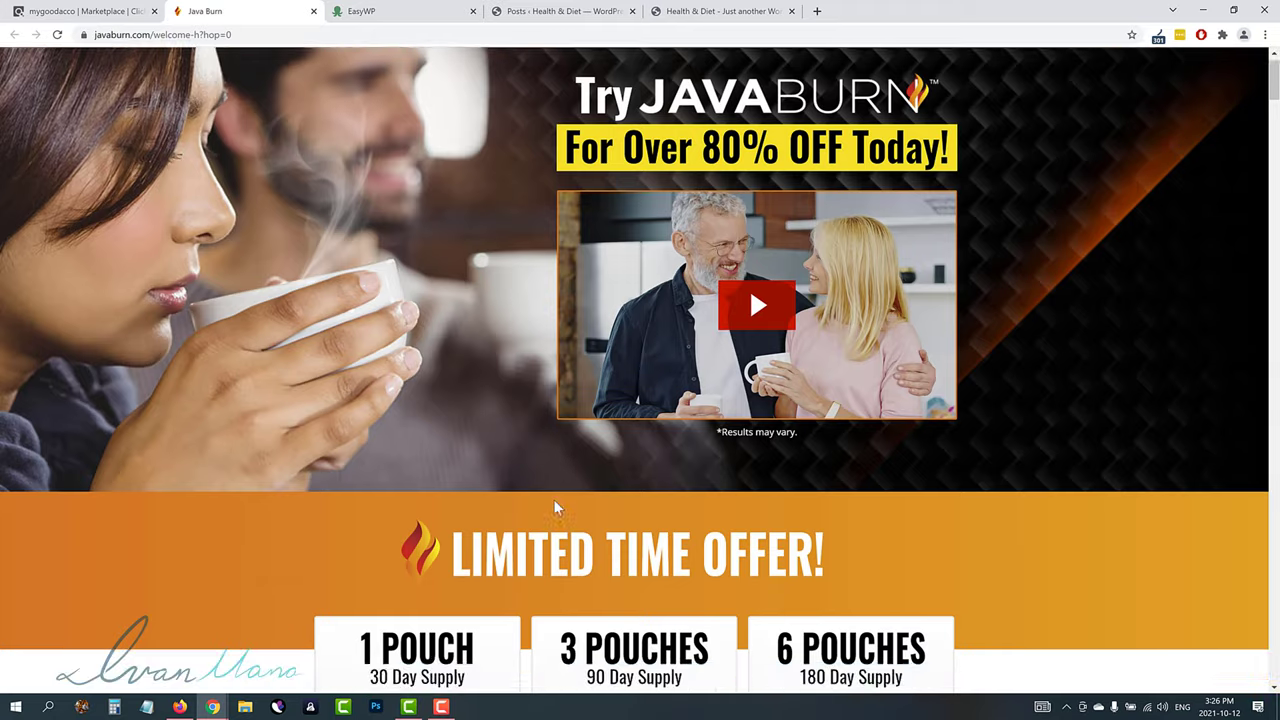
{"action": "scroll", "coordinate": [554, 500], "scroll_direction": "up", "scroll_amount": 3}
{"action": "scroll", "coordinate": [487, 460], "scroll_direction": "down", "scroll_amount": 15}
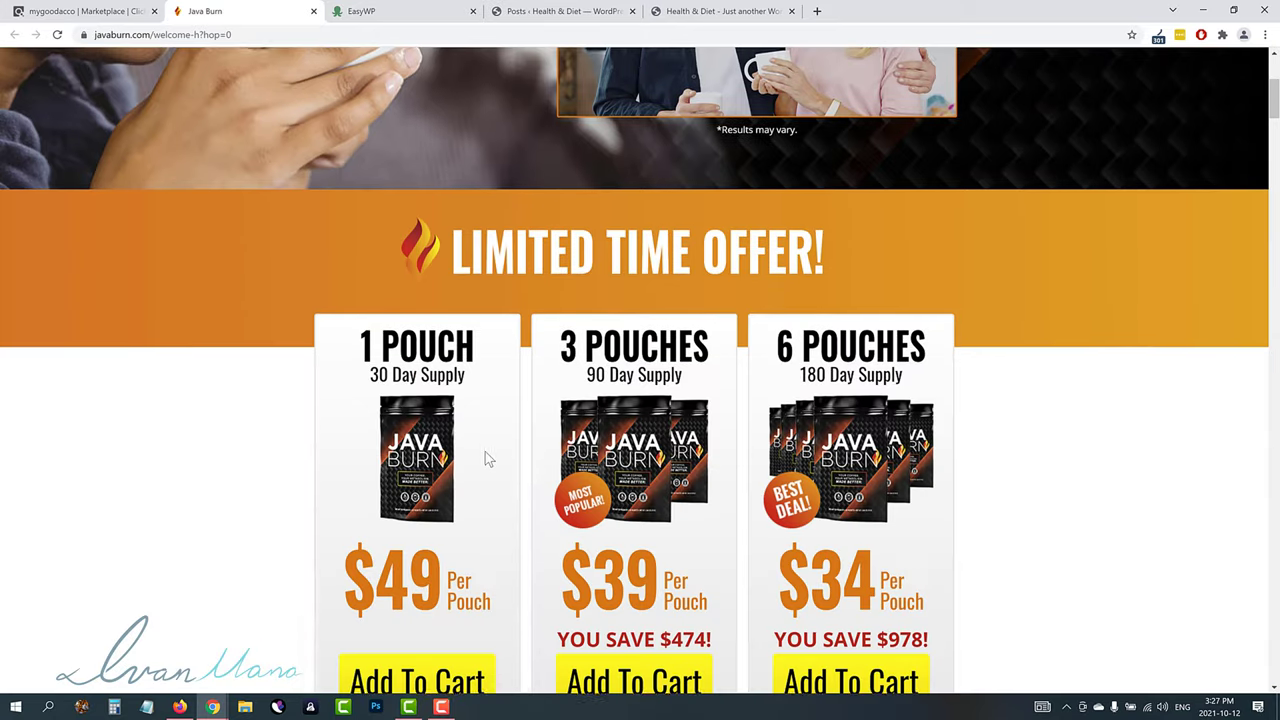
{"action": "scroll", "coordinate": [472, 458], "scroll_direction": "down", "scroll_amount": 5}
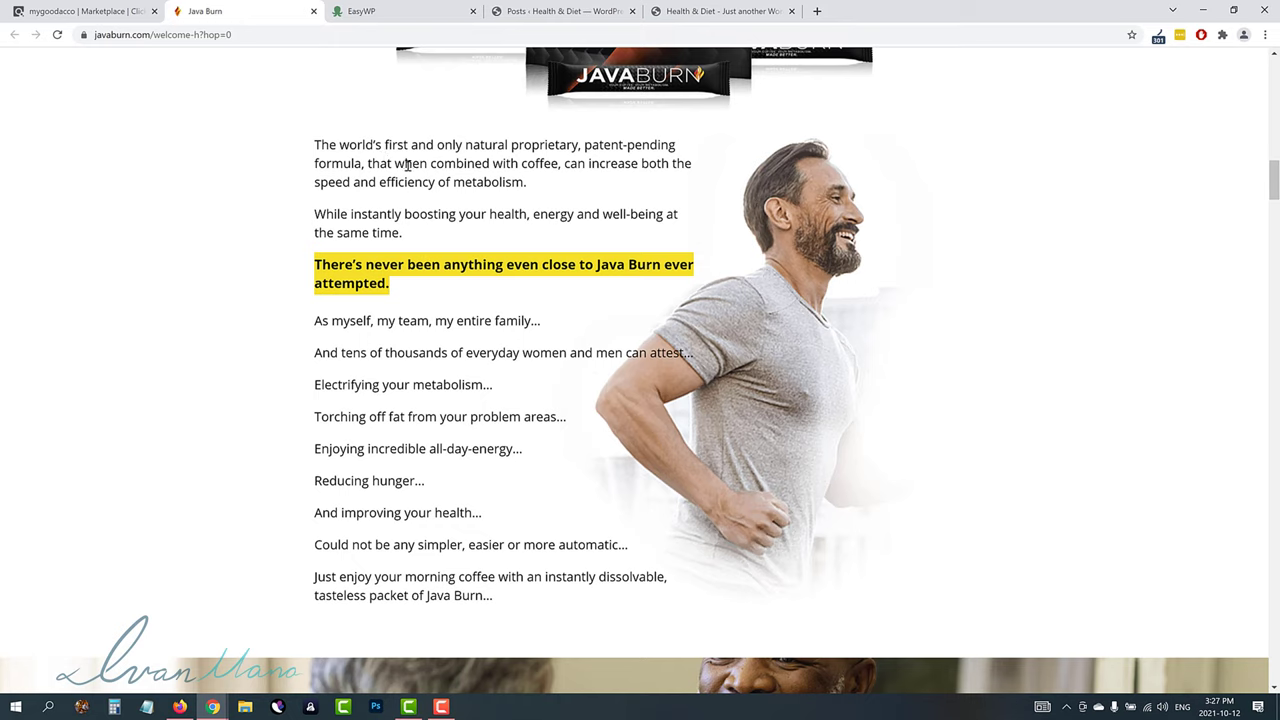
{"action": "left_click_drag", "start_coordinate": [405, 165], "coordinate": [561, 165]}
{"action": "left_click_drag", "start_coordinate": [343, 182], "coordinate": [502, 185]}
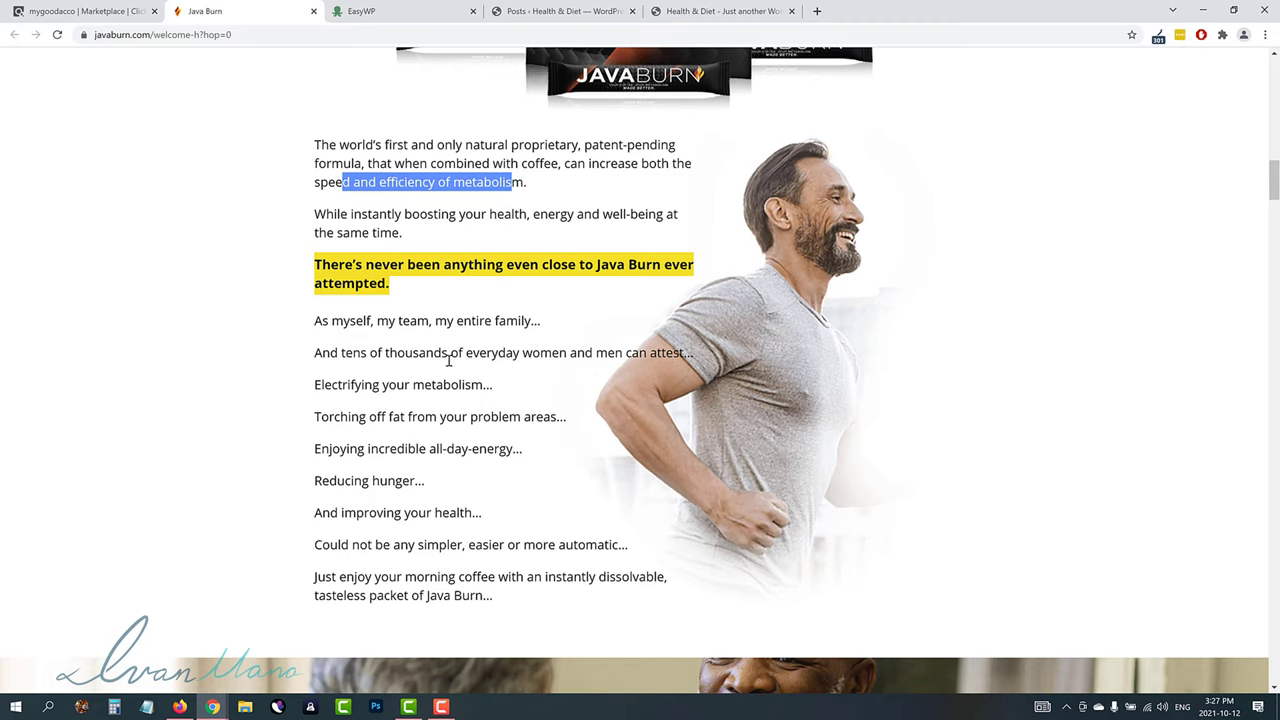
{"action": "left_click", "coordinate": [313, 11]}
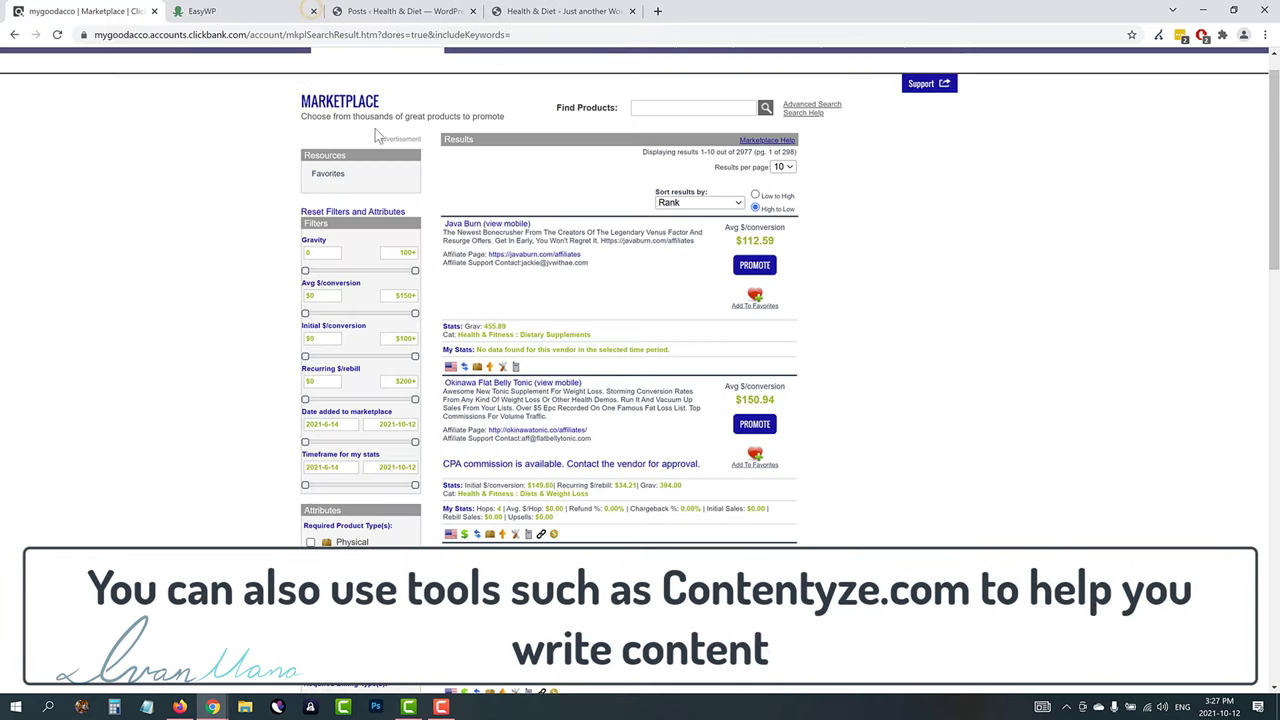
- Open a new post via Posts > Add New in the Health & Diet site
{"action": "left_click", "coordinate": [425, 10]}
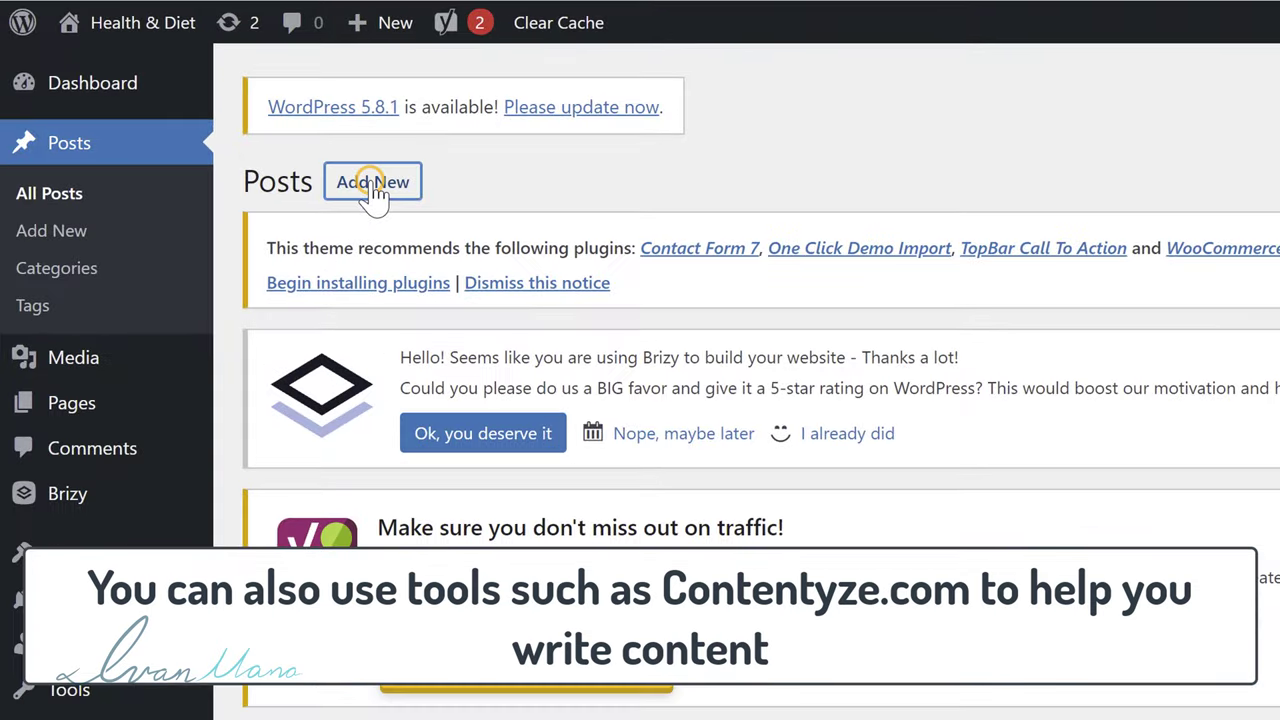
{"action": "left_click", "coordinate": [367, 185]}
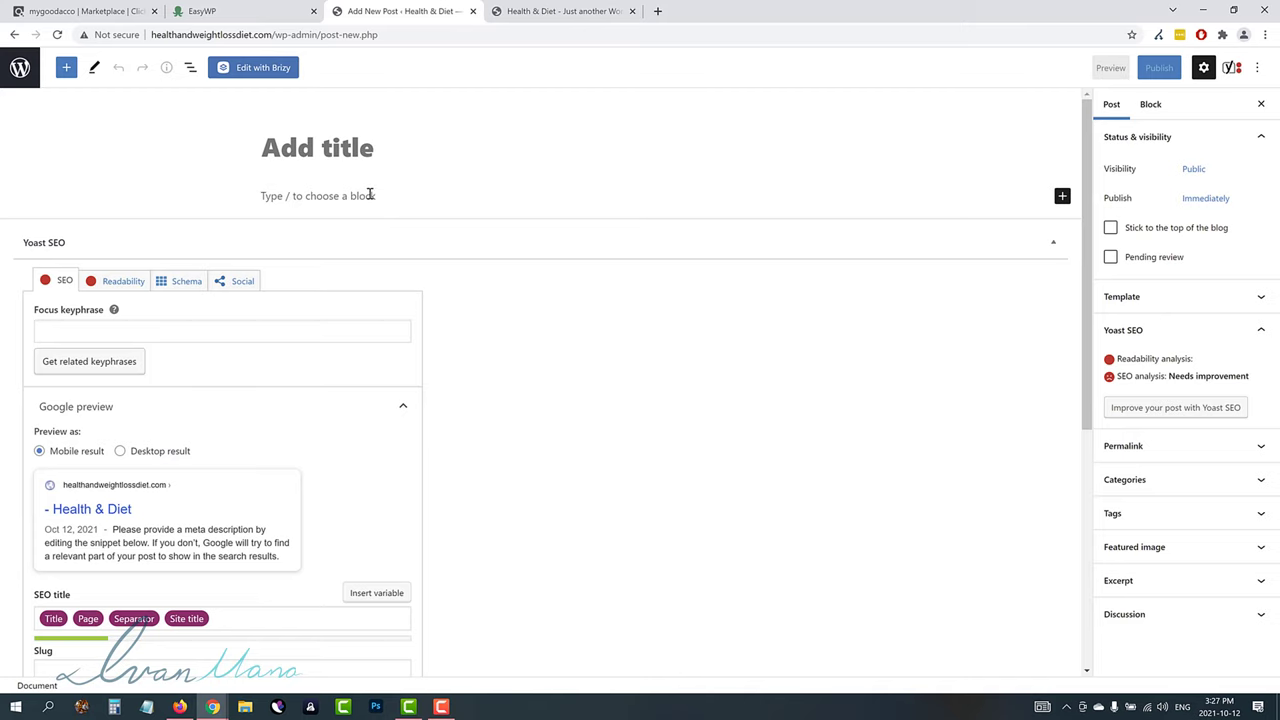
{"action": "left_click", "coordinate": [88, 10]}
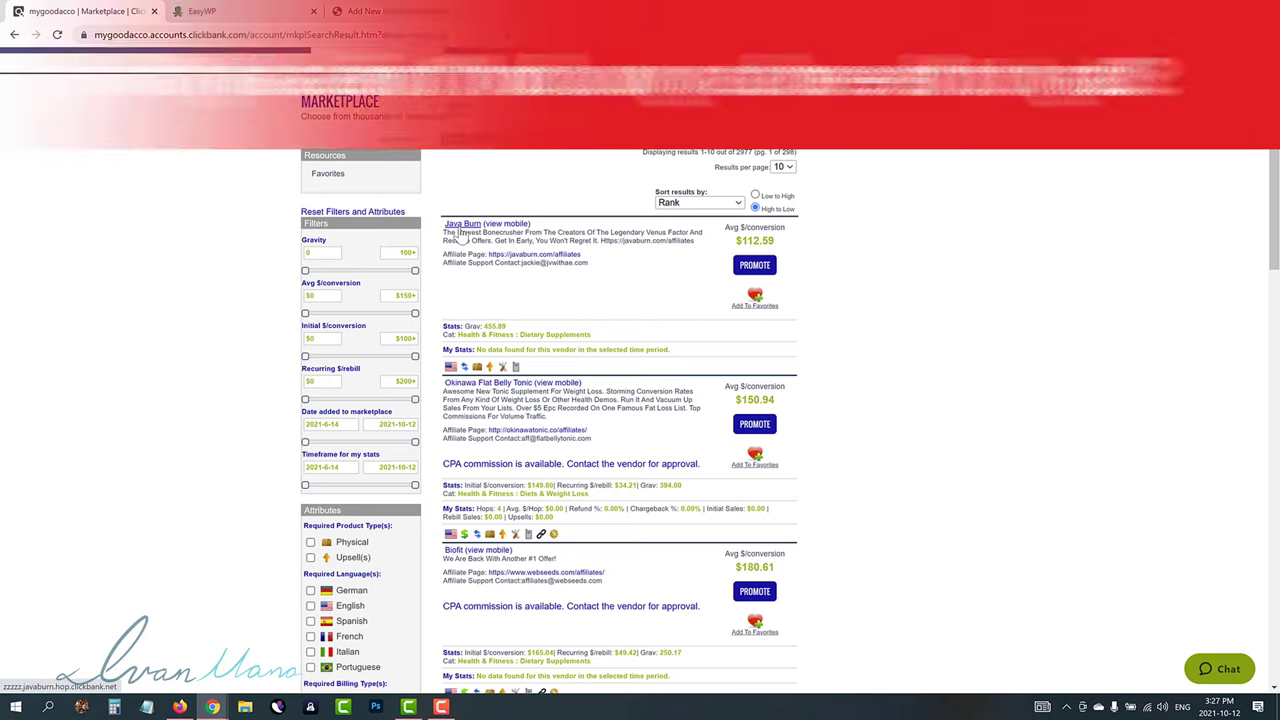
{"action": "left_click", "coordinate": [459, 227]}
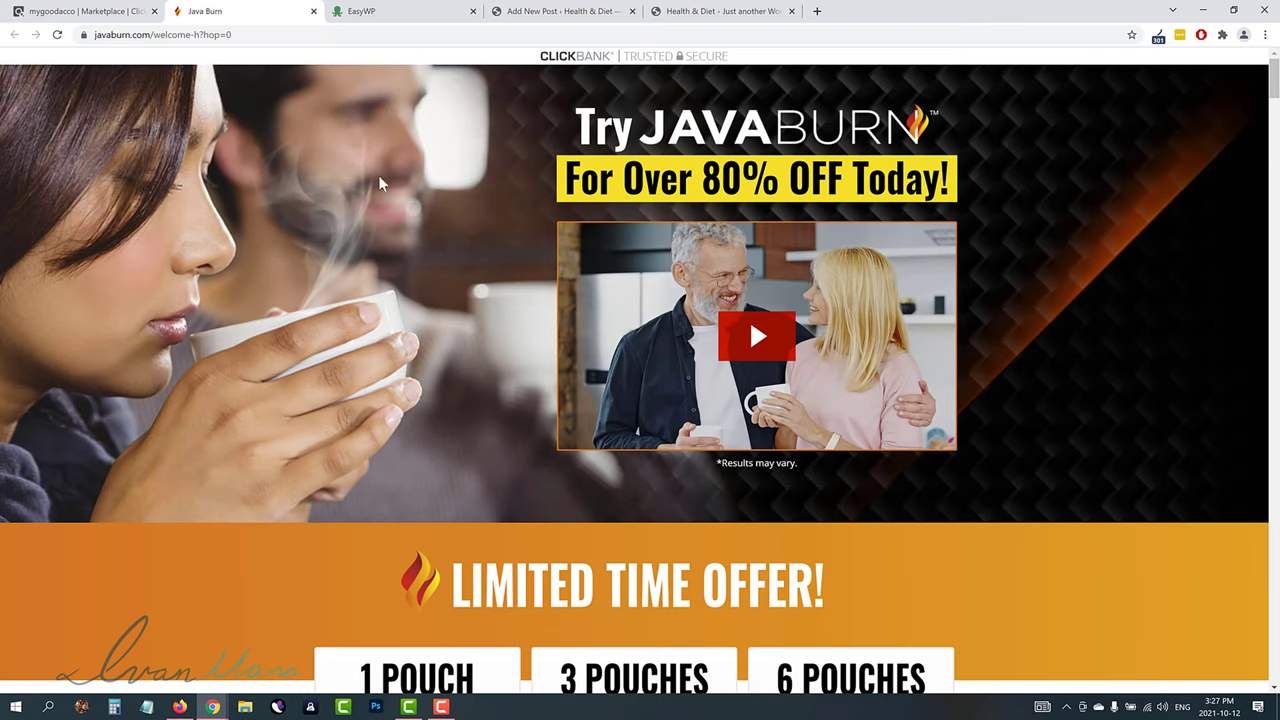
{"action": "left_click", "coordinate": [545, 11]}
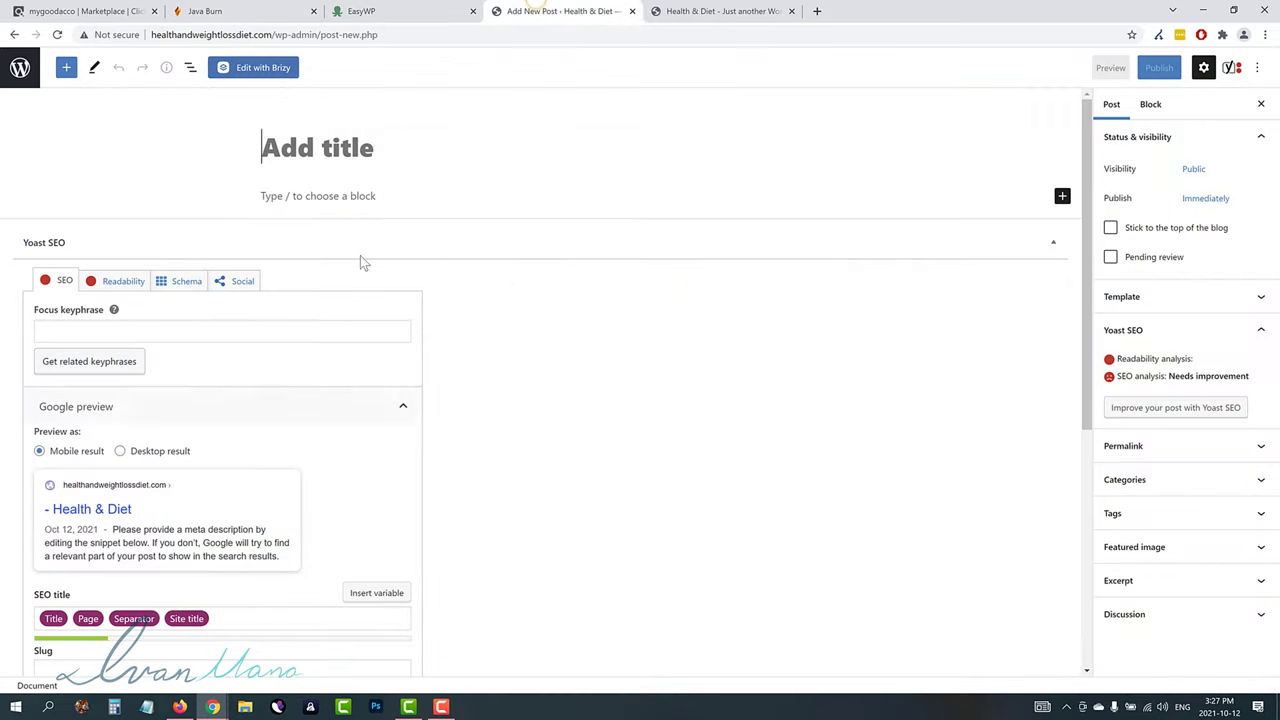
{"action": "left_click", "coordinate": [663, 11]}
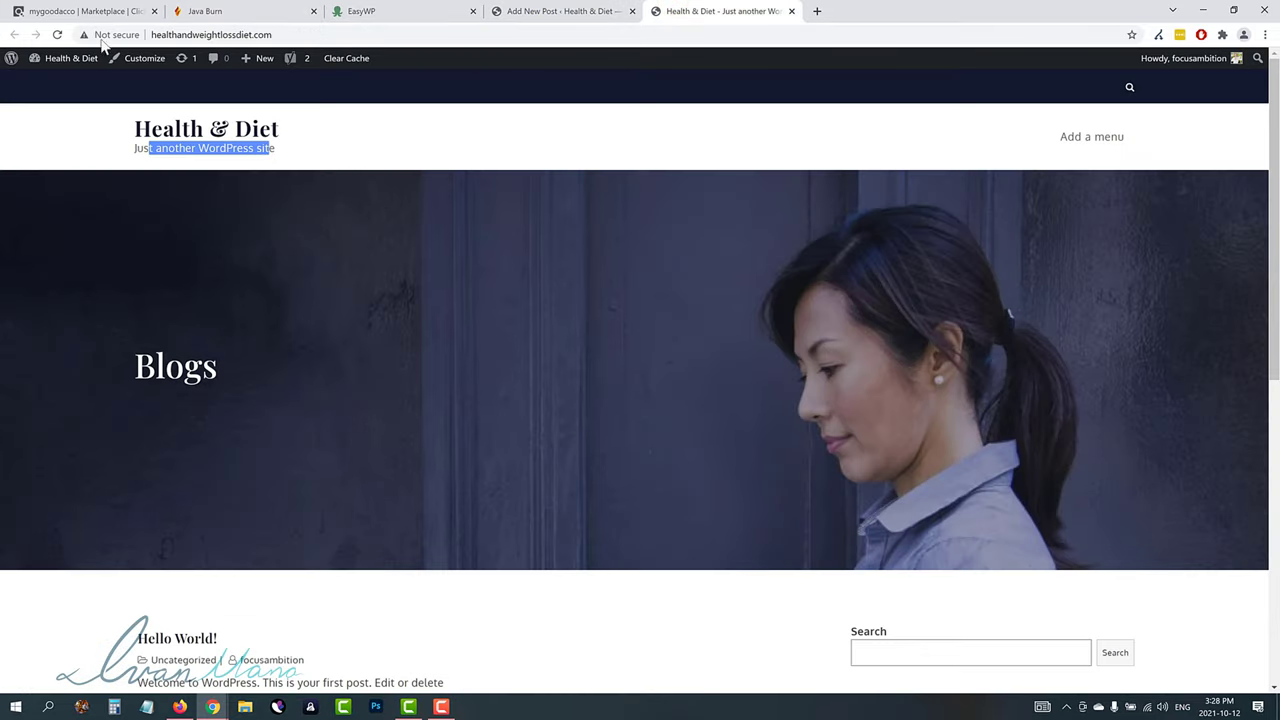
{"action": "left_click", "coordinate": [57, 34]}
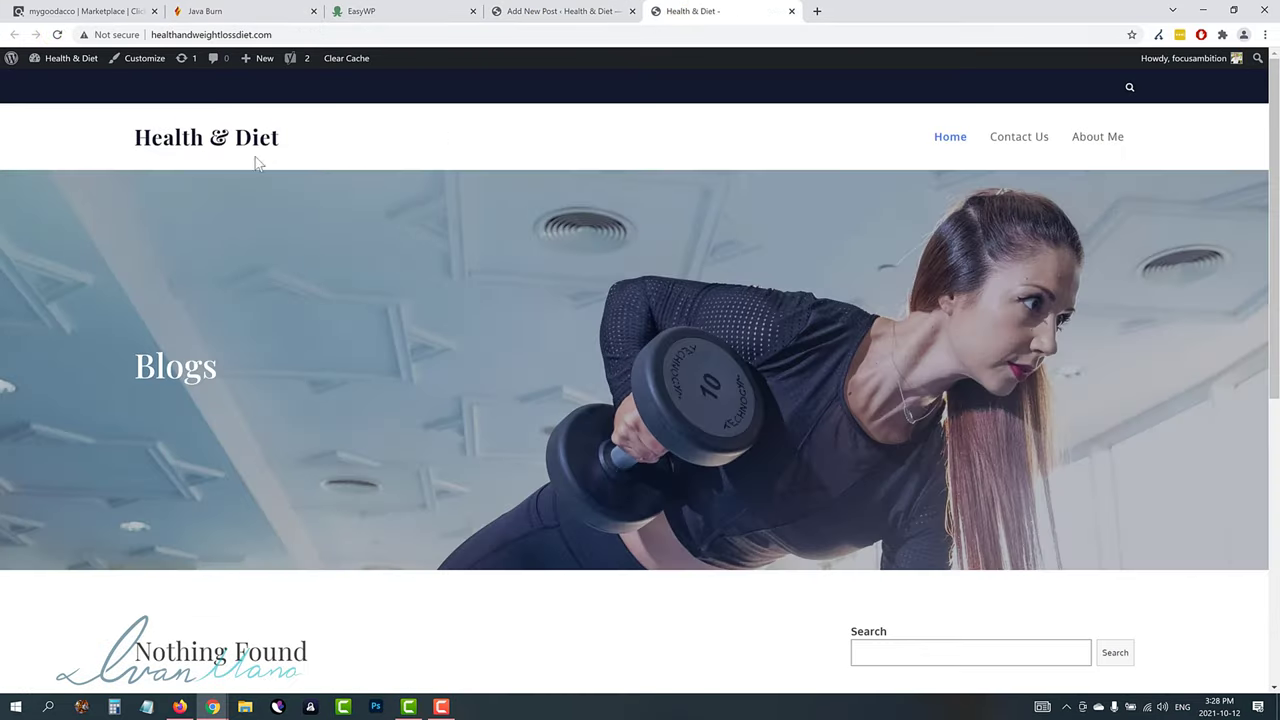
{"action": "scroll", "coordinate": [300, 300], "scroll_direction": "down", "scroll_amount": 3}
{"action": "scroll", "coordinate": [345, 408], "scroll_direction": "up", "scroll_amount": 1}
{"action": "scroll", "coordinate": [349, 405], "scroll_direction": "up", "scroll_amount": 2}
{"action": "left_click", "coordinate": [220, 11]}
{"action": "left_click", "coordinate": [60, 11]}
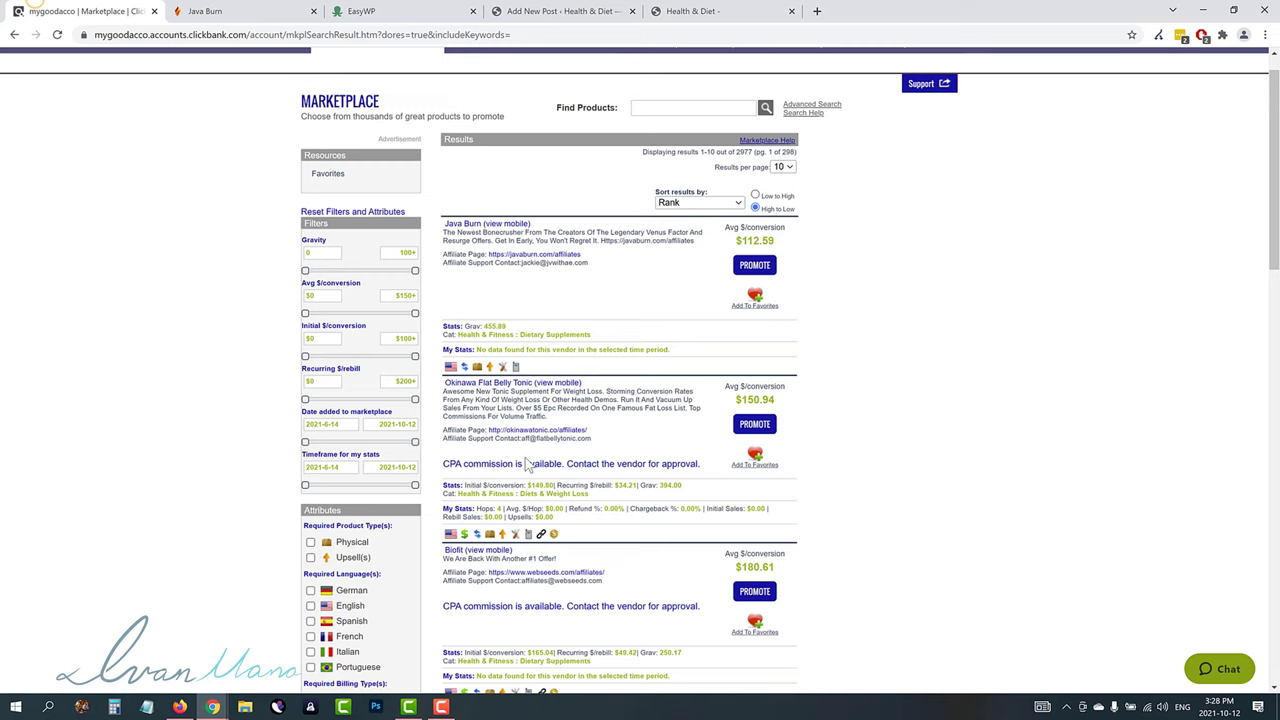
{"action": "scroll", "coordinate": [500, 410], "scroll_direction": "down", "scroll_amount": 3}
{"action": "scroll", "coordinate": [551, 343], "scroll_direction": "up", "scroll_amount": 2}
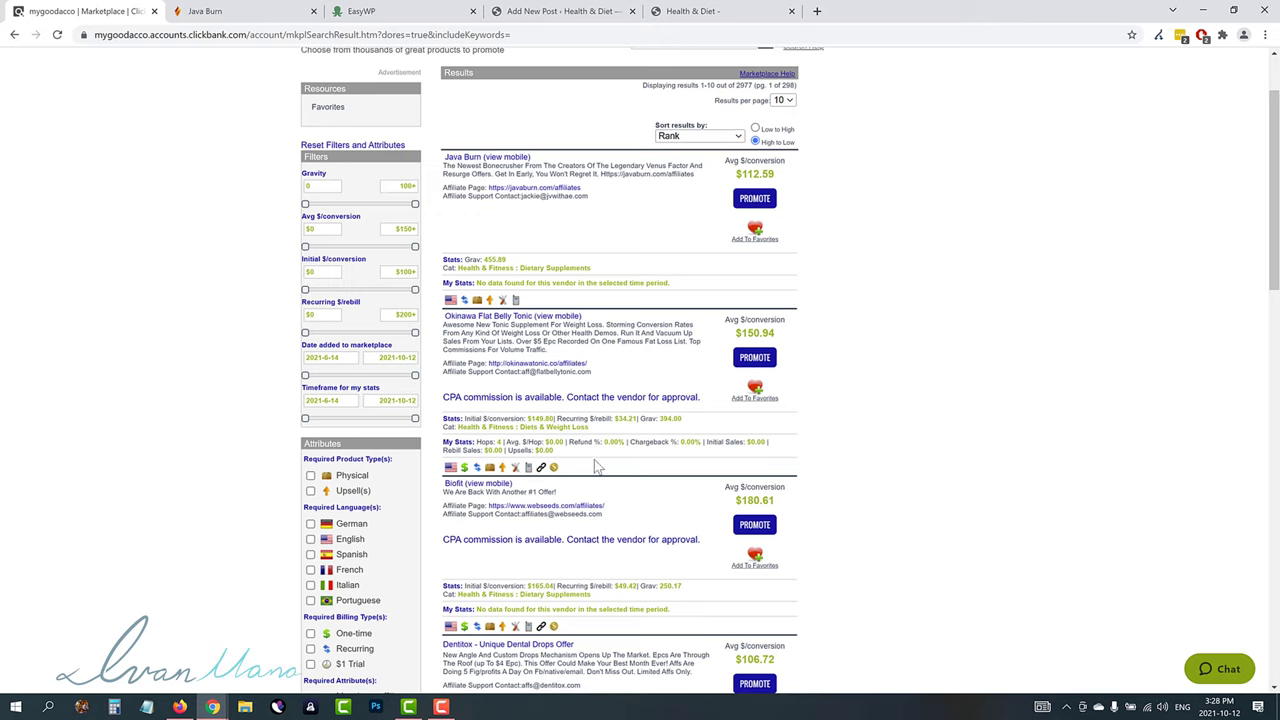
{"action": "left_click_drag", "start_coordinate": [461, 333], "coordinate": [630, 343]}
{"action": "left_click", "coordinate": [558, 344]}
{"action": "left_click", "coordinate": [562, 11]}
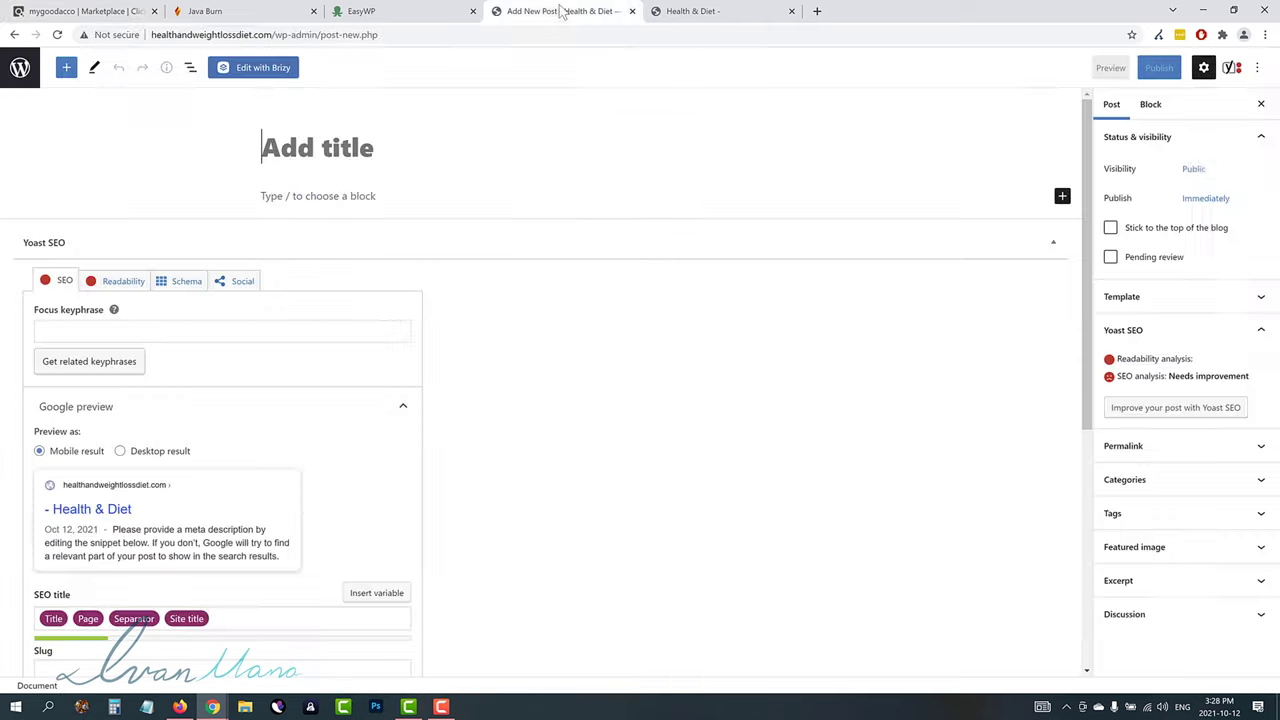
- Title the post 'How Coffee Can Boost Your Metabolism'
{"action": "left_click", "coordinate": [328, 148]}
{"action": "type", "text": "How Co"}
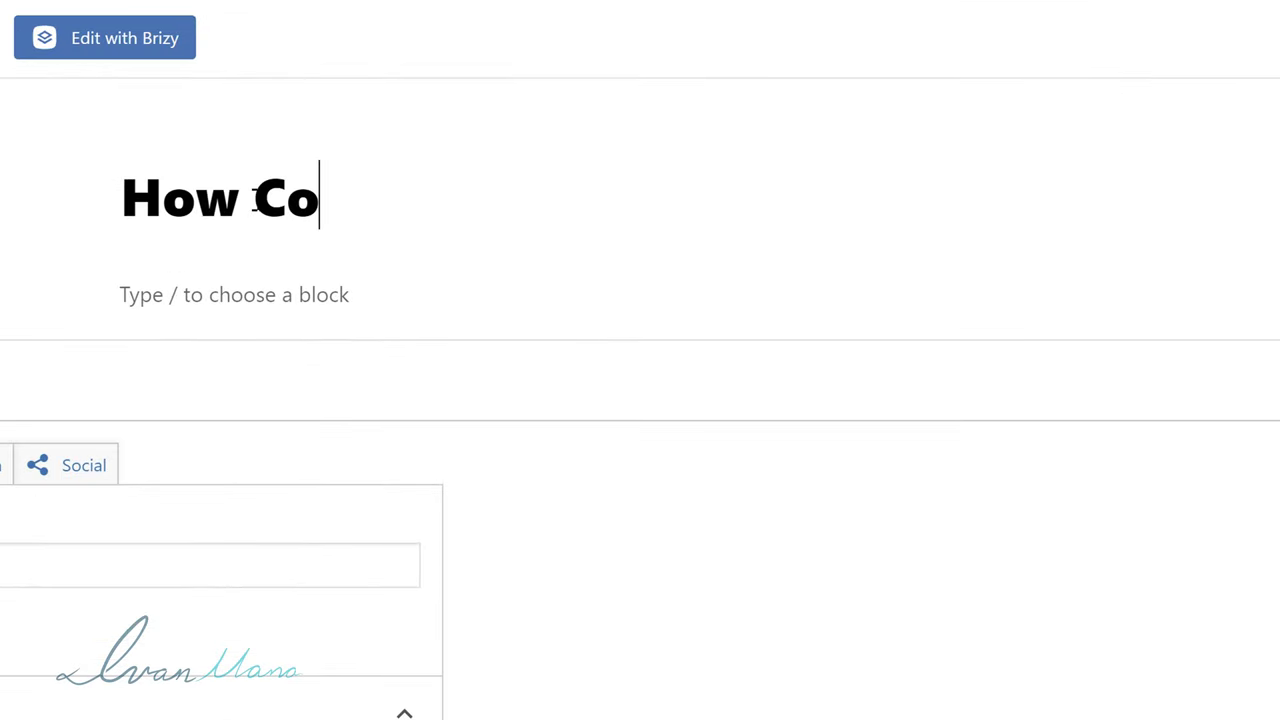
{"action": "type", "text": "ffee Can Boost "}
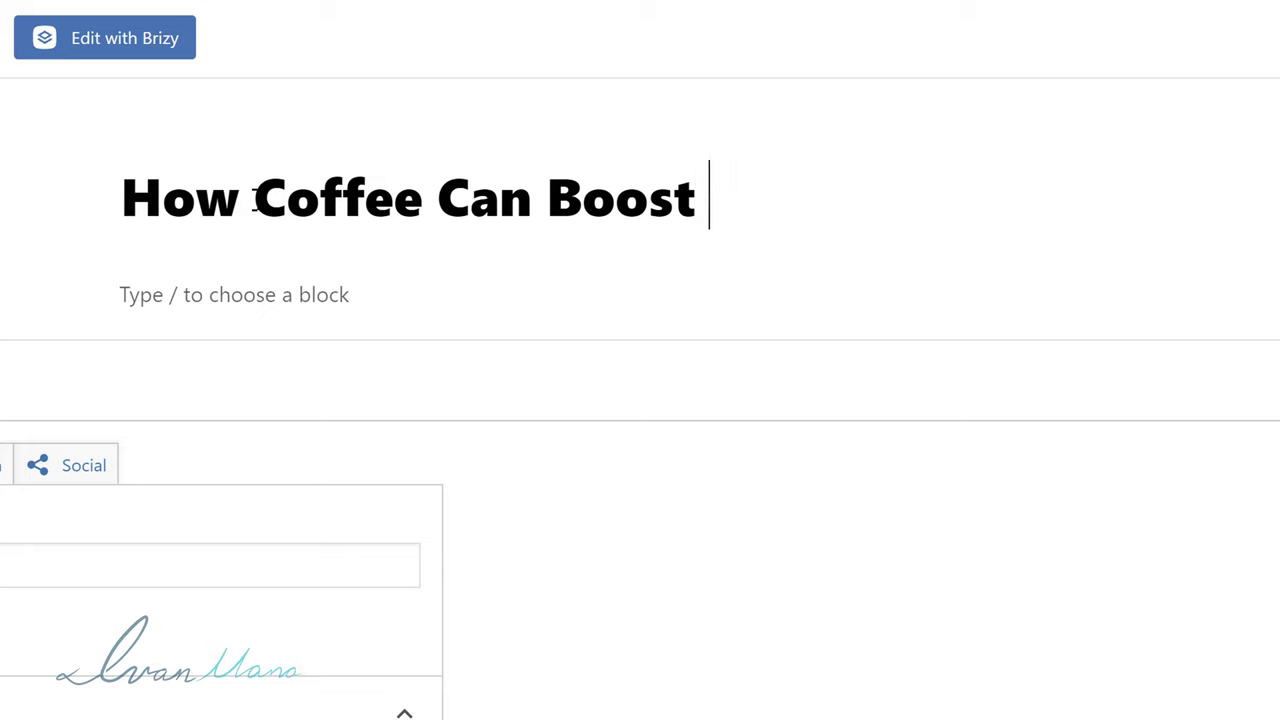
{"action": "type", "text": "Your Metabolism"}
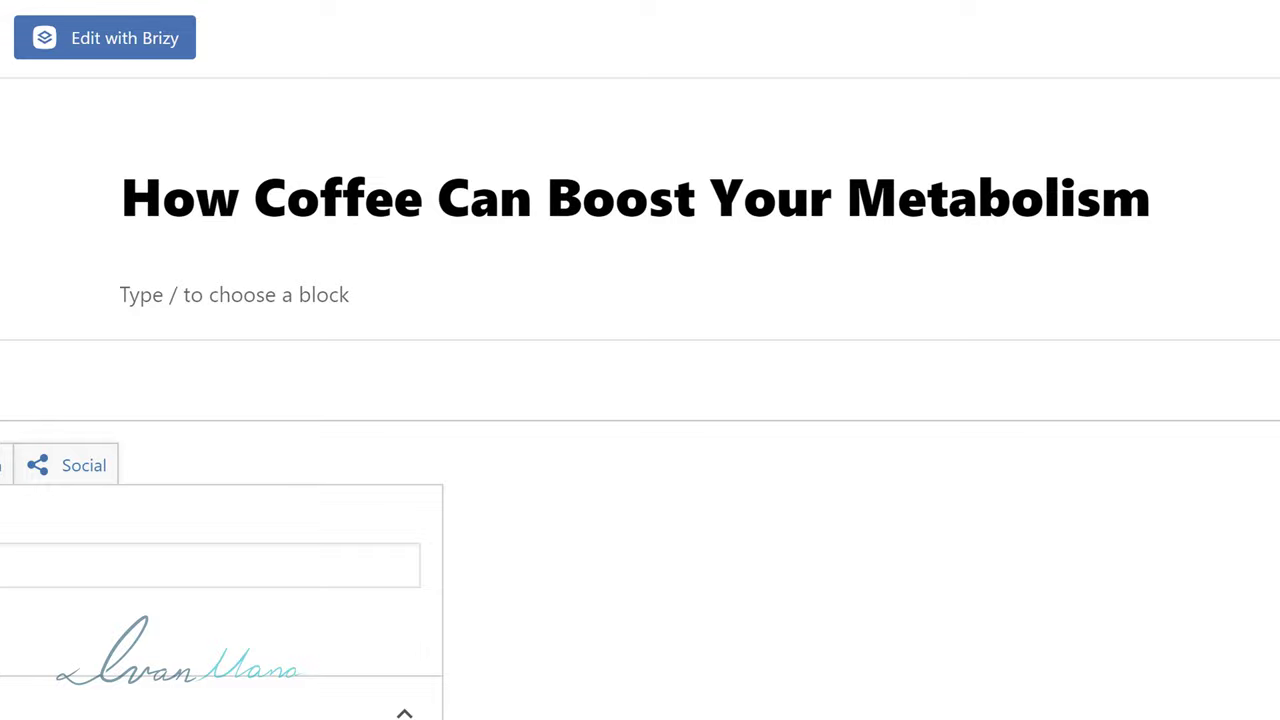
{"action": "left_click", "coordinate": [796, 190]}
- Copy the post title to the clipboard and open a new browser tab
{"action": "triple_click", "coordinate": [796, 190]}
{"action": "right_click", "coordinate": [796, 190]}
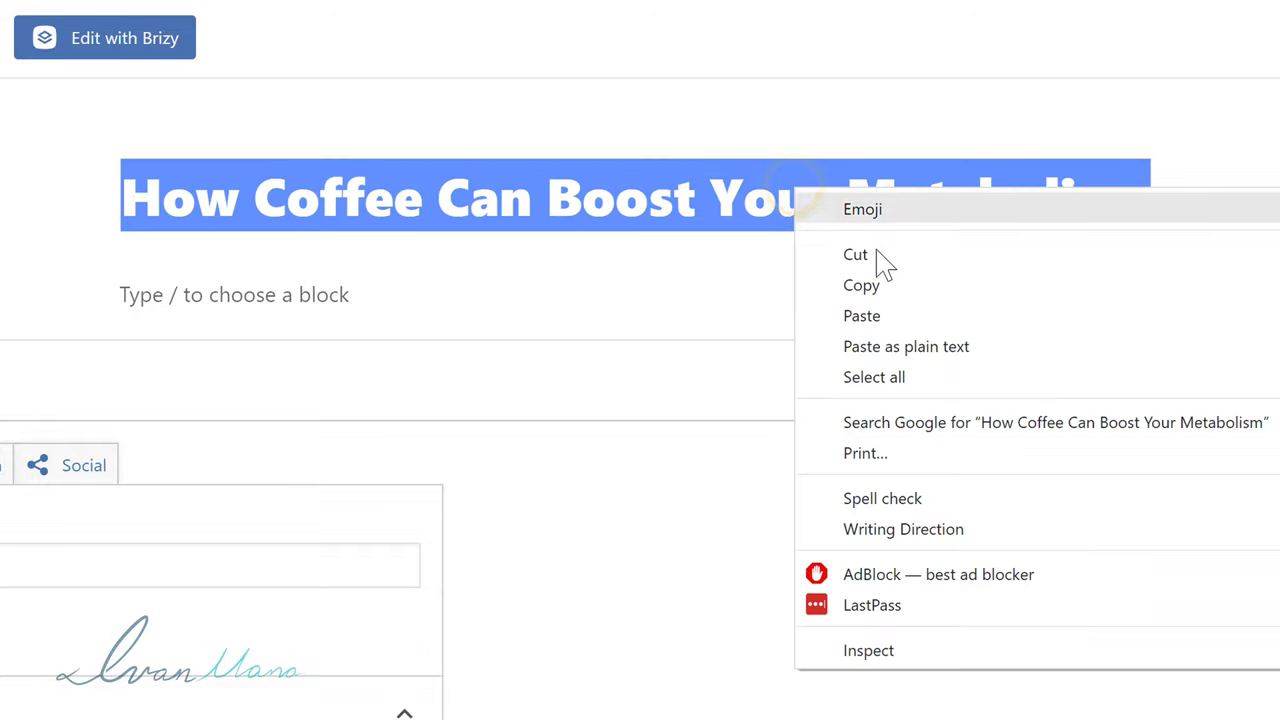
{"action": "left_click", "coordinate": [862, 285]}
{"action": "left_click", "coordinate": [884, 143]}
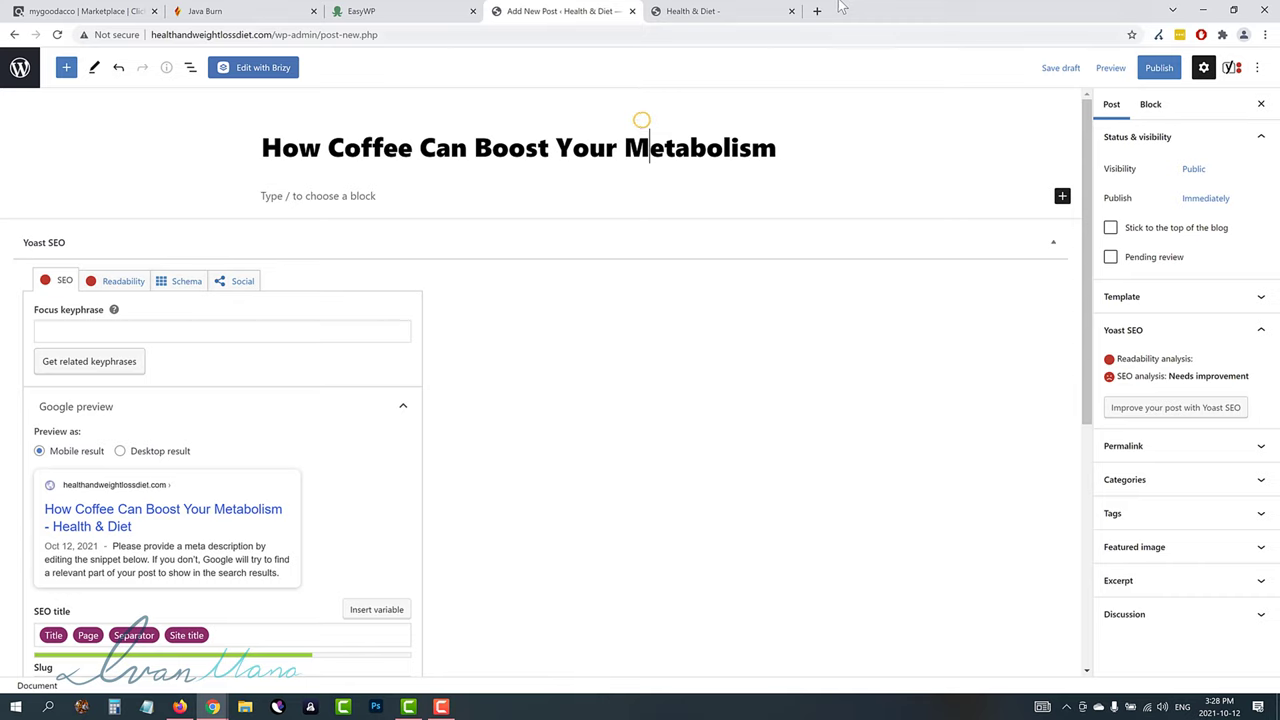
{"action": "left_click", "coordinate": [817, 11]}
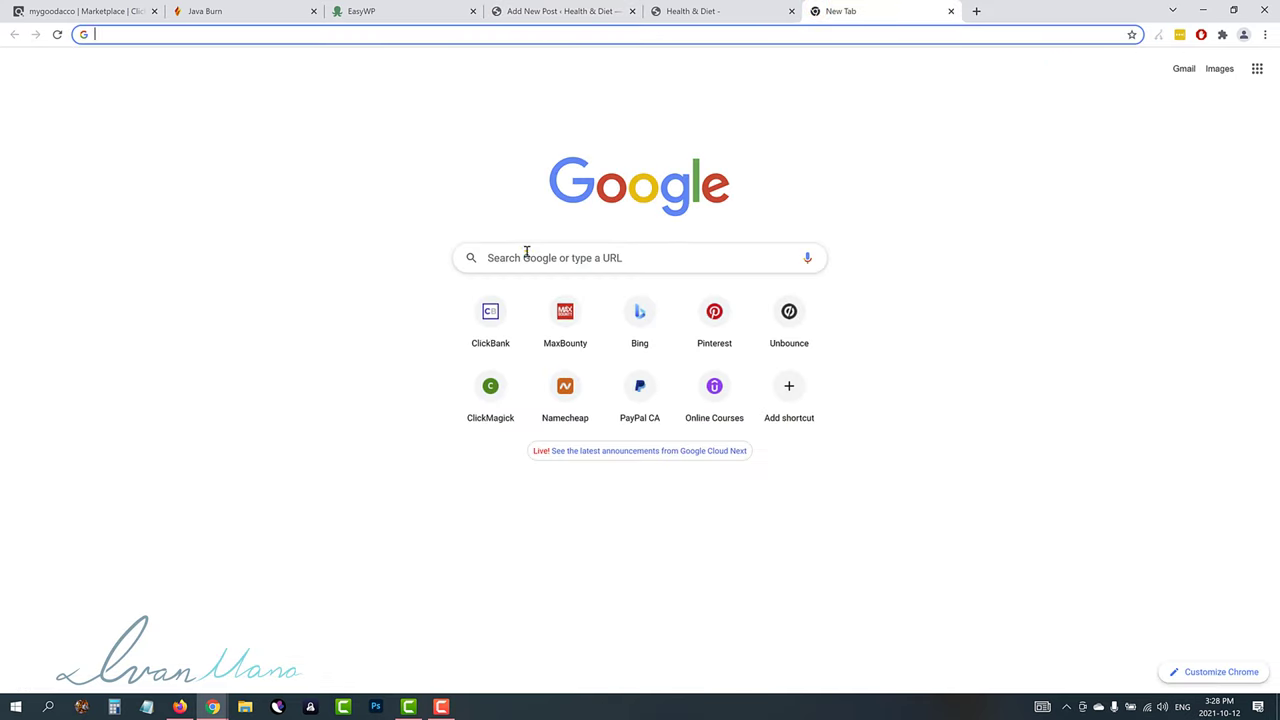
- Search Google for the pasted title 'How Coffee Can Boost Your Metabolism'
{"action": "left_click", "coordinate": [526, 253]}
{"action": "right_click", "coordinate": [525, 250]}
{"action": "left_click", "coordinate": [601, 358]}
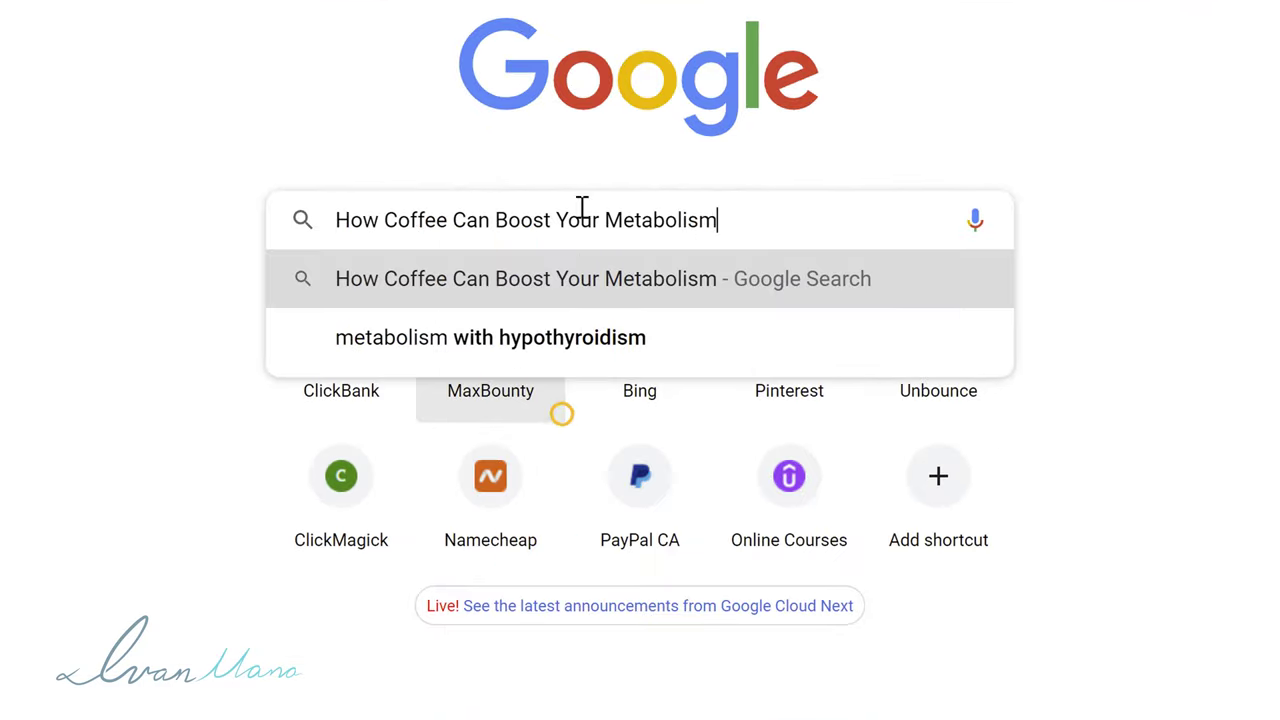
{"action": "key", "text": "Return"}
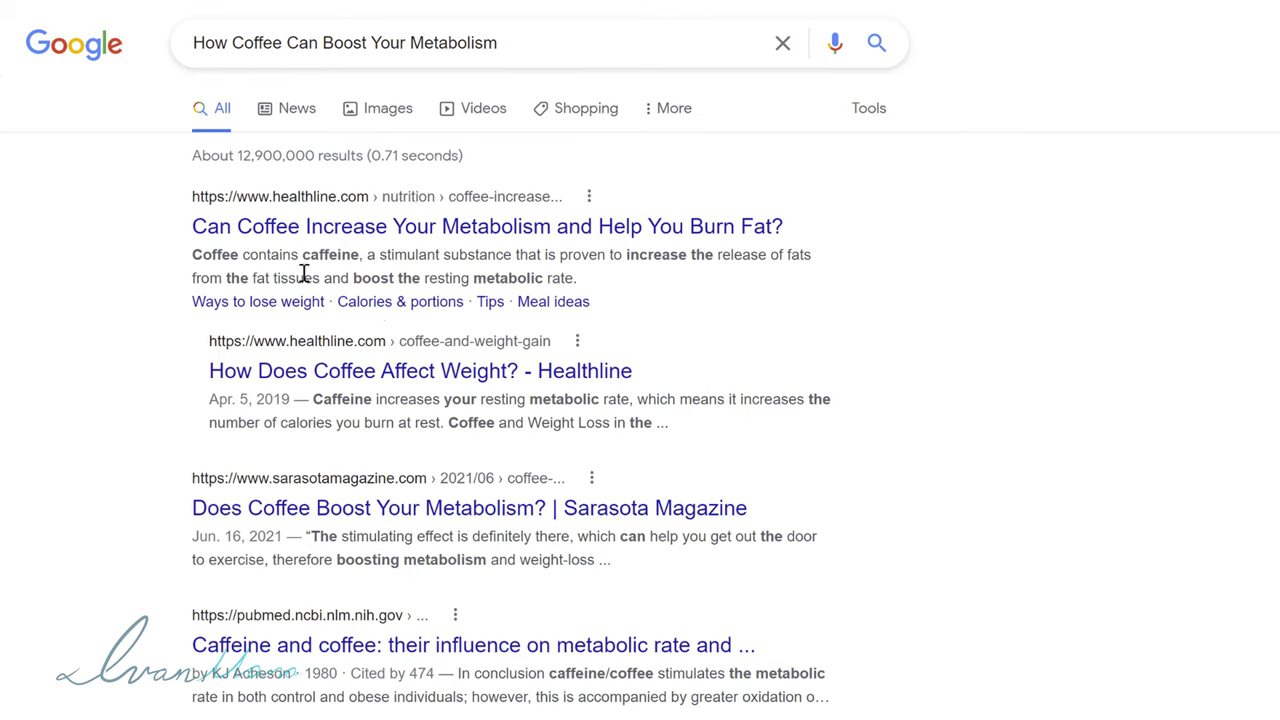
- Read the Sarasota Magazine coffee metabolism article, then return to the WordPress and ClickBank tabs
{"action": "left_click", "coordinate": [349, 512]}
{"action": "scroll", "coordinate": [556, 420], "scroll_direction": "down", "scroll_amount": 5}
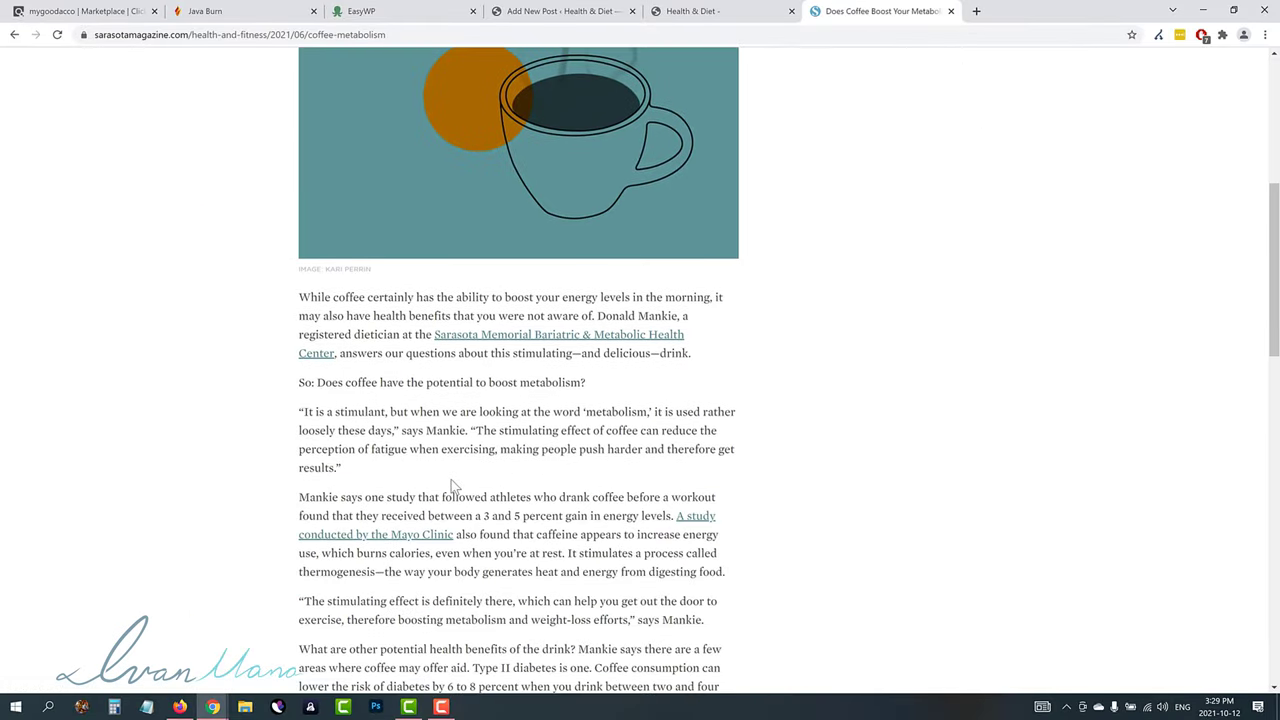
{"action": "scroll", "coordinate": [387, 449], "scroll_direction": "down", "scroll_amount": 1}
{"action": "scroll", "coordinate": [520, 484], "scroll_direction": "down", "scroll_amount": 3}
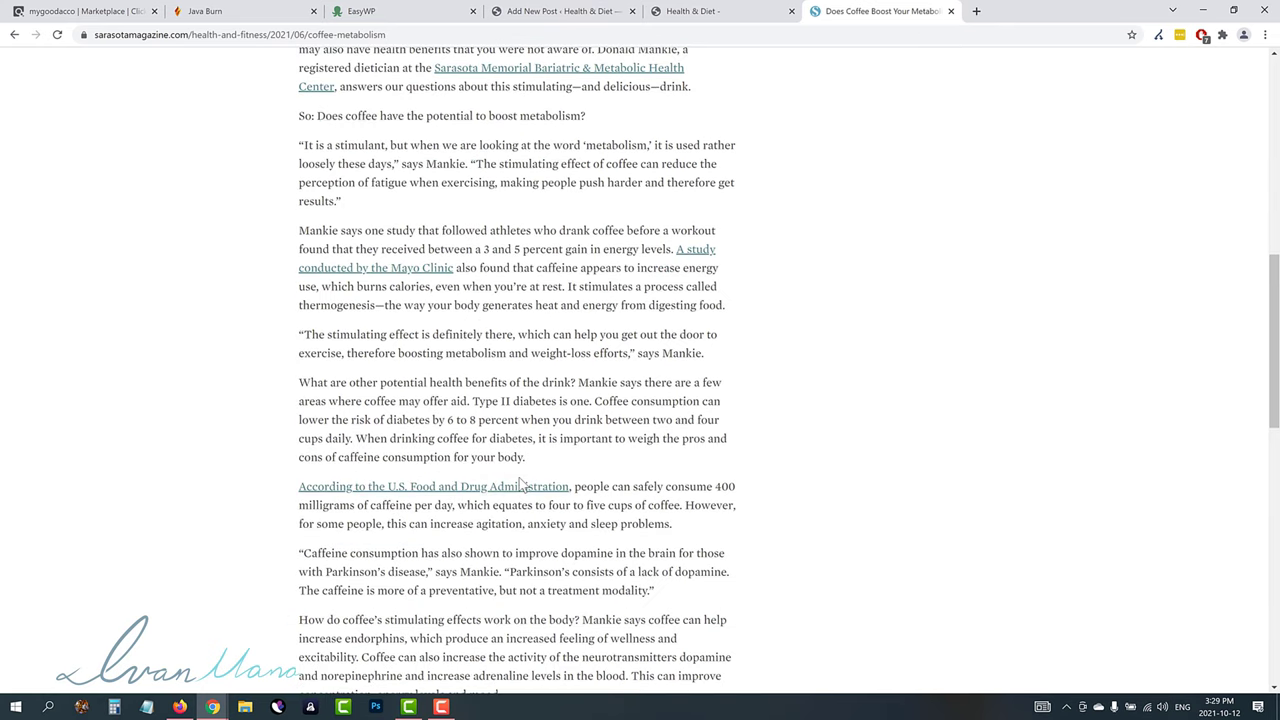
{"action": "scroll", "coordinate": [535, 548], "scroll_direction": "up", "scroll_amount": 2}
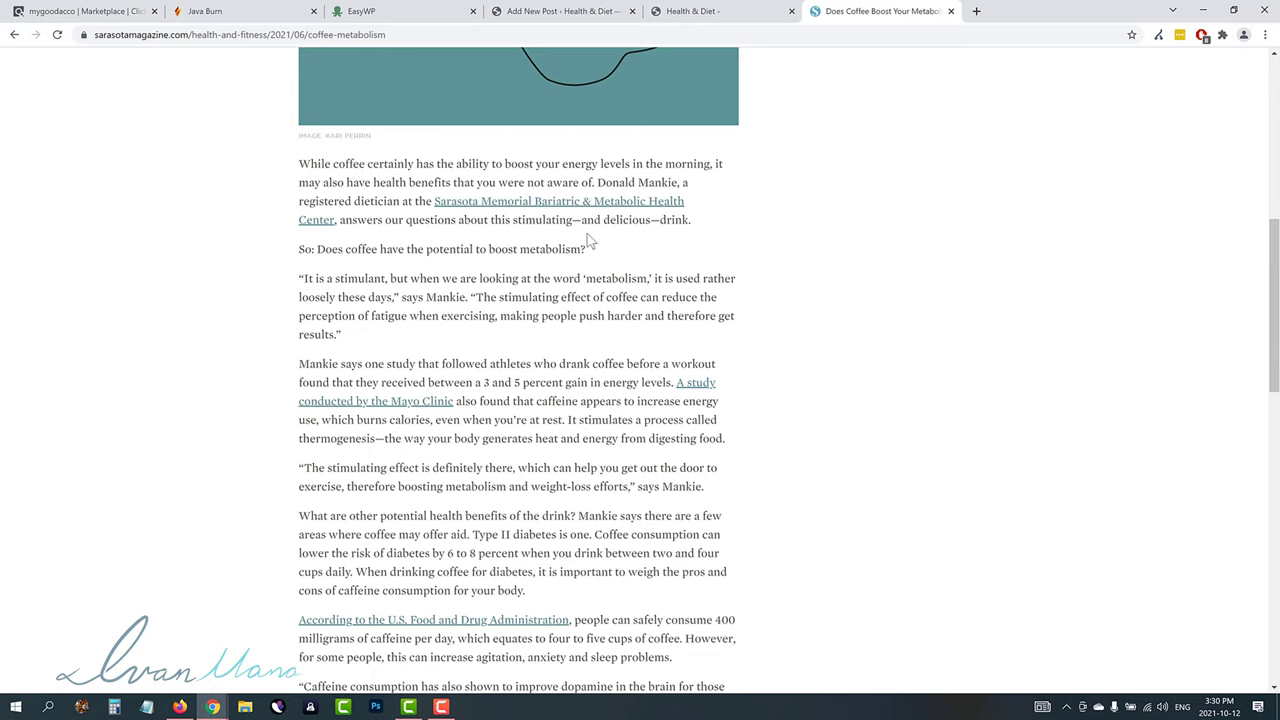
{"action": "left_click", "coordinate": [553, 10]}
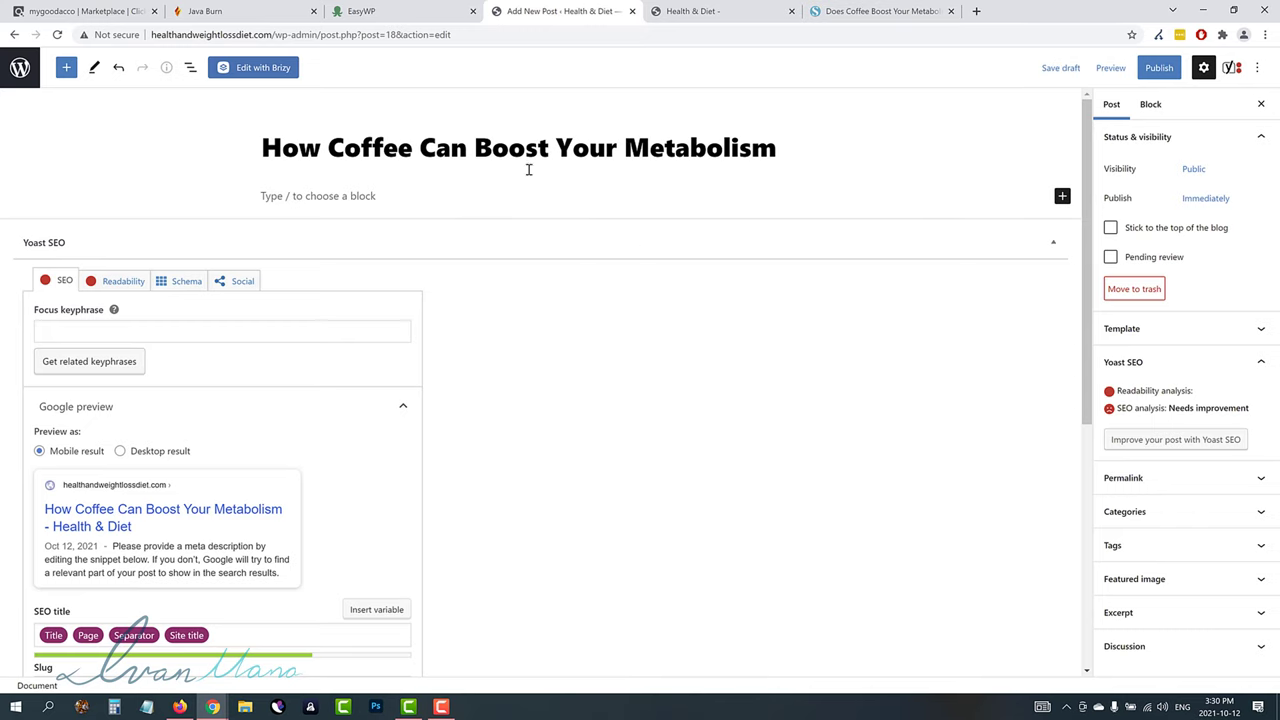
{"action": "left_click", "coordinate": [90, 10]}
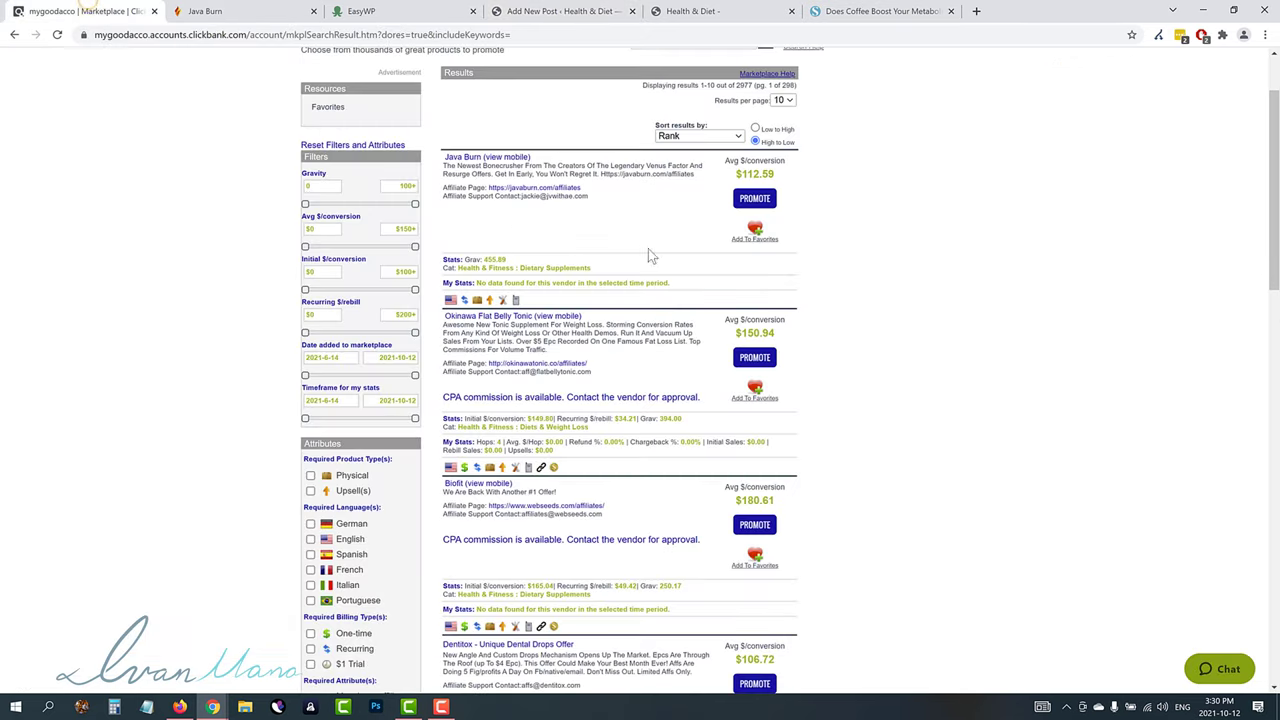
- Draft paragraphs in Notepad on coffee's energy, metabolism, stimulant effect and 3-5% athletic boost
{"action": "left_click", "coordinate": [848, 12]}
{"action": "key", "text": "alt+Tab"}
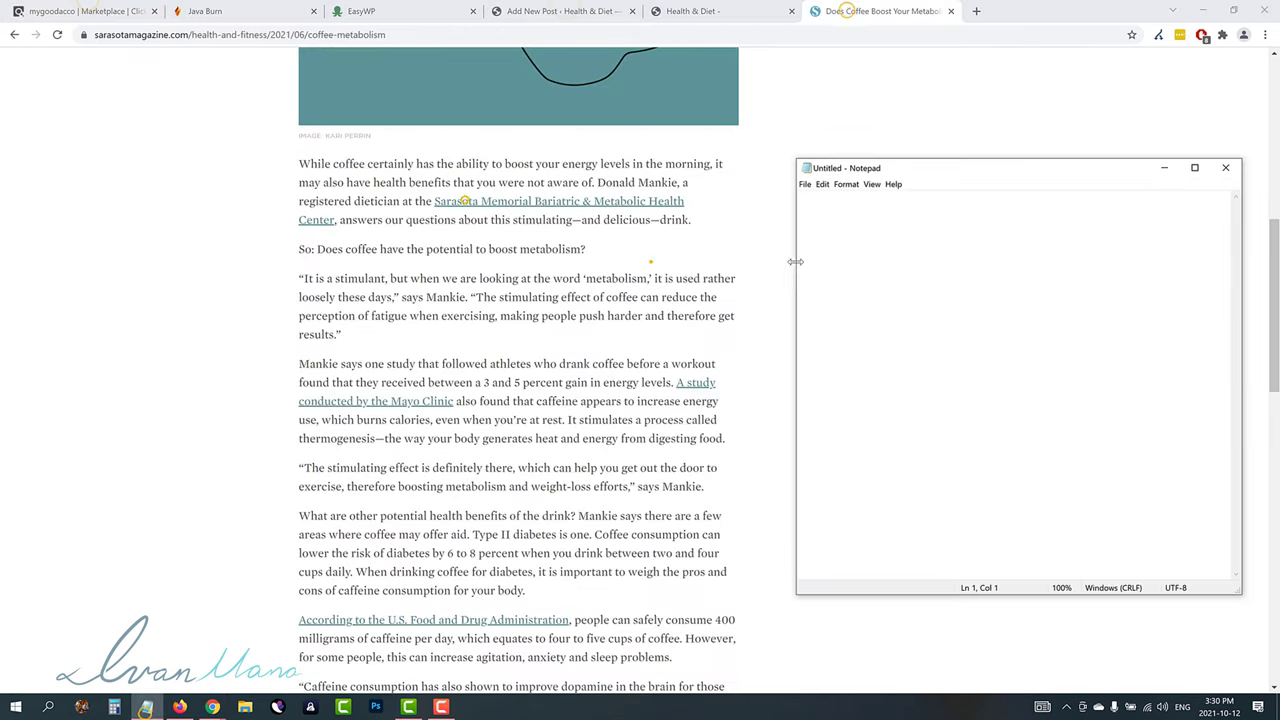
{"action": "type", "text": "Coffee is an incredible drink to help you gain energy every morning, but there is more to coffee than just energy."}
{"action": "key", "text": "Return"}
{"action": "key", "text": "Return"}
{"action": "type", "text": "Studies have shown that coff"}
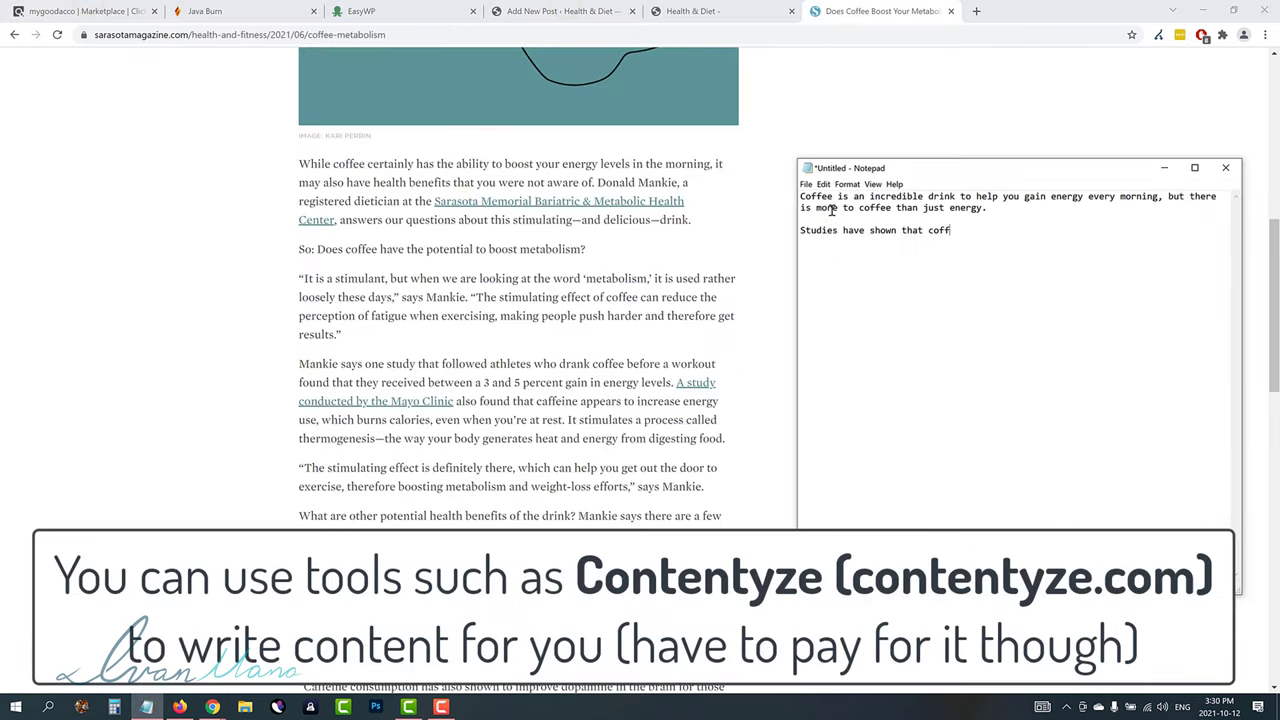
{"action": "type", "text": "ee actually increases your metabolism causing you to lose weight."}
{"action": "key", "text": "Return"}
{"action": "key", "text": "Return"}
{"action": "type", "text": "Coffee is also a stimulant, s"}
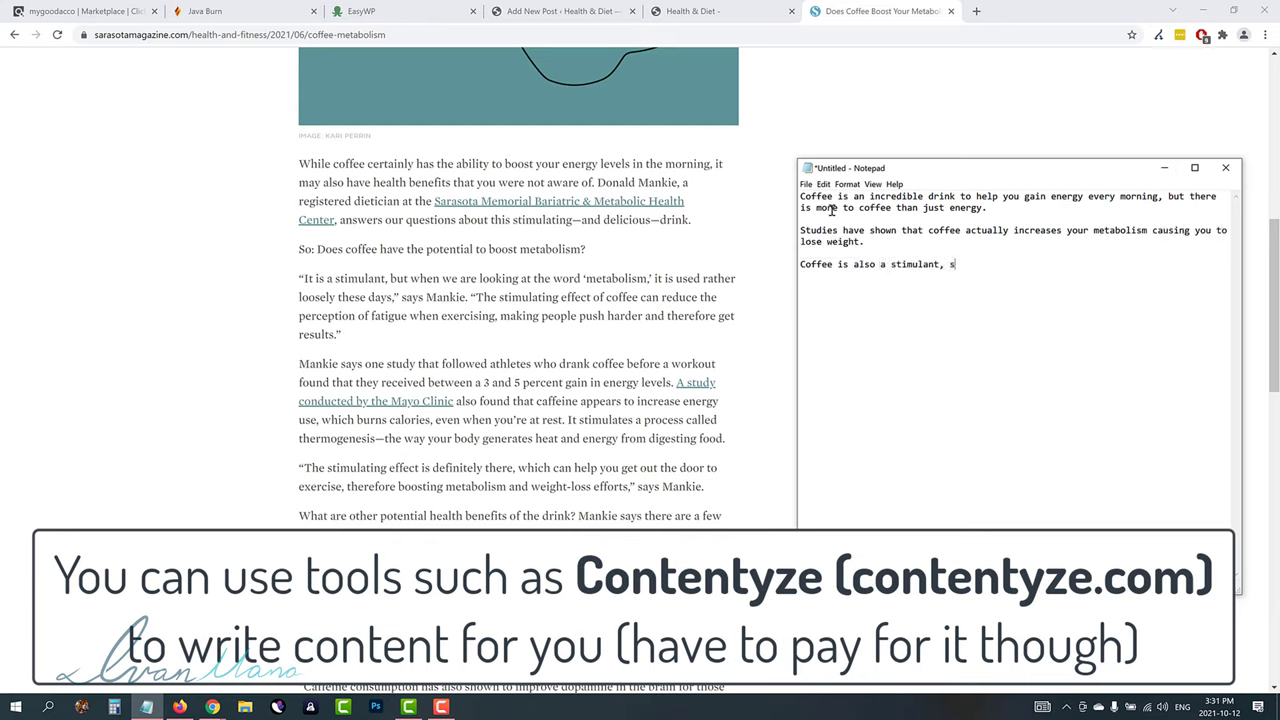
{"action": "type", "text": "o it can reduce your feeling of being tired, allowing you to push more, and achieve higher results."}
{"action": "key", "text": "Return"}
{"action": "key", "text": "Return"}
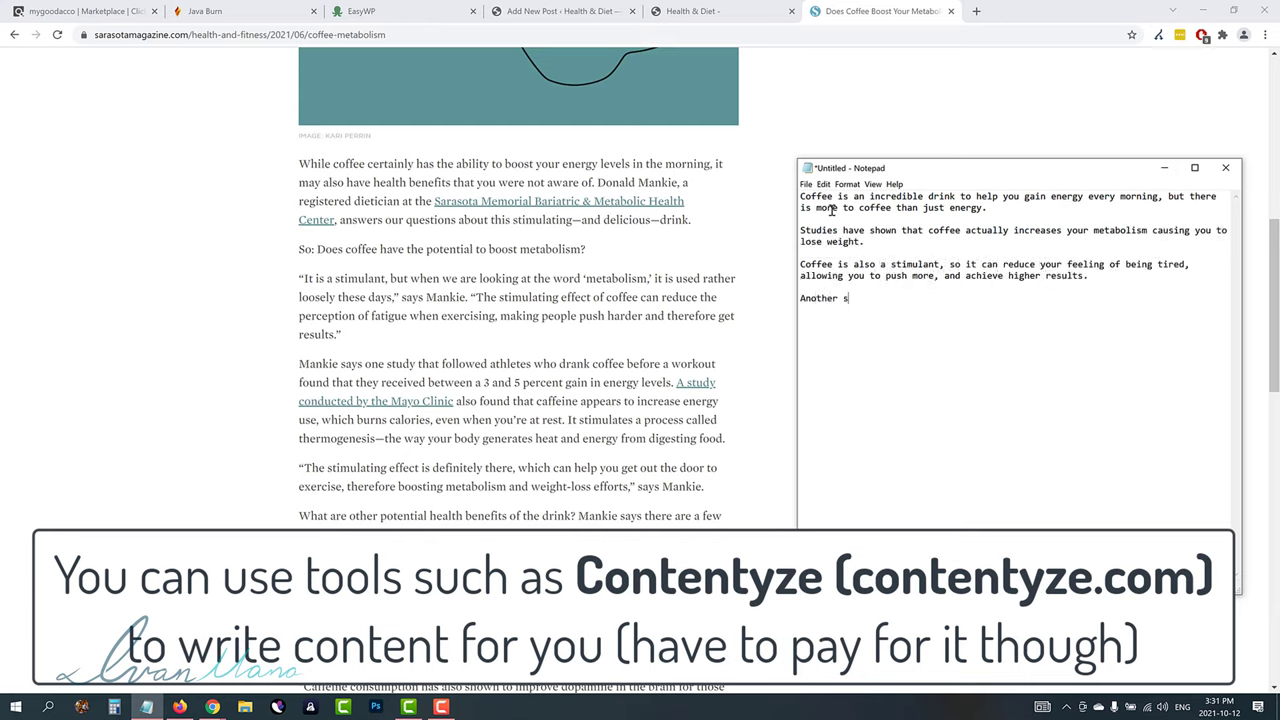
{"action": "type", "text": "Another study showed that athletes who drank coffee before a workout had a 3-5% increase in energy levels.  "}
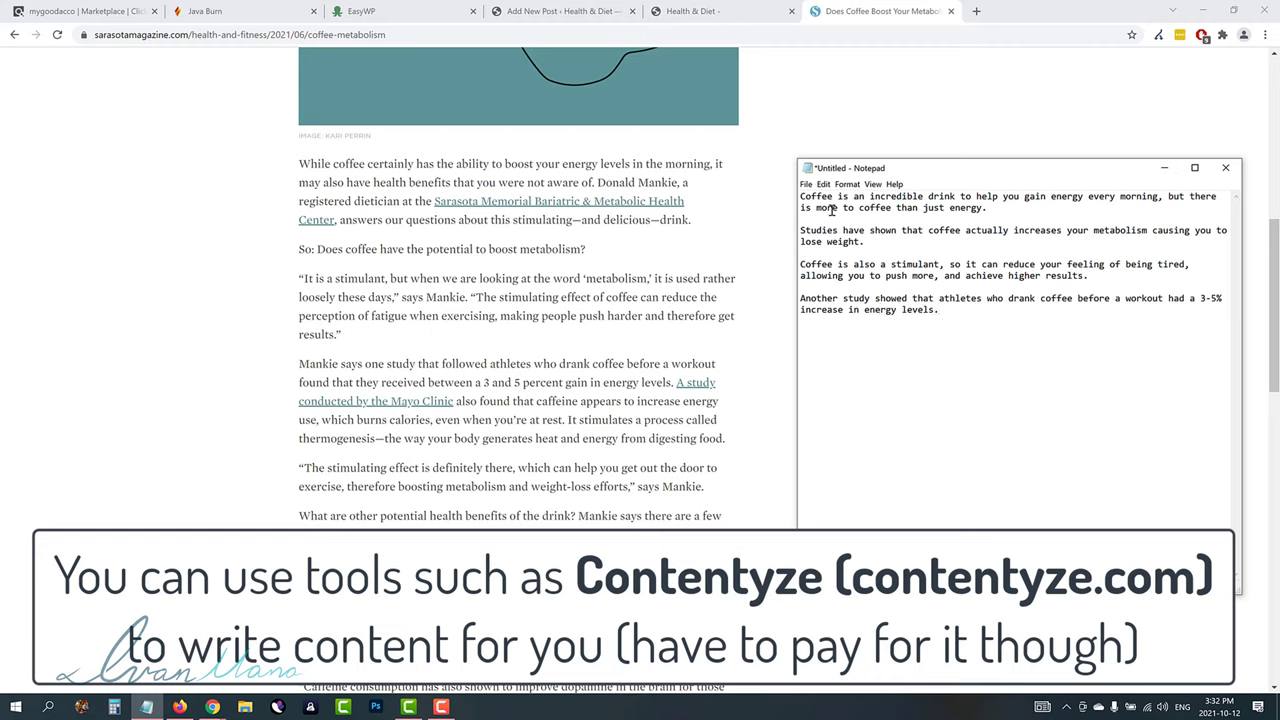
{"action": "type", "text": "If you think that's amazing, just you wait because that's not all.  "}
{"action": "type", "text": "Coffee"}
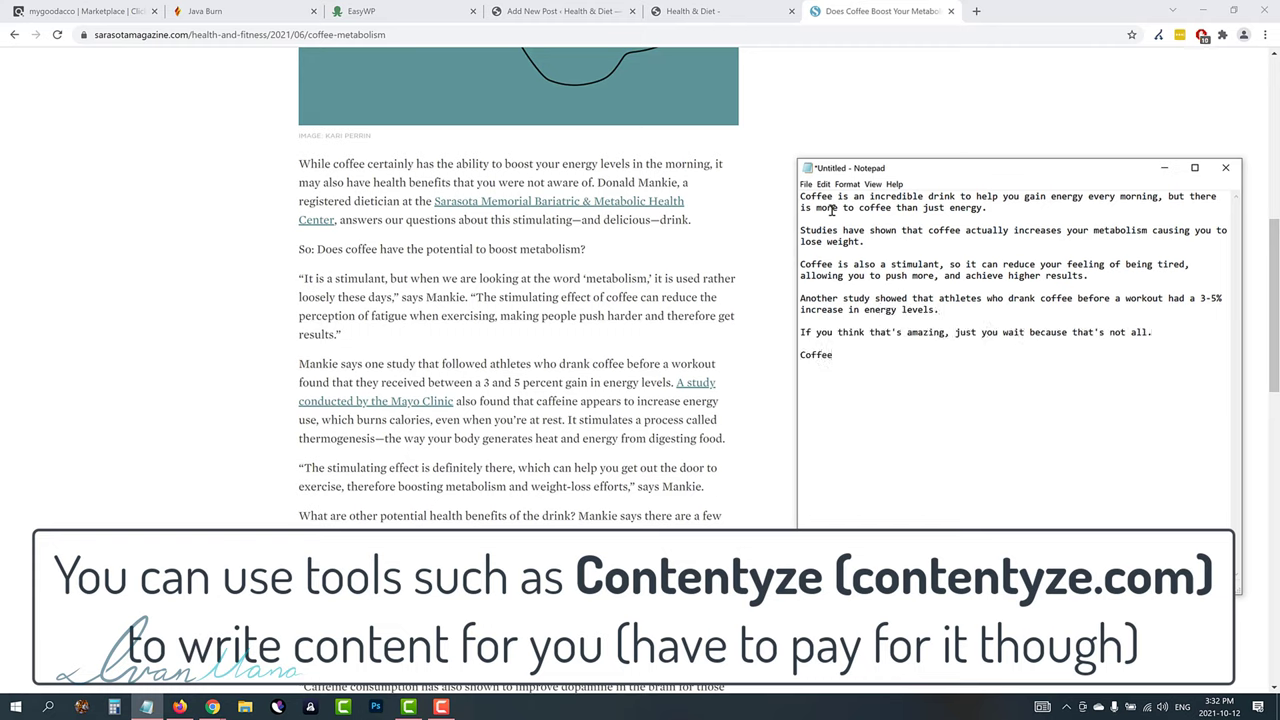
{"action": "type", "text": " can reduce the risk of diabetes by 6-8% if you drink two to four cups daily (it may seem like a lot but it might be worth it especi"}
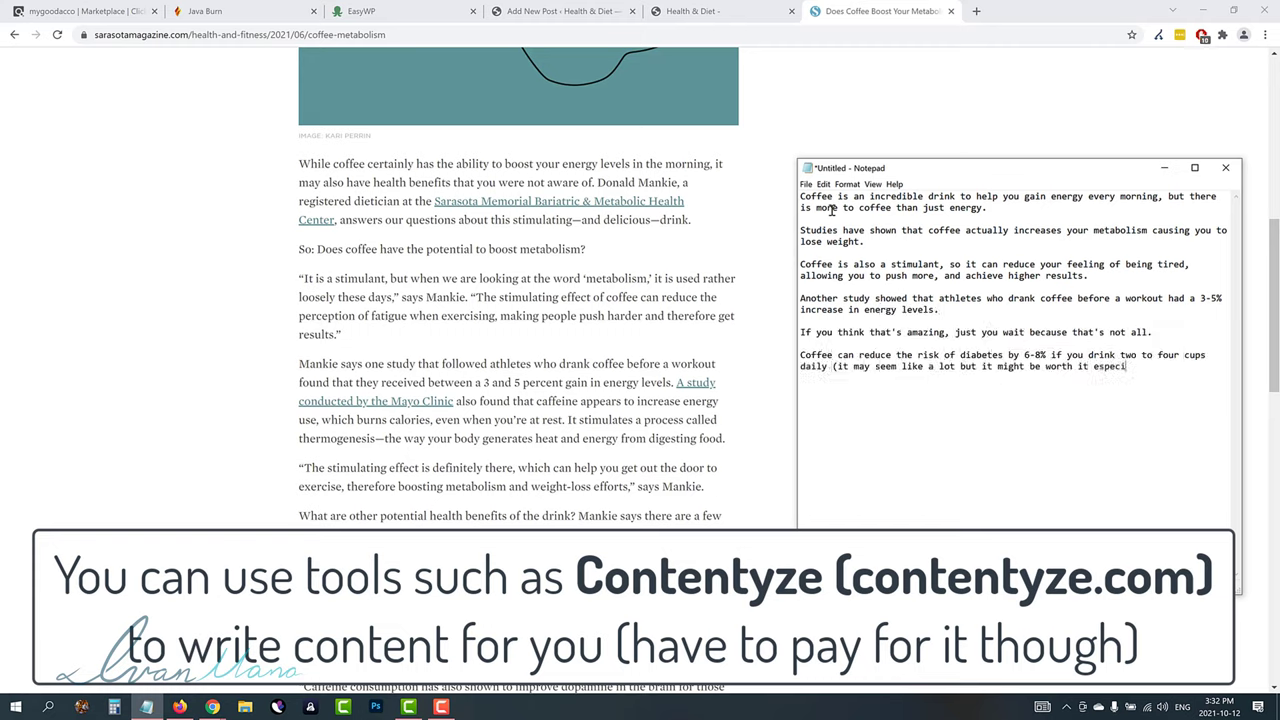
{"action": "type", "text": "ally if you're struggling with diabetes).  Just make sure to consult your doctor before going to any extremes. Everyone's body is different and there is no one-size-fits all approach to health."}
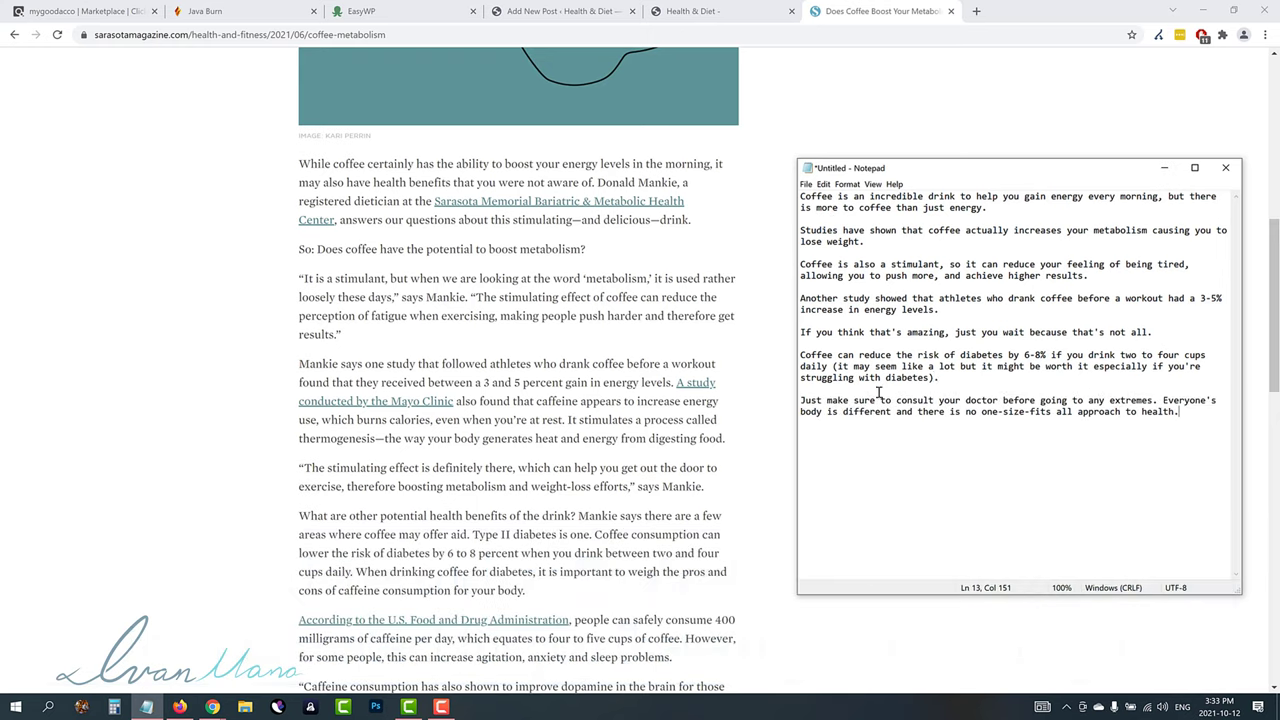
- Copy the entire Notepad draft and switch back to the Health & Diet site
{"action": "key", "text": "ctrl+a"}
{"action": "right_click", "coordinate": [898, 266]}
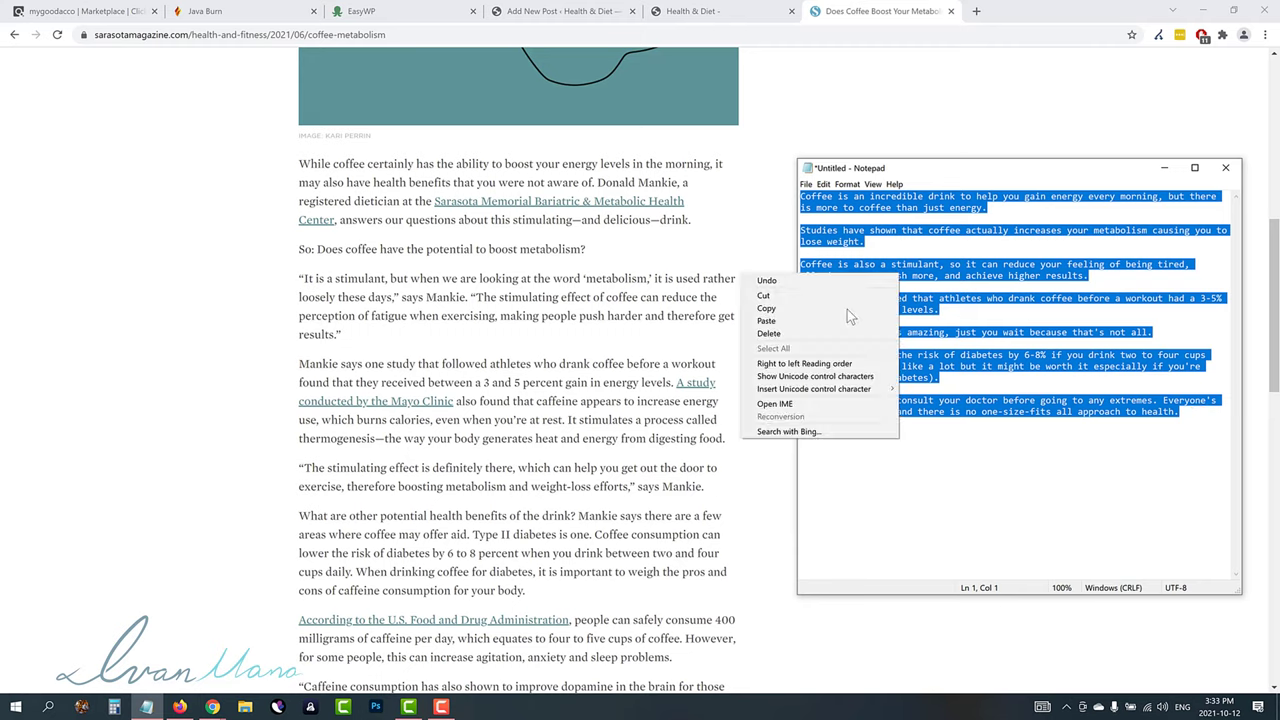
{"action": "left_click", "coordinate": [775, 308]}
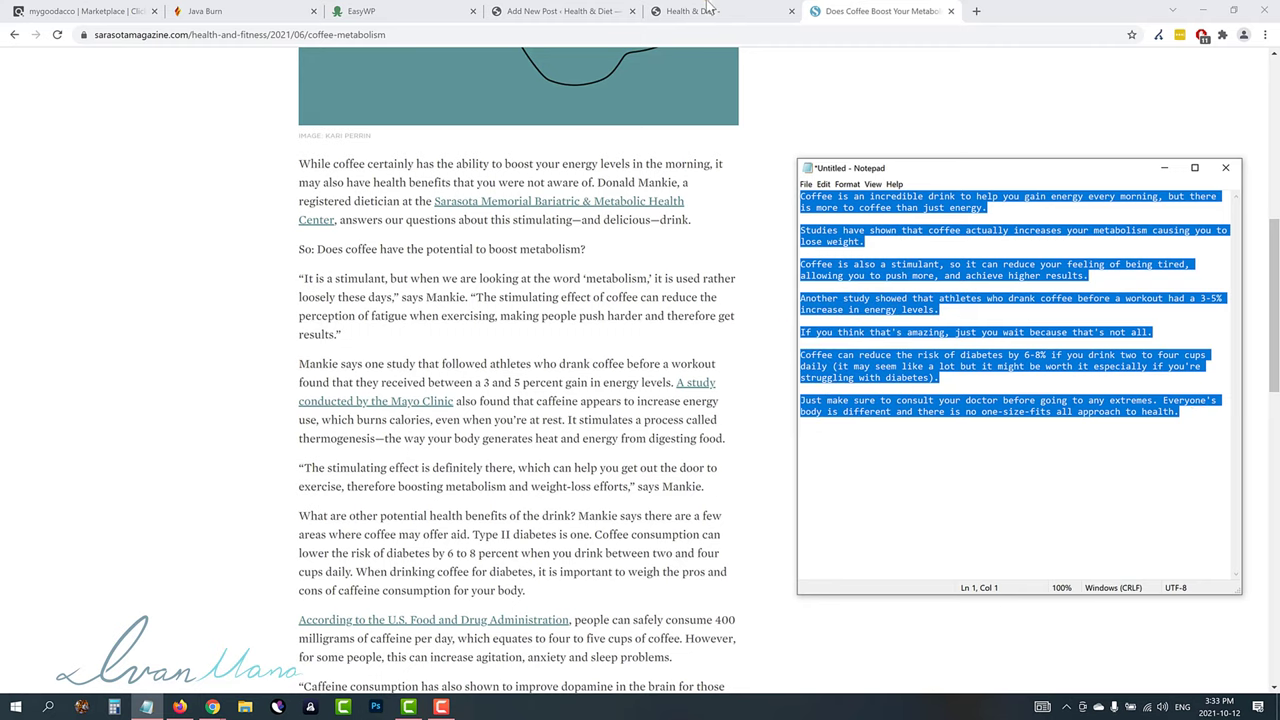
{"action": "left_click", "coordinate": [706, 9]}
- Paste the seven coffee paragraphs into the post body and add an empty block after them
{"action": "left_click", "coordinate": [590, 11]}
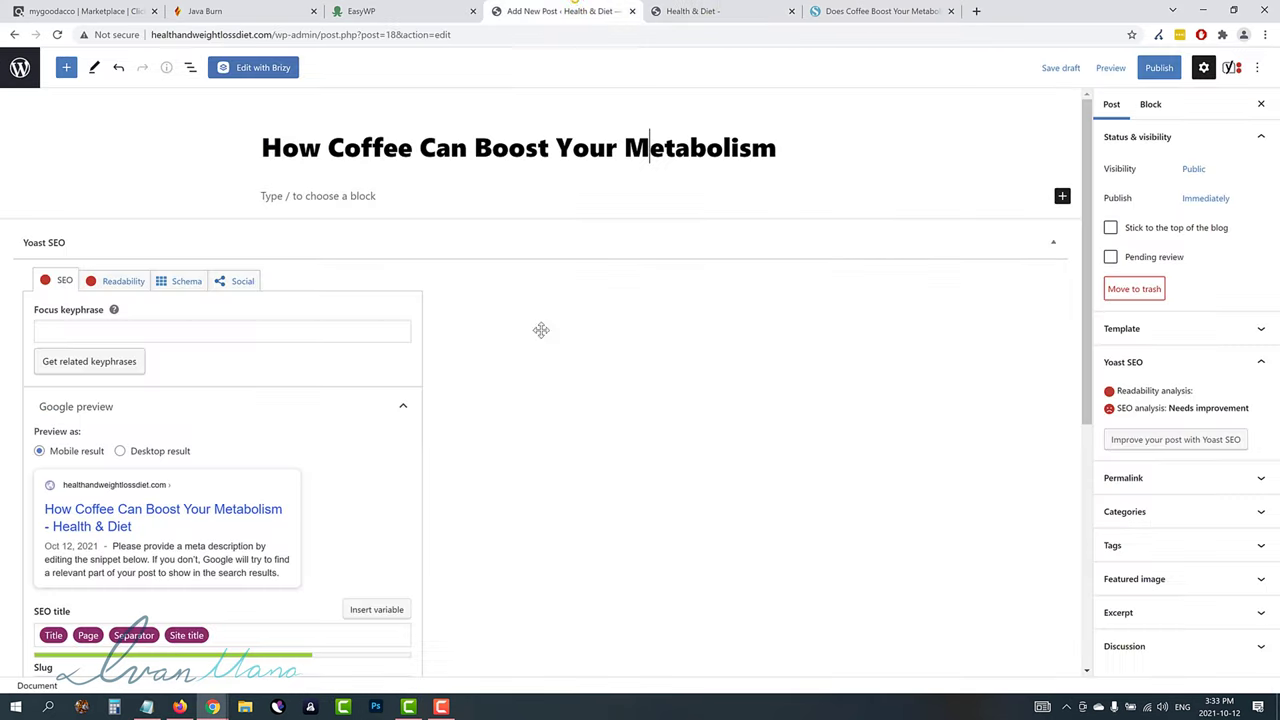
{"action": "left_click", "coordinate": [320, 197]}
{"action": "right_click", "coordinate": [312, 196]}
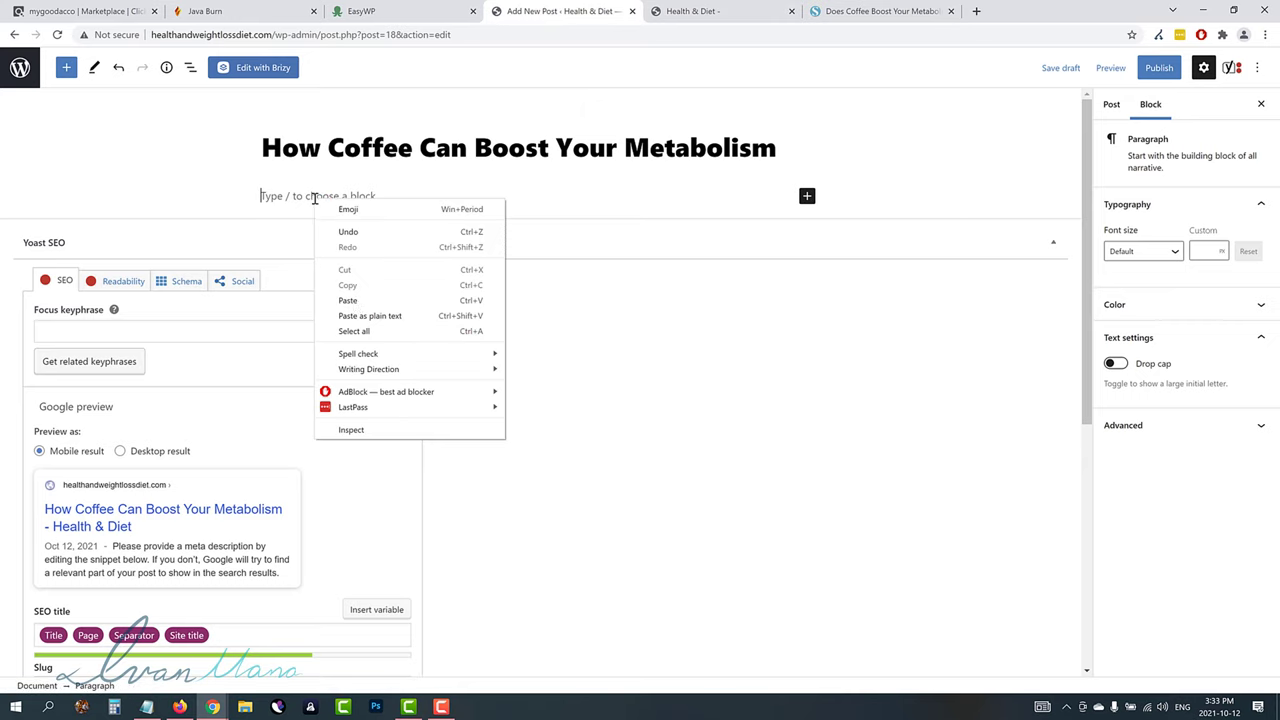
{"action": "left_click", "coordinate": [348, 301]}
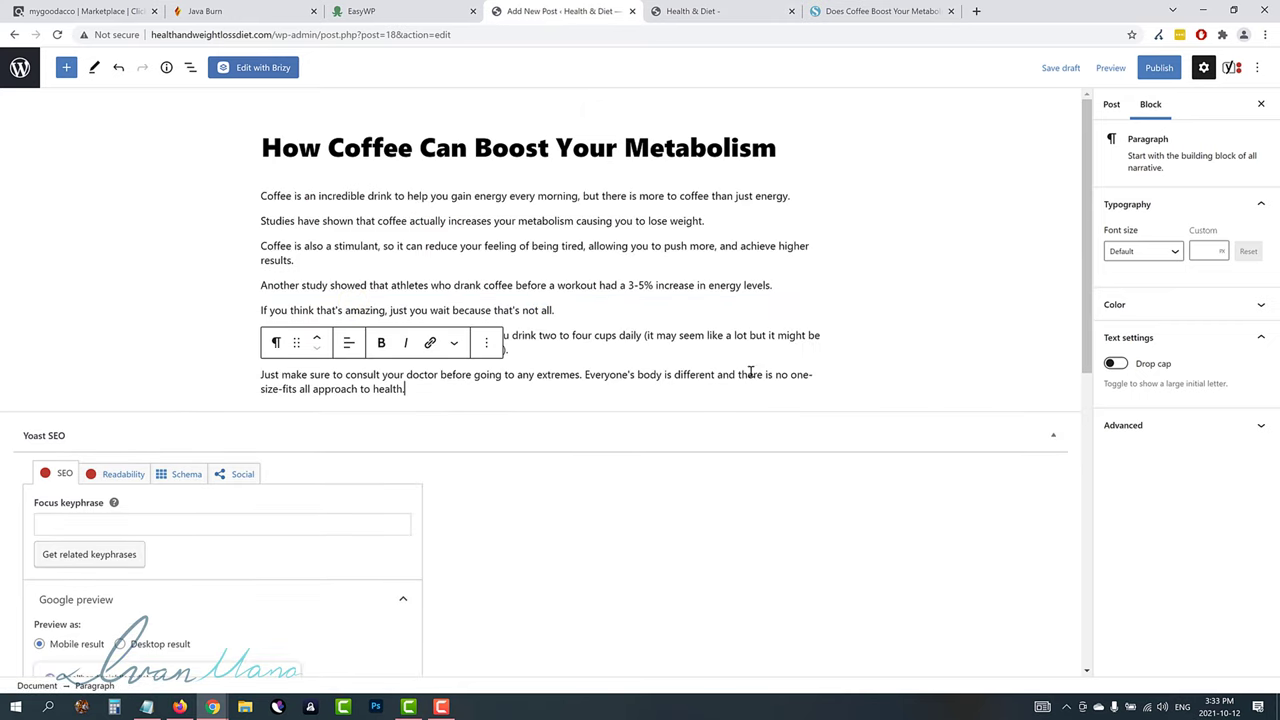
{"action": "left_click", "coordinate": [678, 396]}
{"action": "key", "text": "Return"}
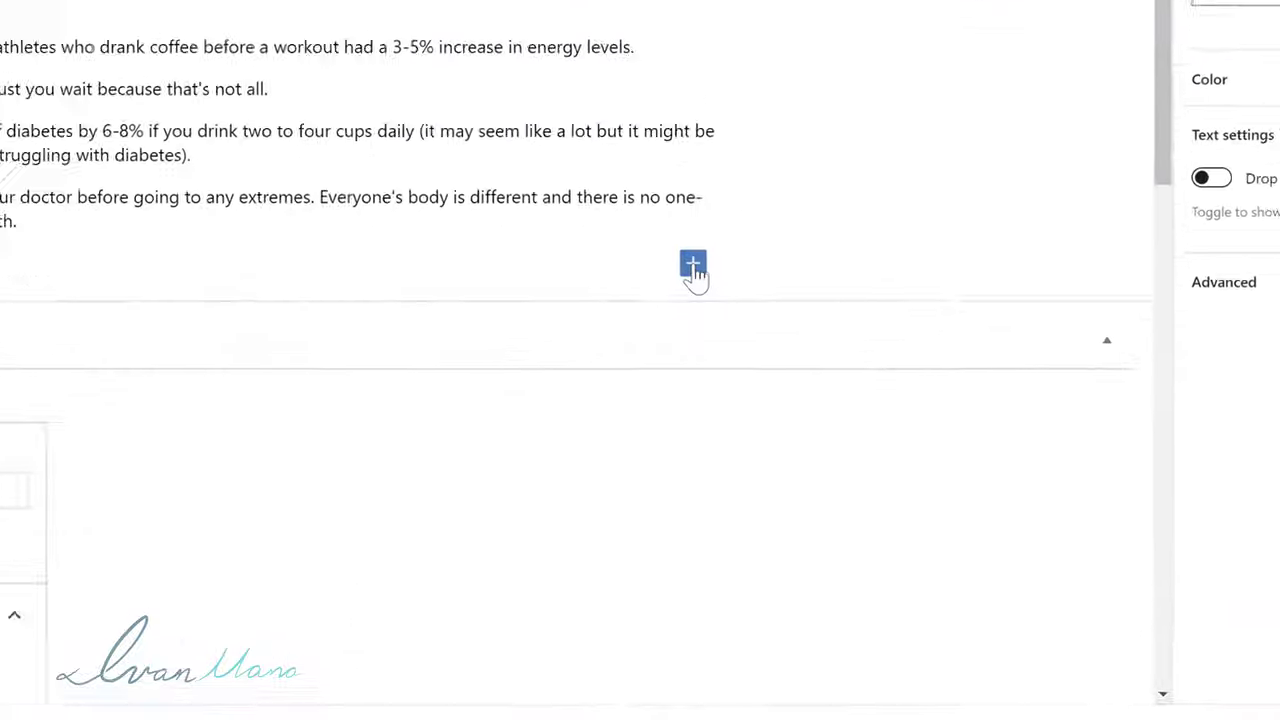
{"action": "left_click", "coordinate": [693, 266]}
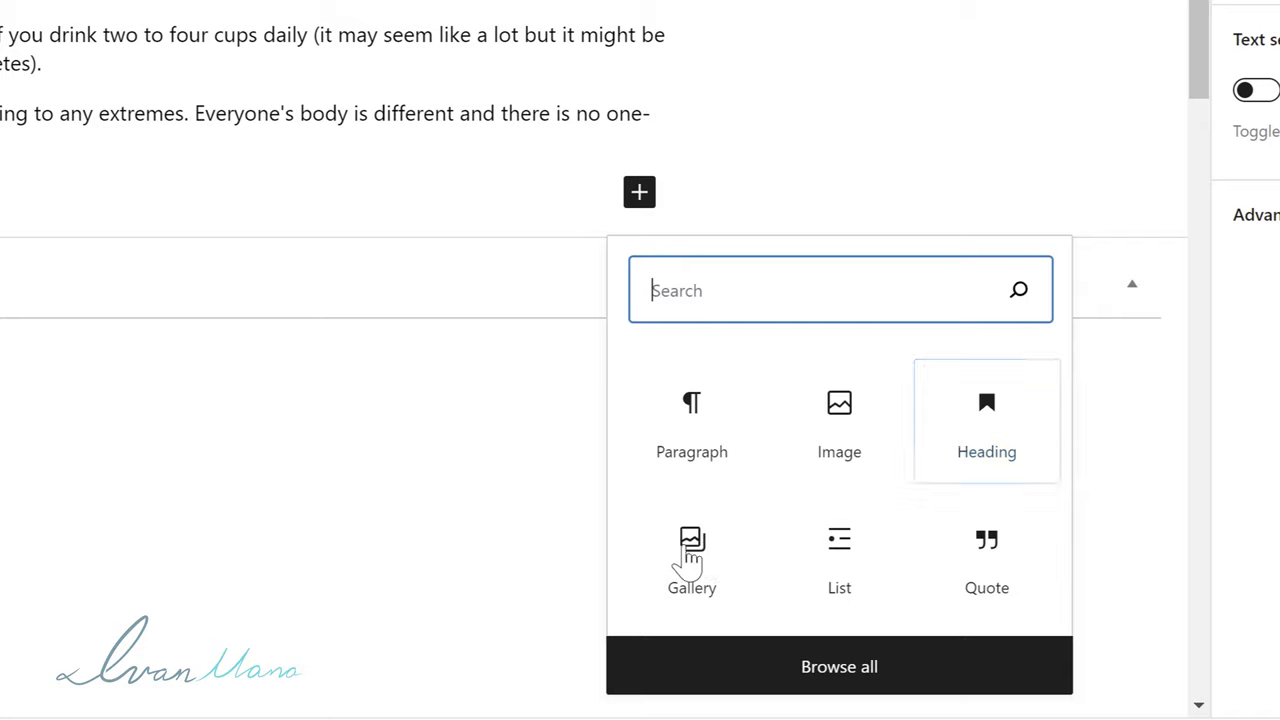
{"action": "left_click", "coordinate": [843, 676]}
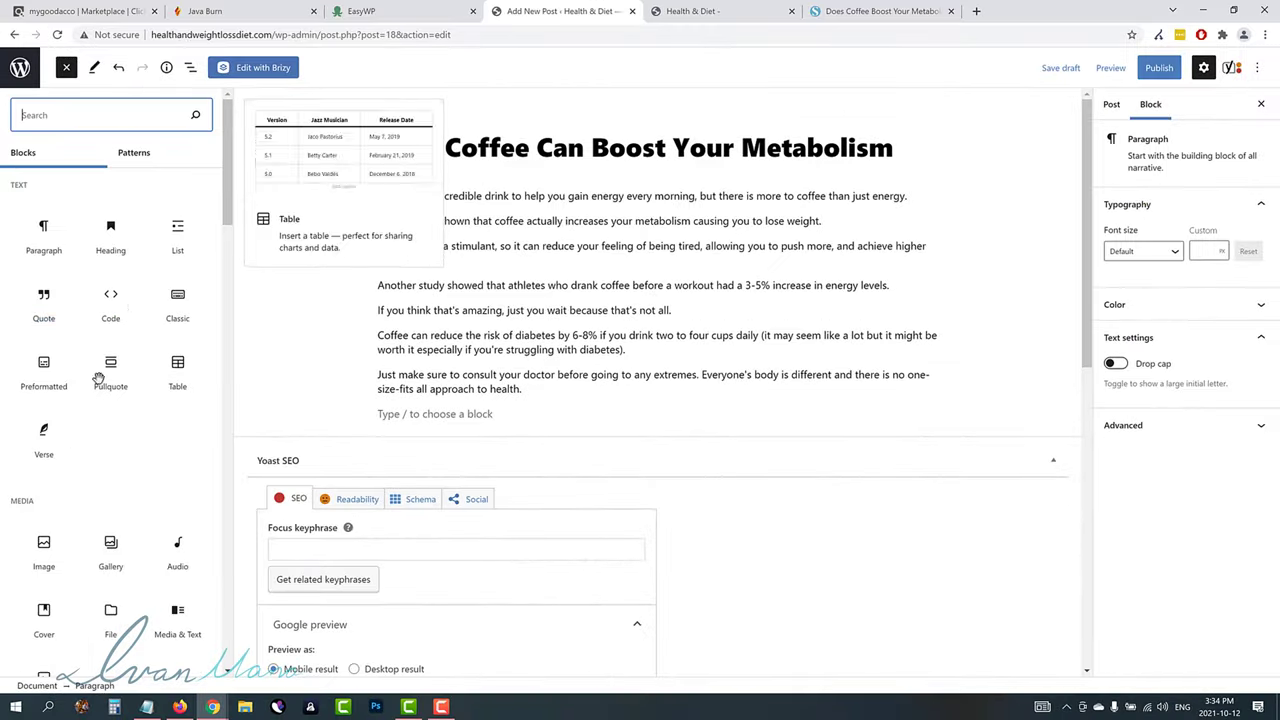
{"action": "scroll", "coordinate": [110, 420], "scroll_direction": "down", "scroll_amount": 5}
{"action": "scroll", "coordinate": [115, 435], "scroll_direction": "down", "scroll_amount": 3}
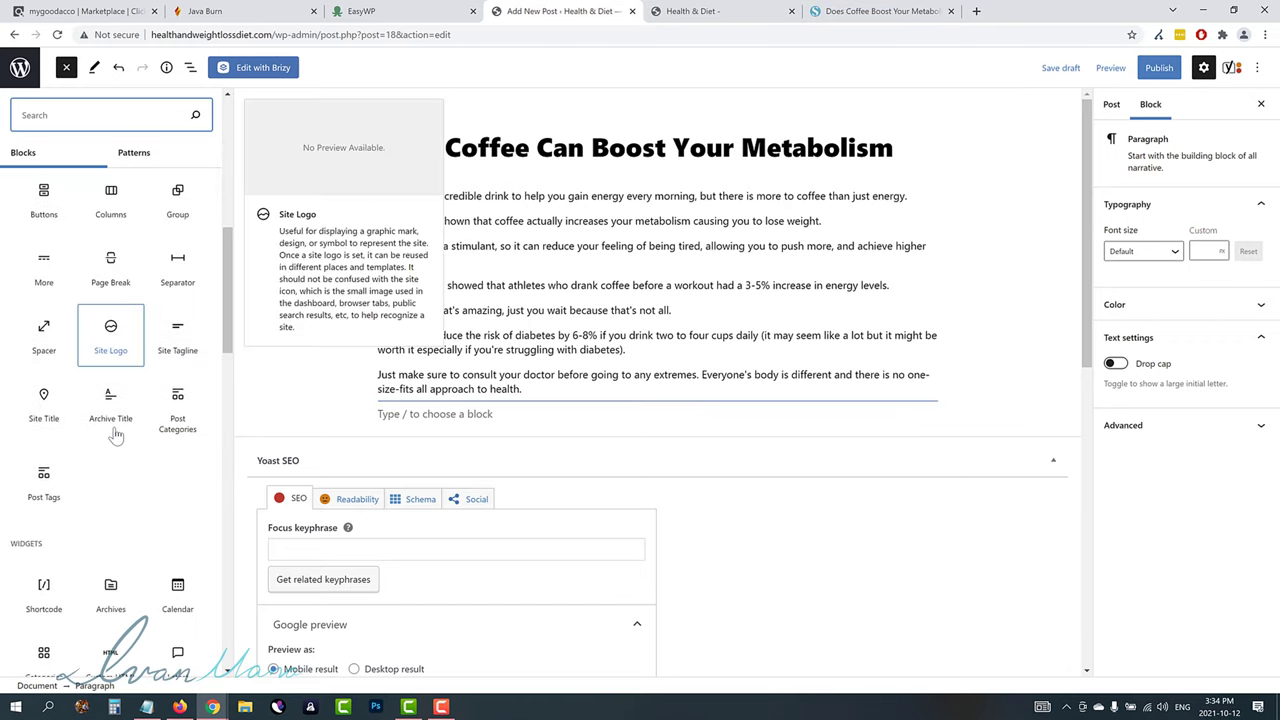
{"action": "scroll", "coordinate": [131, 468], "scroll_direction": "down", "scroll_amount": 5}
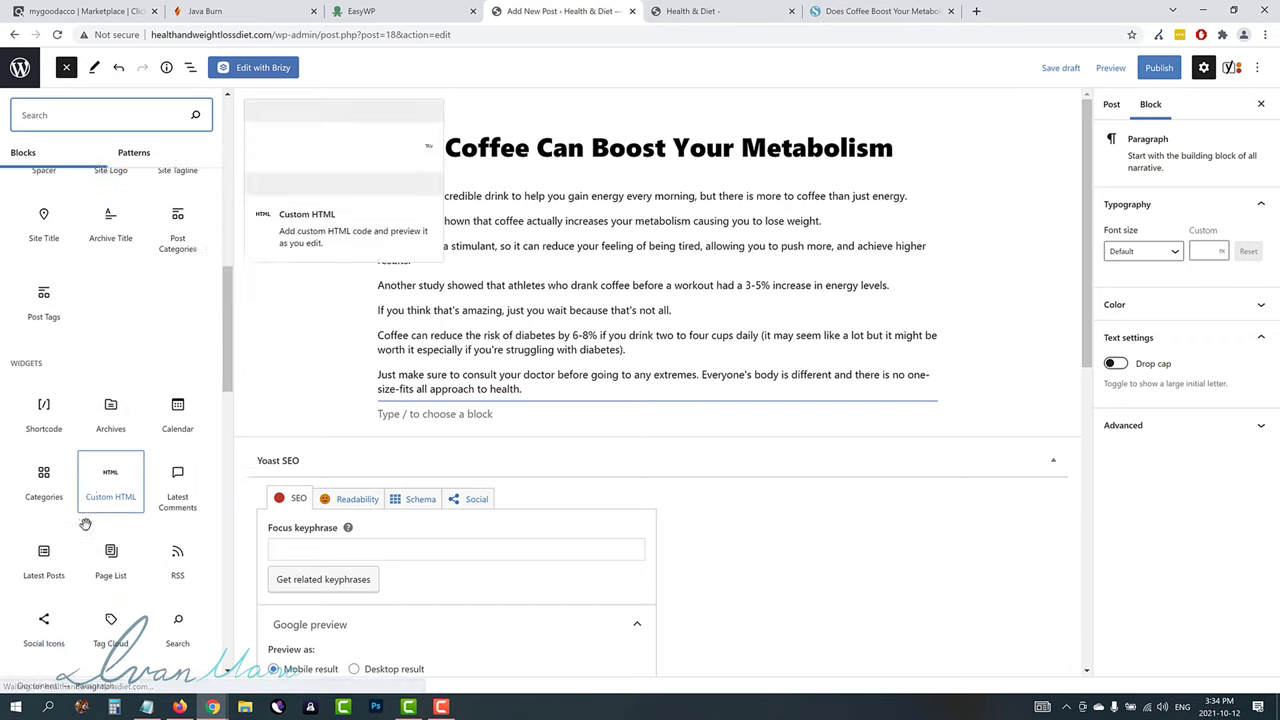
{"action": "scroll", "coordinate": [47, 490], "scroll_direction": "down", "scroll_amount": 8}
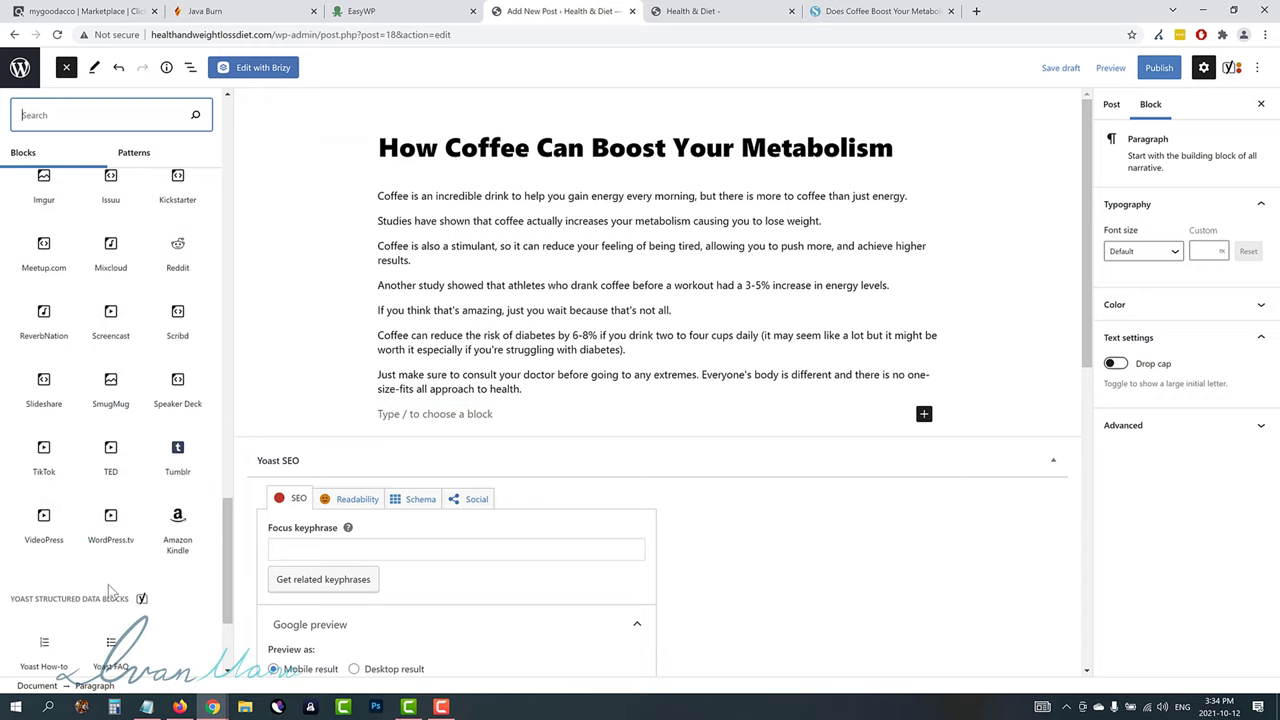
{"action": "scroll", "coordinate": [88, 420], "scroll_direction": "up", "scroll_amount": 3}
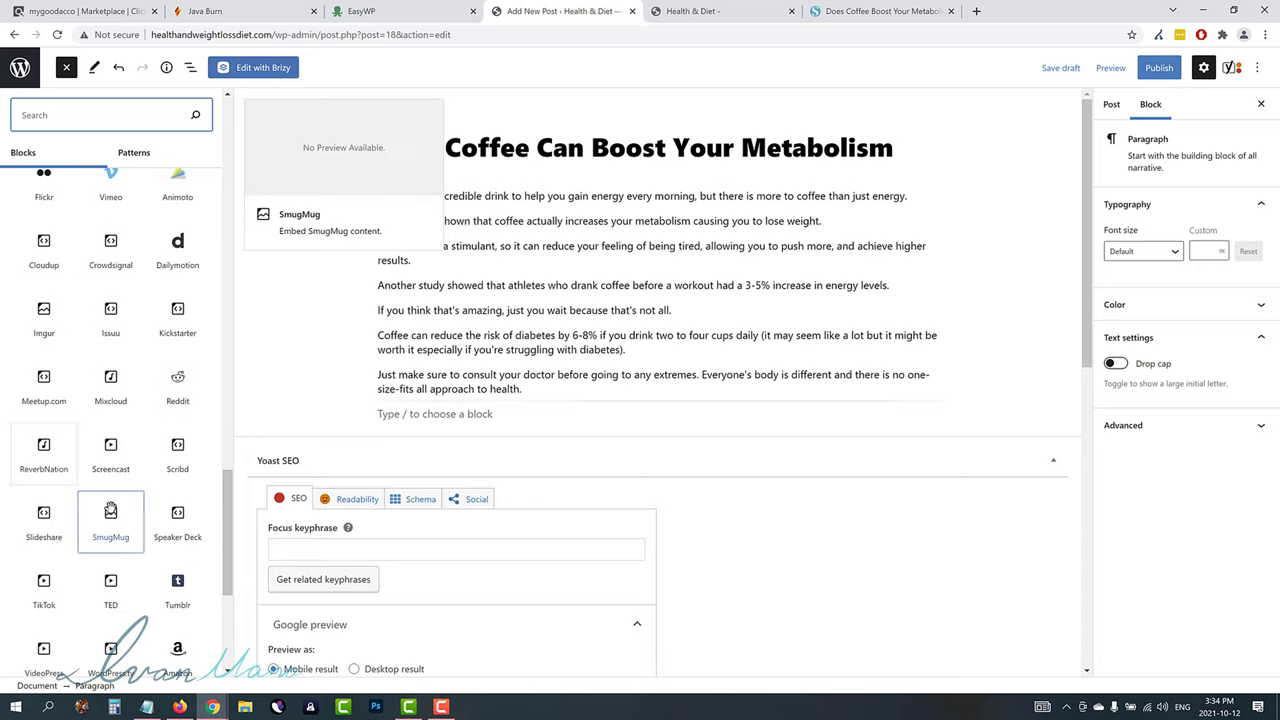
{"action": "scroll", "coordinate": [100, 420], "scroll_direction": "up", "scroll_amount": 10}
{"action": "scroll", "coordinate": [124, 441], "scroll_direction": "up", "scroll_amount": 5}
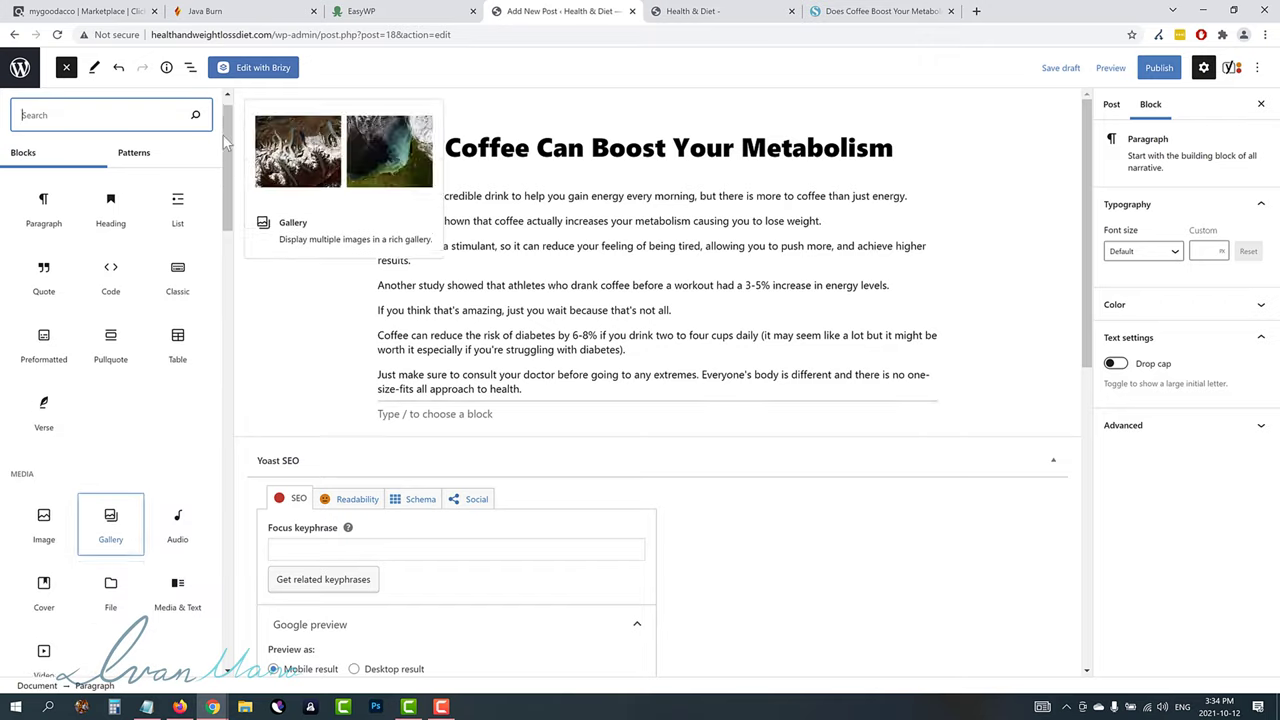
{"action": "left_click", "coordinate": [831, 322]}
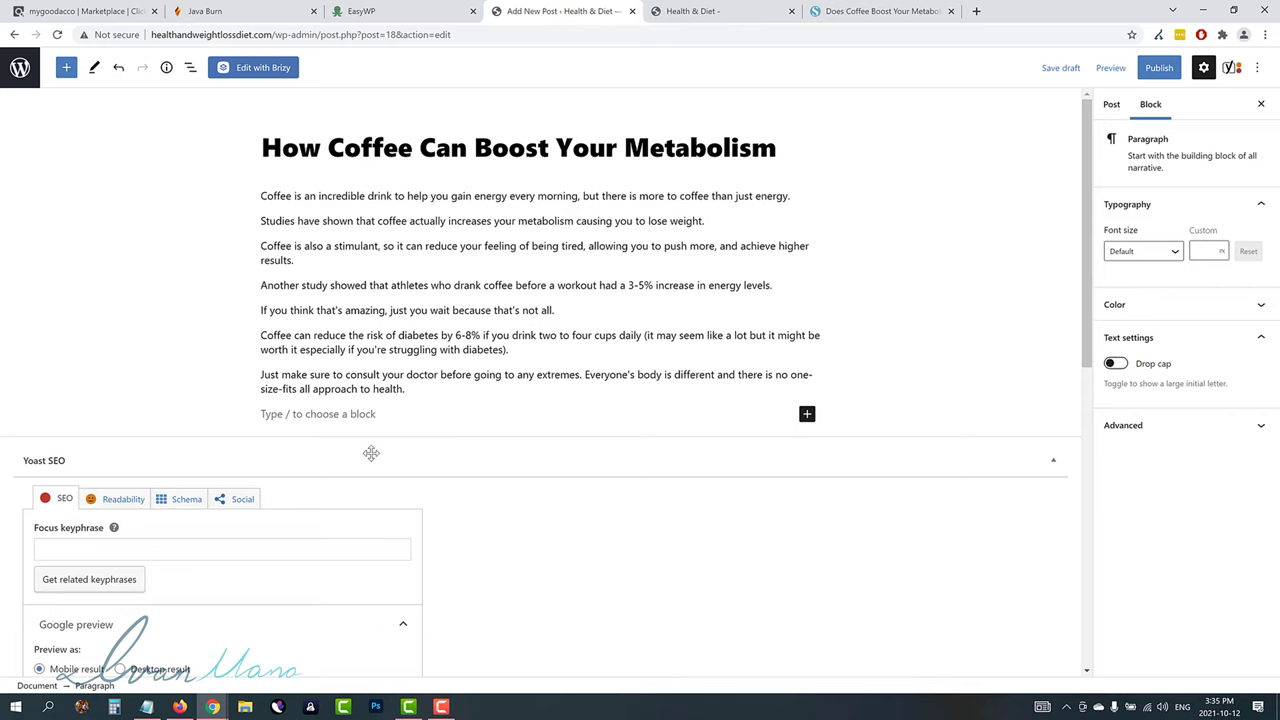
- Check the Java Burn listing and sales page, then return to the new post editor
{"action": "left_click", "coordinate": [85, 11]}
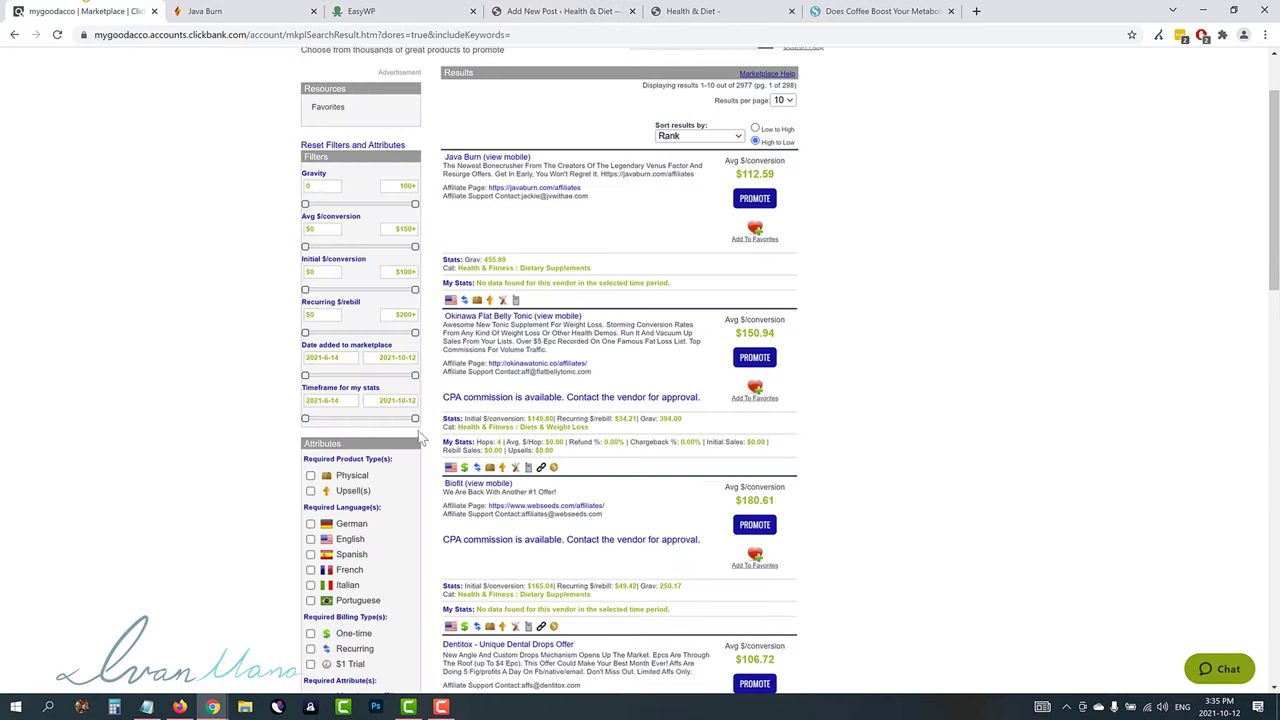
{"action": "left_click", "coordinate": [242, 10]}
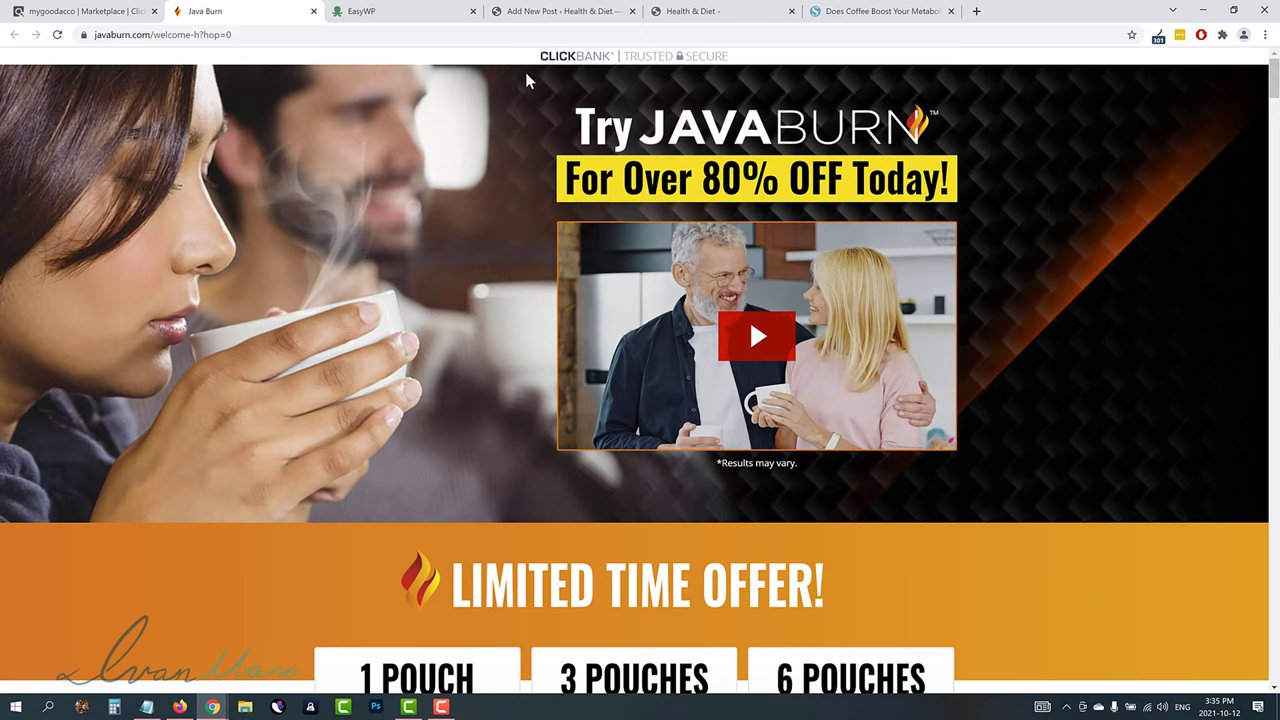
{"action": "left_click", "coordinate": [705, 10]}
{"action": "left_click", "coordinate": [567, 10]}
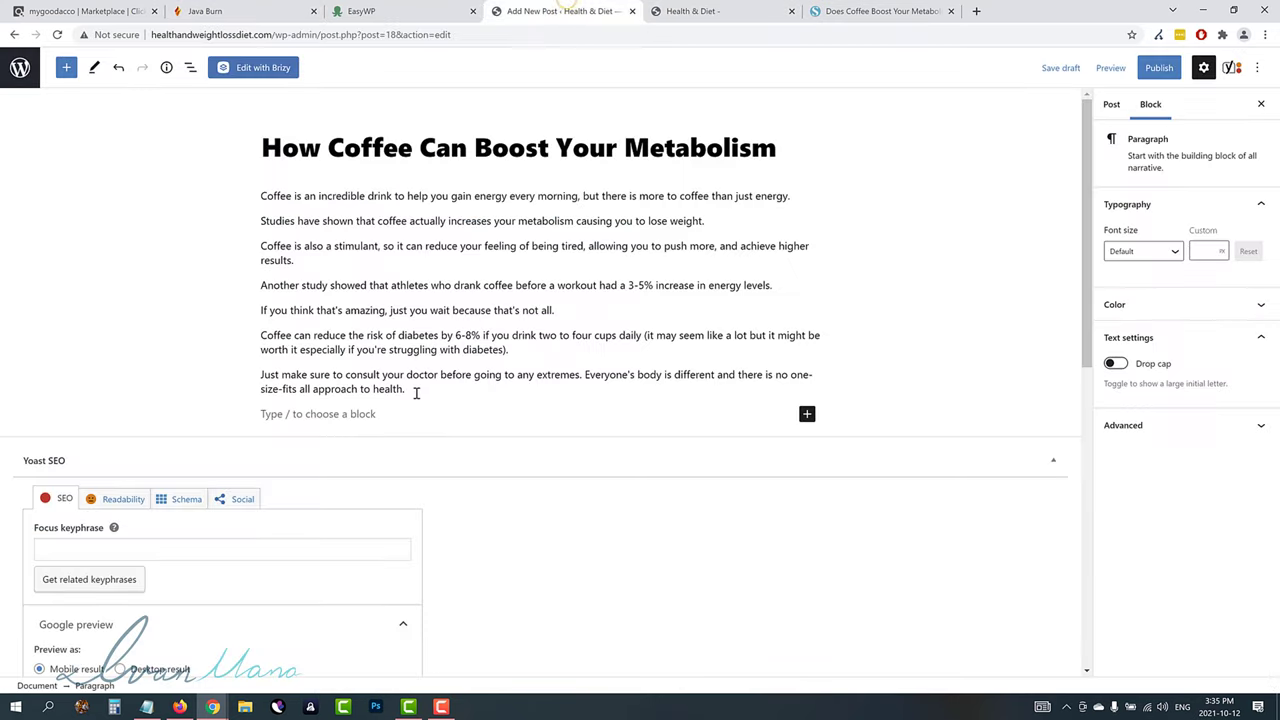
- Write a closing paragraph recommending Java Burn as a delicious coffee add-on to skyrocket results
{"action": "left_click", "coordinate": [373, 410]}
{"action": "type", "text": "If you want"}
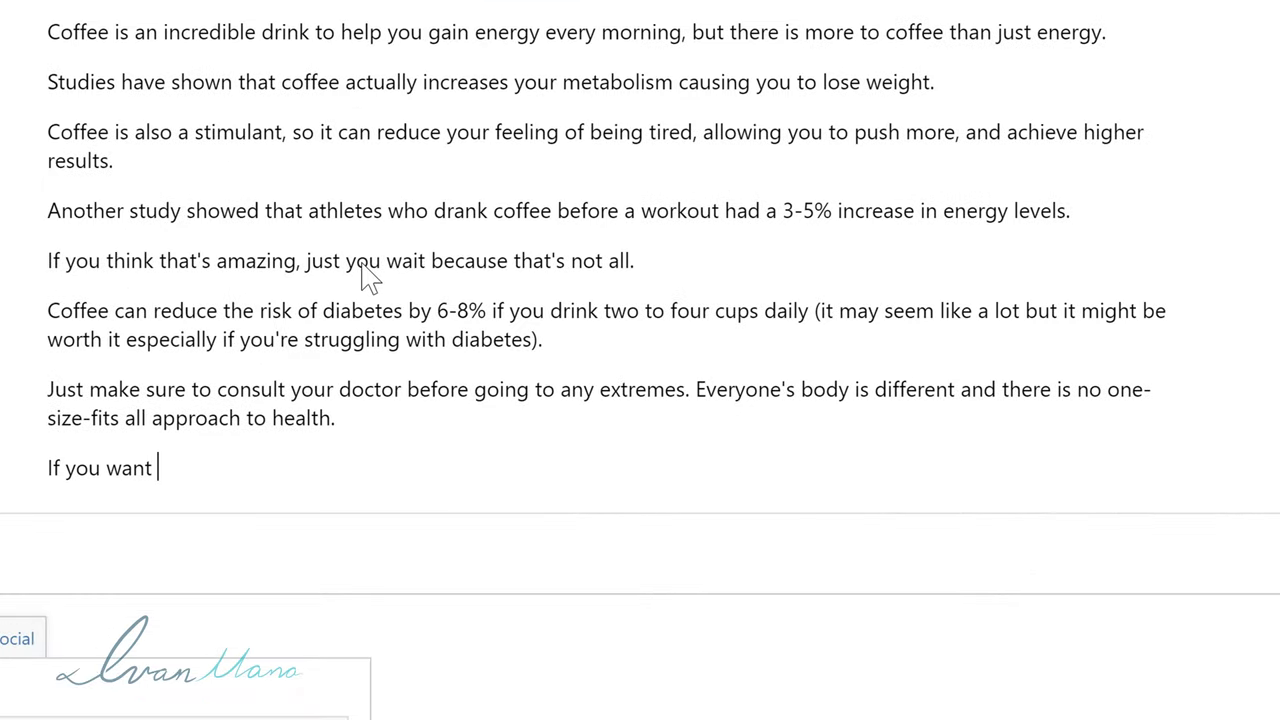
{"action": "type", "text": " to increase your meta"}
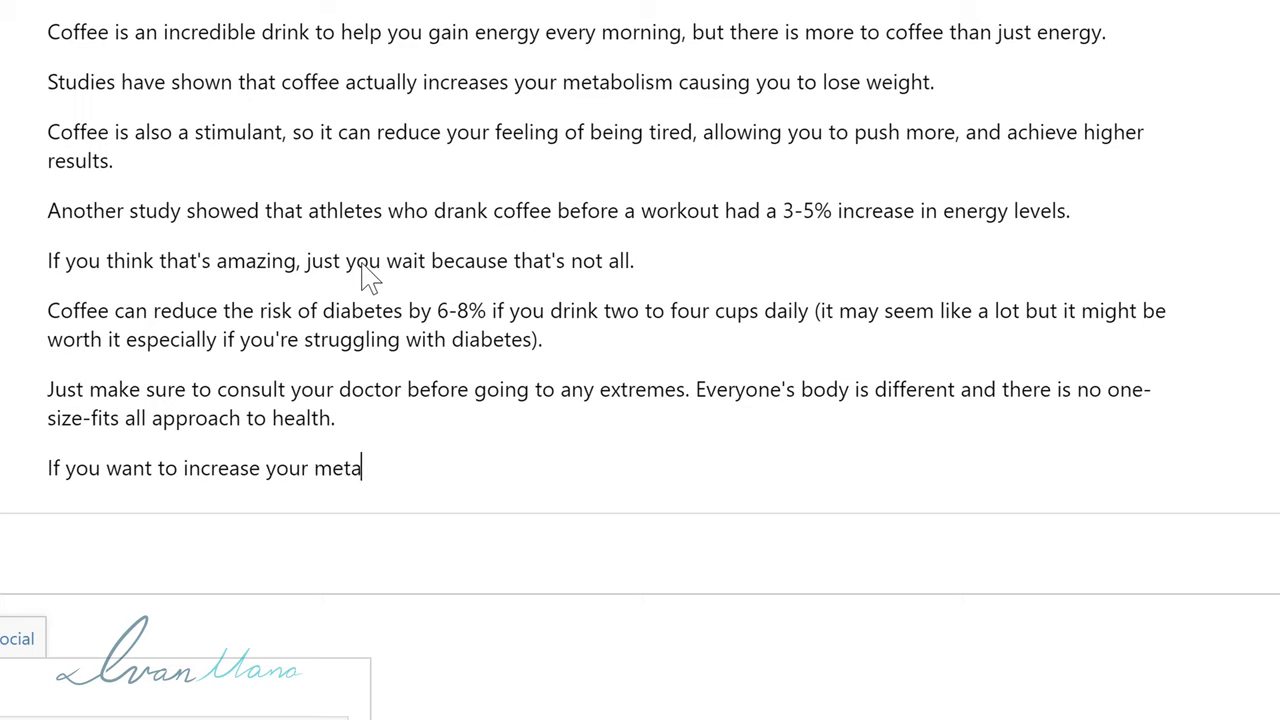
{"action": "type", "text": "bolism even"}
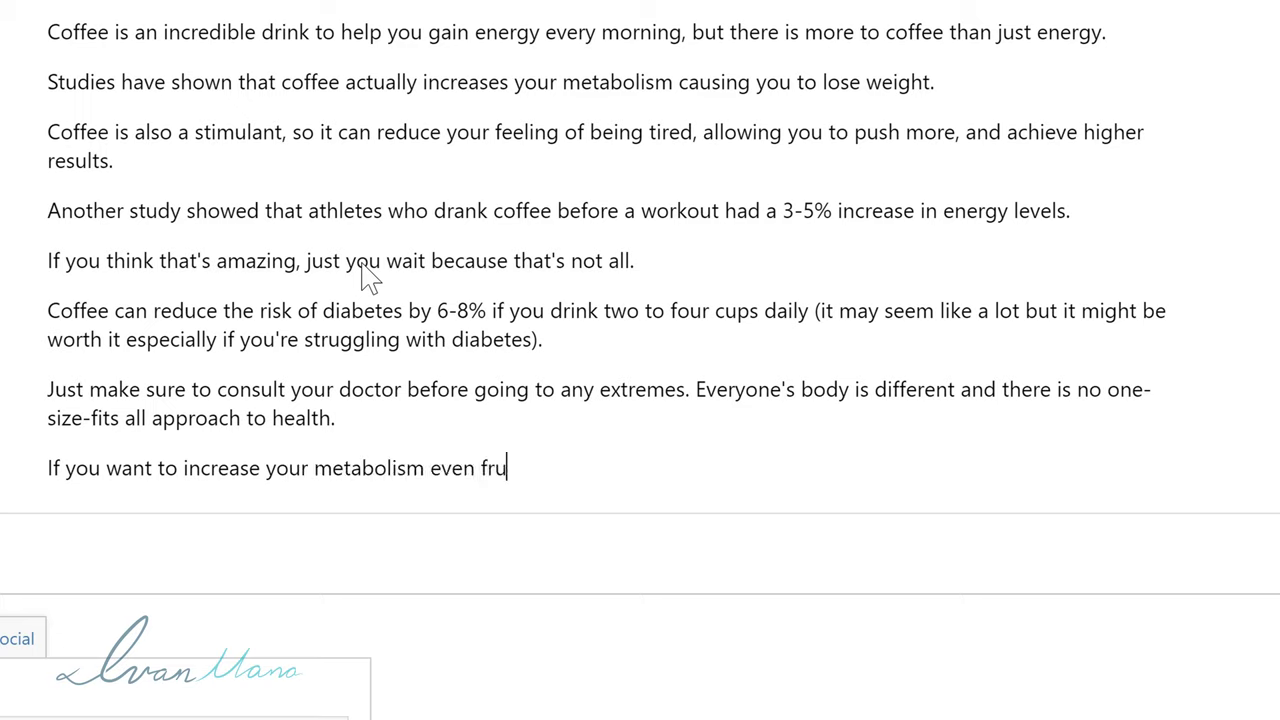
{"action": "type", "text": " further, you can try Java Burn, "}
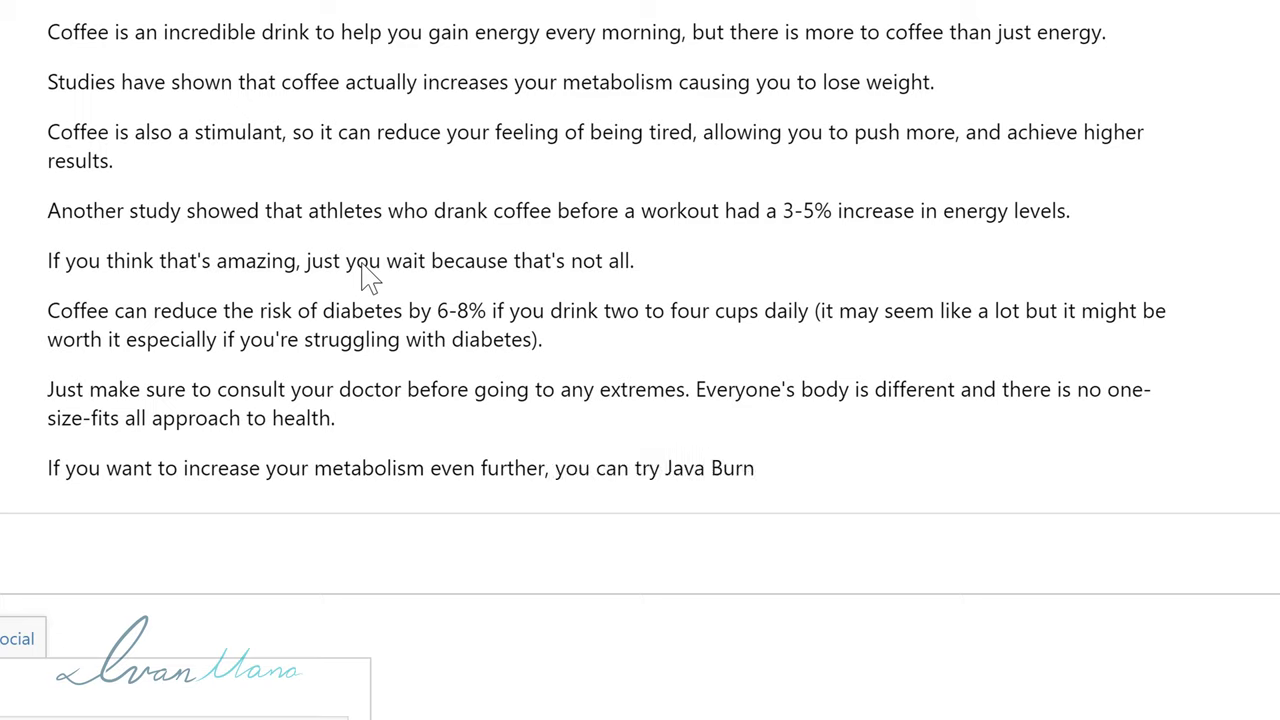
{"action": "type", "text": "which"}
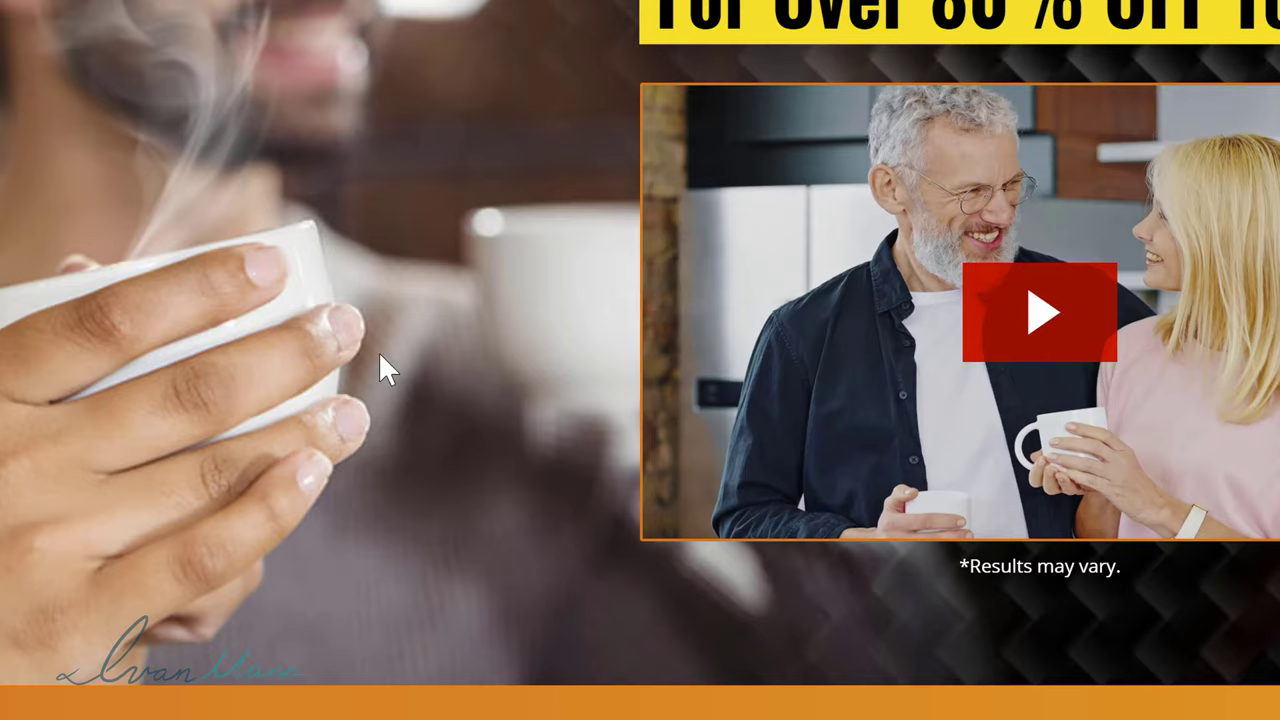
{"action": "scroll", "coordinate": [376, 358], "scroll_direction": "down", "scroll_amount": 10}
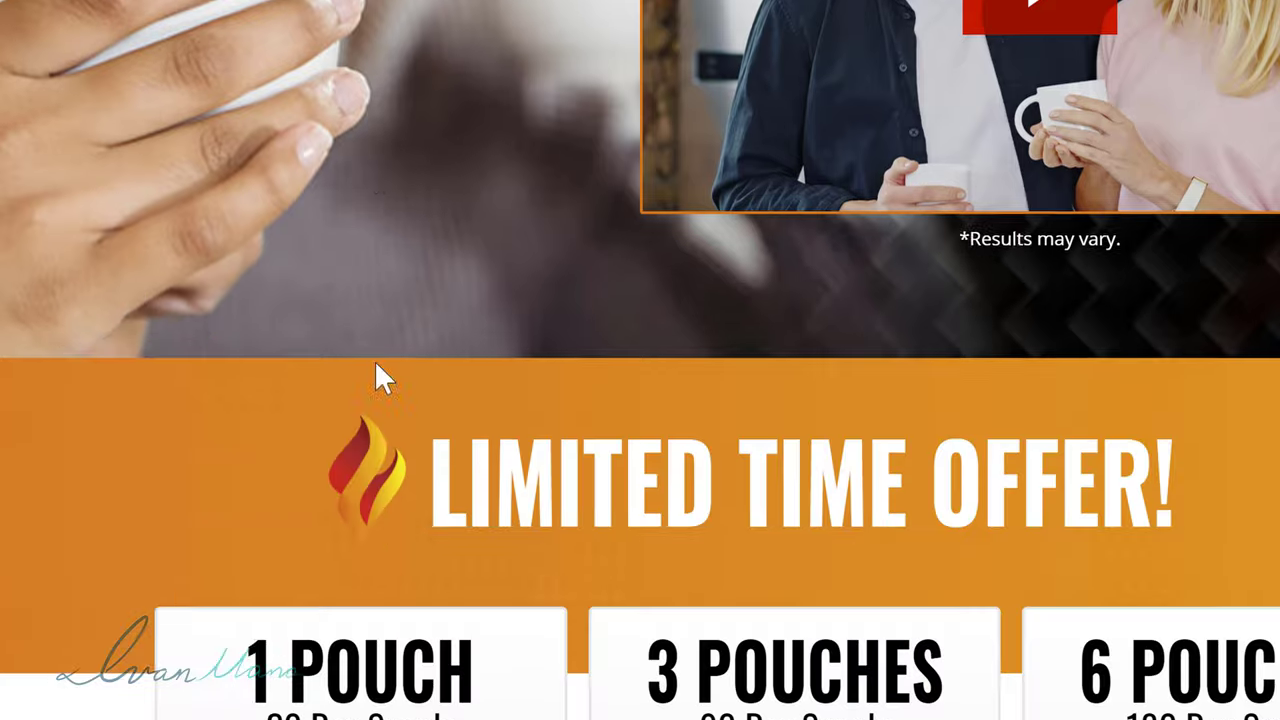
{"action": "type", "text": "is a "}
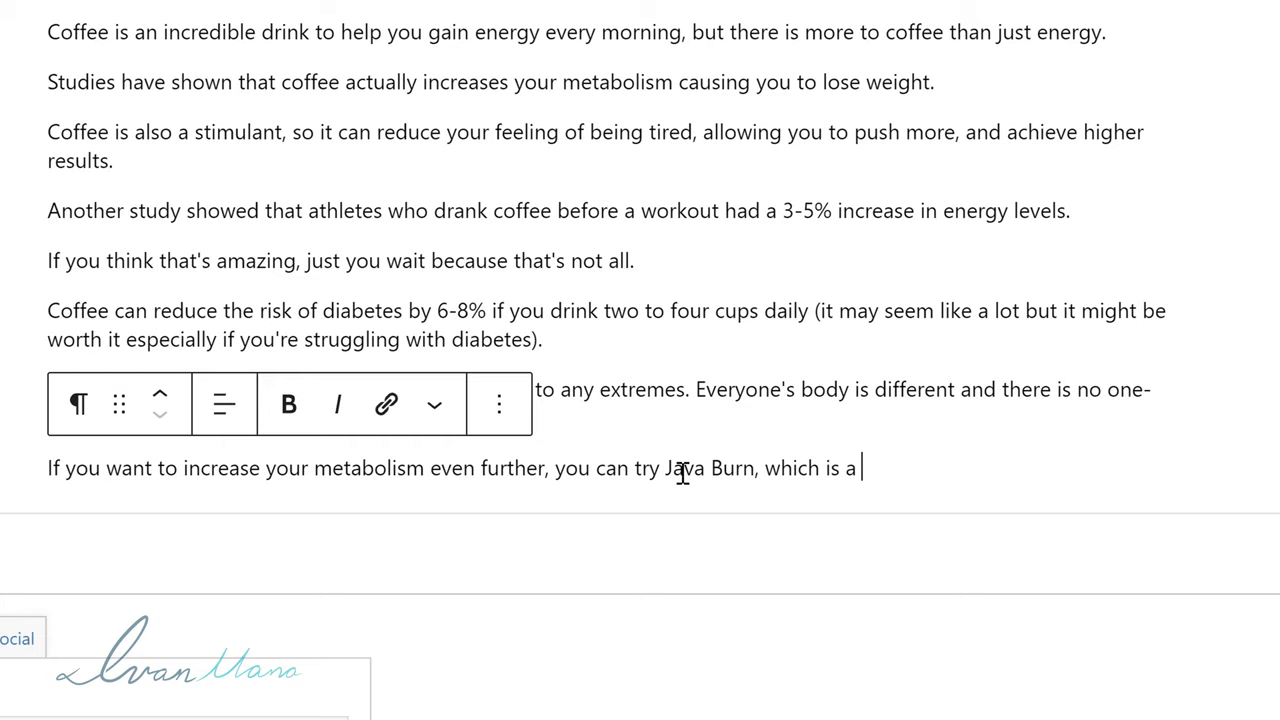
{"action": "type", "text": "produc"}
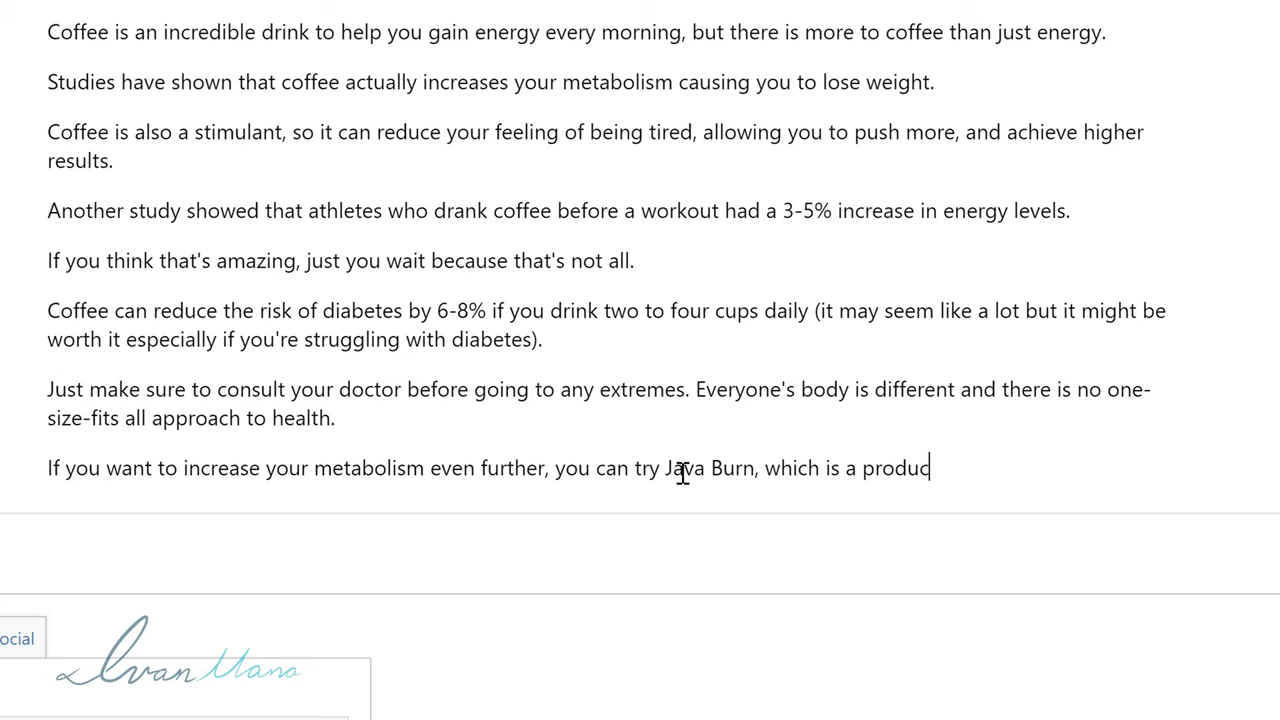
{"action": "type", "text": "t that you can add"}
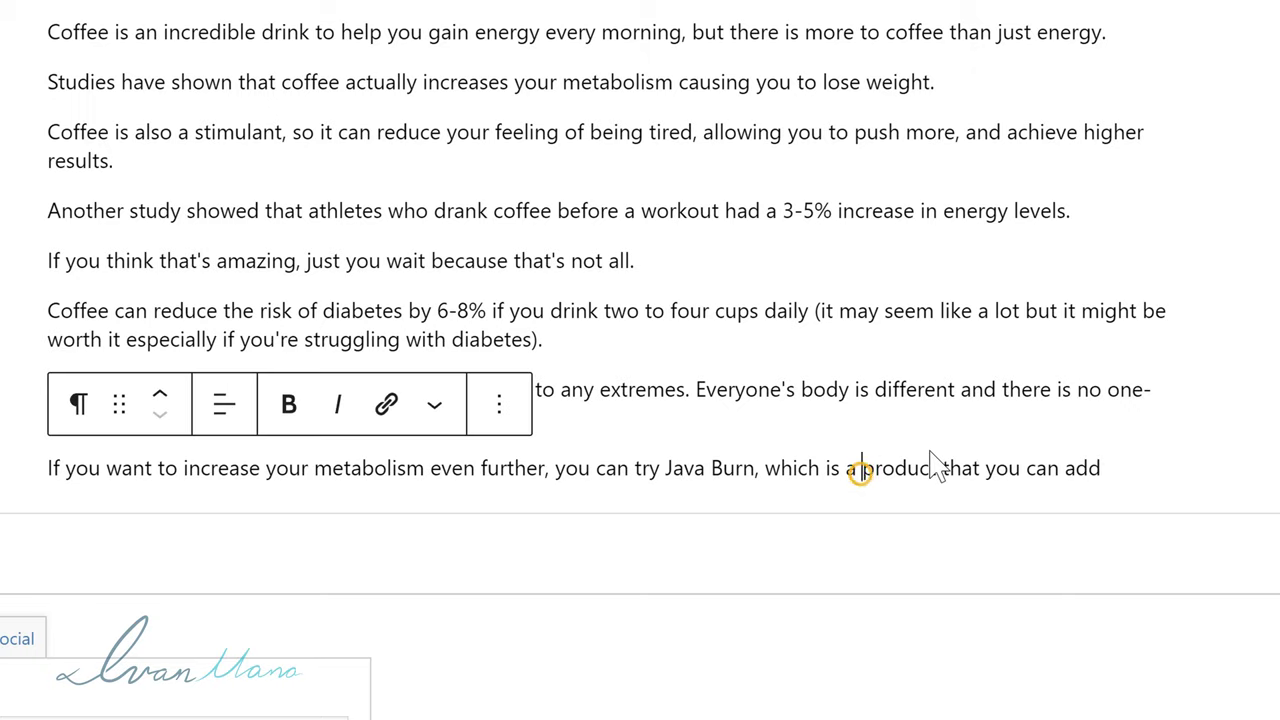
{"action": "left_click", "coordinate": [860, 474]}
{"action": "type", "text": "(declisi"}
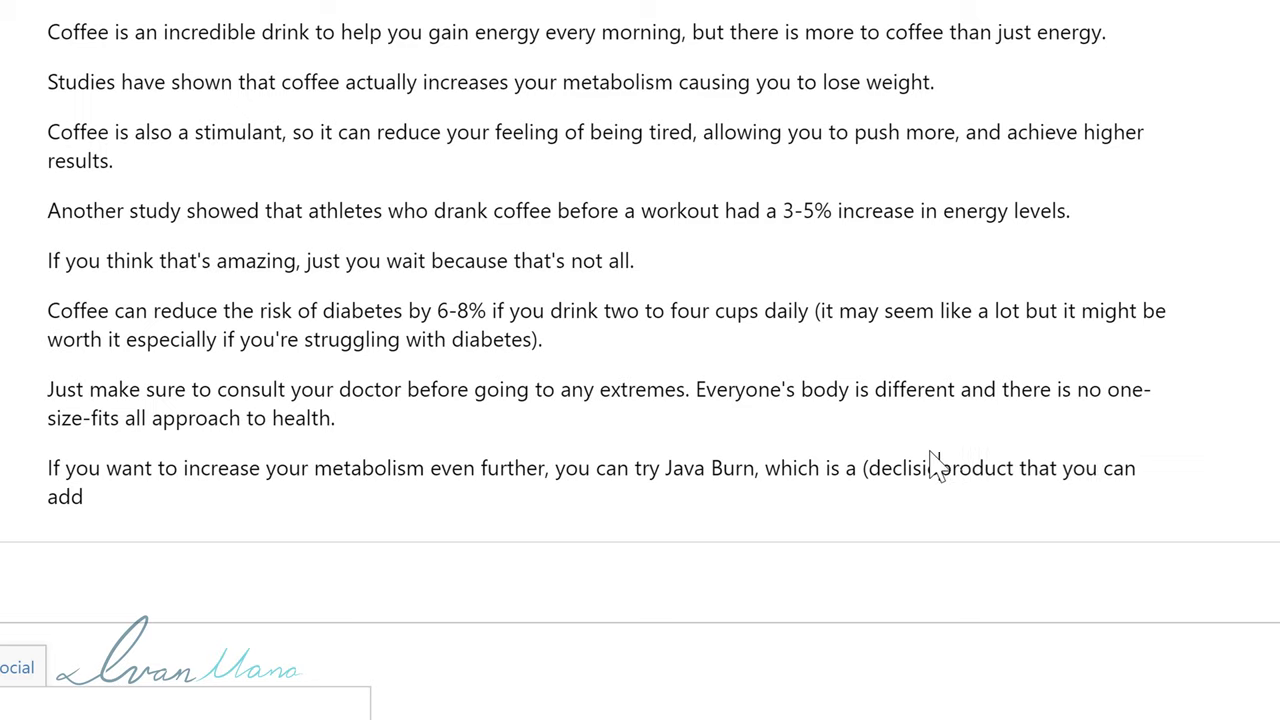
{"action": "key", "text": "BackSpace"}
{"action": "key", "text": "BackSpace"}
{"action": "key", "text": "BackSpace"}
{"action": "type", "text": "licious)"}
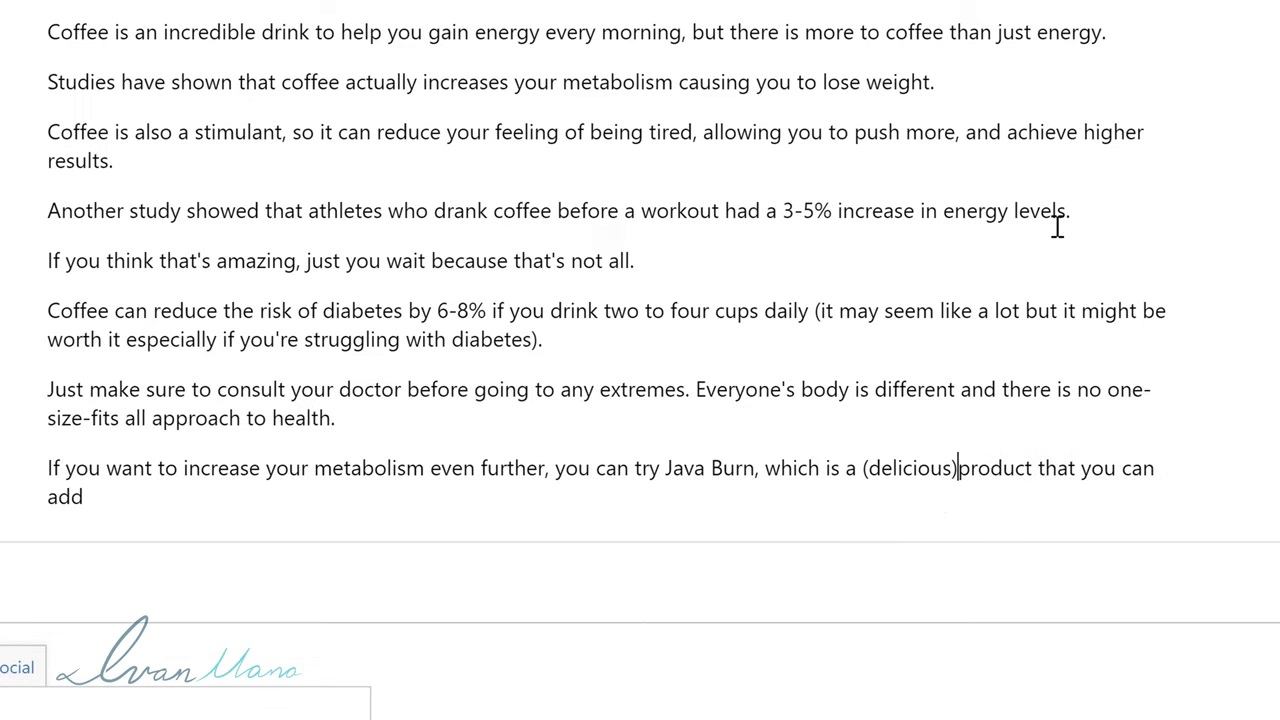
{"action": "left_click", "coordinate": [135, 500]}
{"action": "type", "text": "to your coffe"}
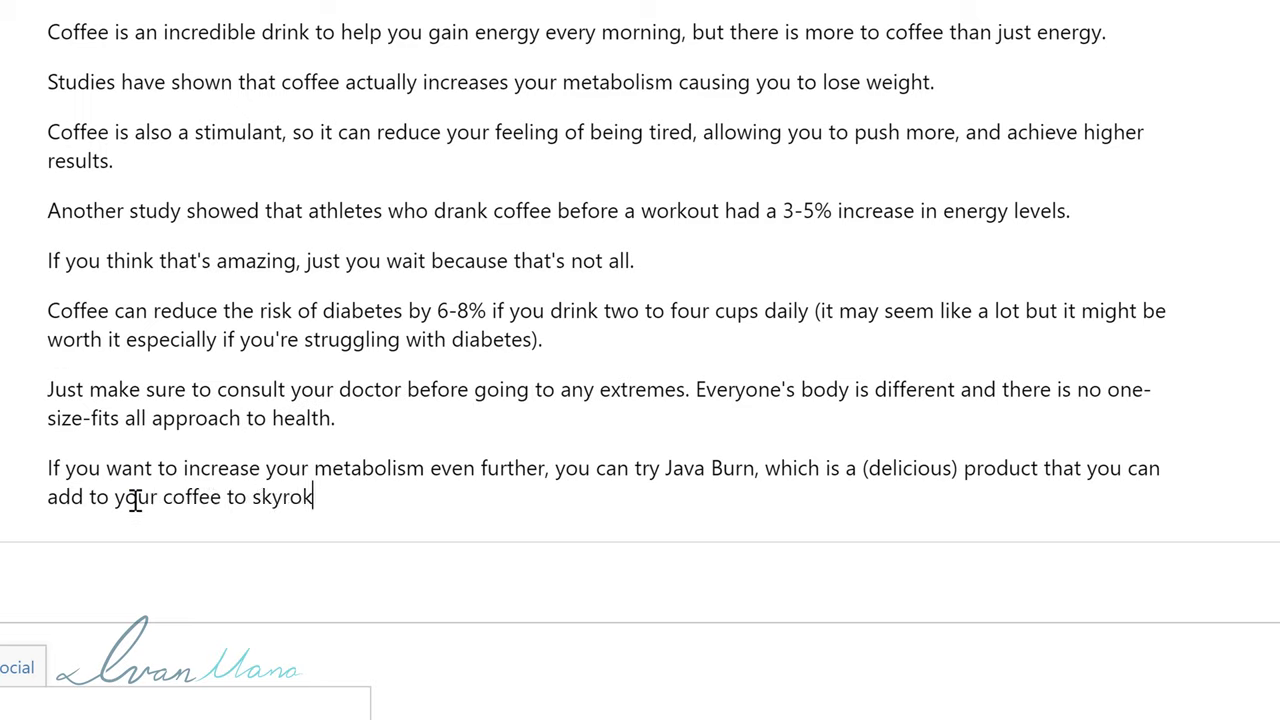
{"action": "type", "text": "e to skyrocket your results."}
- Add a paragraph pointing readers to Java Burn's main website, then start a 'P.S.' line
{"action": "key", "text": "Return"}
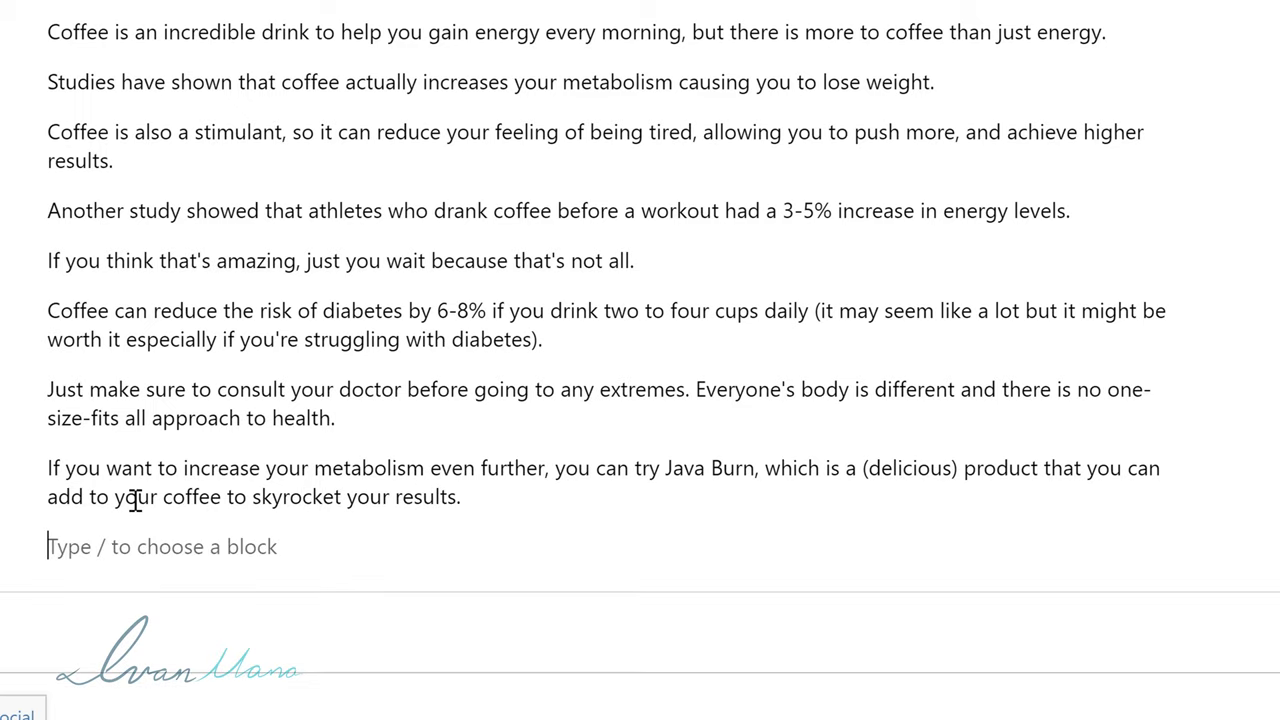
{"action": "type", "text": "If you want to chec"}
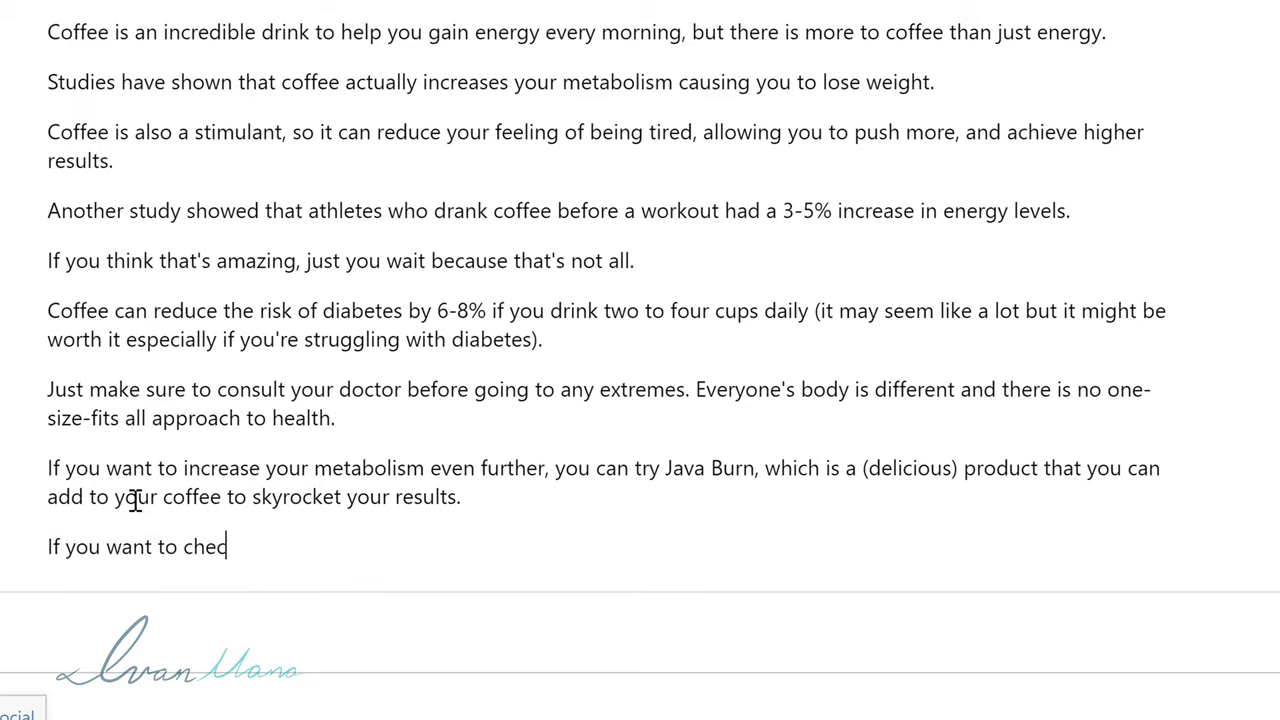
{"action": "type", "text": "k it out, you can d"}
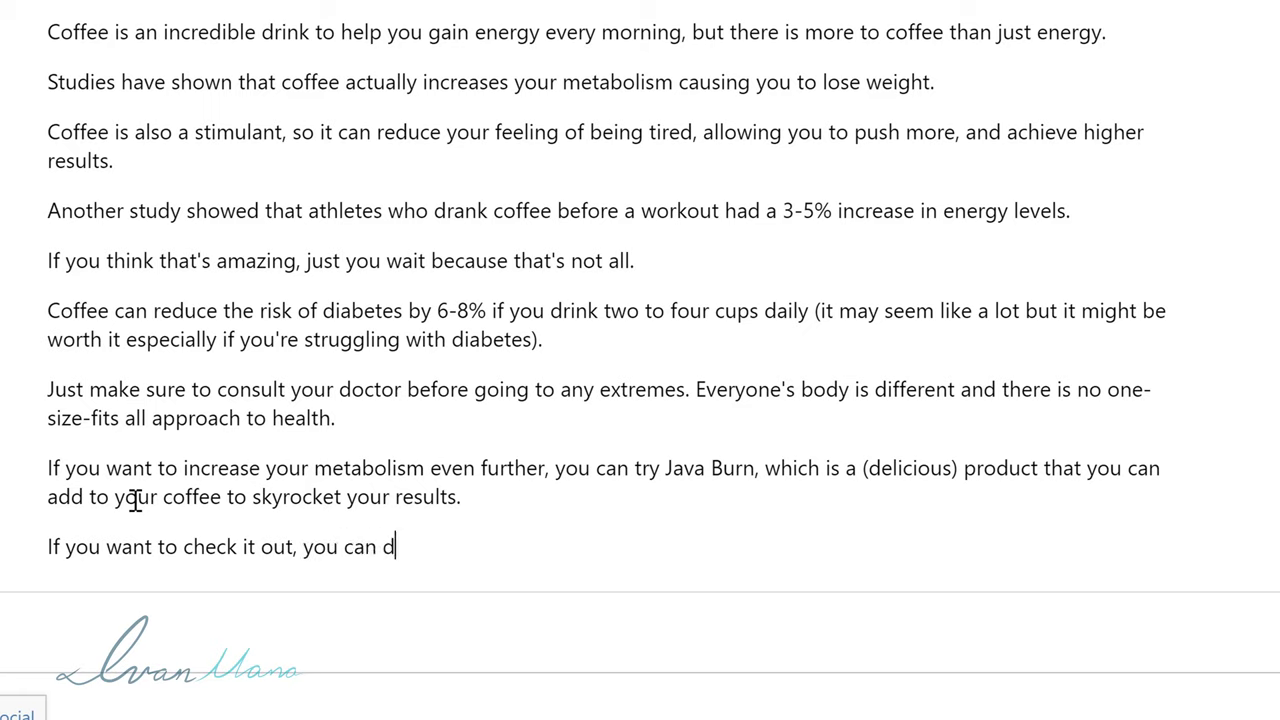
{"action": "type", "text": "o so by visiting th"}
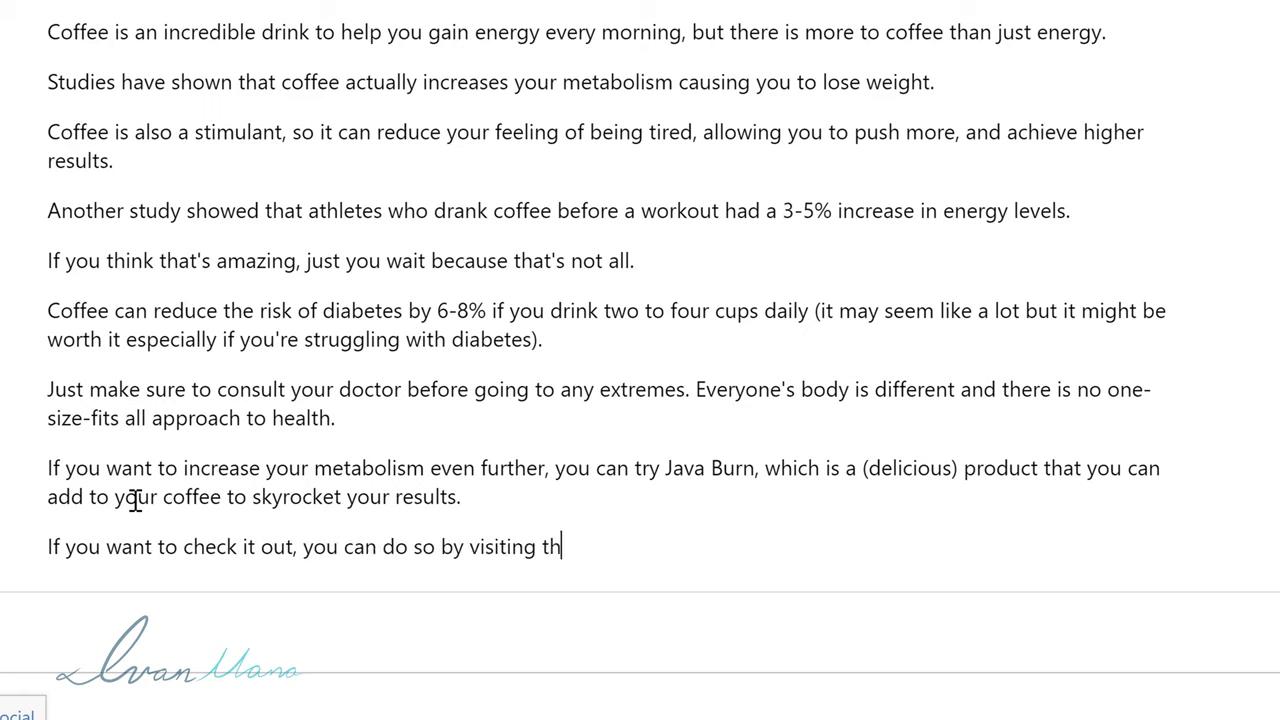
{"action": "type", "text": "eir na main websit ehere"}
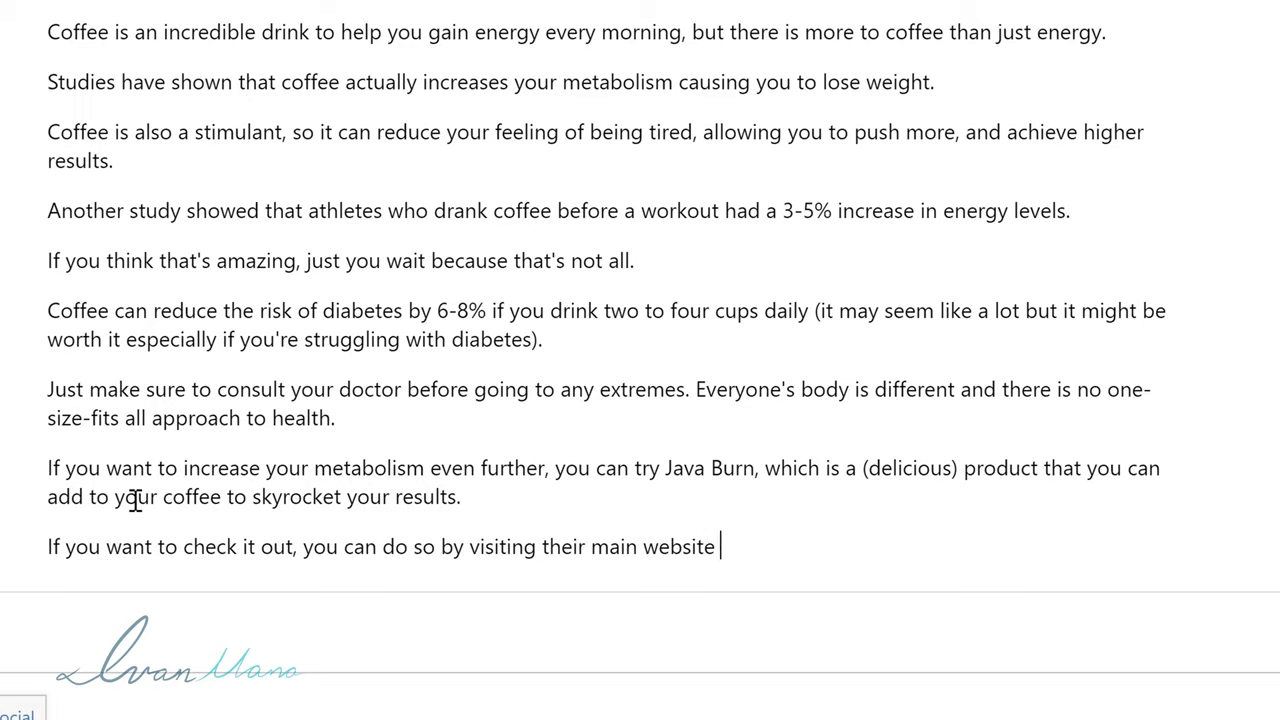
{"action": "type", "text": "here."}
{"action": "key", "text": "Return"}
{"action": "type", "text": "P"}
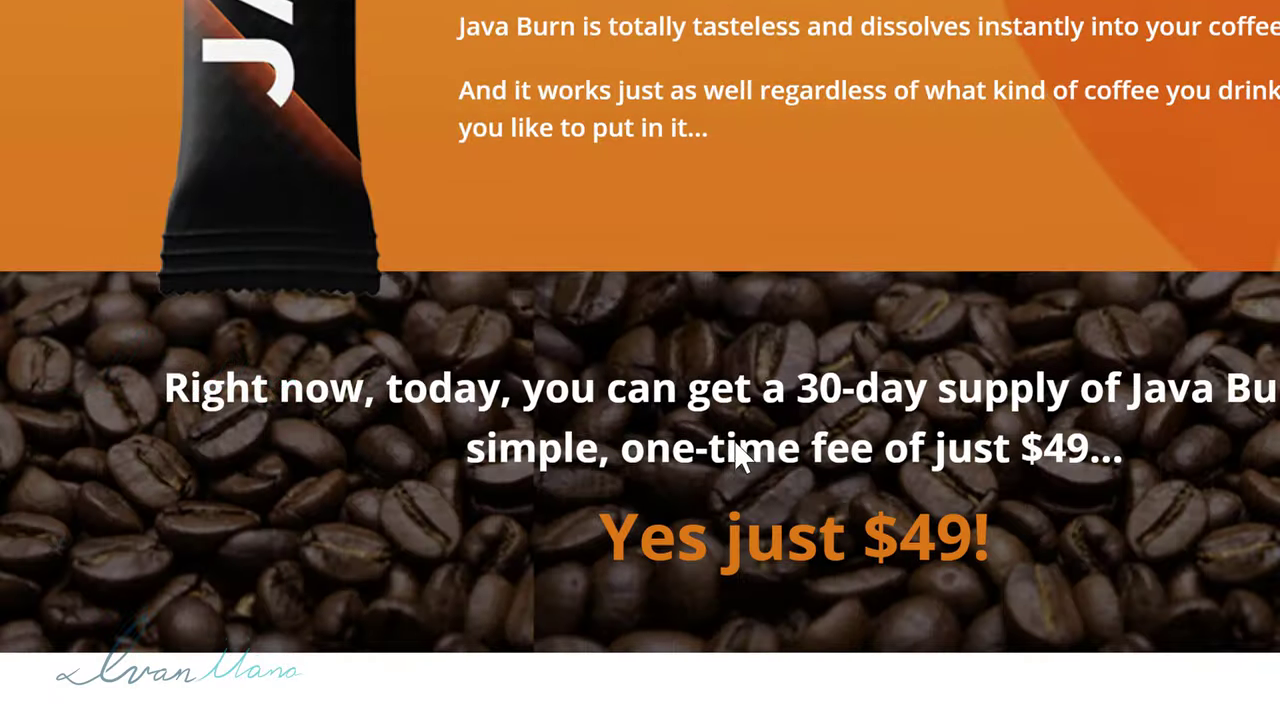
- Scroll to the Java Burn pricing cards and highlight 'YOU SAVE $978!' on the best-deal package
{"action": "scroll", "coordinate": [734, 462], "scroll_direction": "down", "scroll_amount": 10}
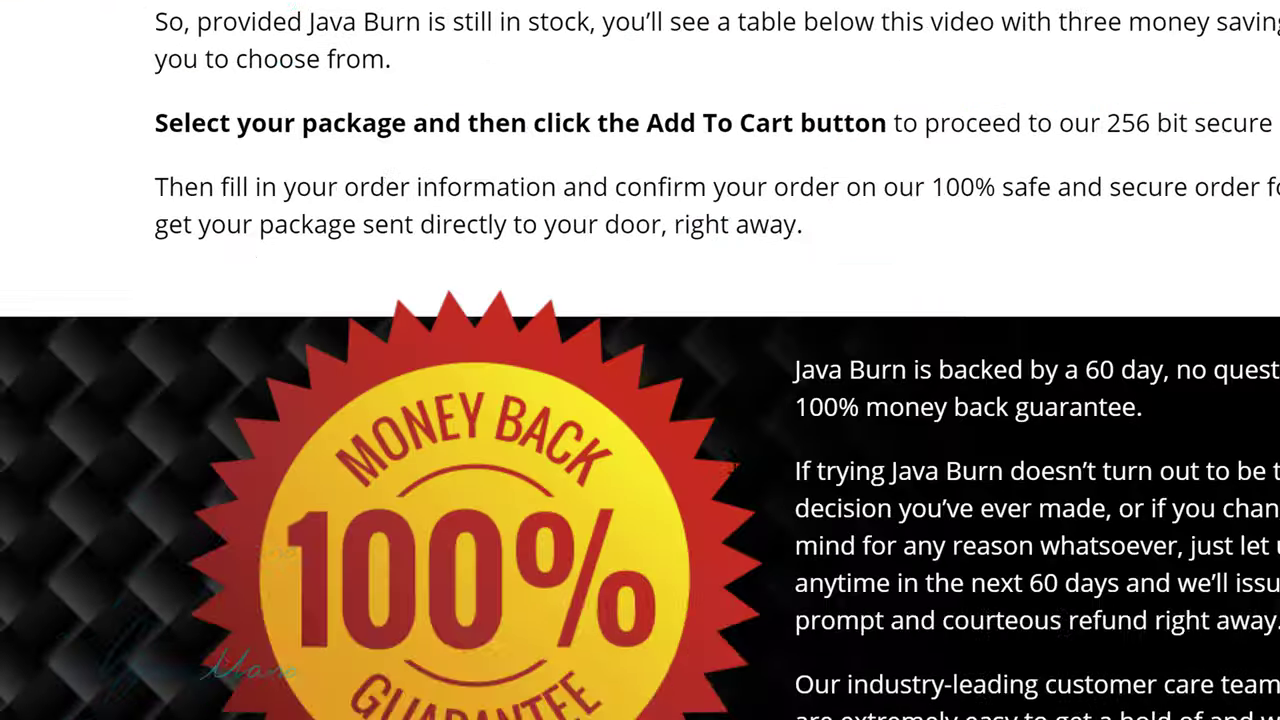
{"action": "scroll", "coordinate": [622, 212], "scroll_direction": "down", "scroll_amount": 10}
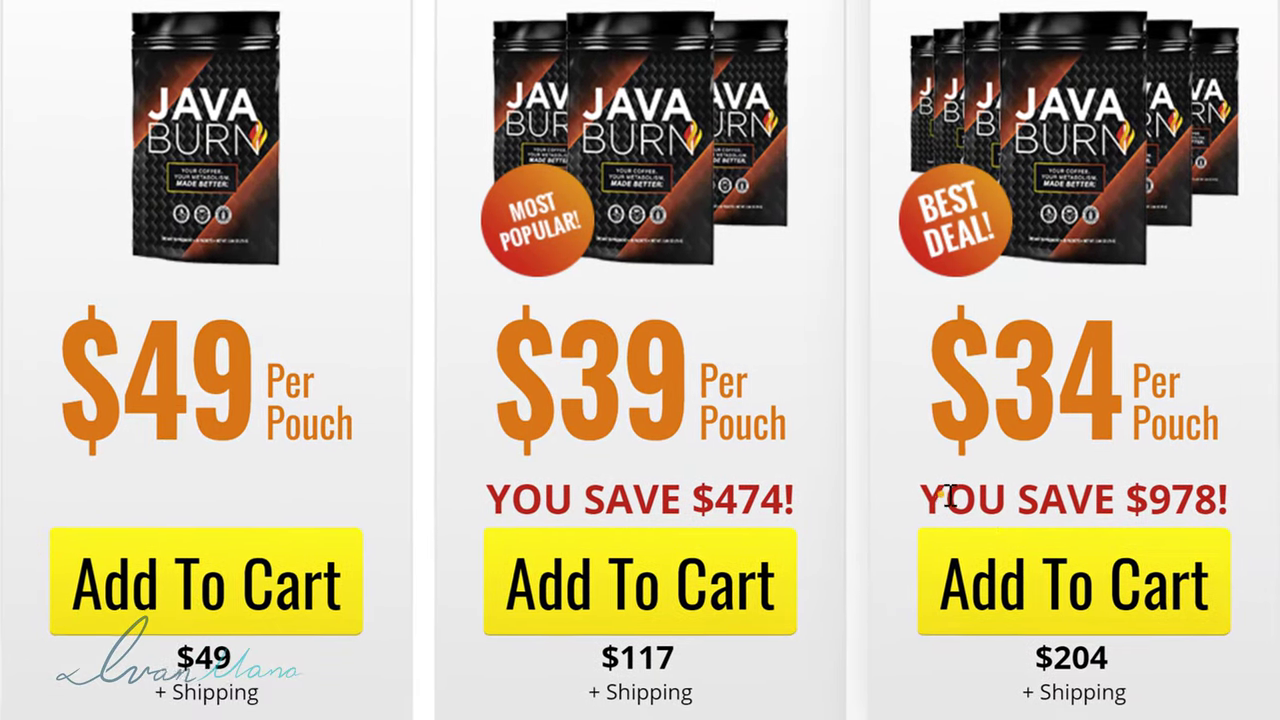
{"action": "left_click_drag", "start_coordinate": [1032, 556], "coordinate": [1279, 556]}
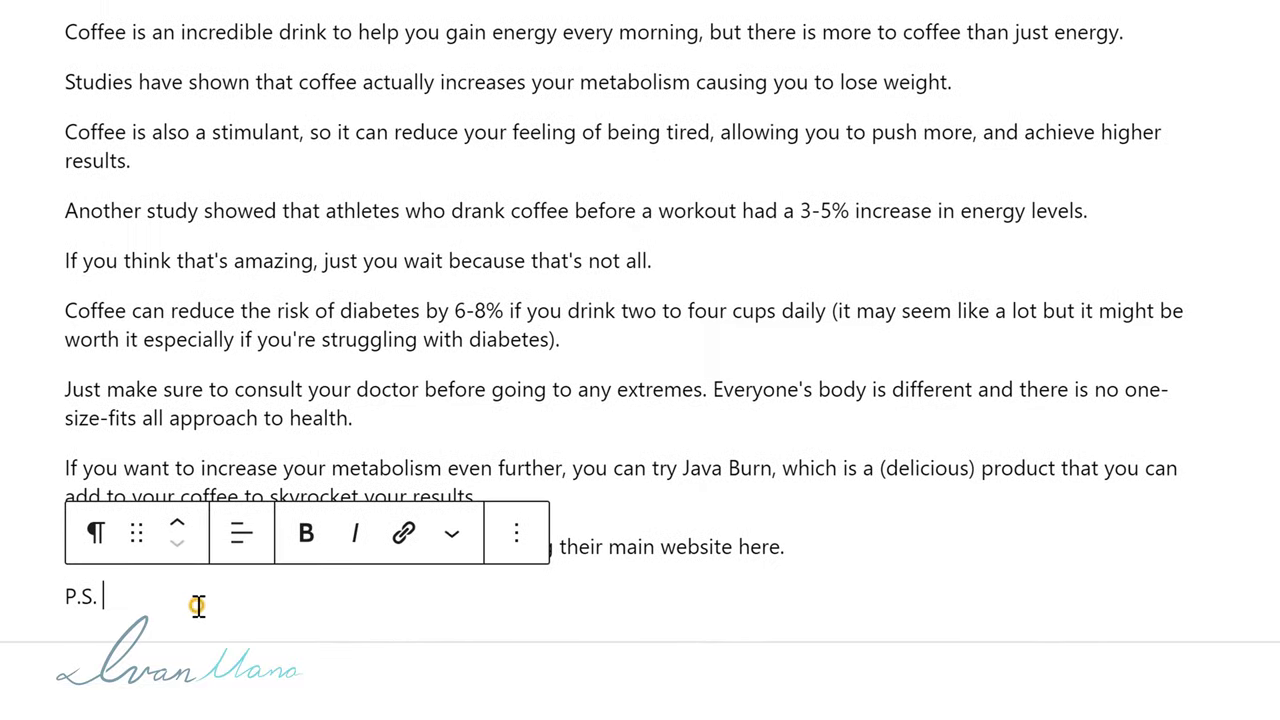
- Complete the P.S. line: 'You can save almost $500 if you buy a 3-month supply.'
{"action": "type", "text": "Y"}
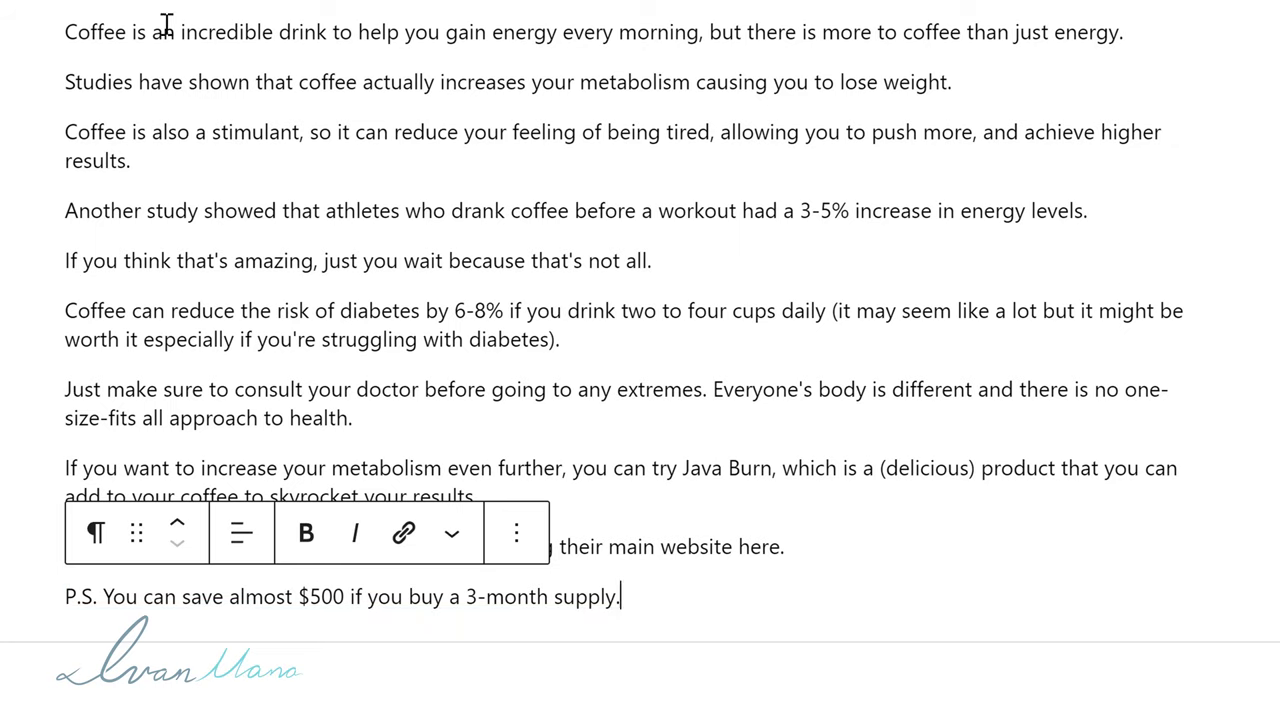
{"action": "left_click", "coordinate": [56, 28]}
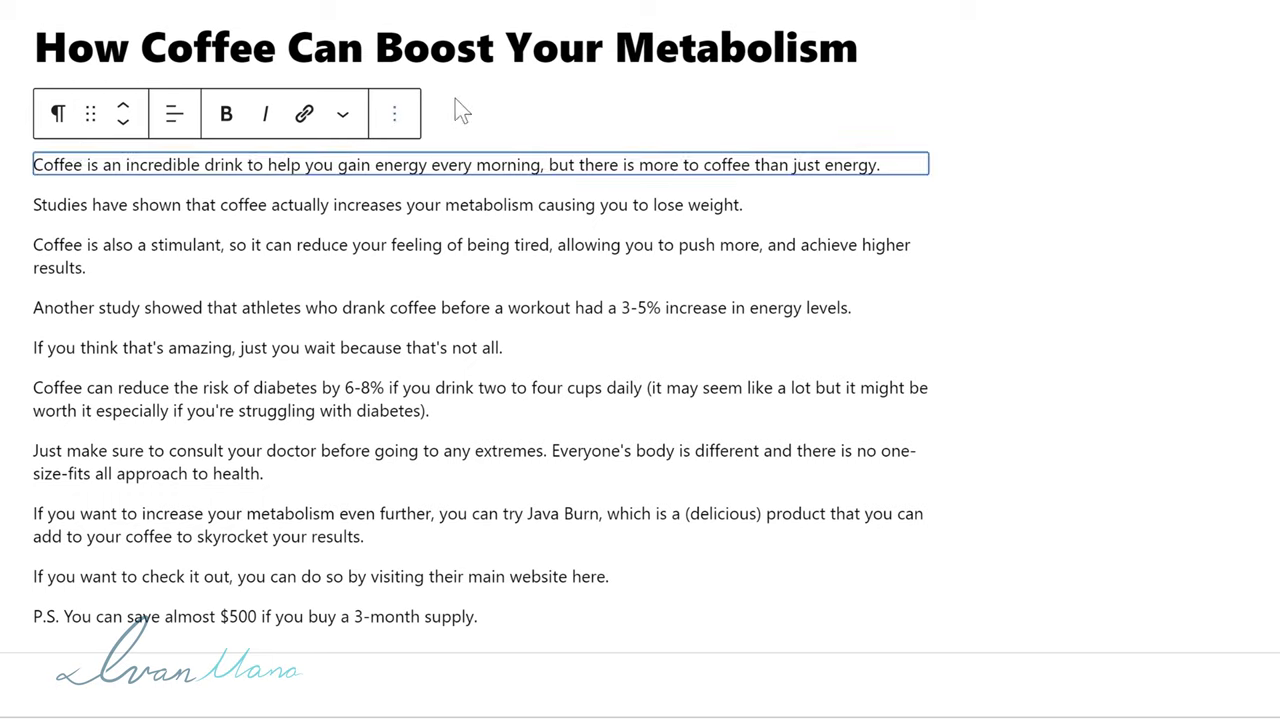
- Insert an Image block above the first paragraph and upload the latte coffee photo
{"action": "left_click", "coordinate": [501, 121]}
{"action": "left_click", "coordinate": [907, 124]}
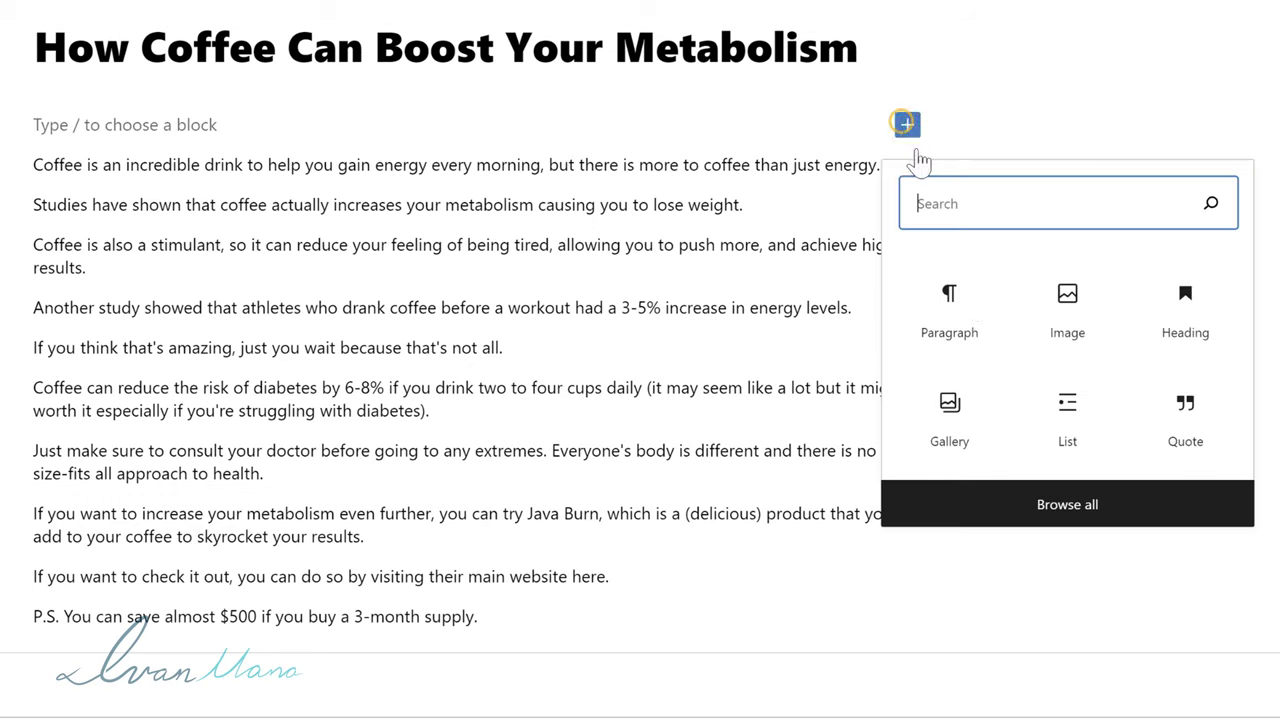
{"action": "left_click", "coordinate": [962, 237]}
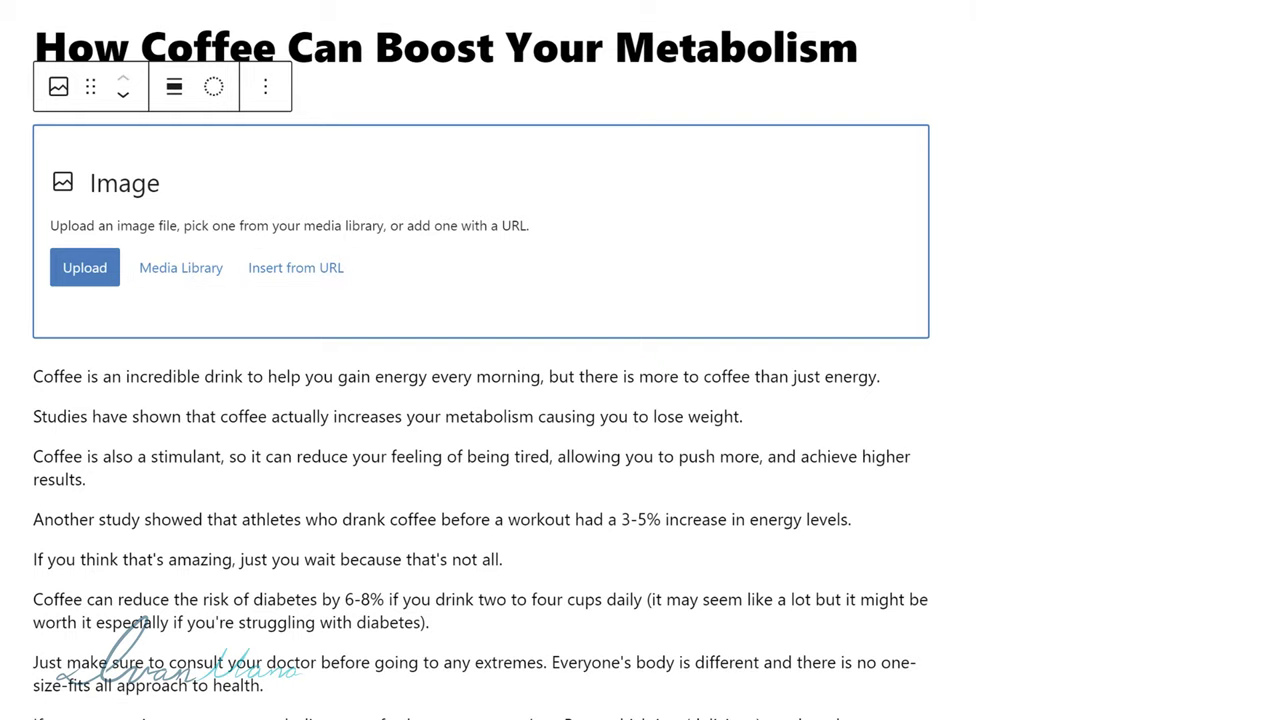
{"action": "left_click_drag", "start_coordinate": [33, 600], "coordinate": [235, 238]}
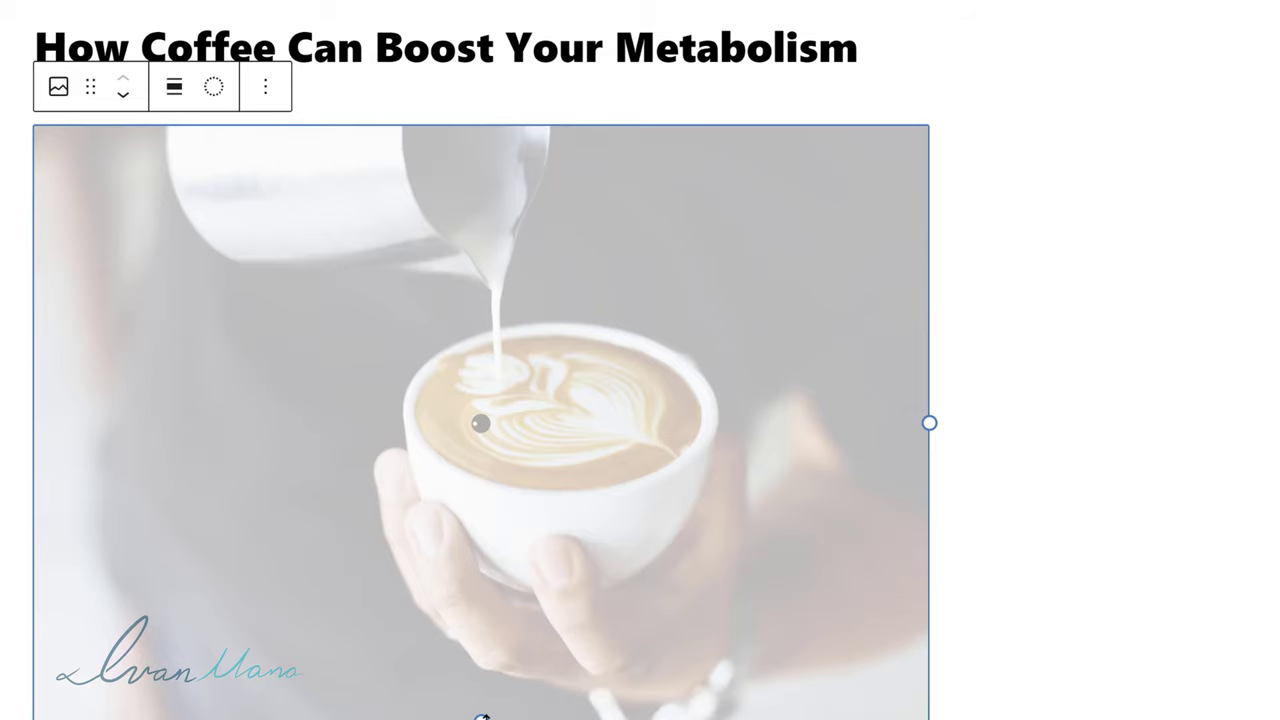
{"action": "scroll", "coordinate": [523, 423], "scroll_direction": "up", "scroll_amount": 4}
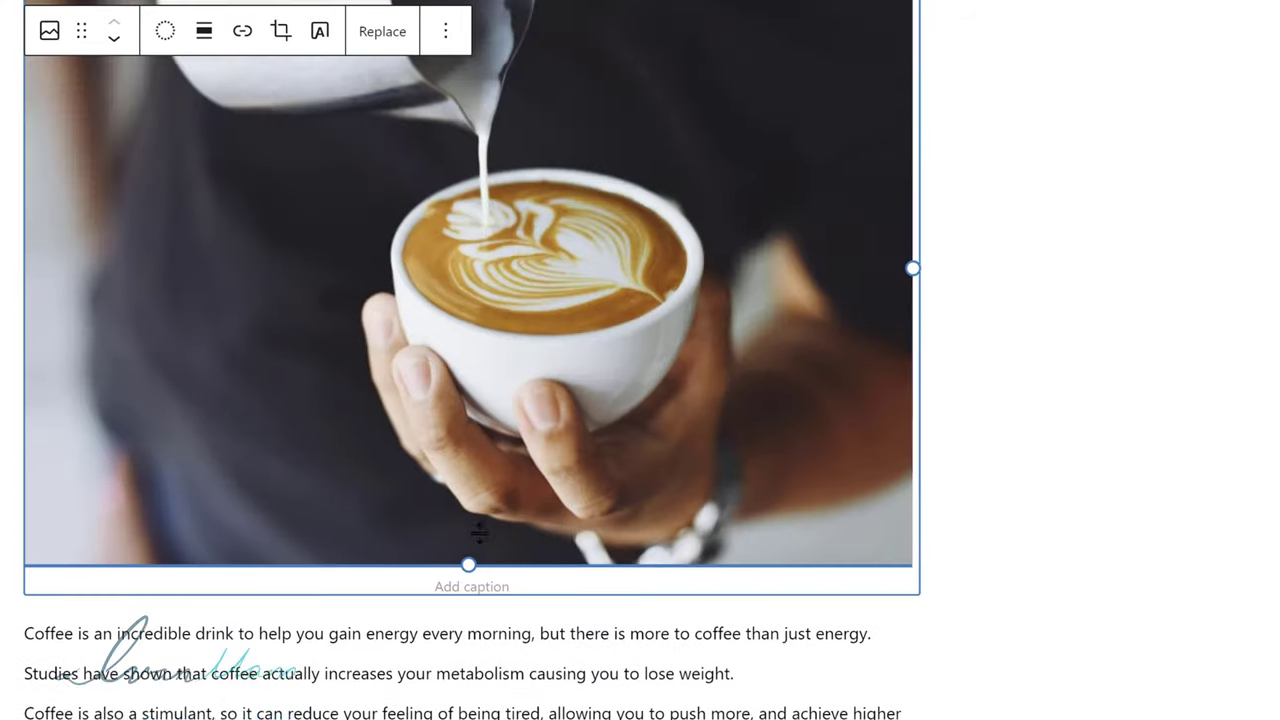
{"action": "left_click_drag", "start_coordinate": [496, 469], "coordinate": [500, 400]}
{"action": "scroll", "coordinate": [398, 624], "scroll_direction": "up", "scroll_amount": 3}
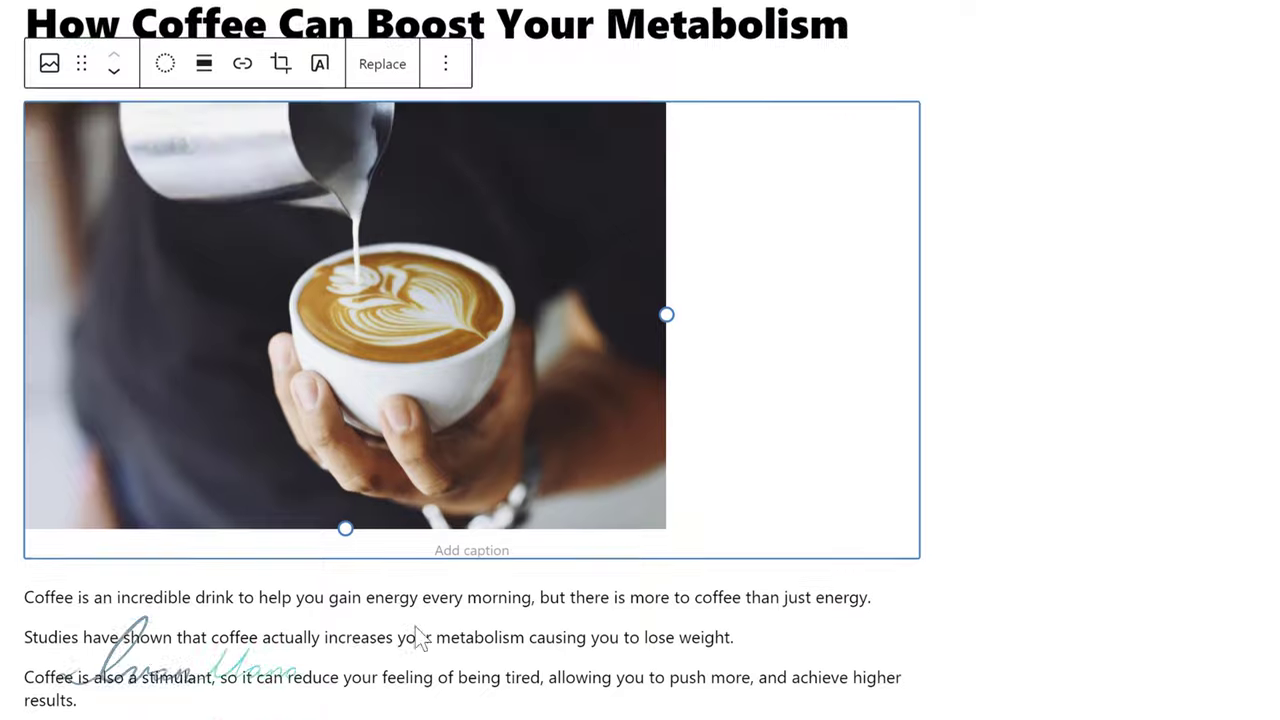
- Set the coffee image block's alignment to Align center
{"action": "left_click", "coordinate": [447, 427]}
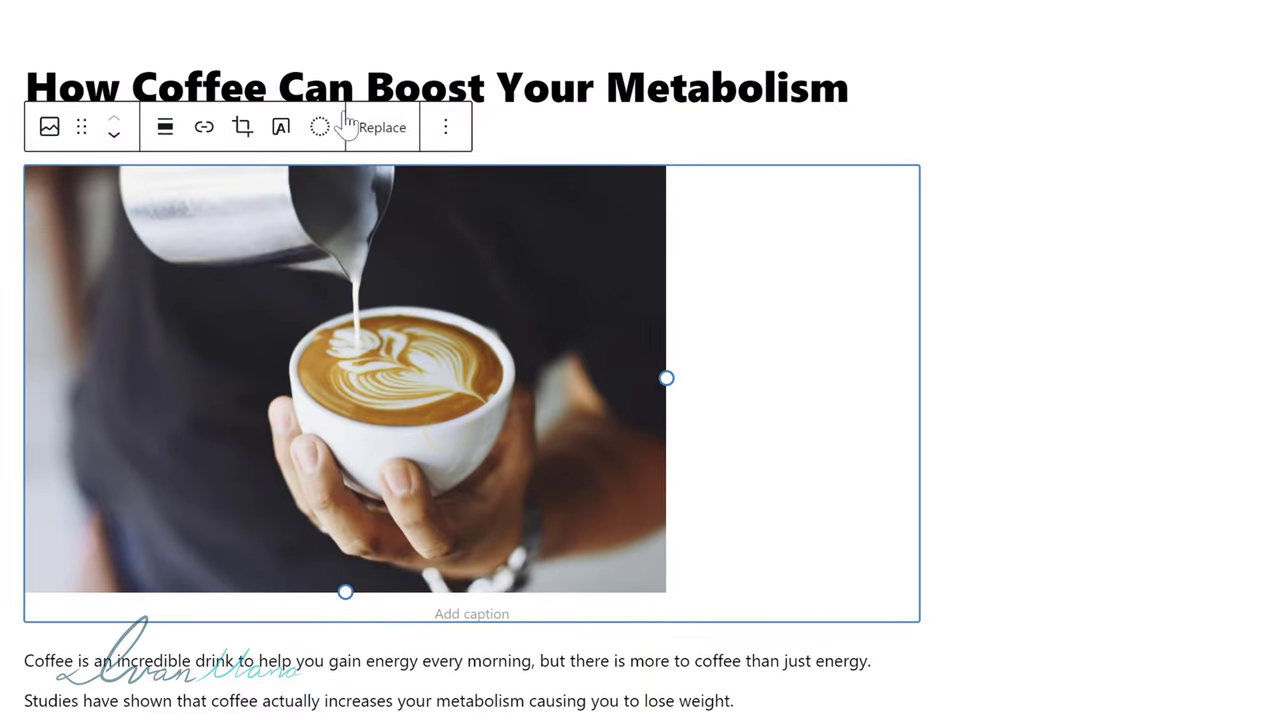
{"action": "left_click", "coordinate": [446, 128]}
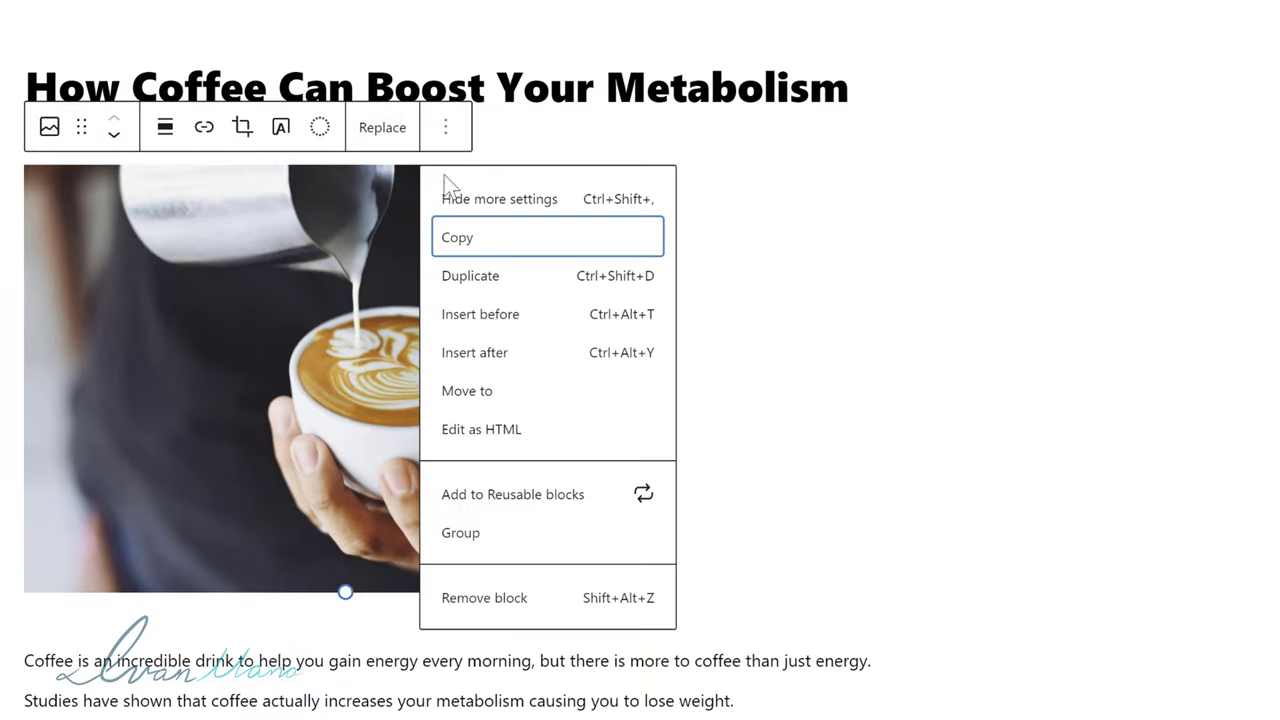
{"action": "left_click", "coordinate": [165, 127]}
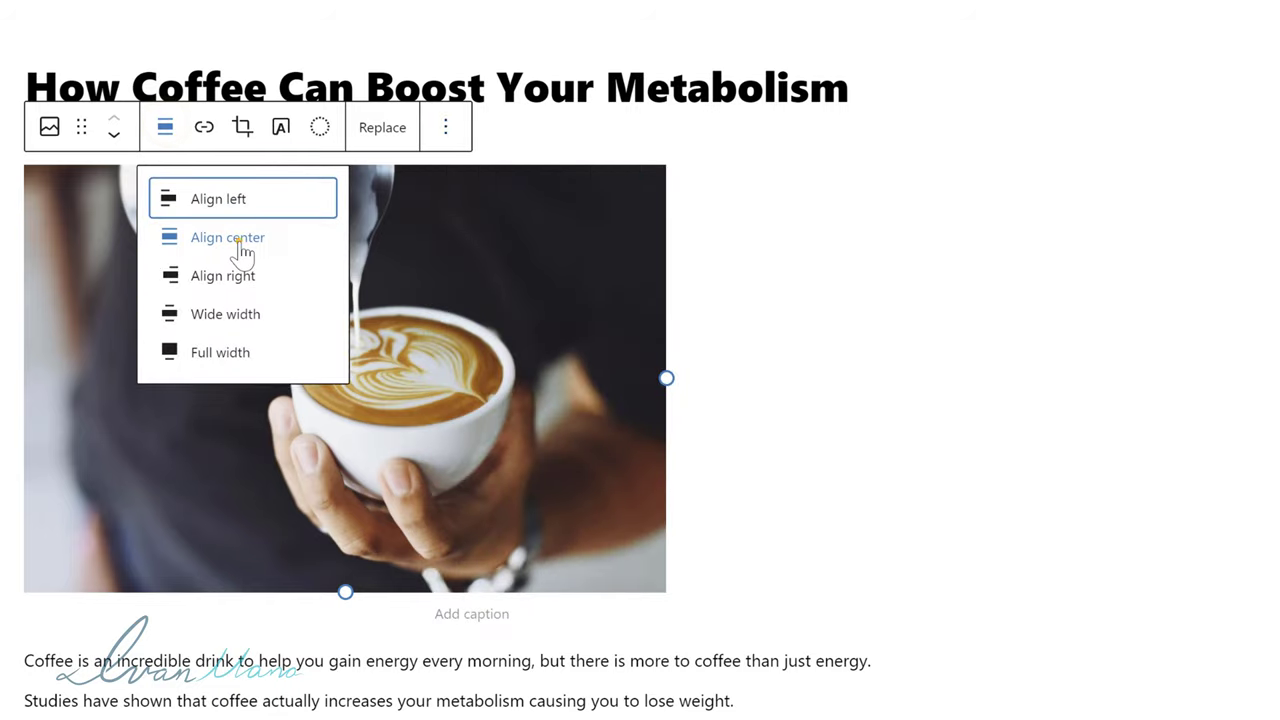
{"action": "left_click", "coordinate": [238, 240]}
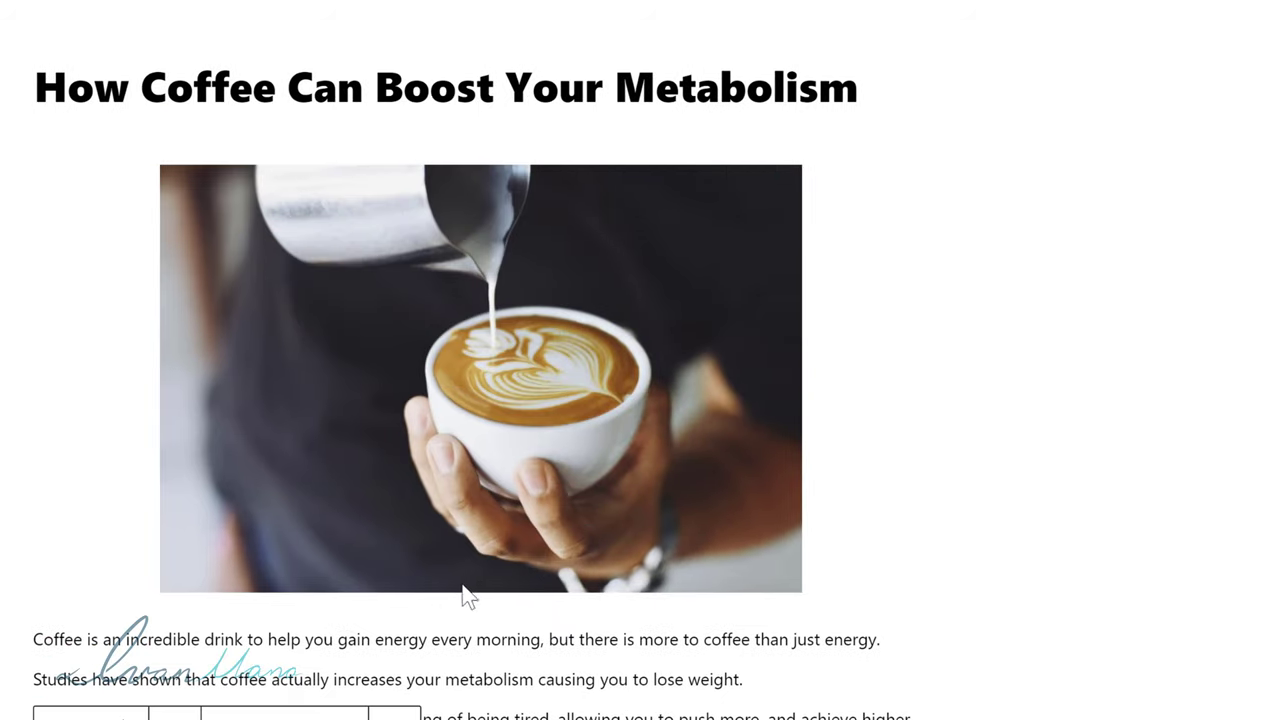
{"action": "left_click", "coordinate": [474, 572]}
{"action": "left_click", "coordinate": [433, 650]}
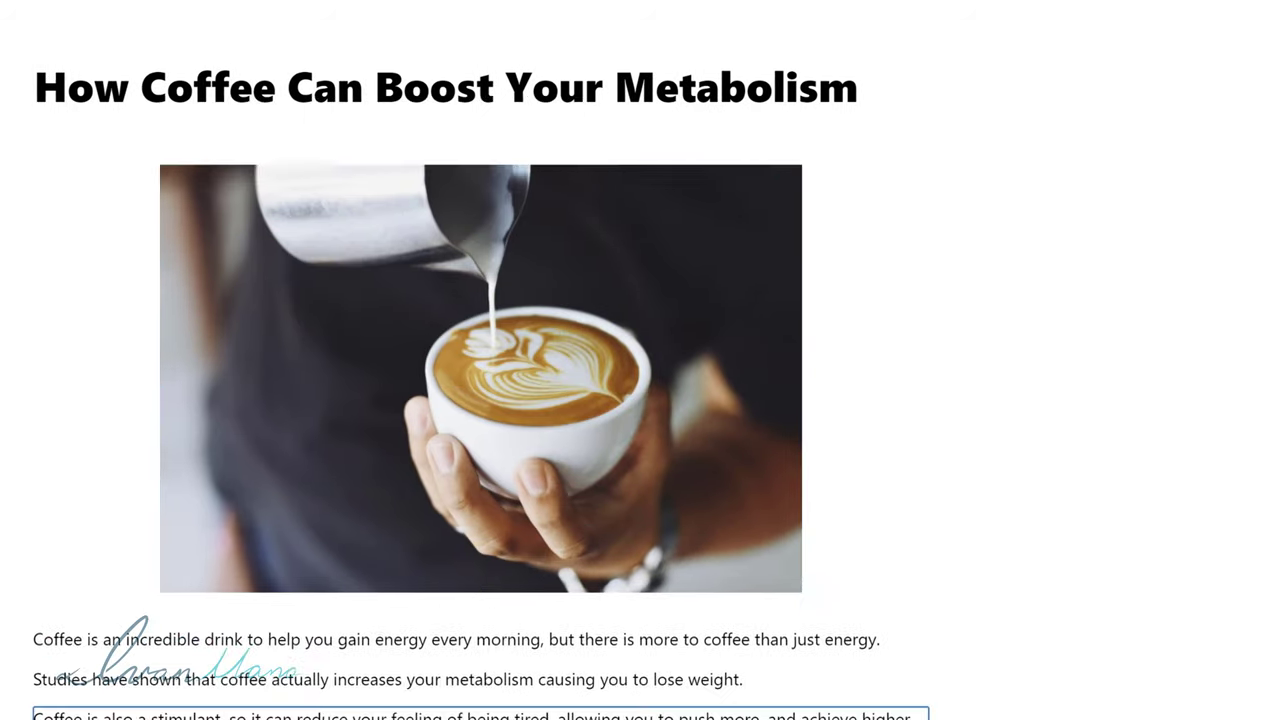
{"action": "scroll", "coordinate": [374, 507], "scroll_direction": "down", "scroll_amount": 4}
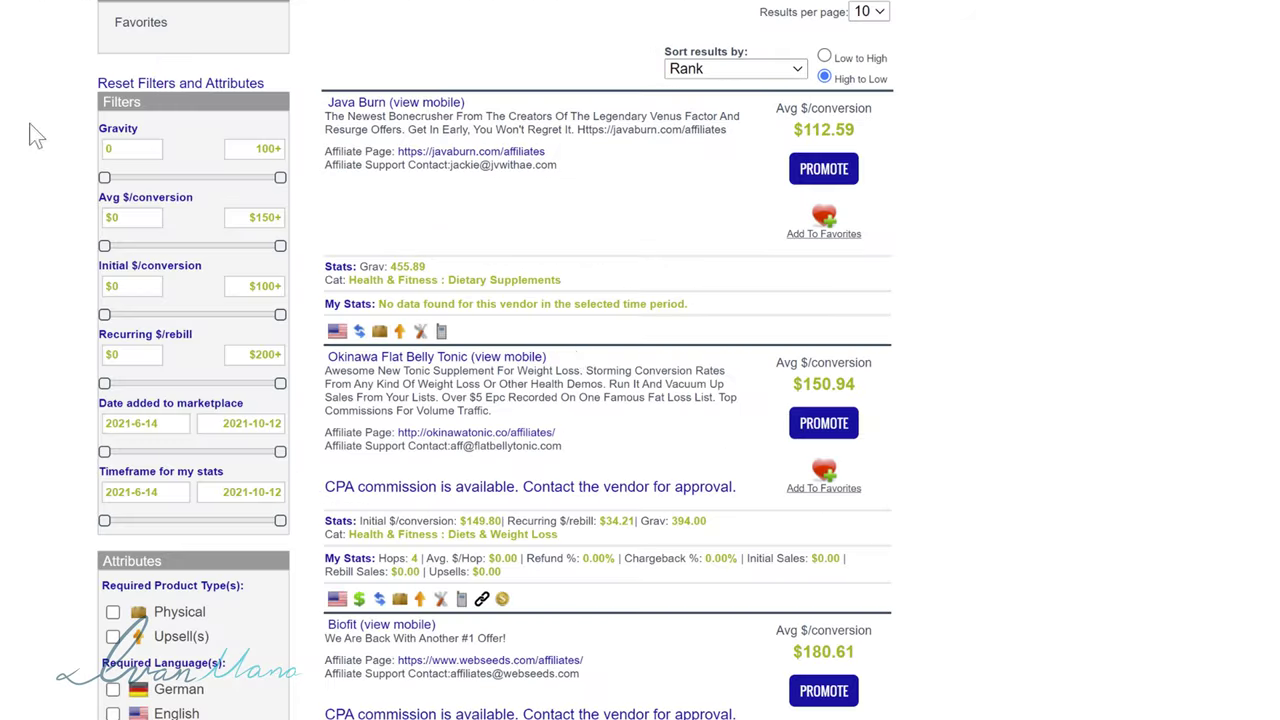
- Promote Java Burn on ClickBank, generate its HopLinks and copy the HopLink
{"action": "left_click", "coordinate": [812, 170]}
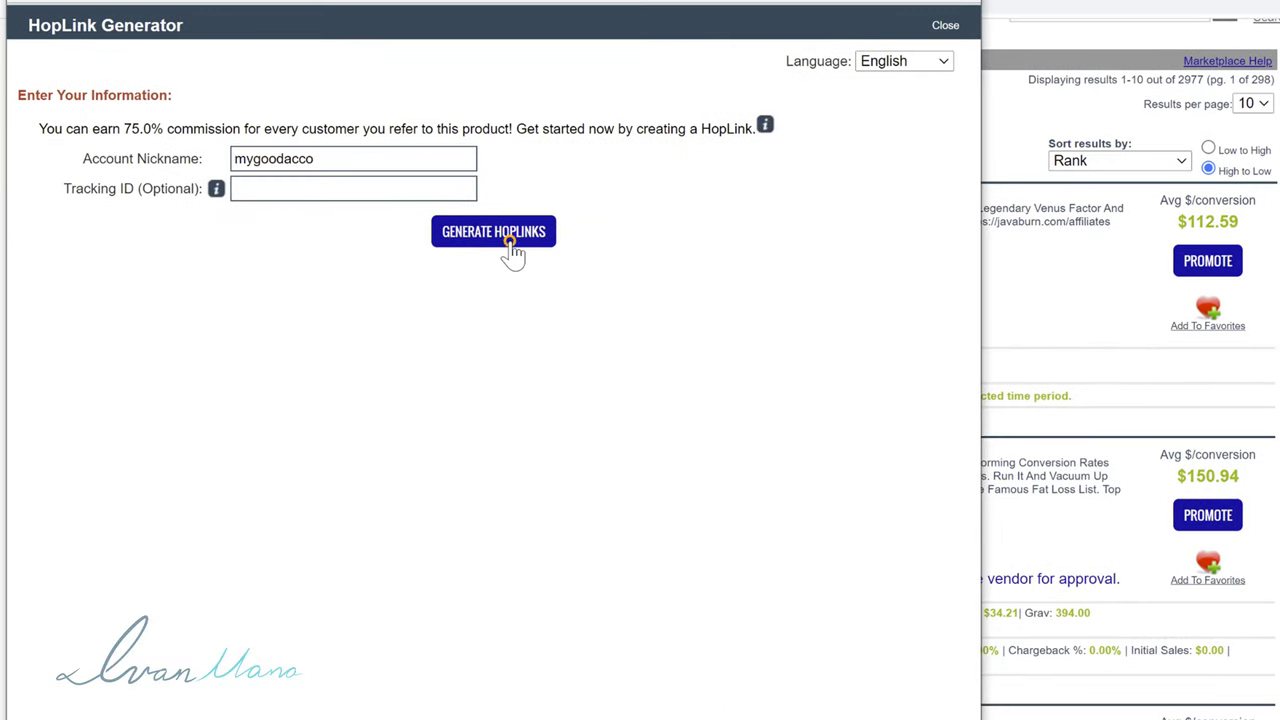
{"action": "left_click", "coordinate": [510, 242]}
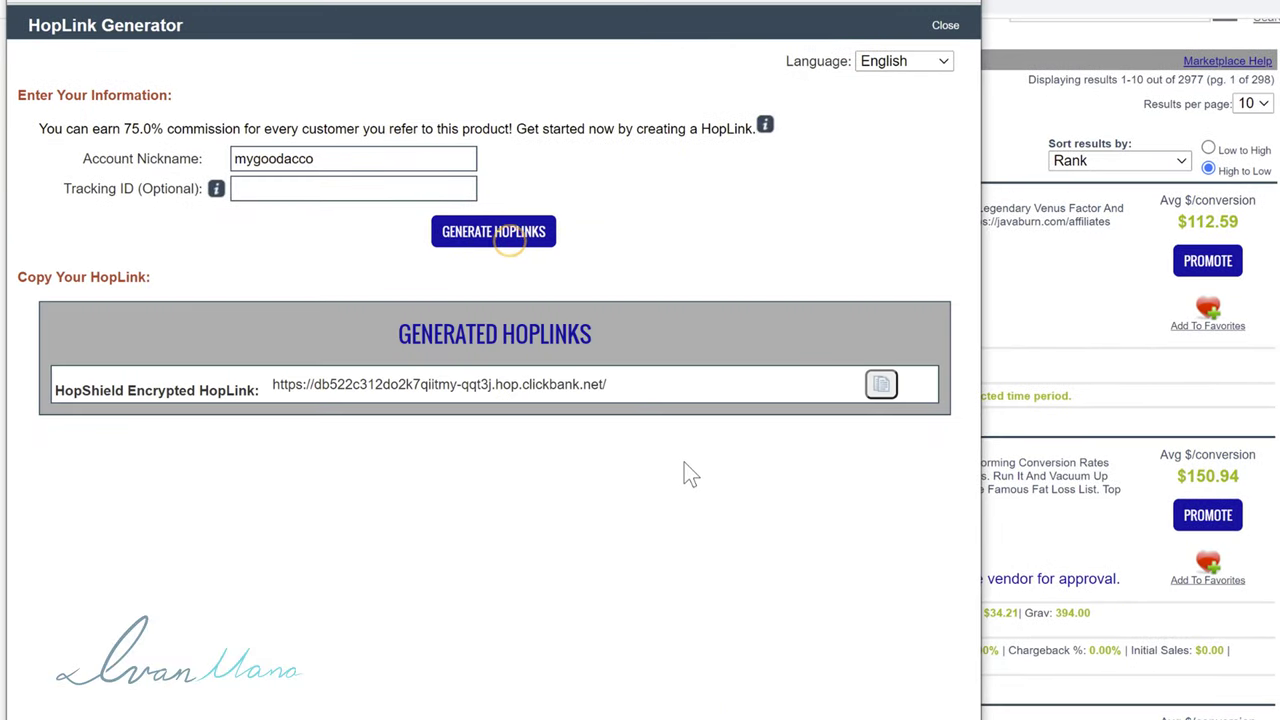
{"action": "left_click", "coordinate": [882, 384]}
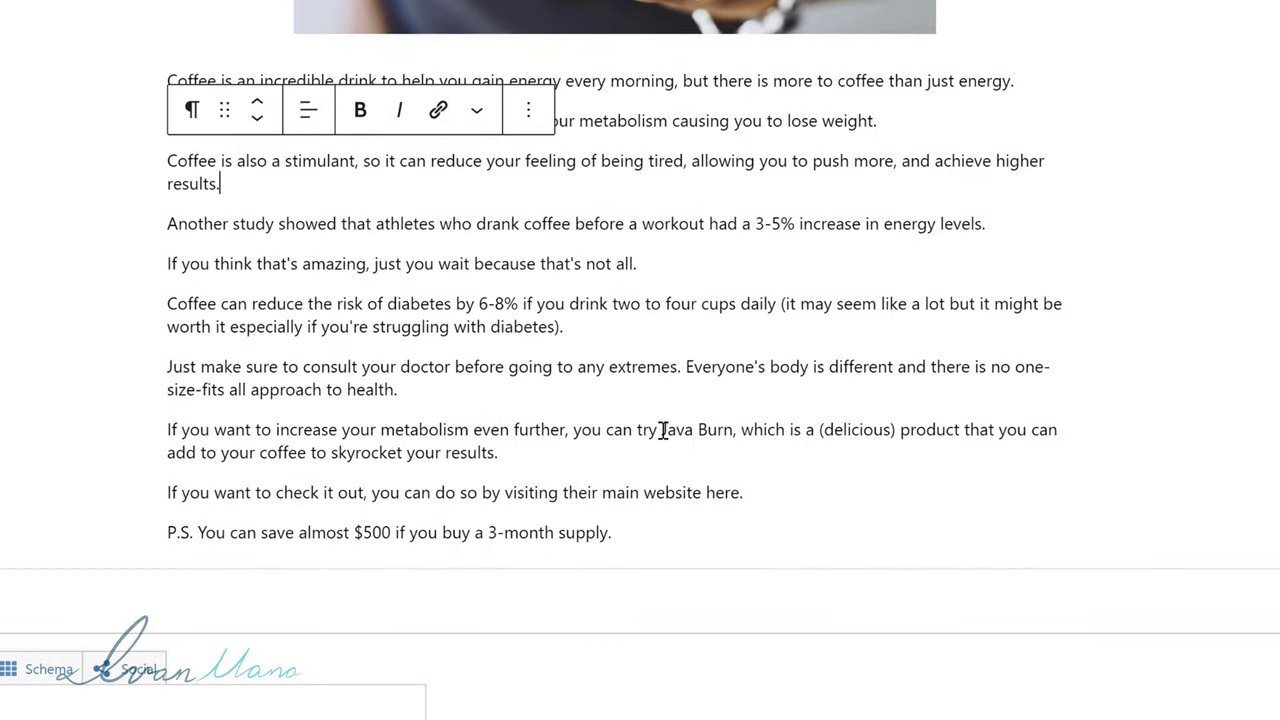
- Link the phrases 'Java Burn' and 'main website here' to the copied HopLink
{"action": "left_click_drag", "start_coordinate": [660, 429], "coordinate": [731, 437]}
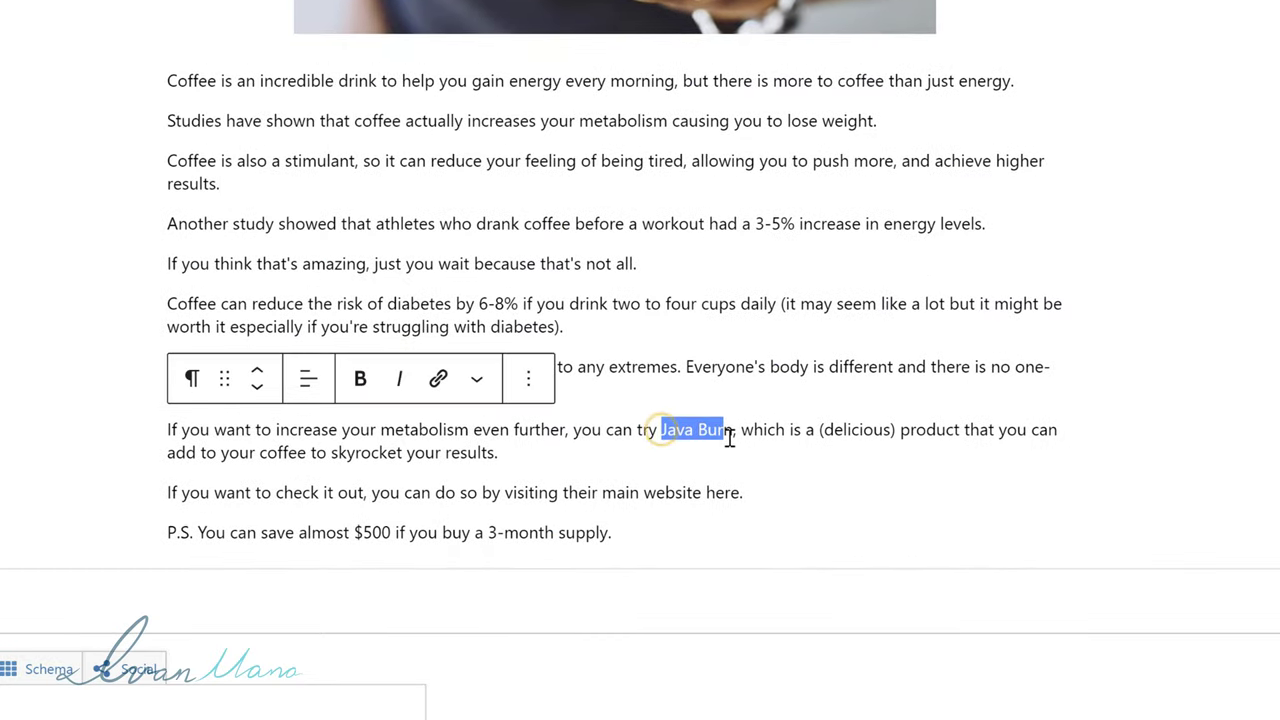
{"action": "left_click", "coordinate": [440, 379]}
{"action": "right_click", "coordinate": [590, 489]}
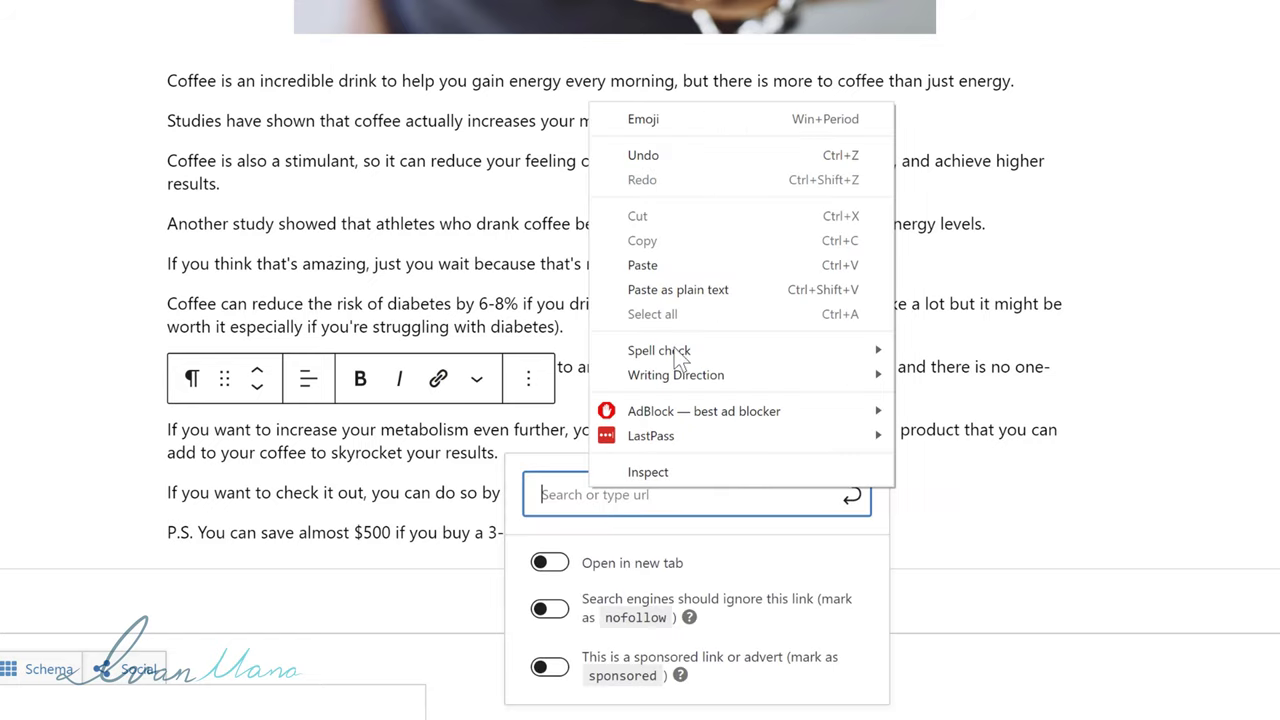
{"action": "left_click", "coordinate": [650, 264]}
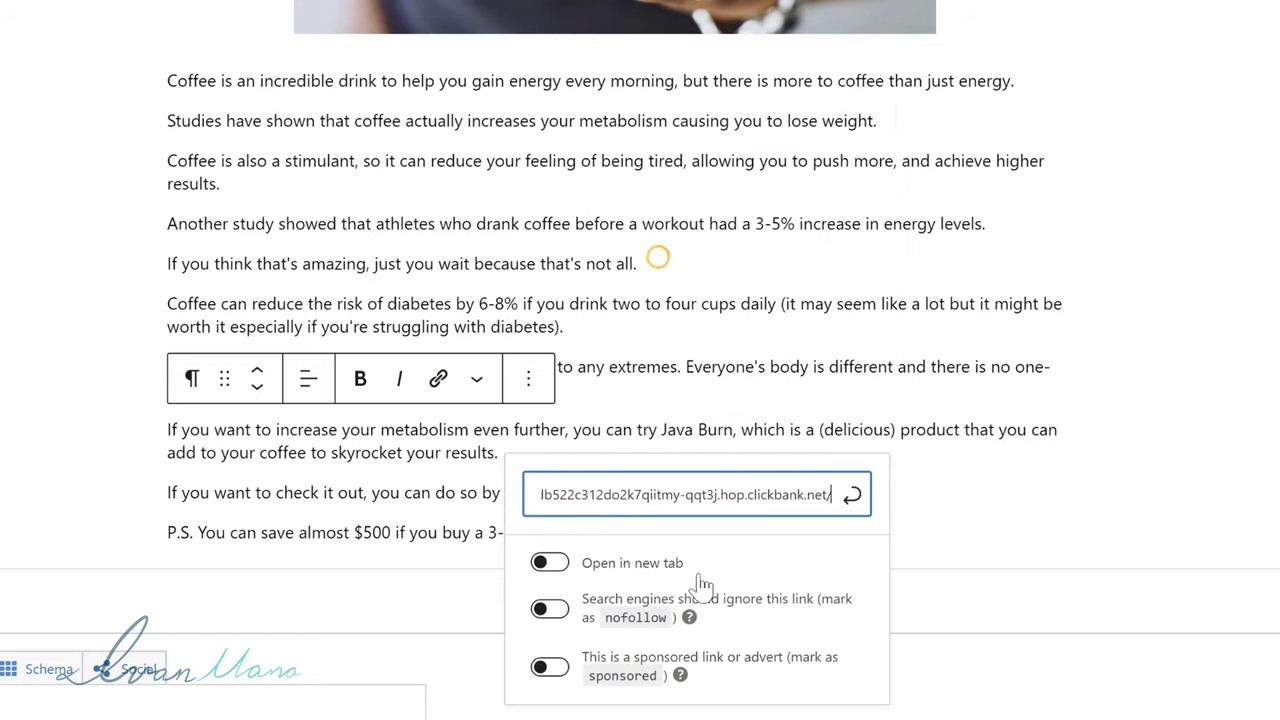
{"action": "left_click", "coordinate": [853, 498]}
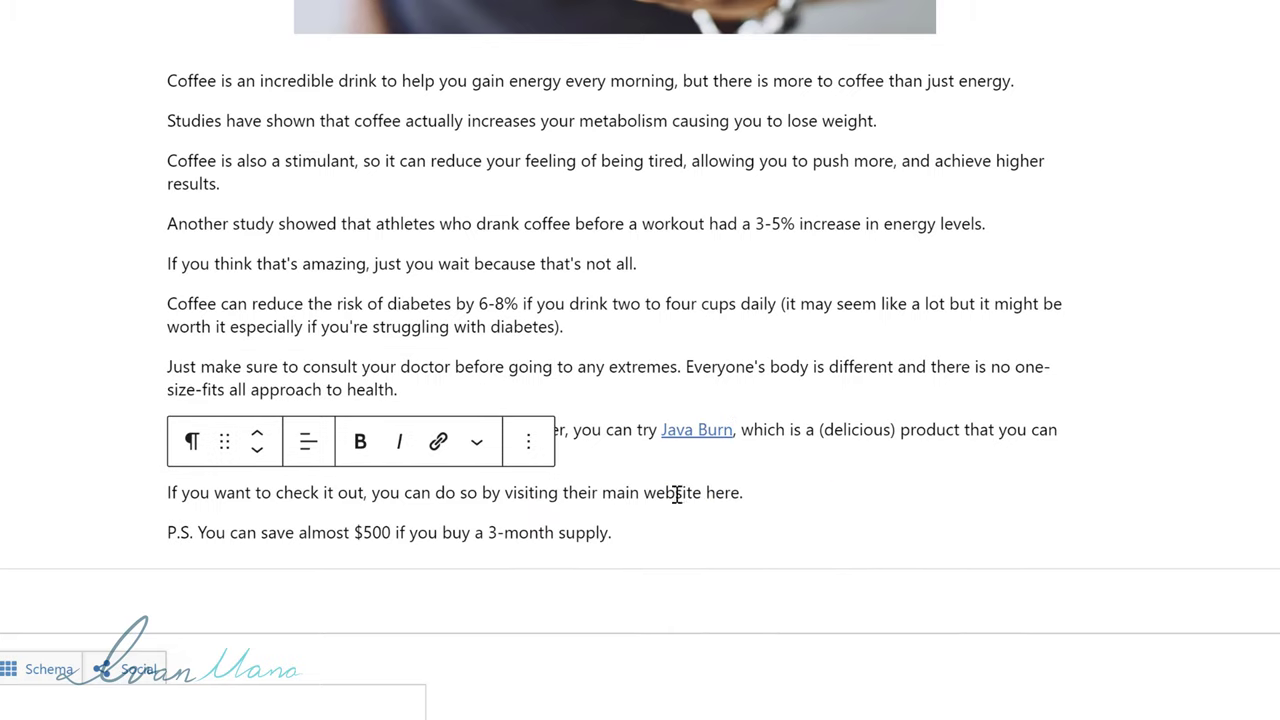
{"action": "left_click_drag", "start_coordinate": [605, 492], "coordinate": [746, 491]}
{"action": "left_click", "coordinate": [438, 441]}
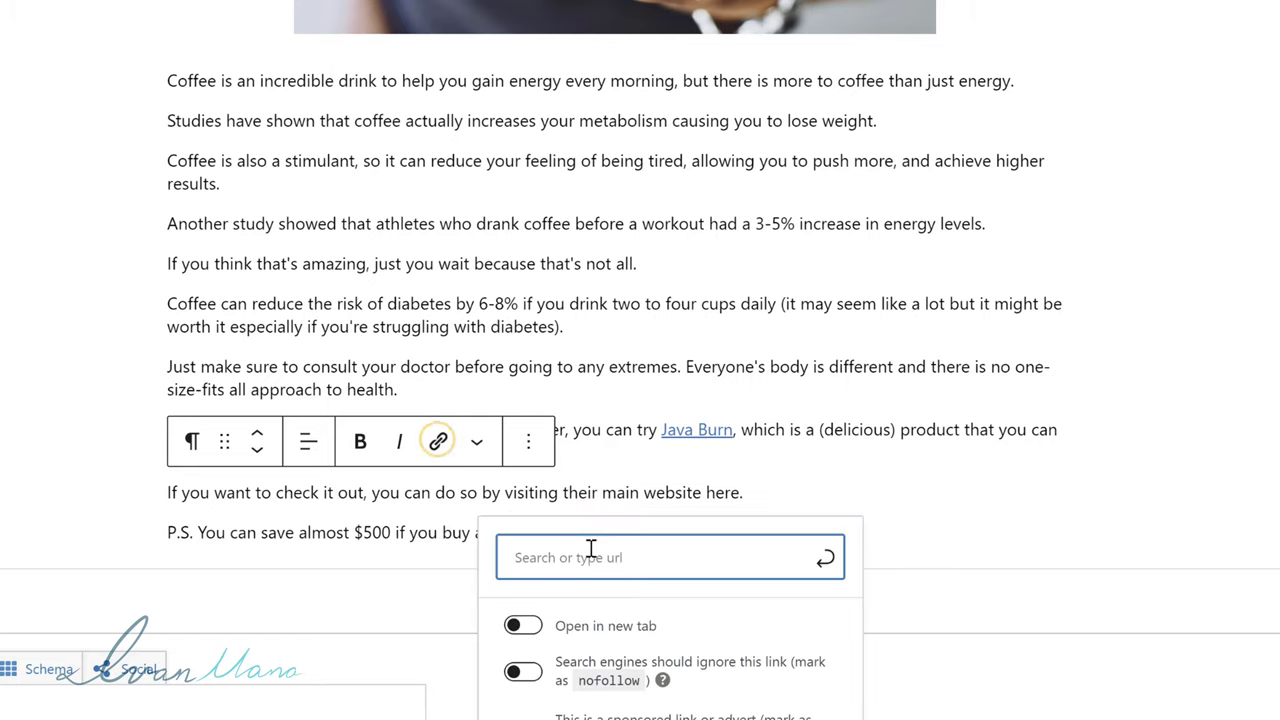
{"action": "right_click", "coordinate": [591, 548]}
{"action": "left_click", "coordinate": [655, 325]}
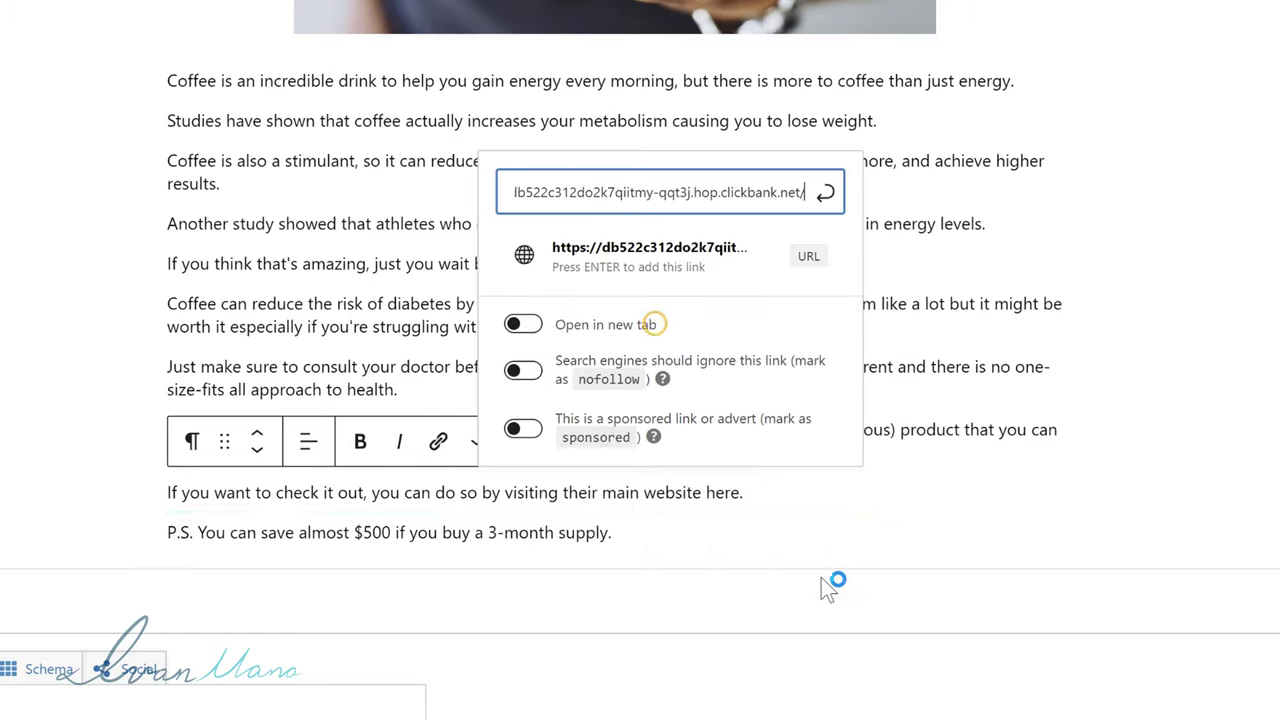
{"action": "left_click", "coordinate": [830, 187]}
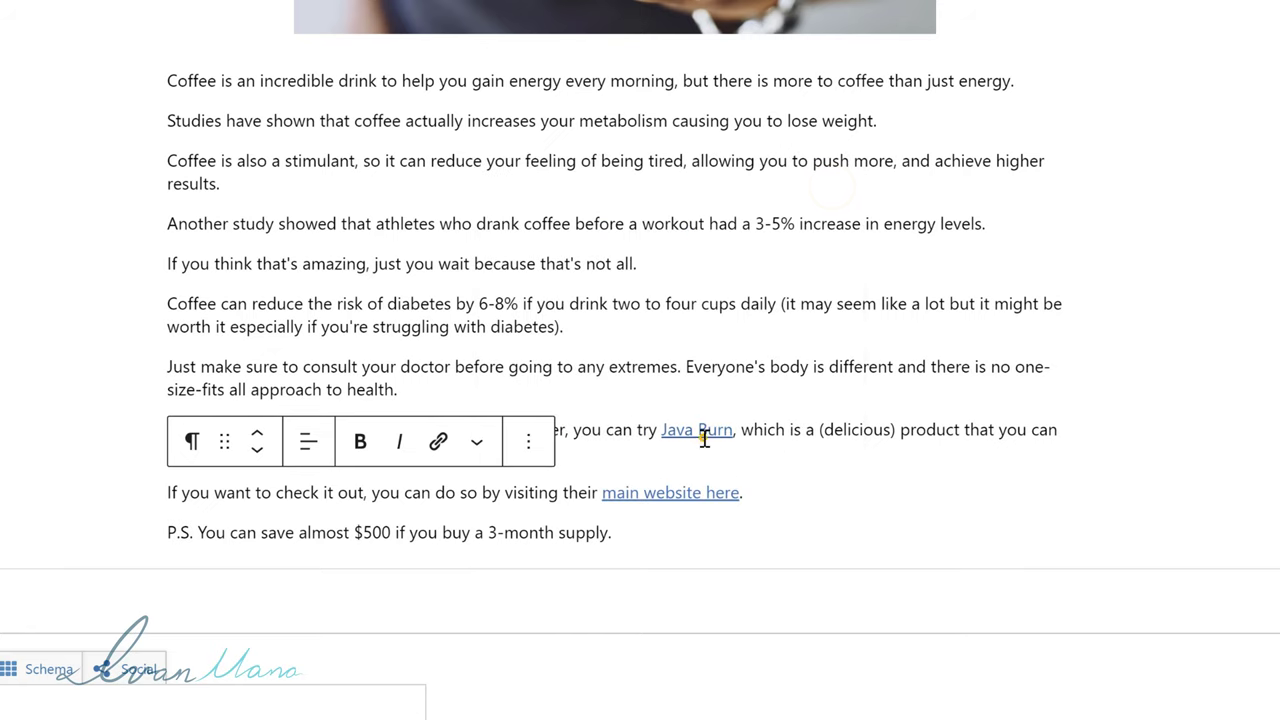
- Set both the 'Java Burn' and 'main website here' links to open in a new tab
{"action": "left_click", "coordinate": [700, 433]}
{"action": "left_click", "coordinate": [552, 556]}
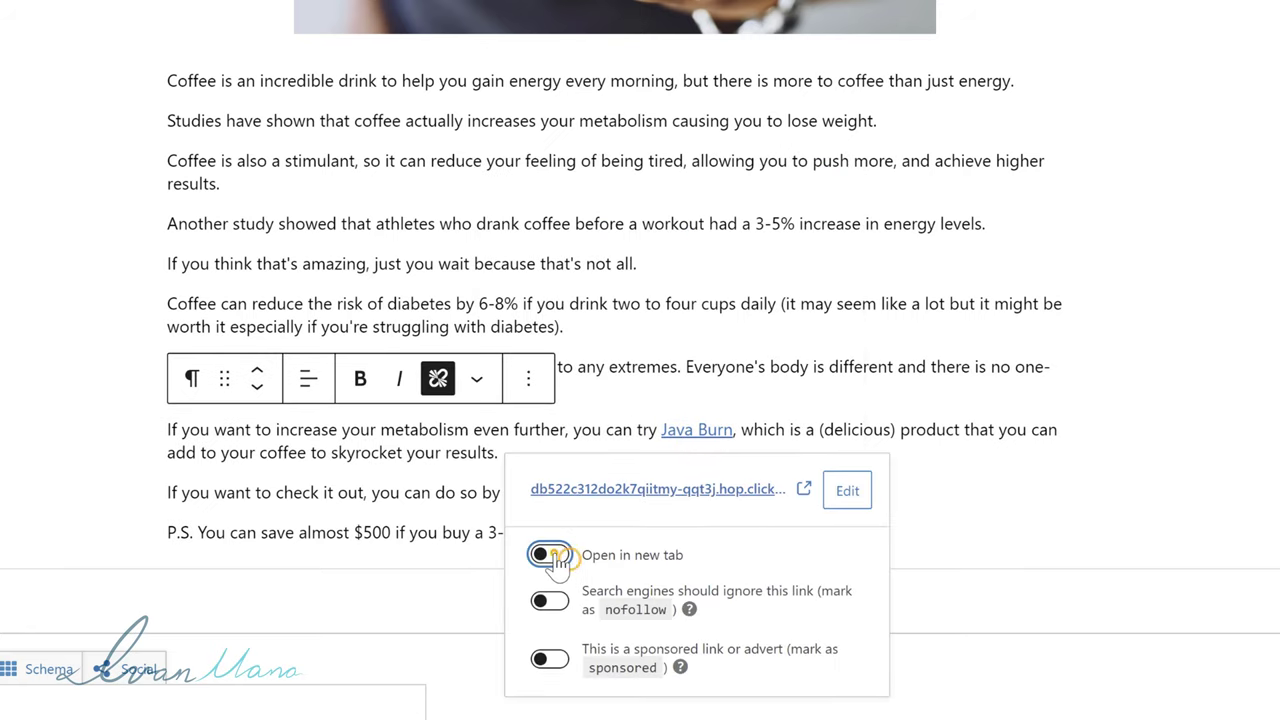
{"action": "left_click", "coordinate": [660, 494]}
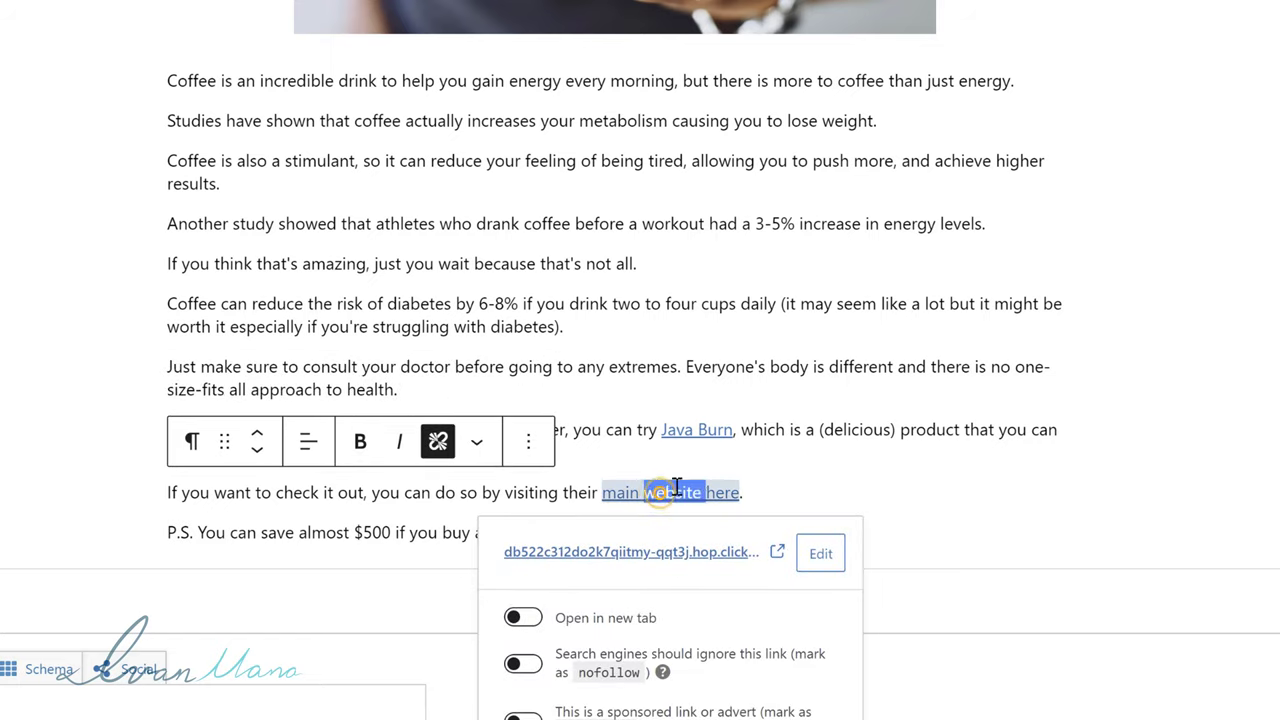
{"action": "left_click_drag", "start_coordinate": [660, 494], "coordinate": [645, 560]}
{"action": "left_click", "coordinate": [528, 625]}
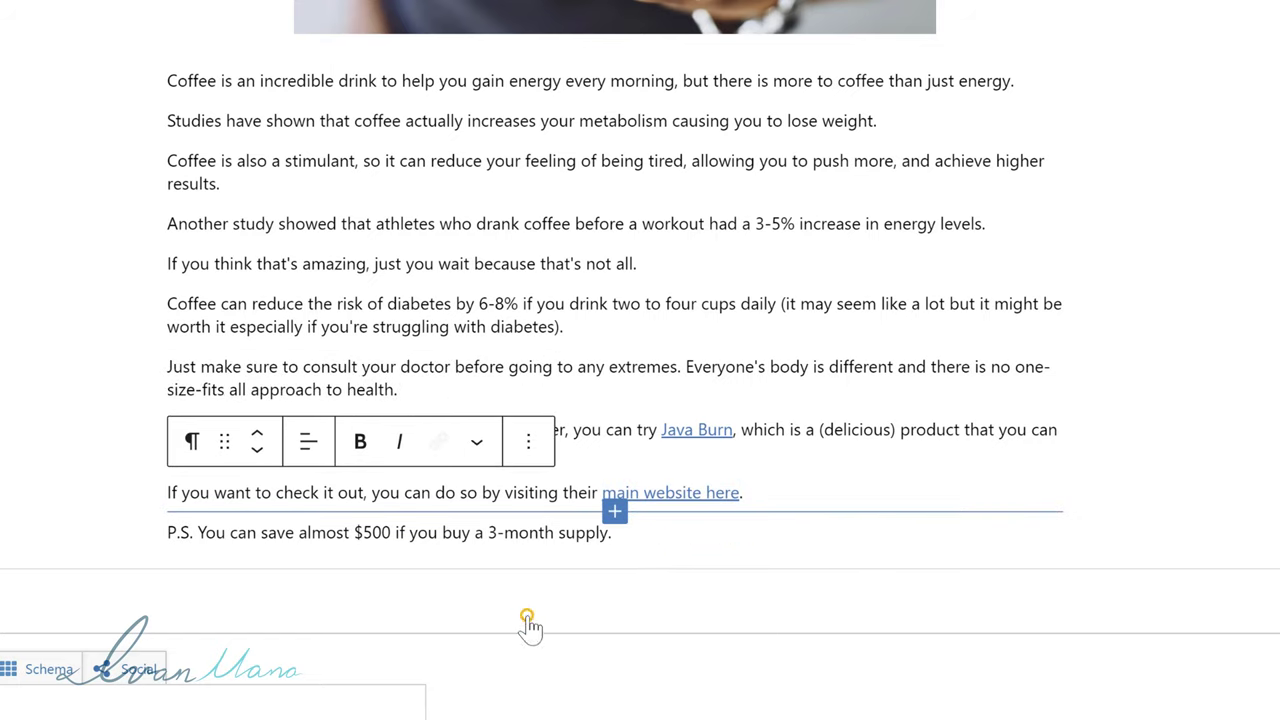
{"action": "left_click", "coordinate": [443, 525]}
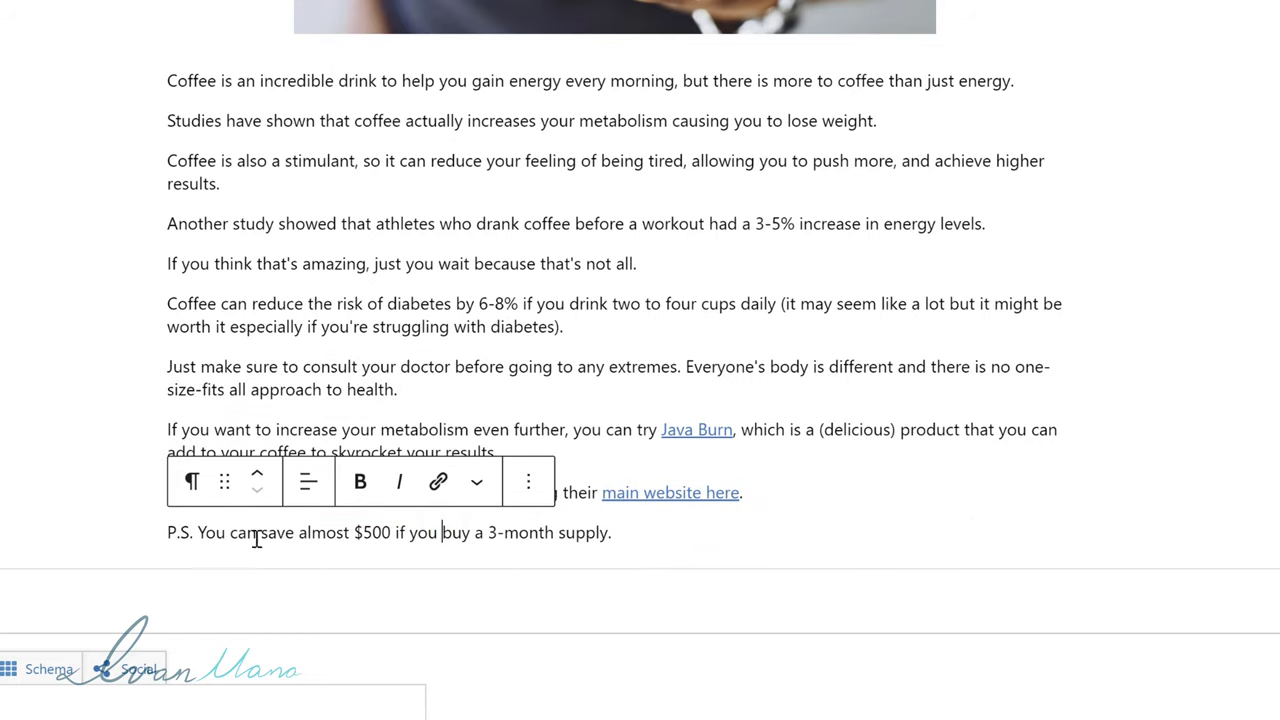
- Make the whole 'P.S. You can save almost $500…' paragraph bold
{"action": "triple_click", "coordinate": [236, 537]}
{"action": "left_click", "coordinate": [360, 482]}
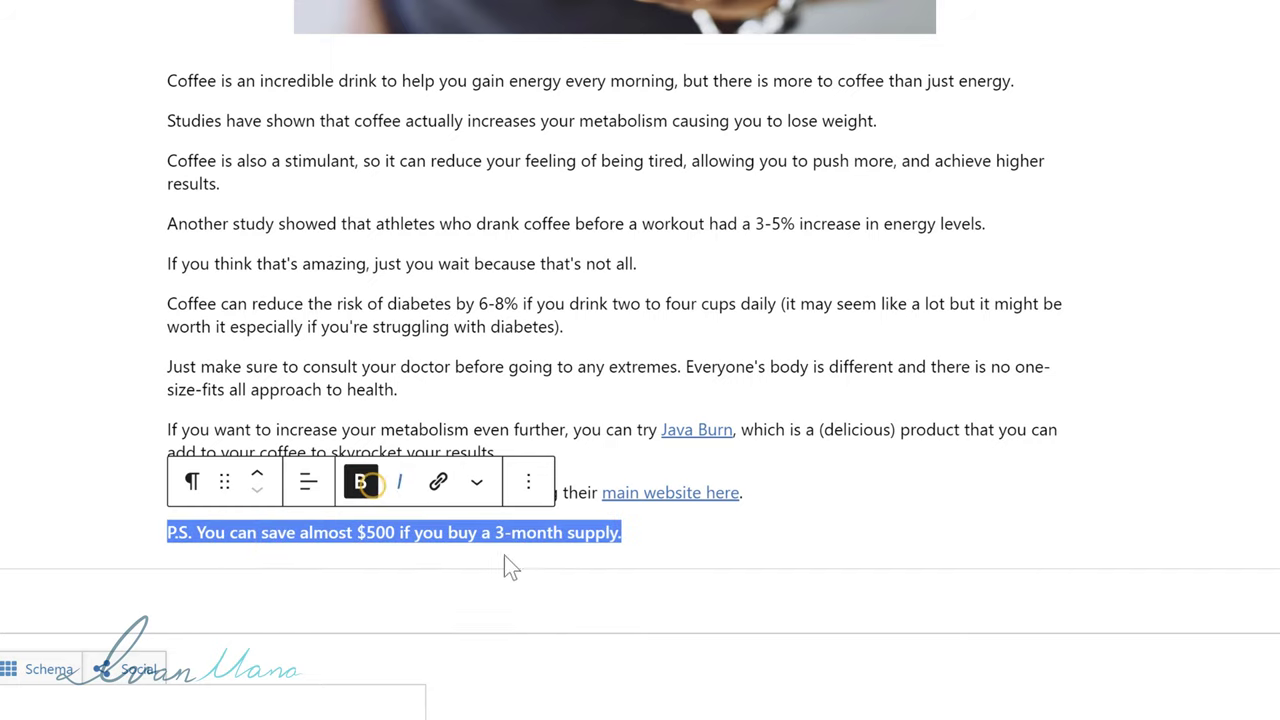
{"action": "left_click", "coordinate": [505, 302]}
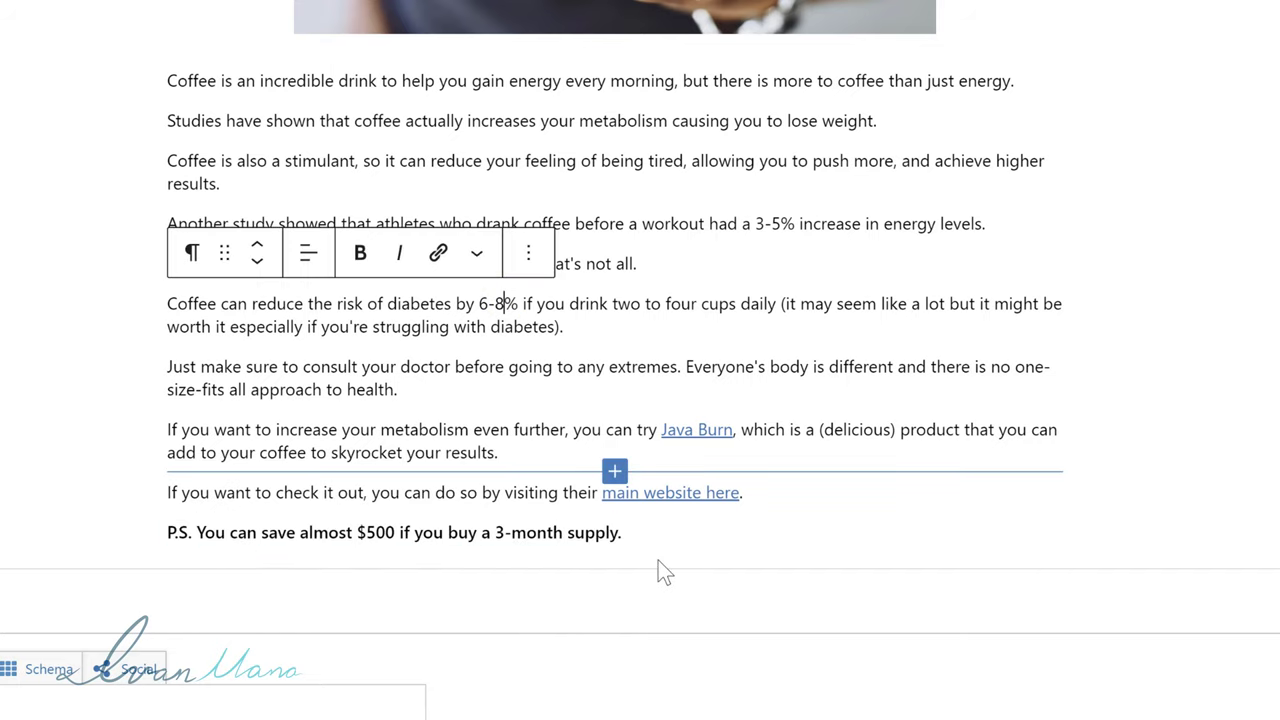
{"action": "left_click", "coordinate": [722, 554]}
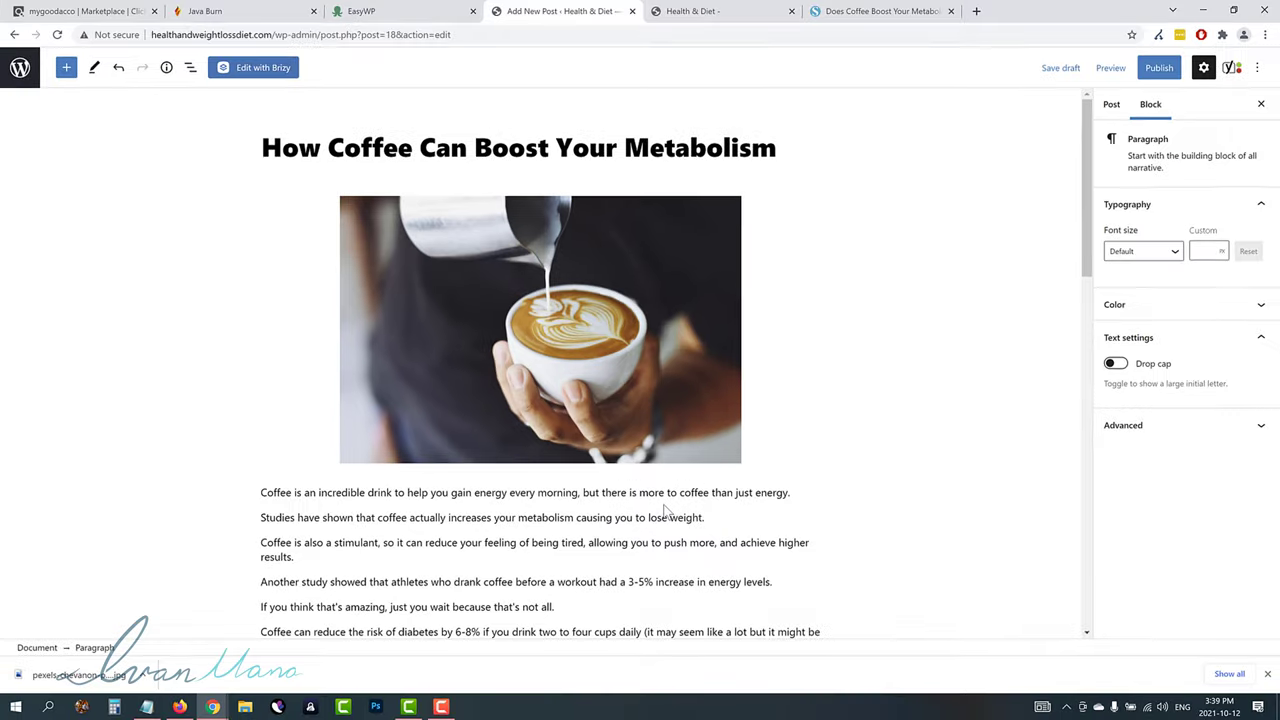
{"action": "scroll", "coordinate": [593, 510], "scroll_direction": "down", "scroll_amount": 2}
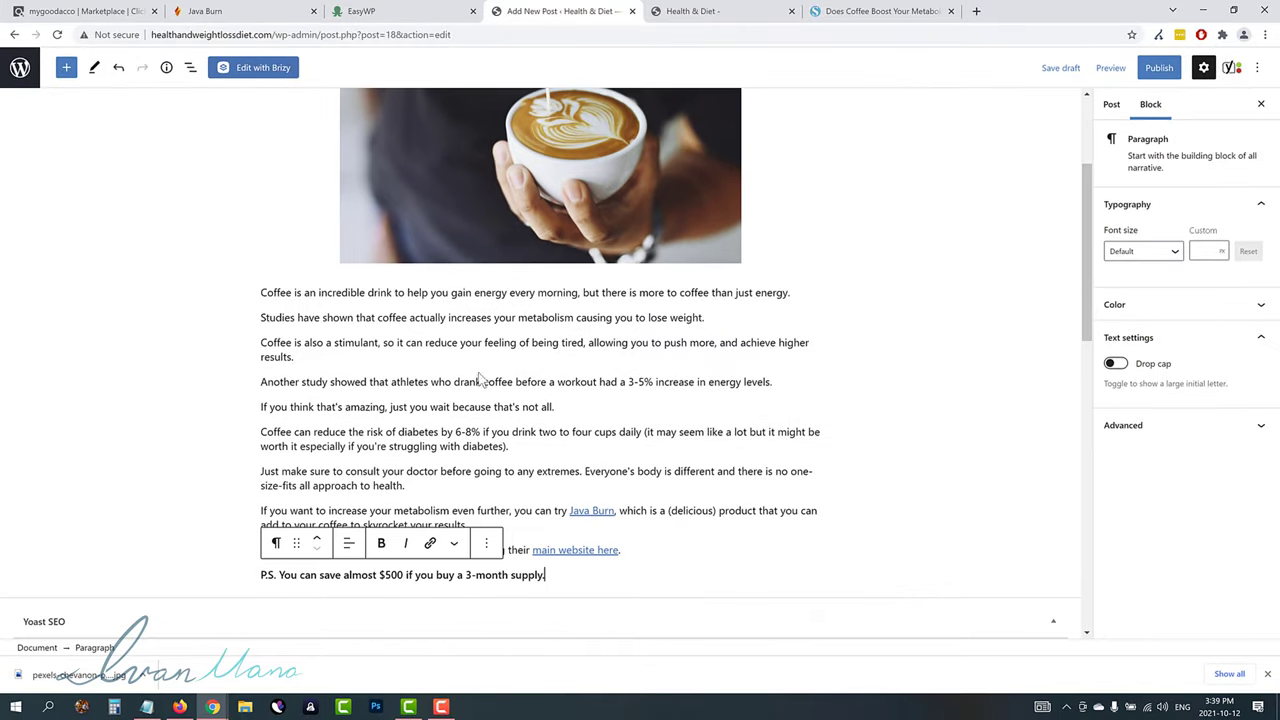
{"action": "mouse_move", "coordinate": [481, 369]}
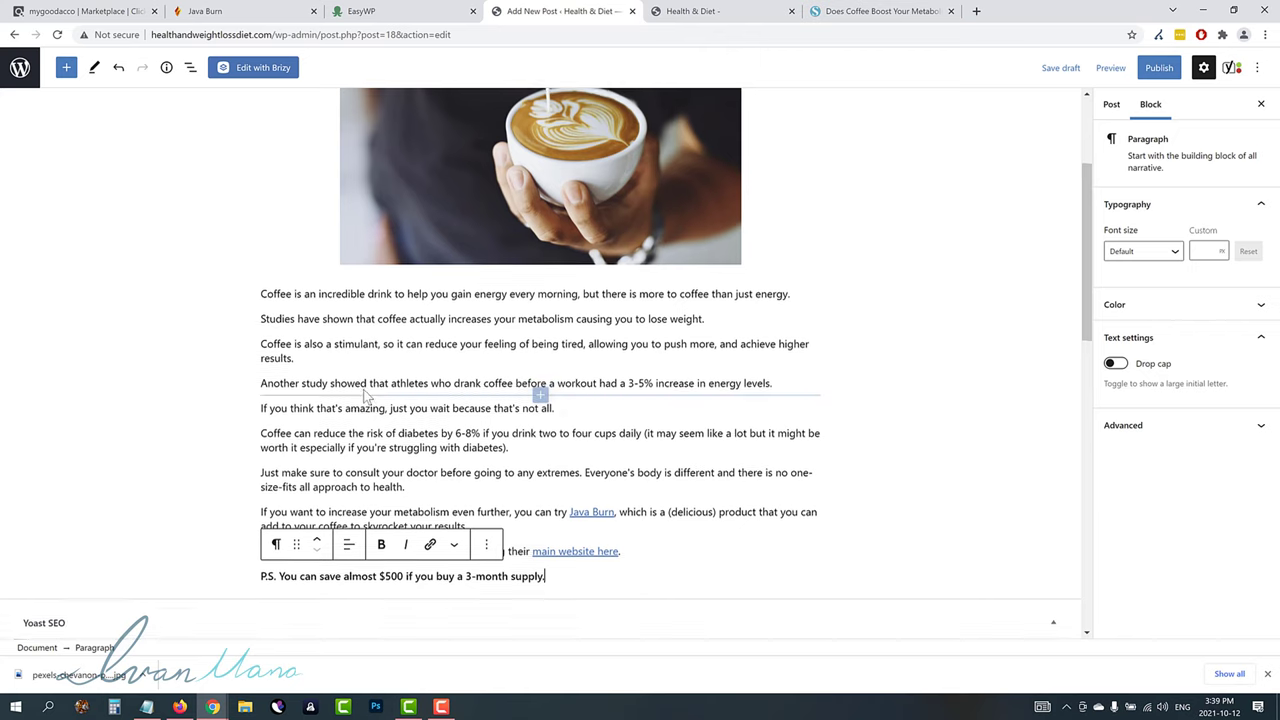
{"action": "scroll", "coordinate": [369, 390], "scroll_direction": "up", "scroll_amount": 2}
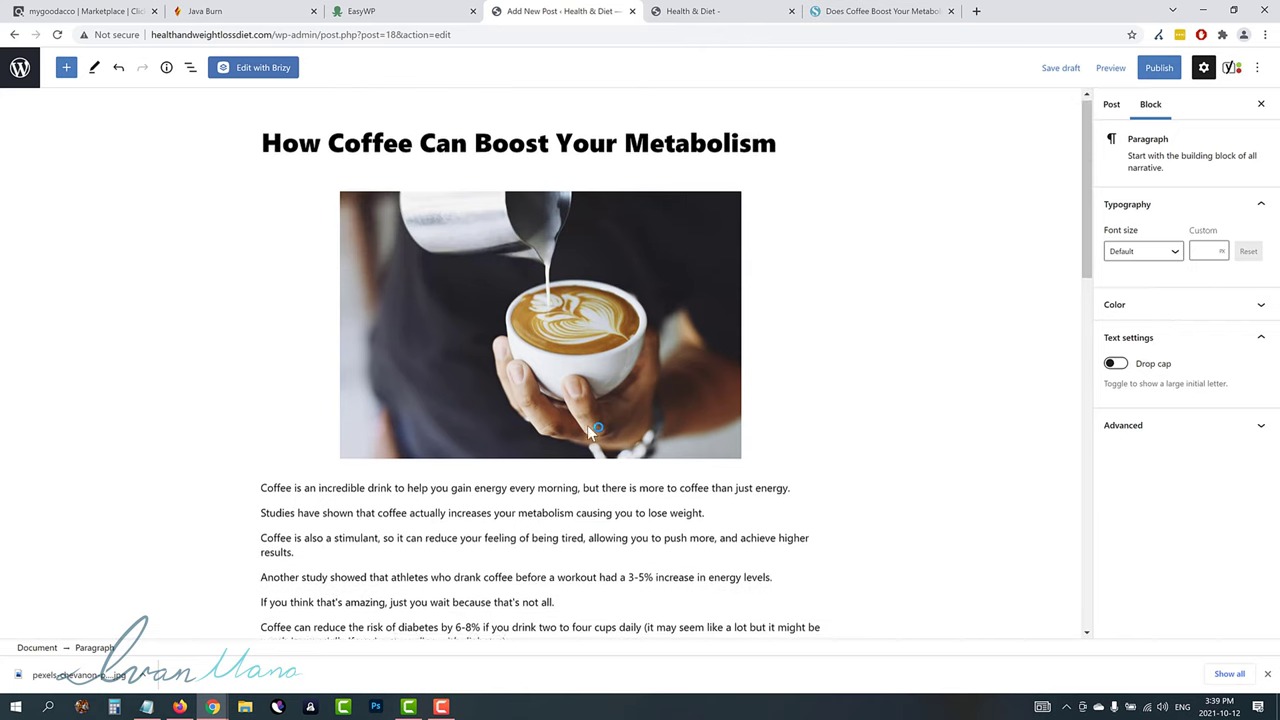
{"action": "scroll", "coordinate": [594, 432], "scroll_direction": "down", "scroll_amount": 5}
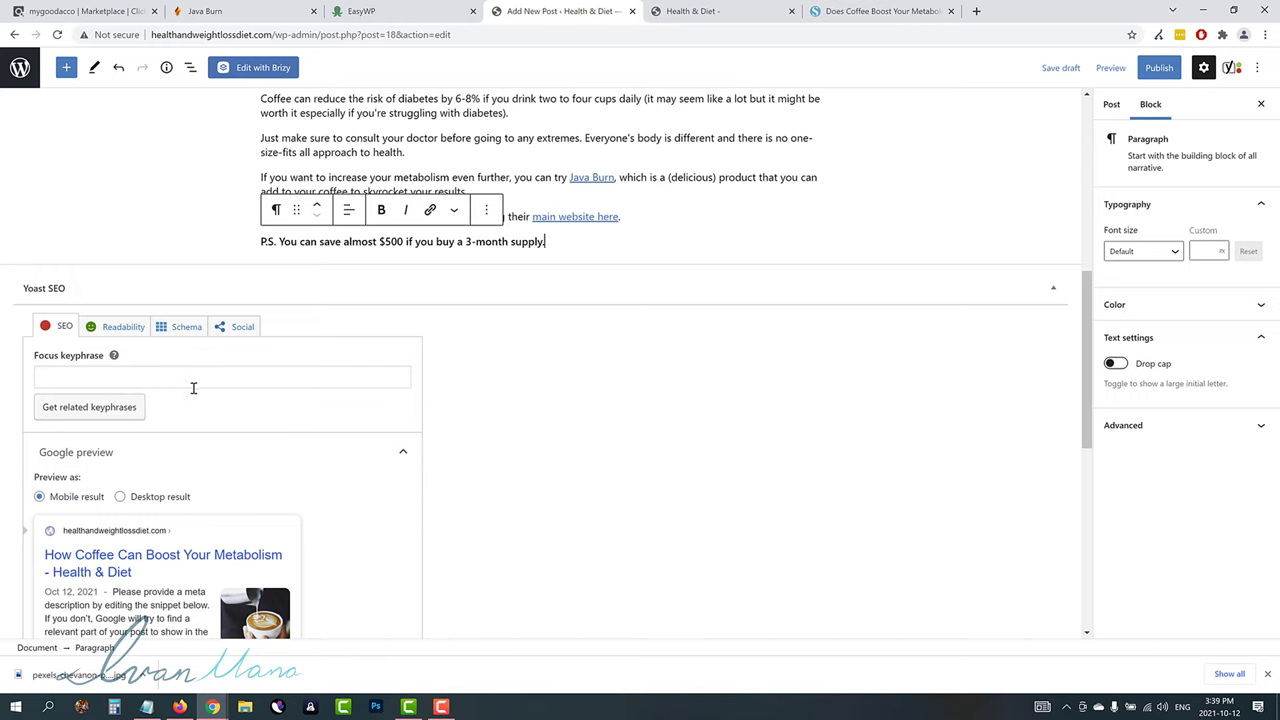
- Scroll down the post editor to reach the Yoast SEO Focus keyphrase field
{"action": "scroll", "coordinate": [209, 434], "scroll_direction": "up", "scroll_amount": 3}
{"action": "scroll", "coordinate": [180, 420], "scroll_direction": "down", "scroll_amount": 3}
{"action": "scroll", "coordinate": [288, 428], "scroll_direction": "down", "scroll_amount": 3}
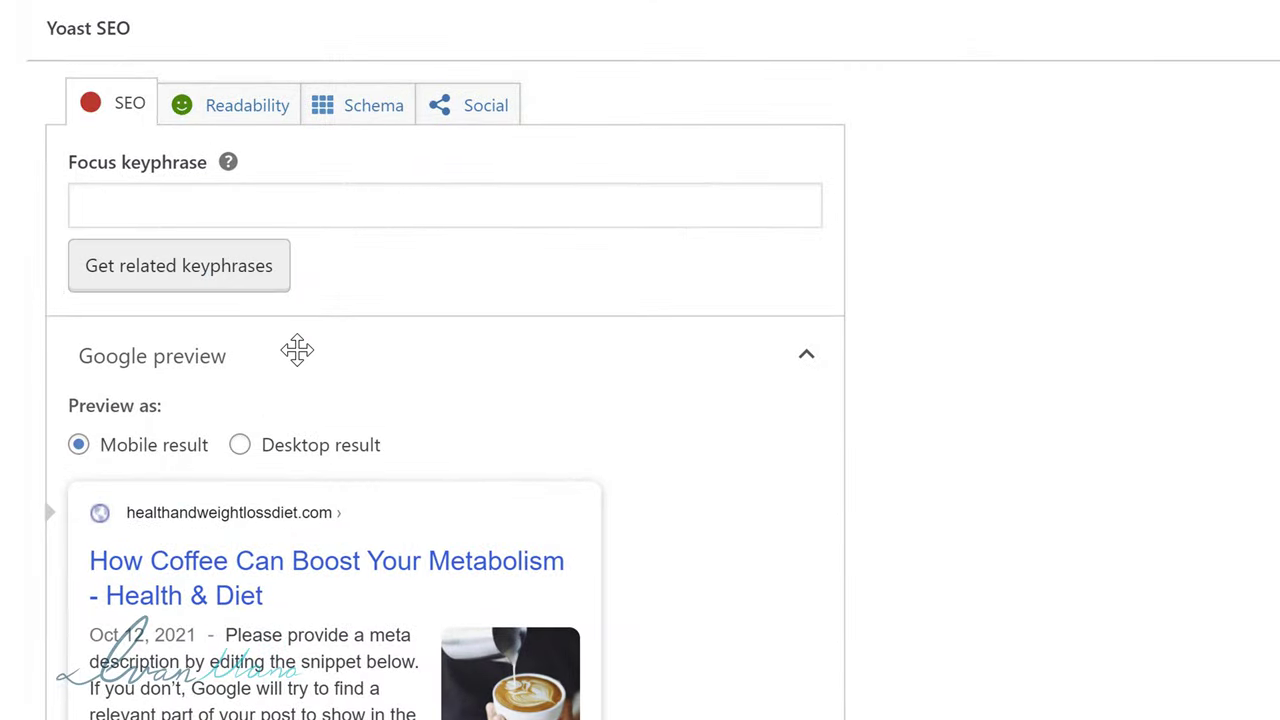
{"action": "scroll", "coordinate": [406, 446], "scroll_direction": "up", "scroll_amount": 5}
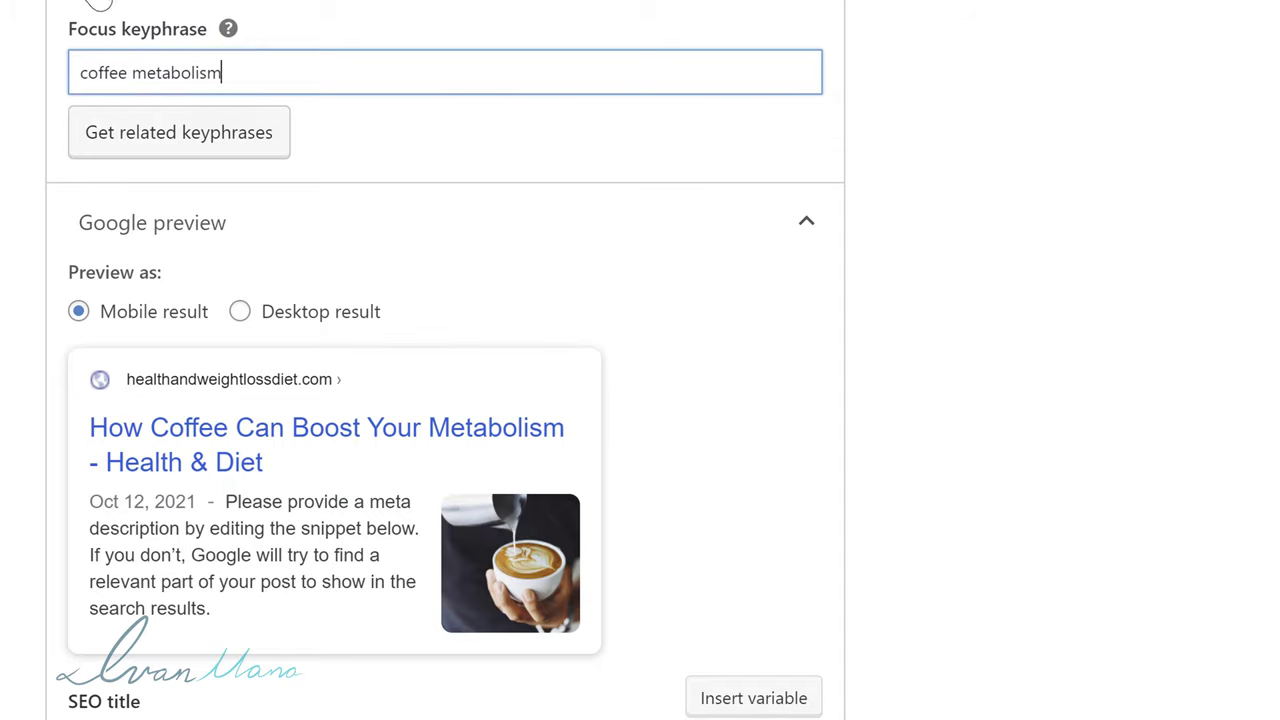
{"action": "scroll", "coordinate": [289, 240], "scroll_direction": "up", "scroll_amount": 3}
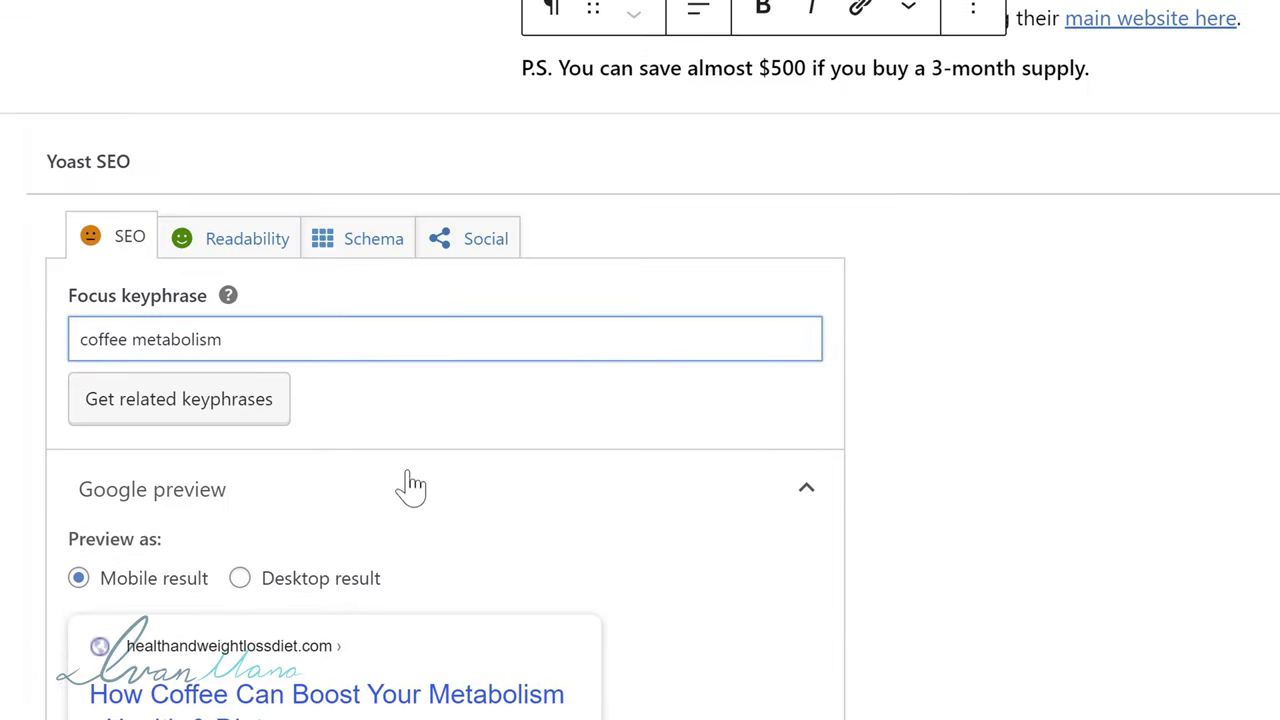
{"action": "scroll", "coordinate": [791, 523], "scroll_direction": "down", "scroll_amount": 5}
{"action": "scroll", "coordinate": [560, 540], "scroll_direction": "down", "scroll_amount": 2}
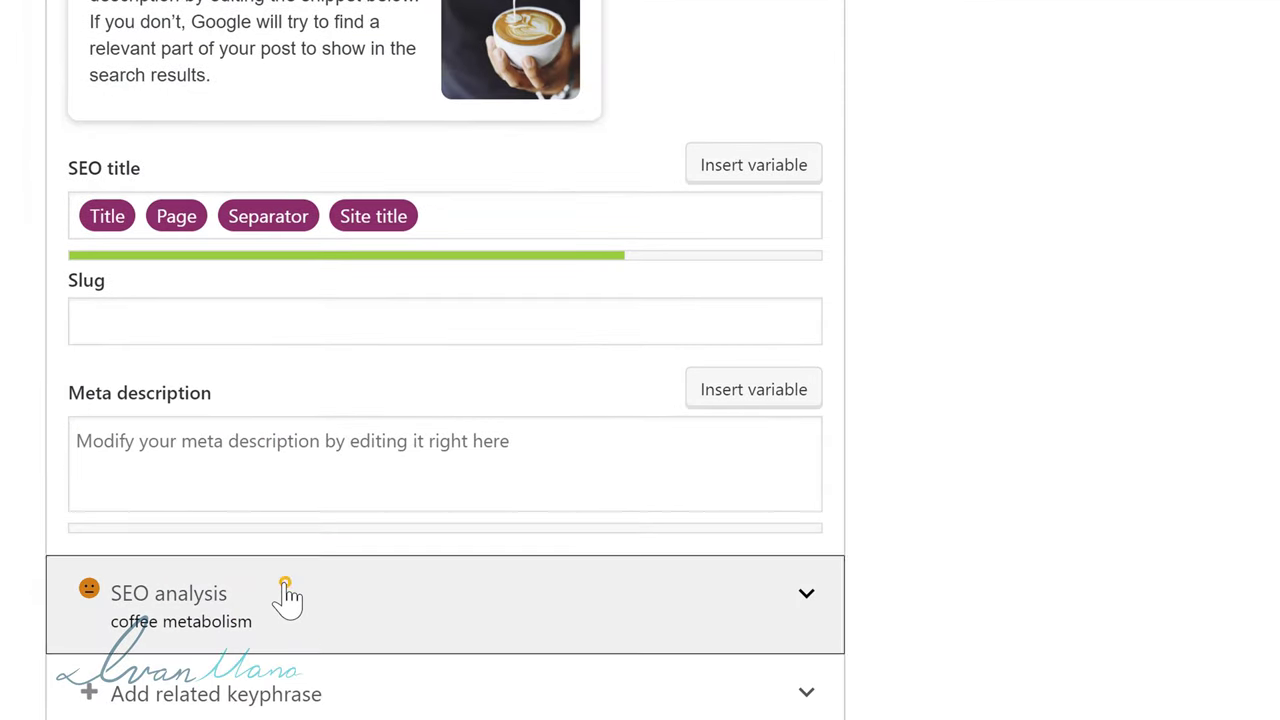
{"action": "left_click", "coordinate": [285, 588]}
{"action": "scroll", "coordinate": [434, 709], "scroll_direction": "down", "scroll_amount": 1}
{"action": "scroll", "coordinate": [445, 400], "scroll_direction": "down", "scroll_amount": 4}
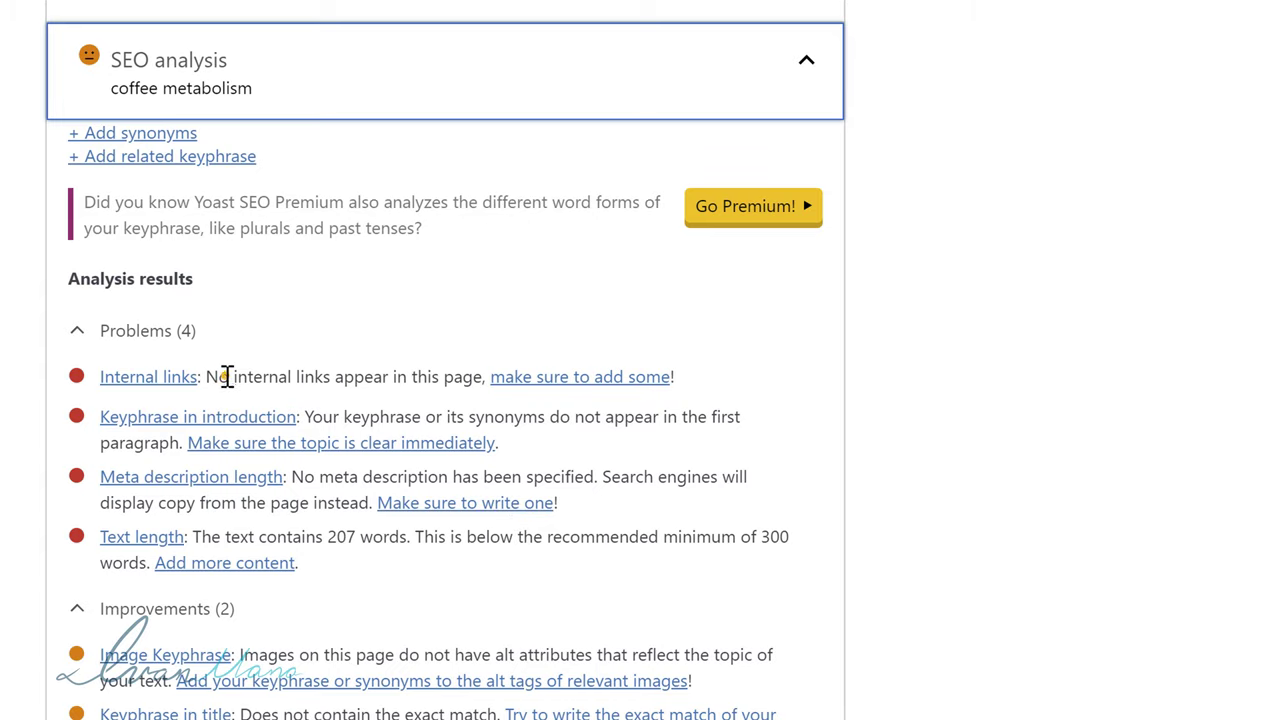
{"action": "left_click_drag", "start_coordinate": [228, 376], "coordinate": [443, 377]}
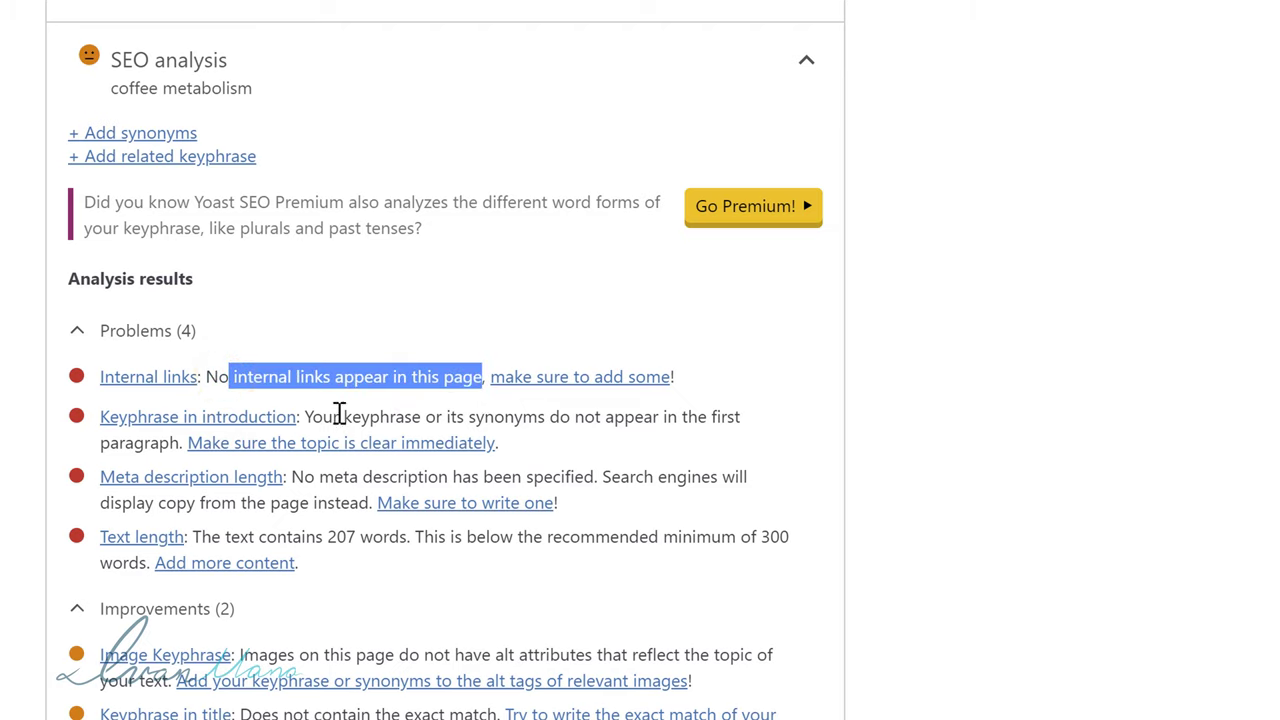
{"action": "left_click_drag", "start_coordinate": [339, 413], "coordinate": [724, 416]}
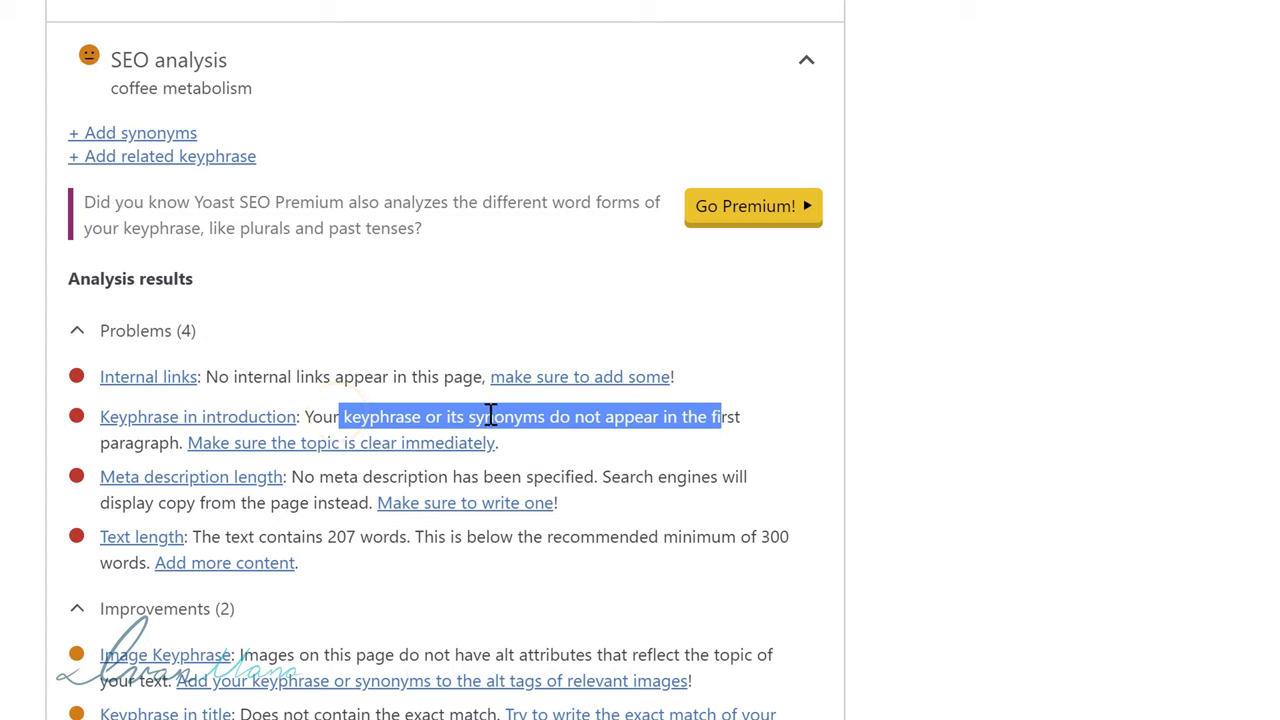
{"action": "left_click_drag", "start_coordinate": [320, 477], "coordinate": [601, 477]}
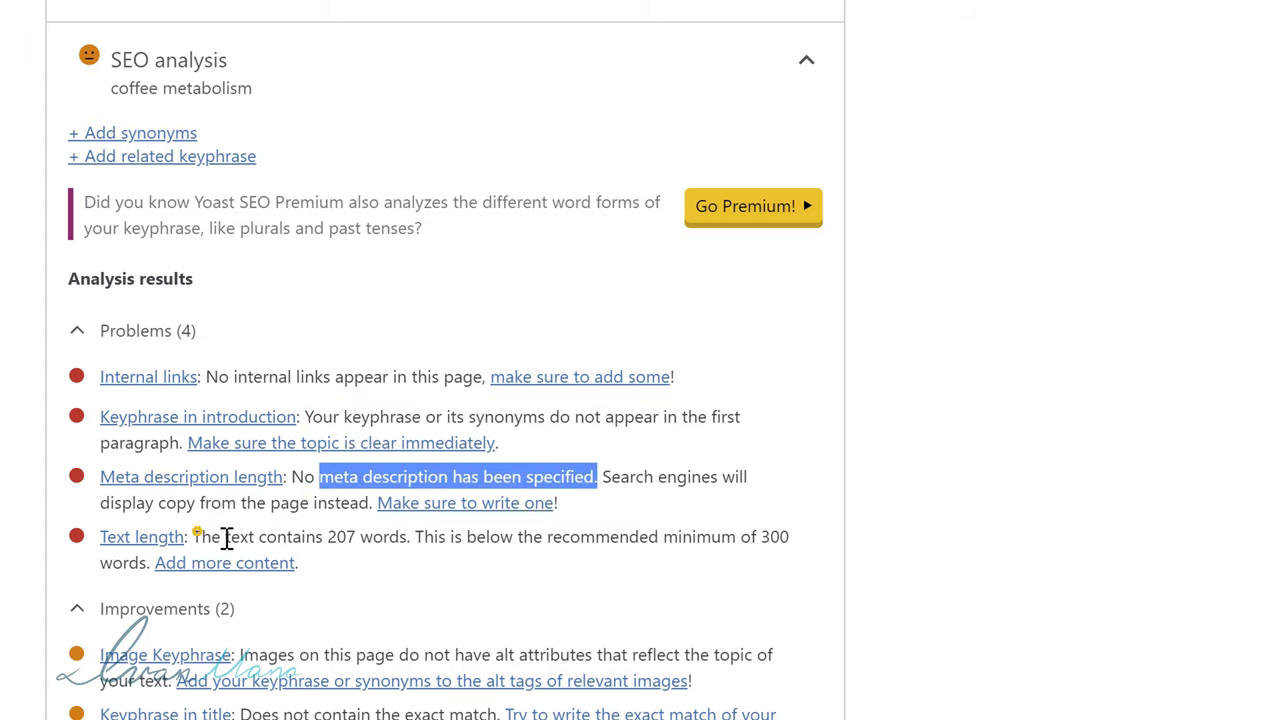
{"action": "left_click_drag", "start_coordinate": [201, 538], "coordinate": [791, 537]}
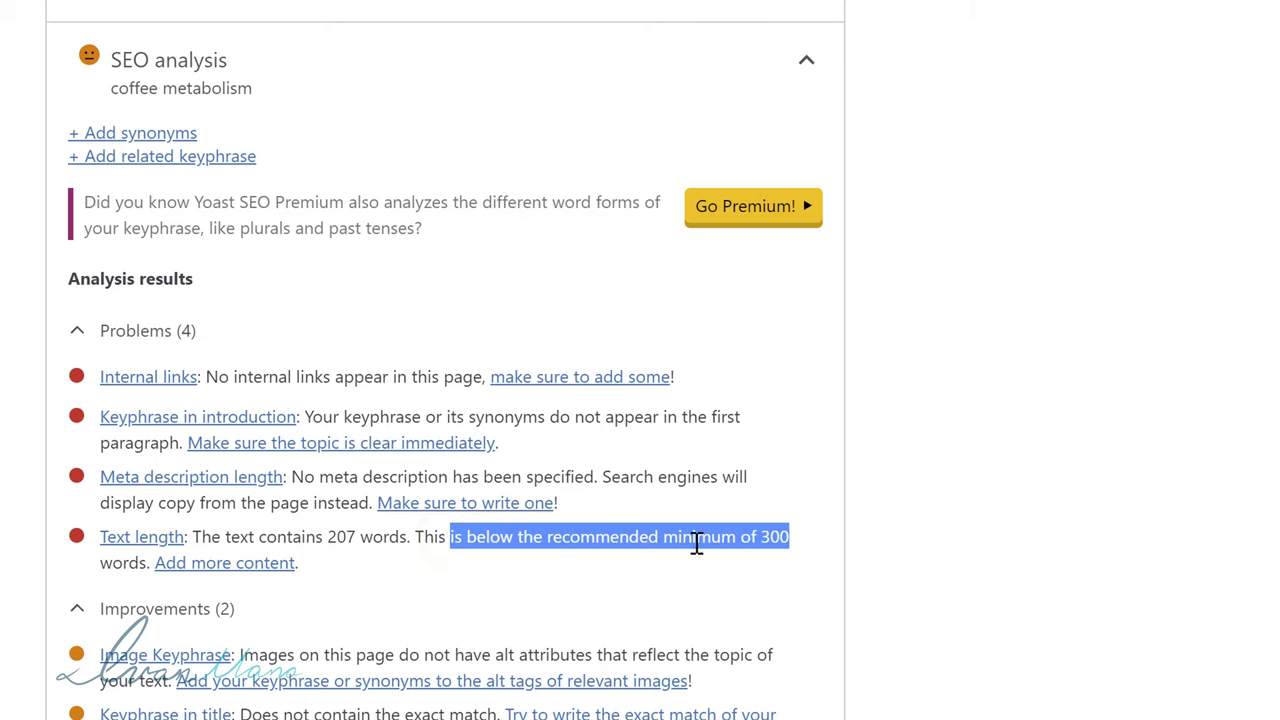
{"action": "scroll", "coordinate": [1010, 388], "scroll_direction": "up", "scroll_amount": 4}
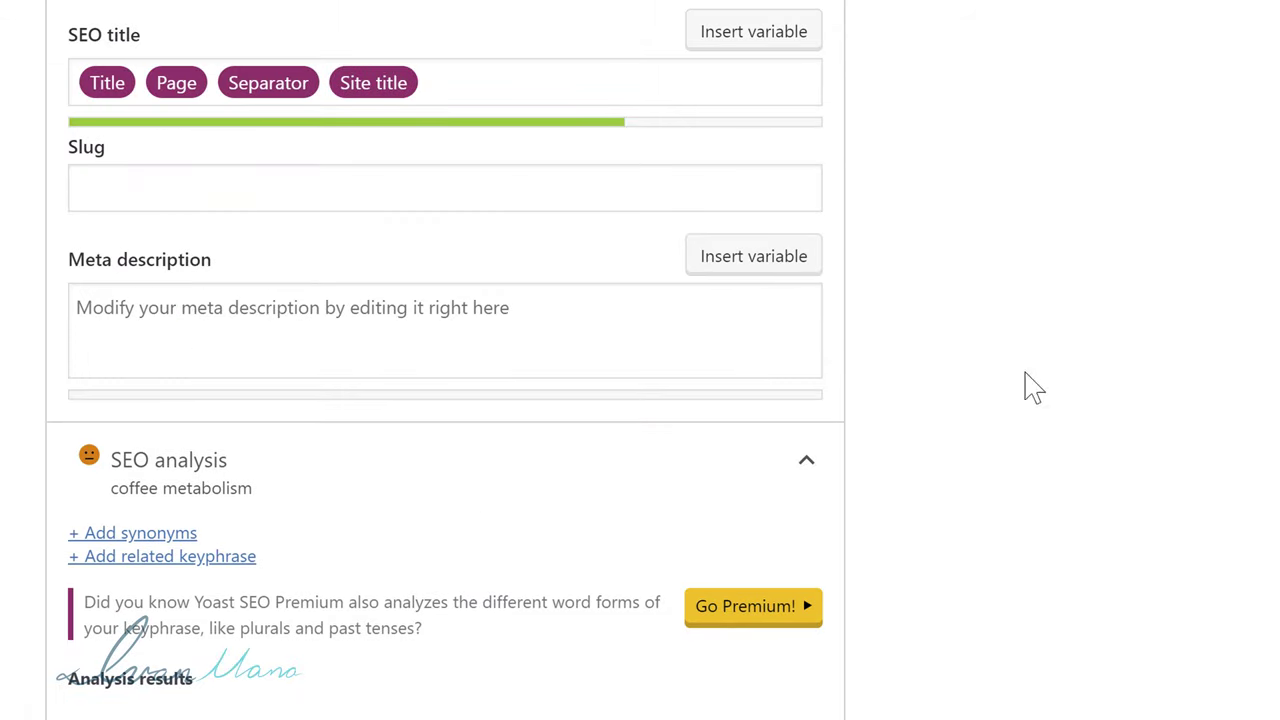
{"action": "scroll", "coordinate": [1060, 545], "scroll_direction": "down", "scroll_amount": 4}
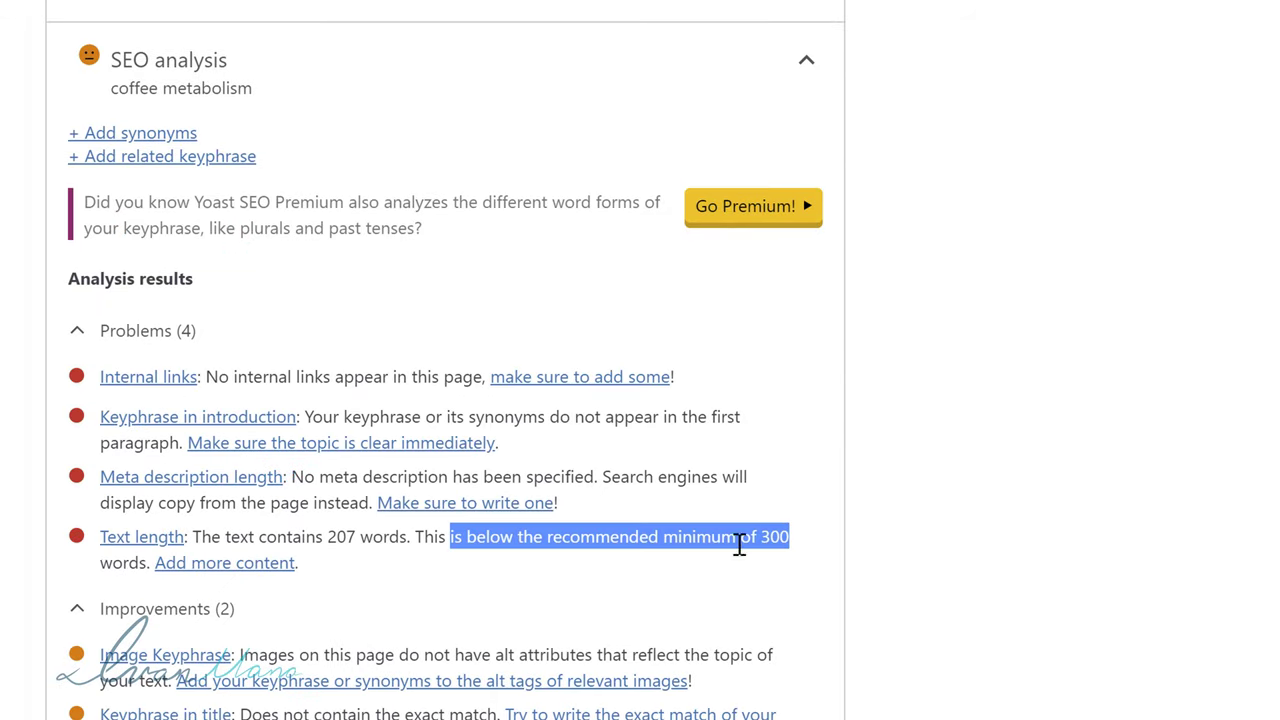
{"action": "scroll", "coordinate": [860, 586], "scroll_direction": "up", "scroll_amount": 3}
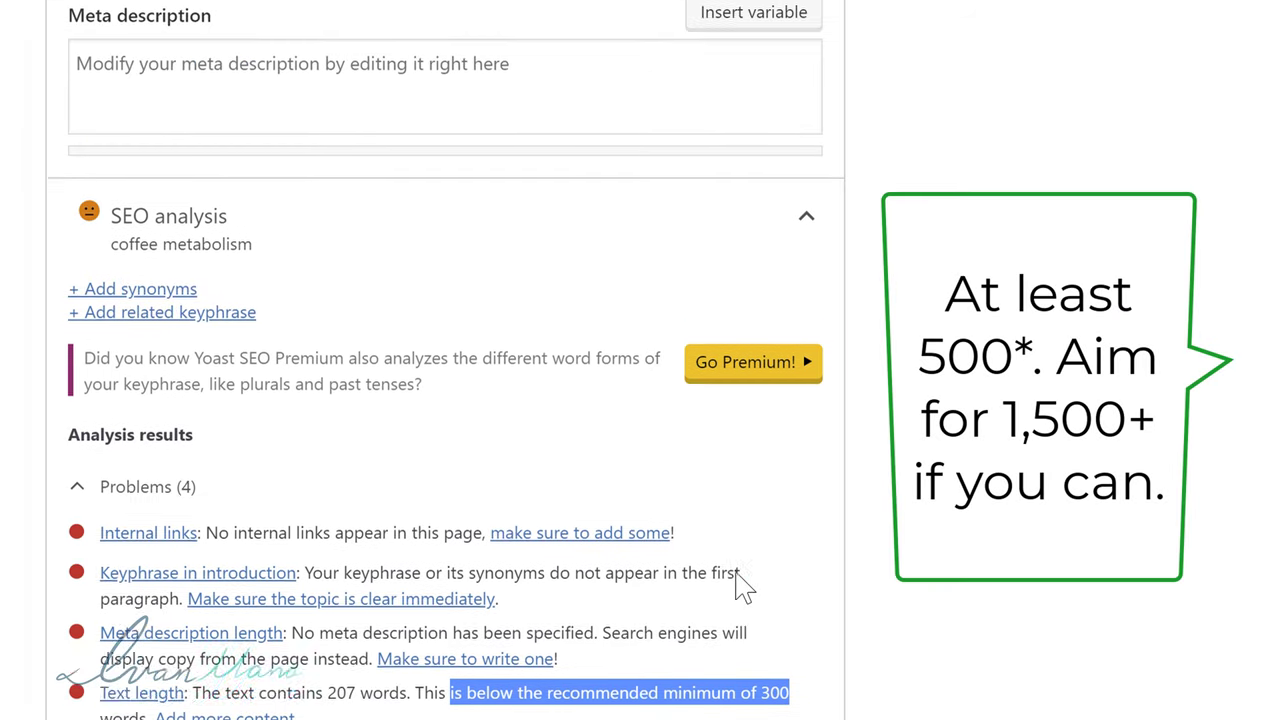
{"action": "scroll", "coordinate": [358, 272], "scroll_direction": "up", "scroll_amount": 4}
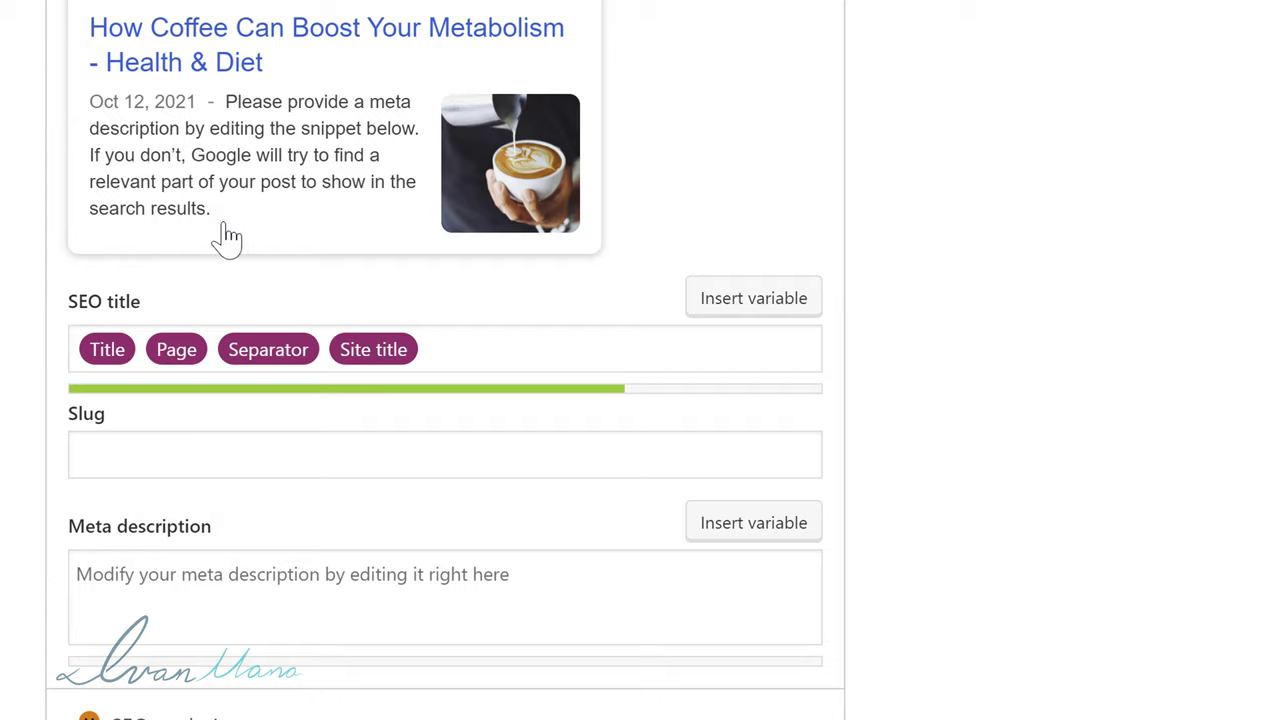
{"action": "scroll", "coordinate": [1012, 430], "scroll_direction": "up", "scroll_amount": 17}
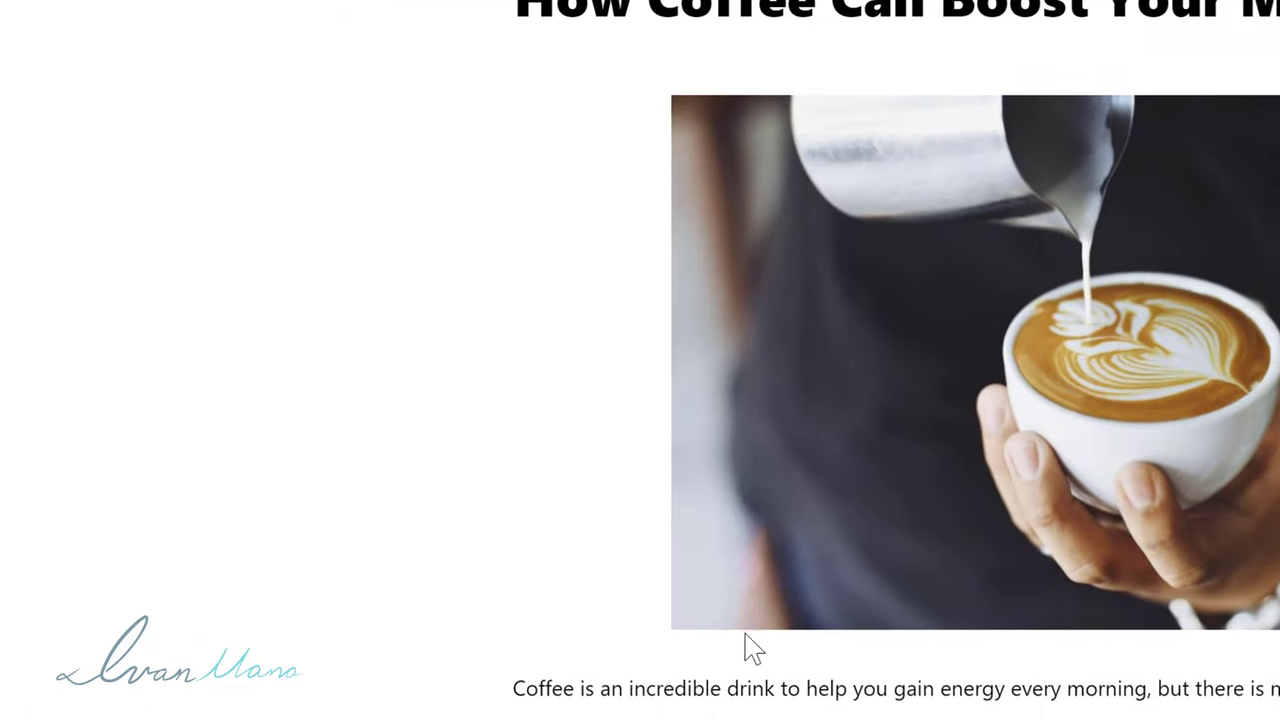
{"action": "left_click", "coordinate": [866, 272]}
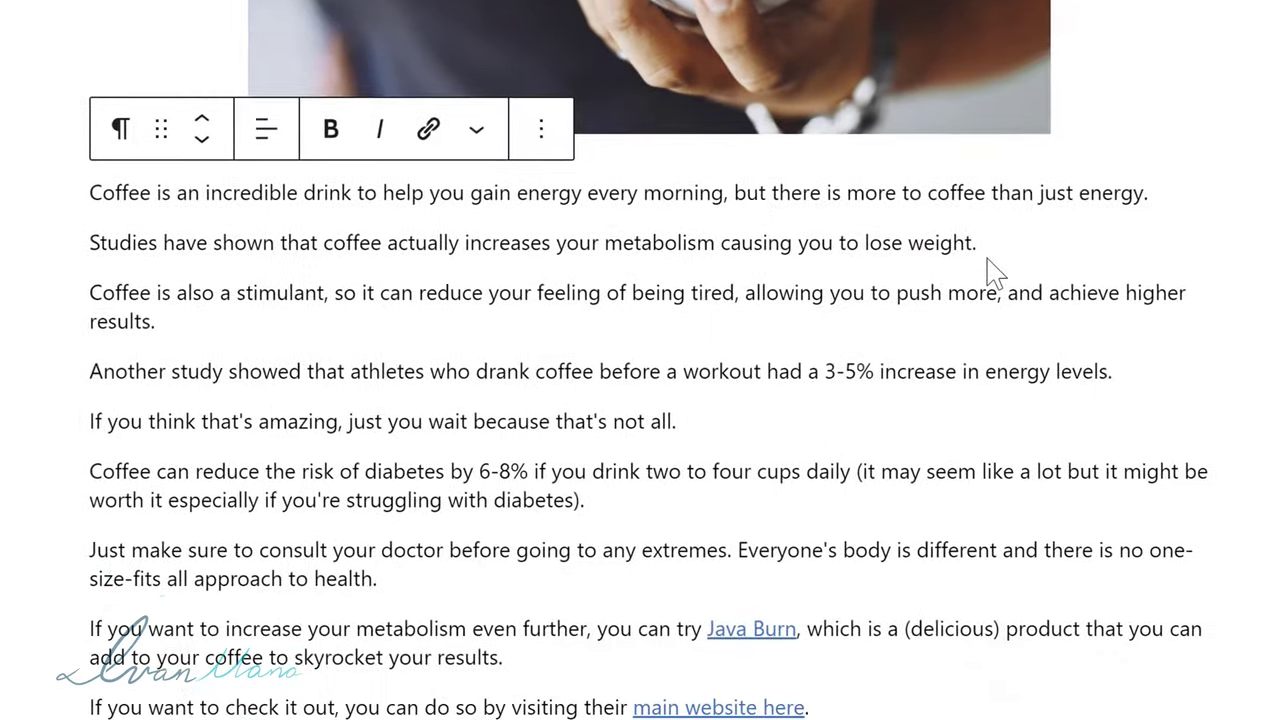
- Copy the post's entire opening paragraph
{"action": "left_click_drag", "start_coordinate": [1130, 318], "coordinate": [202, 272]}
{"action": "left_click_drag", "start_coordinate": [64, 196], "coordinate": [197, 180]}
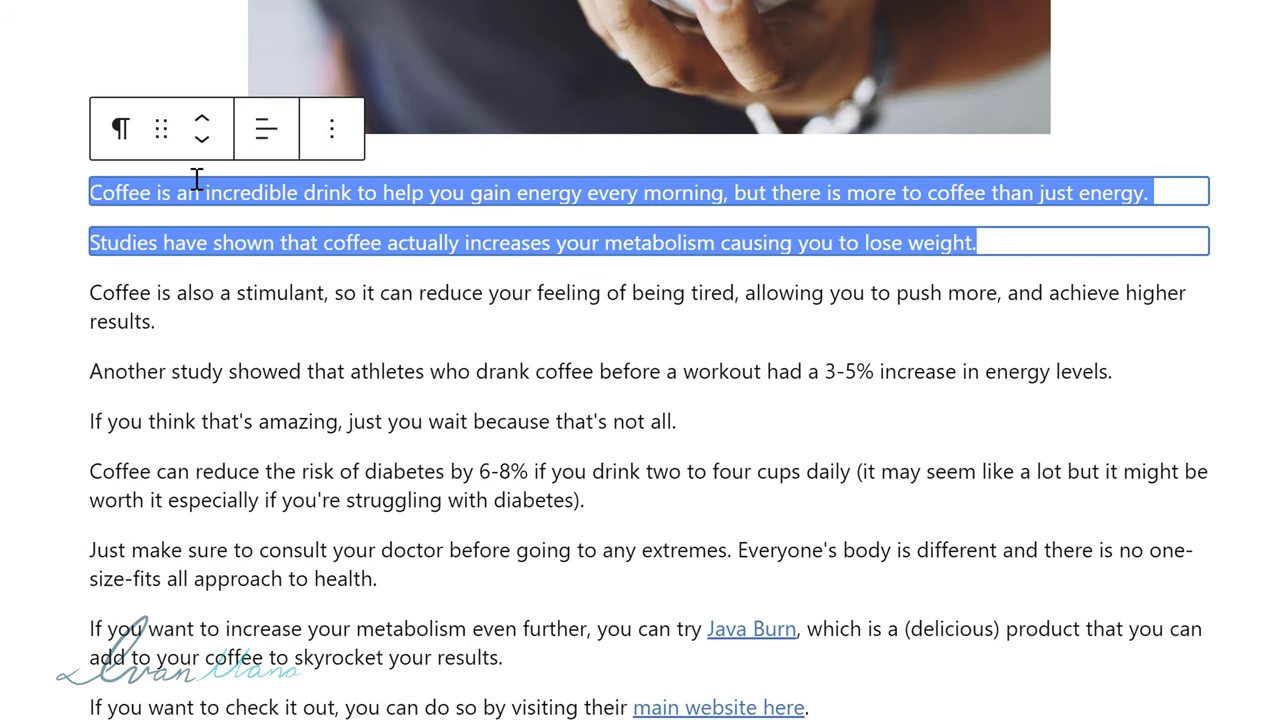
{"action": "right_click", "coordinate": [205, 190]}
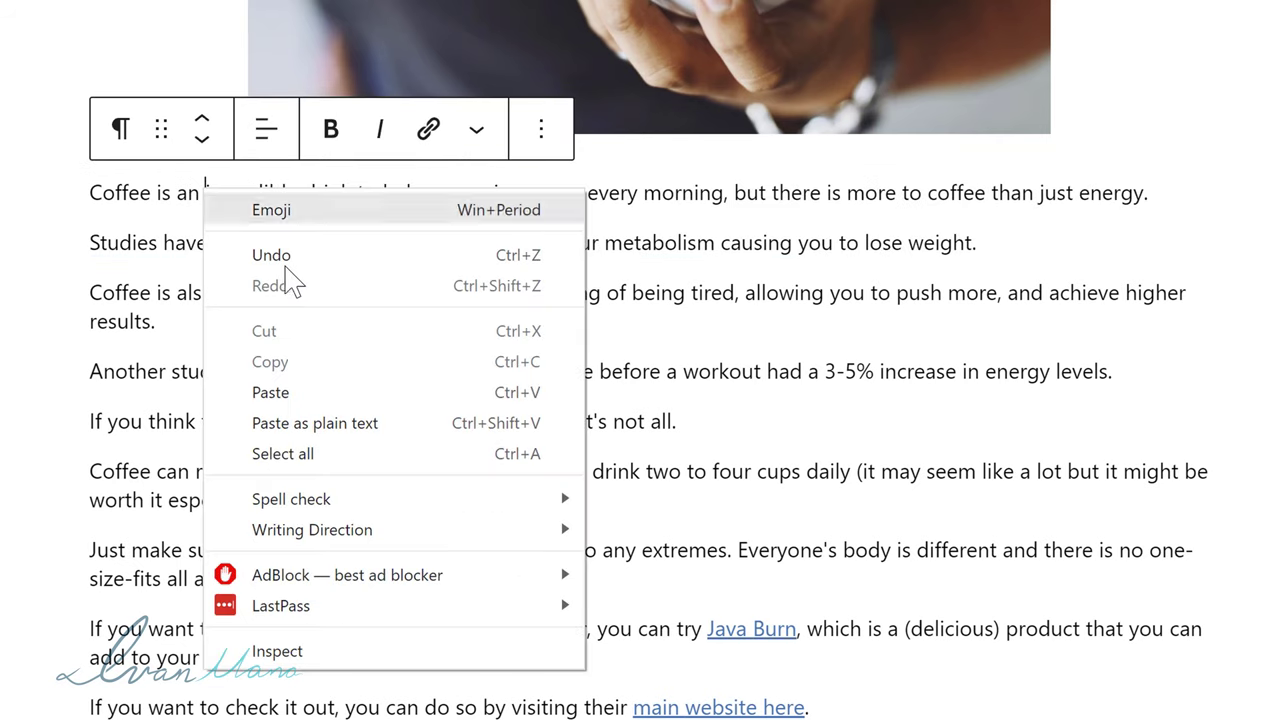
{"action": "left_click", "coordinate": [85, 372]}
{"action": "triple_click", "coordinate": [348, 195]}
{"action": "right_click", "coordinate": [350, 205]}
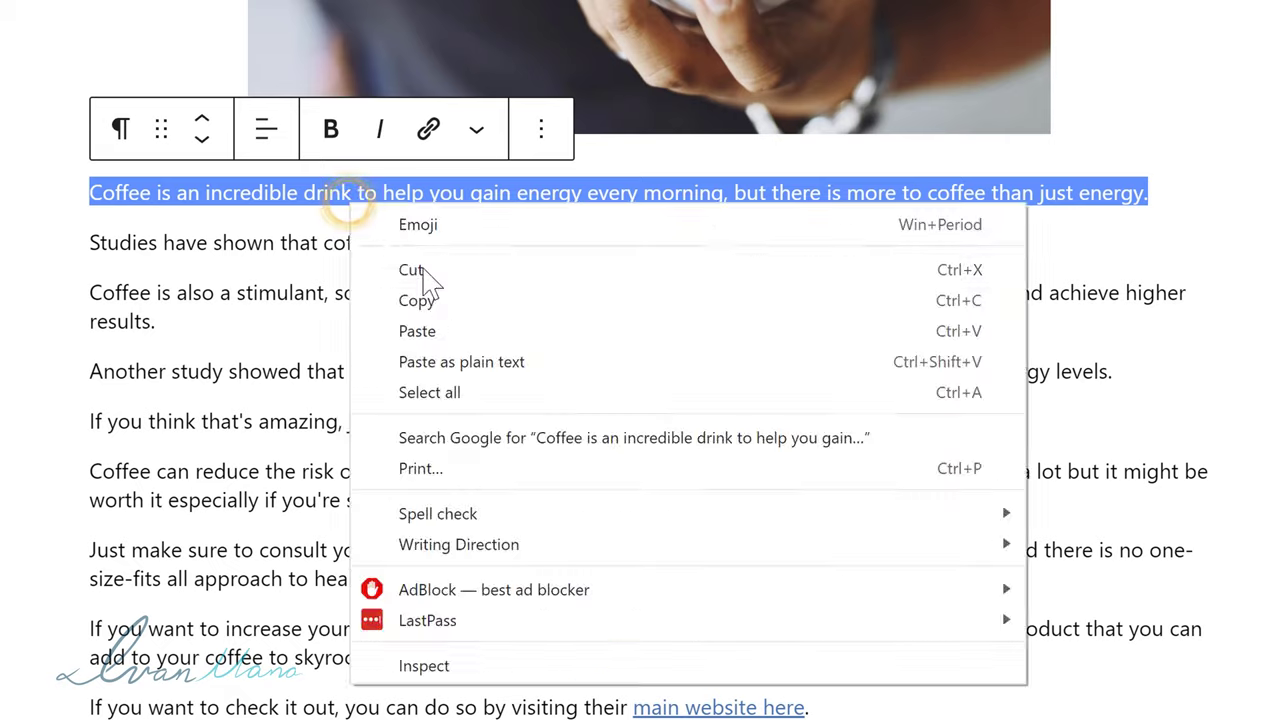
{"action": "left_click", "coordinate": [443, 300]}
- Paste the opening paragraph into the Yoast Meta description field
{"action": "scroll", "coordinate": [329, 126], "scroll_direction": "down", "scroll_amount": 4}
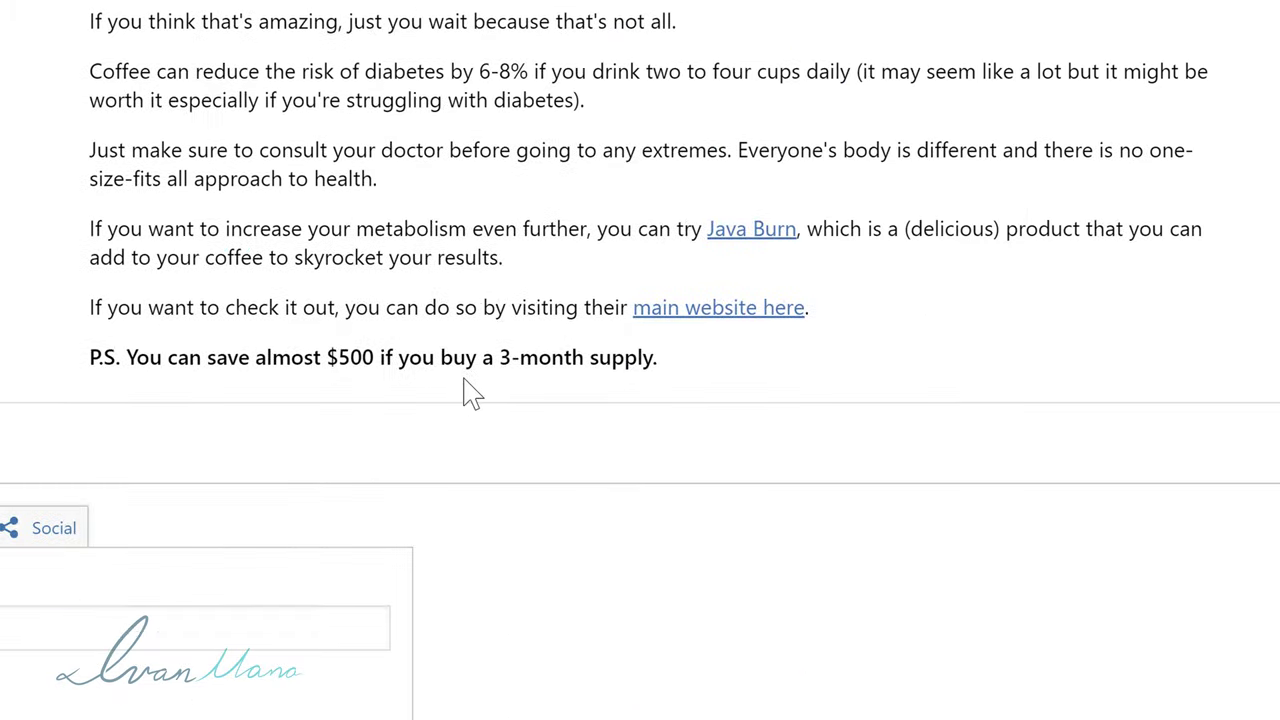
{"action": "left_click", "coordinate": [180, 457]}
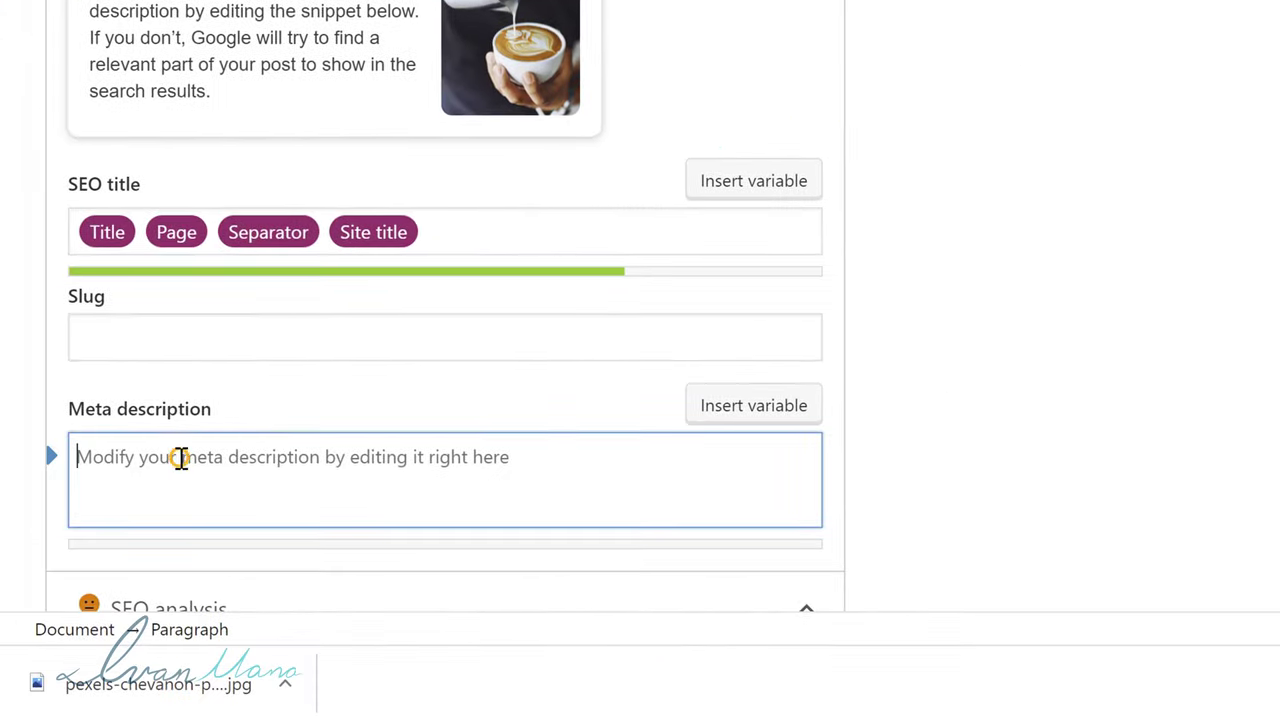
{"action": "right_click", "coordinate": [180, 457]}
{"action": "left_click", "coordinate": [263, 177]}
{"action": "scroll", "coordinate": [1015, 270], "scroll_direction": "down", "scroll_amount": 1}
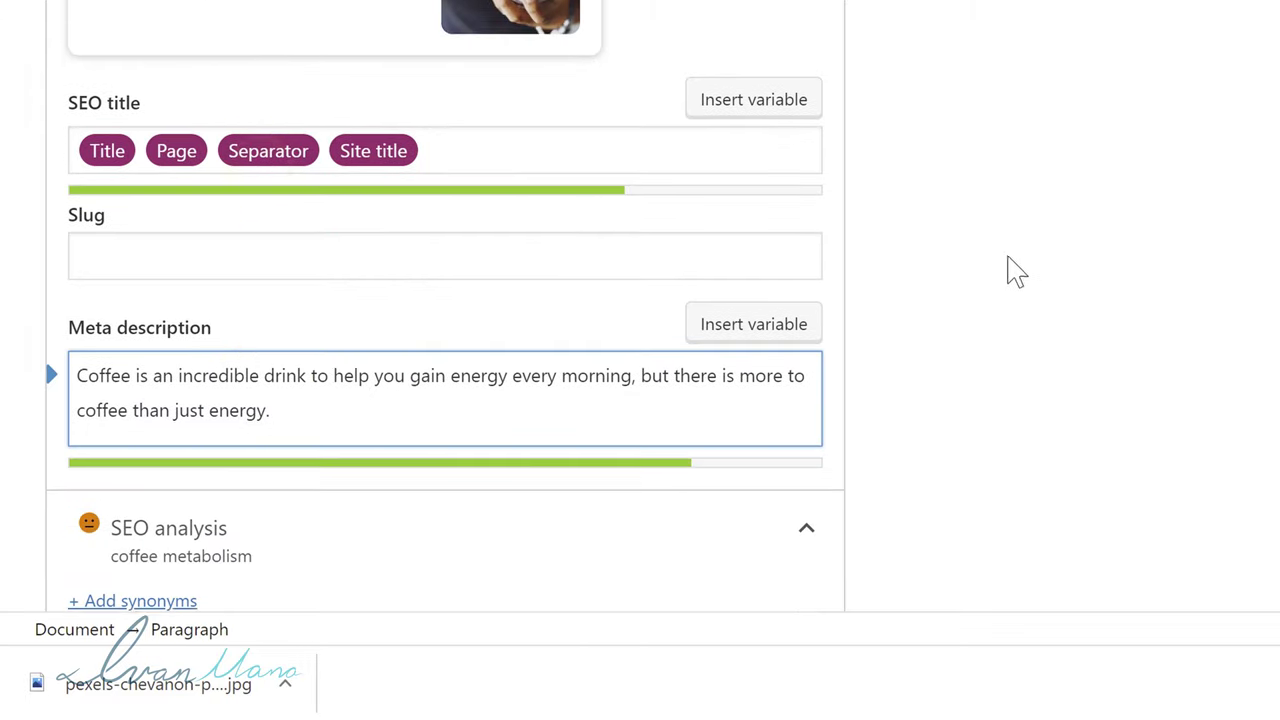
{"action": "scroll", "coordinate": [1015, 270], "scroll_direction": "down", "scroll_amount": 1}
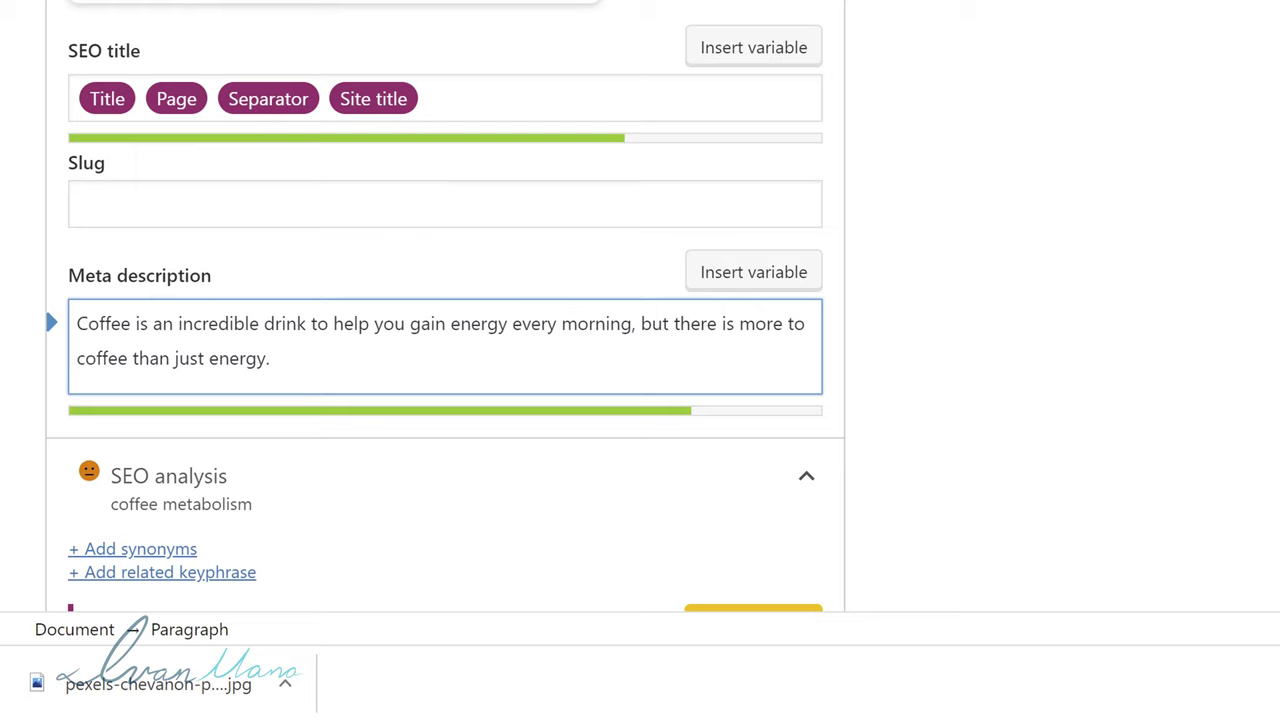
{"action": "scroll", "coordinate": [1146, 265], "scroll_direction": "down", "scroll_amount": 4}
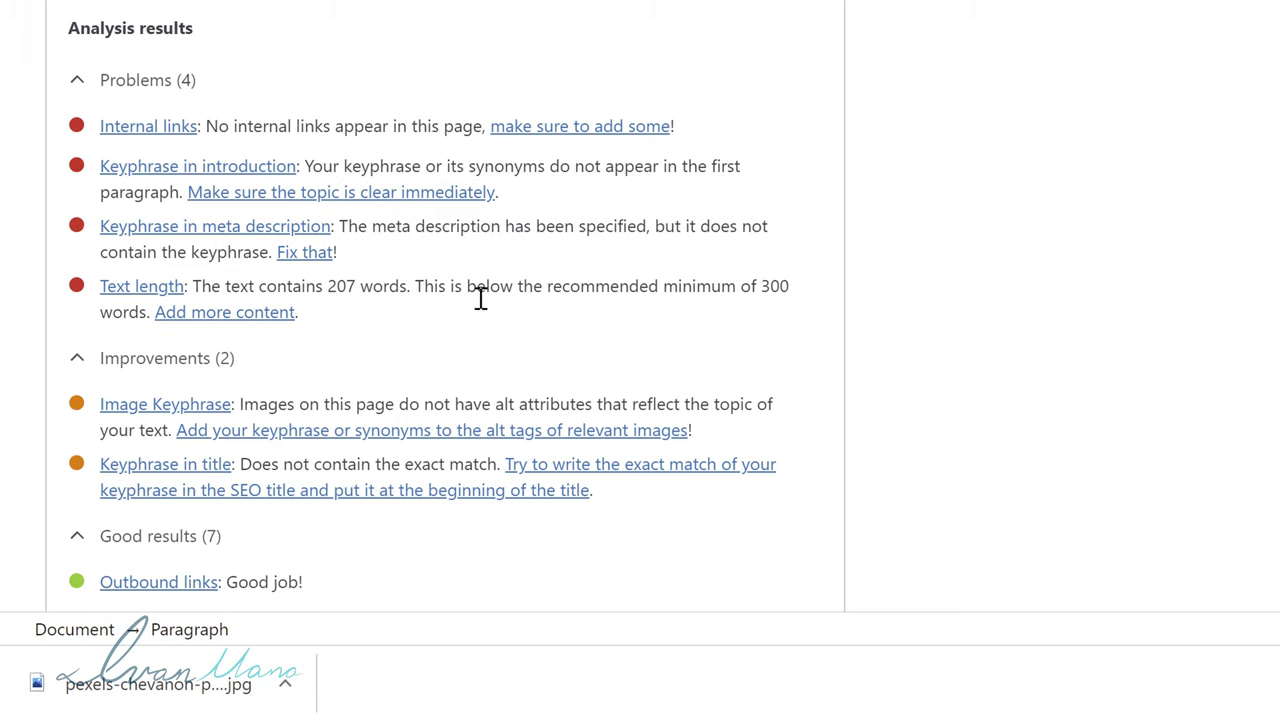
{"action": "scroll", "coordinate": [575, 258], "scroll_direction": "up", "scroll_amount": 5}
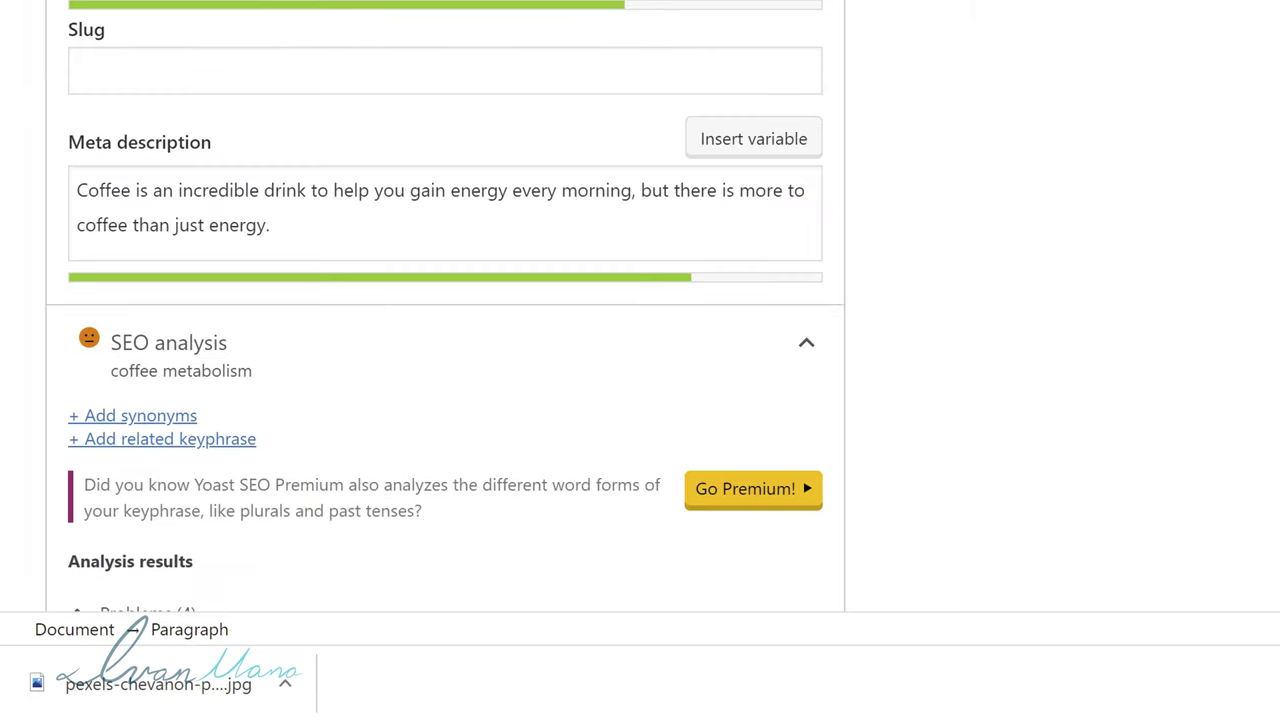
{"action": "scroll", "coordinate": [445, 300], "scroll_direction": "up", "scroll_amount": 1}
{"action": "scroll", "coordinate": [320, 71], "scroll_direction": "up", "scroll_amount": 2}
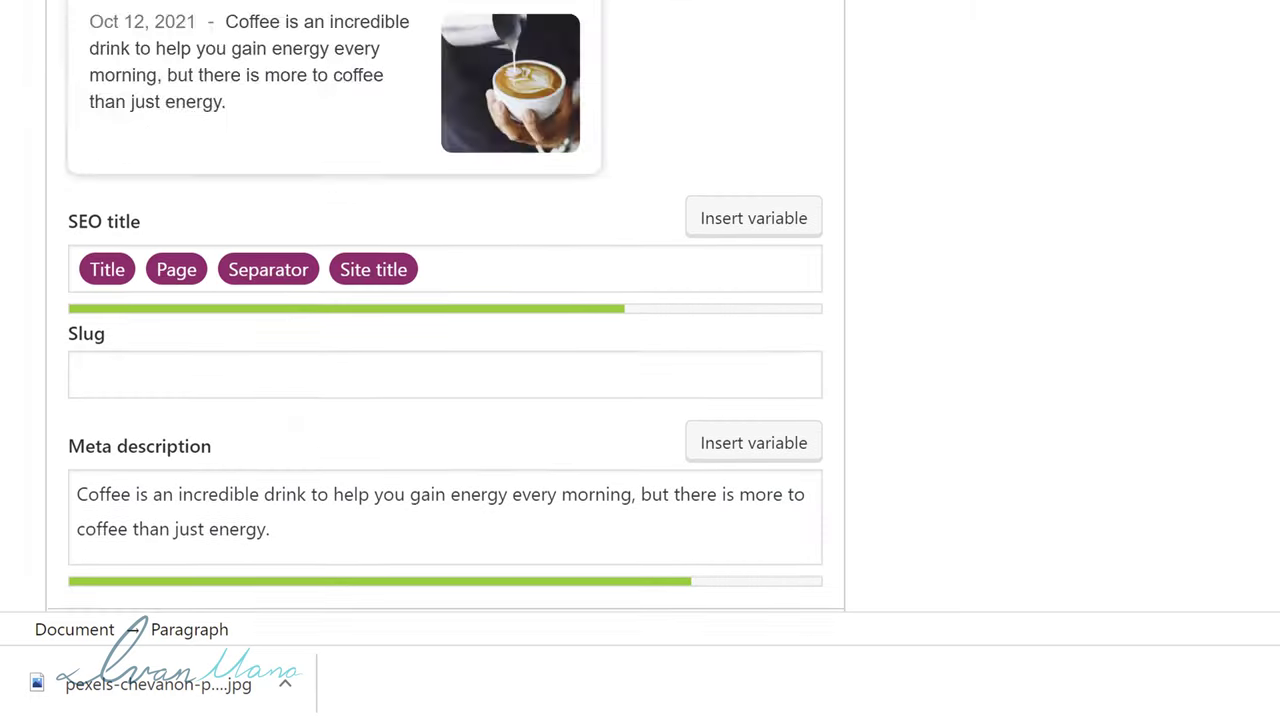
{"action": "scroll", "coordinate": [320, 71], "scroll_direction": "down", "scroll_amount": 3}
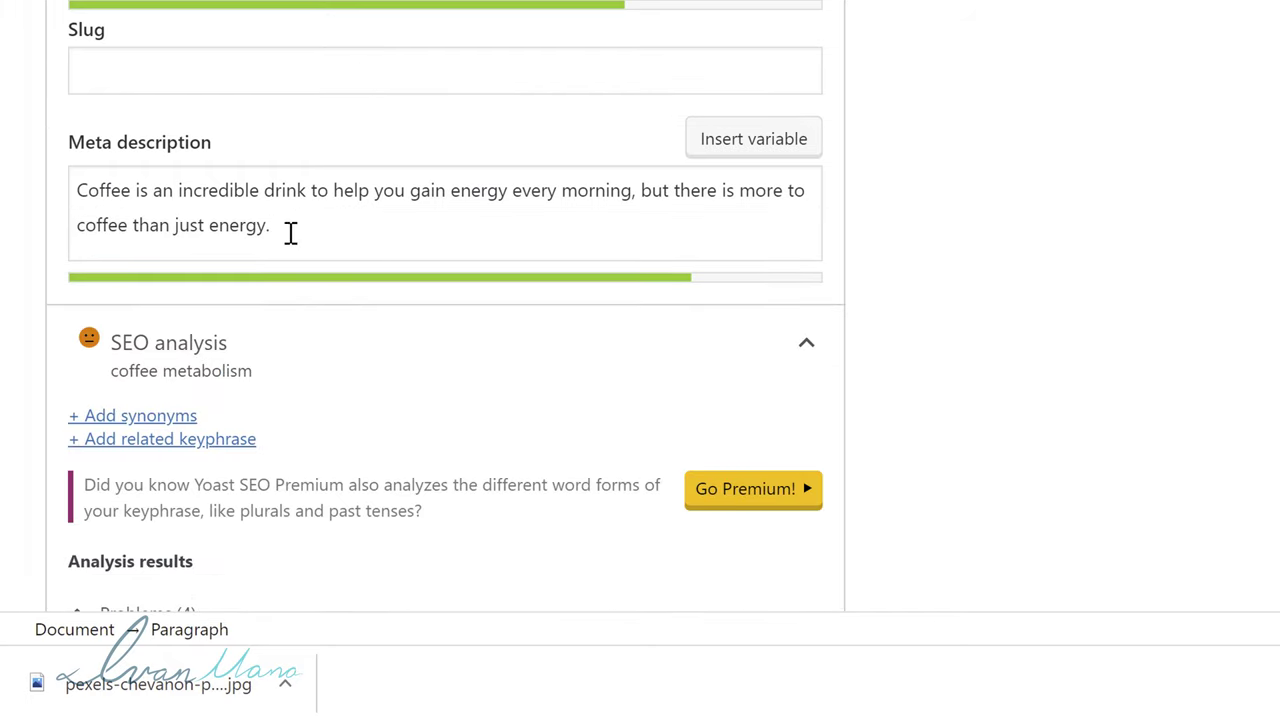
- Finish the meta description with 'increased metabolism' and delete 'every morning' from it
{"action": "left_click", "coordinate": [302, 227]}
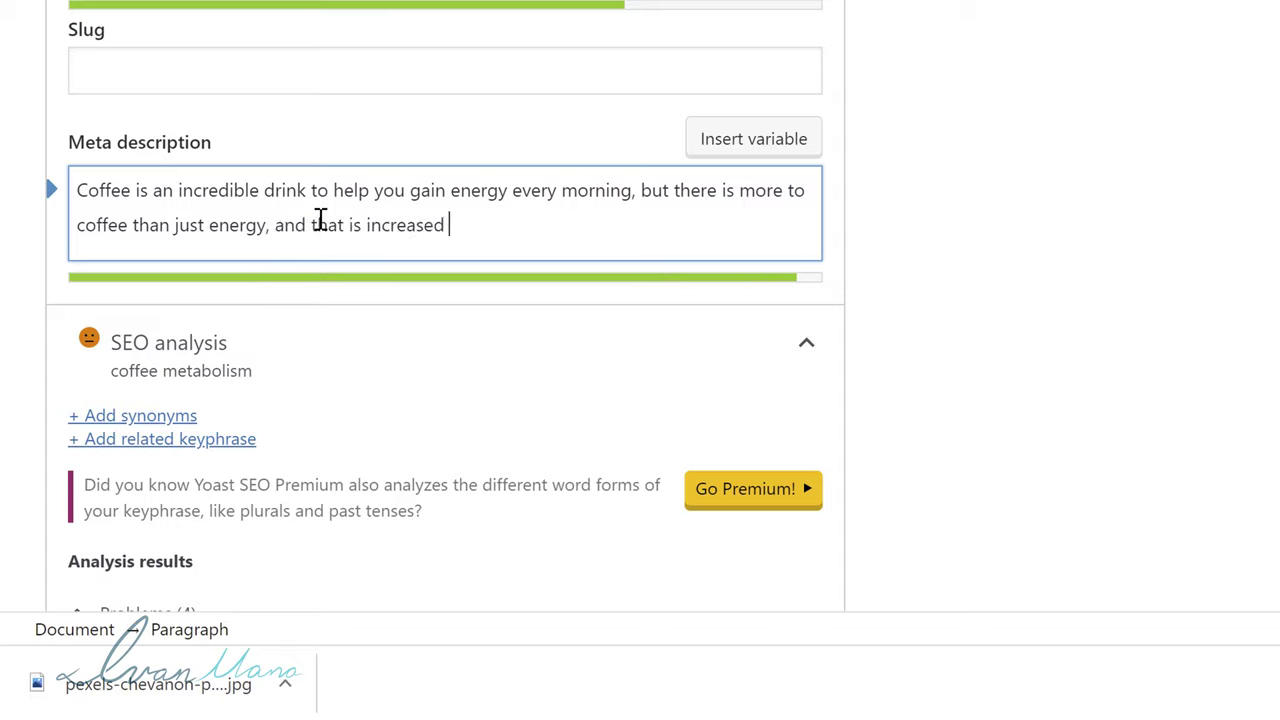
{"action": "type", "text": "bolism"}
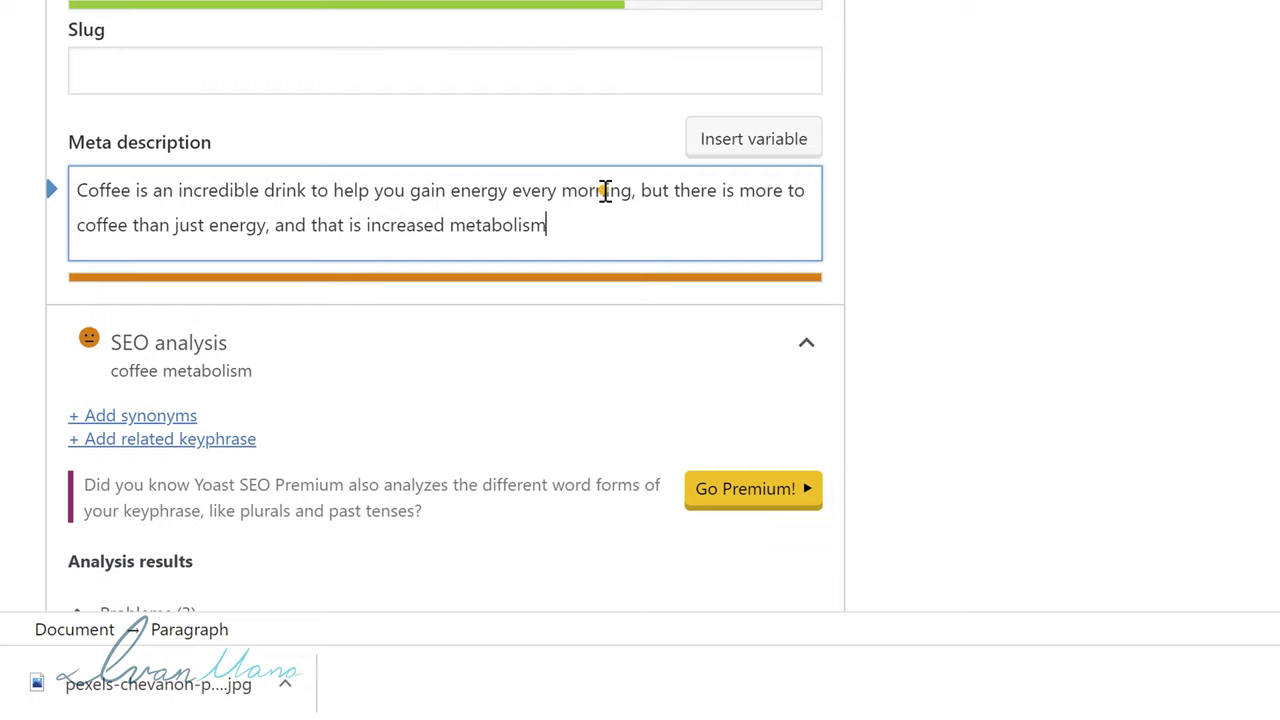
{"action": "double_click", "coordinate": [605, 190]}
{"action": "key", "text": "BackSpace"}
{"action": "key", "text": "BackSpace"}
{"action": "key", "text": "BackSpace"}
{"action": "key", "text": "BackSpace"}
{"action": "key", "text": "BackSpace"}
{"action": "key", "text": "BackSpace"}
{"action": "key", "text": "BackSpace"}
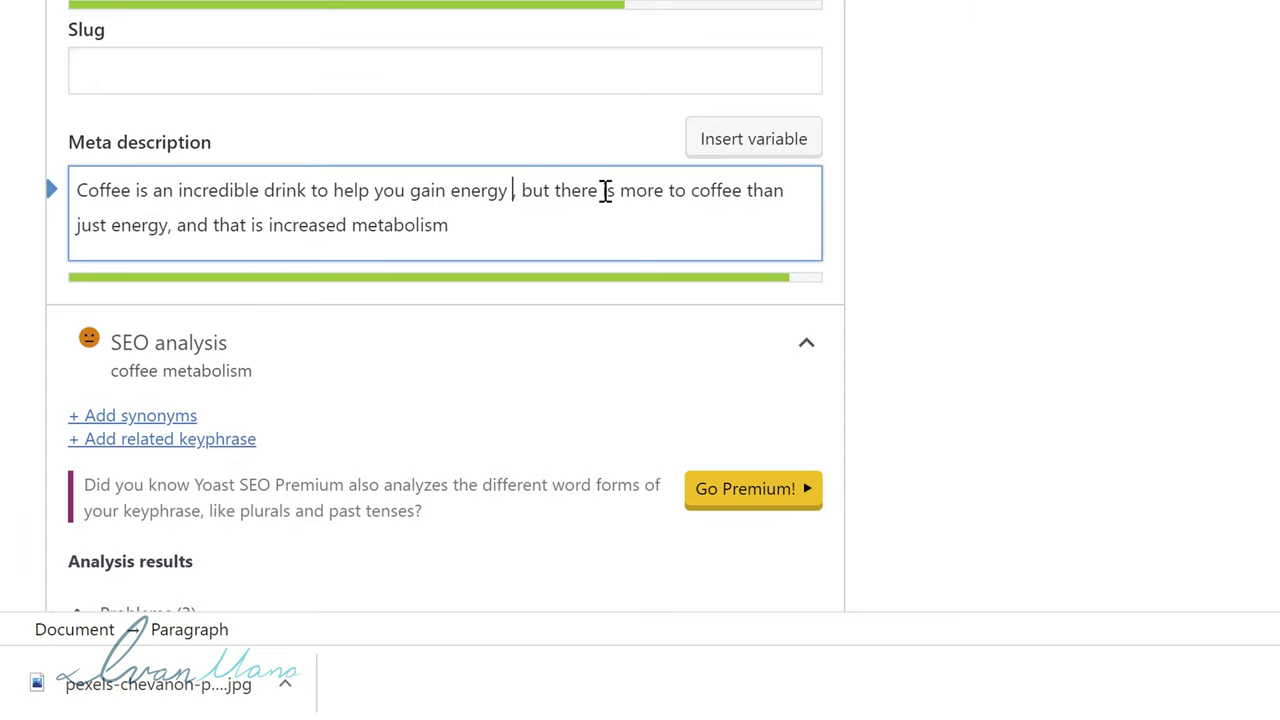
{"action": "key", "text": "BackSpace"}
{"action": "left_click", "coordinate": [1009, 191]}
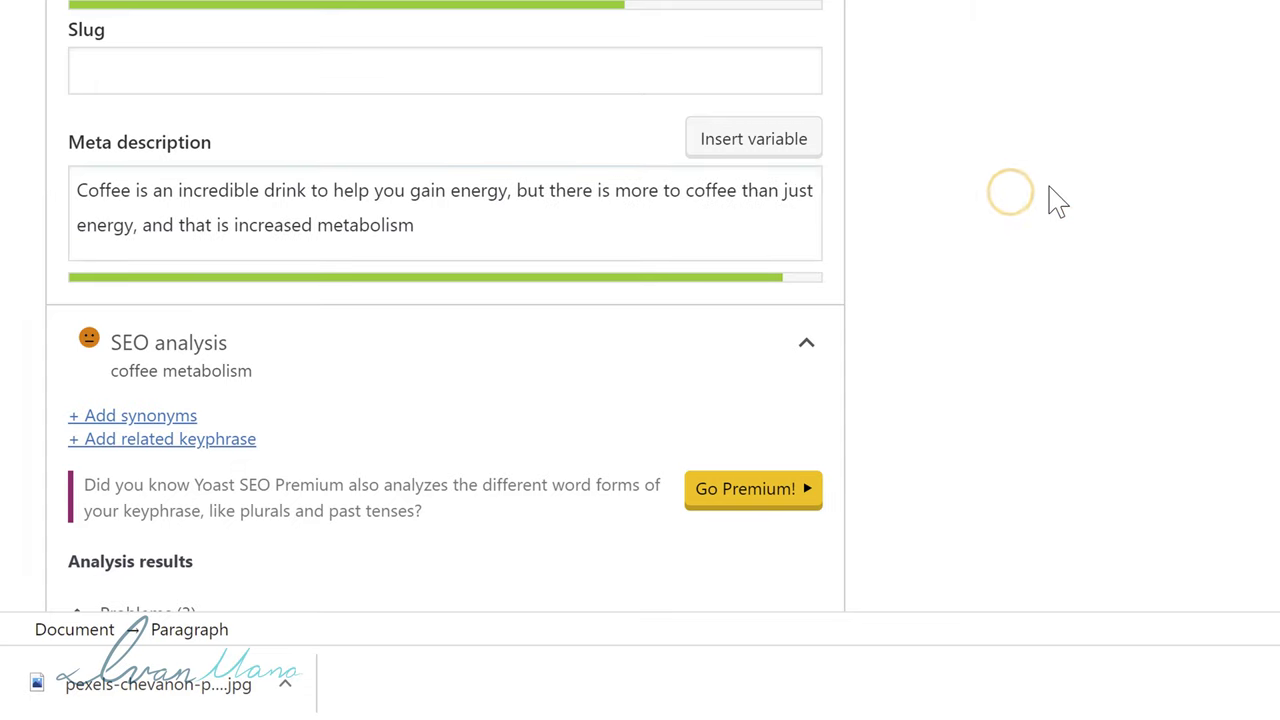
{"action": "scroll", "coordinate": [1050, 200], "scroll_direction": "down", "scroll_amount": 8}
{"action": "scroll", "coordinate": [1057, 51], "scroll_direction": "up", "scroll_amount": 15}
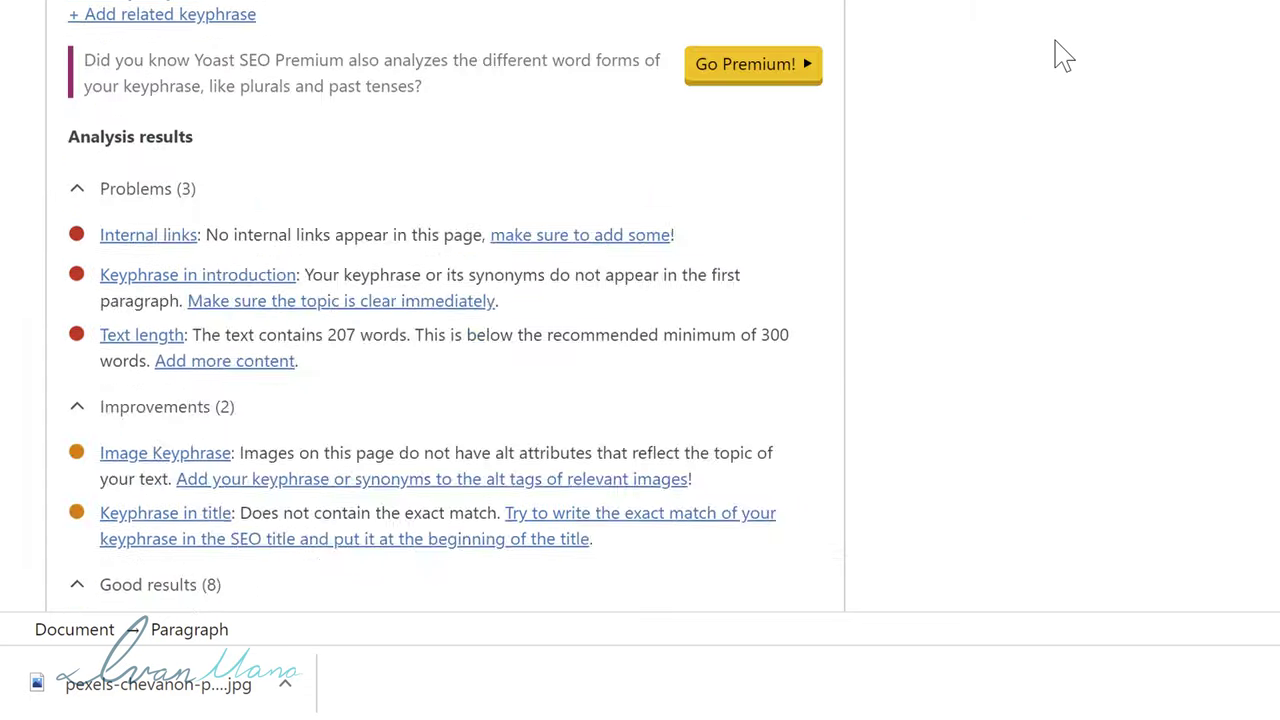
{"action": "scroll", "coordinate": [1063, 68], "scroll_direction": "up", "scroll_amount": 5}
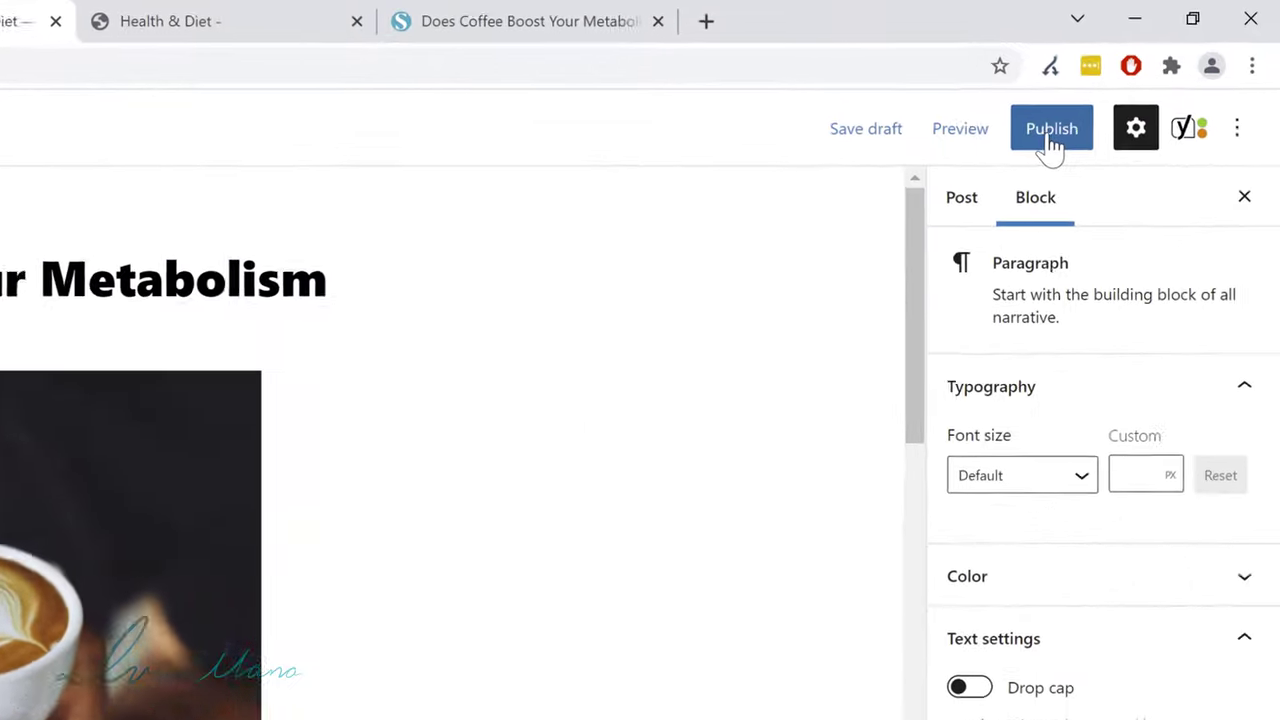
- Publish the post and switch to the live site's blog page
{"action": "left_click", "coordinate": [1157, 72]}
{"action": "left_click", "coordinate": [1040, 148]}
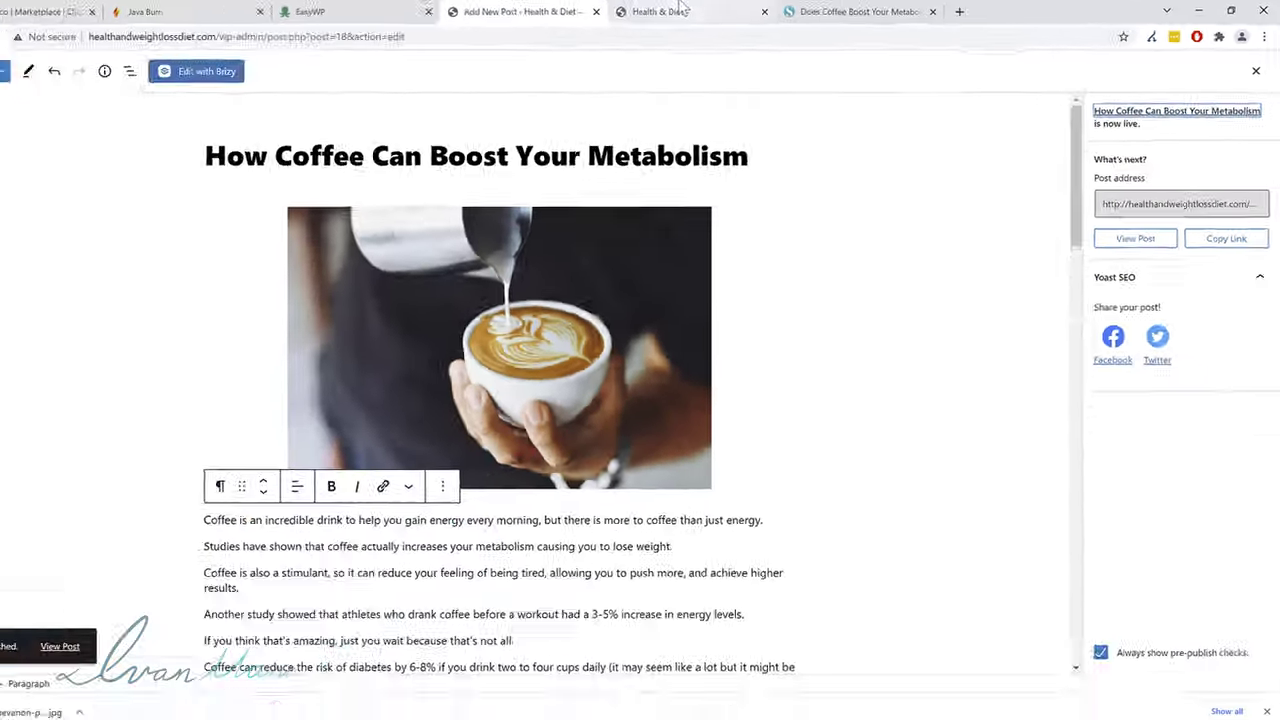
{"action": "left_click", "coordinate": [678, 10]}
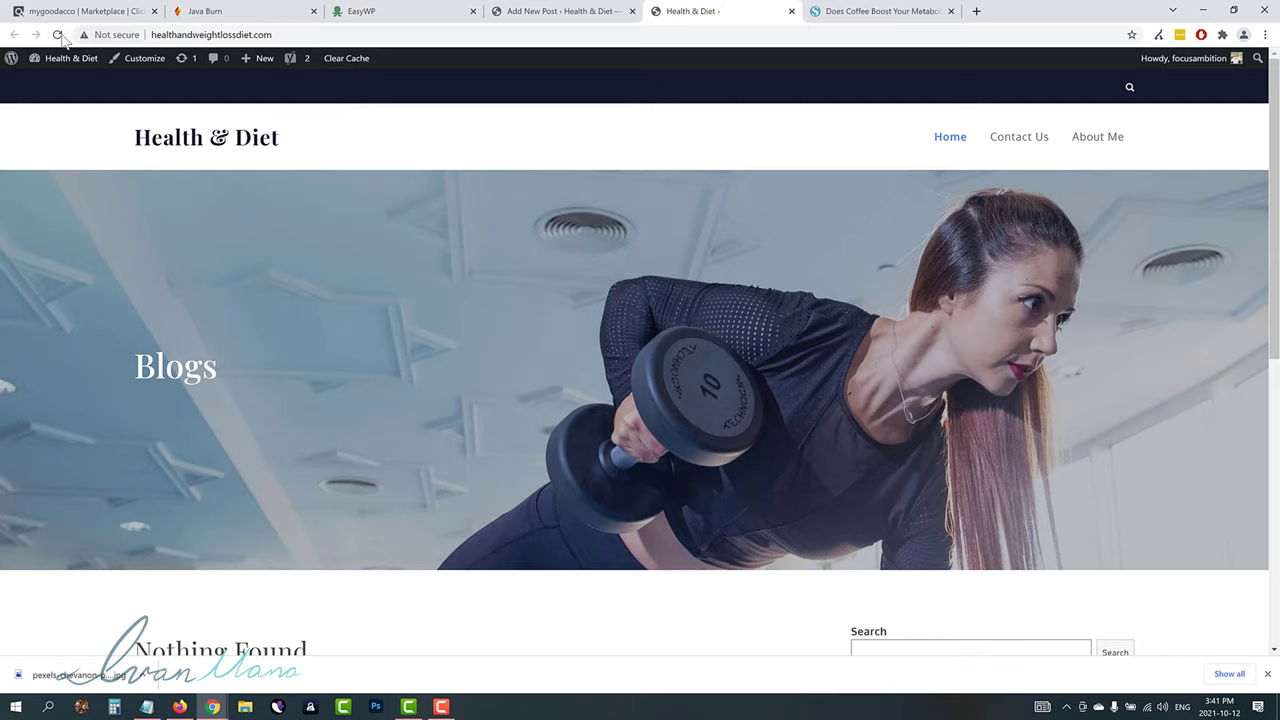
- Open 'How Coffee Can Boost Your Metabolism' from the blog listing and scroll to its article body
{"action": "scroll", "coordinate": [600, 370], "scroll_direction": "down", "scroll_amount": 3}
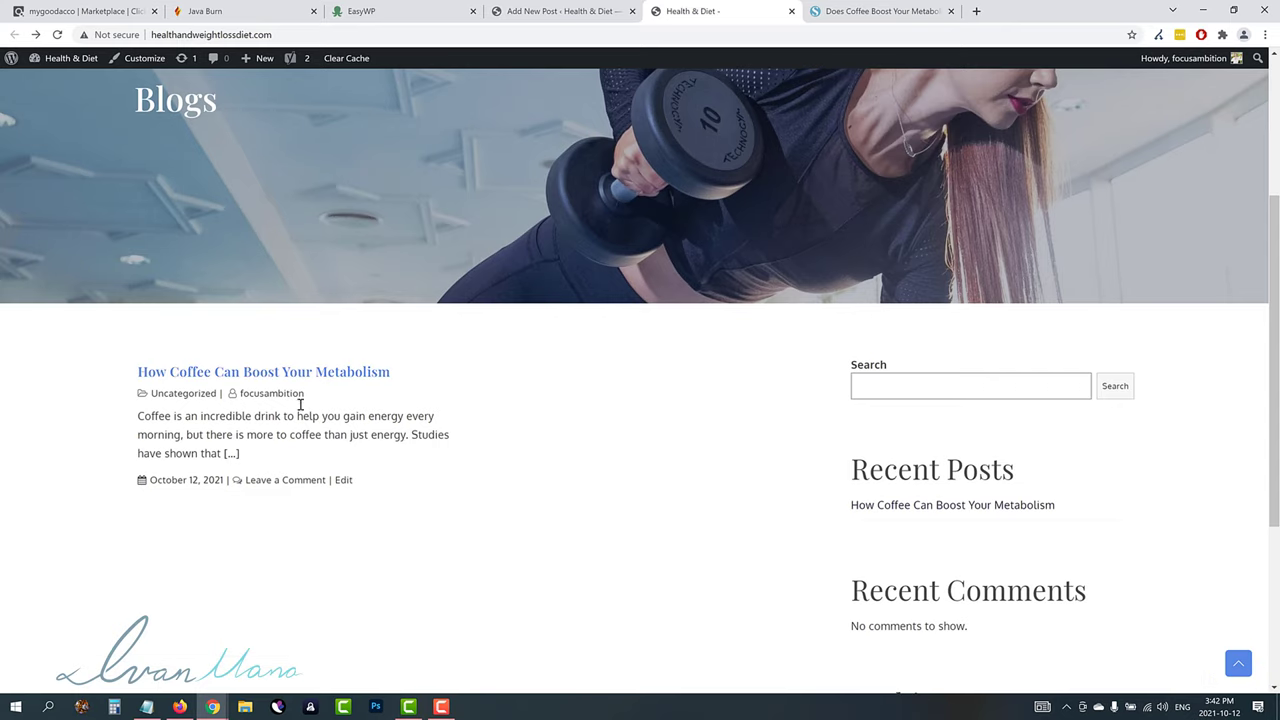
{"action": "scroll", "coordinate": [282, 505], "scroll_direction": "up", "scroll_amount": 1}
{"action": "scroll", "coordinate": [297, 540], "scroll_direction": "up", "scroll_amount": 2}
{"action": "scroll", "coordinate": [297, 540], "scroll_direction": "down", "scroll_amount": 2}
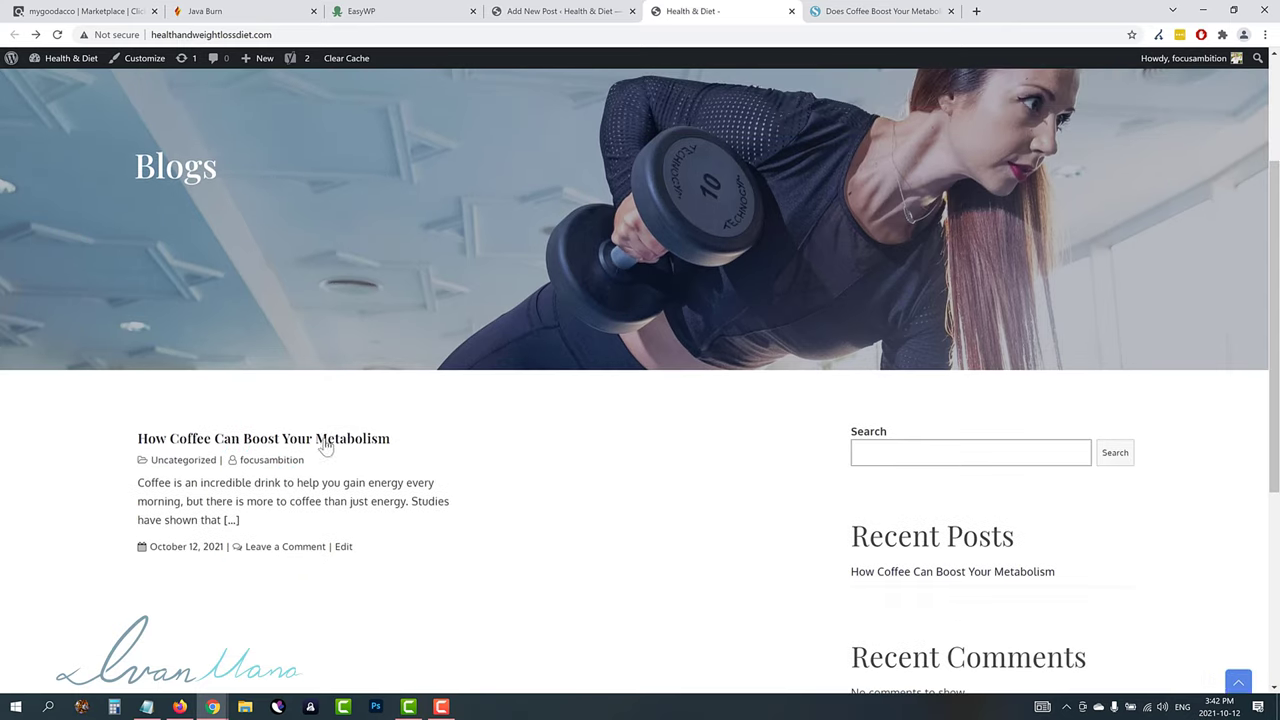
{"action": "left_click", "coordinate": [295, 450]}
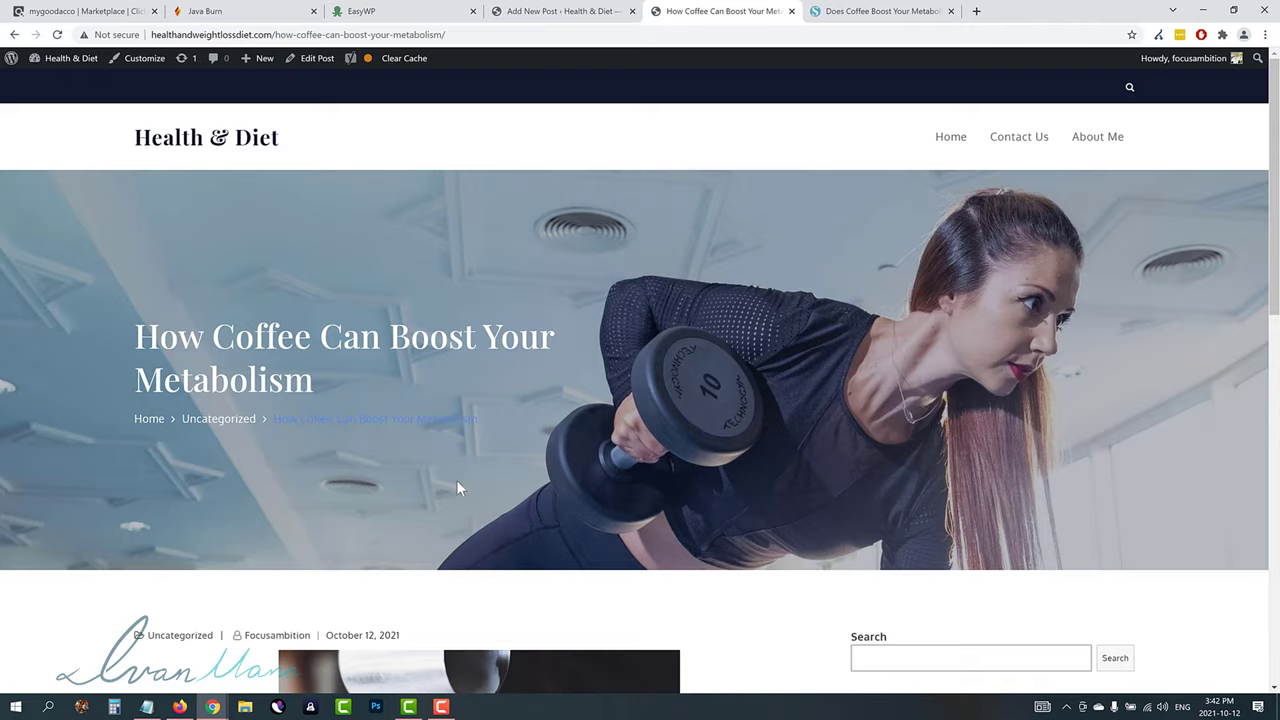
{"action": "scroll", "coordinate": [456, 486], "scroll_direction": "down", "scroll_amount": 7}
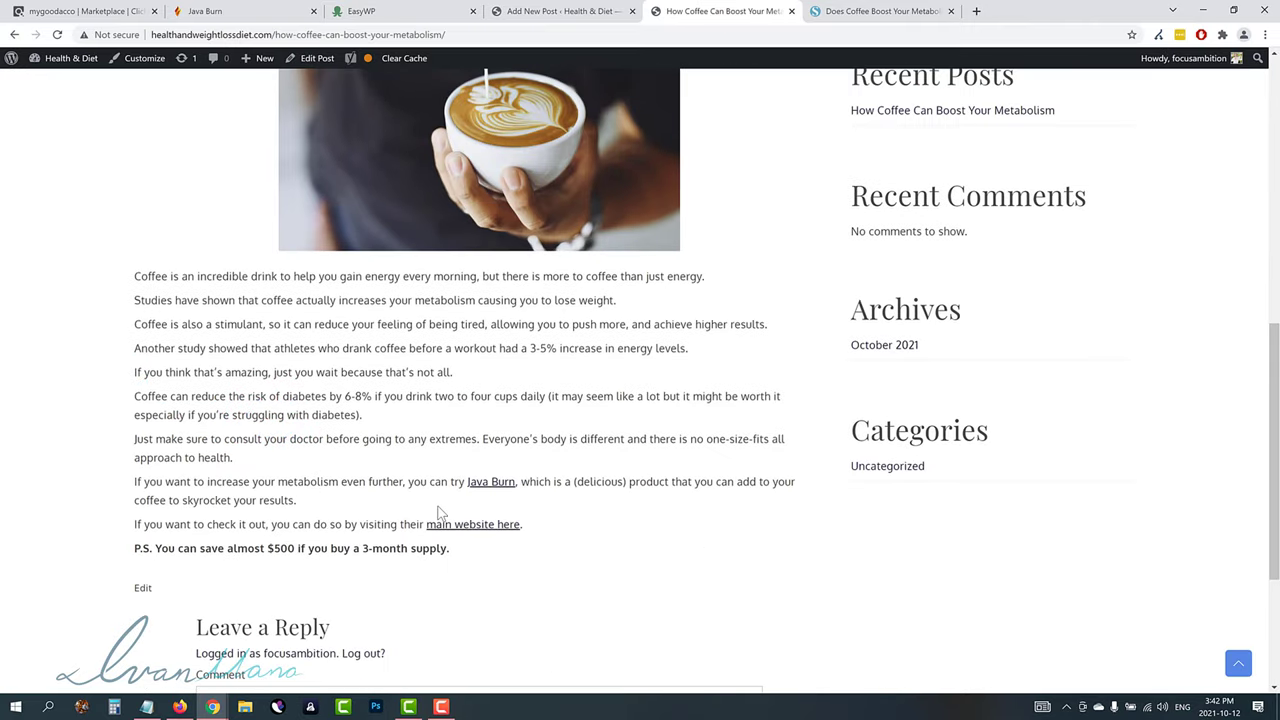
{"action": "scroll", "coordinate": [440, 513], "scroll_direction": "down", "scroll_amount": 1}
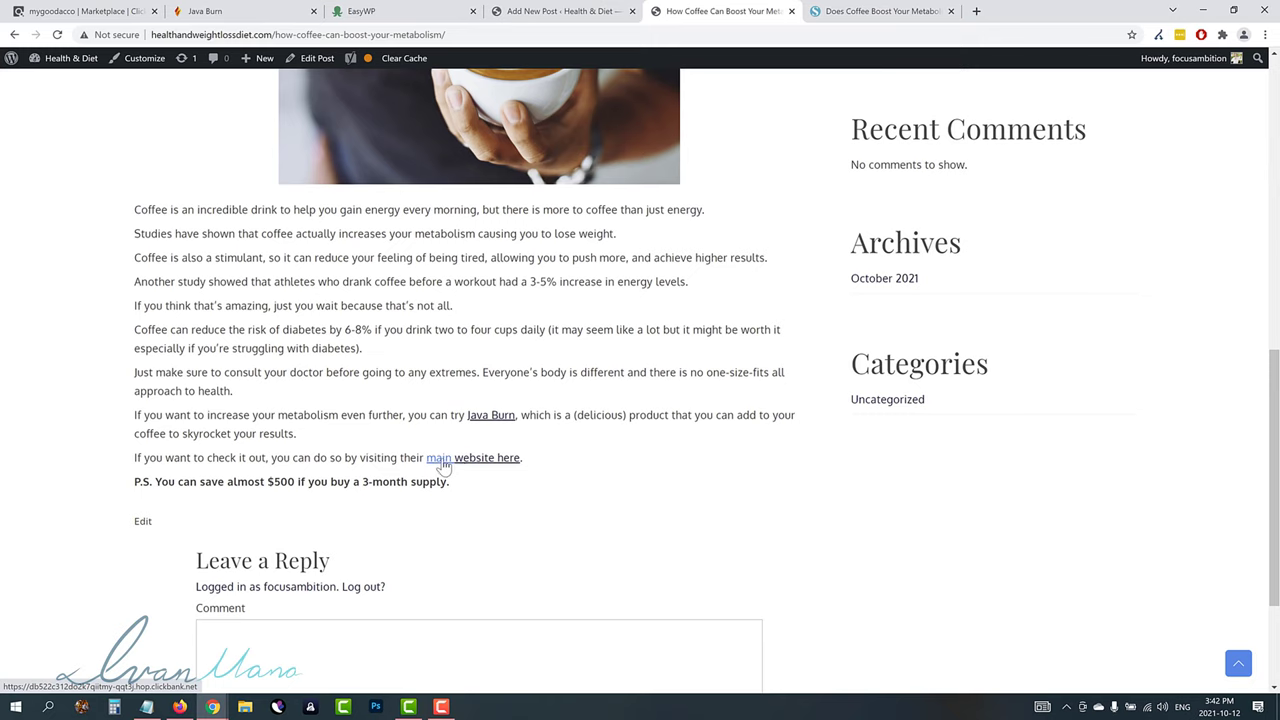
- Set the Java Burn link in the post to open in a new tab
{"action": "left_click", "coordinate": [549, 15]}
{"action": "scroll", "coordinate": [620, 560], "scroll_direction": "down", "scroll_amount": 2}
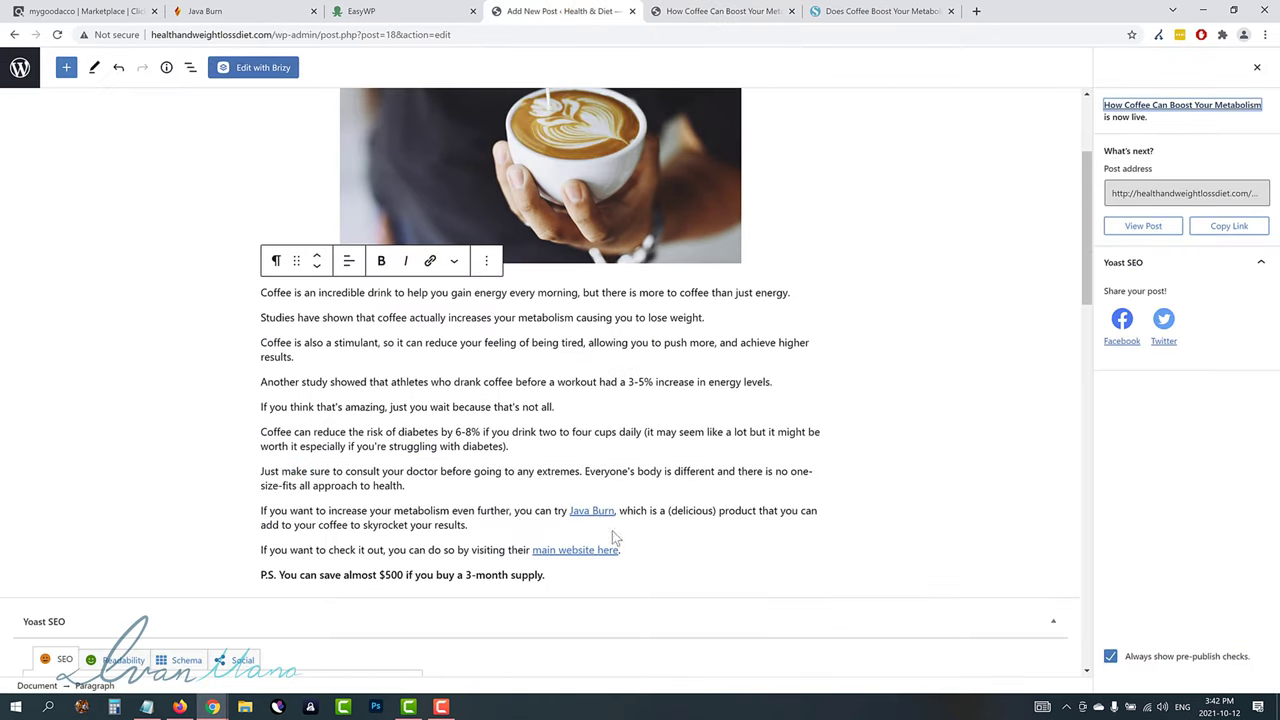
{"action": "left_click", "coordinate": [605, 512]}
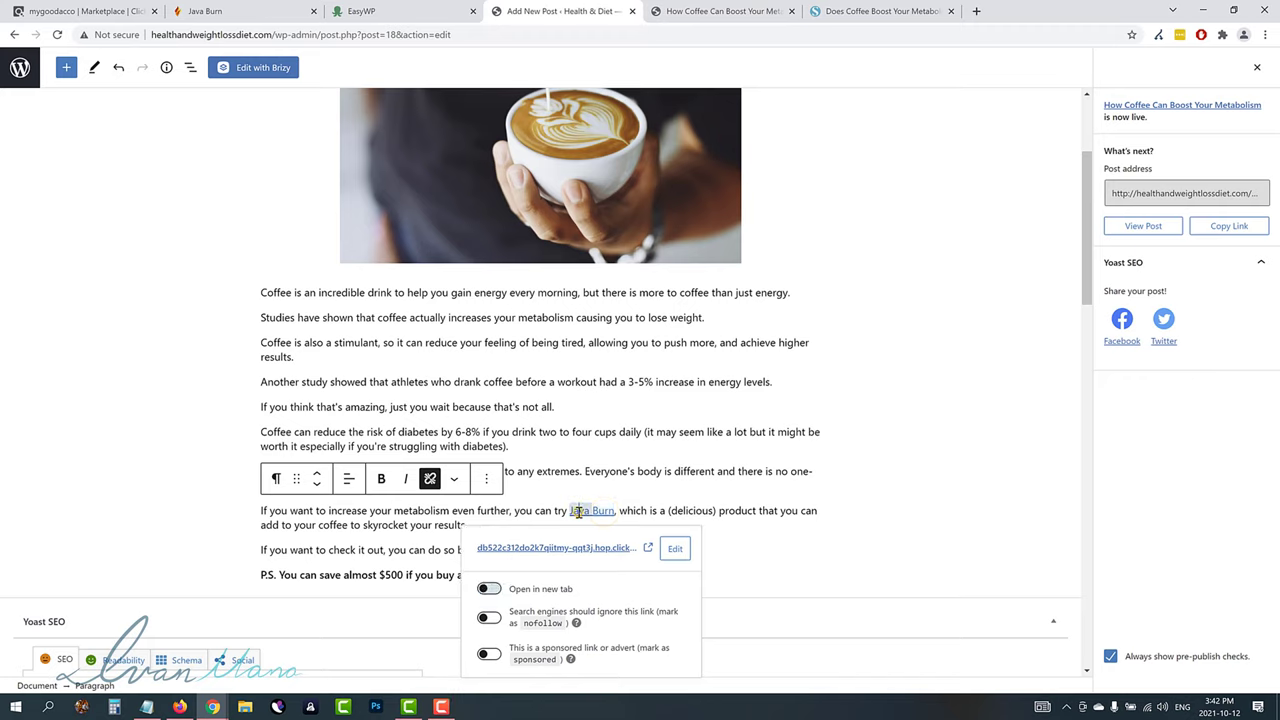
{"action": "left_click", "coordinate": [487, 589]}
{"action": "left_click", "coordinate": [595, 512]}
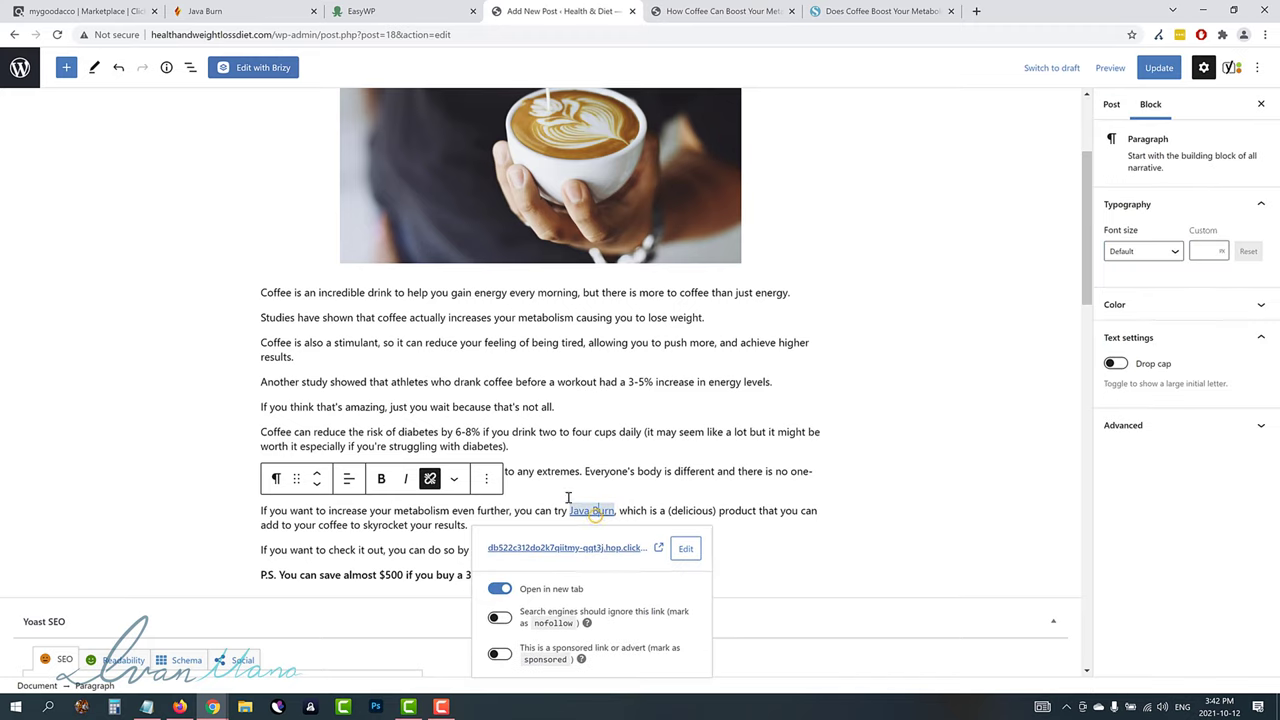
{"action": "left_click", "coordinate": [584, 472]}
- Set the 'main website here' link to open in a new tab and update the post
{"action": "left_click", "coordinate": [547, 551]}
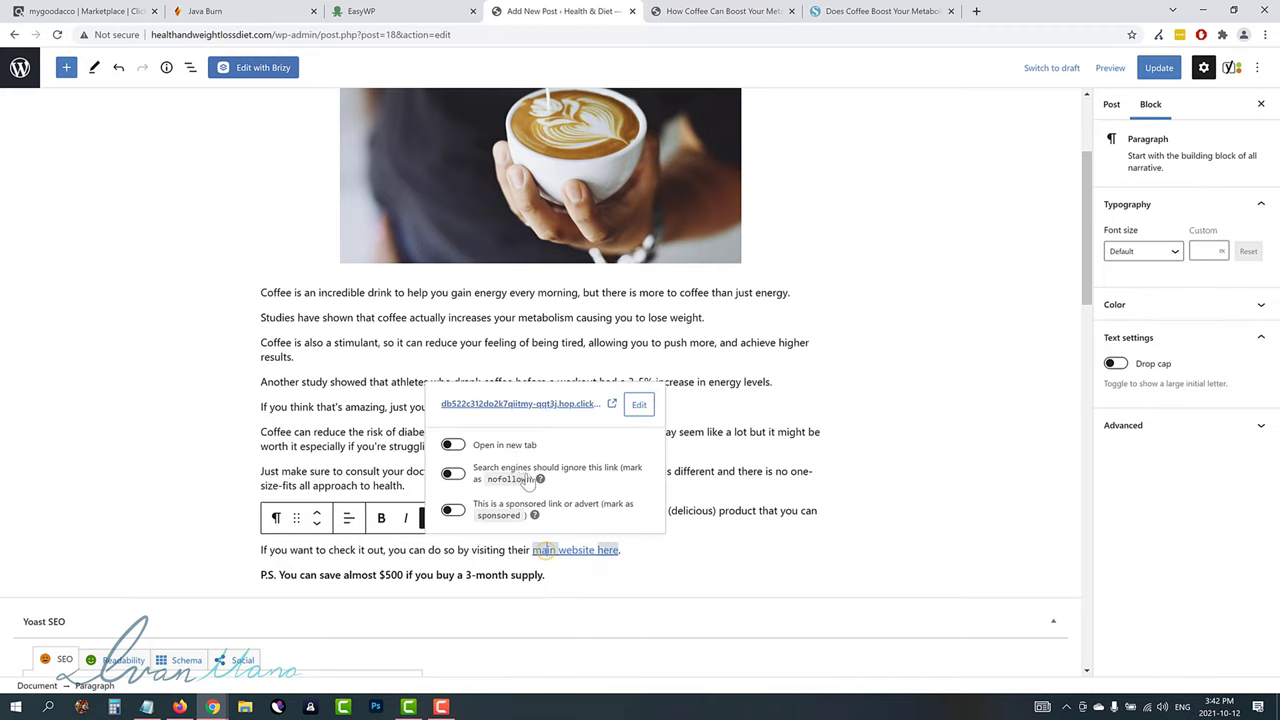
{"action": "left_click", "coordinate": [603, 550]}
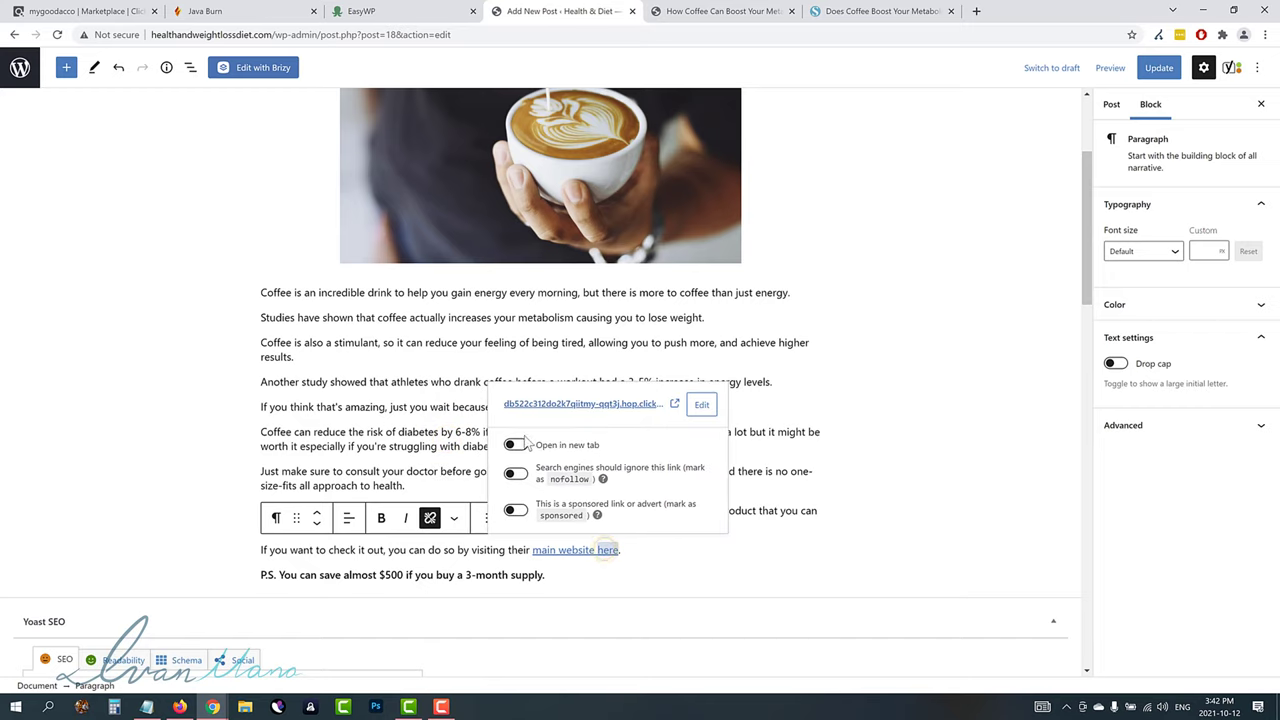
{"action": "left_click", "coordinate": [515, 444]}
{"action": "left_click", "coordinate": [576, 550]}
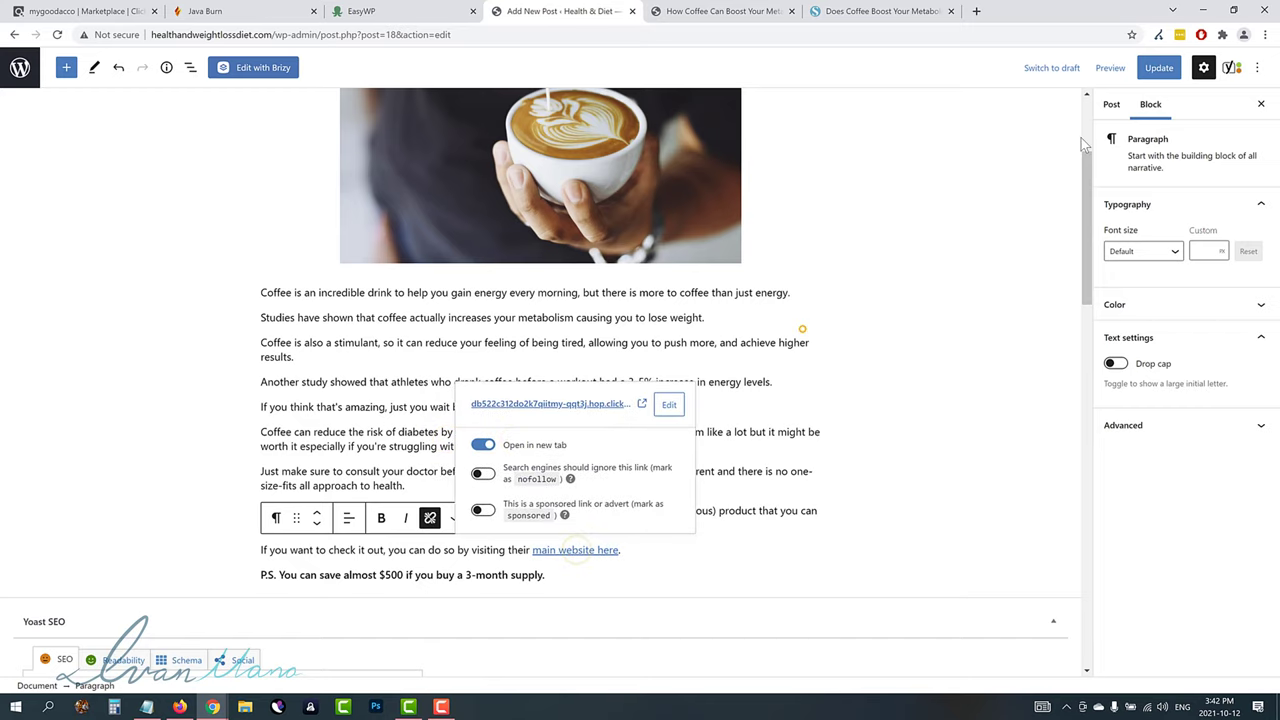
{"action": "left_click", "coordinate": [1158, 67]}
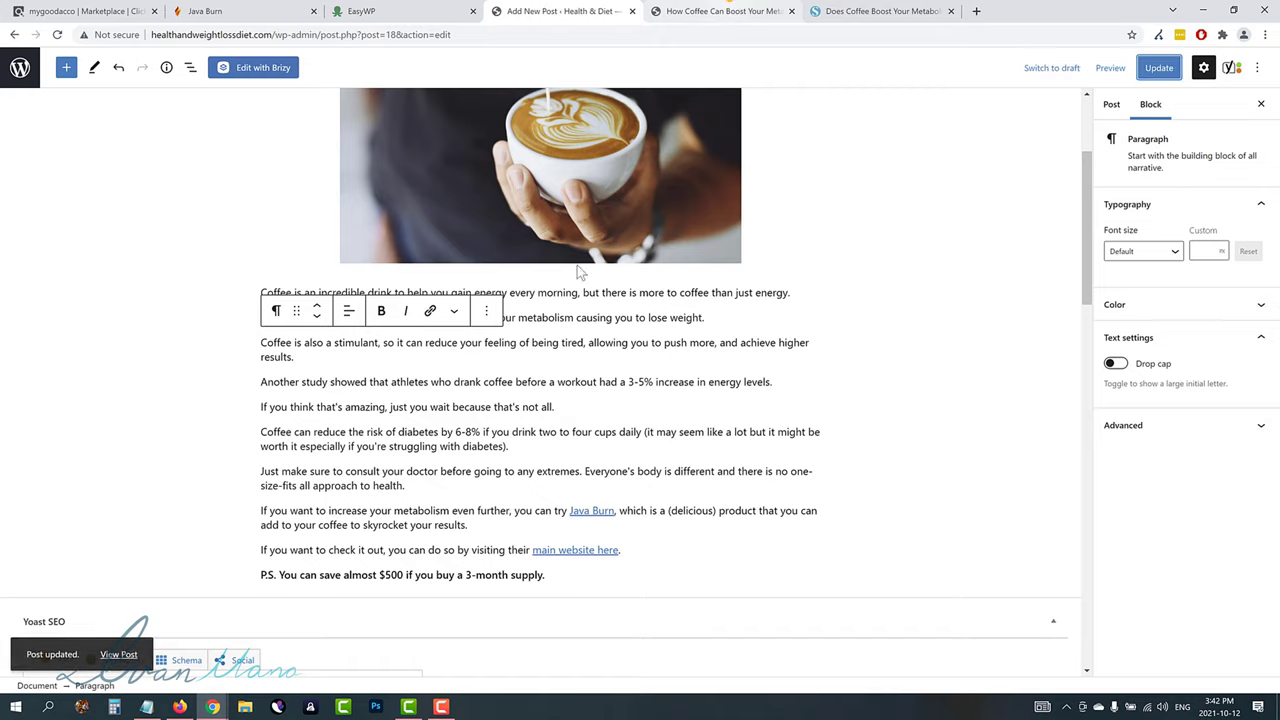
{"action": "key", "text": "ctrl+Tab"}
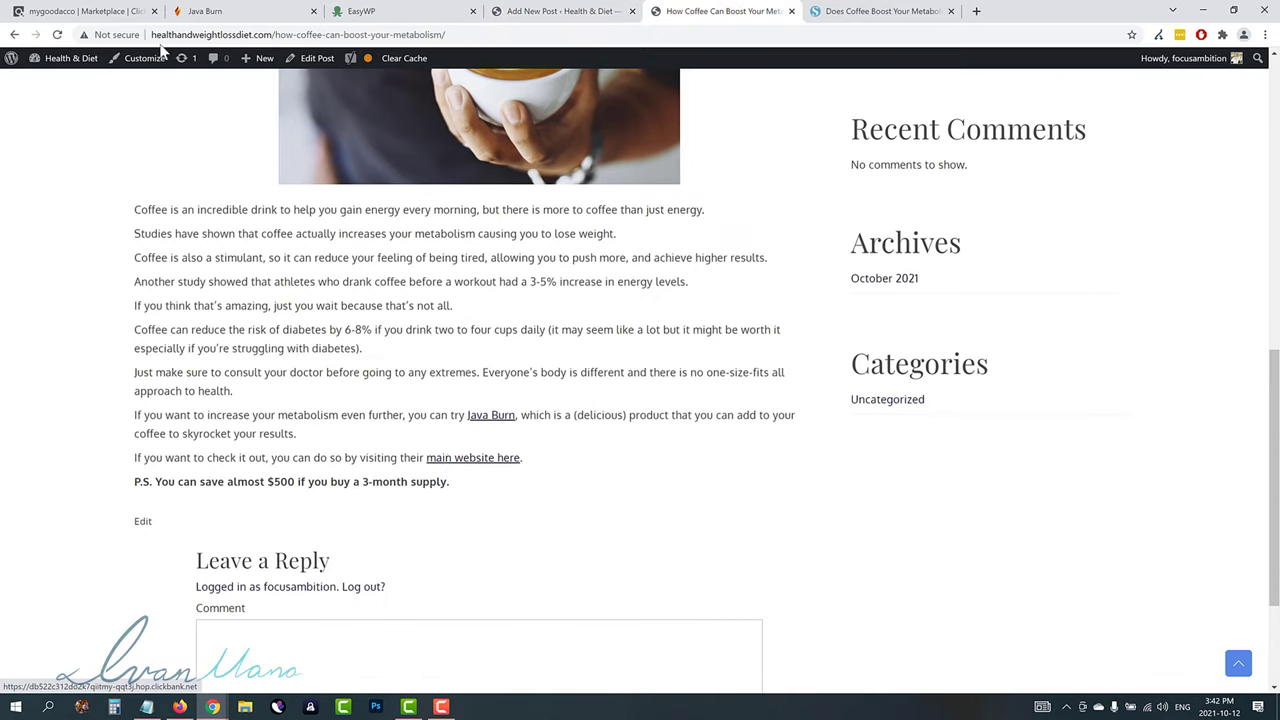
{"action": "key", "text": "F5"}
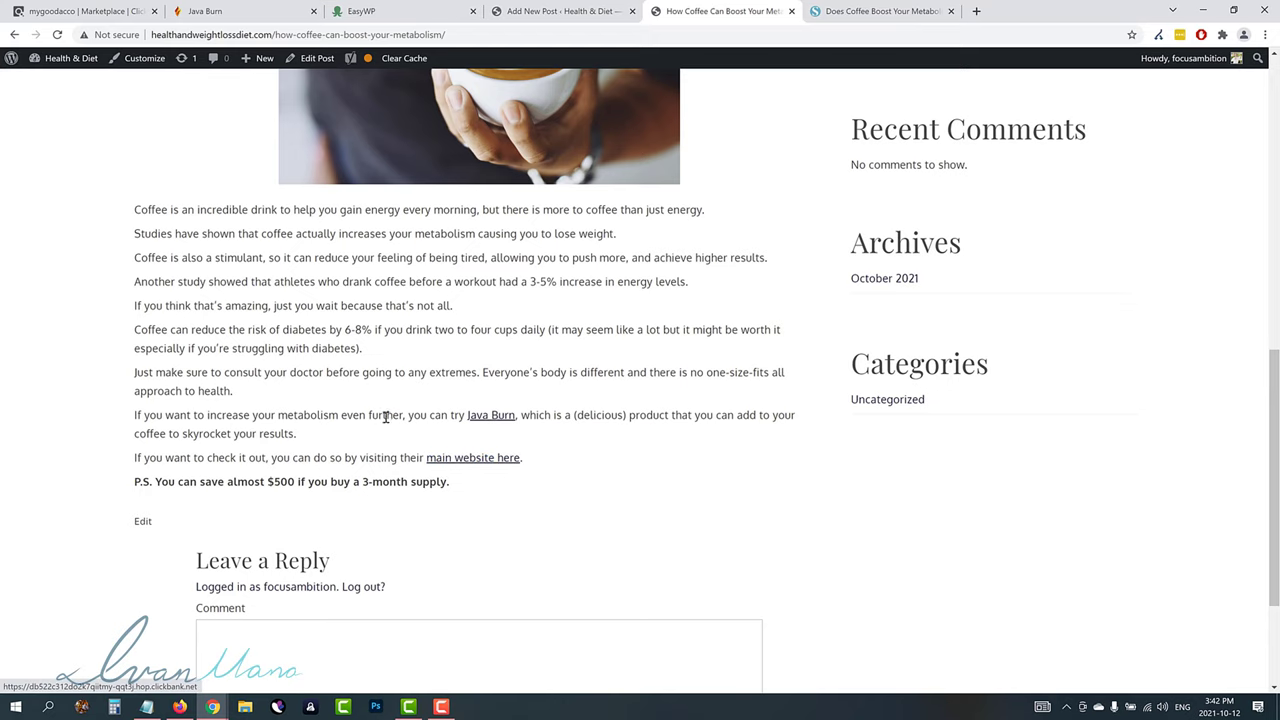
{"action": "scroll", "coordinate": [490, 402], "scroll_direction": "up", "scroll_amount": 1}
{"action": "scroll", "coordinate": [490, 402], "scroll_direction": "up", "scroll_amount": 2}
{"action": "scroll", "coordinate": [450, 466], "scroll_direction": "down", "scroll_amount": 3}
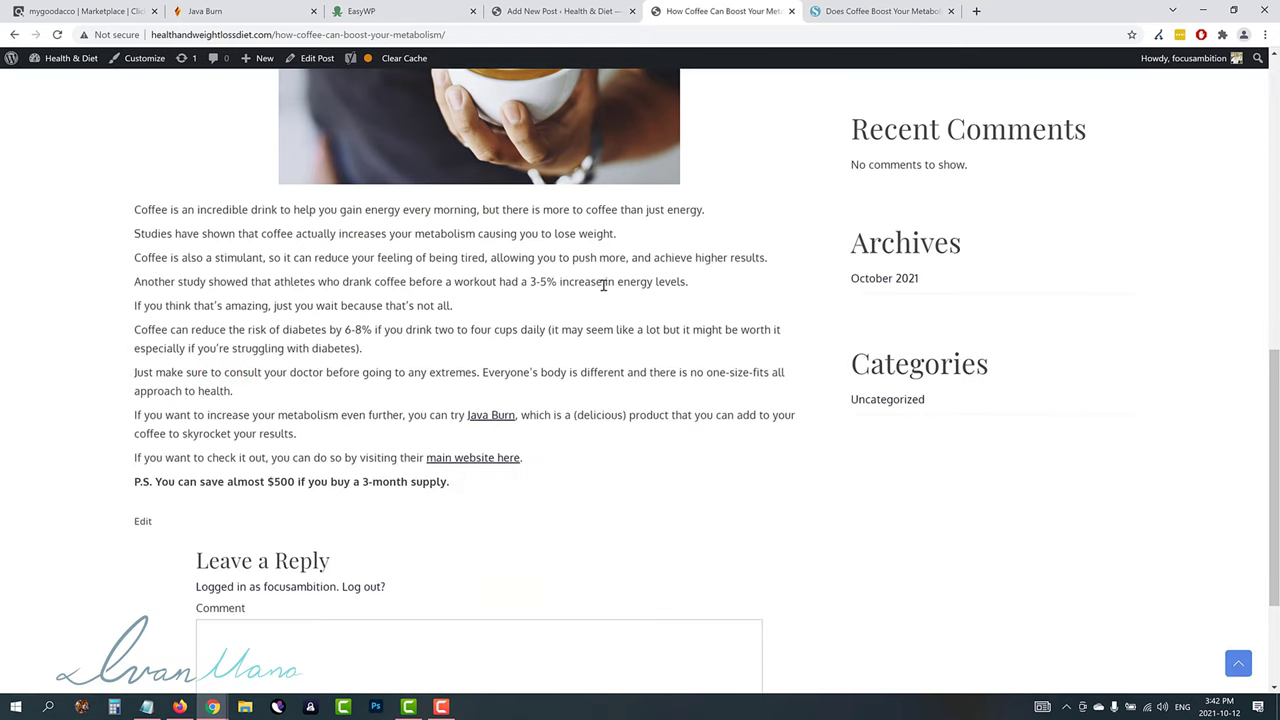
{"action": "scroll", "coordinate": [417, 461], "scroll_direction": "up", "scroll_amount": 5}
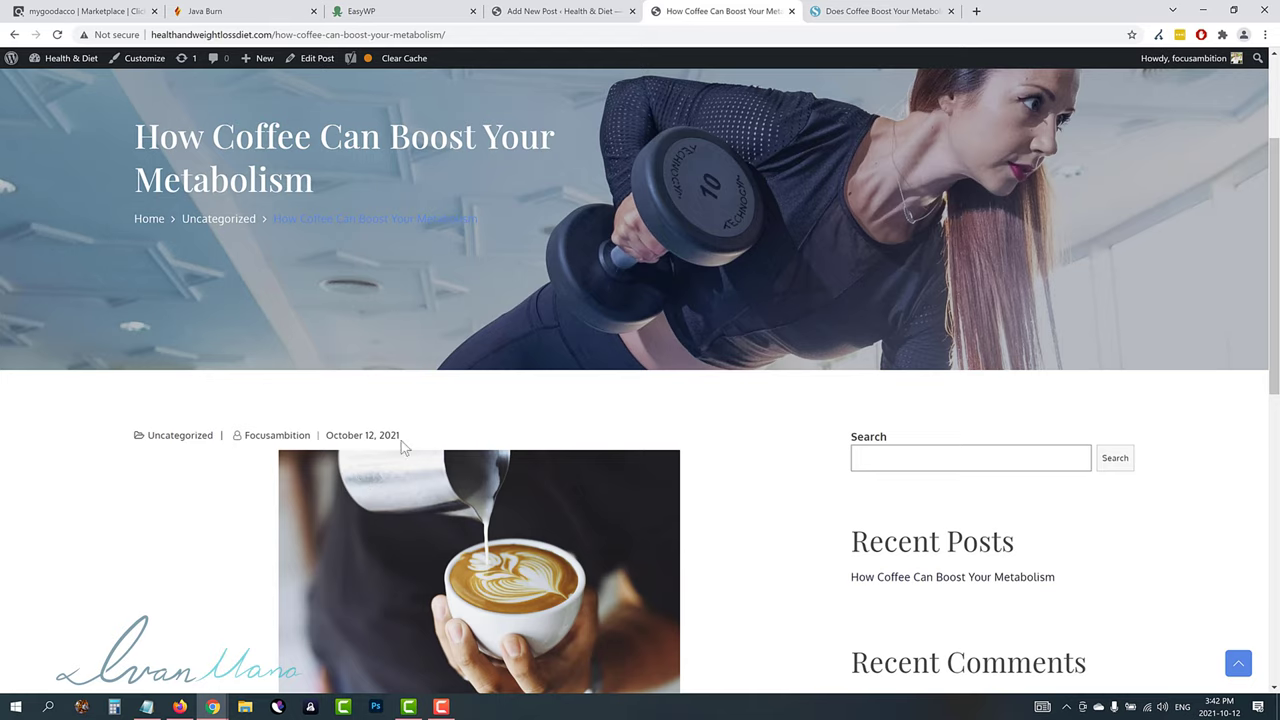
{"action": "scroll", "coordinate": [226, 189], "scroll_direction": "up", "scroll_amount": 2}
{"action": "left_click_drag", "start_coordinate": [178, 330], "coordinate": [318, 382]}
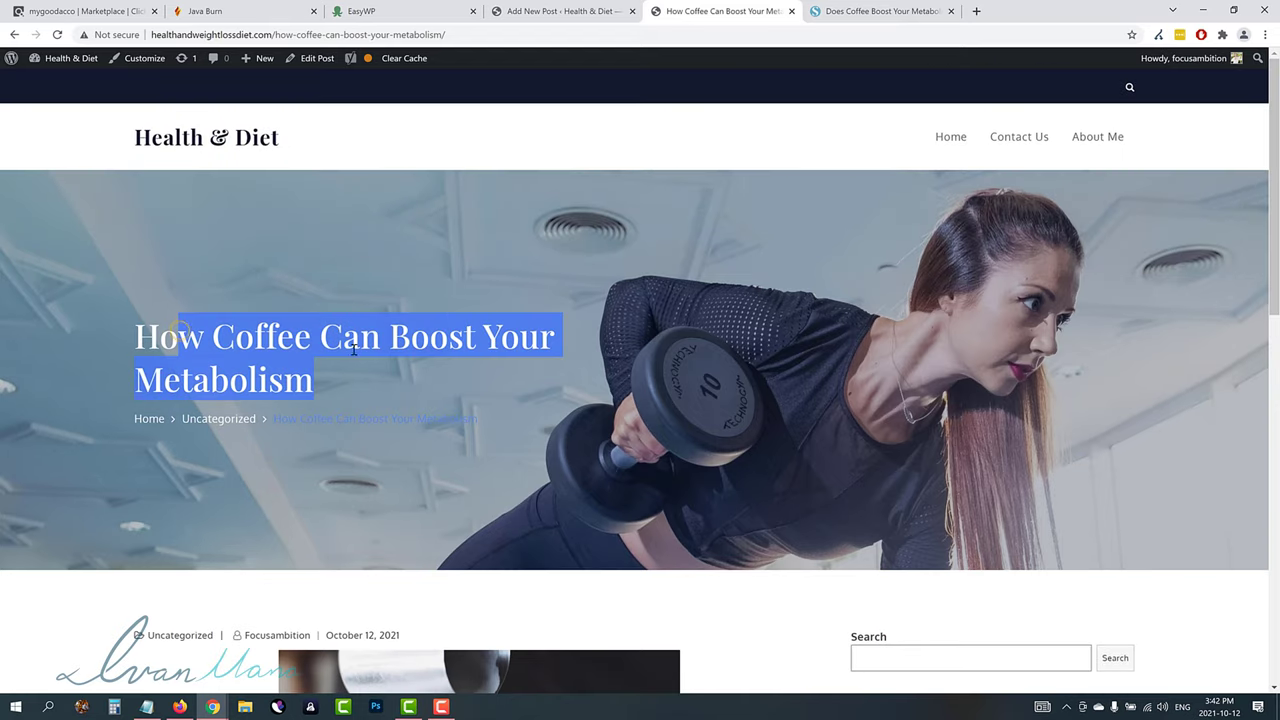
{"action": "scroll", "coordinate": [418, 355], "scroll_direction": "down", "scroll_amount": 6}
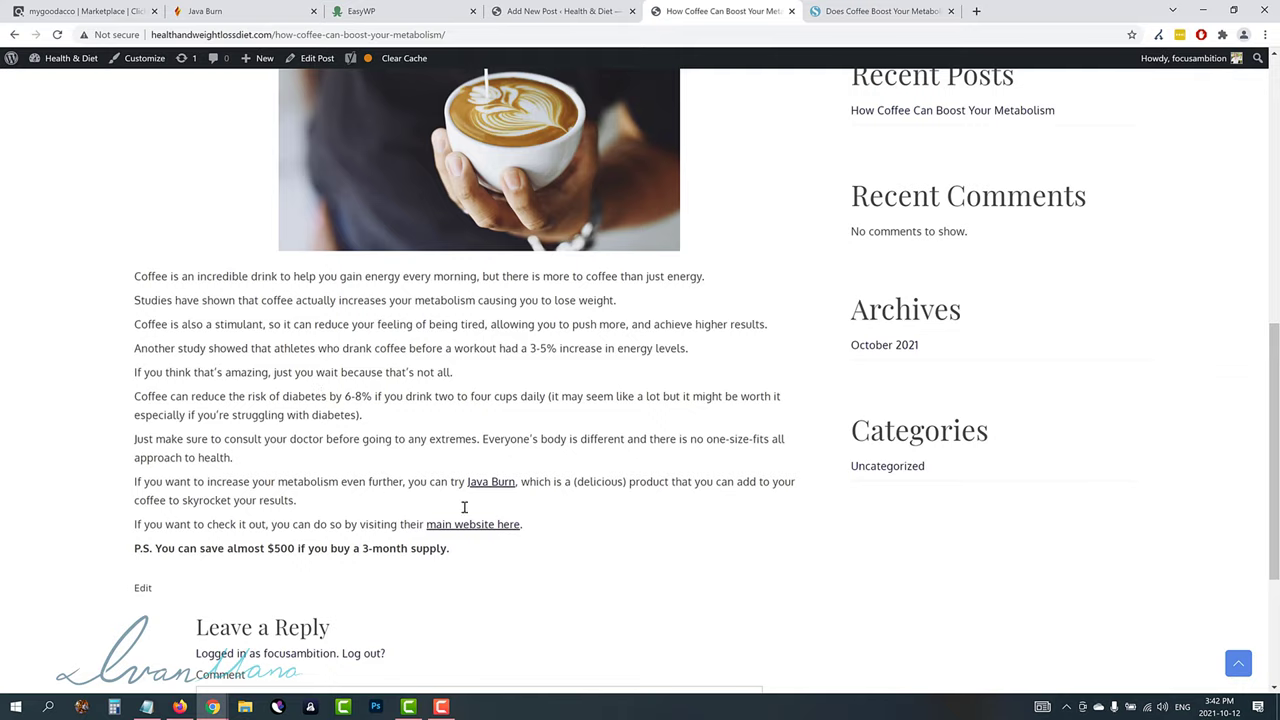
{"action": "left_click", "coordinate": [496, 486]}
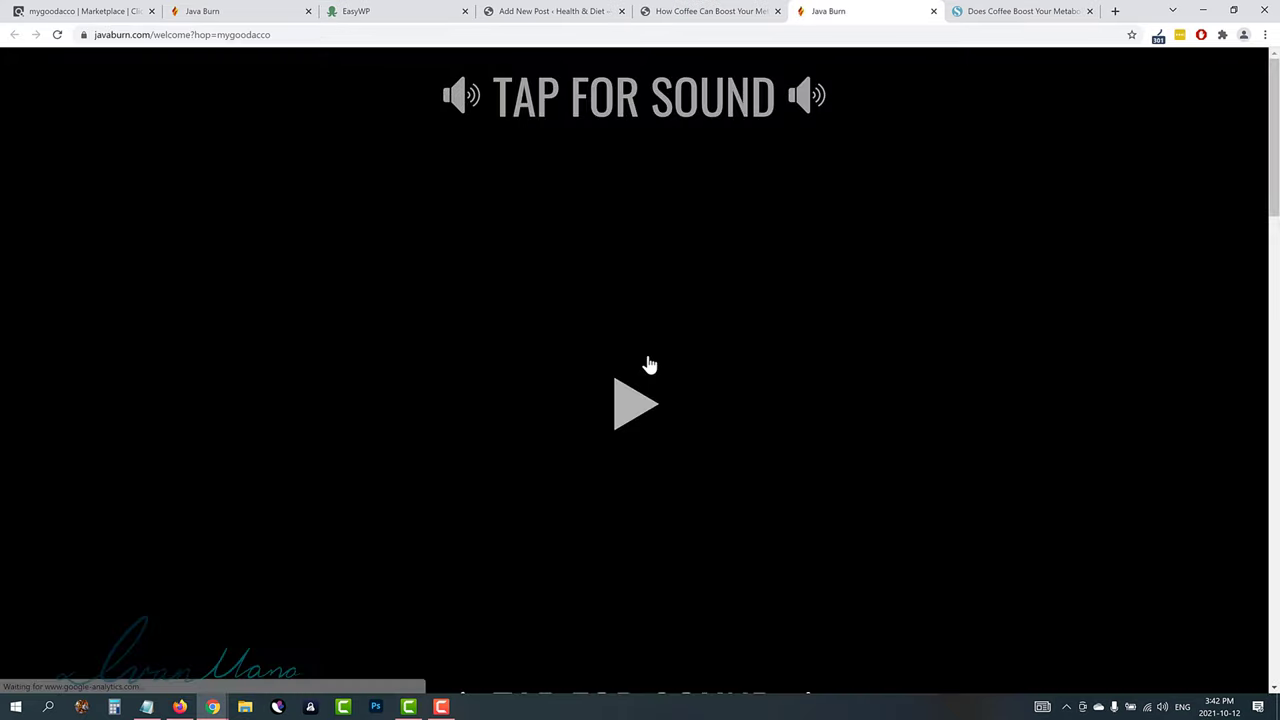
{"action": "scroll", "coordinate": [626, 393], "scroll_direction": "down", "scroll_amount": 6}
{"action": "scroll", "coordinate": [595, 431], "scroll_direction": "up", "scroll_amount": 6}
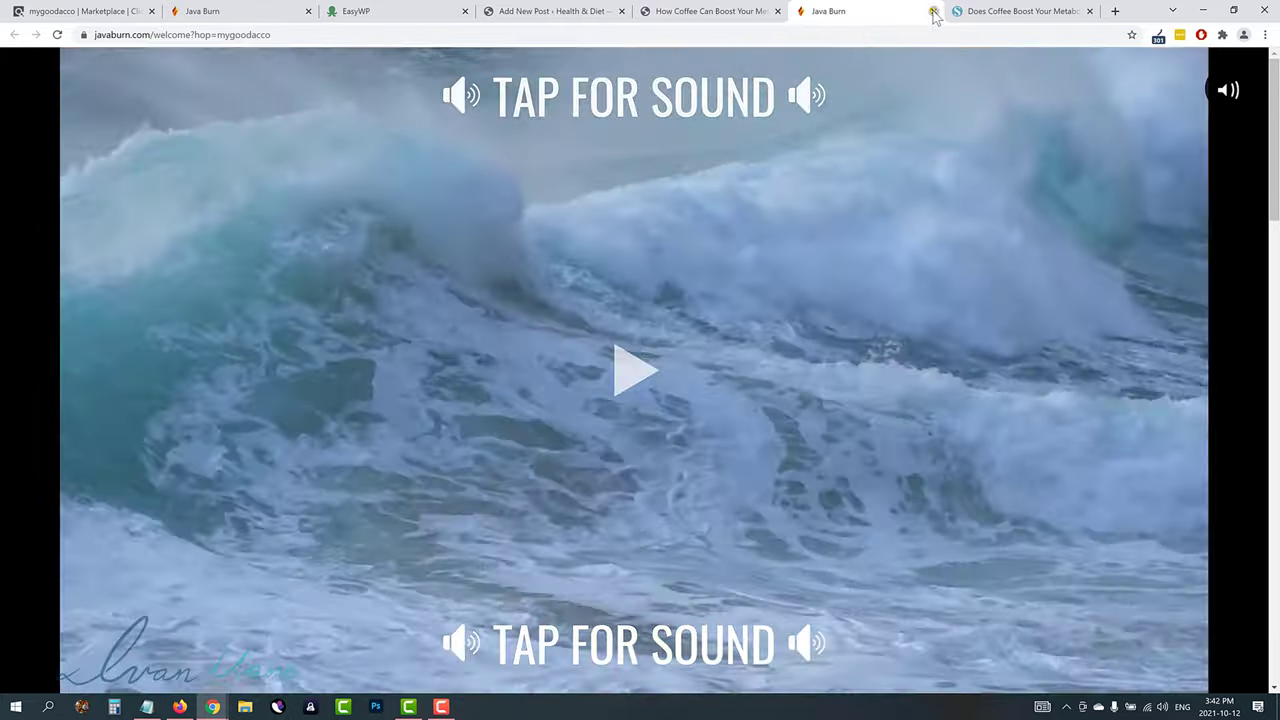
{"action": "left_click", "coordinate": [933, 13]}
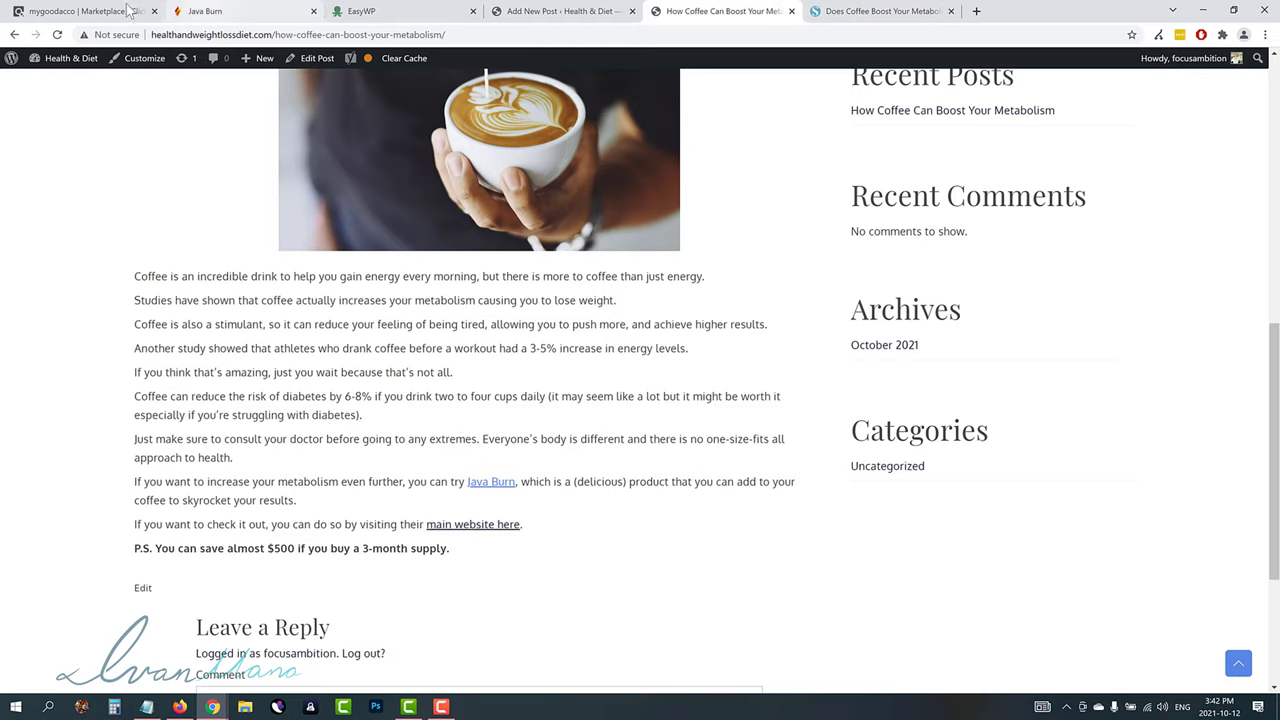
{"action": "scroll", "coordinate": [536, 393], "scroll_direction": "up", "scroll_amount": 6}
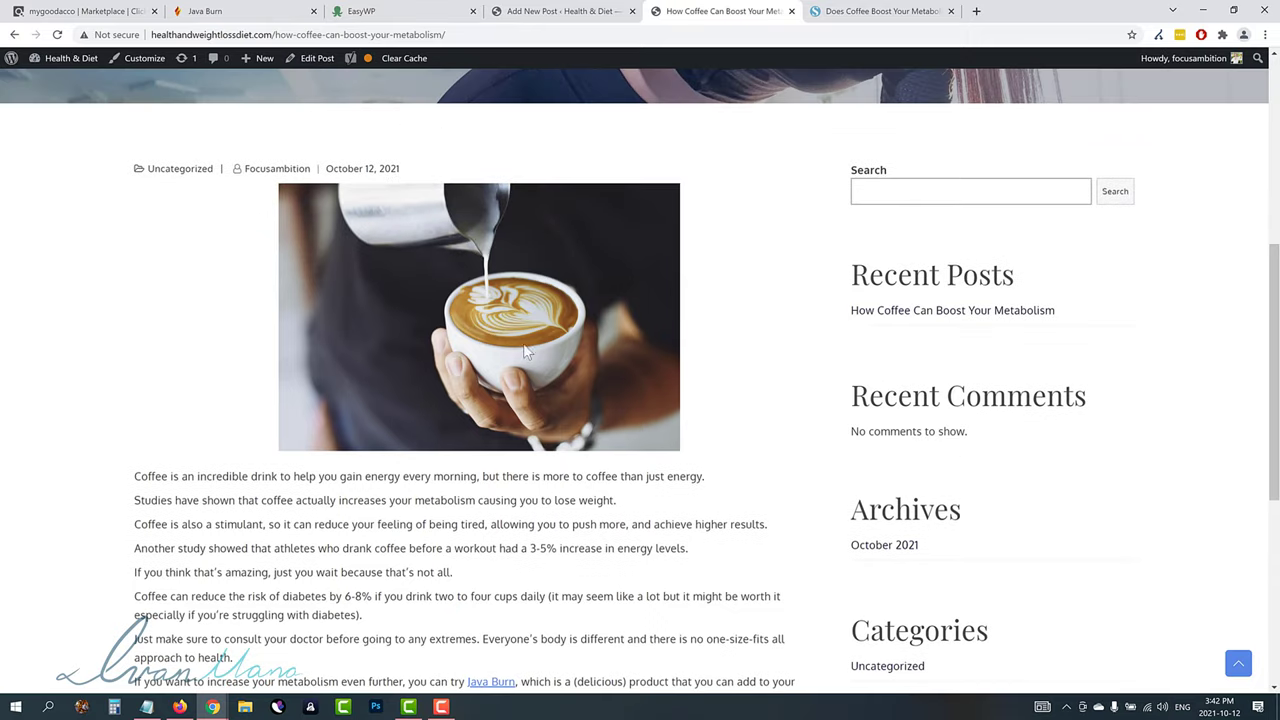
{"action": "scroll", "coordinate": [519, 297], "scroll_direction": "up", "scroll_amount": 2}
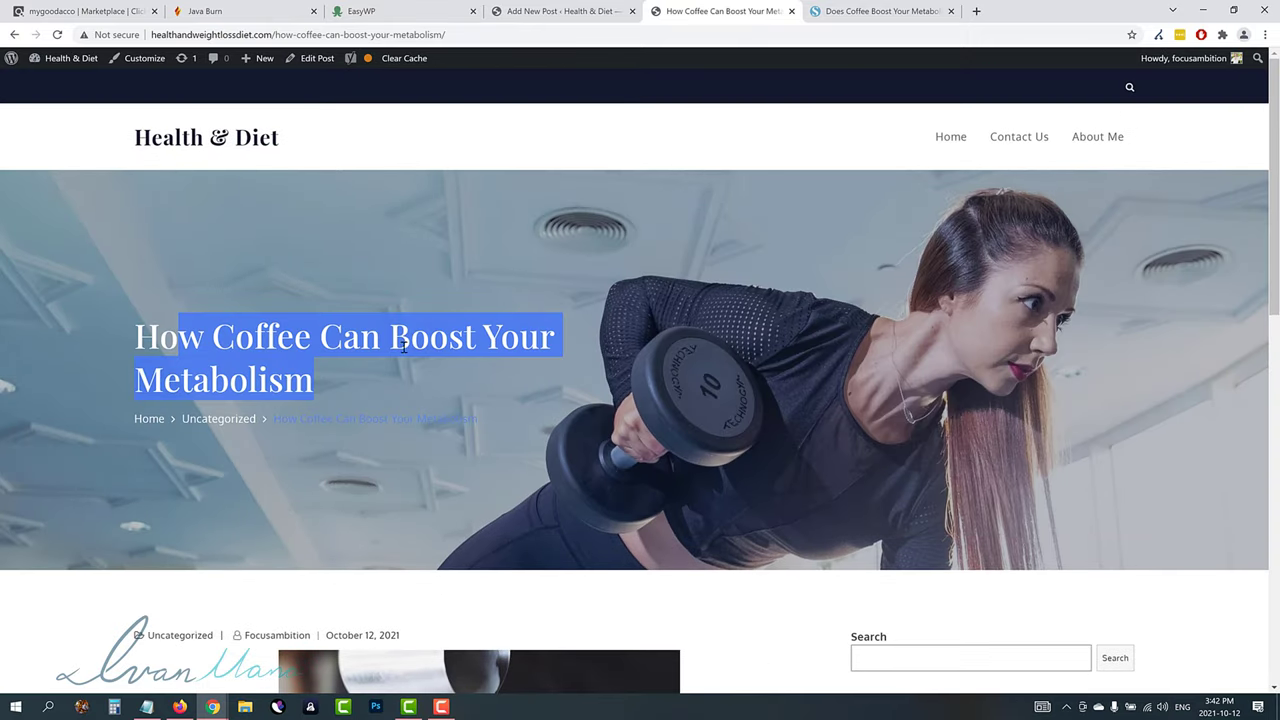
- Load ads.google.com in the 'Does Coffee Boost' article tab
{"action": "left_click", "coordinate": [873, 10]}
{"action": "left_click", "coordinate": [775, 36]}
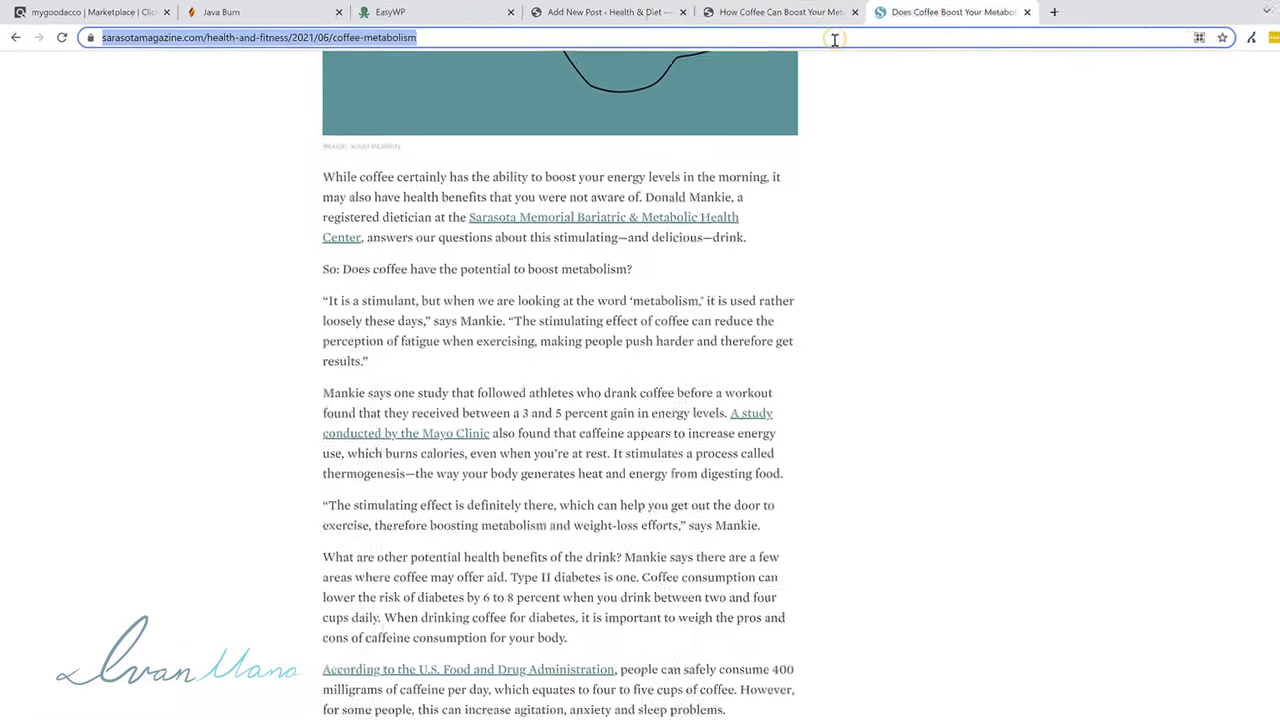
{"action": "type", "text": "ads.google.c"}
{"action": "key", "text": "Return"}
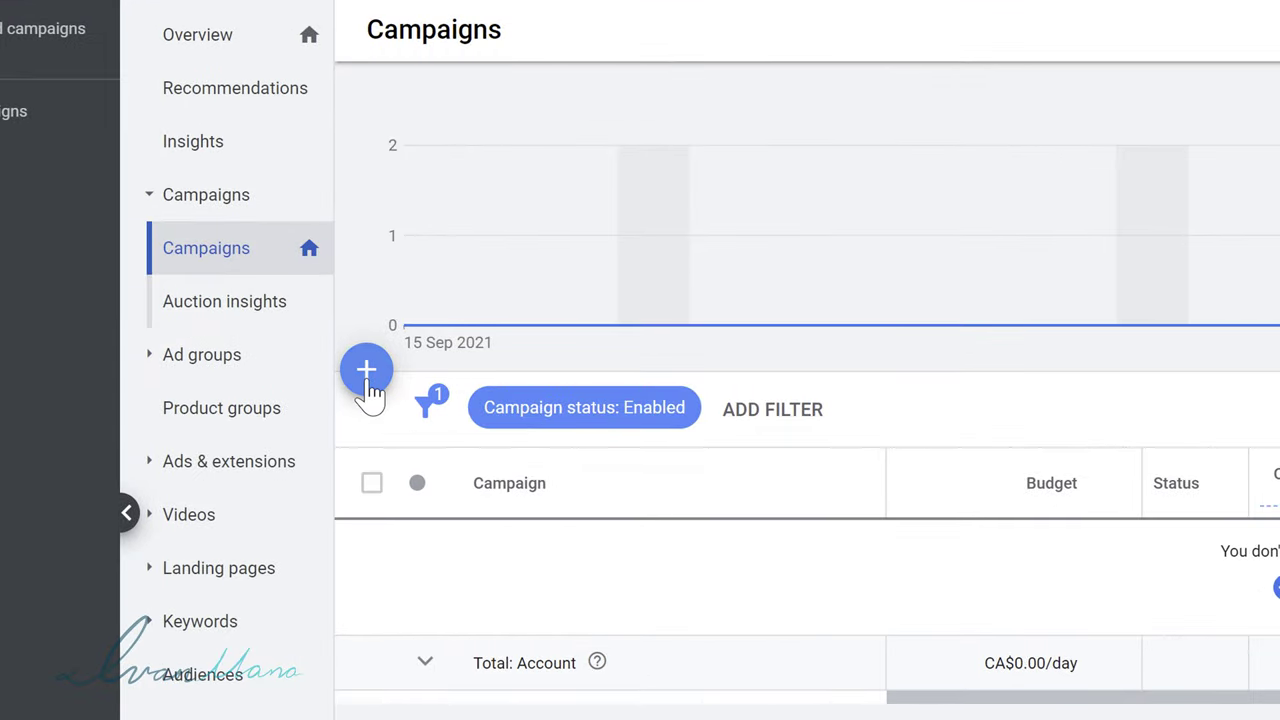
- Create a new campaign using the Website traffic goal and the Search campaign type
{"action": "left_click", "coordinate": [366, 388]}
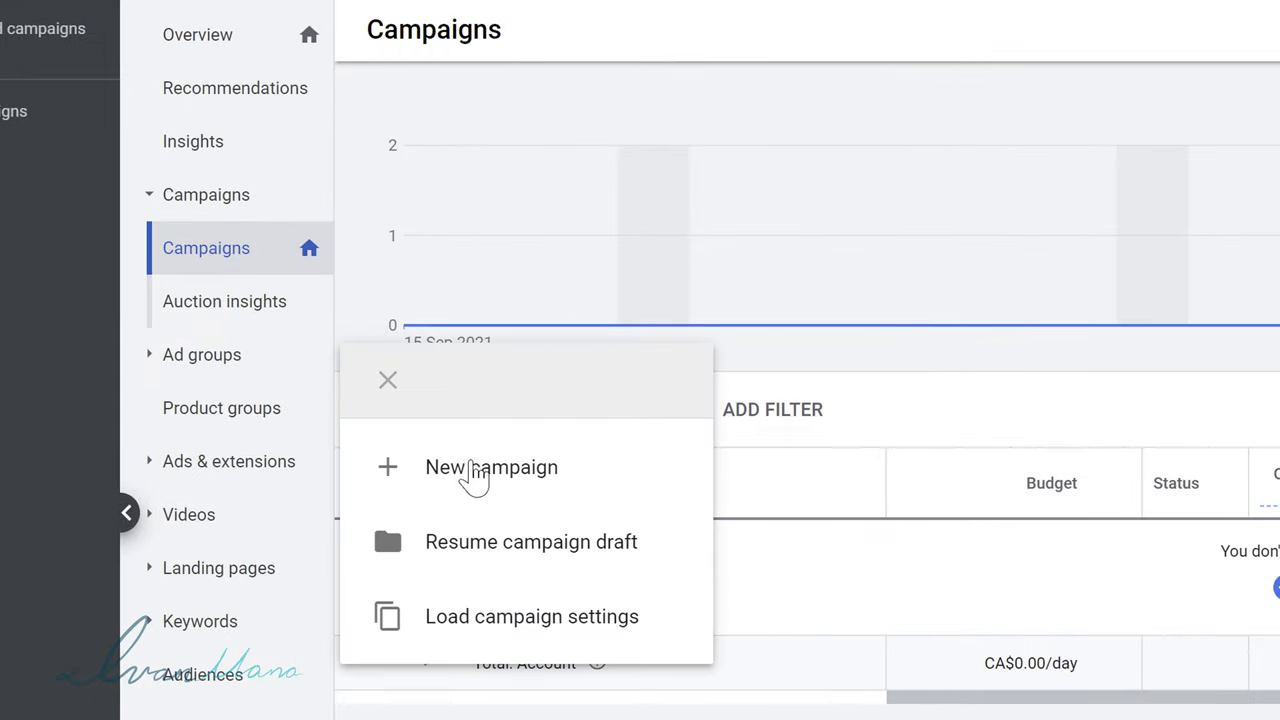
{"action": "left_click", "coordinate": [568, 476]}
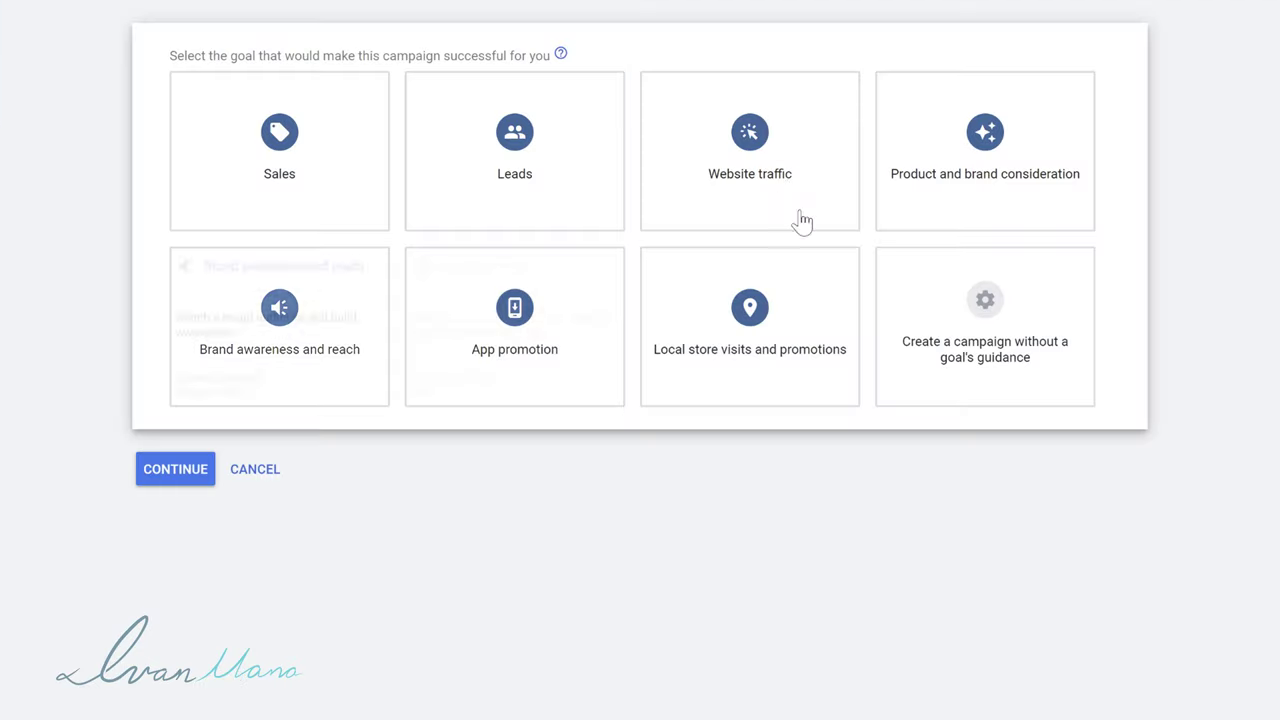
{"action": "left_click", "coordinate": [789, 190]}
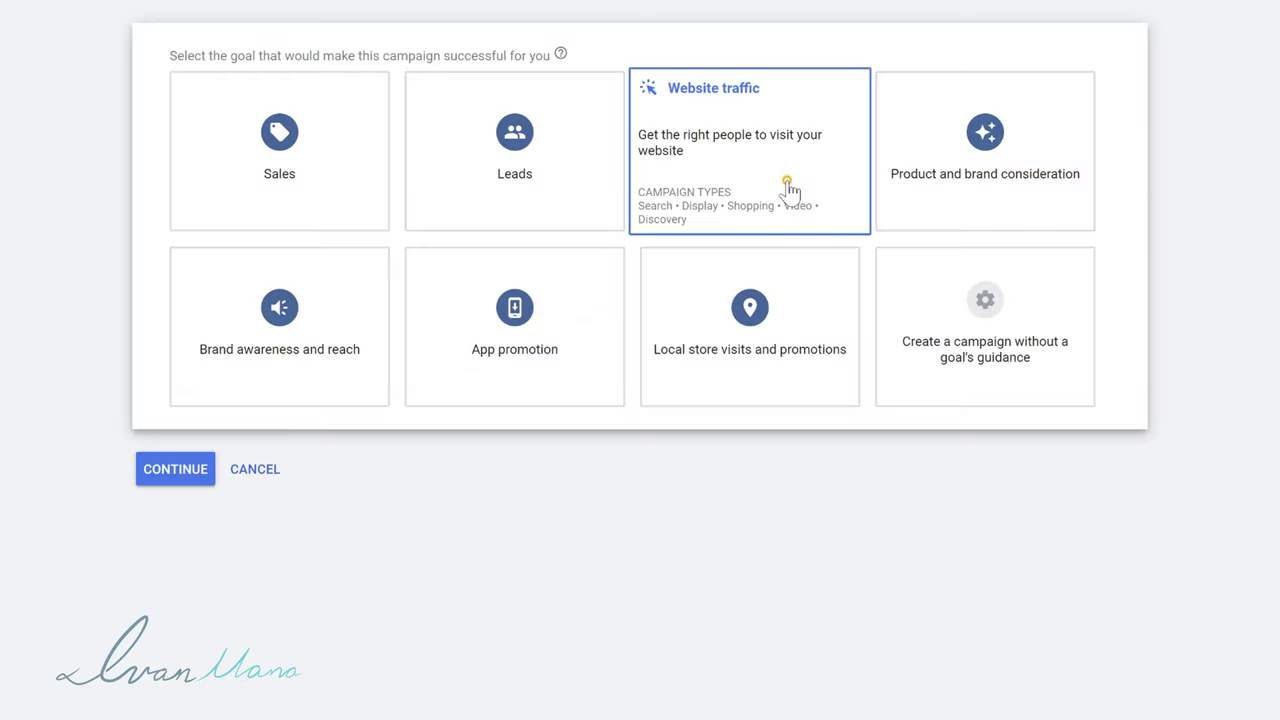
{"action": "left_click", "coordinate": [265, 339]}
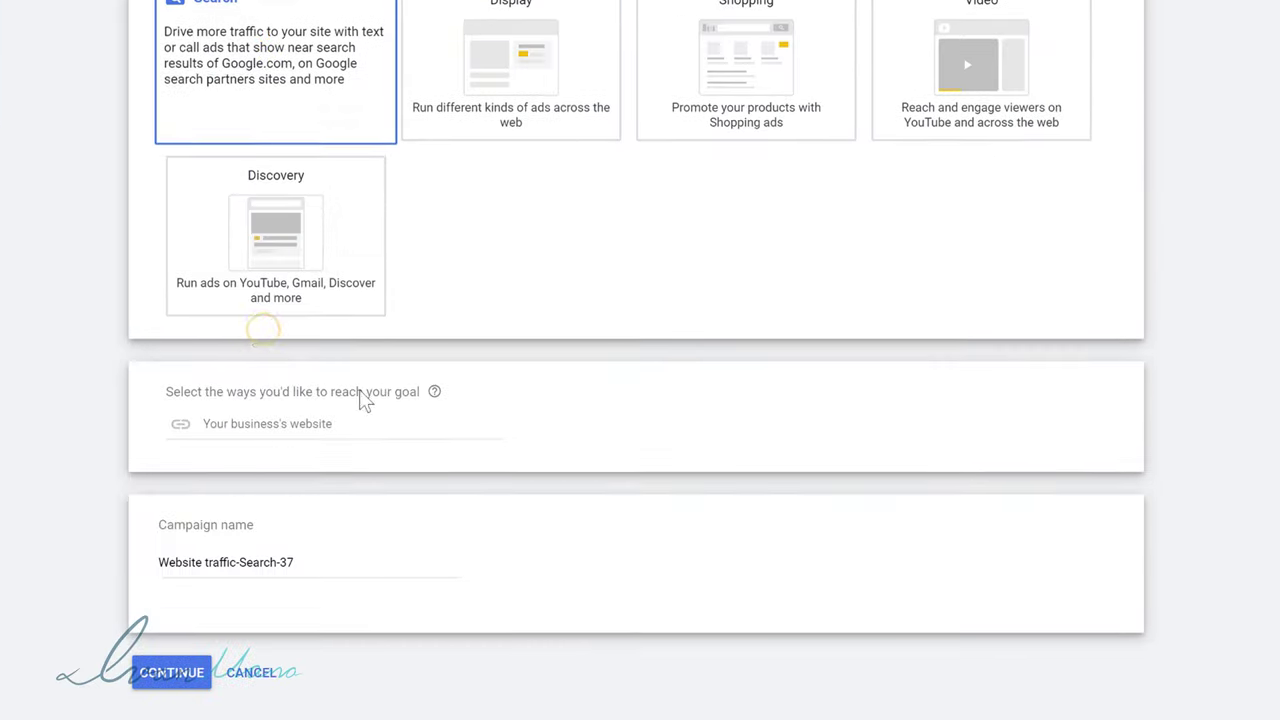
{"action": "left_click", "coordinate": [236, 440]}
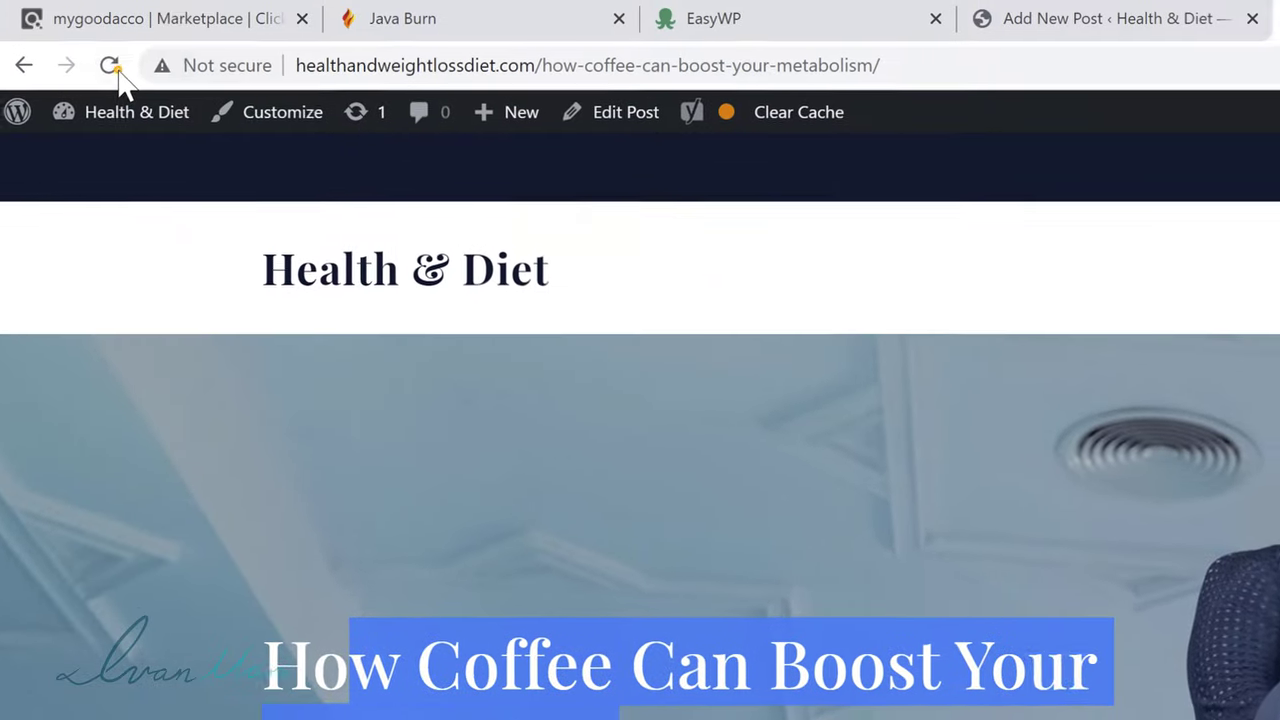
- Copy the post URL healthandweightlossdiet.com/how-coffee-can-boost-your-metabolism/ from the address bar
{"action": "left_click", "coordinate": [116, 70]}
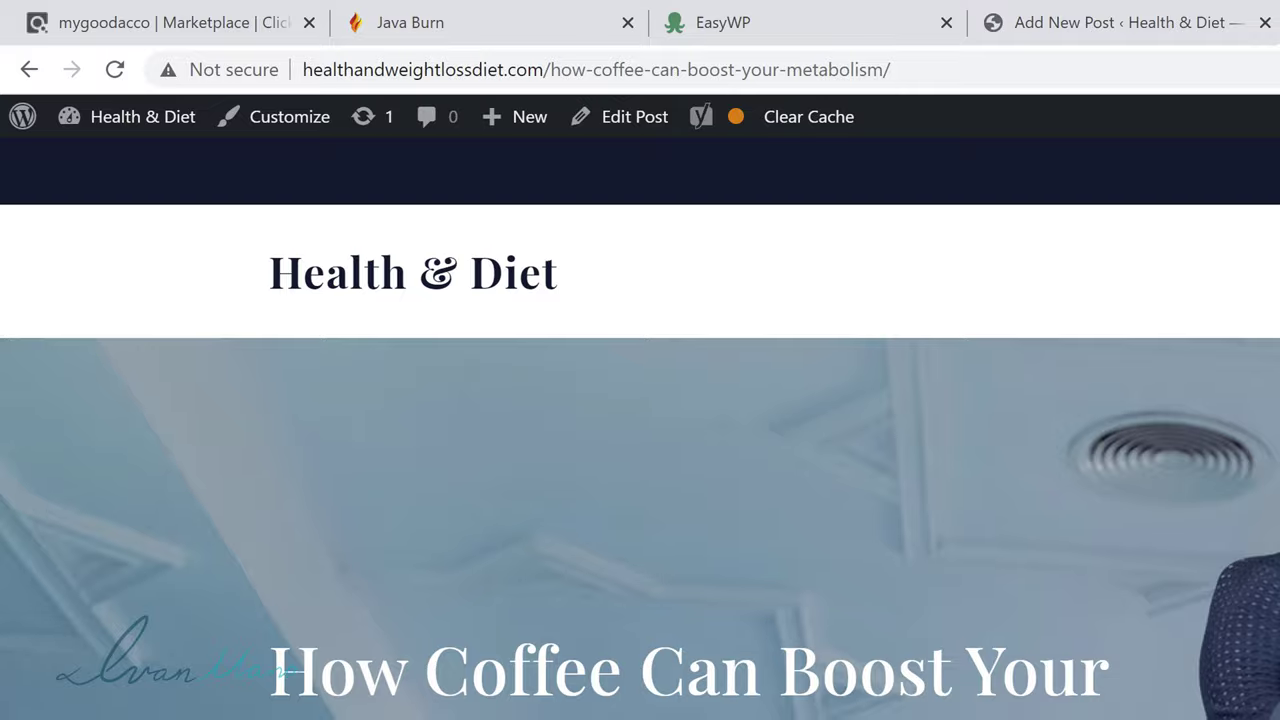
{"action": "scroll", "coordinate": [640, 400], "scroll_direction": "down", "scroll_amount": 3}
{"action": "scroll", "coordinate": [640, 400], "scroll_direction": "up", "scroll_amount": 3}
{"action": "left_click", "coordinate": [592, 72]}
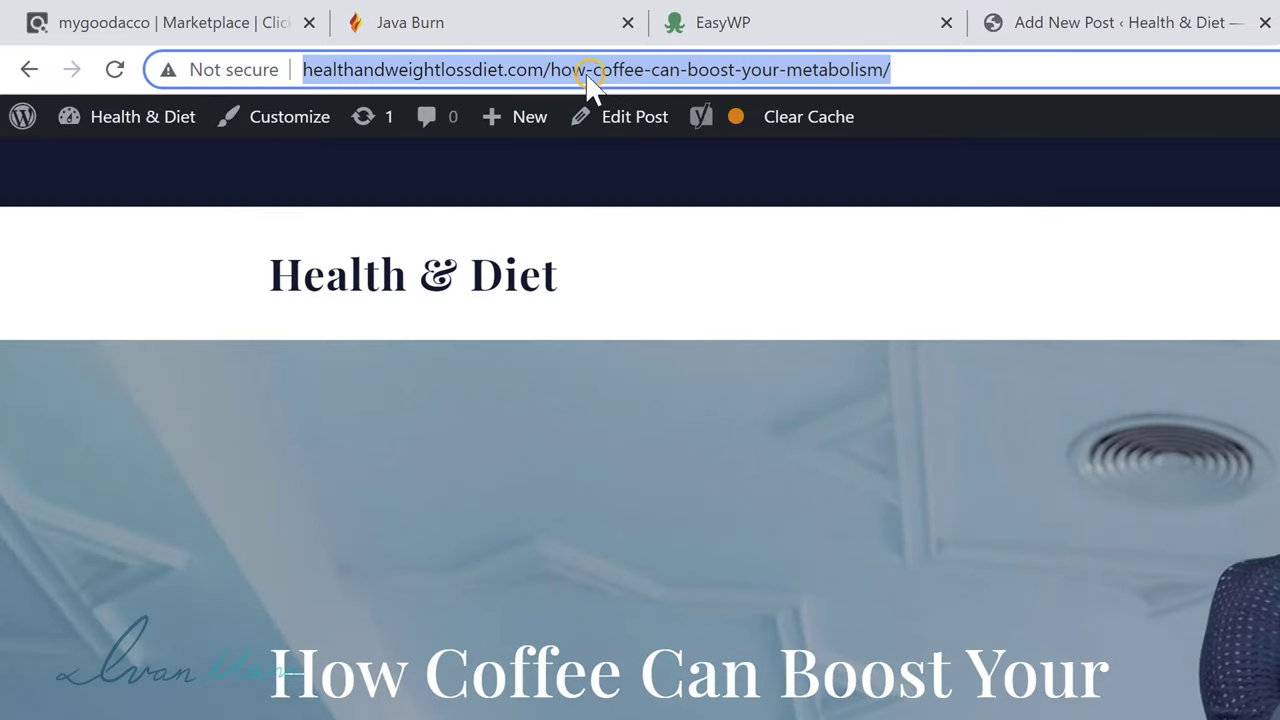
{"action": "right_click", "coordinate": [486, 66]}
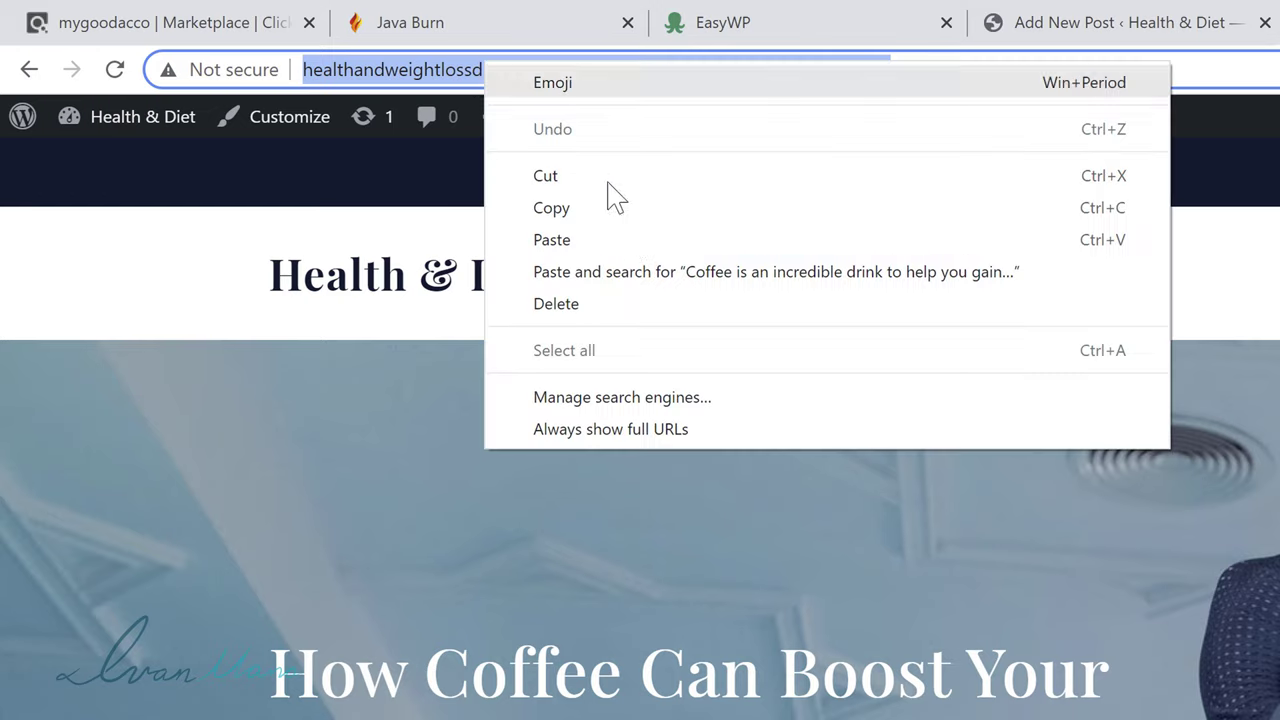
{"action": "left_click", "coordinate": [557, 207]}
{"action": "scroll", "coordinate": [640, 428], "scroll_direction": "down", "scroll_amount": 5}
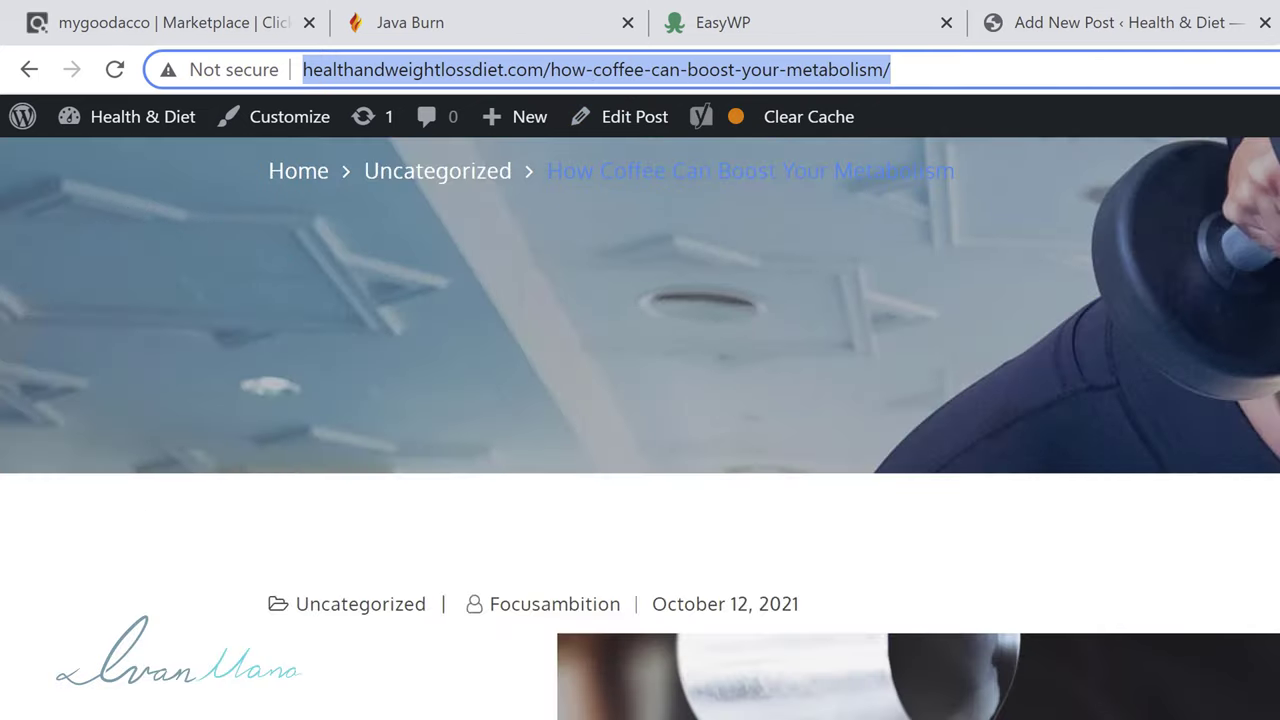
{"action": "scroll", "coordinate": [640, 428], "scroll_direction": "down", "scroll_amount": 5}
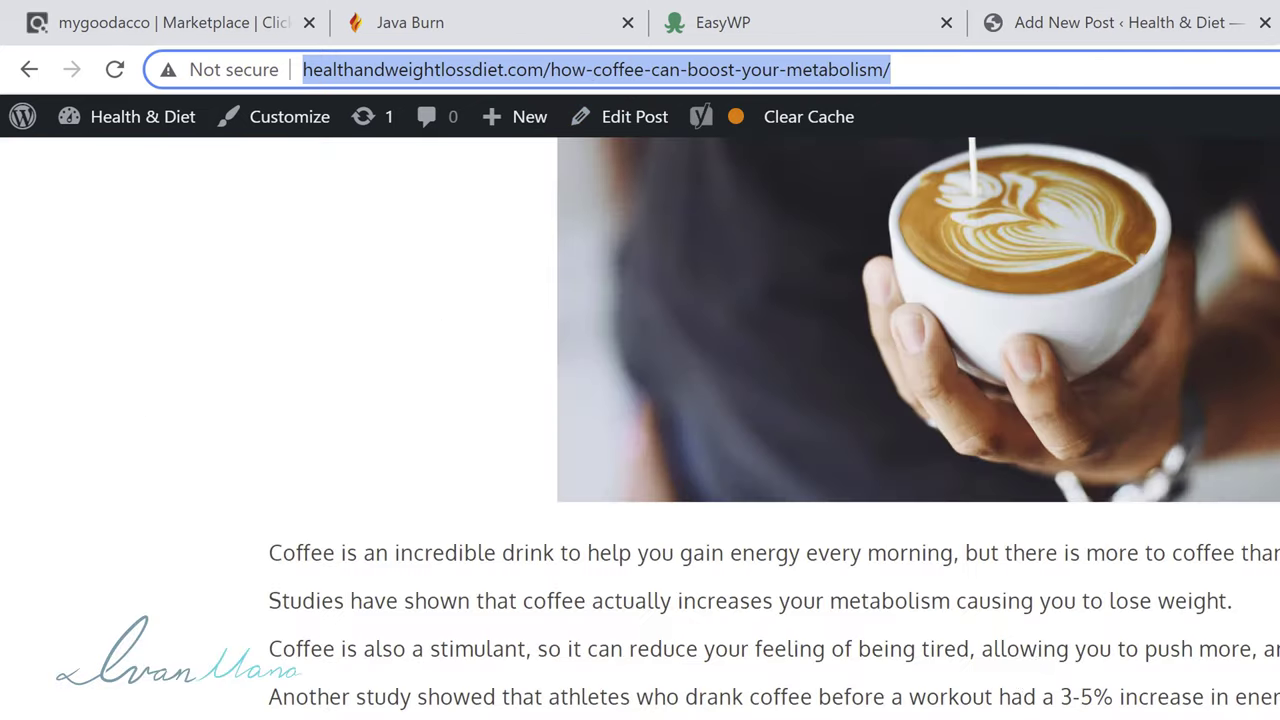
{"action": "scroll", "coordinate": [1094, 637], "scroll_direction": "up", "scroll_amount": 10}
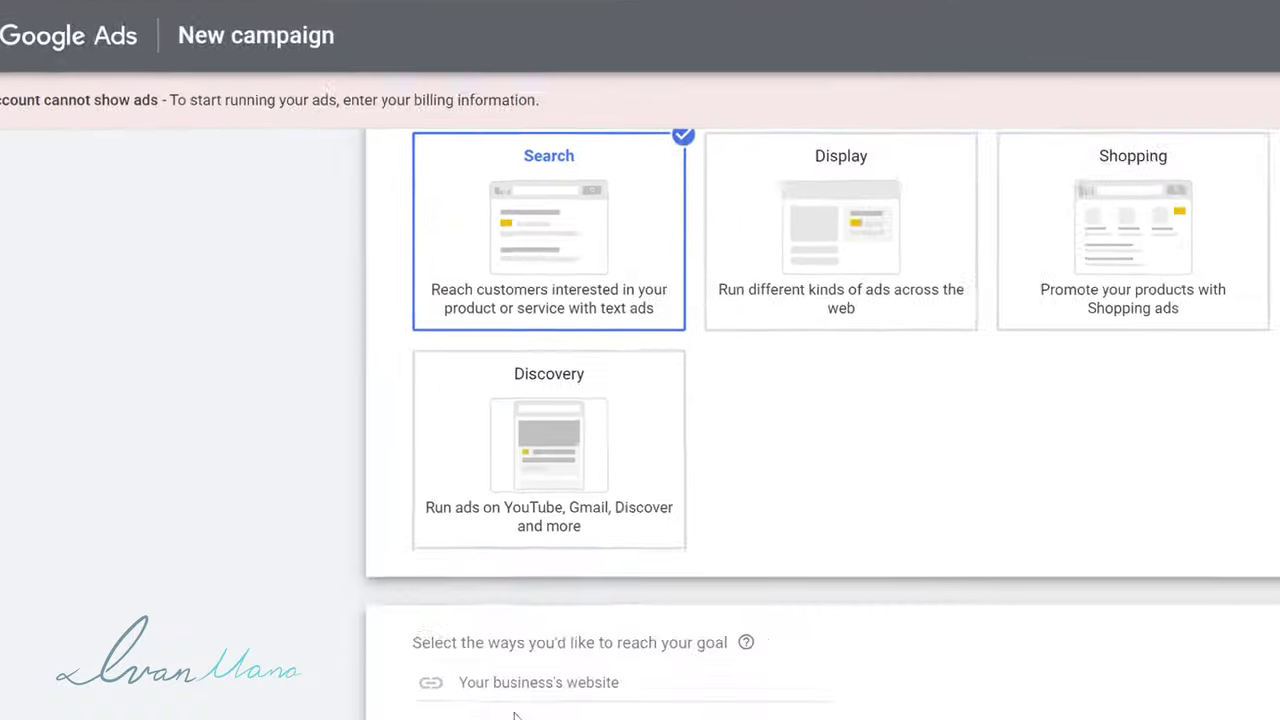
- Paste the post URL as the business website, name the campaign 'Java Burn', and continue
{"action": "right_click", "coordinate": [516, 682]}
{"action": "left_click", "coordinate": [593, 719]}
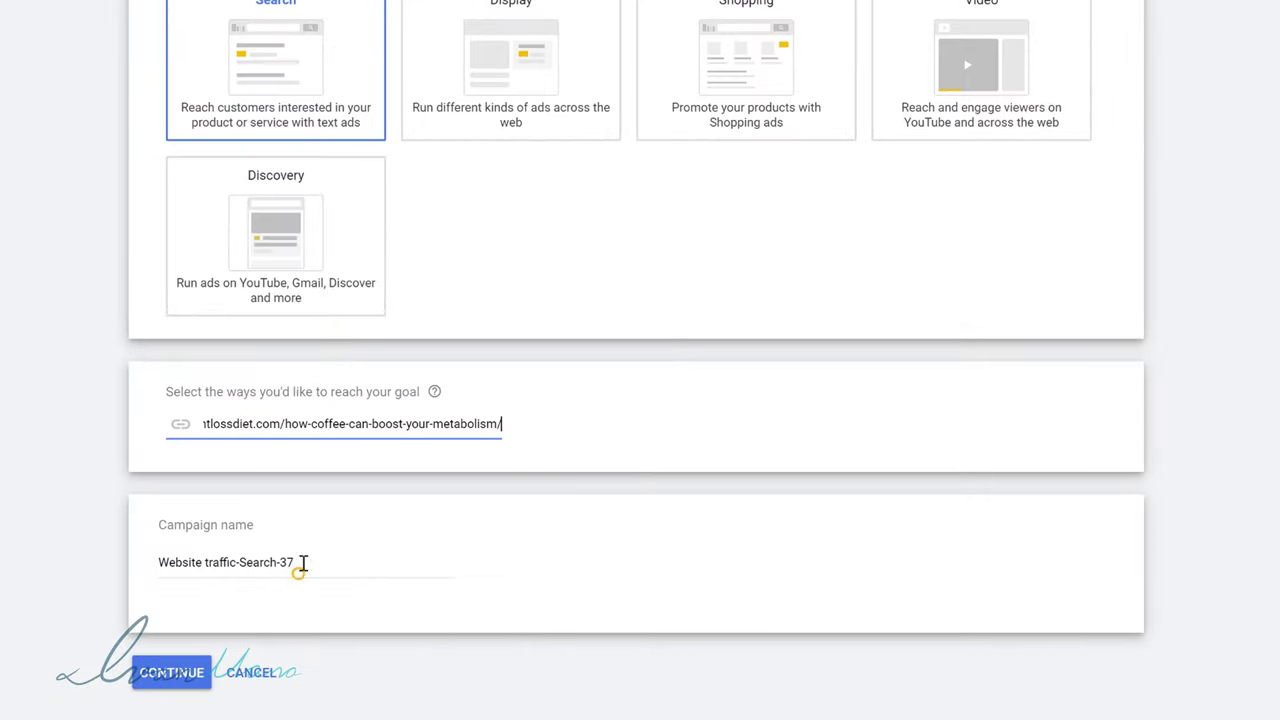
{"action": "triple_click", "coordinate": [249, 566]}
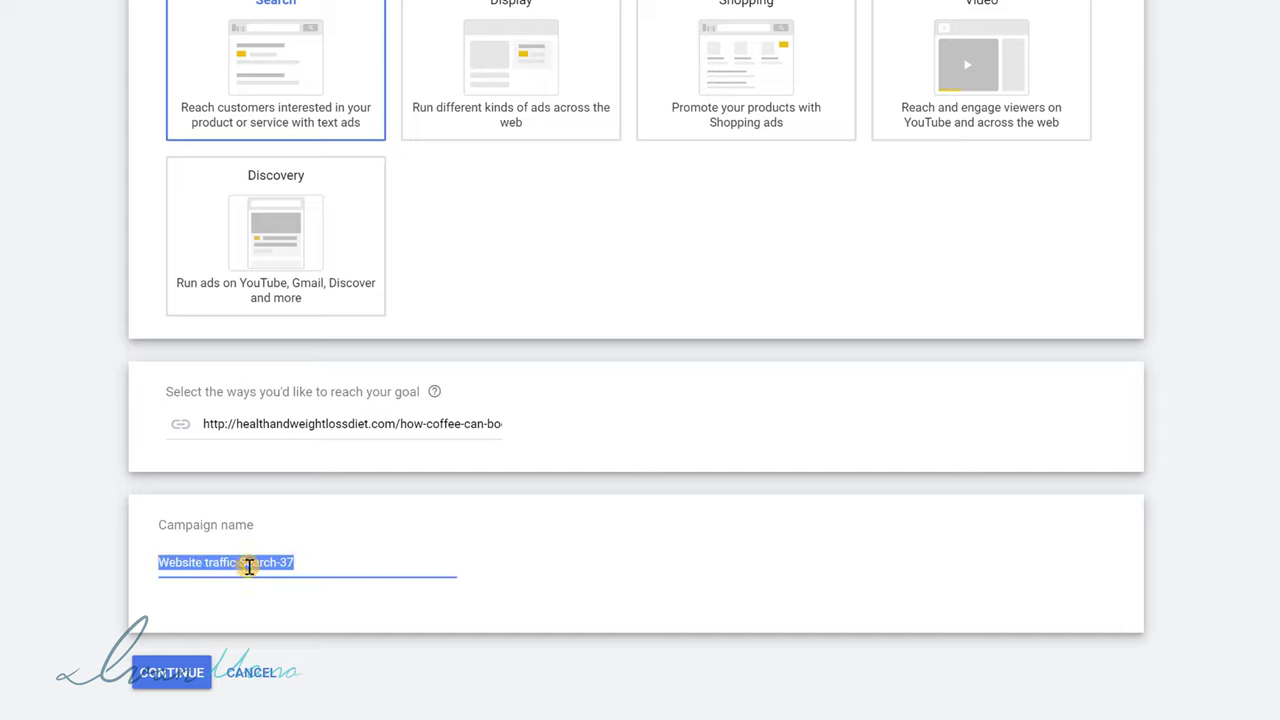
{"action": "type", "text": "Java Burn"}
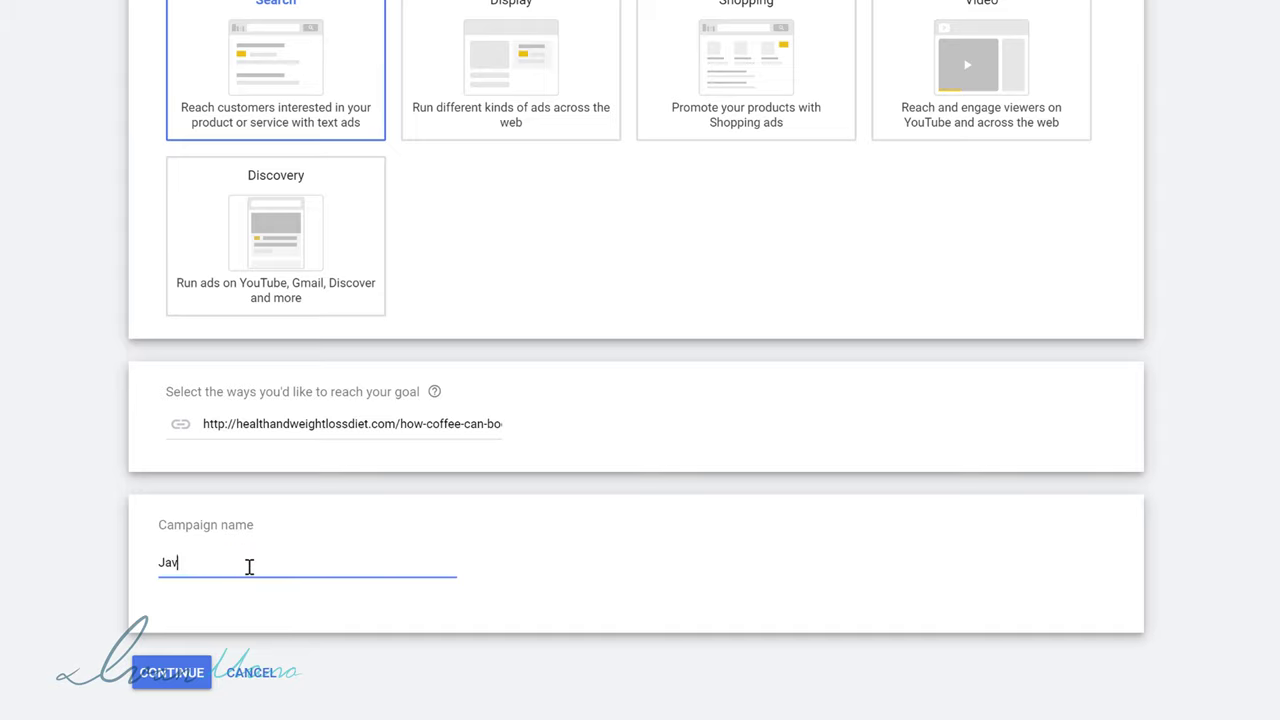
{"action": "left_click", "coordinate": [166, 676]}
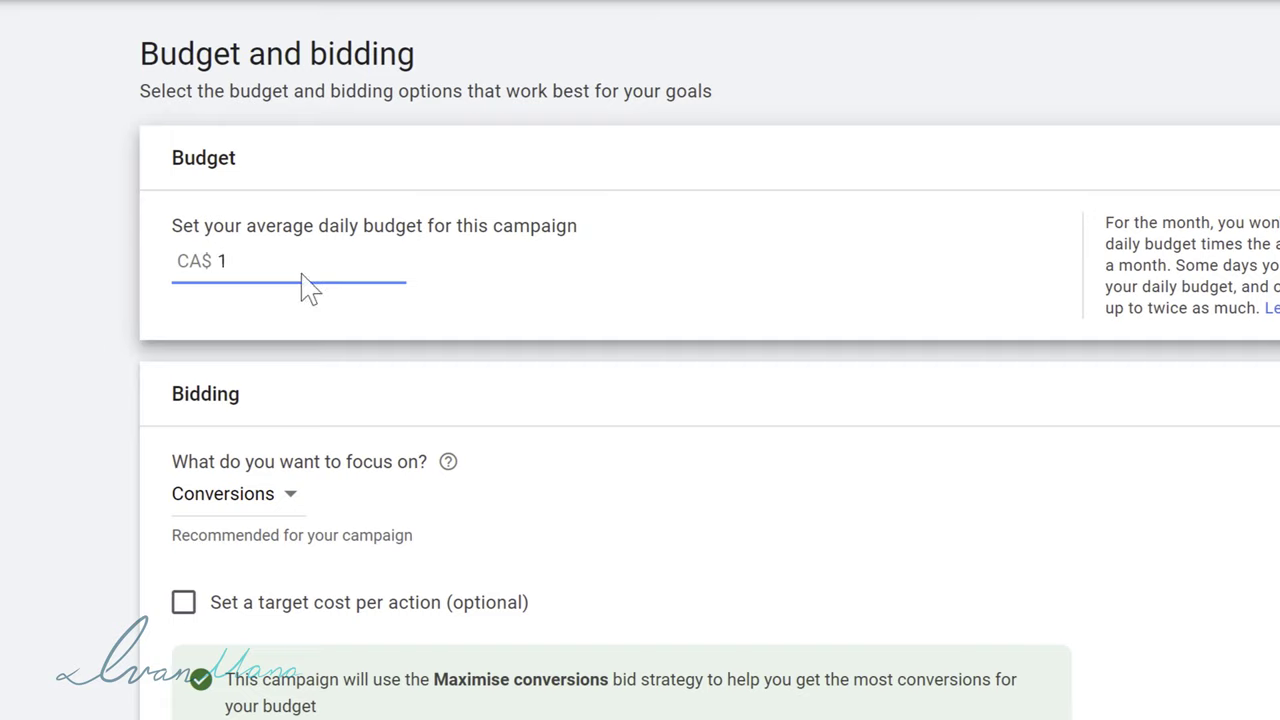
- Set the campaign's daily budget to CA$10.00
{"action": "left_click_drag", "start_coordinate": [198, 263], "coordinate": [114, 309]}
{"action": "left_click", "coordinate": [74, 294]}
{"action": "double_click", "coordinate": [277, 258]}
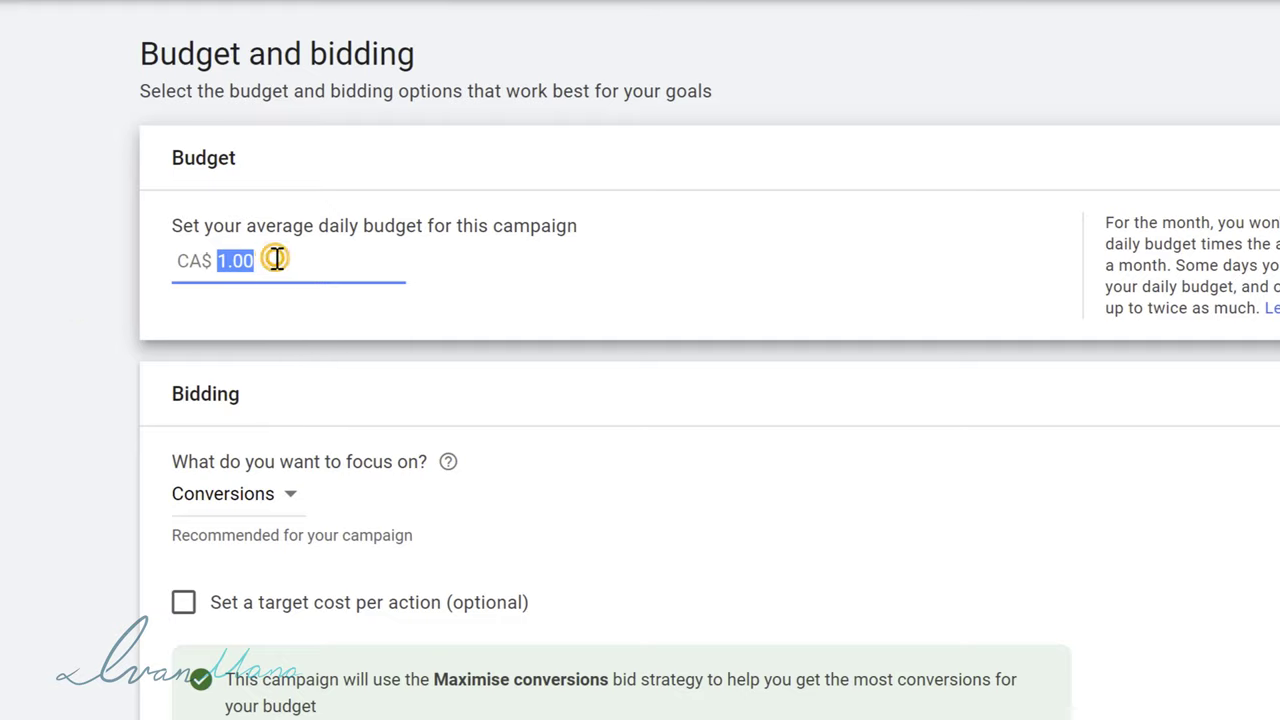
{"action": "type", "text": "1"}
{"action": "left_click", "coordinate": [46, 331]}
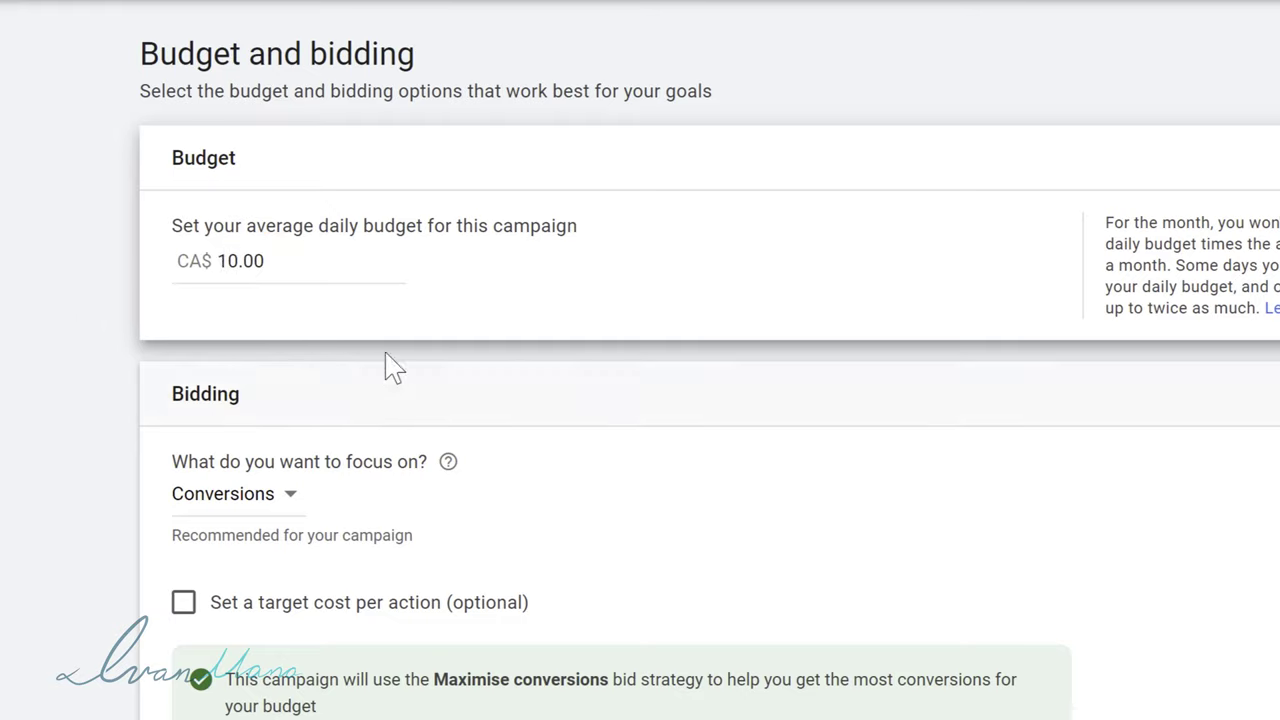
- Choose Manual CPC bidding with Enhanced CPC turned off, then continue to campaign settings
{"action": "scroll", "coordinate": [455, 345], "scroll_direction": "down", "scroll_amount": 3}
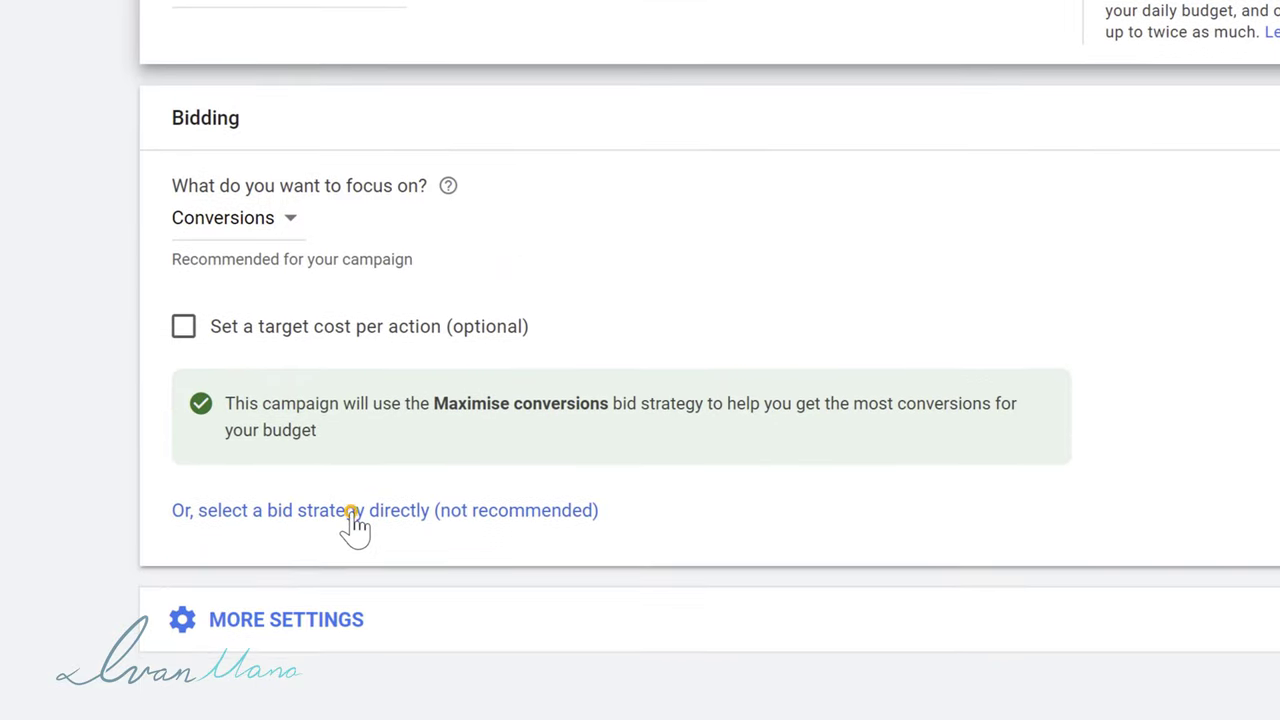
{"action": "left_click", "coordinate": [350, 511]}
{"action": "left_click", "coordinate": [285, 277]}
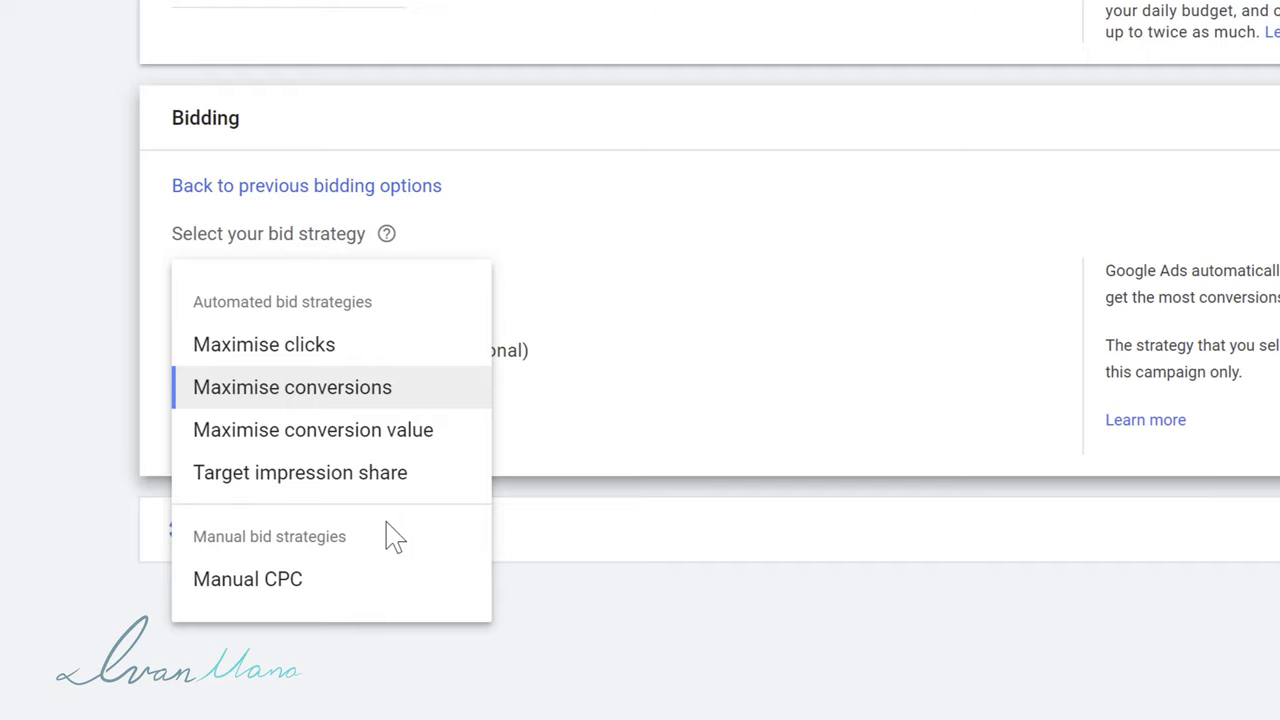
{"action": "left_click", "coordinate": [288, 581]}
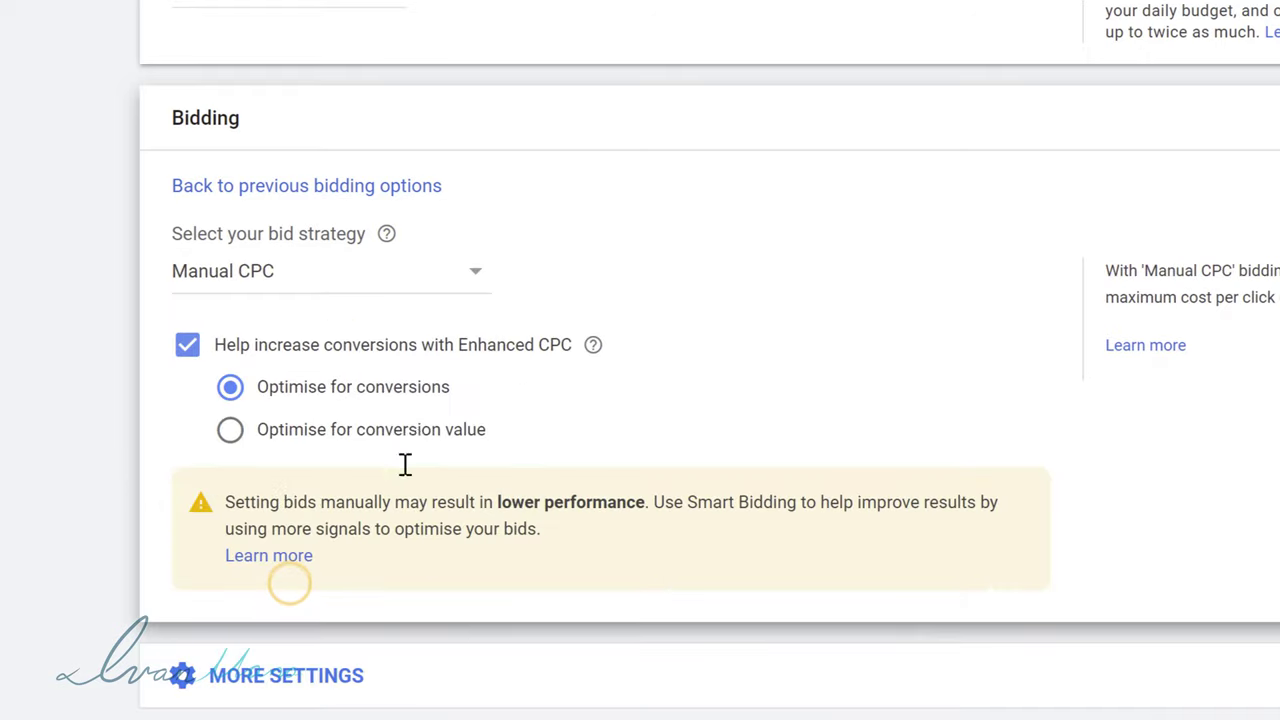
{"action": "left_click", "coordinate": [188, 345]}
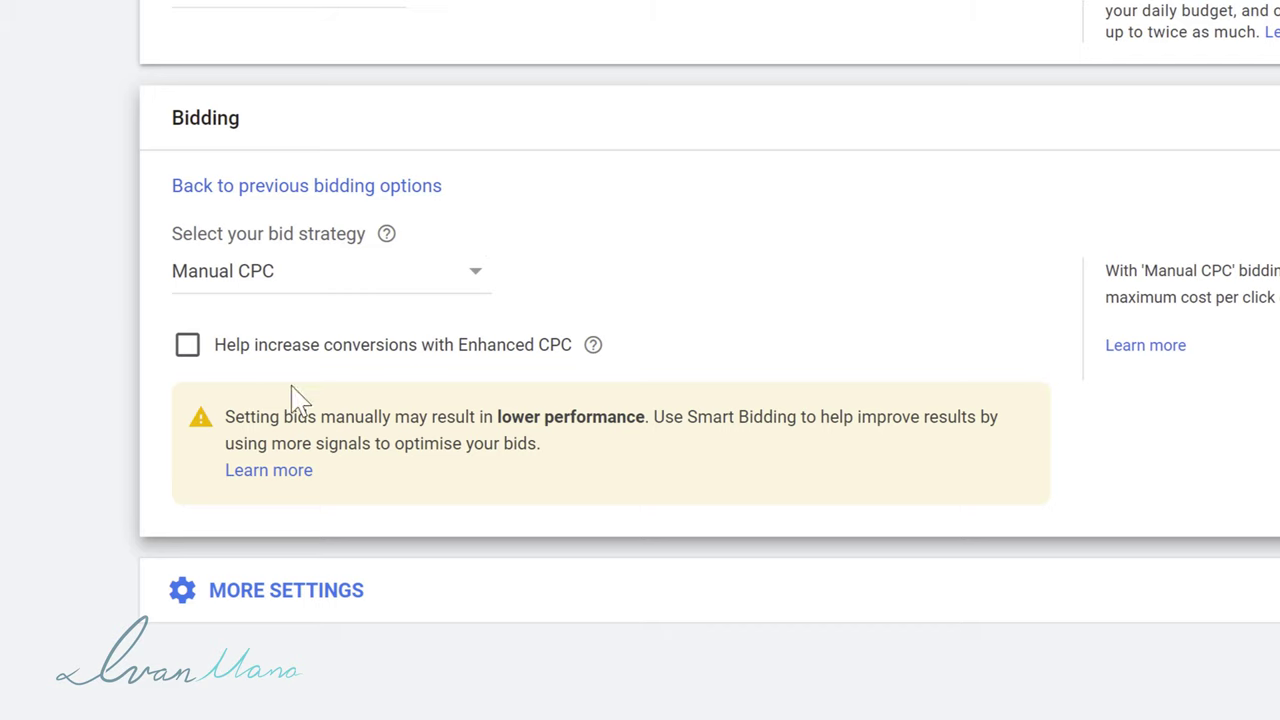
{"action": "scroll", "coordinate": [471, 560], "scroll_direction": "down", "scroll_amount": 1}
{"action": "left_click", "coordinate": [467, 510]}
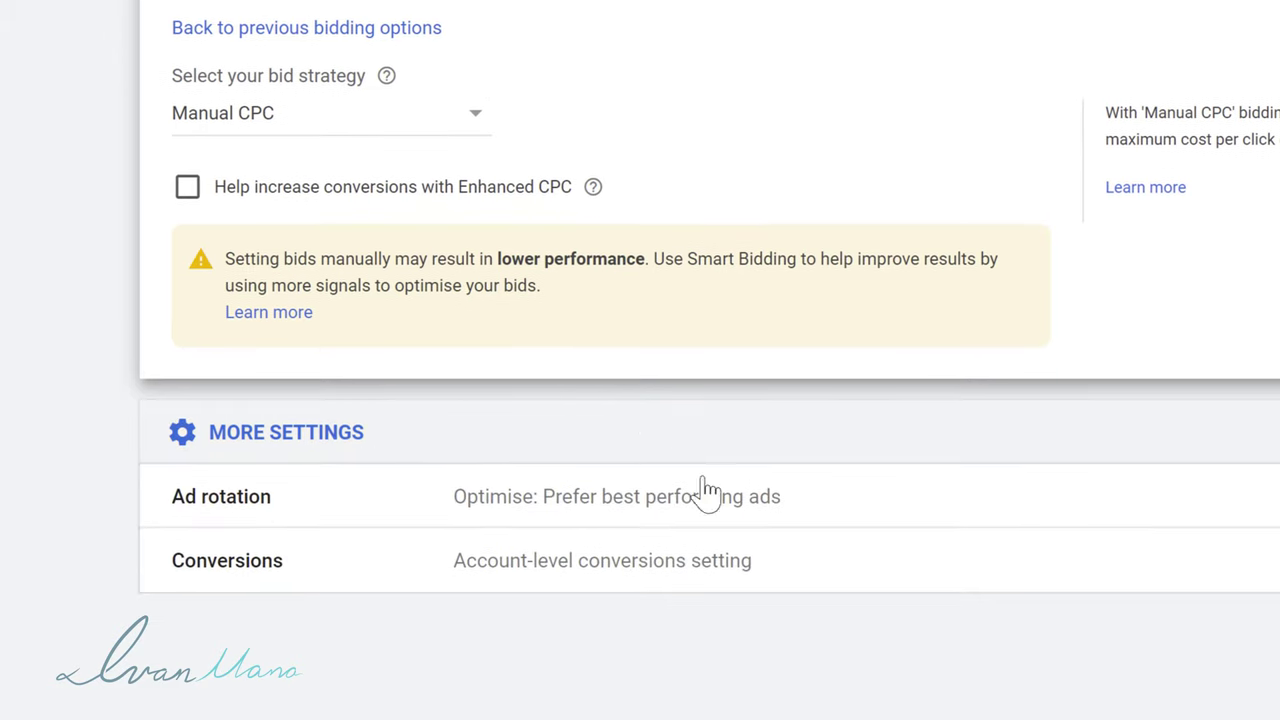
{"action": "left_click", "coordinate": [1092, 593]}
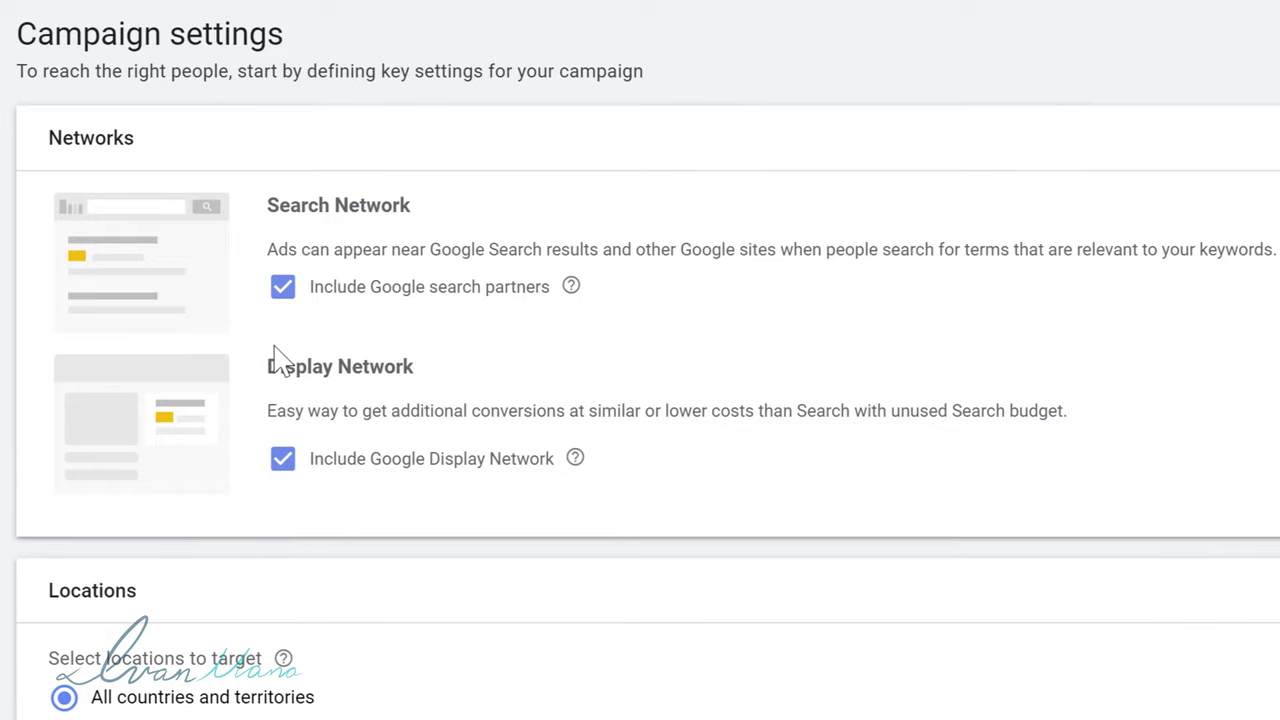
- Uncheck Include Google Display Network, leaving Include Google search partners checked
{"action": "left_click", "coordinate": [289, 462]}
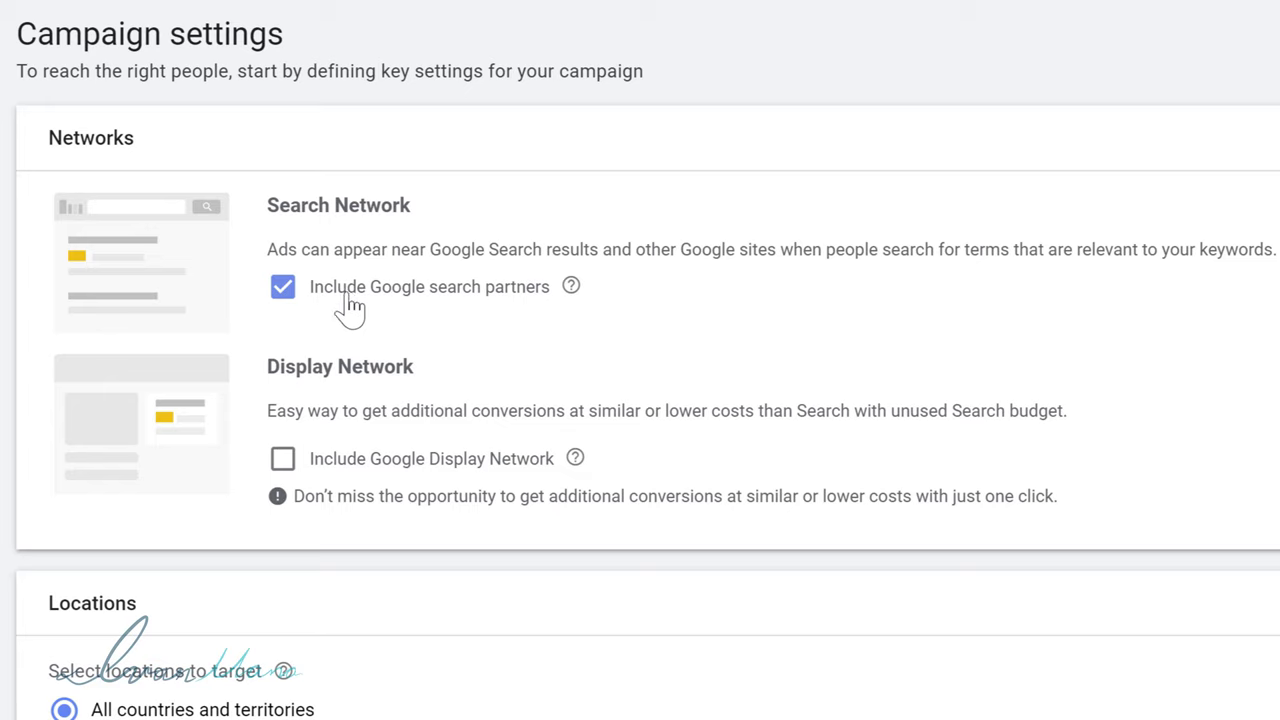
{"action": "left_click", "coordinate": [572, 288]}
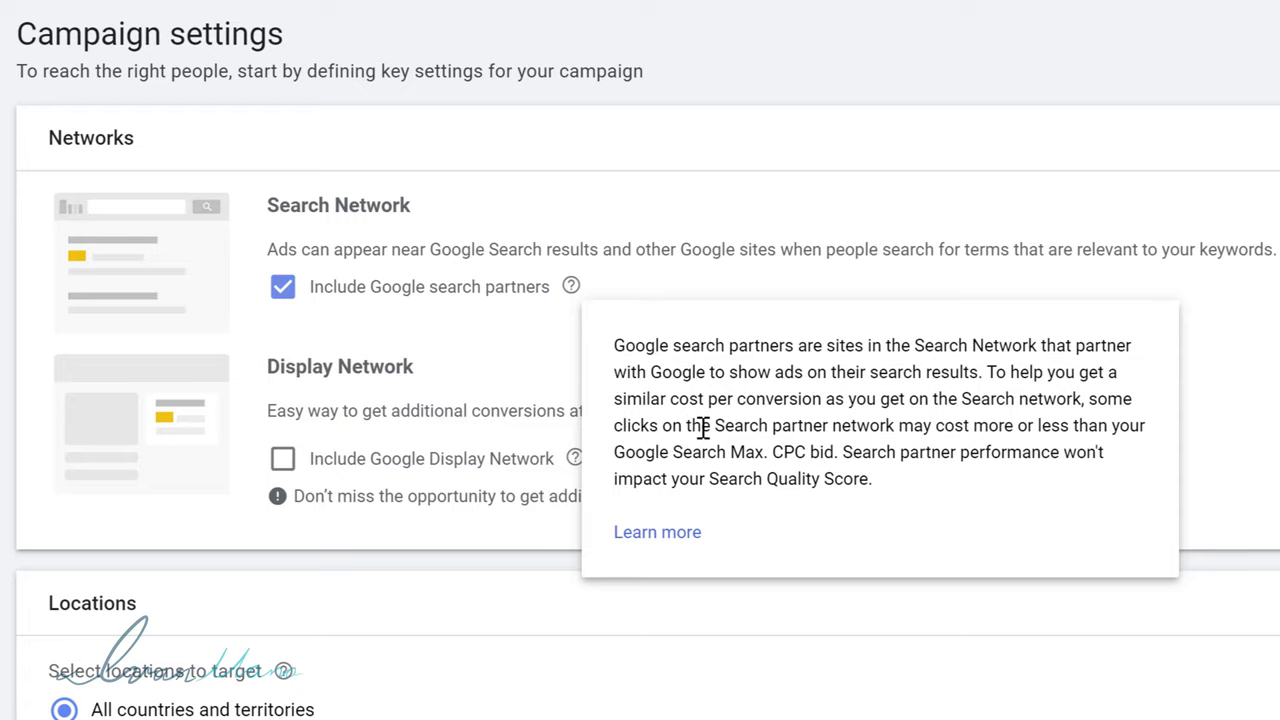
{"action": "left_click", "coordinate": [526, 300]}
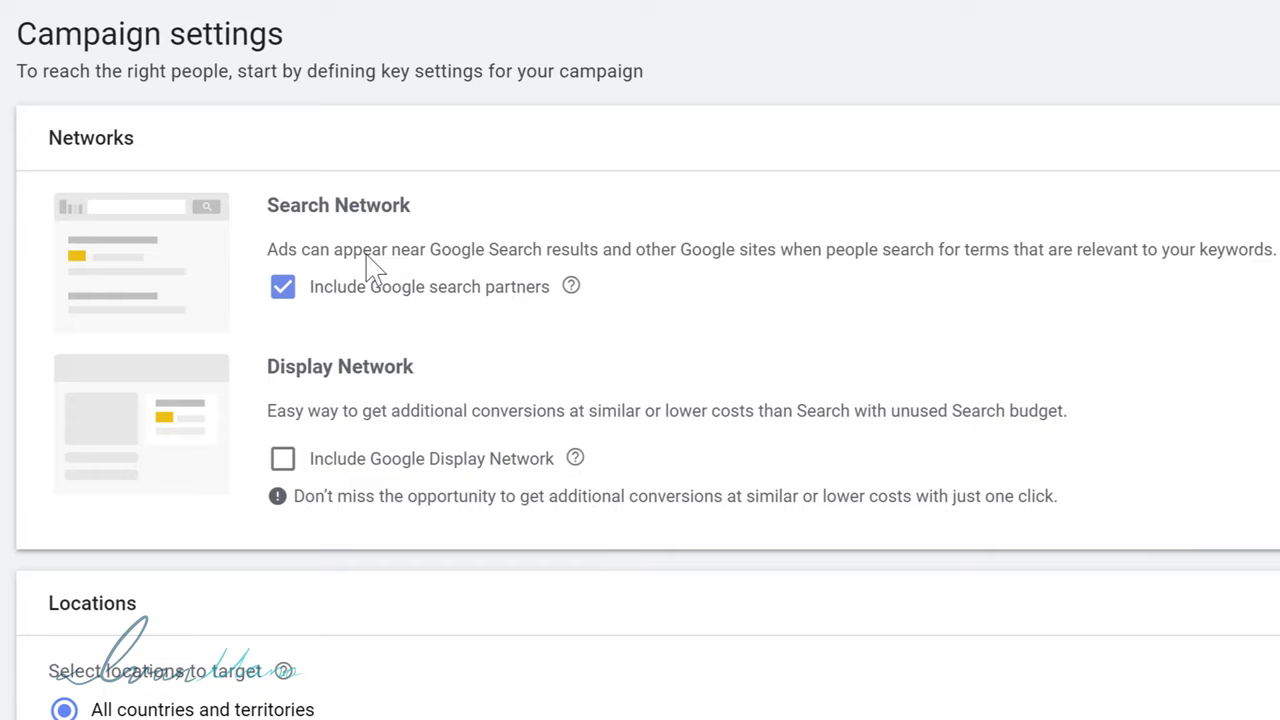
{"action": "left_click", "coordinate": [283, 288]}
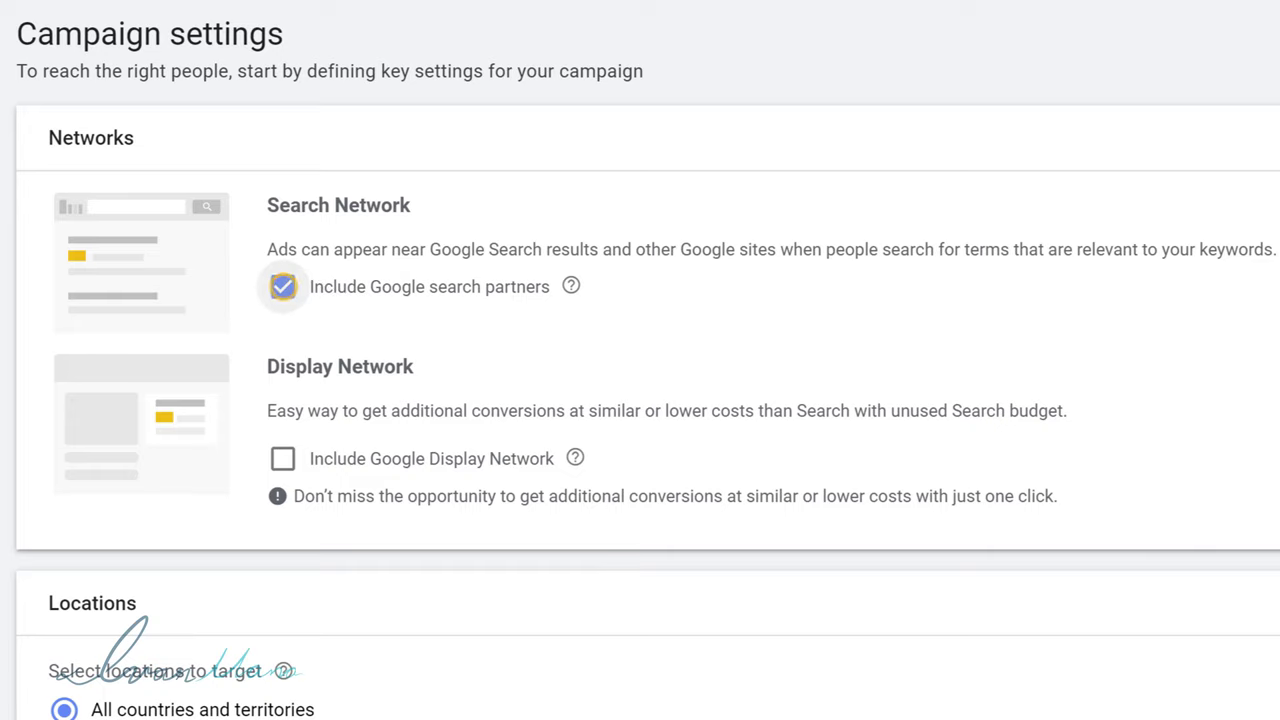
{"action": "left_click", "coordinate": [343, 300]}
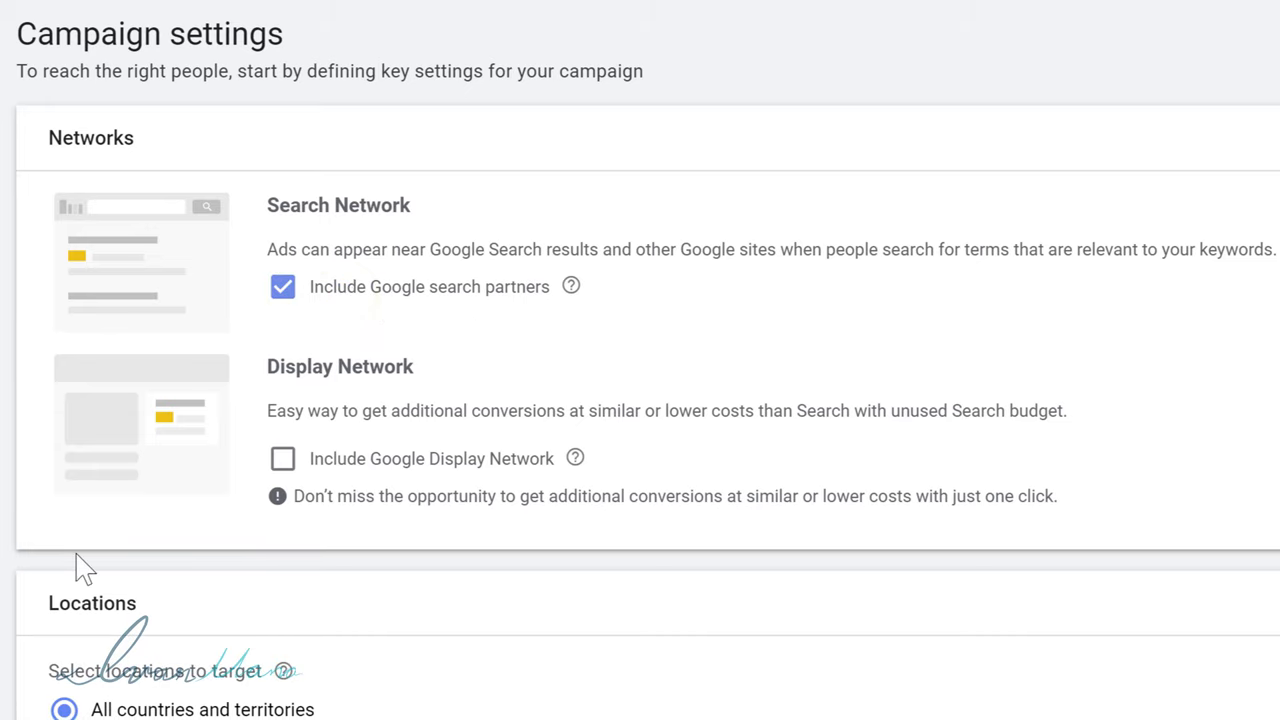
{"action": "scroll", "coordinate": [85, 568], "scroll_direction": "down", "scroll_amount": 5}
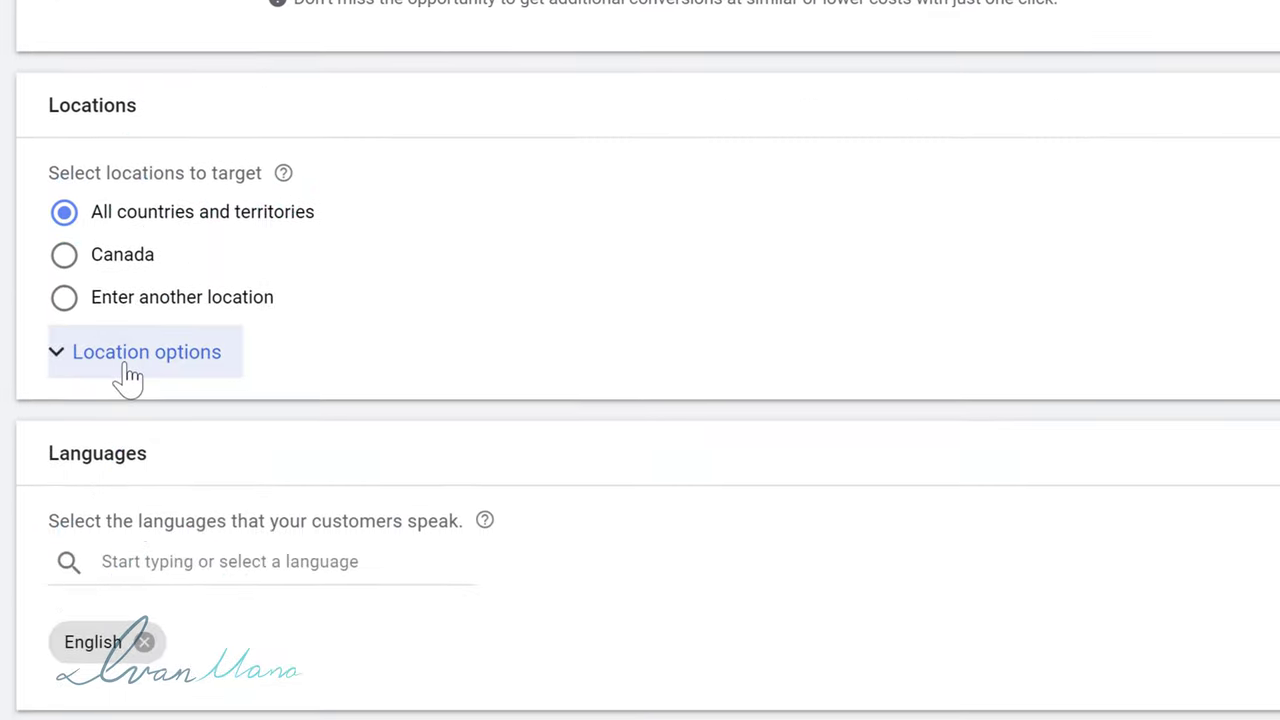
- Add Canada and the United States as the campaign's target locations
{"action": "left_click", "coordinate": [121, 298]}
{"action": "left_click", "coordinate": [257, 360]}
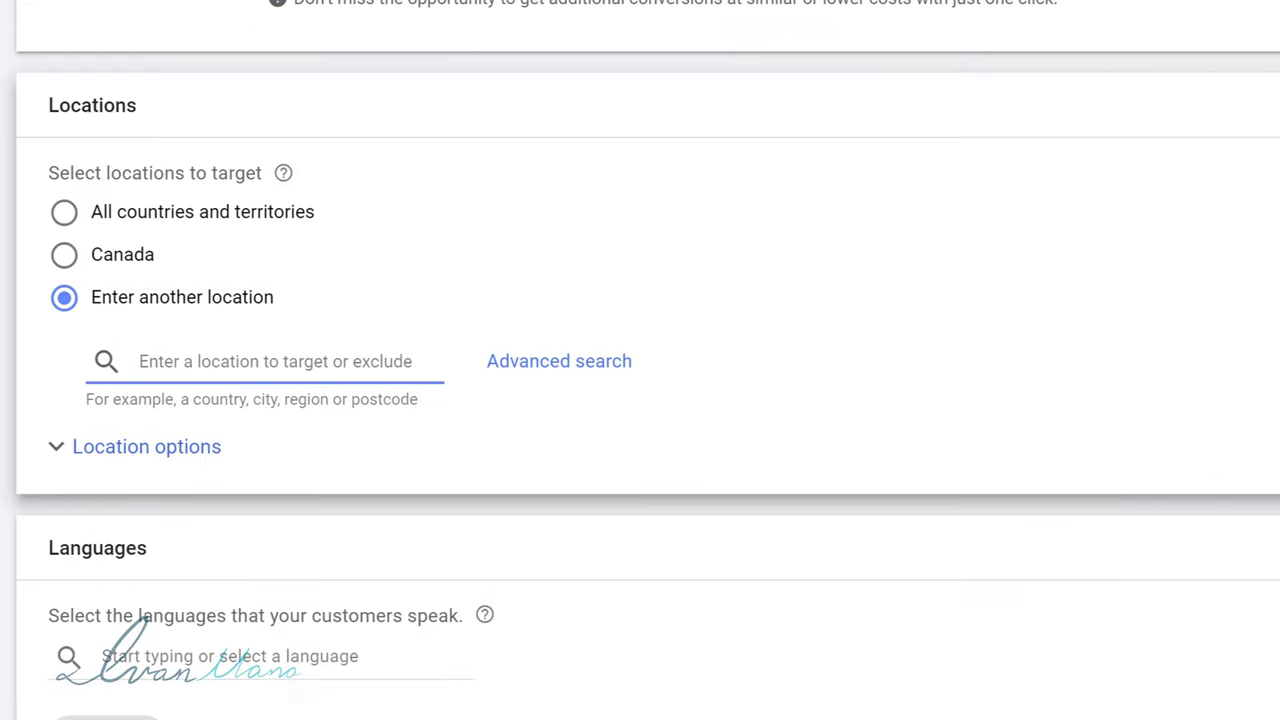
{"action": "type", "text": "canada"}
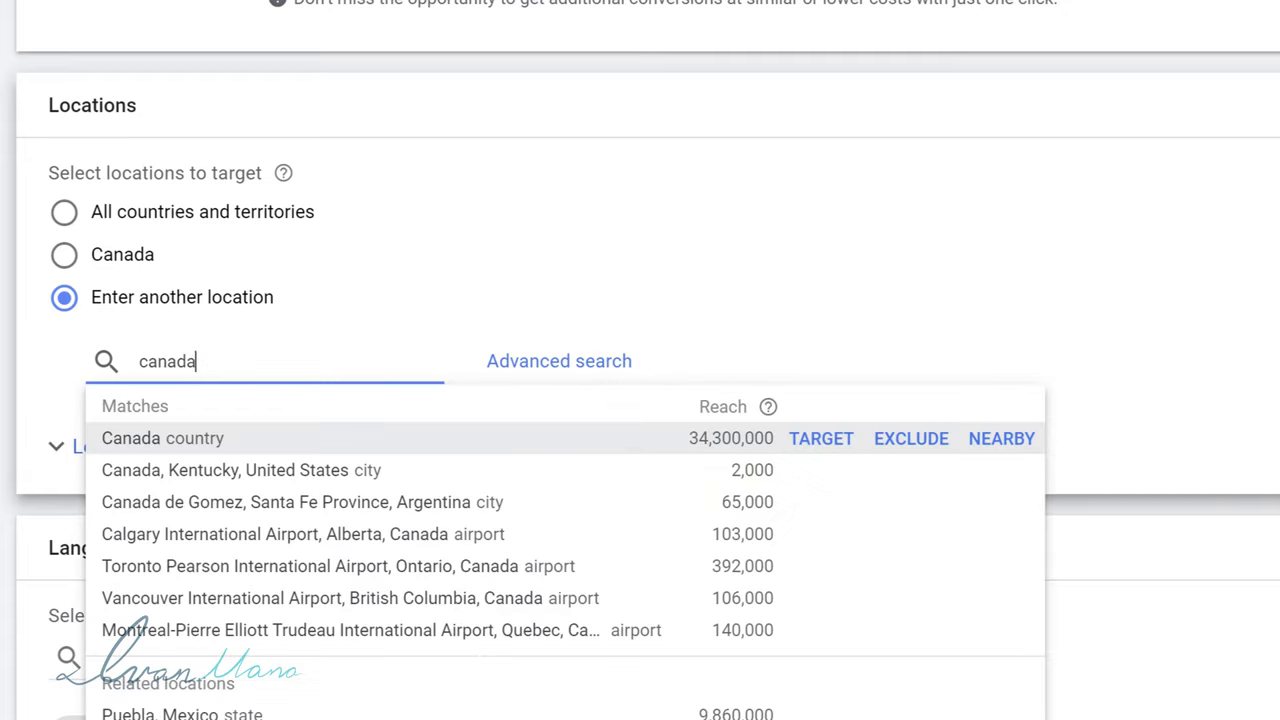
{"action": "key", "text": "Return"}
{"action": "type", "text": "ameri"}
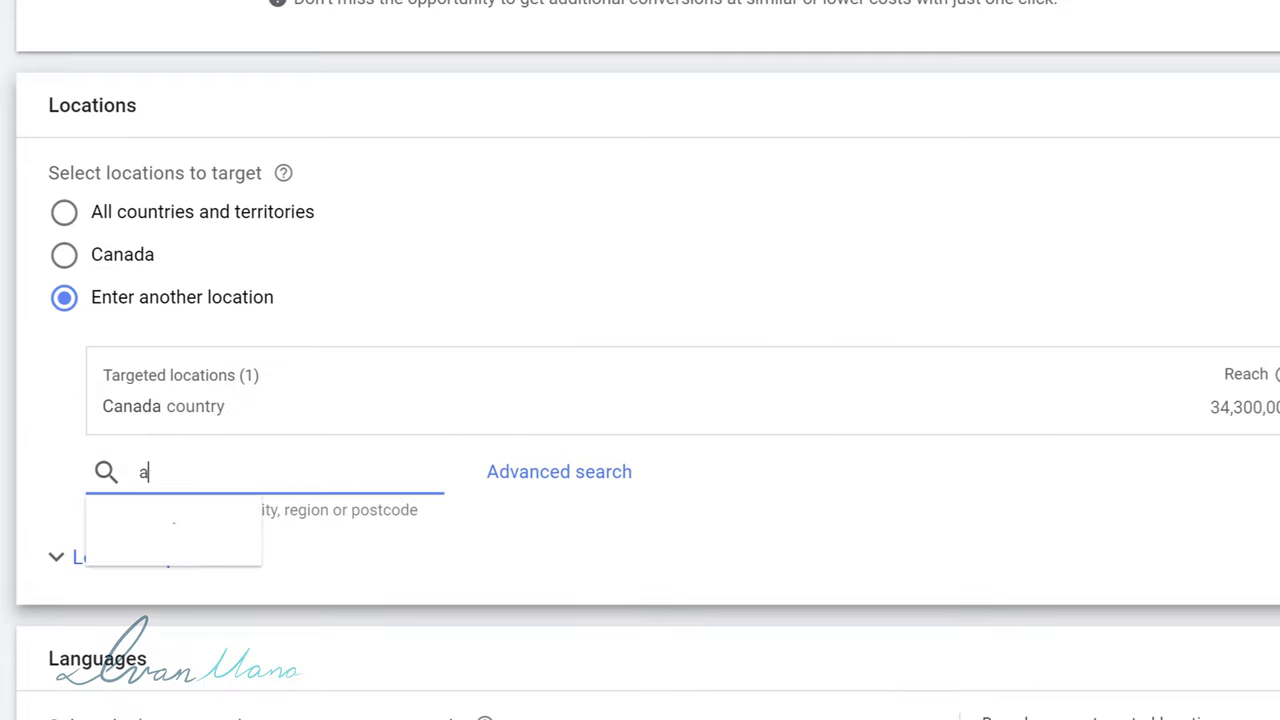
{"action": "type", "text": "ca"}
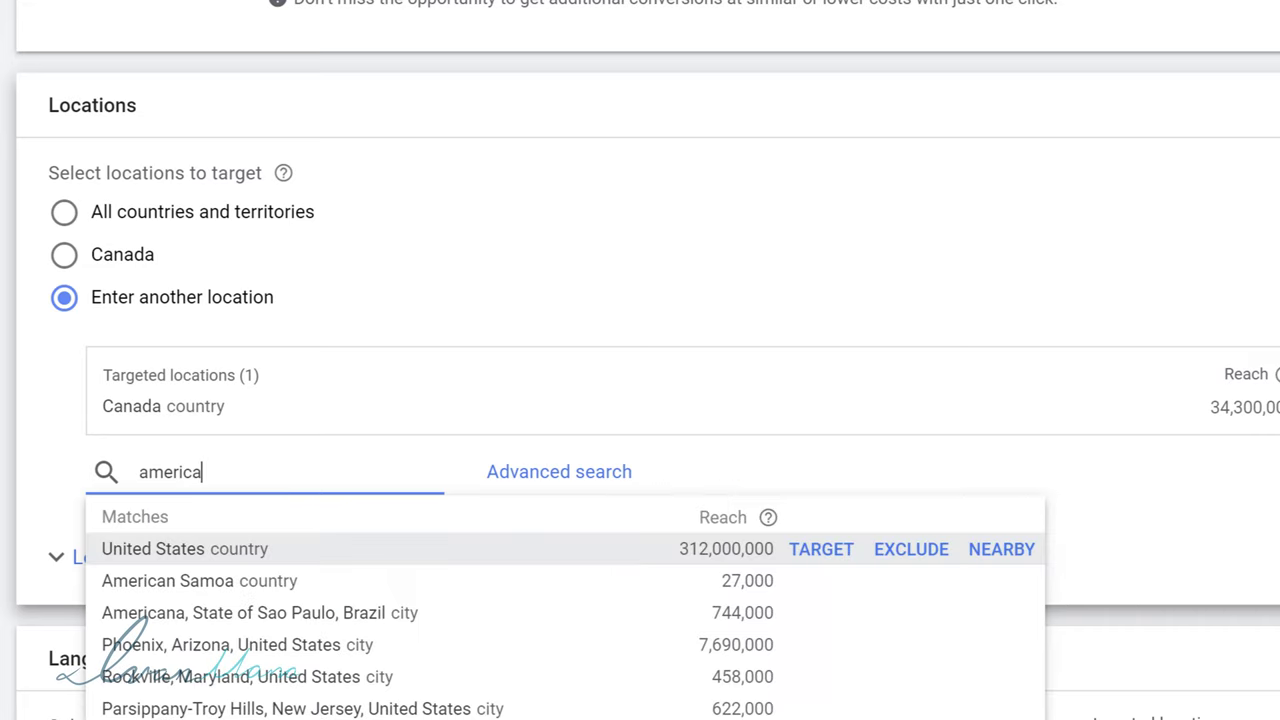
{"action": "key", "text": "Return"}
{"action": "scroll", "coordinate": [406, 34], "scroll_direction": "down", "scroll_amount": 3}
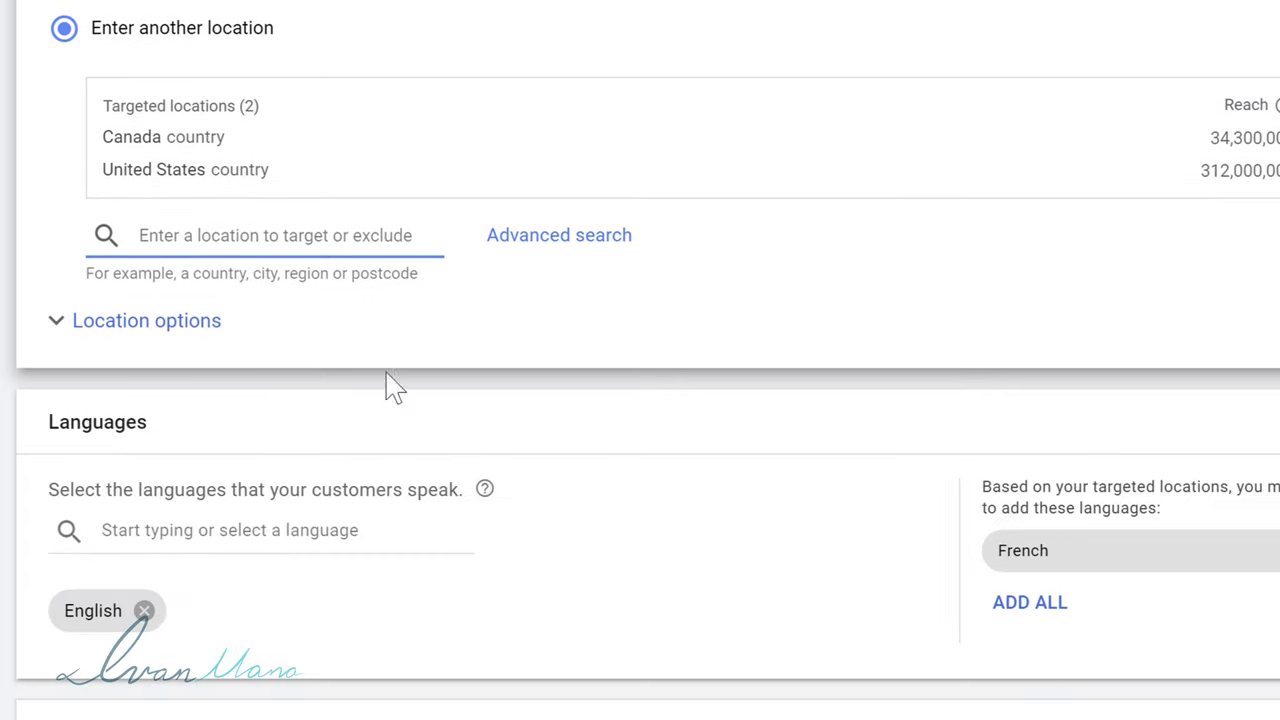
- Keep English as the target language and proceed to Keywords and ads
{"action": "left_click", "coordinate": [72, 658]}
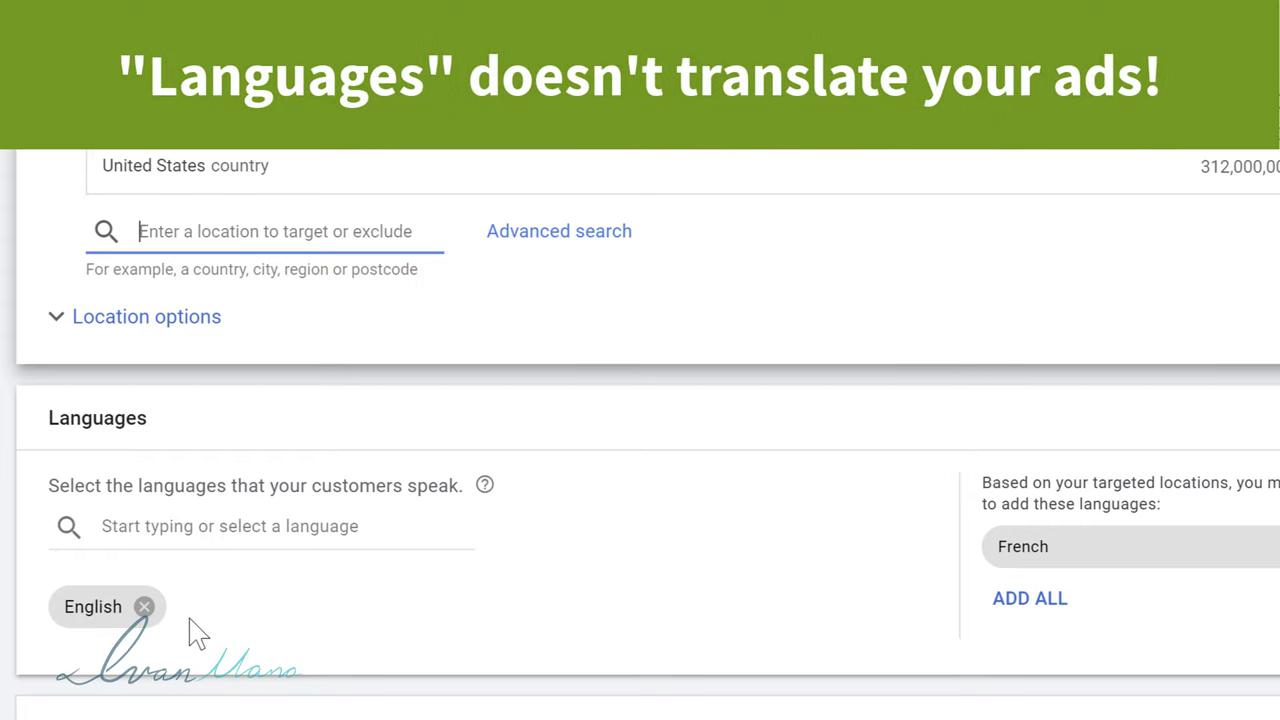
{"action": "left_click_drag", "start_coordinate": [188, 615], "coordinate": [57, 629]}
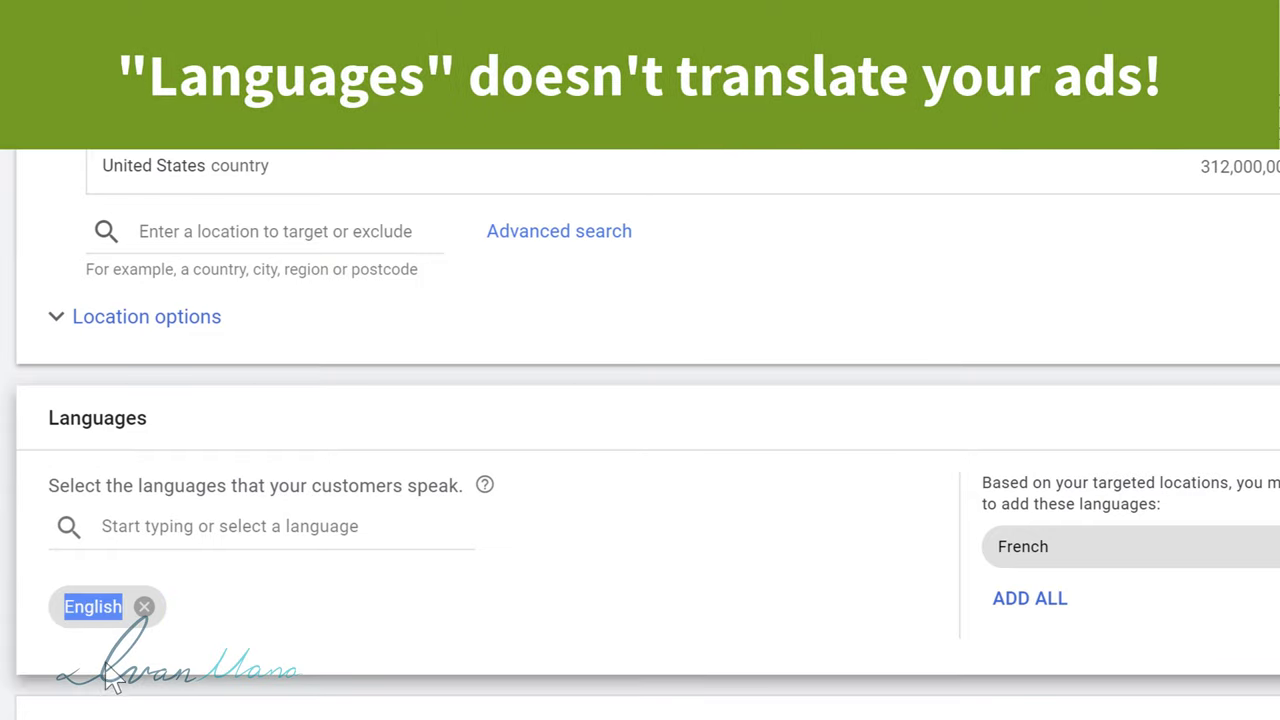
{"action": "left_click", "coordinate": [14, 628]}
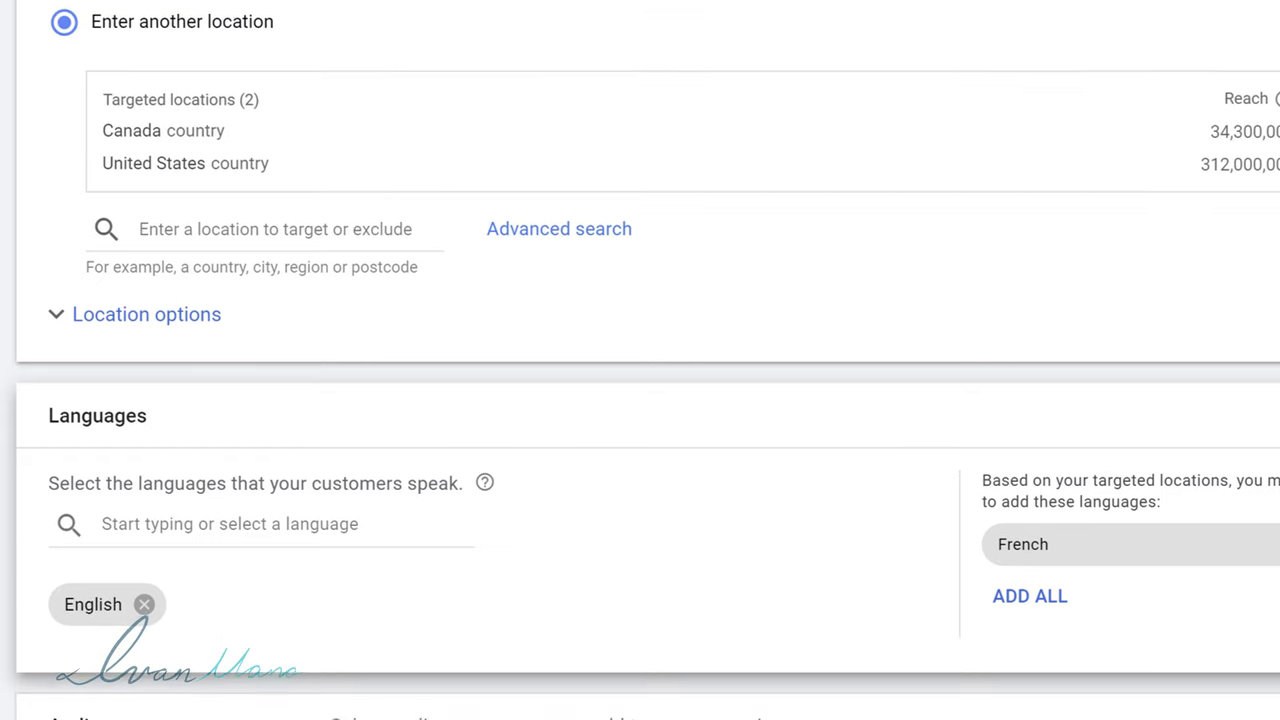
{"action": "scroll", "coordinate": [252, 553], "scroll_direction": "down", "scroll_amount": 2}
{"action": "scroll", "coordinate": [252, 553], "scroll_direction": "down", "scroll_amount": 4}
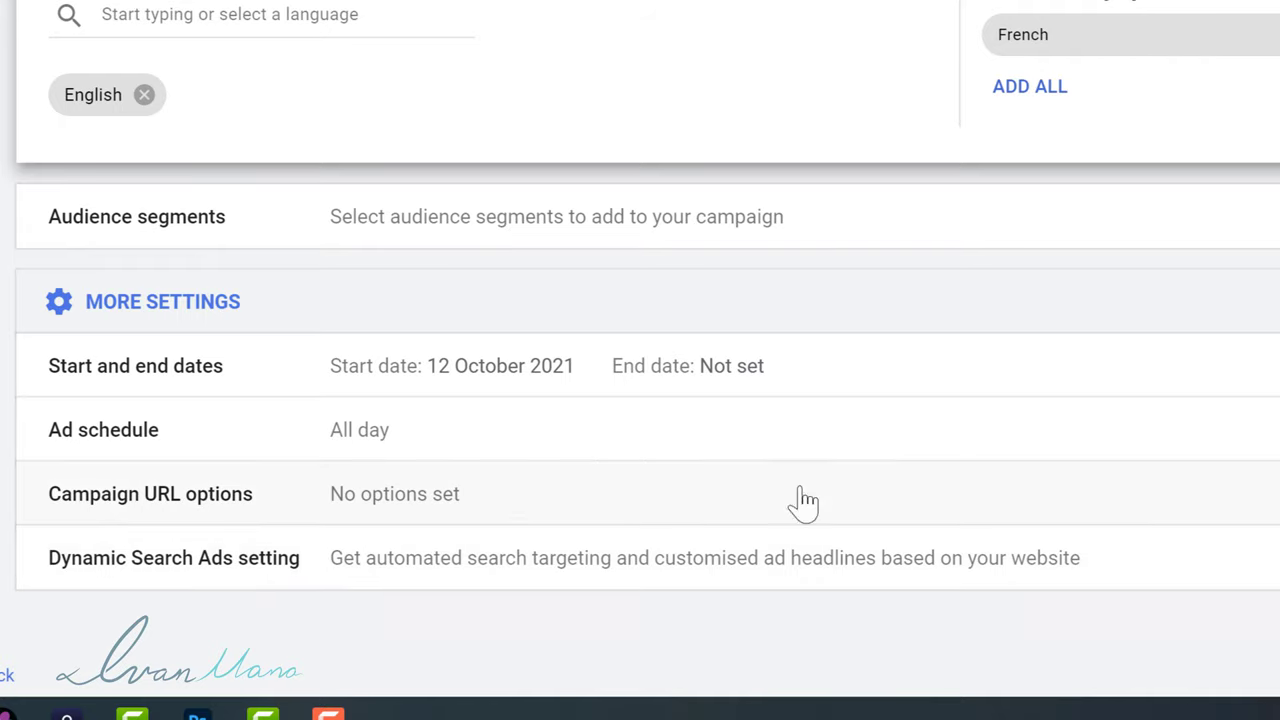
{"action": "left_click", "coordinate": [1279, 632]}
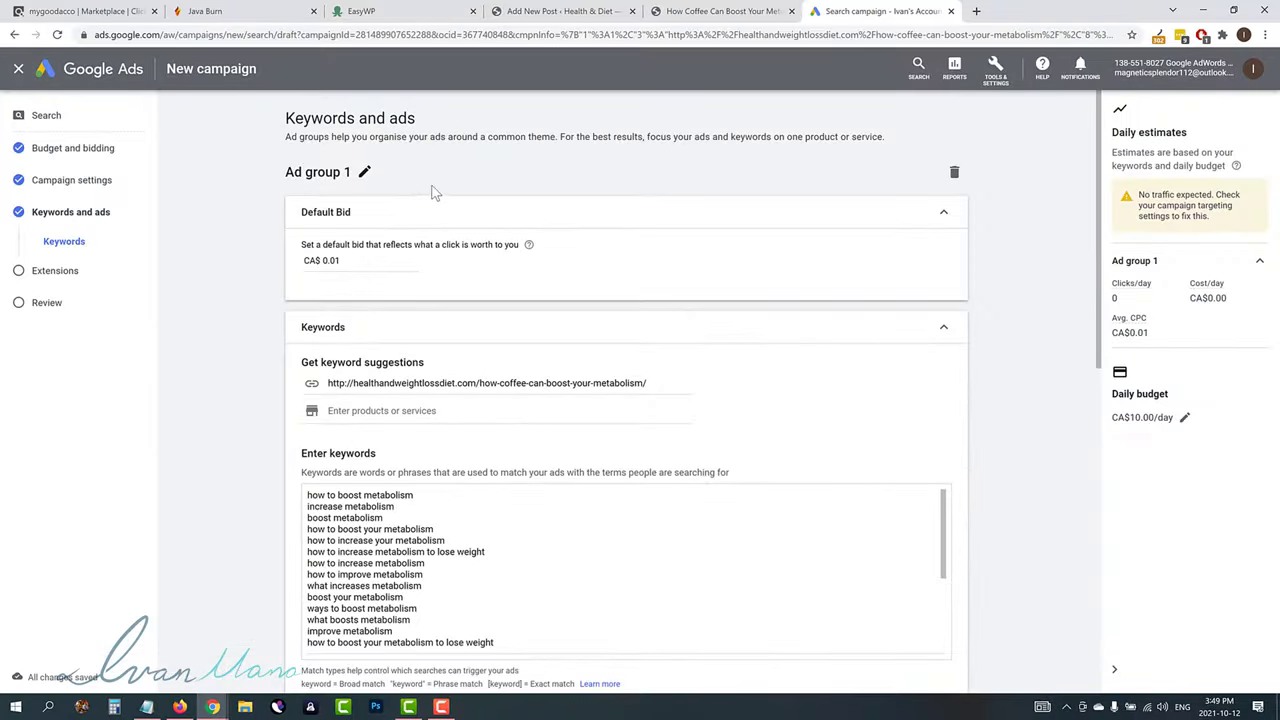
- Set Ad group 1's default bid to CA$ 0.15
{"action": "left_click_drag", "start_coordinate": [320, 246], "coordinate": [483, 245]}
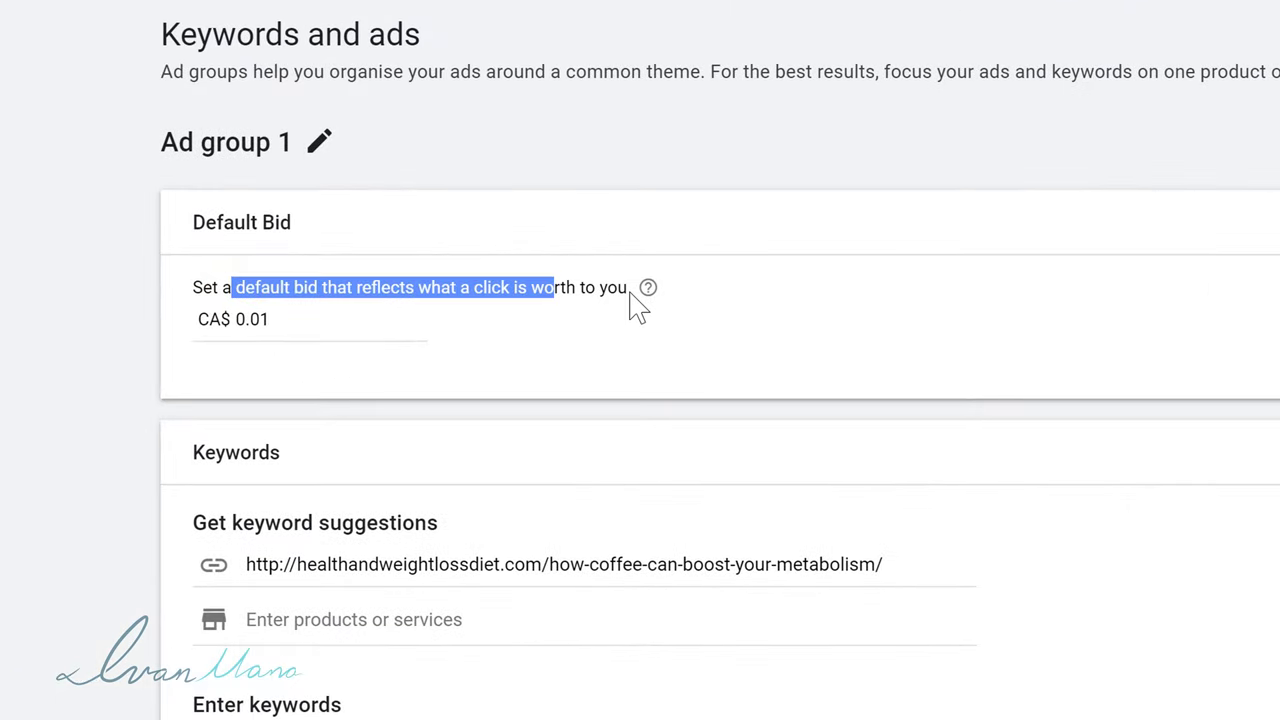
{"action": "left_click", "coordinate": [316, 321]}
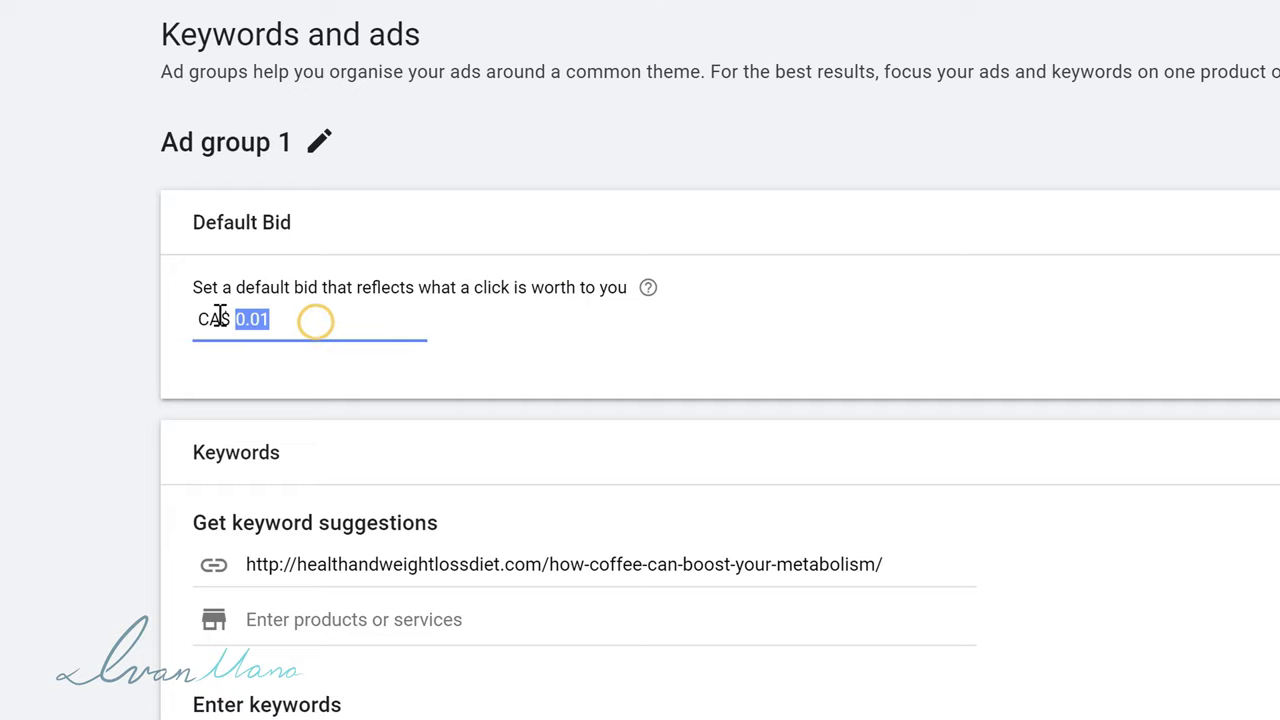
{"action": "type", "text": "0.15"}
{"action": "left_click", "coordinate": [20, 345]}
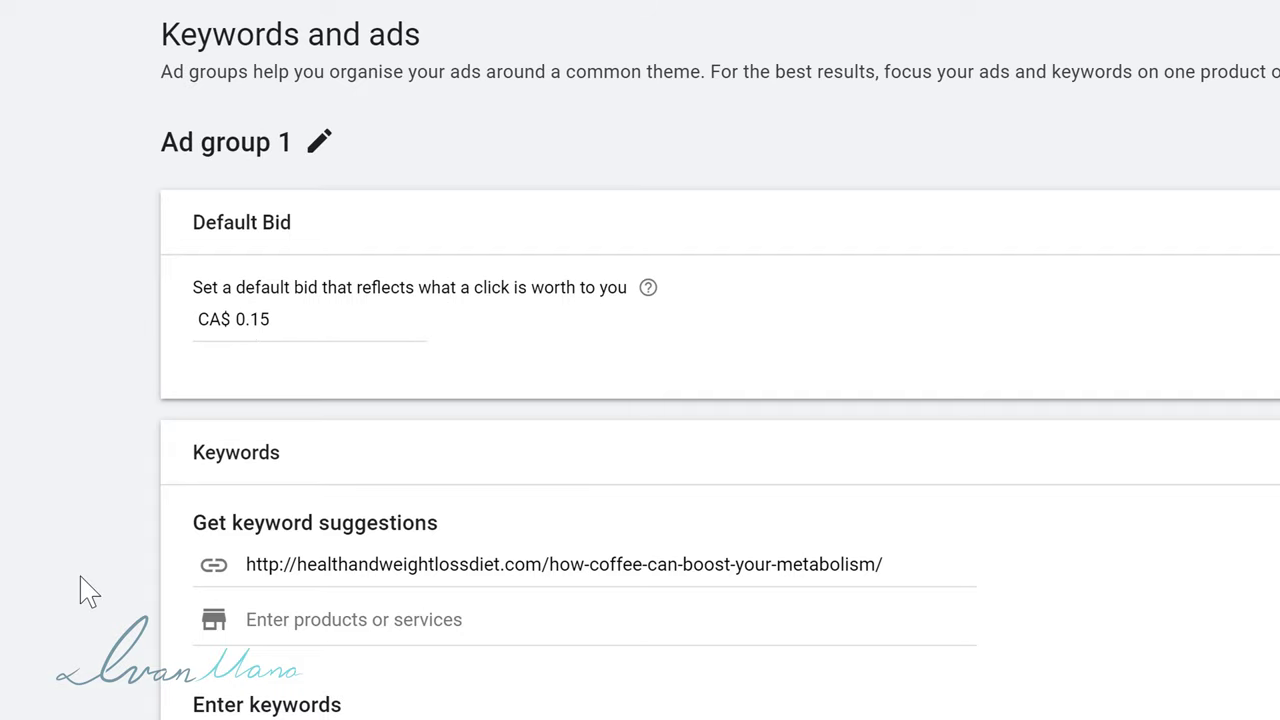
- Begin typing metabolism into the products or services field for keyword suggestions
{"action": "scroll", "coordinate": [471, 491], "scroll_direction": "down", "scroll_amount": 3}
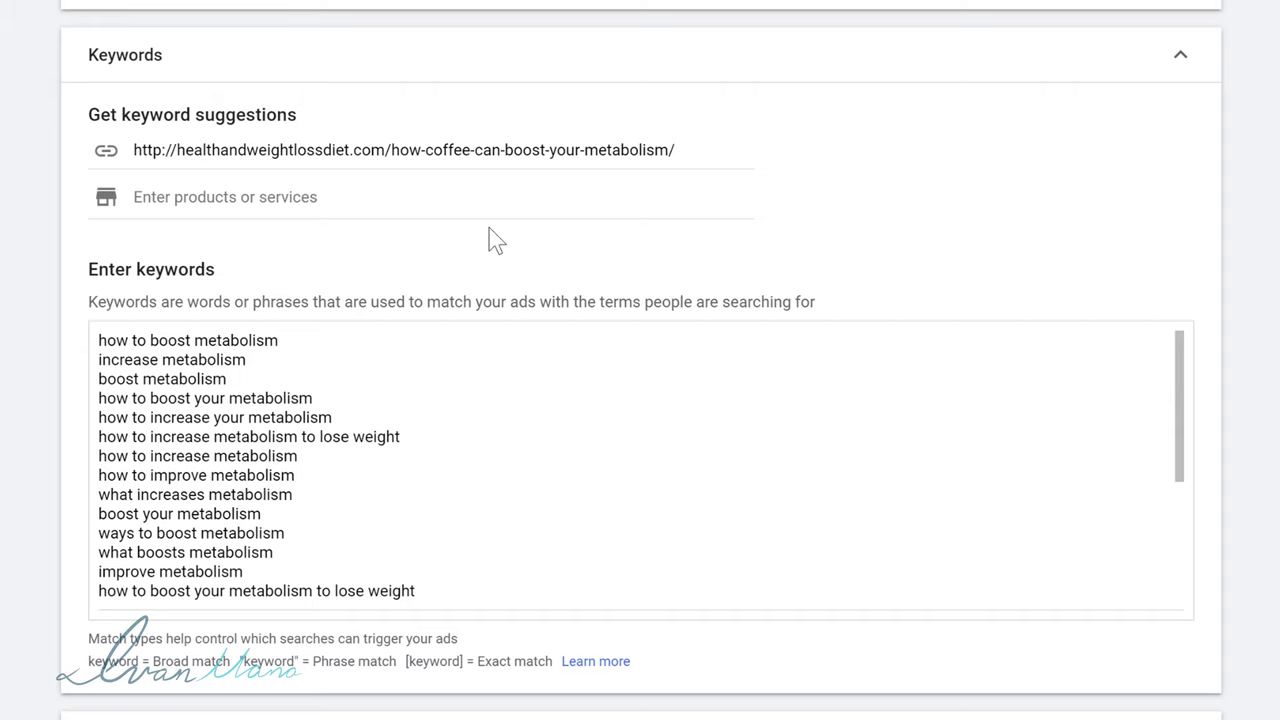
{"action": "left_click", "coordinate": [224, 191]}
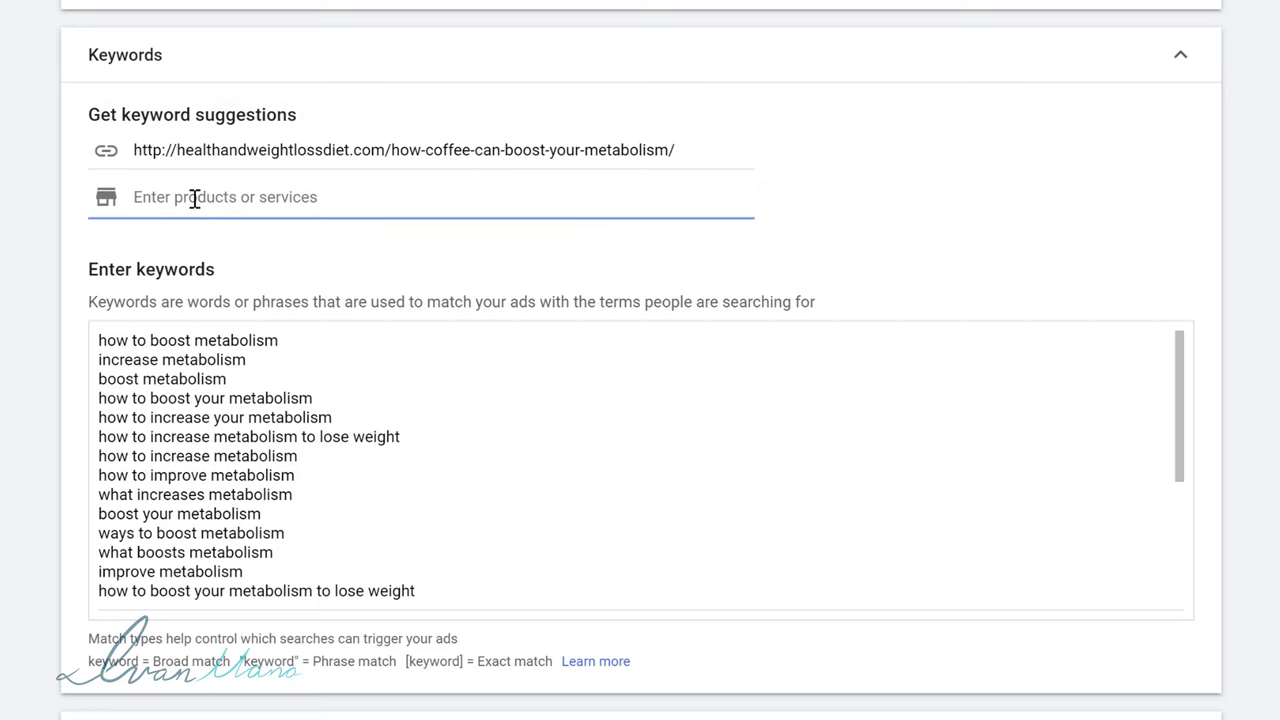
{"action": "type", "text": "me"}
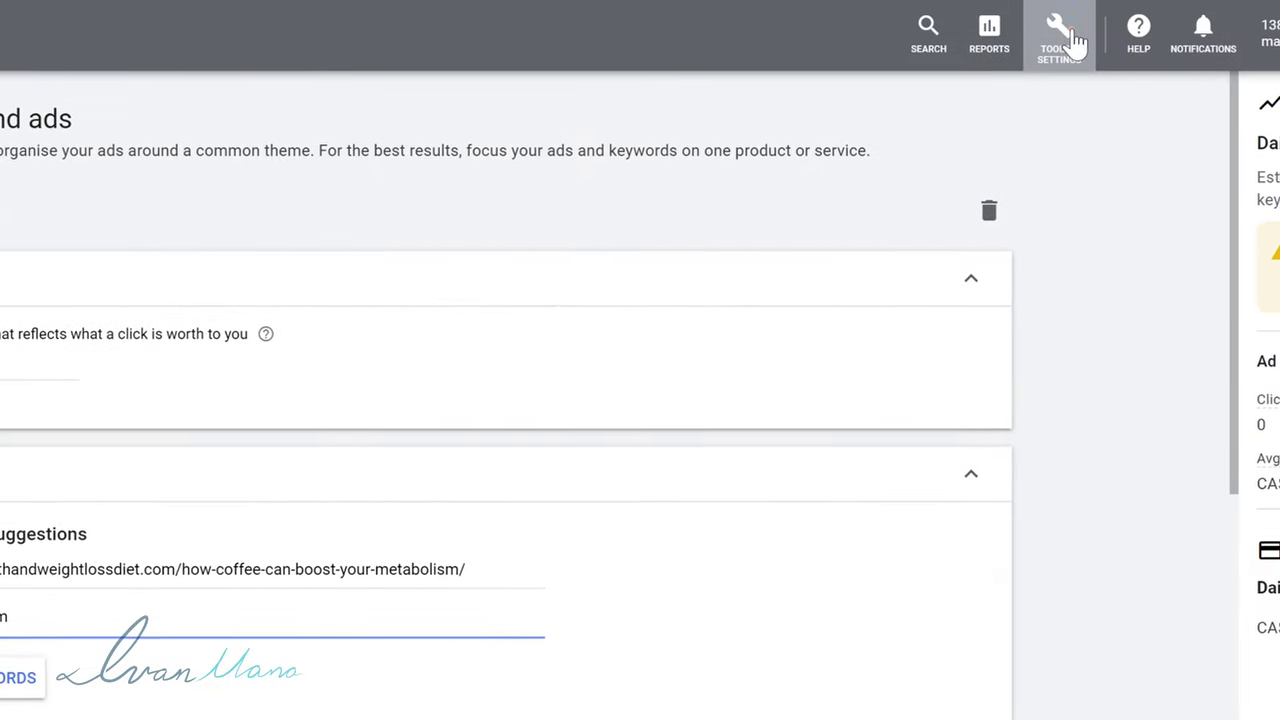
- Look over the Tools & Settings menu, then close it without choosing a tool
{"action": "left_click", "coordinate": [1278, 0]}
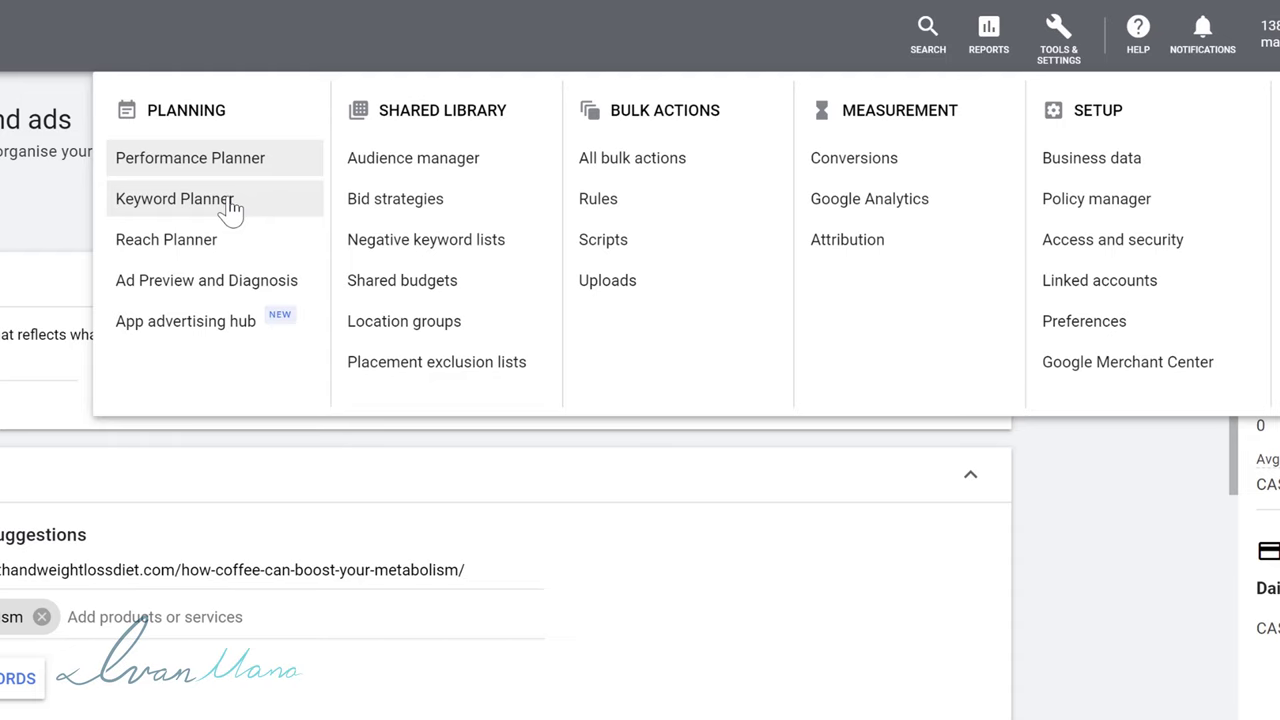
{"action": "left_click", "coordinate": [190, 157]}
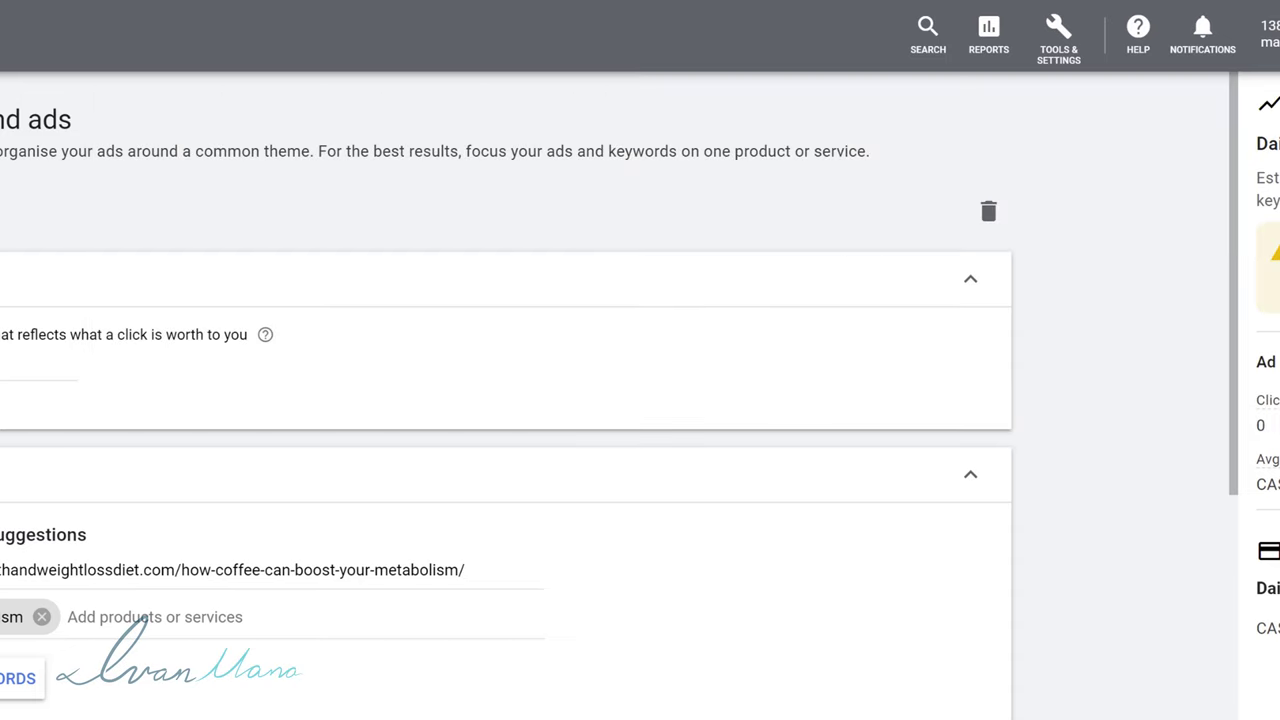
{"action": "scroll", "coordinate": [620, 400], "scroll_direction": "down", "scroll_amount": 4}
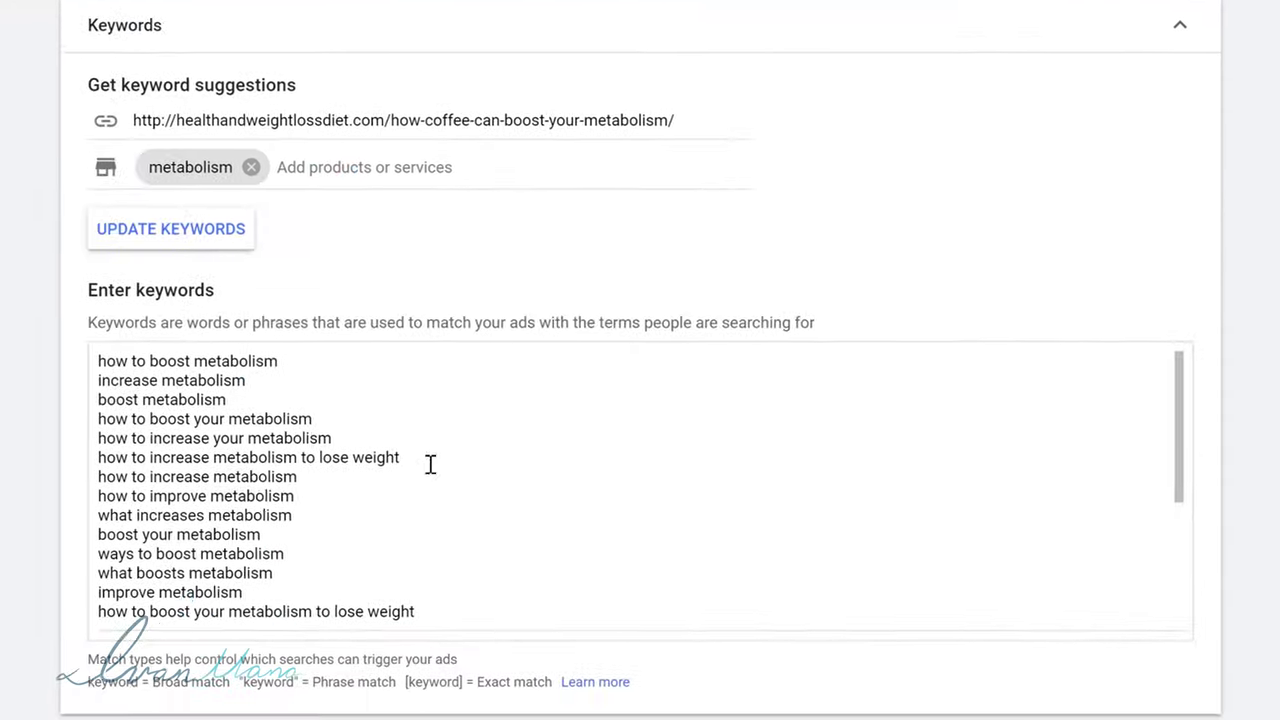
{"action": "scroll", "coordinate": [474, 486], "scroll_direction": "down", "scroll_amount": 4}
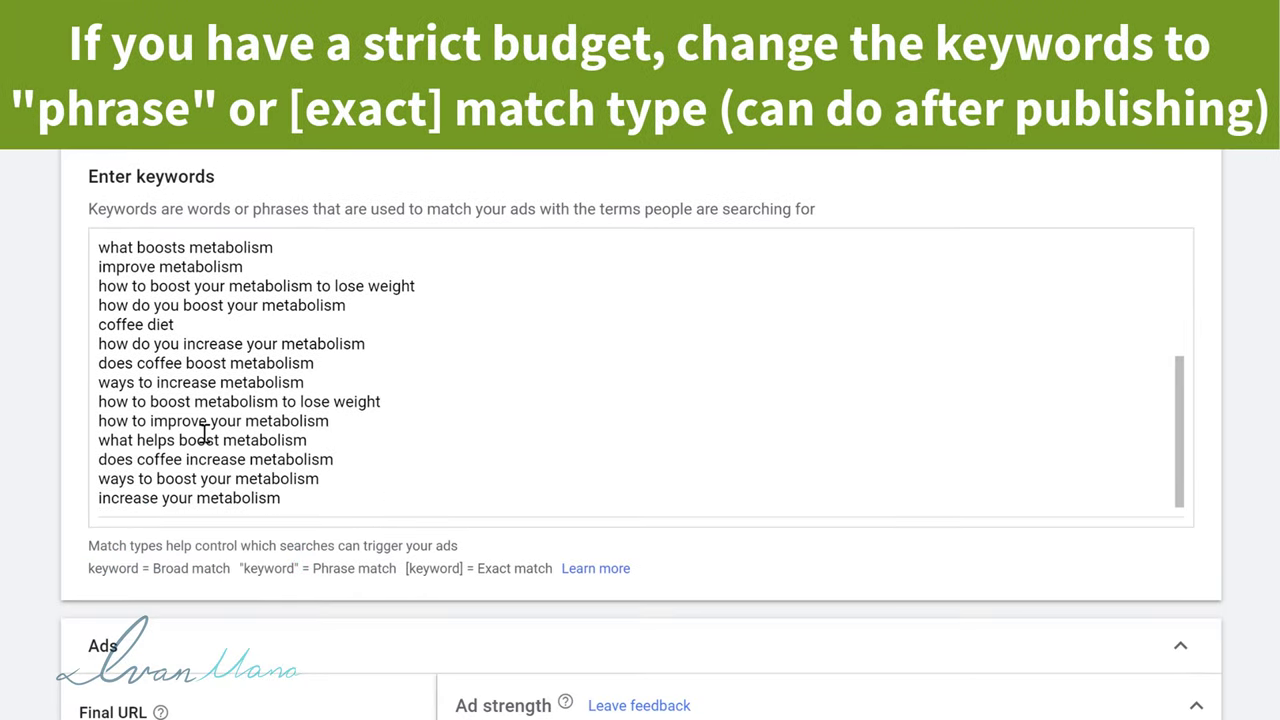
{"action": "scroll", "coordinate": [204, 432], "scroll_direction": "up", "scroll_amount": 5}
{"action": "left_click_drag", "start_coordinate": [132, 324], "coordinate": [285, 324]}
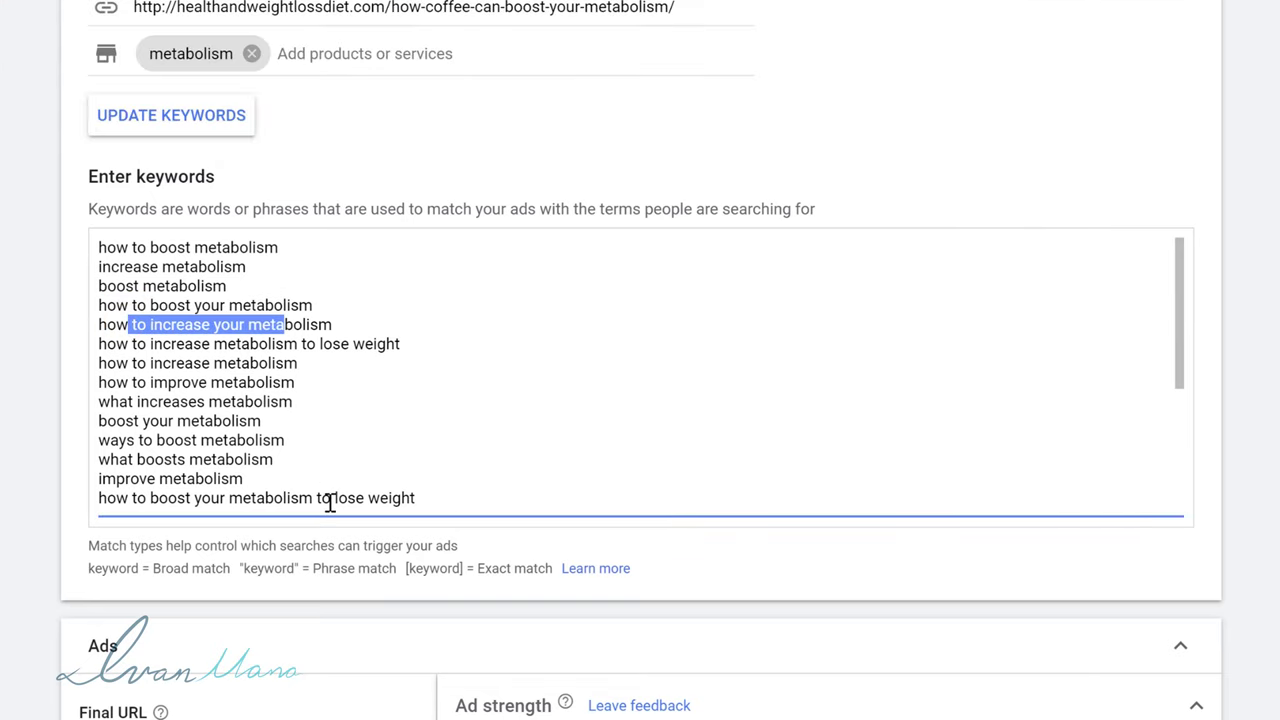
{"action": "scroll", "coordinate": [357, 10], "scroll_direction": "up", "scroll_amount": 2}
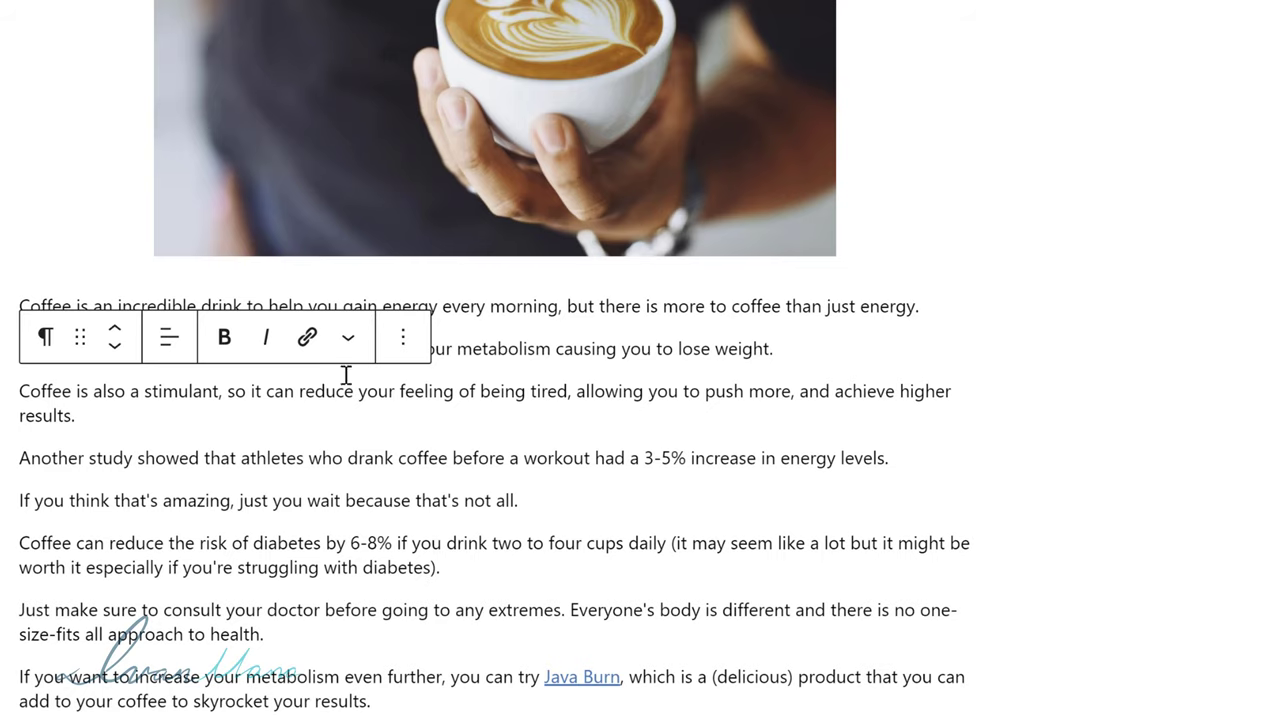
{"action": "scroll", "coordinate": [434, 508], "scroll_direction": "up", "scroll_amount": 4}
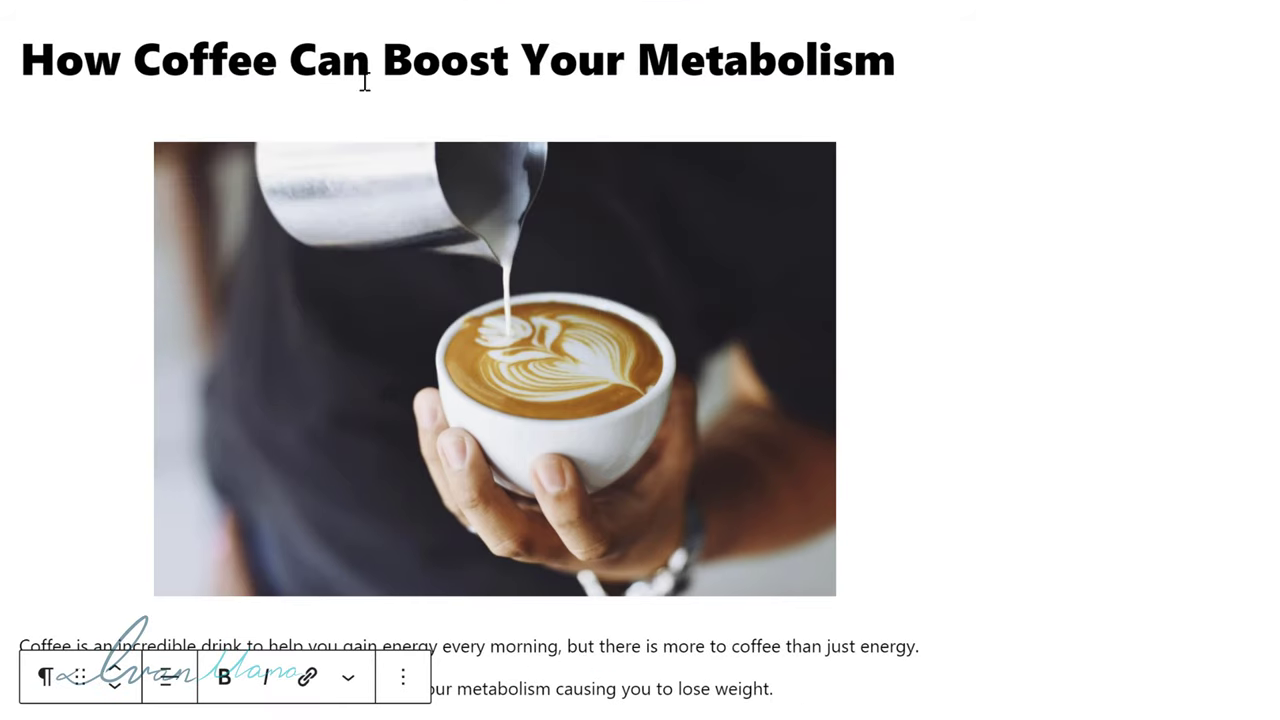
{"action": "left_click_drag", "start_coordinate": [143, 62], "coordinate": [820, 60]}
{"action": "scroll", "coordinate": [263, 371], "scroll_direction": "down", "scroll_amount": 5}
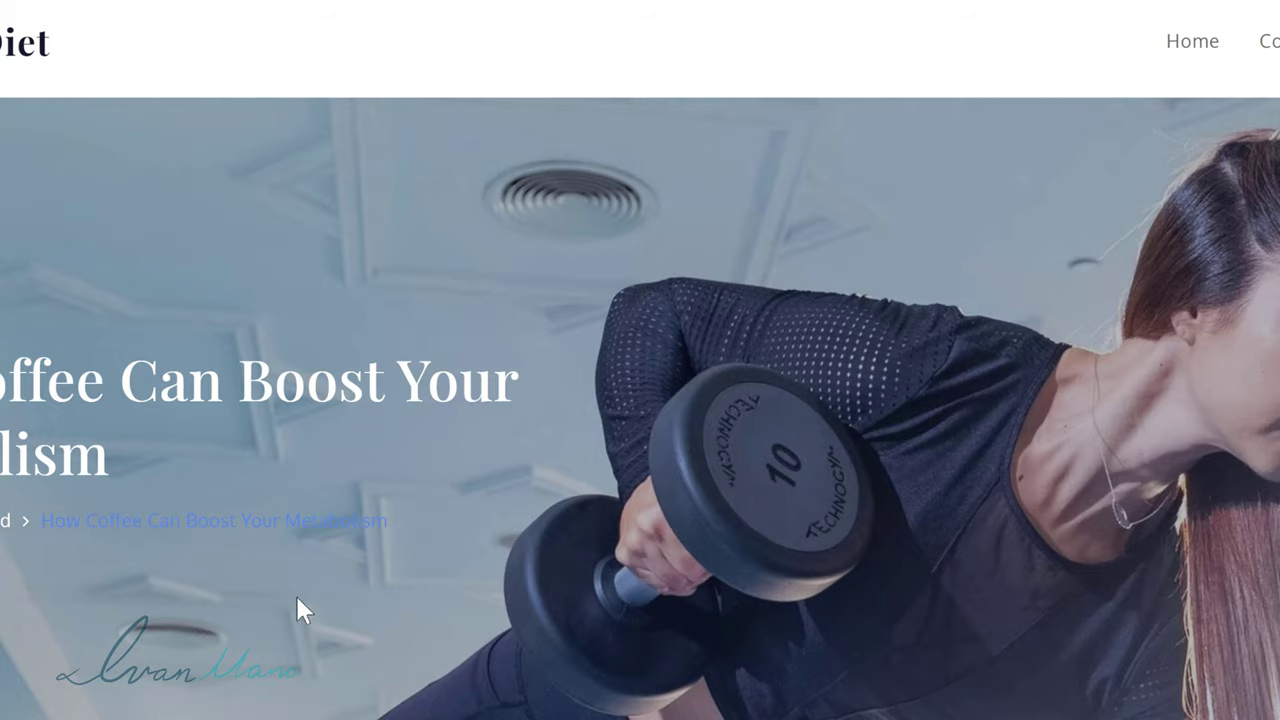
{"action": "scroll", "coordinate": [289, 680], "scroll_direction": "down", "scroll_amount": 10}
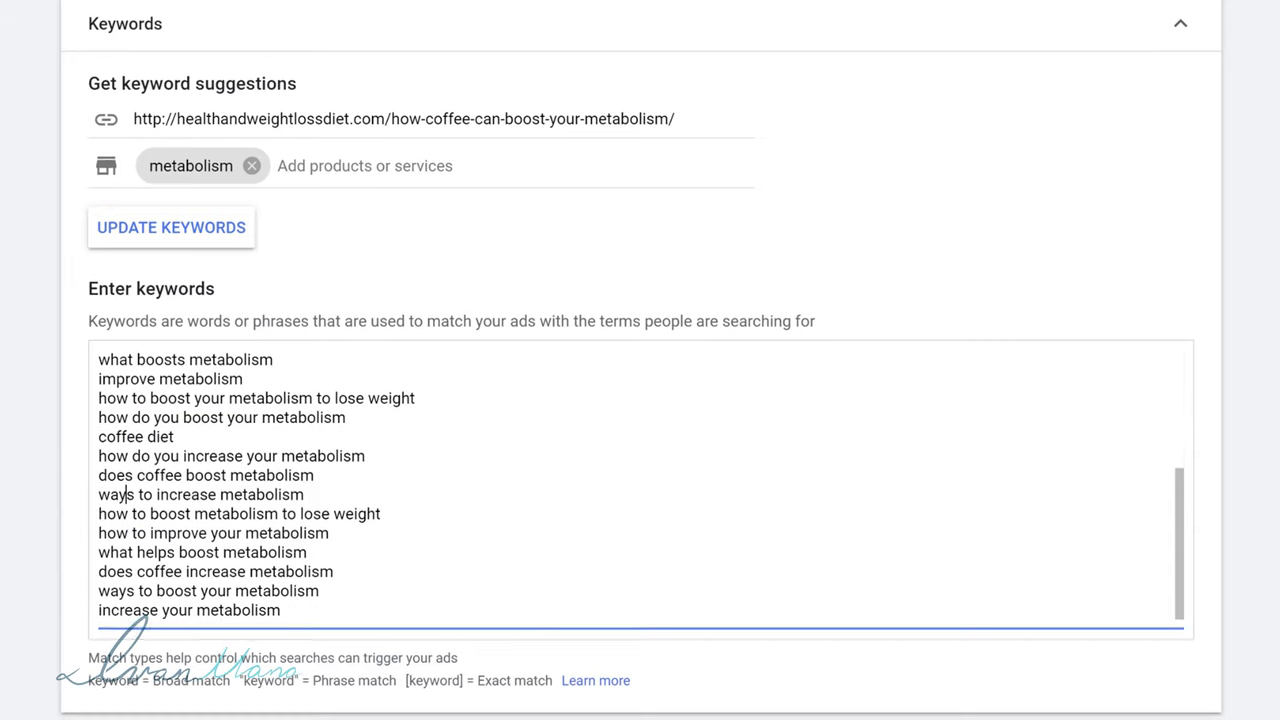
{"action": "scroll", "coordinate": [126, 491], "scroll_direction": "down", "scroll_amount": 11}
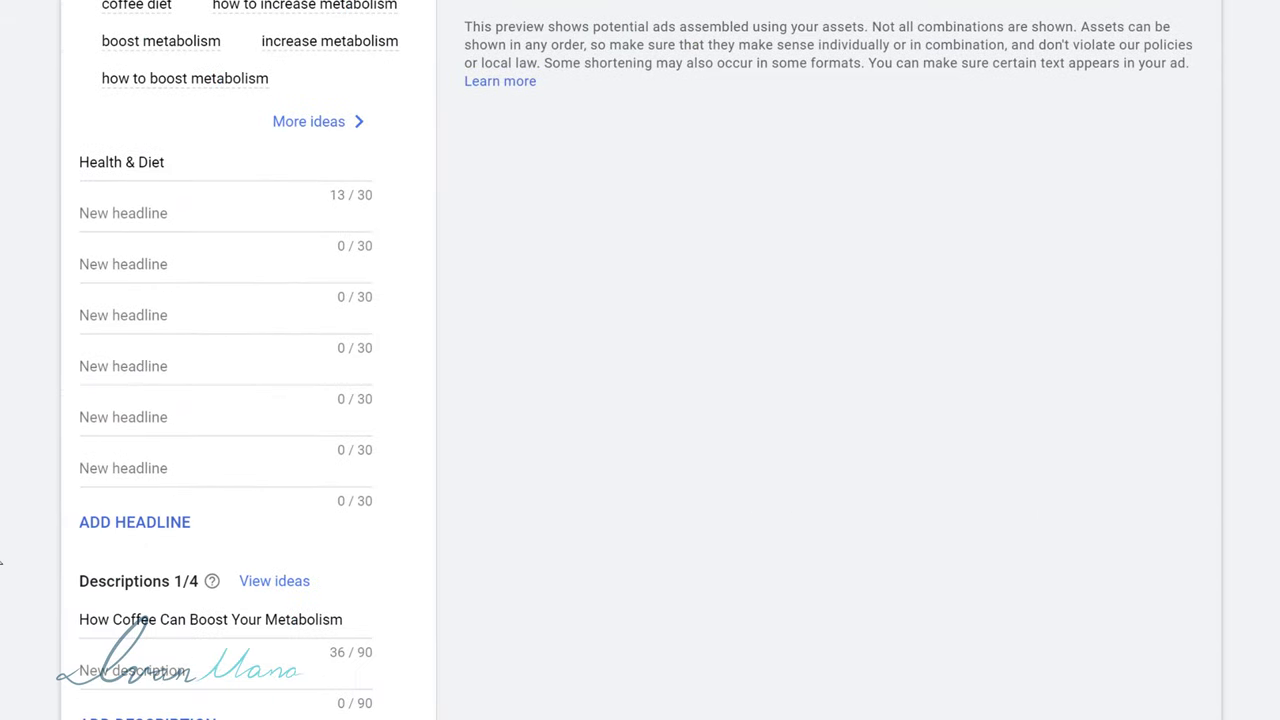
{"action": "scroll", "coordinate": [6, 562], "scroll_direction": "up", "scroll_amount": 4}
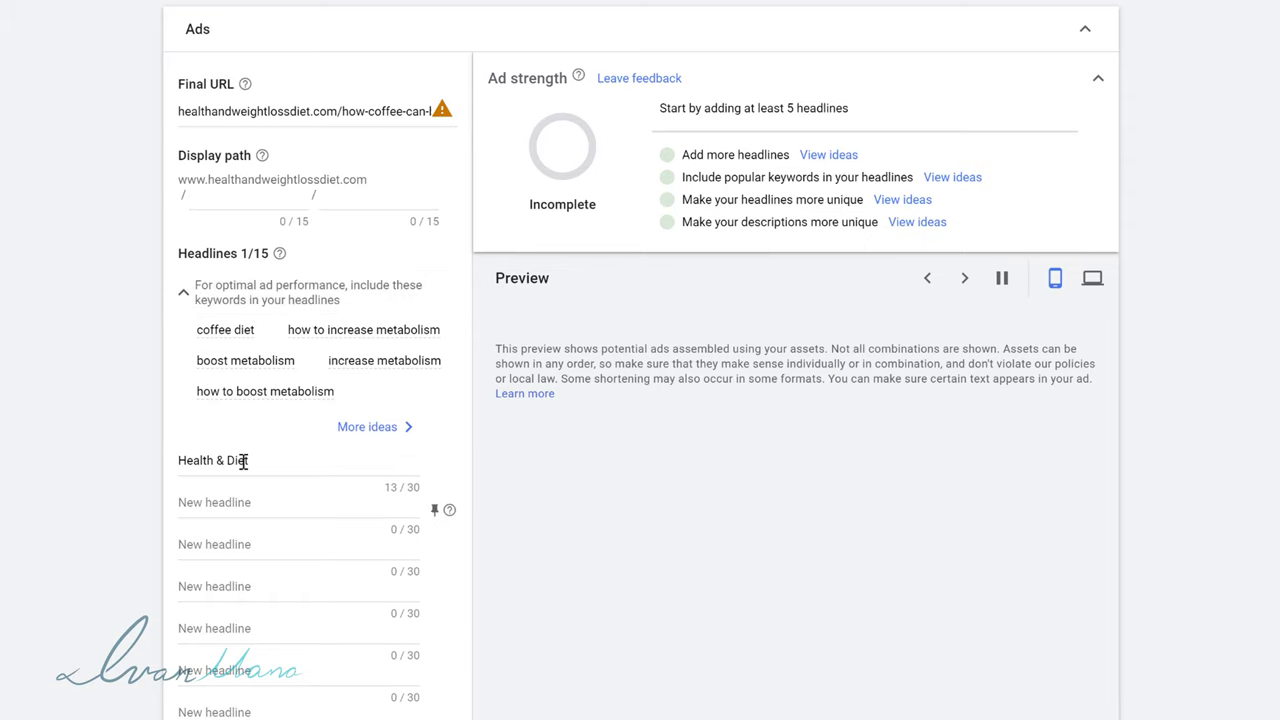
{"action": "scroll", "coordinate": [245, 400], "scroll_direction": "down", "scroll_amount": 3}
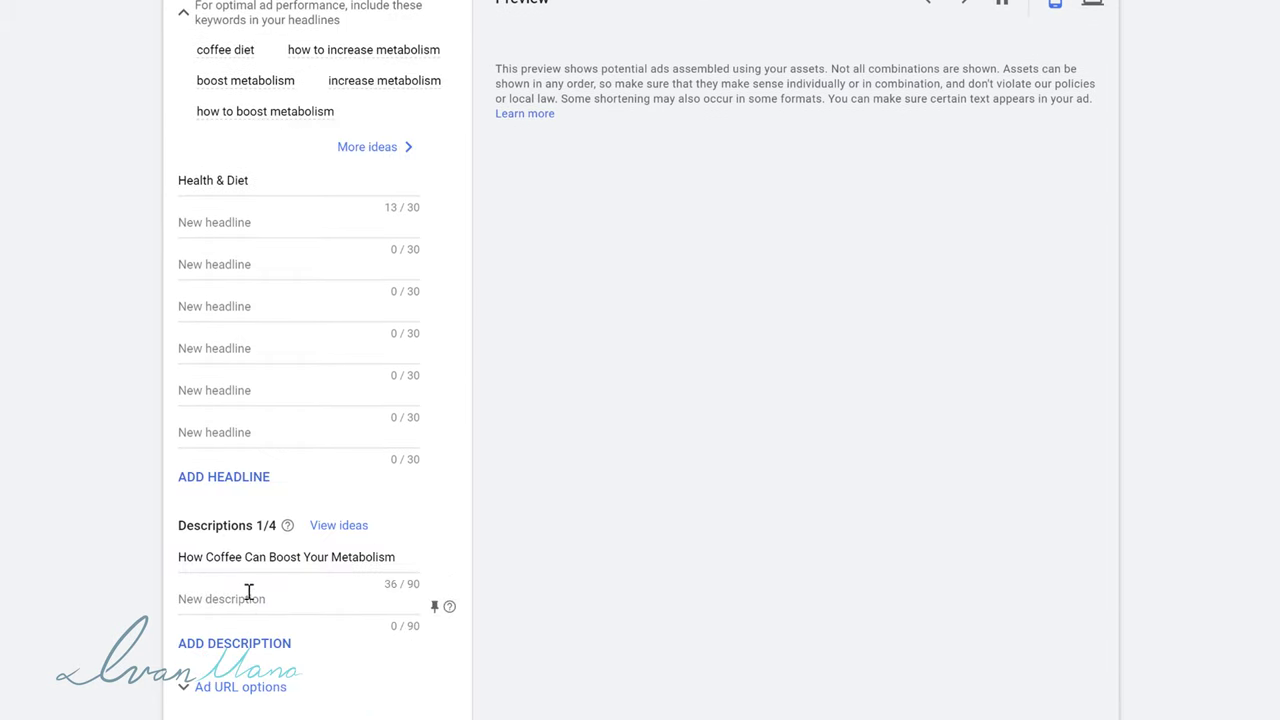
{"action": "scroll", "coordinate": [287, 527], "scroll_direction": "up", "scroll_amount": 2}
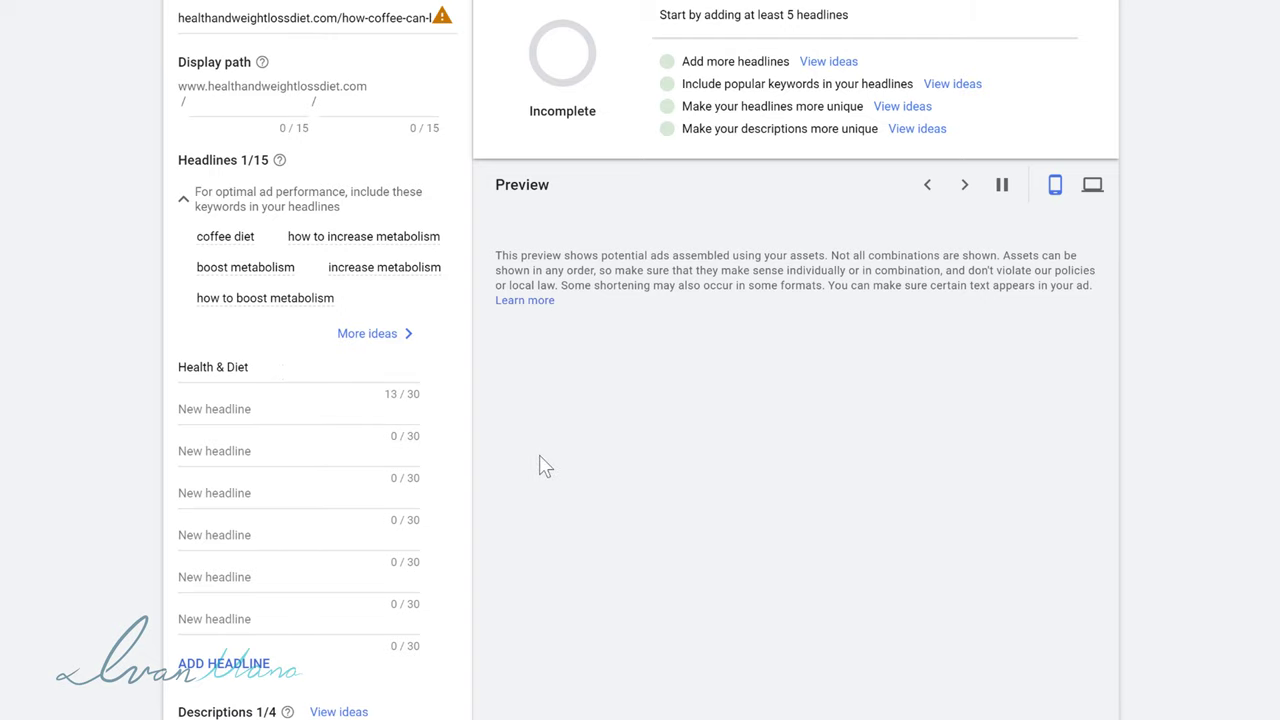
{"action": "scroll", "coordinate": [539, 465], "scroll_direction": "down", "scroll_amount": 1}
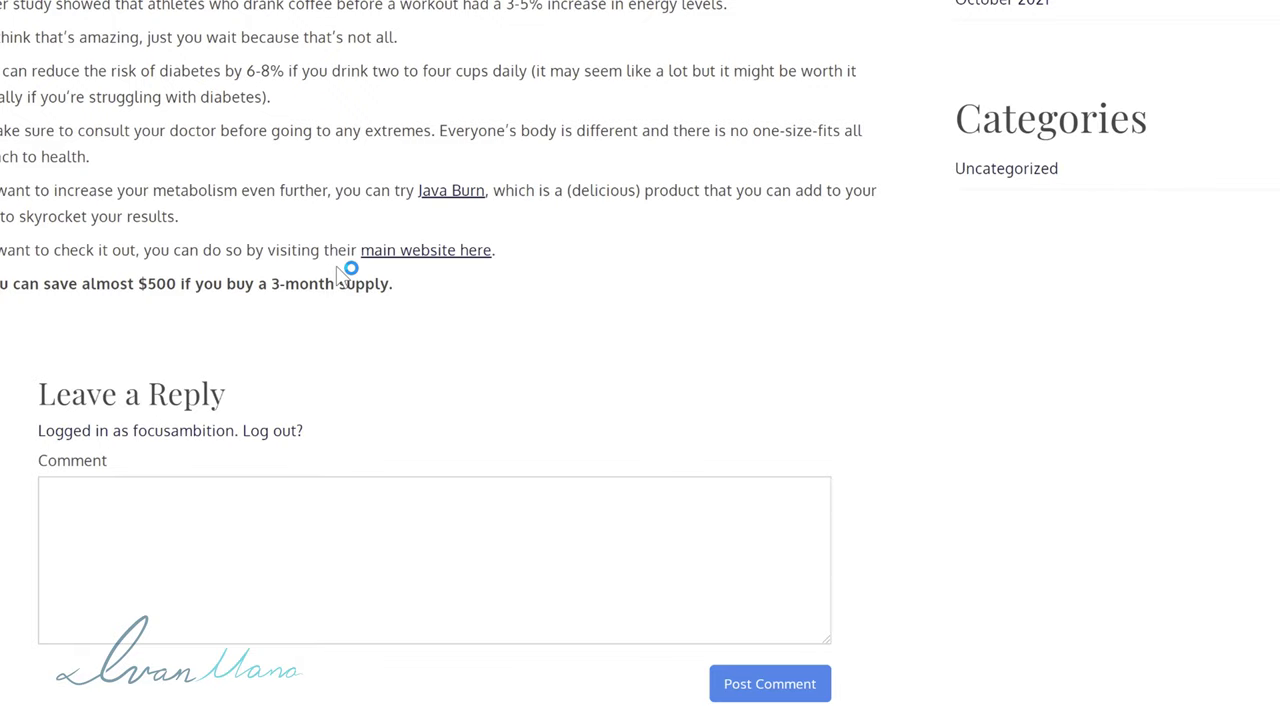
{"action": "scroll", "coordinate": [345, 272], "scroll_direction": "up", "scroll_amount": 10}
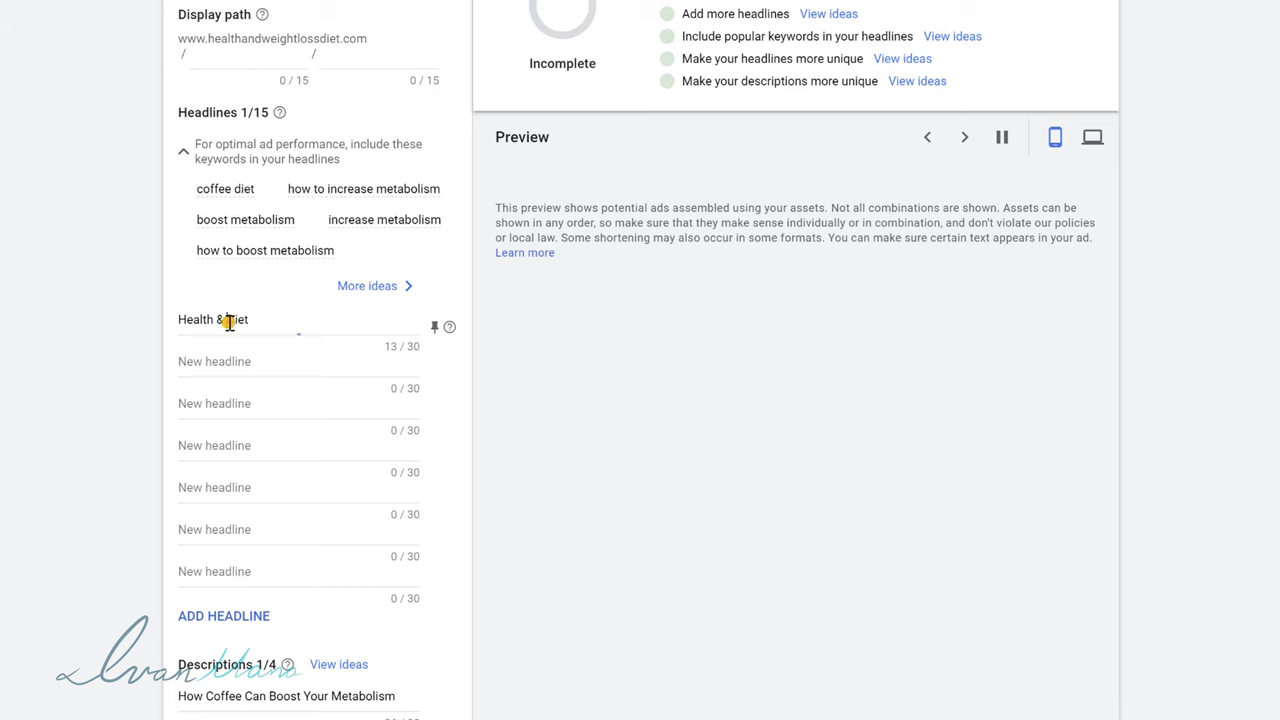
- Replace the first headline with 'Learn How to Boost Metabolism' and add 'Did You Know This About Coffee'
{"action": "triple_click", "coordinate": [229, 322]}
{"action": "type", "text": "Learn How to"}
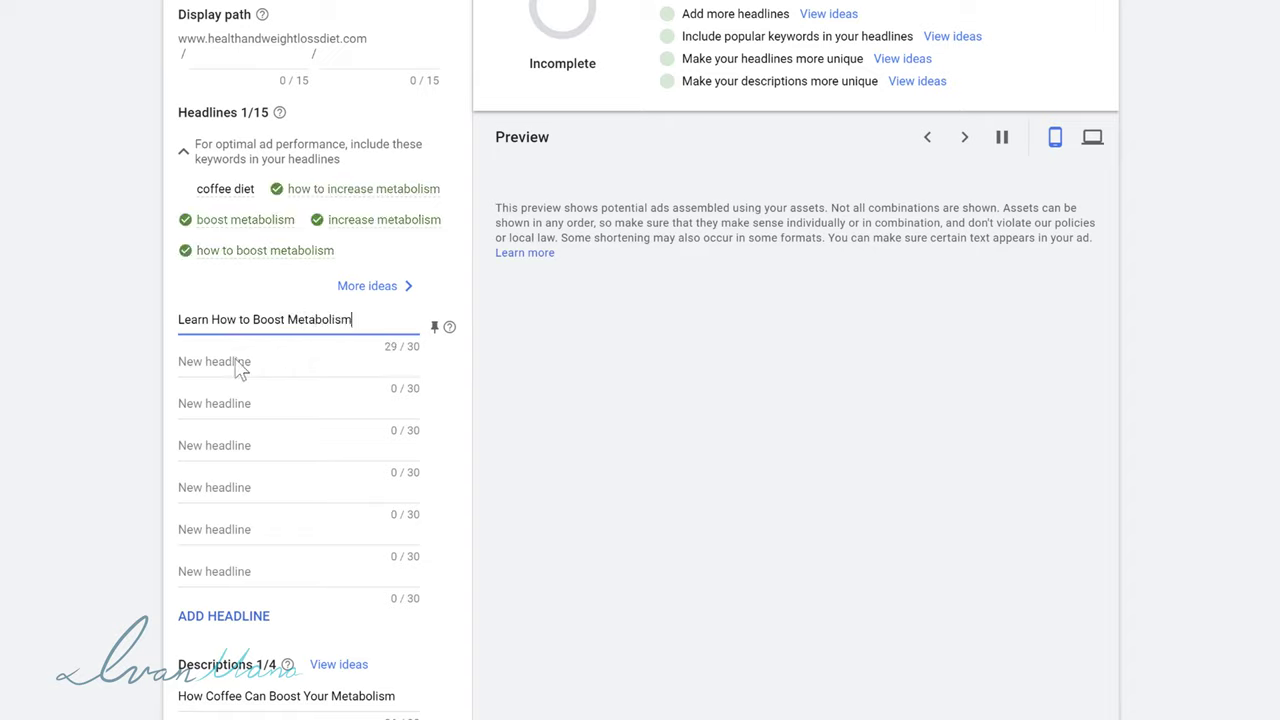
{"action": "left_click", "coordinate": [224, 368]}
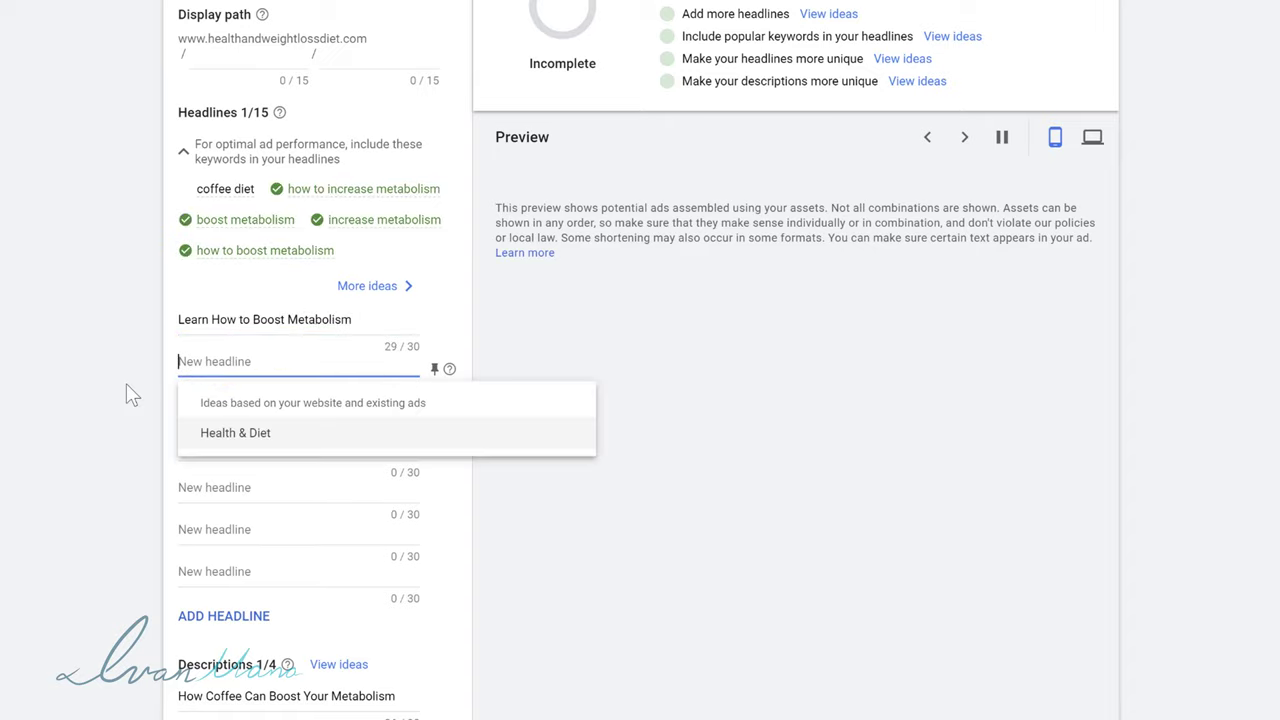
{"action": "type", "text": "id Y"}
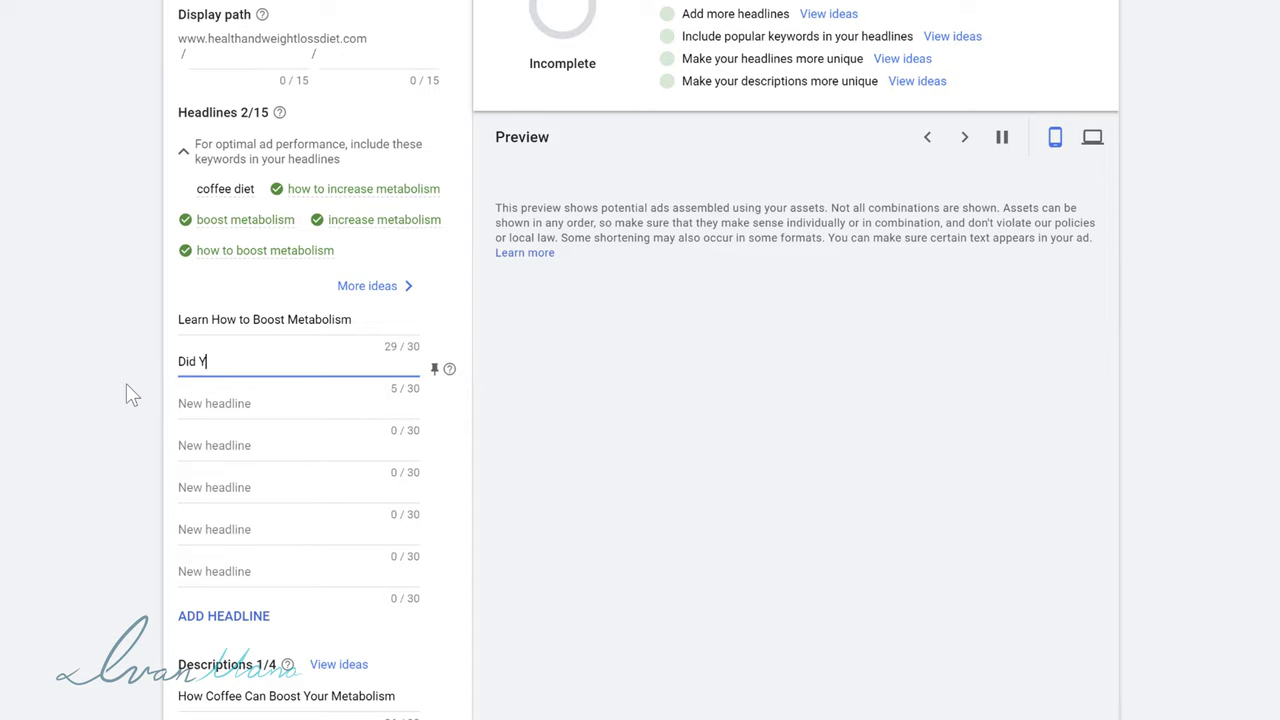
{"action": "type", "text": "ou Know This About"}
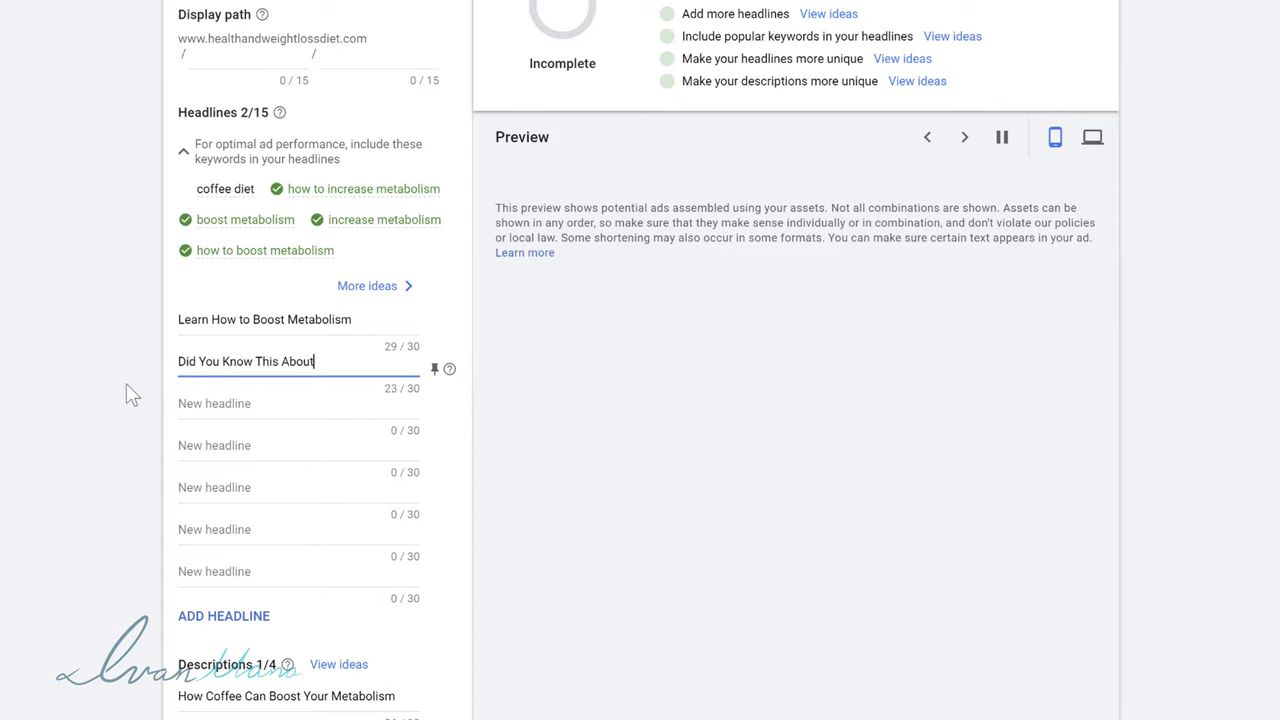
{"action": "type", "text": " Coffee?"}
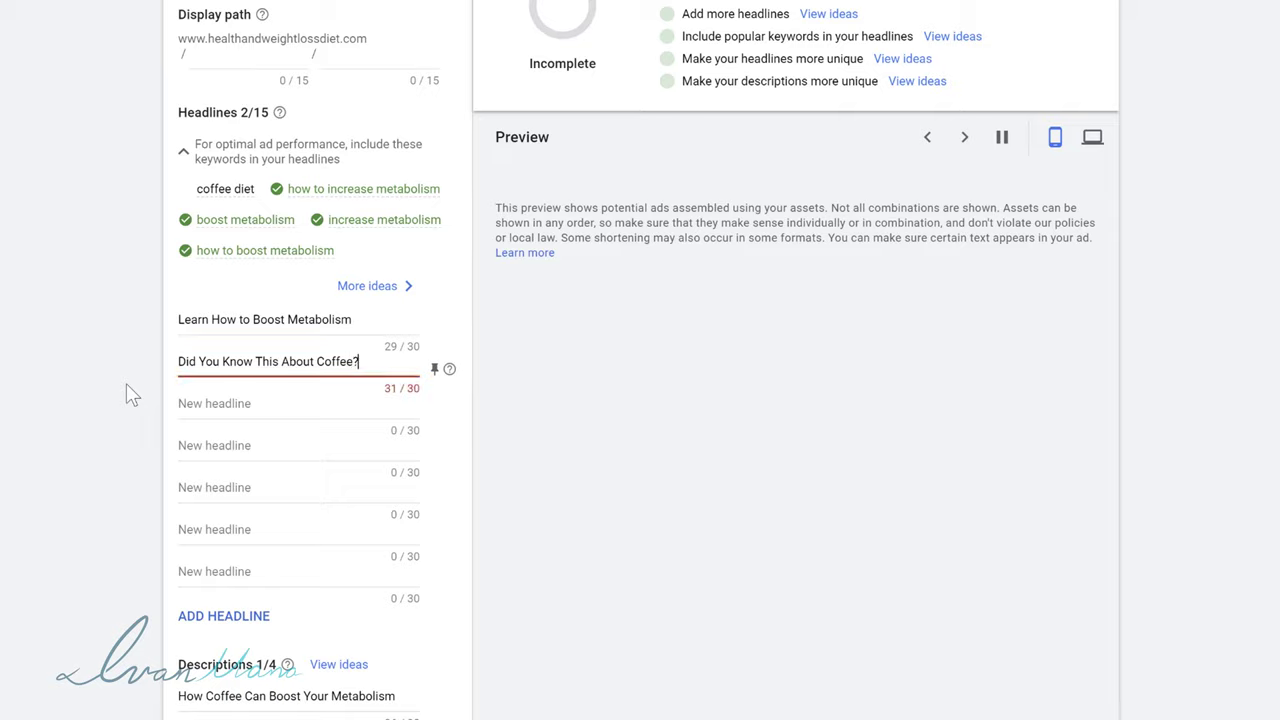
{"action": "key", "text": "BackSpace"}
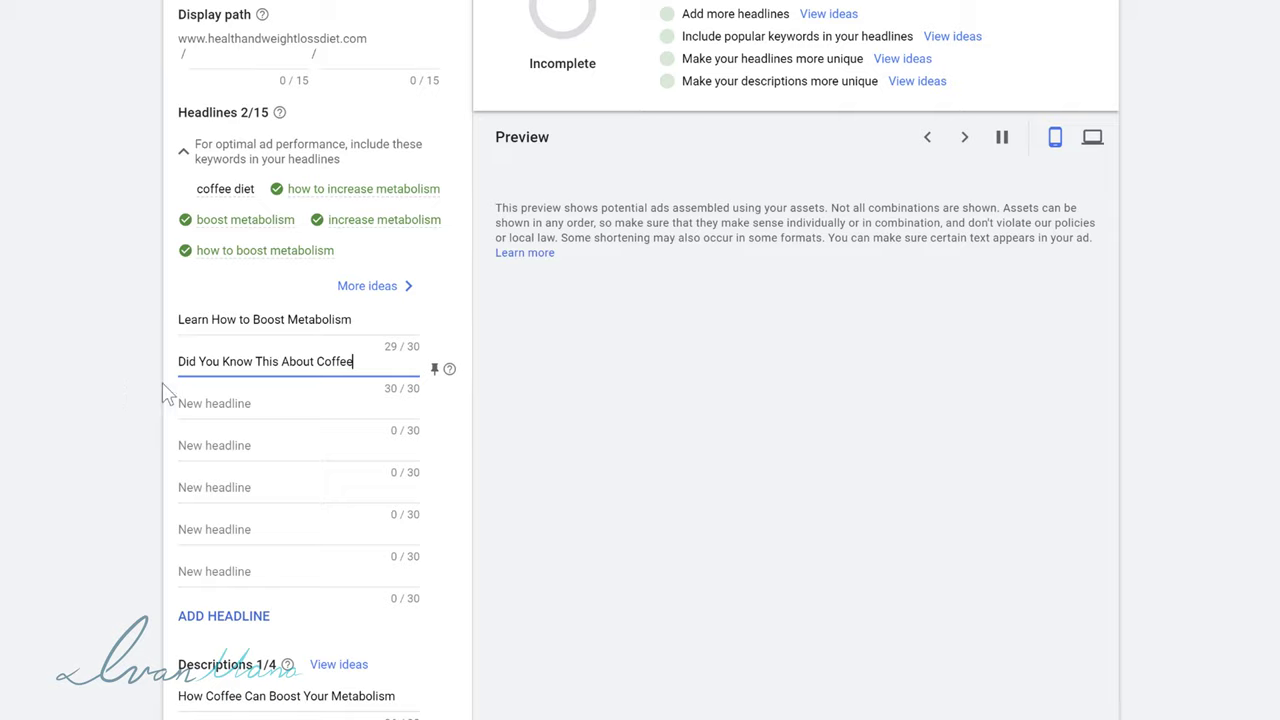
- Add the third headline 'Read This to Learn More' and the fourth headline 'Learn More Now'
{"action": "left_click", "coordinate": [266, 404]}
{"action": "left_click", "coordinate": [214, 407]}
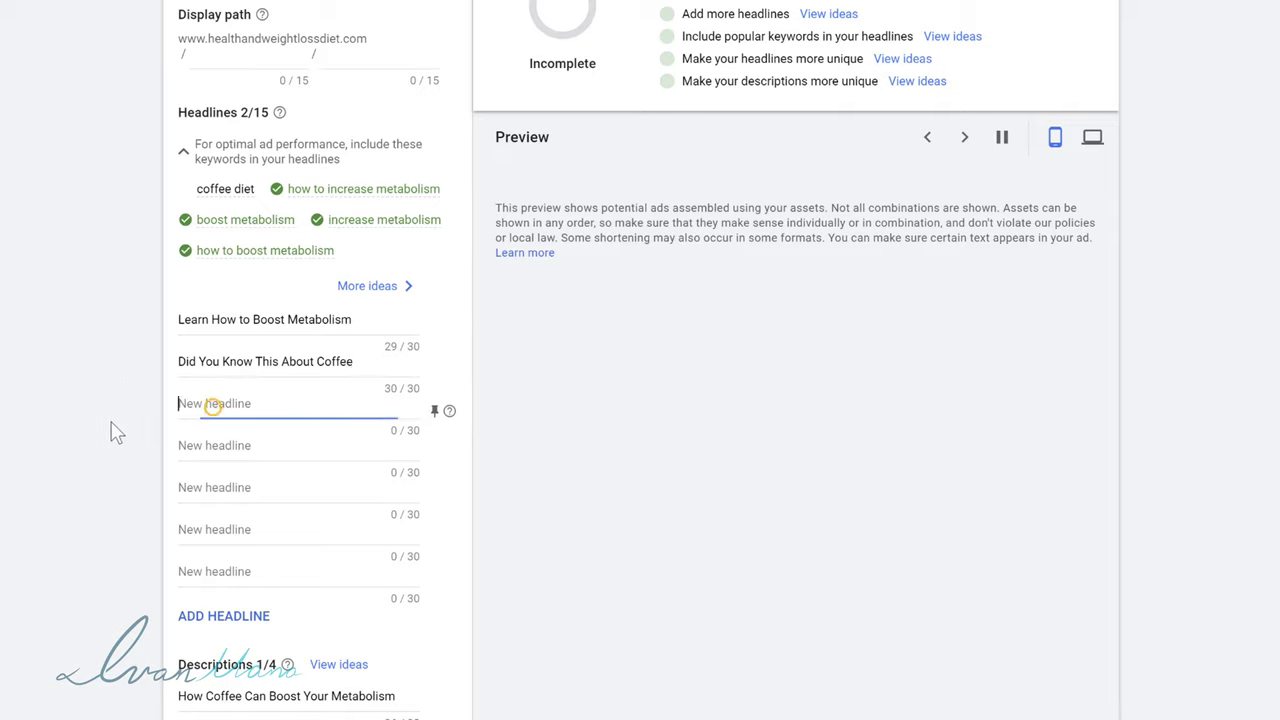
{"action": "type", "text": "Read This to Learn More"}
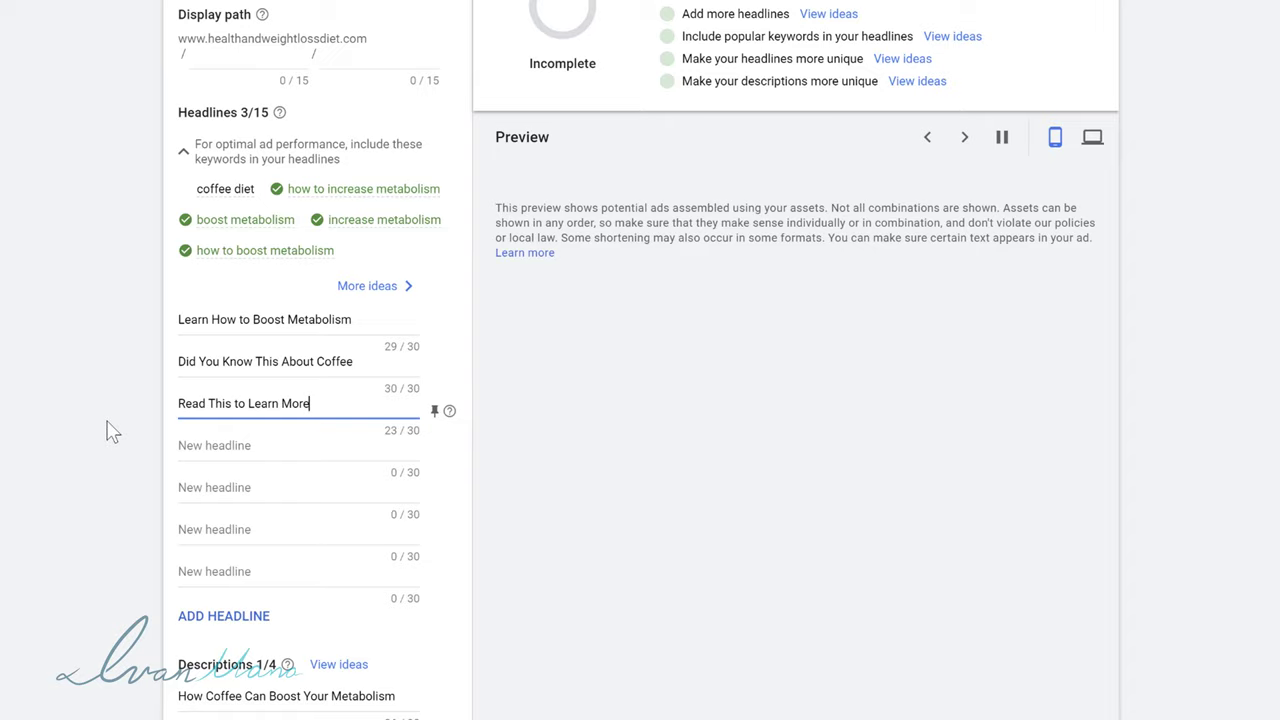
{"action": "key", "text": "Tab"}
{"action": "type", "text": "L"}
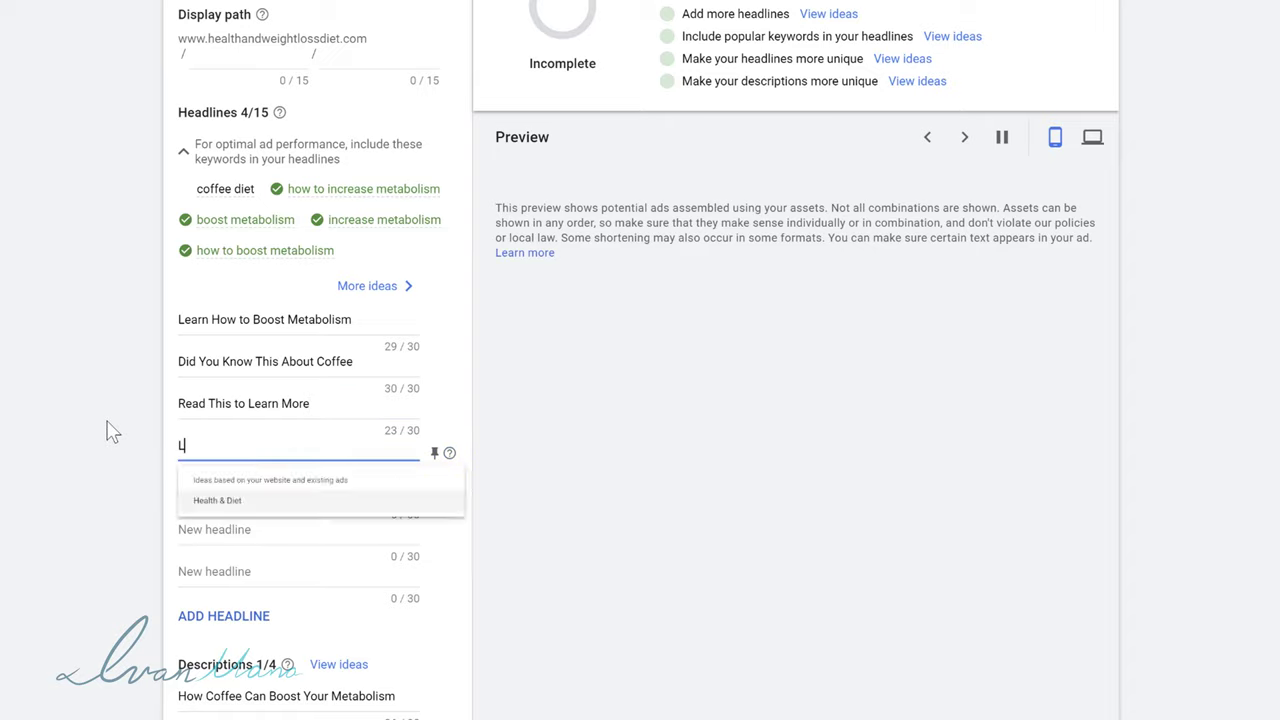
{"action": "type", "text": "earn More Now"}
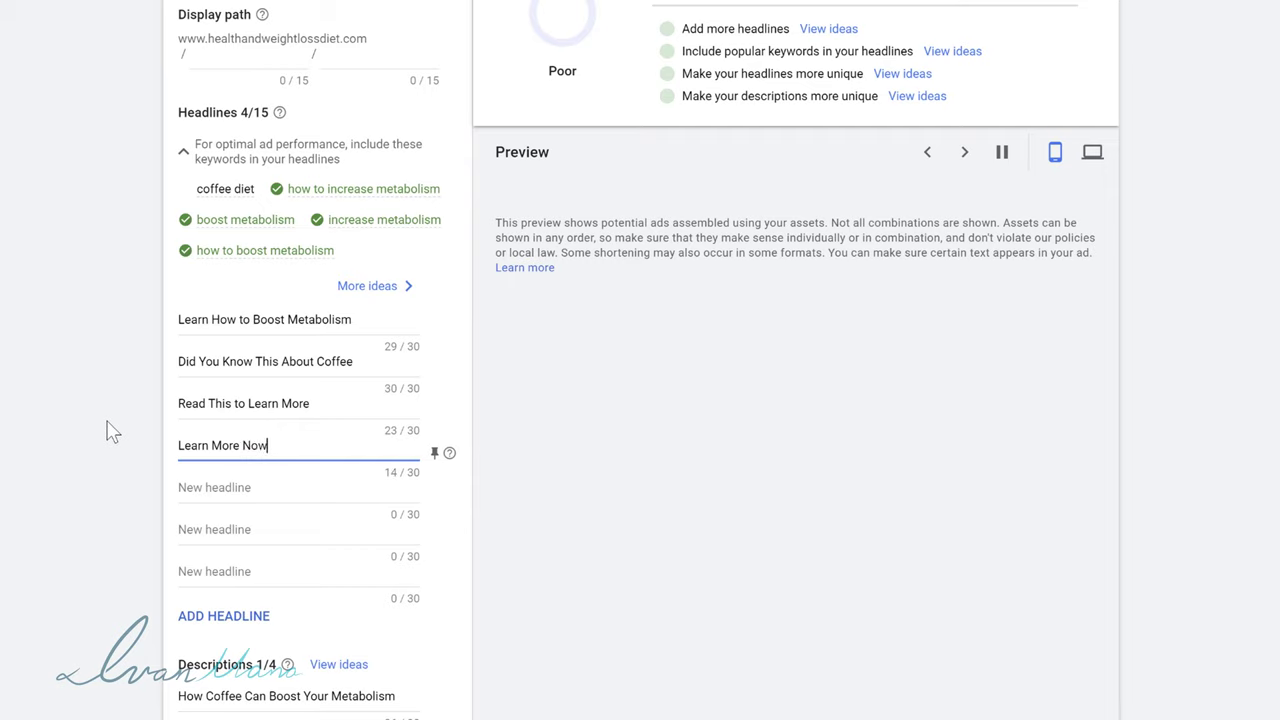
{"action": "left_click", "coordinate": [106, 432]}
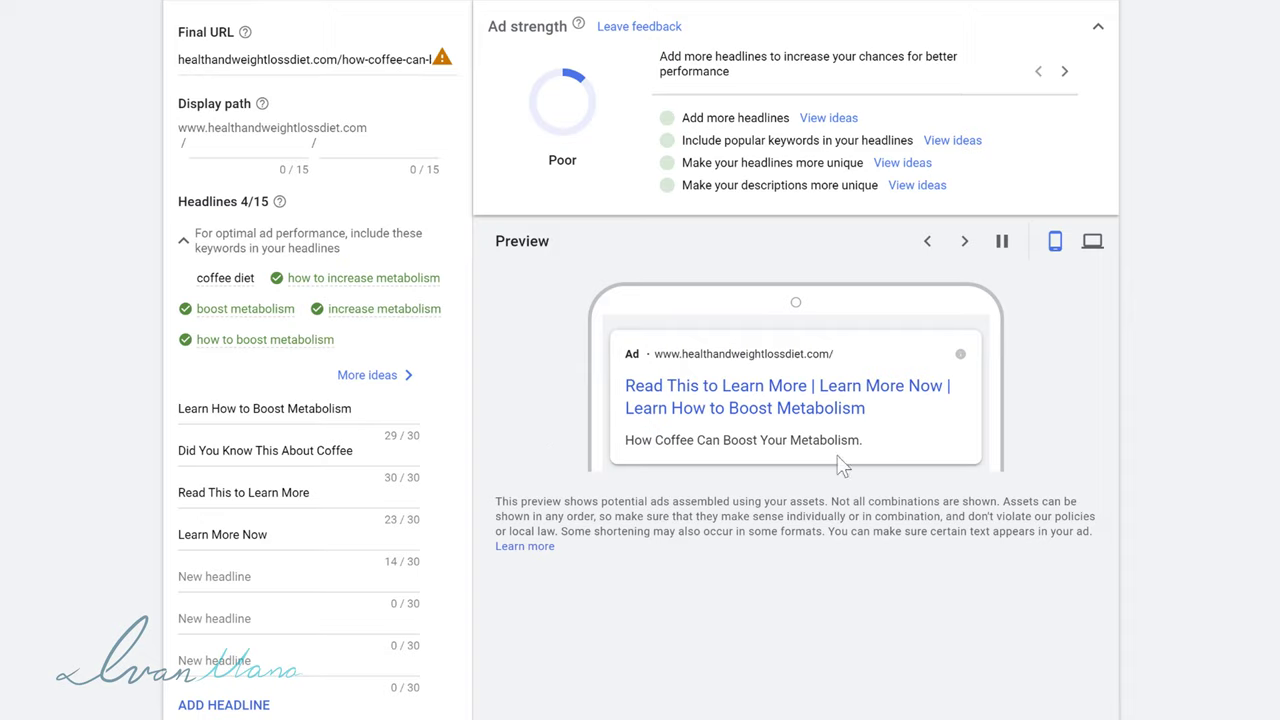
- Pin the first two headlines, including 'Did You Know This About Coffee', to position 1
{"action": "left_click", "coordinate": [1096, 250]}
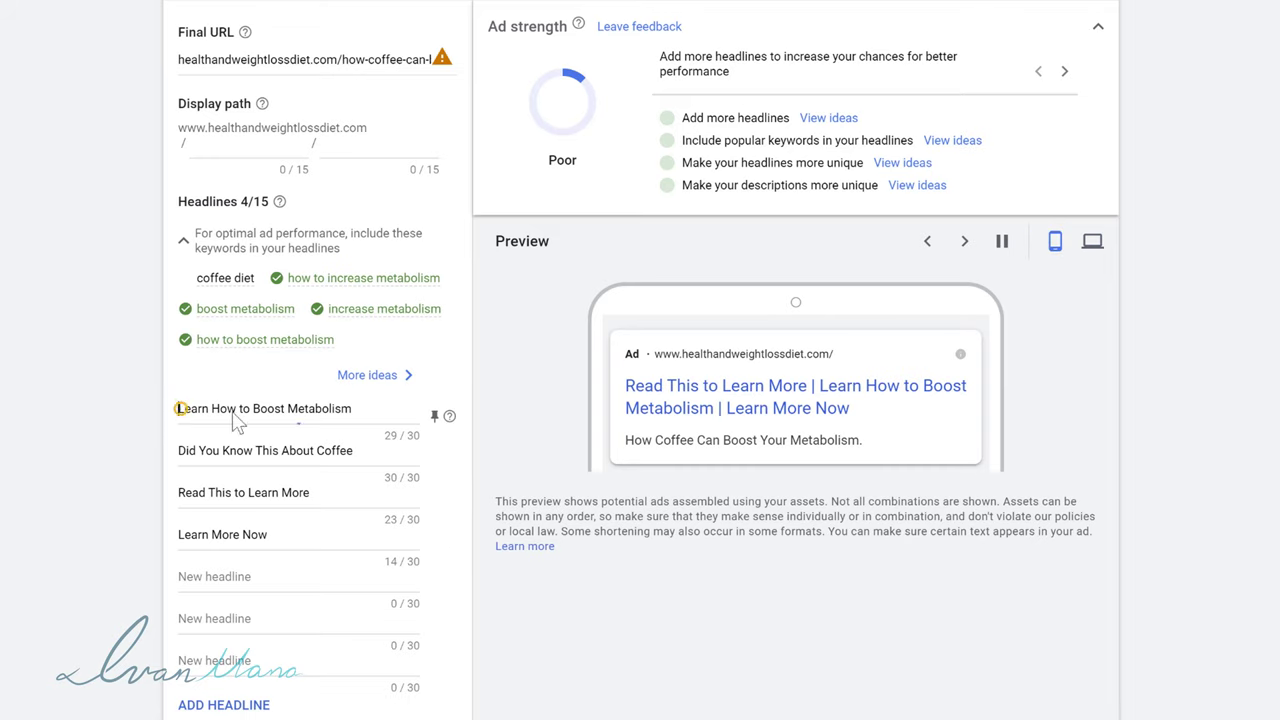
{"action": "left_click_drag", "start_coordinate": [180, 409], "coordinate": [363, 457]}
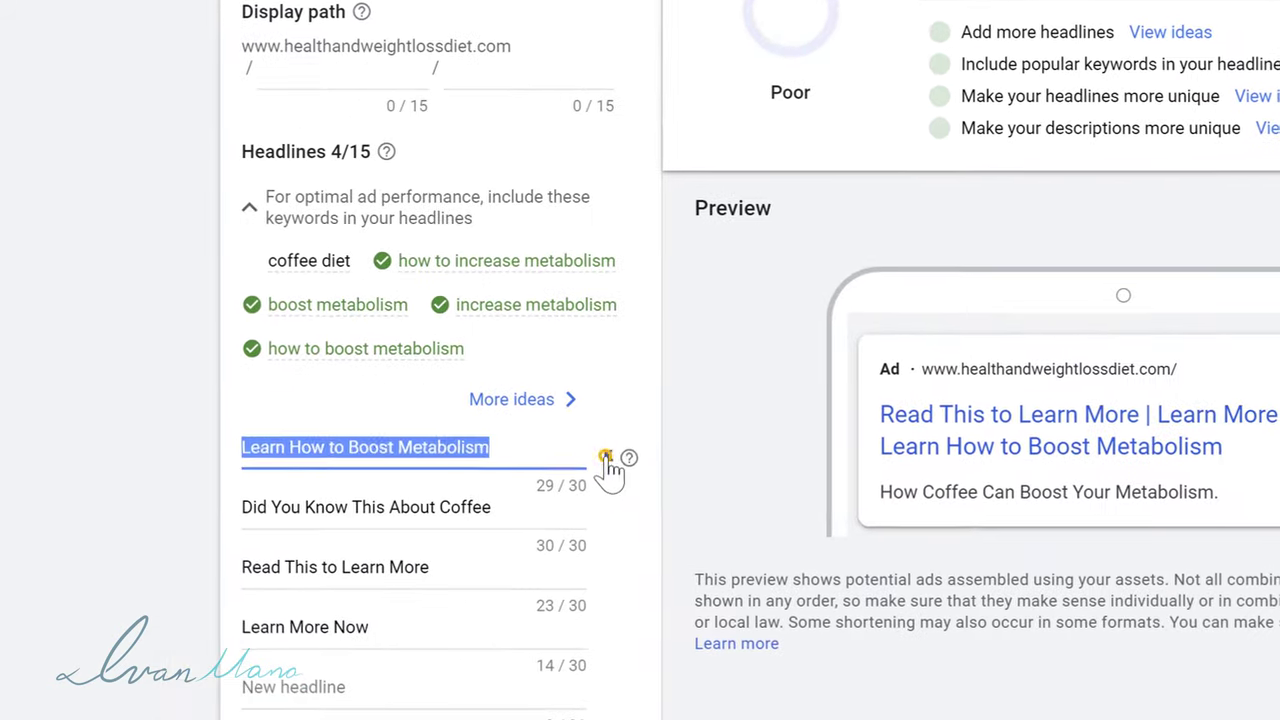
{"action": "left_click", "coordinate": [512, 411]}
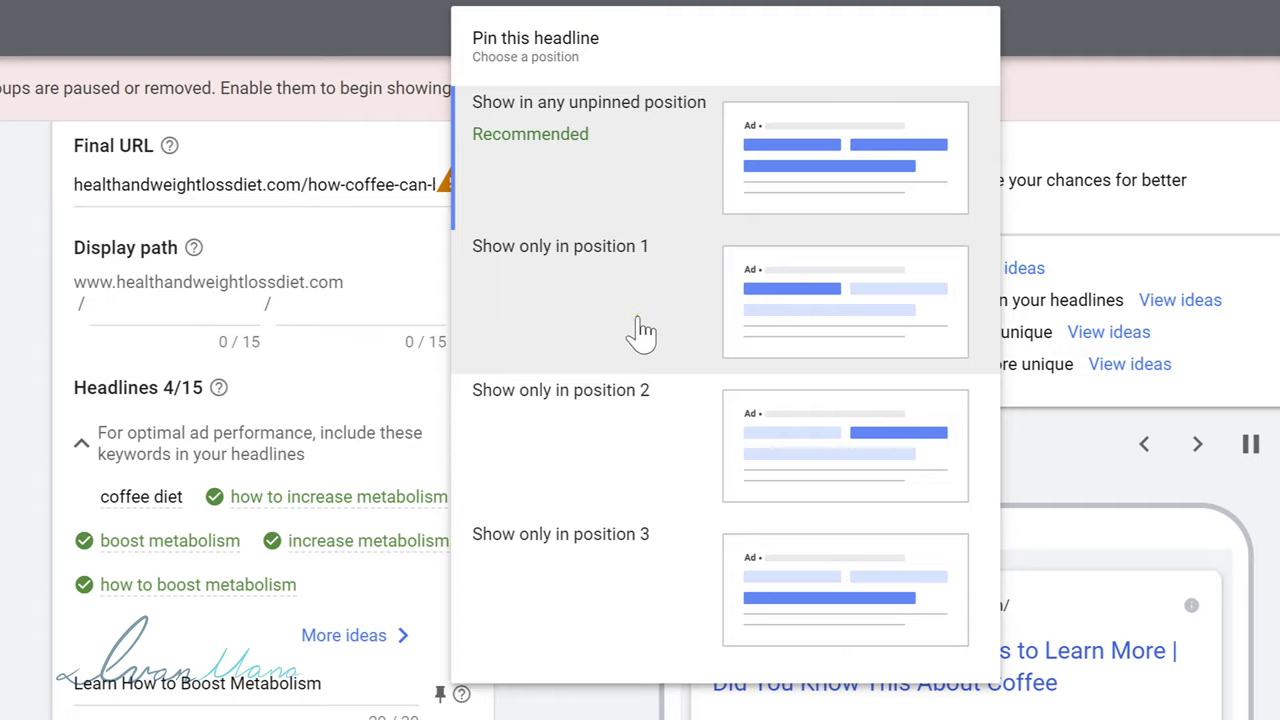
{"action": "left_click", "coordinate": [600, 330]}
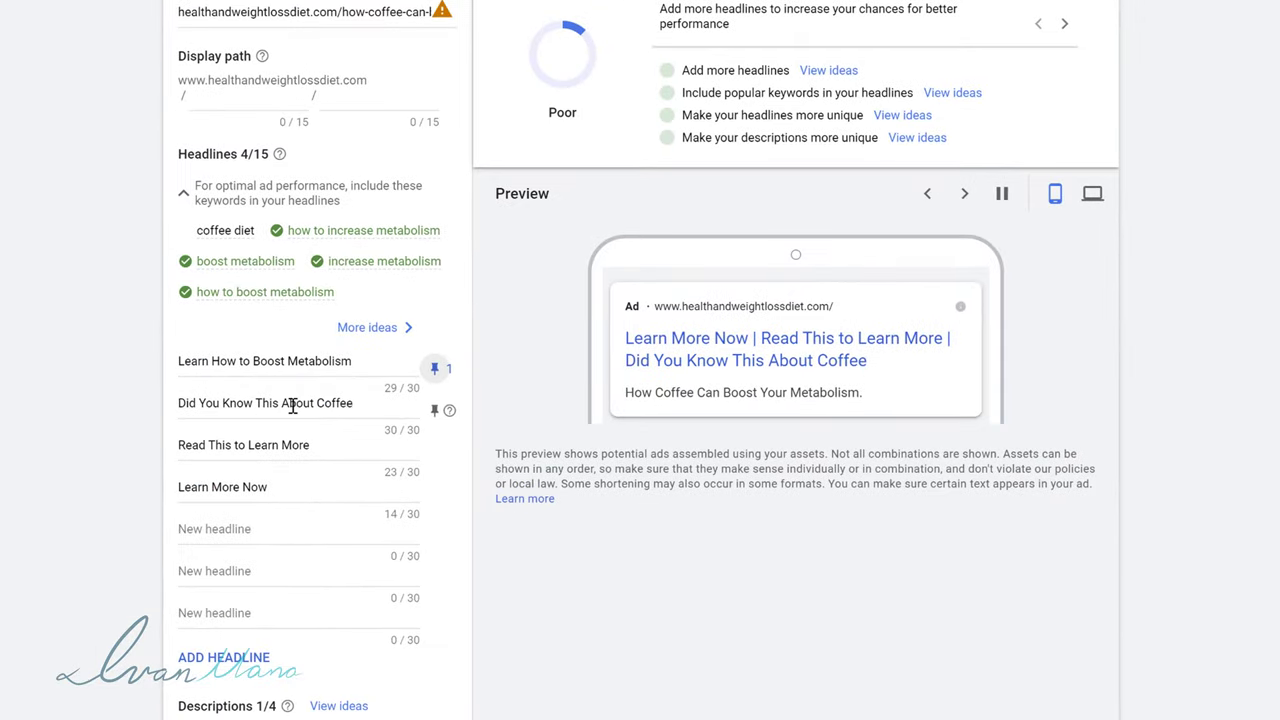
{"action": "left_click", "coordinate": [292, 405]}
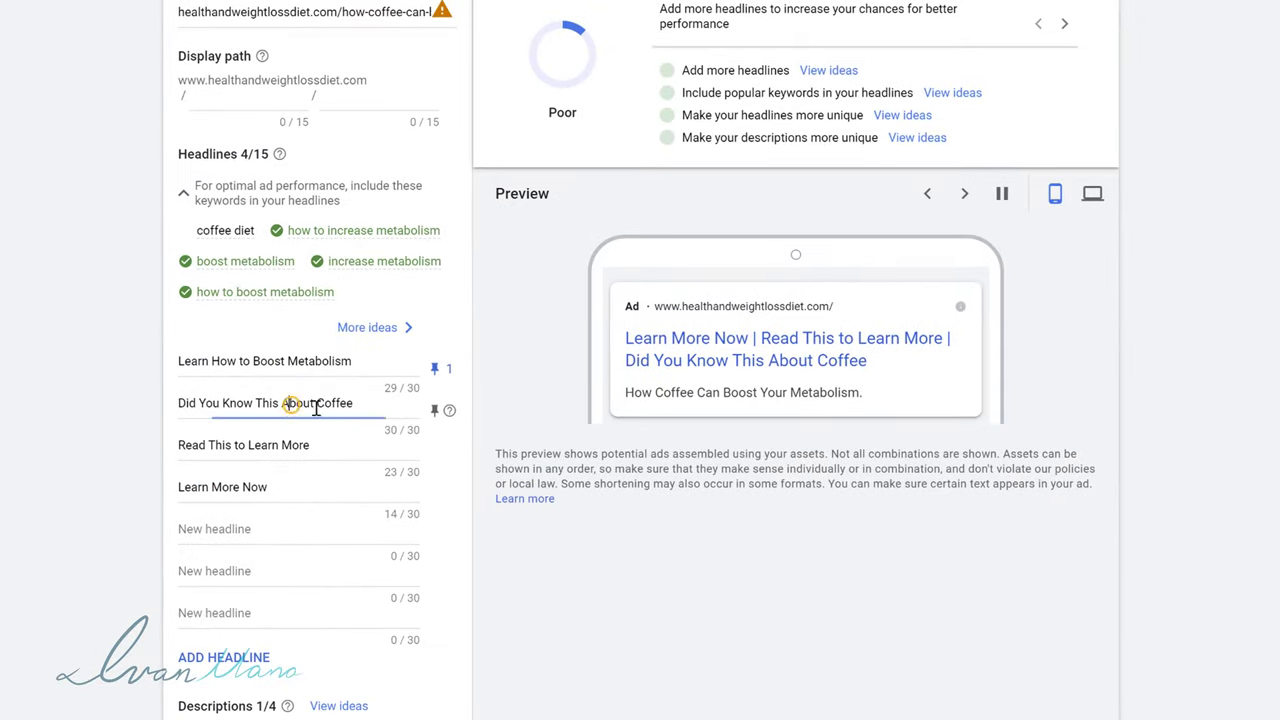
{"action": "left_click", "coordinate": [437, 411]}
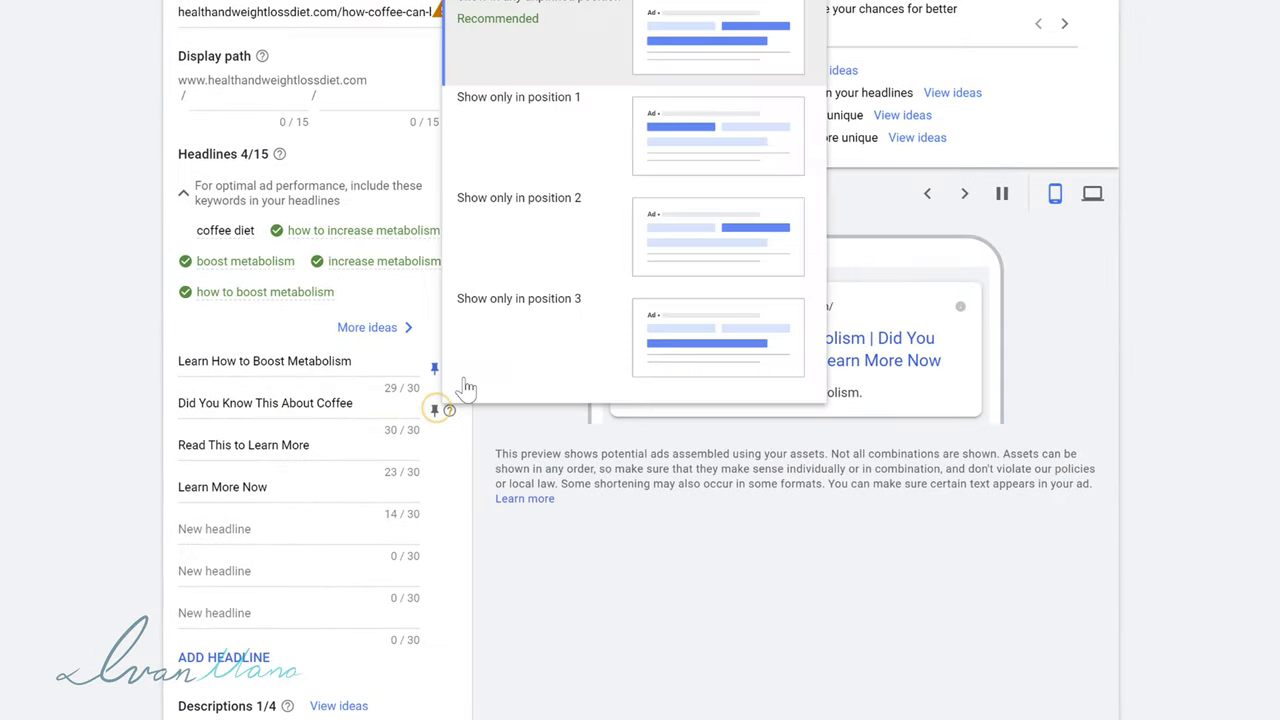
{"action": "left_click", "coordinate": [597, 130]}
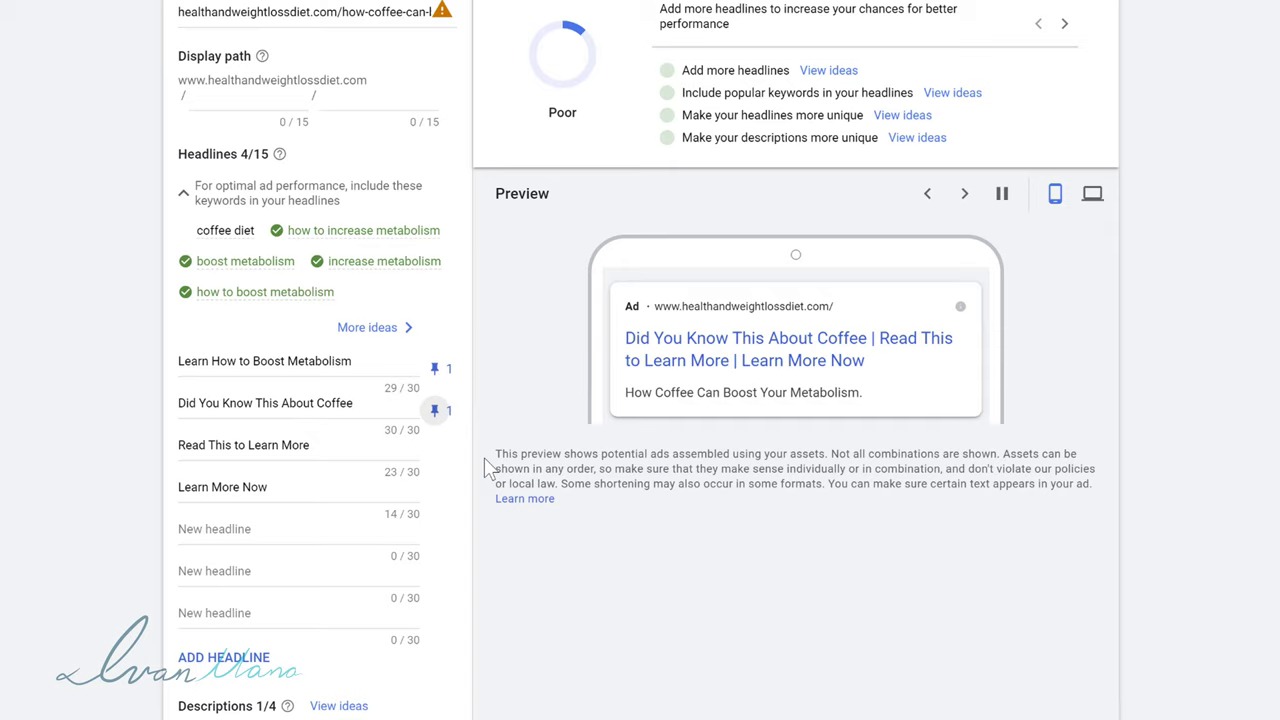
- Pin the 'Read This to Learn More' and 'Learn More Now' headlines to position 2
{"action": "left_click", "coordinate": [301, 446]}
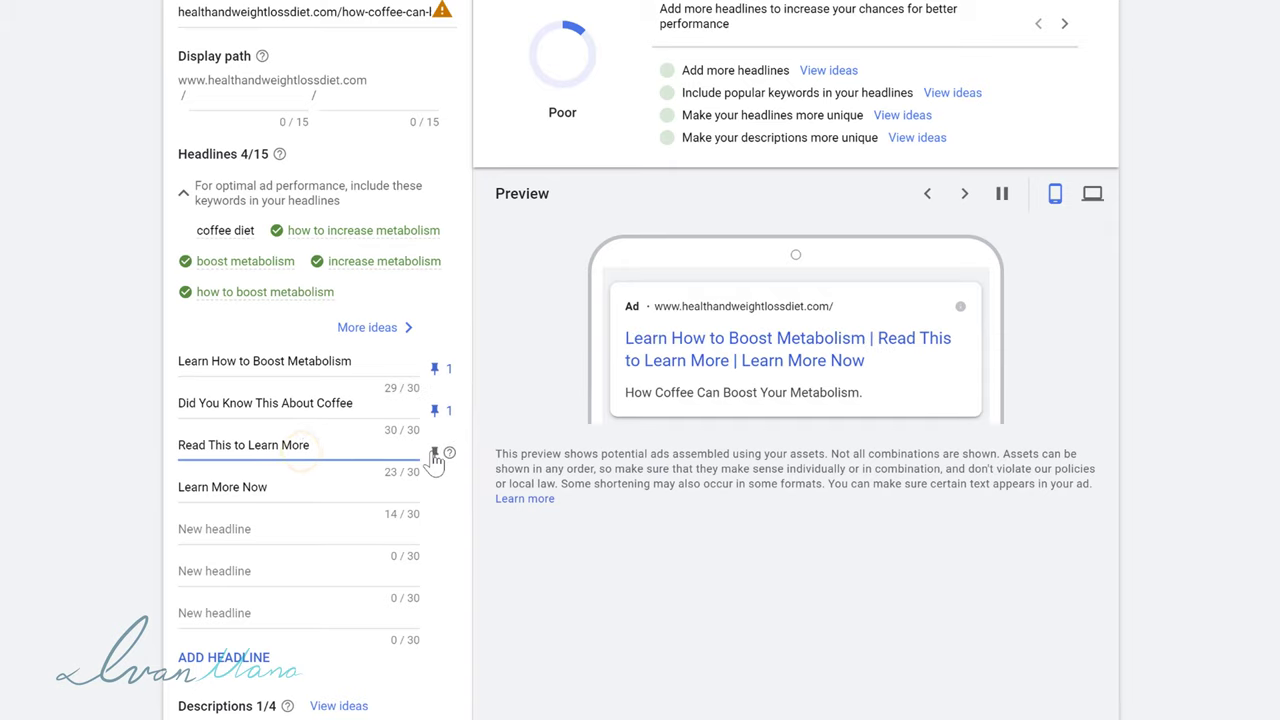
{"action": "left_click", "coordinate": [433, 453]}
{"action": "left_click", "coordinate": [663, 287]}
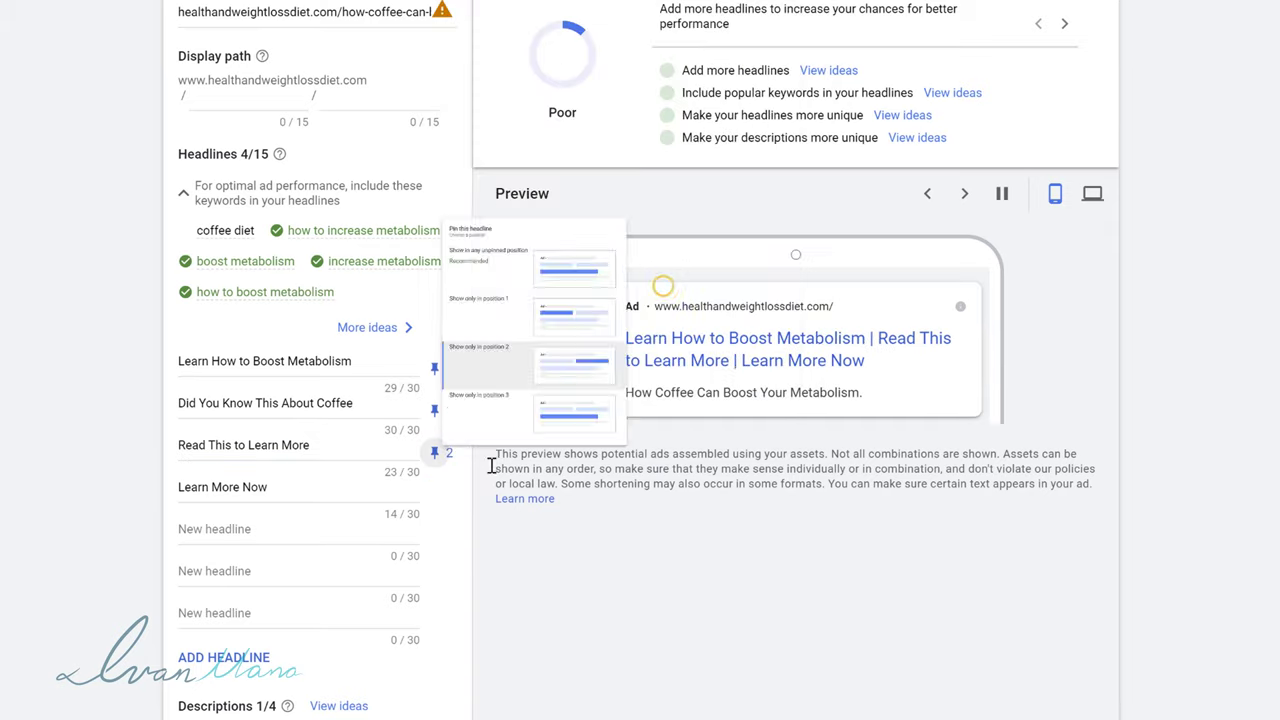
{"action": "left_click", "coordinate": [434, 495]}
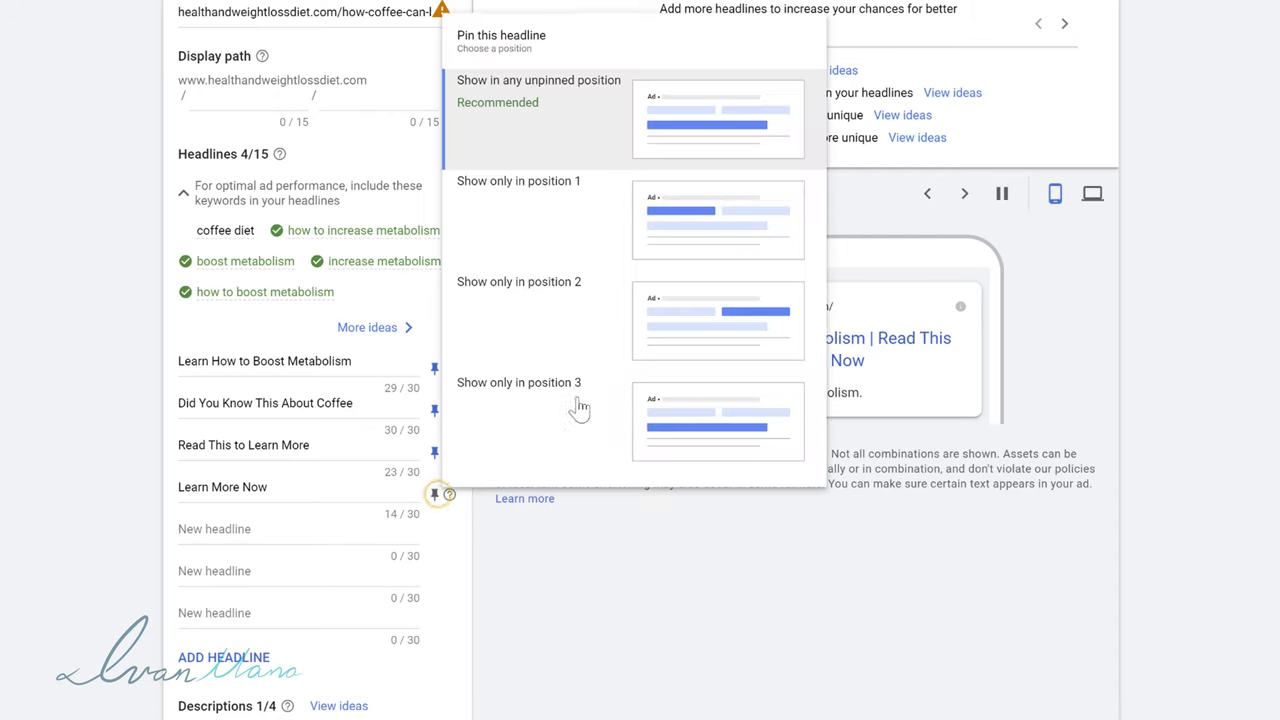
{"action": "left_click", "coordinate": [593, 335]}
{"action": "left_click", "coordinate": [605, 568]}
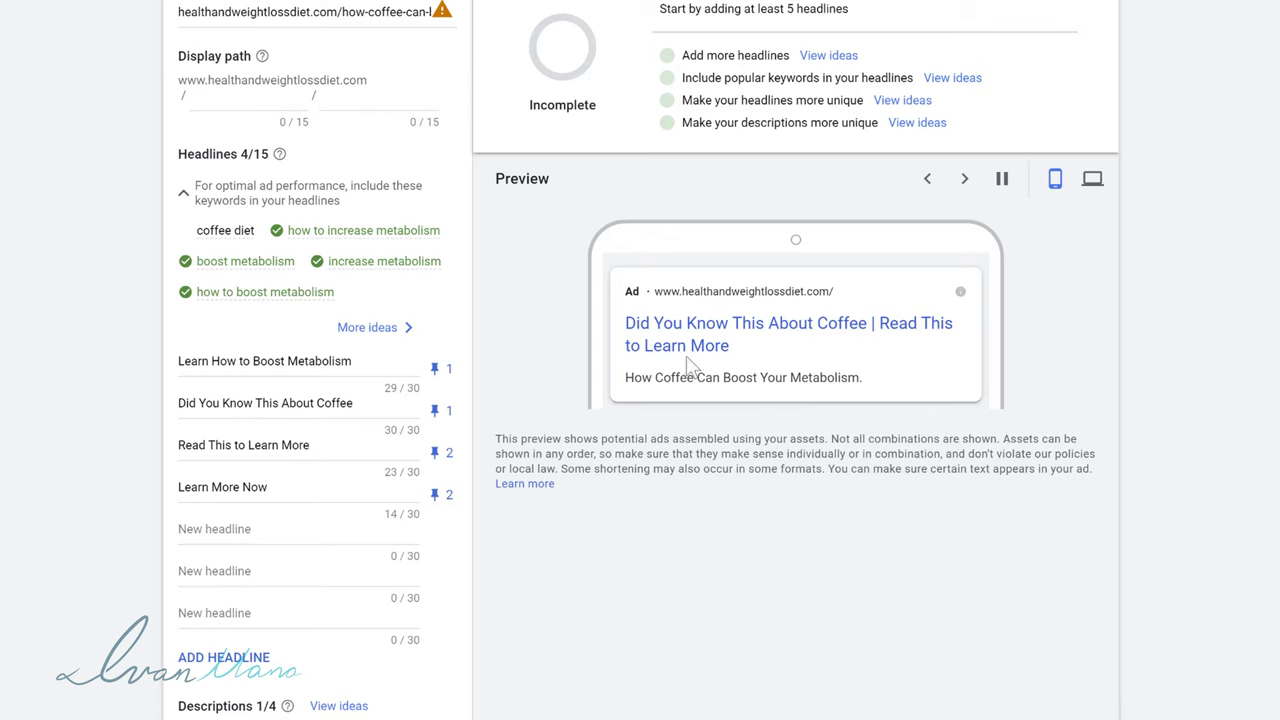
{"action": "scroll", "coordinate": [560, 333], "scroll_direction": "down", "scroll_amount": 2}
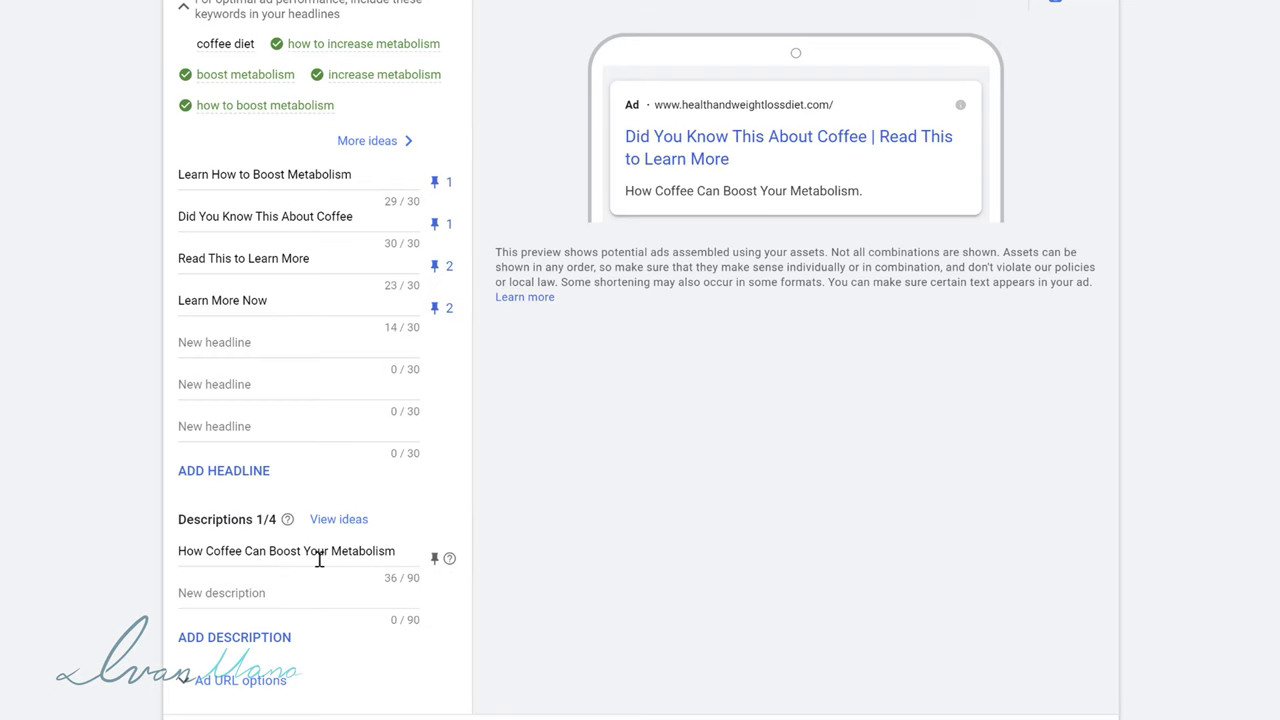
- Set description 1 to 'Learn How Coffee Can Help You Boost Your Metabolism & Burn Fat' and add the weight-loss description 2
{"action": "triple_click", "coordinate": [332, 553]}
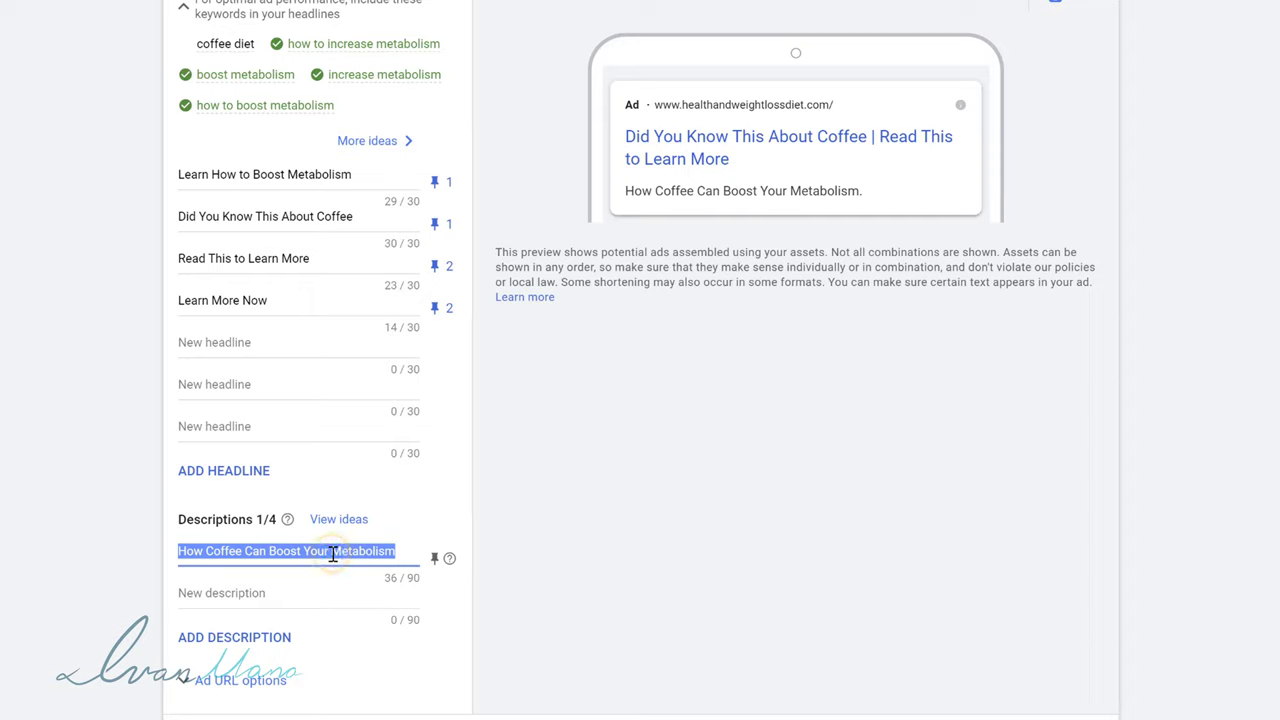
{"action": "type", "text": "Learn How Coffee Can Help You Boo"}
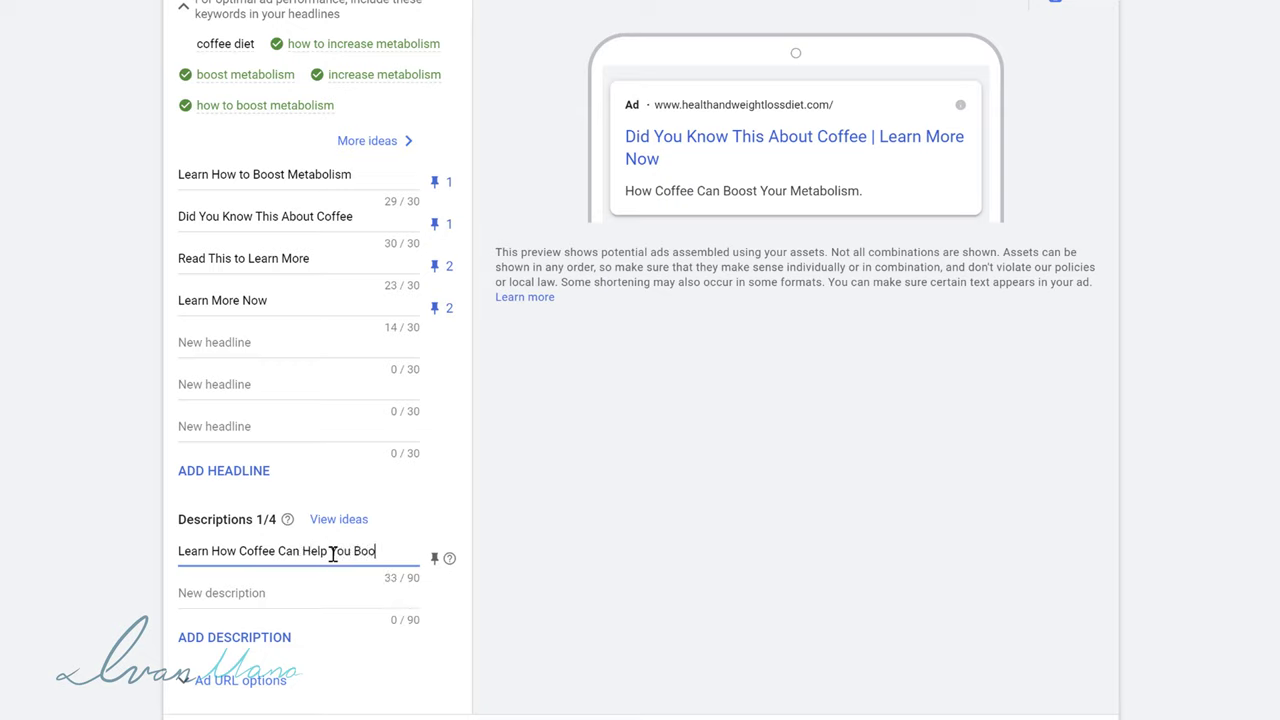
{"action": "type", "text": "st Your Meta"}
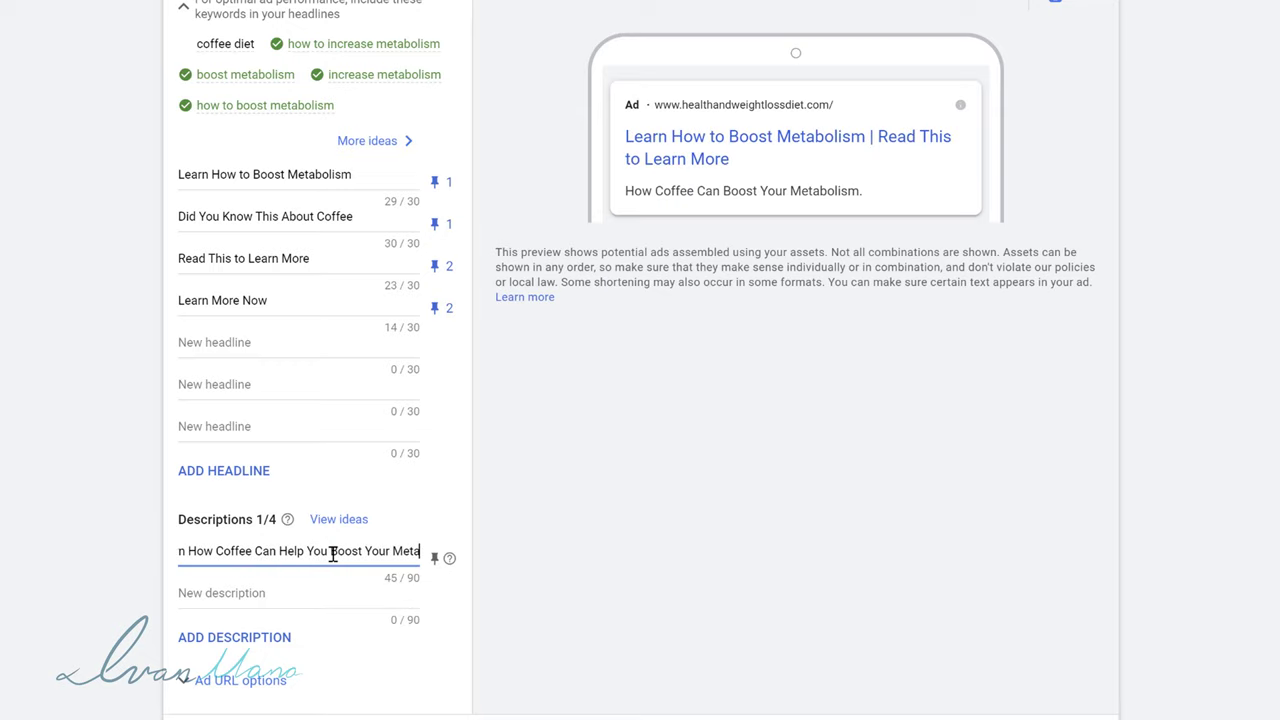
{"action": "type", "text": "bolism & Burn"}
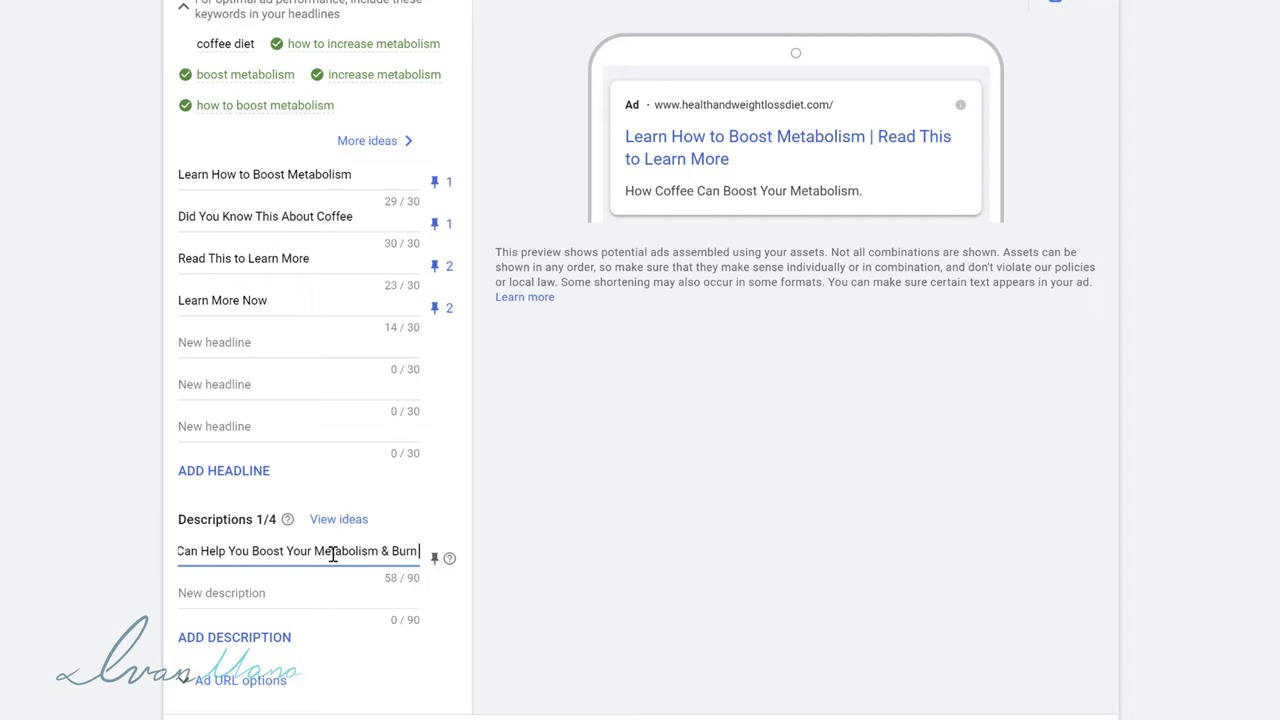
{"action": "type", "text": " Fat"}
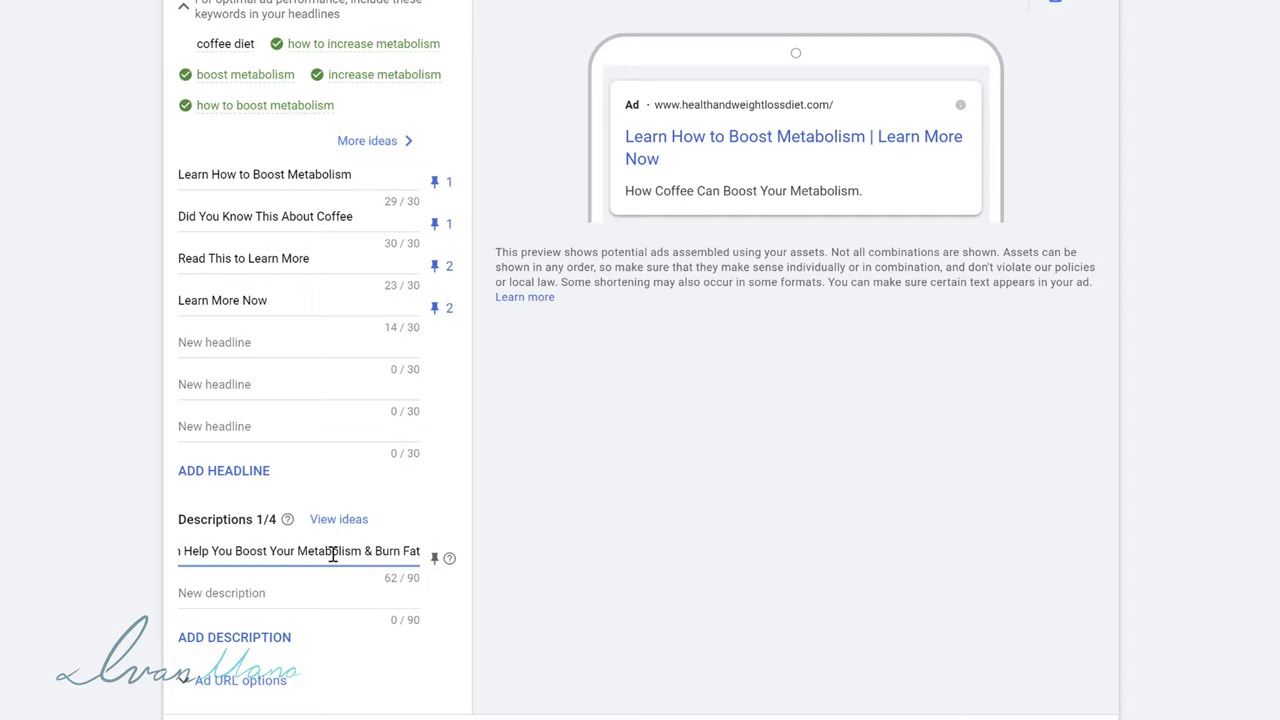
{"action": "key", "text": "Tab"}
{"action": "left_click", "coordinate": [304, 591]}
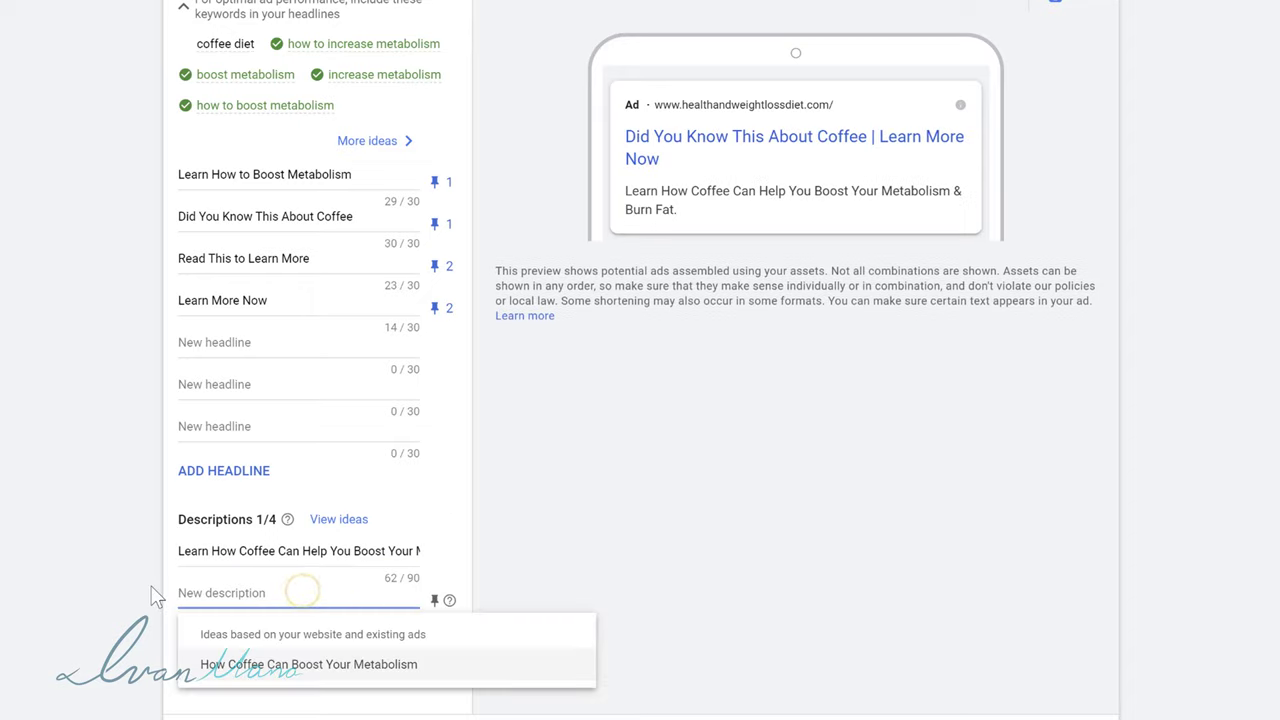
{"action": "type", "text": "Did You Kn"}
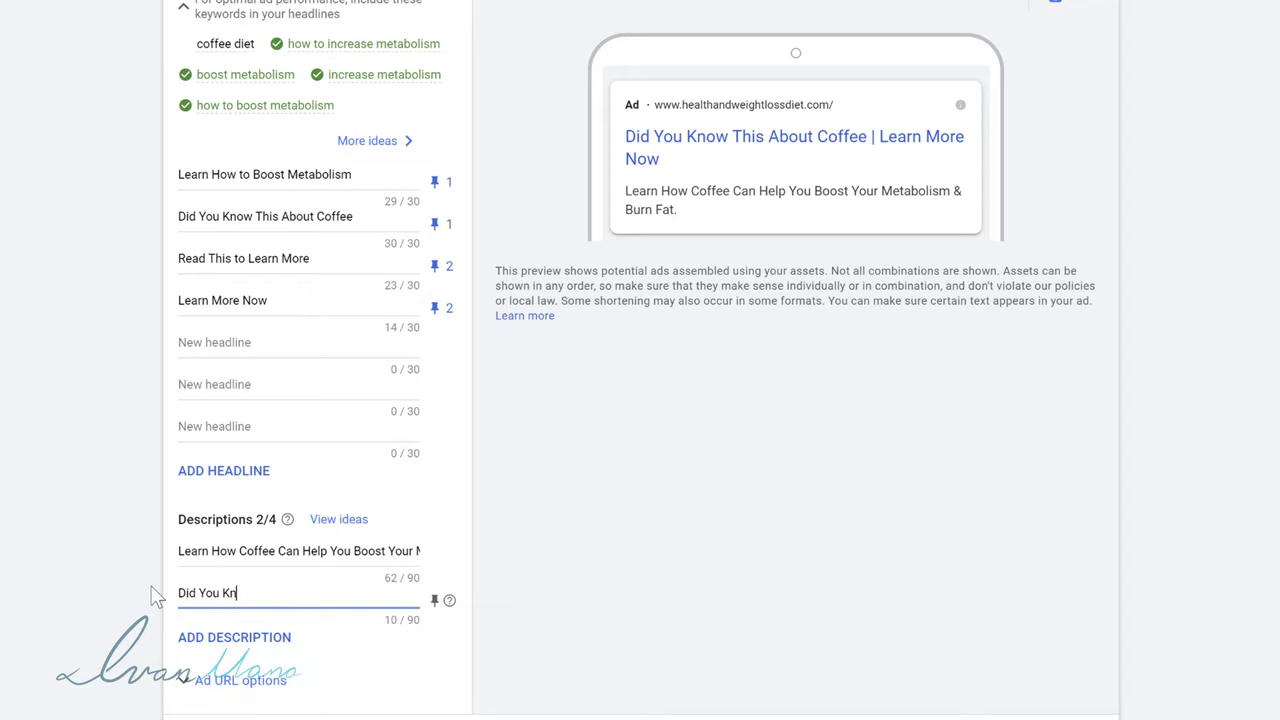
{"action": "type", "text": "ow That Coffee"}
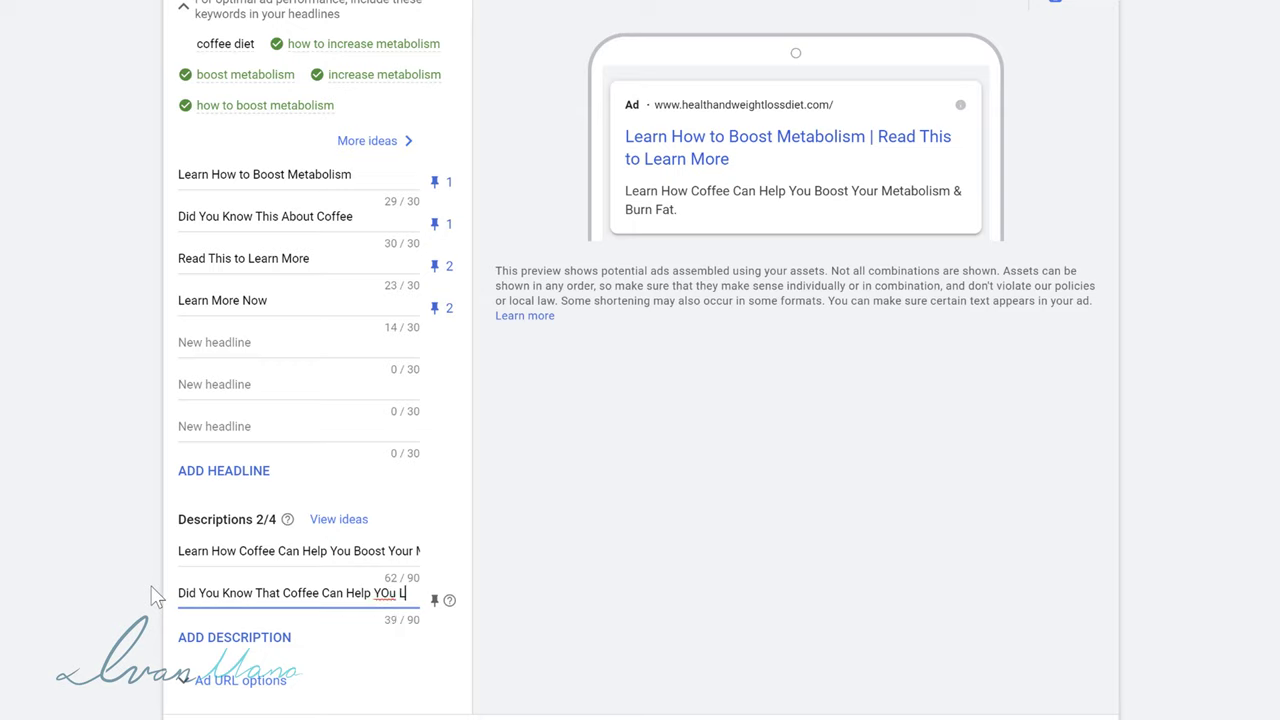
{"action": "type", "text": " Can Help You Lose Weight?"}
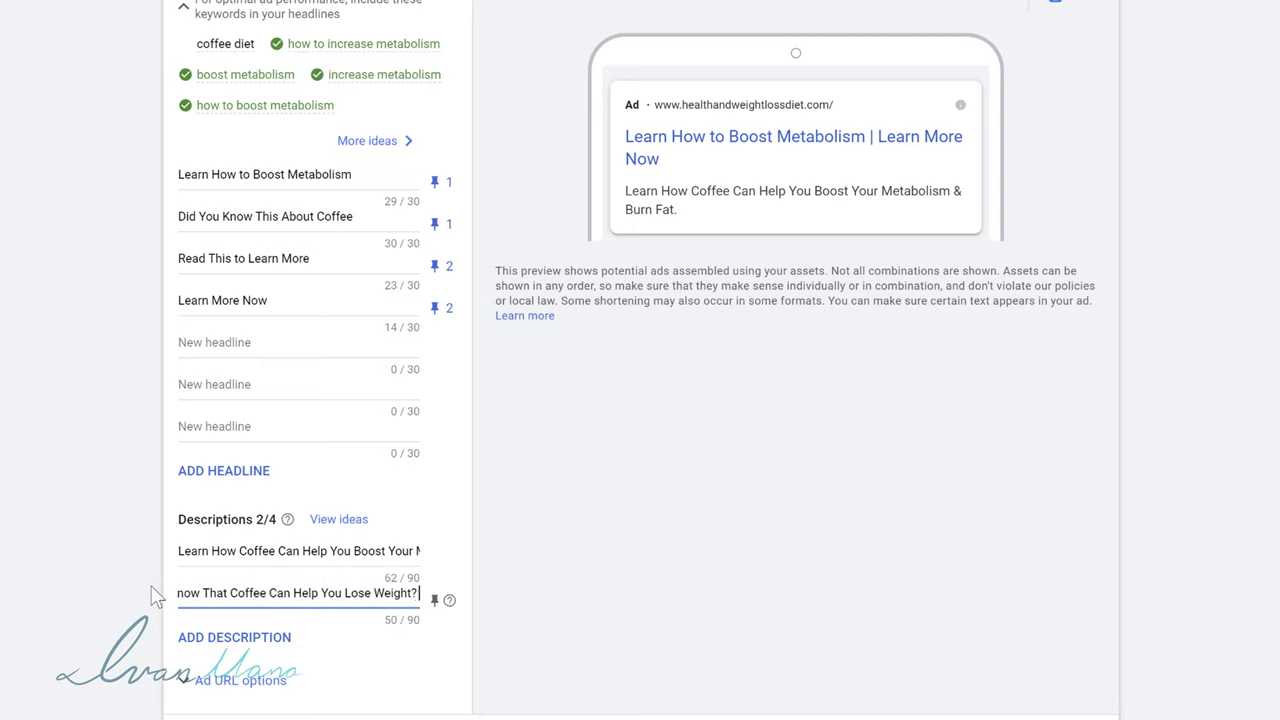
{"action": "type", "text": " Read More to Lear"}
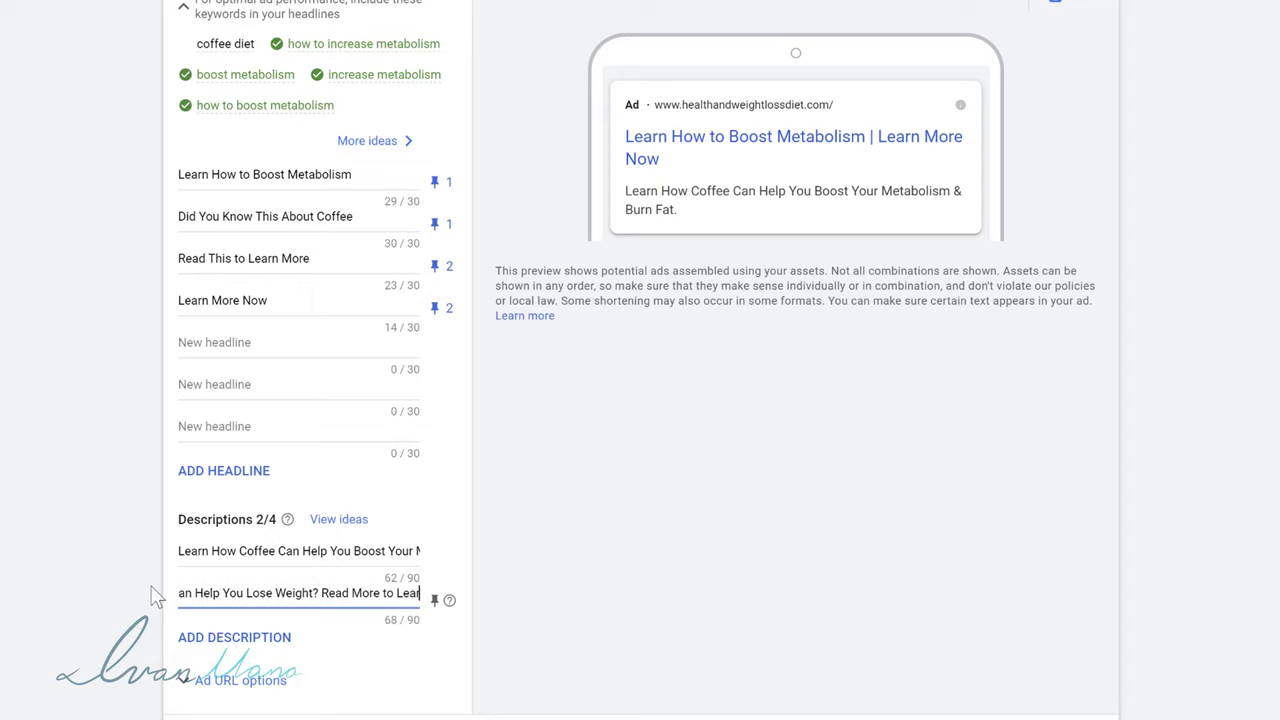
{"action": "type", "text": "n How"}
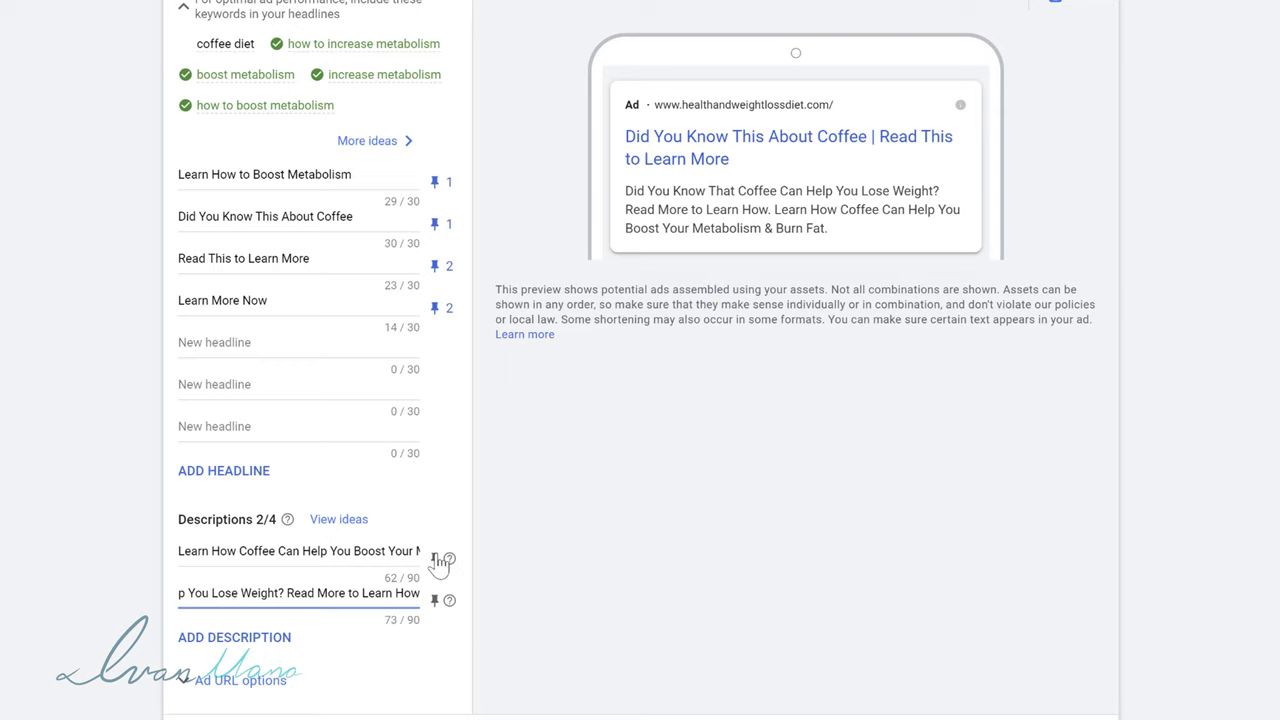
- Pin the metabolism description to position 1 and the weight-loss description to position 2
{"action": "left_click", "coordinate": [437, 557]}
{"action": "left_click", "coordinate": [540, 400]}
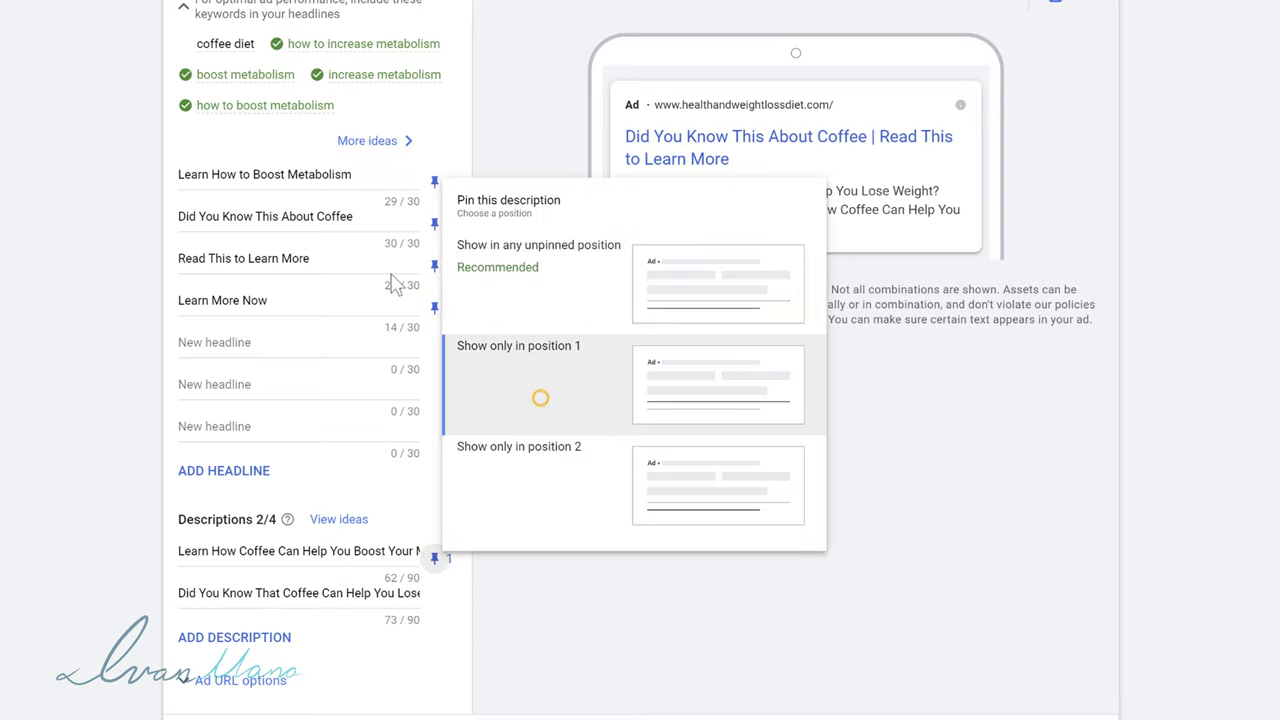
{"action": "scroll", "coordinate": [540, 507], "scroll_direction": "down", "scroll_amount": 1}
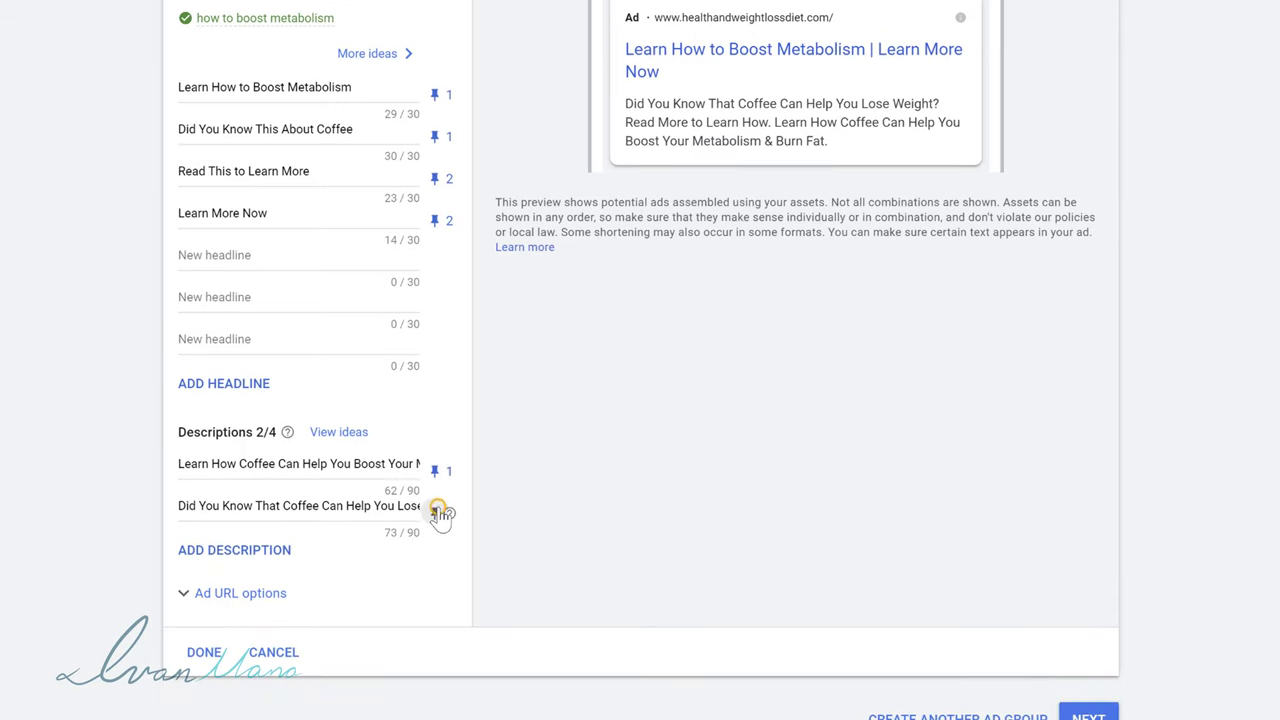
{"action": "left_click", "coordinate": [441, 512]}
{"action": "left_click", "coordinate": [620, 452]}
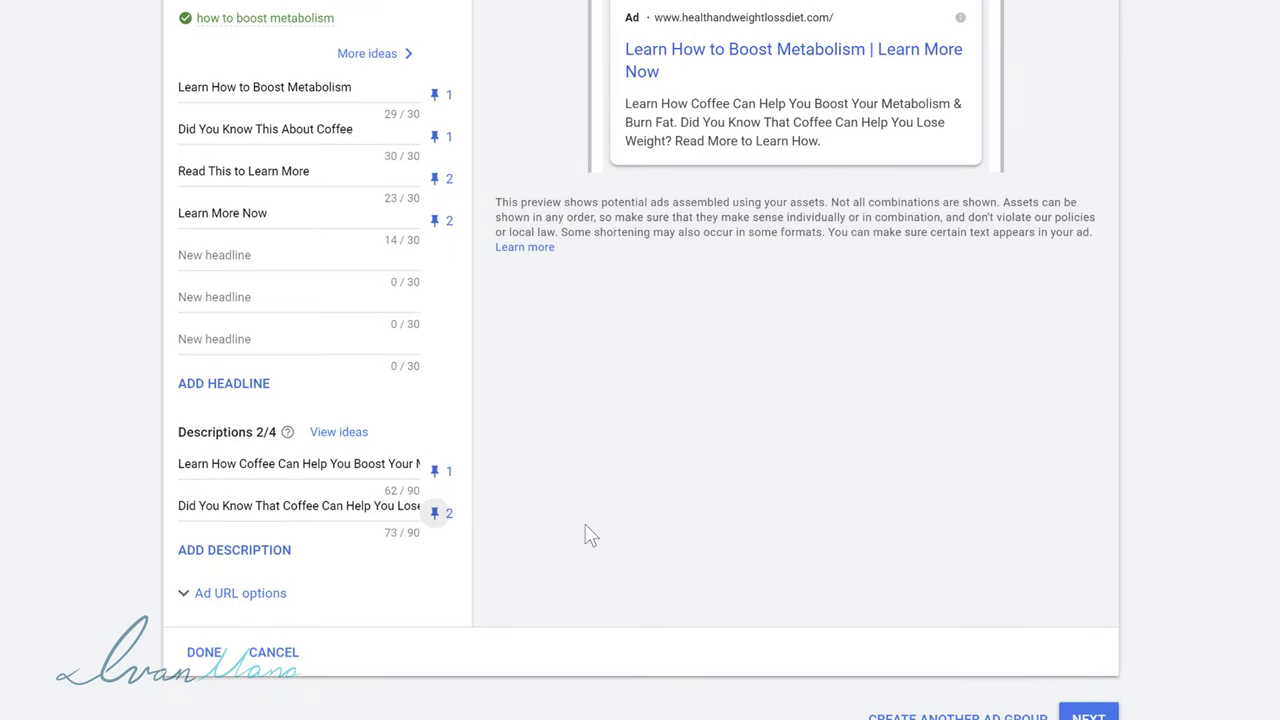
{"action": "left_click", "coordinate": [438, 514]}
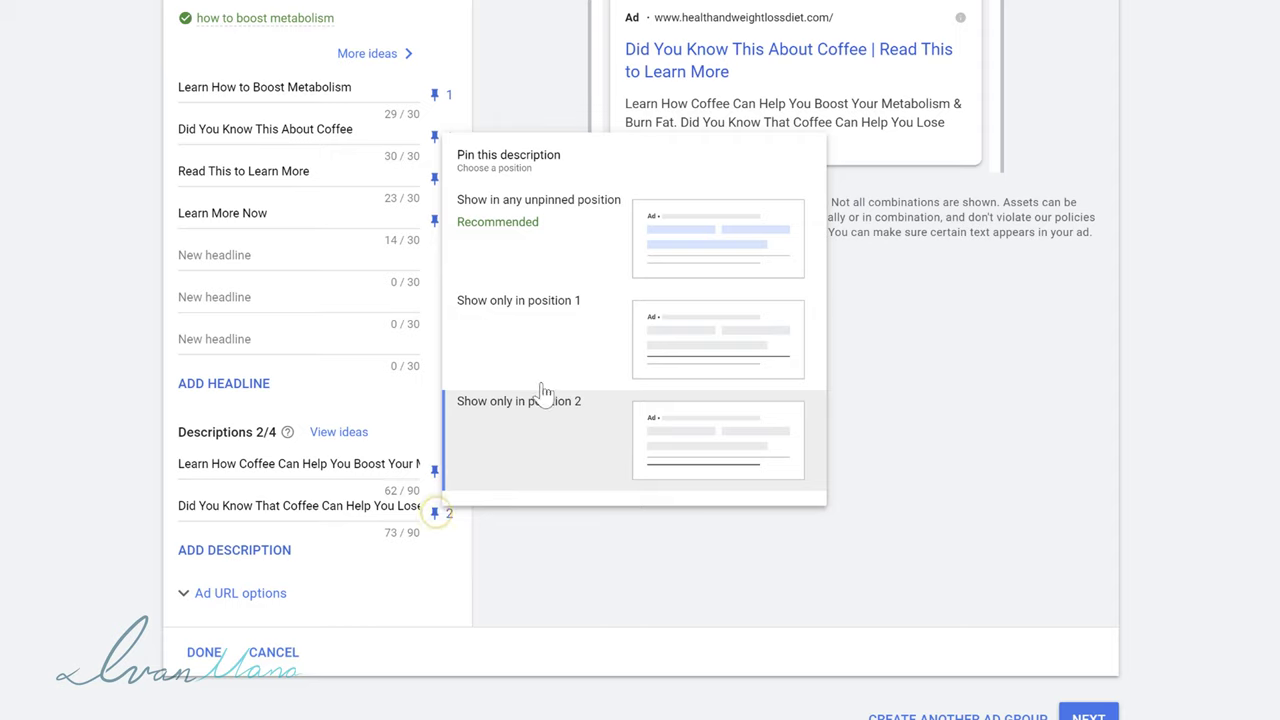
{"action": "left_click", "coordinate": [594, 562]}
{"action": "scroll", "coordinate": [297, 347], "scroll_direction": "up", "scroll_amount": 1}
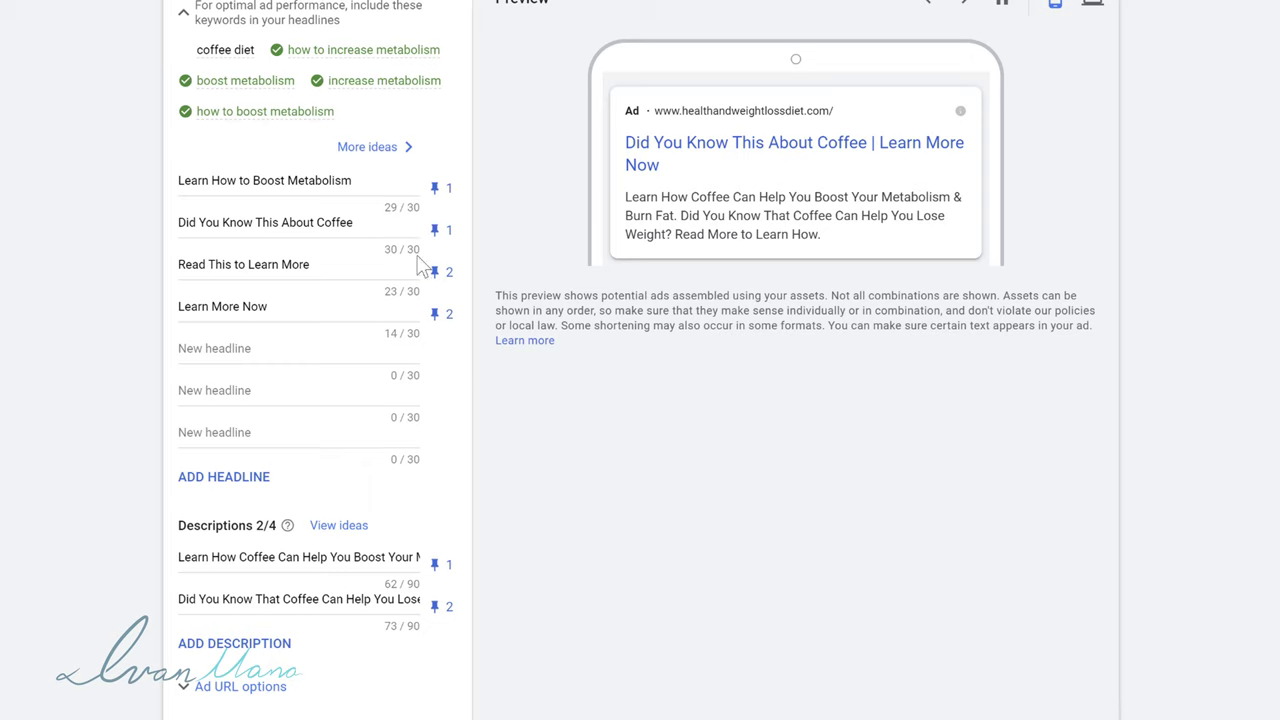
{"action": "scroll", "coordinate": [532, 462], "scroll_direction": "down", "scroll_amount": 1}
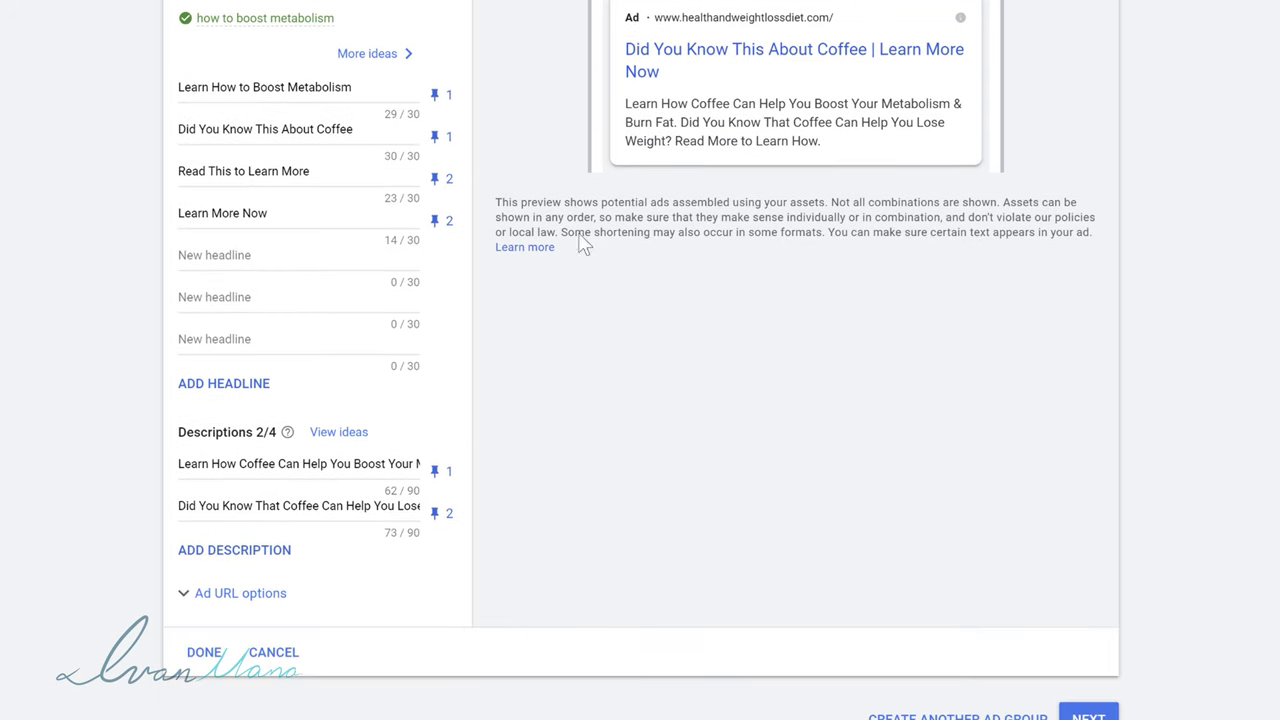
- Advance to the Java Burn Review page and highlight the no-traffic and ad-issue error messages
{"action": "left_click", "coordinate": [1088, 716]}
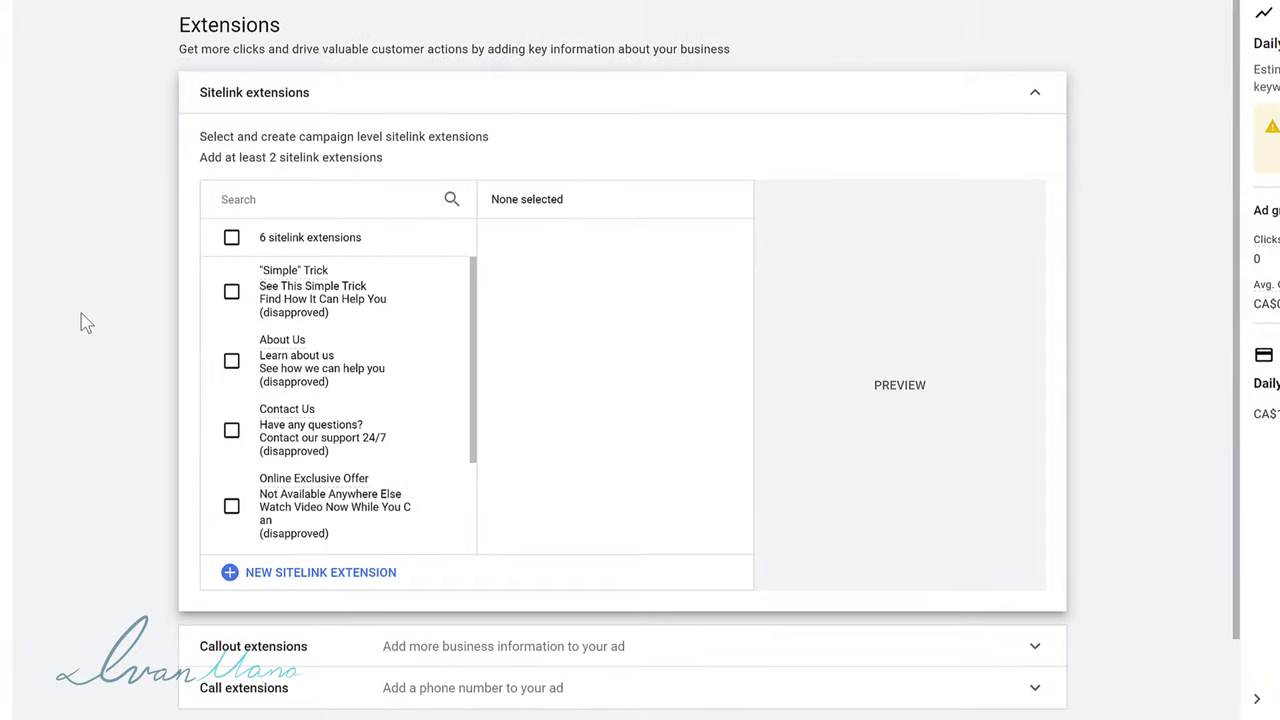
{"action": "scroll", "coordinate": [145, 328], "scroll_direction": "down", "scroll_amount": 1}
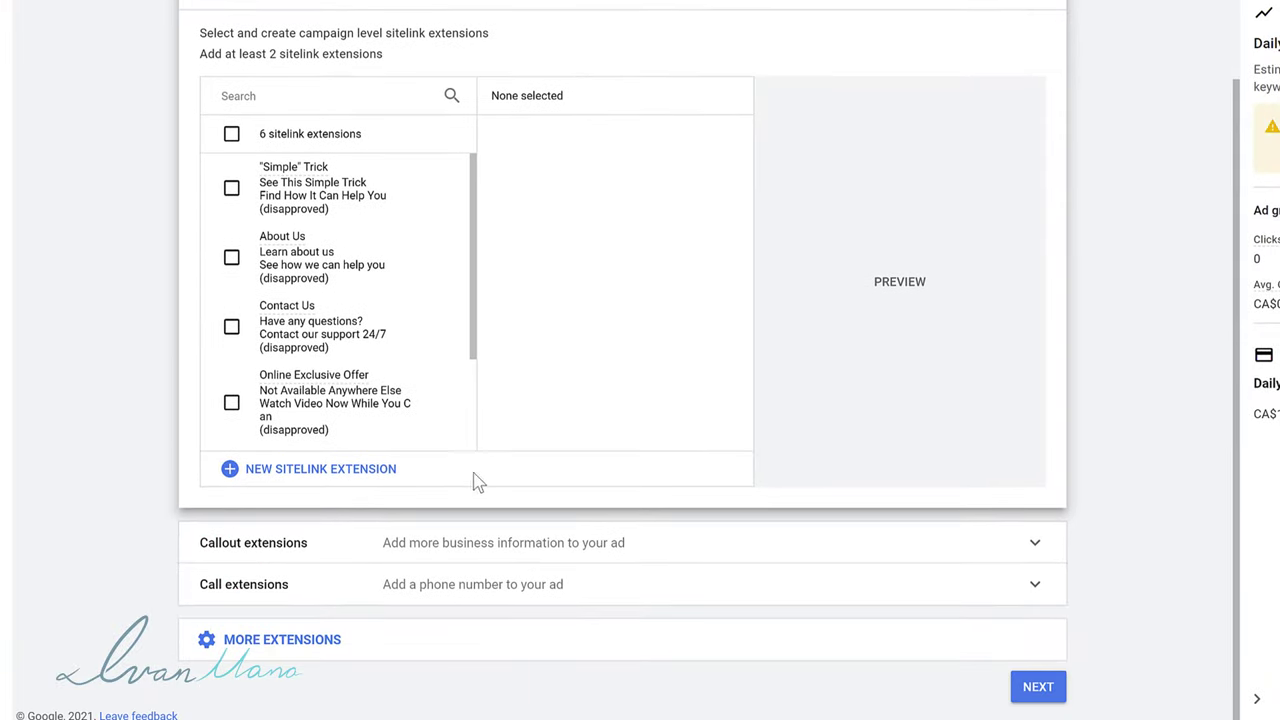
{"action": "left_click", "coordinate": [1020, 686]}
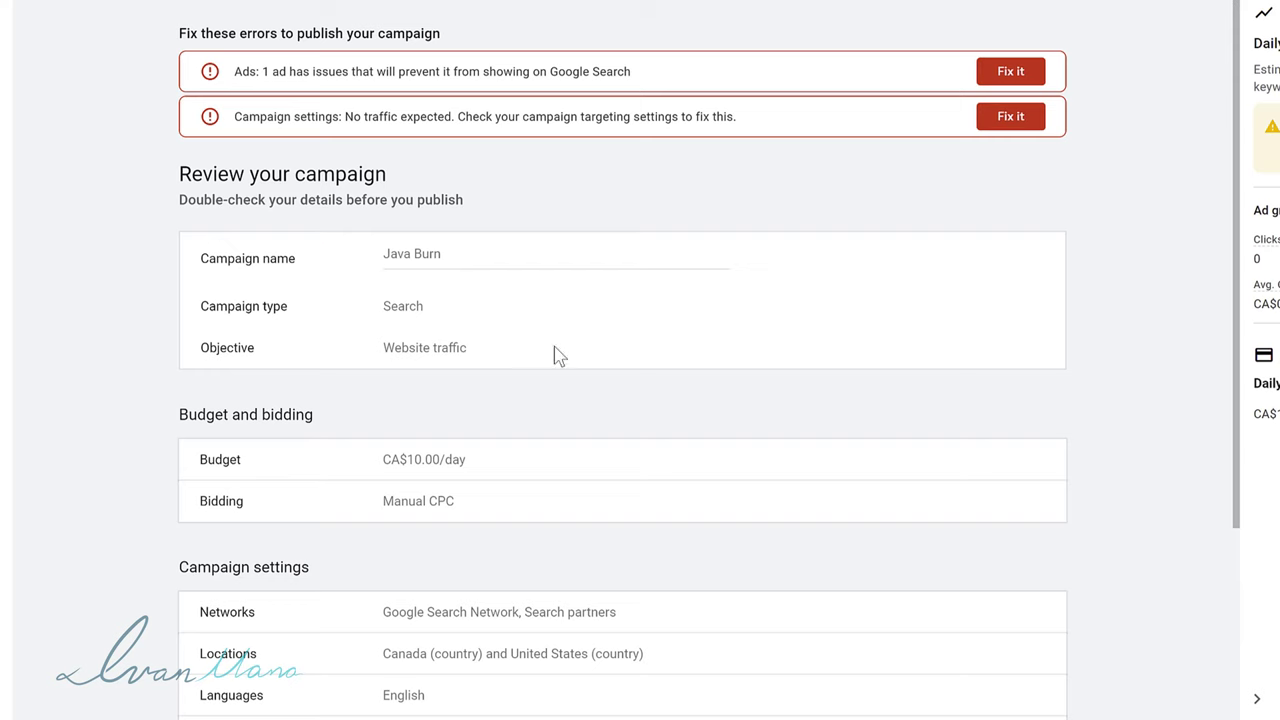
{"action": "scroll", "coordinate": [440, 355], "scroll_direction": "down", "scroll_amount": 2}
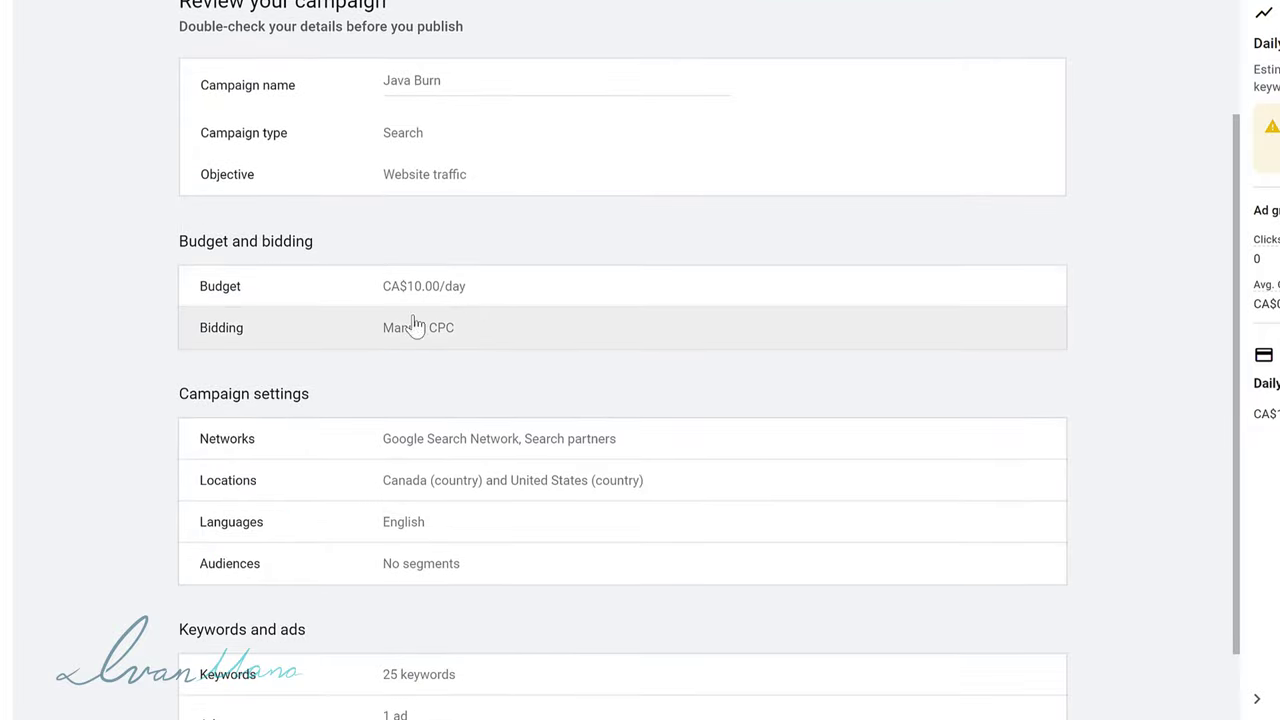
{"action": "scroll", "coordinate": [466, 349], "scroll_direction": "down", "scroll_amount": 2}
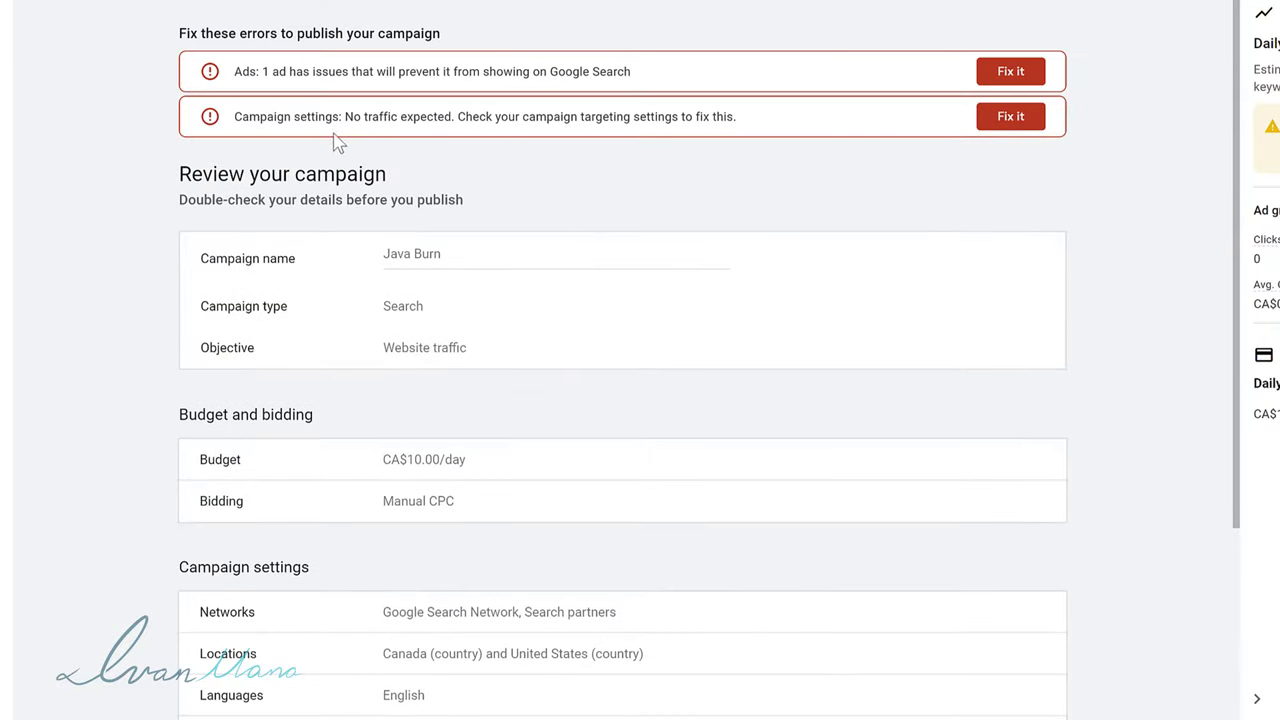
{"action": "left_click_drag", "start_coordinate": [250, 117], "coordinate": [690, 120]}
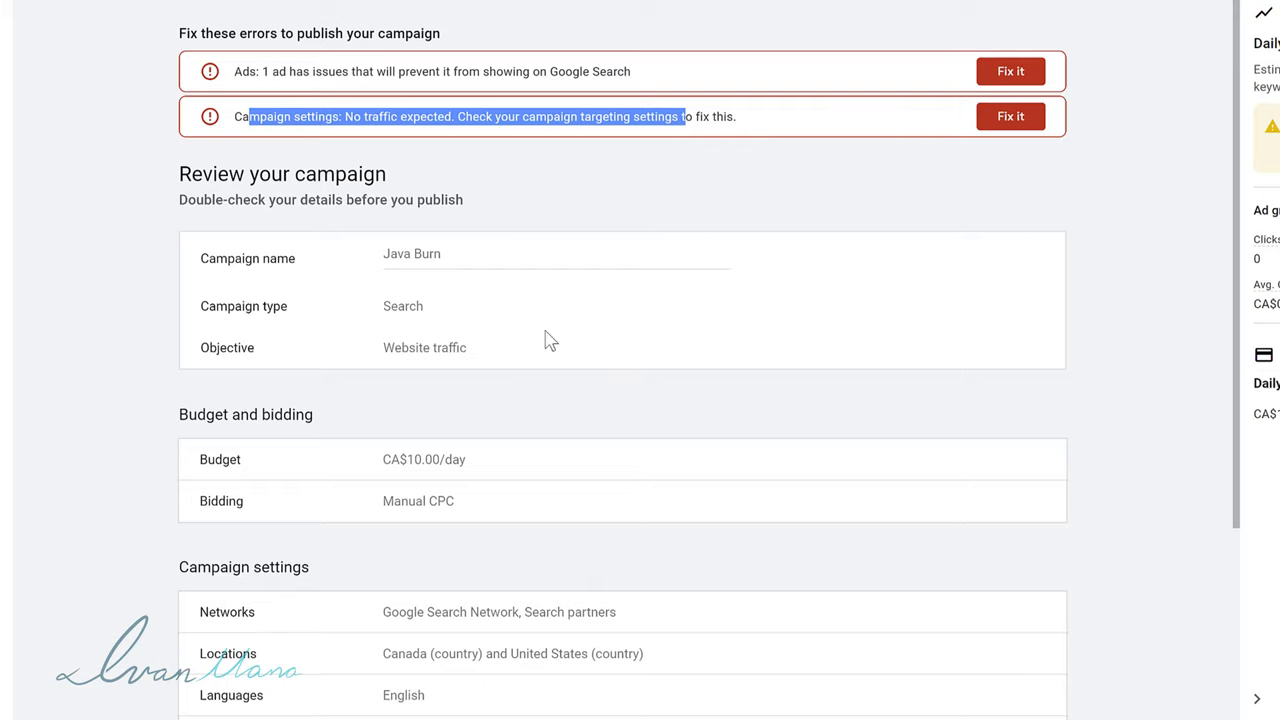
{"action": "left_click_drag", "start_coordinate": [236, 71], "coordinate": [634, 71]}
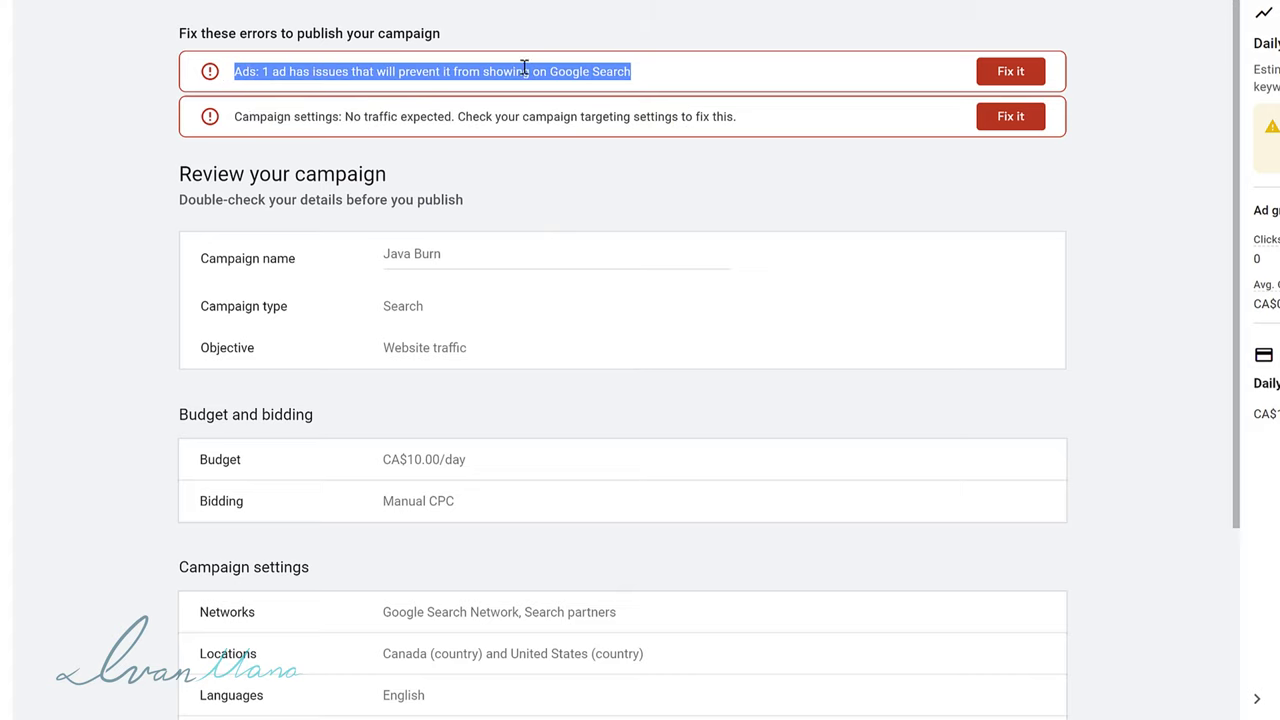
- Fix the ad by adding headline '100% All-Natural Solution' pinned to position 3, then return to extensions
{"action": "left_click", "coordinate": [1018, 80]}
{"action": "scroll", "coordinate": [126, 389], "scroll_direction": "down", "scroll_amount": 8}
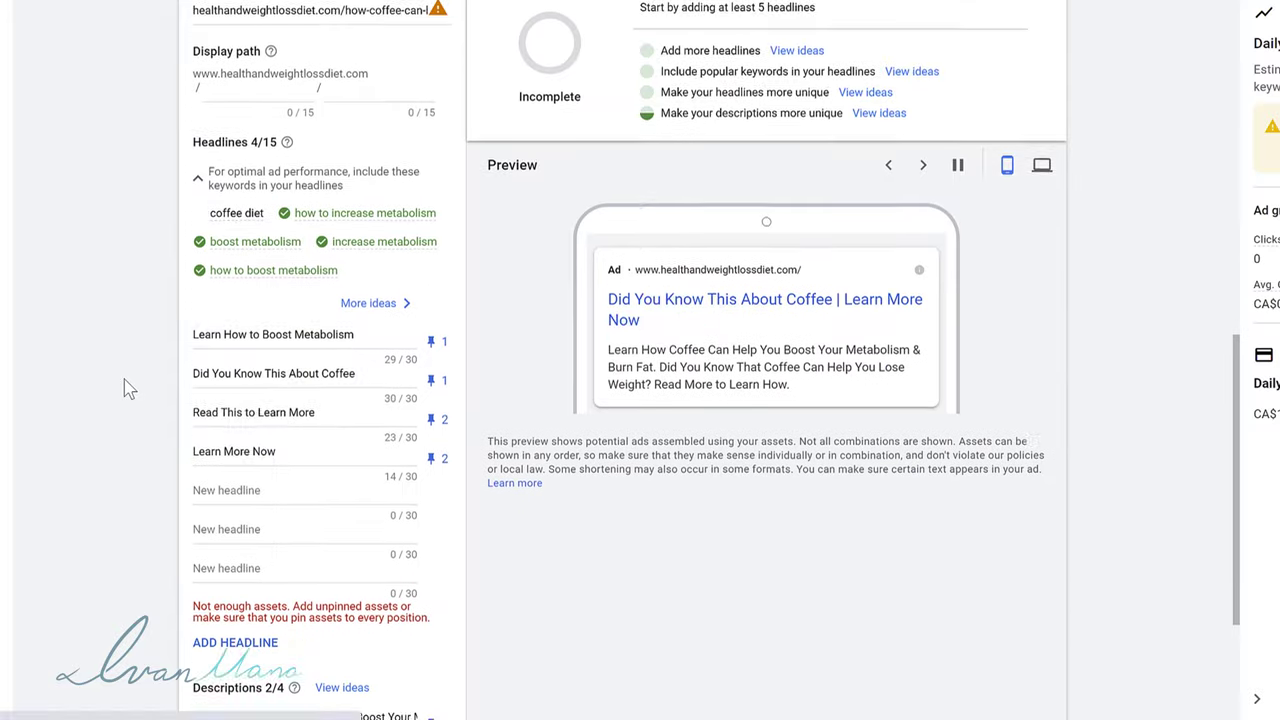
{"action": "scroll", "coordinate": [126, 389], "scroll_direction": "down", "scroll_amount": 2}
{"action": "left_click", "coordinate": [246, 334]}
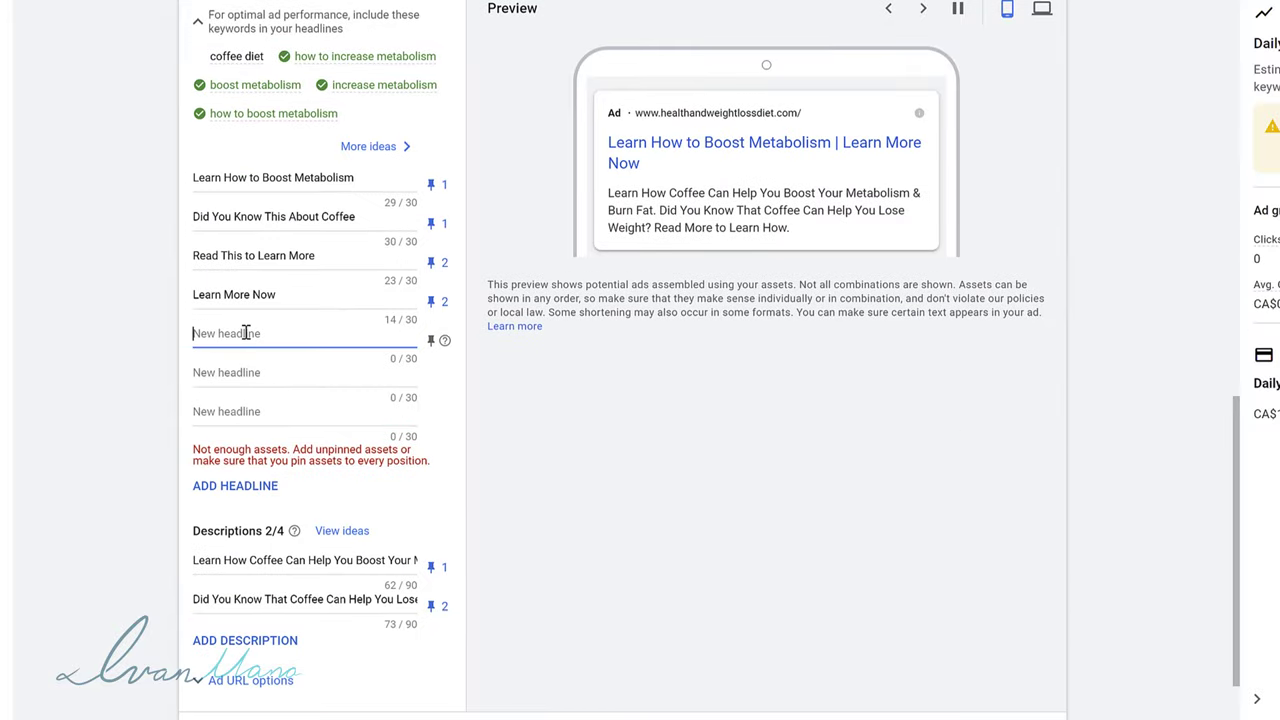
{"action": "type", "text": "100% All-Natural Solution"}
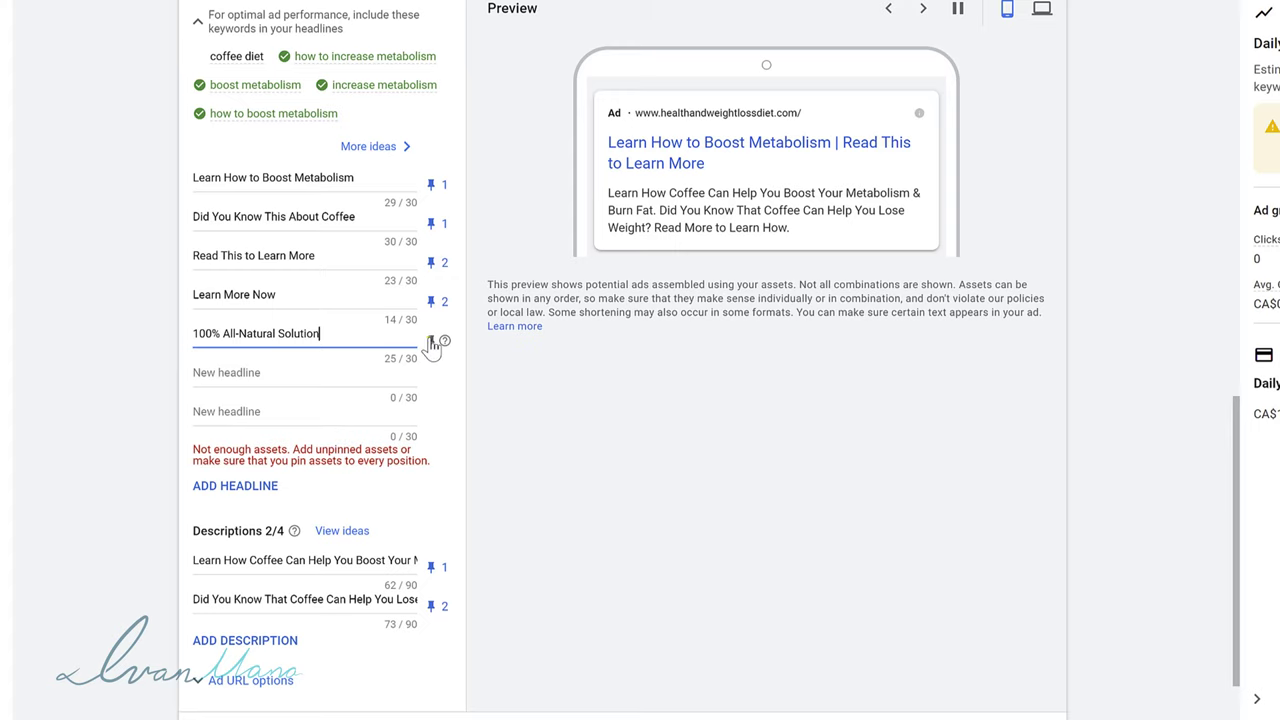
{"action": "left_click", "coordinate": [431, 341]}
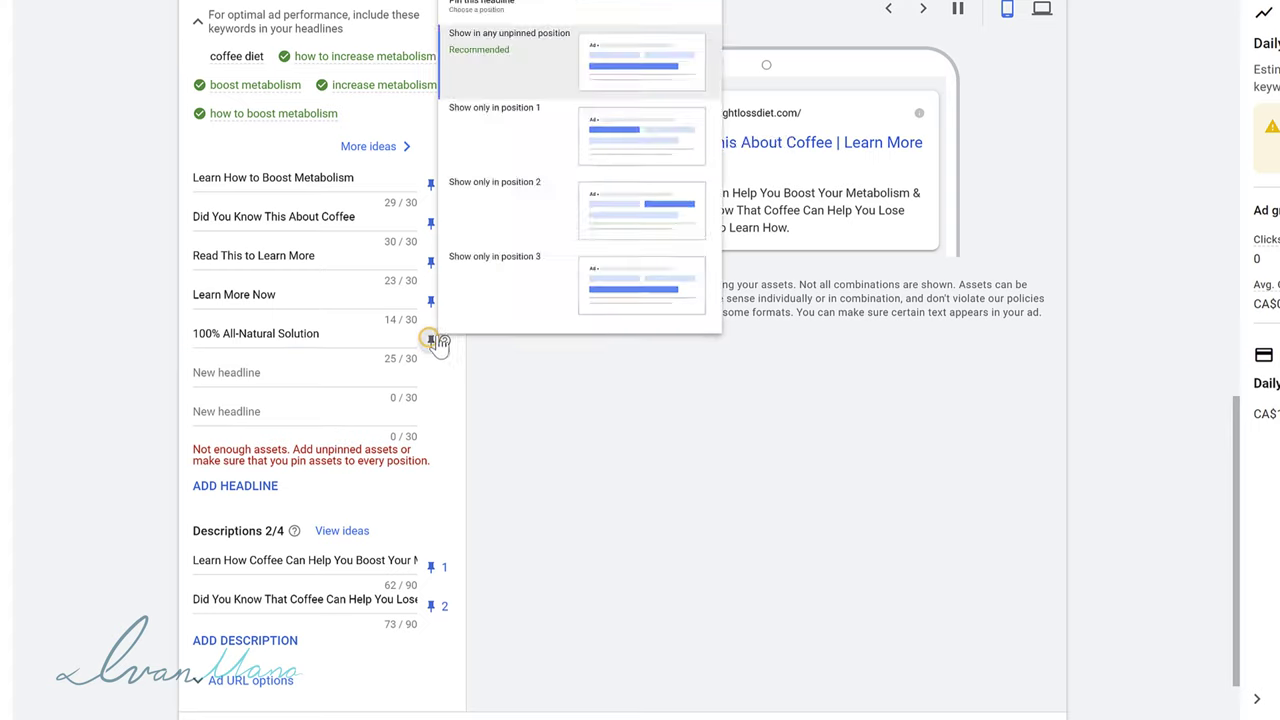
{"action": "left_click", "coordinate": [577, 289]}
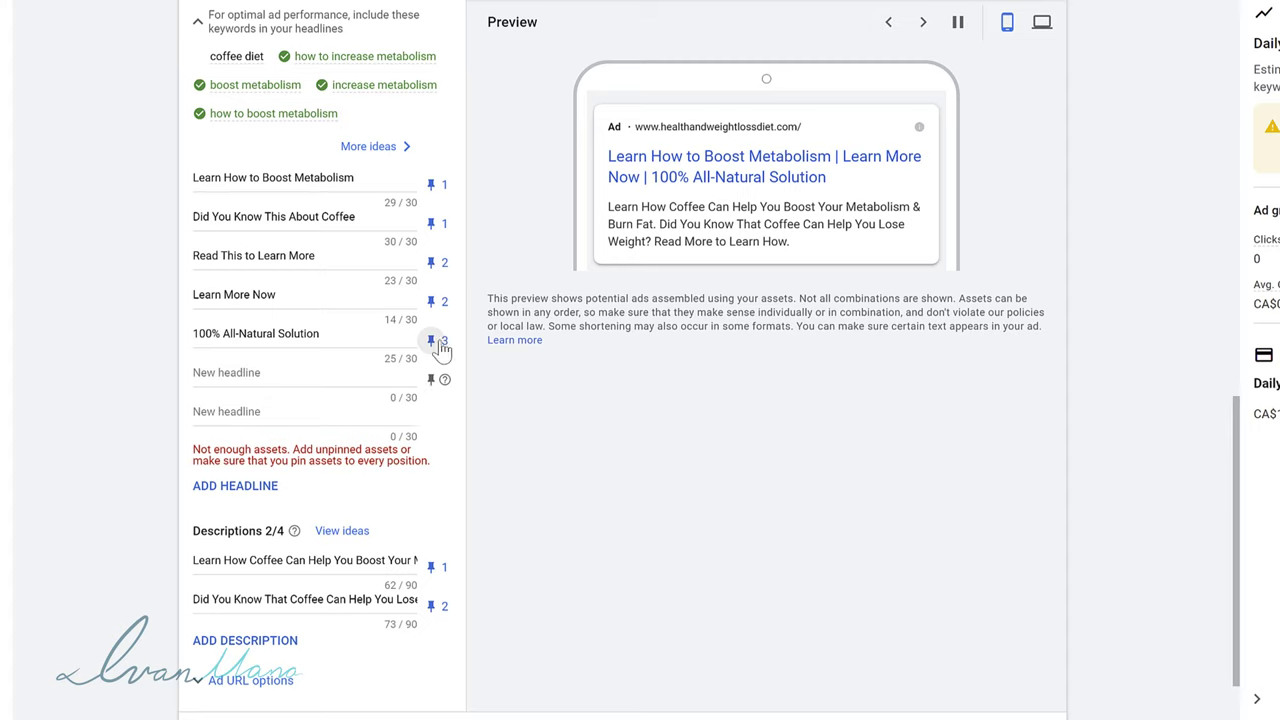
{"action": "scroll", "coordinate": [520, 400], "scroll_direction": "down", "scroll_amount": 3}
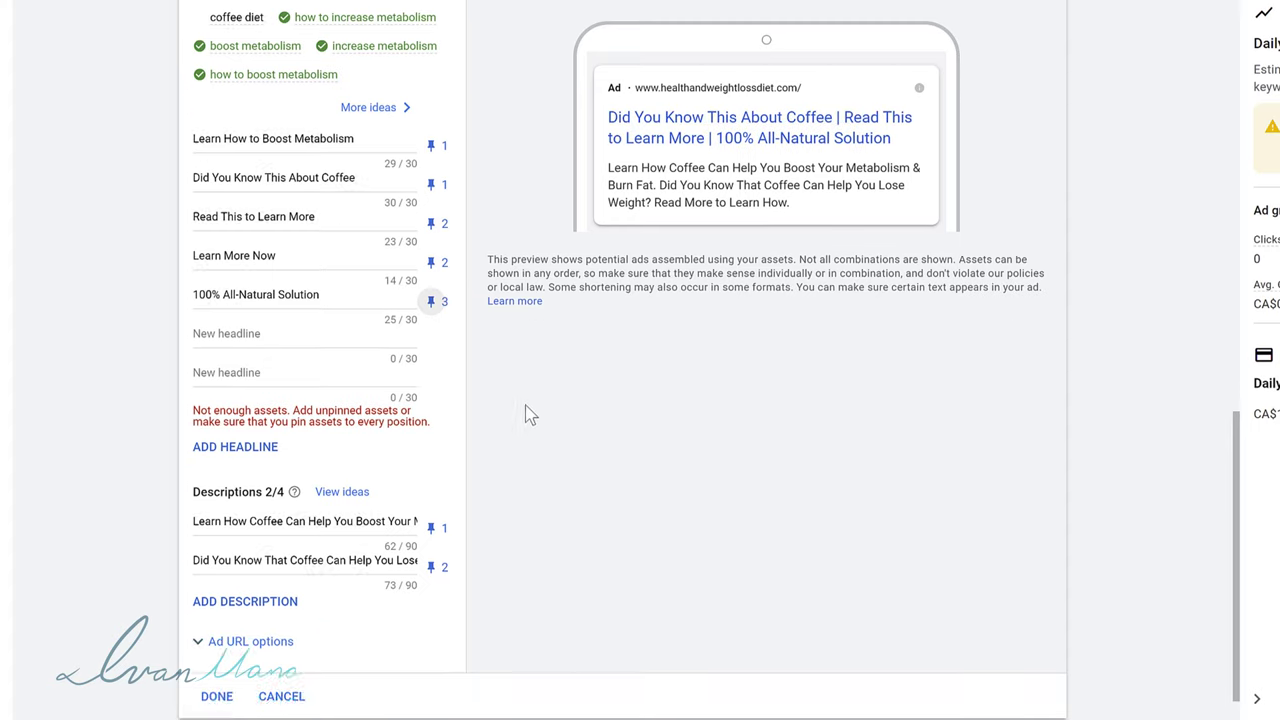
{"action": "left_click", "coordinate": [1038, 686]}
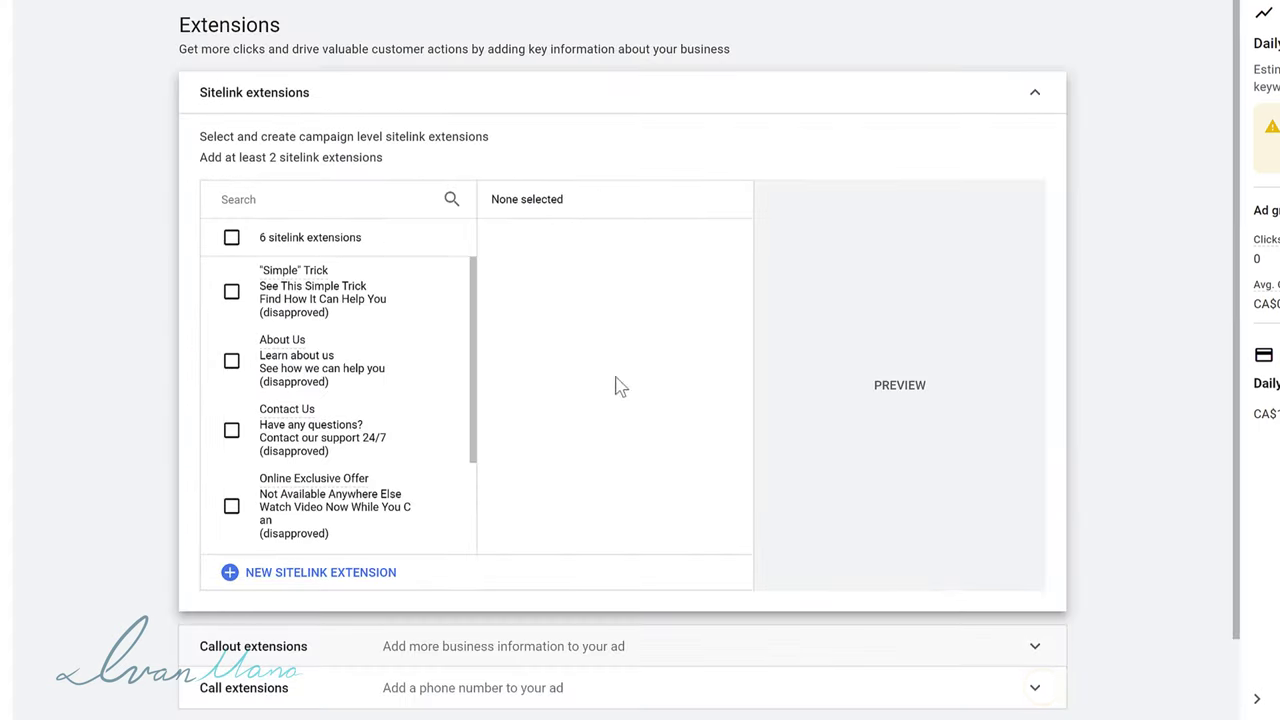
- Publish the Java Burn campaign despite the missing-information warning and open the ad's landing page
{"action": "scroll", "coordinate": [1030, 600], "scroll_direction": "down", "scroll_amount": 2}
{"action": "left_click", "coordinate": [1038, 686]}
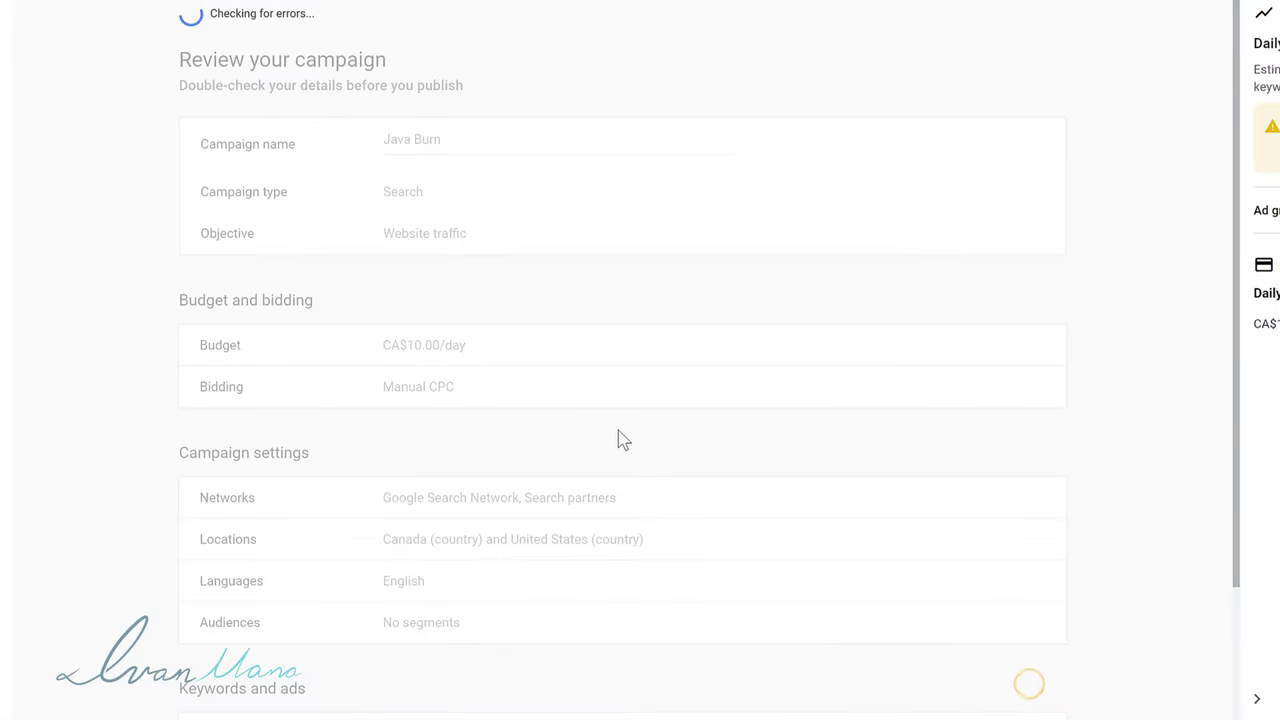
{"action": "scroll", "coordinate": [620, 437], "scroll_direction": "down", "scroll_amount": 2}
{"action": "left_click", "coordinate": [995, 650]}
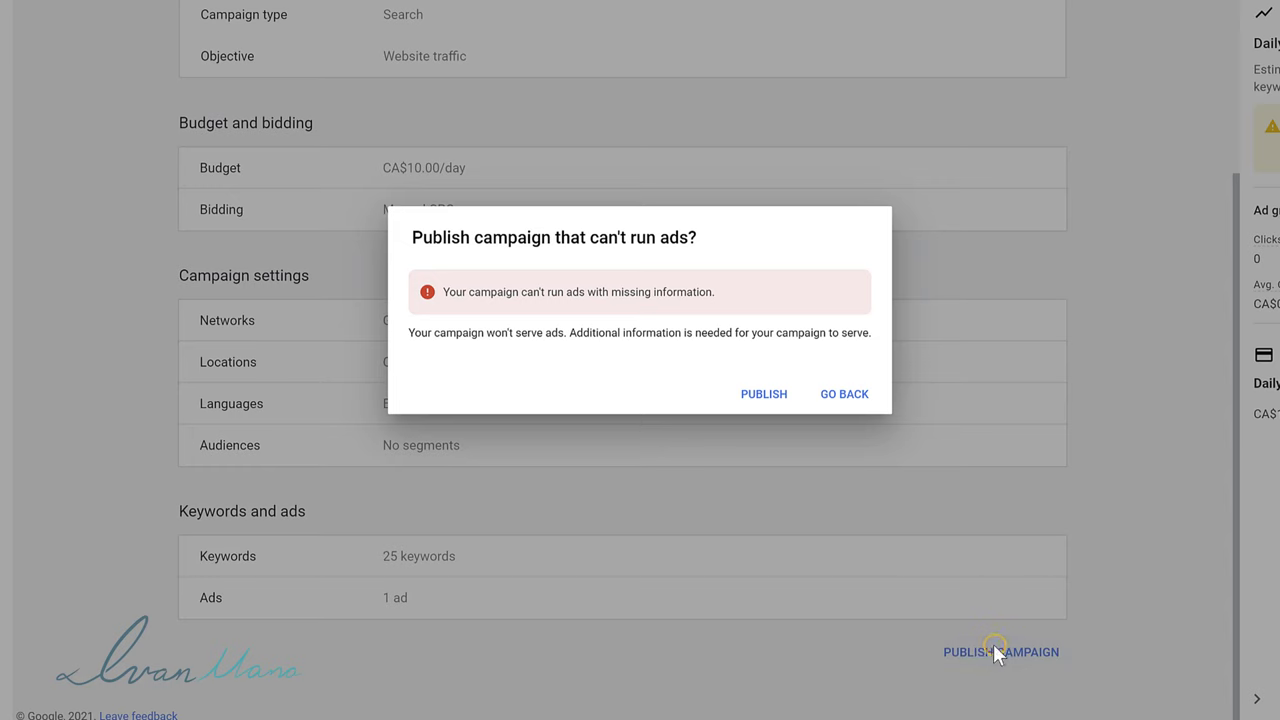
{"action": "left_click", "coordinate": [760, 393]}
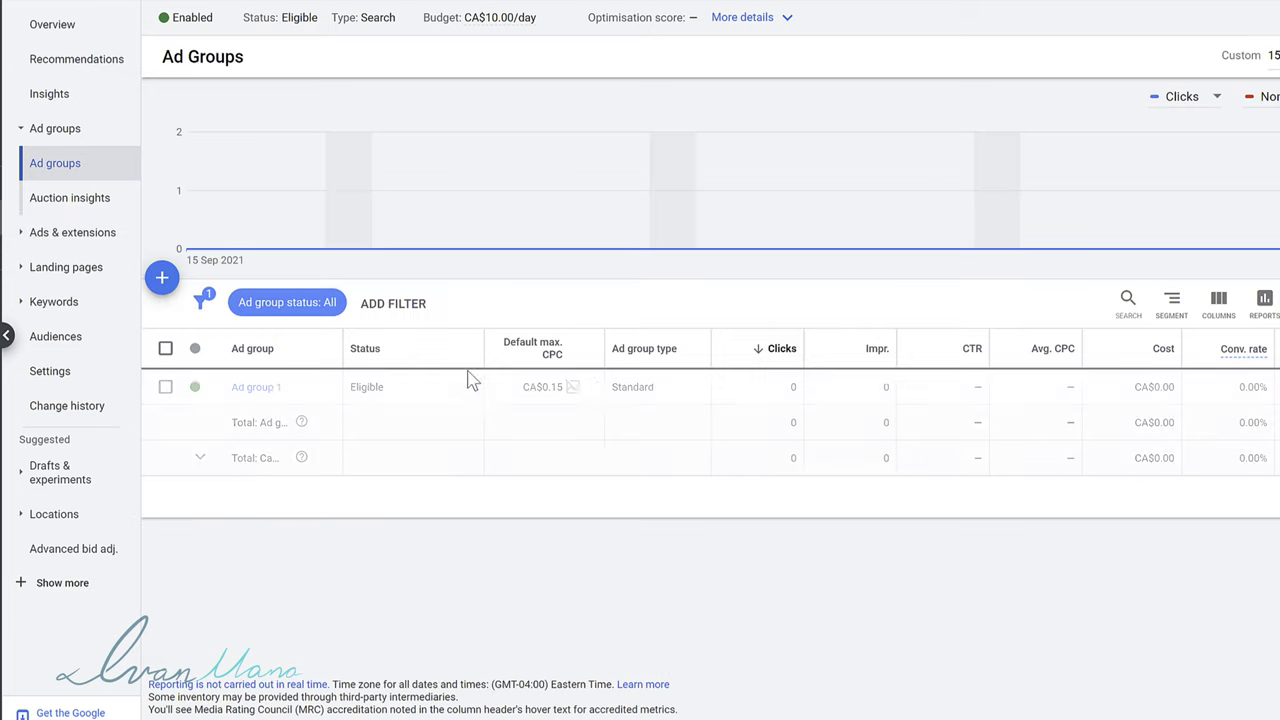
{"action": "left_click", "coordinate": [44, 231]}
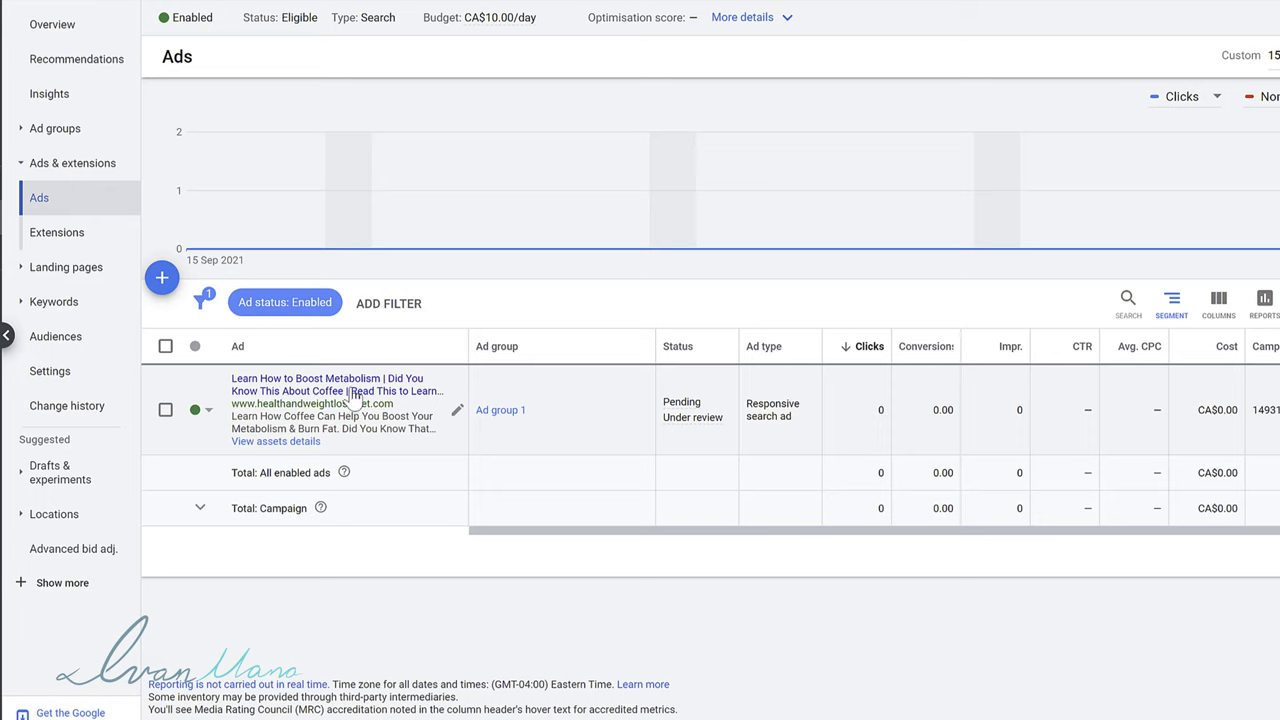
{"action": "left_click", "coordinate": [346, 388]}
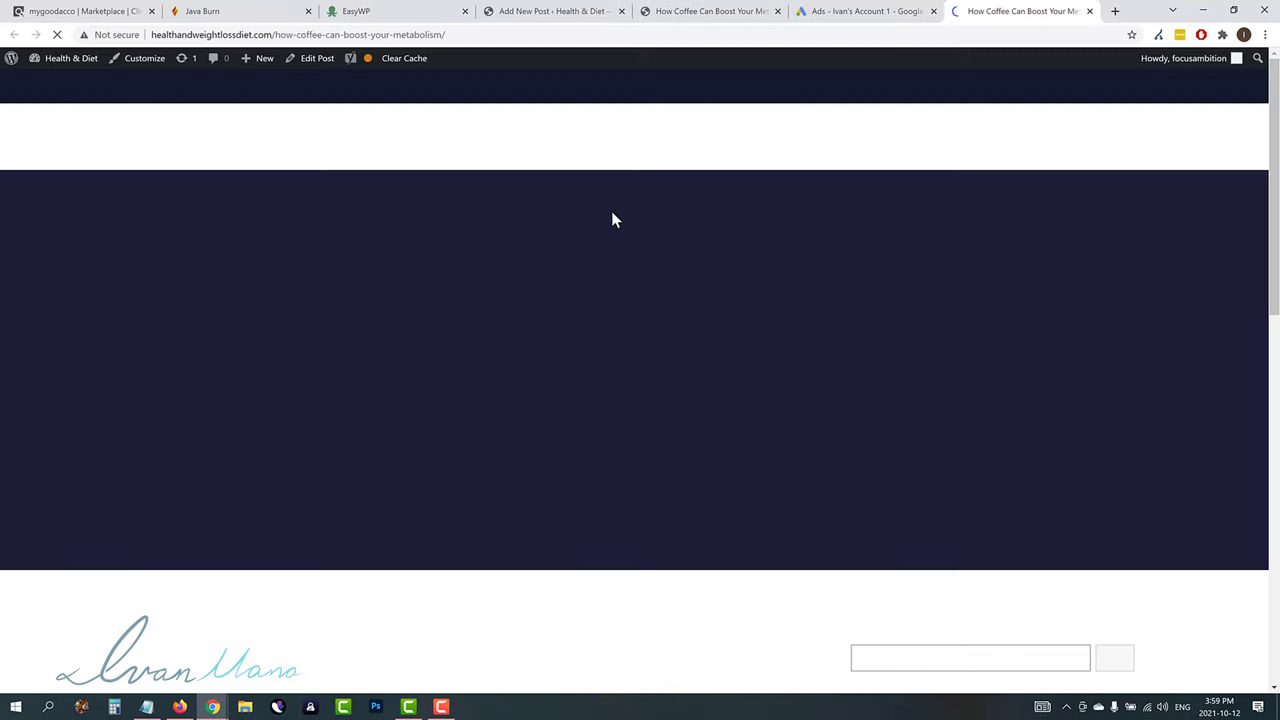
- Follow the blog post's Java Burn link to the pricing page, then return to the post
{"action": "scroll", "coordinate": [595, 400], "scroll_direction": "down", "scroll_amount": 5}
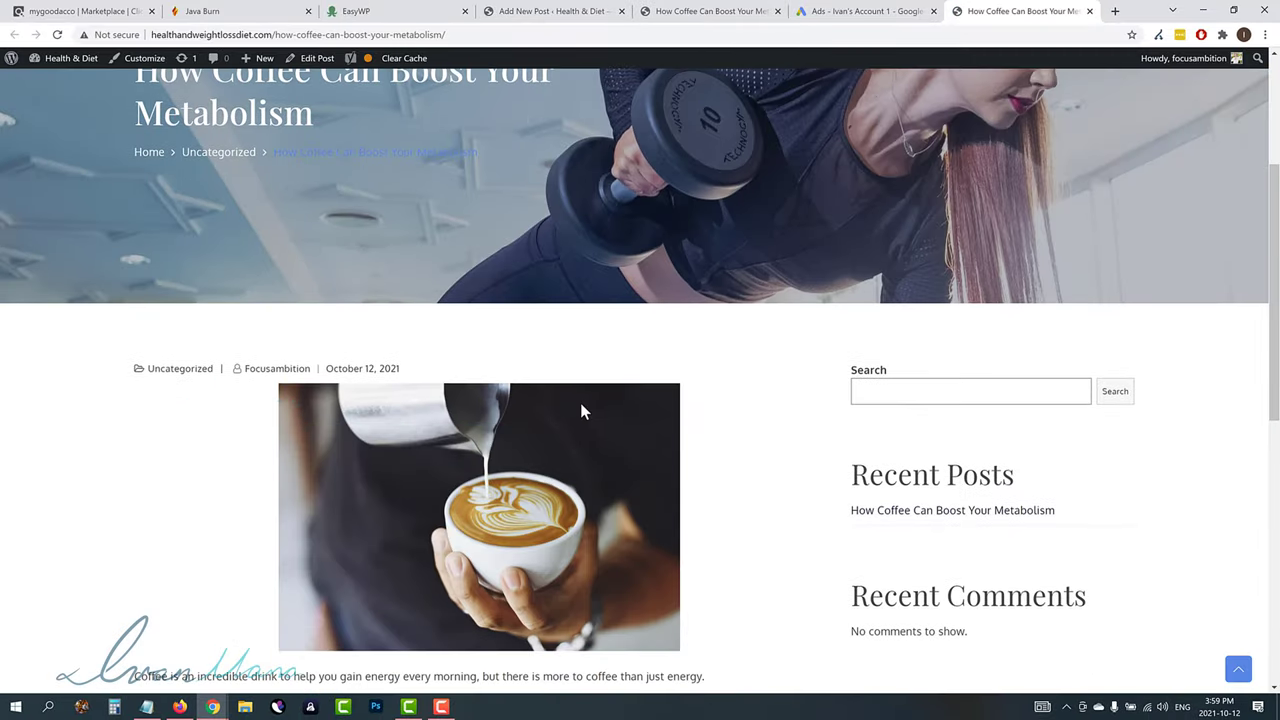
{"action": "scroll", "coordinate": [470, 477], "scroll_direction": "down", "scroll_amount": 2}
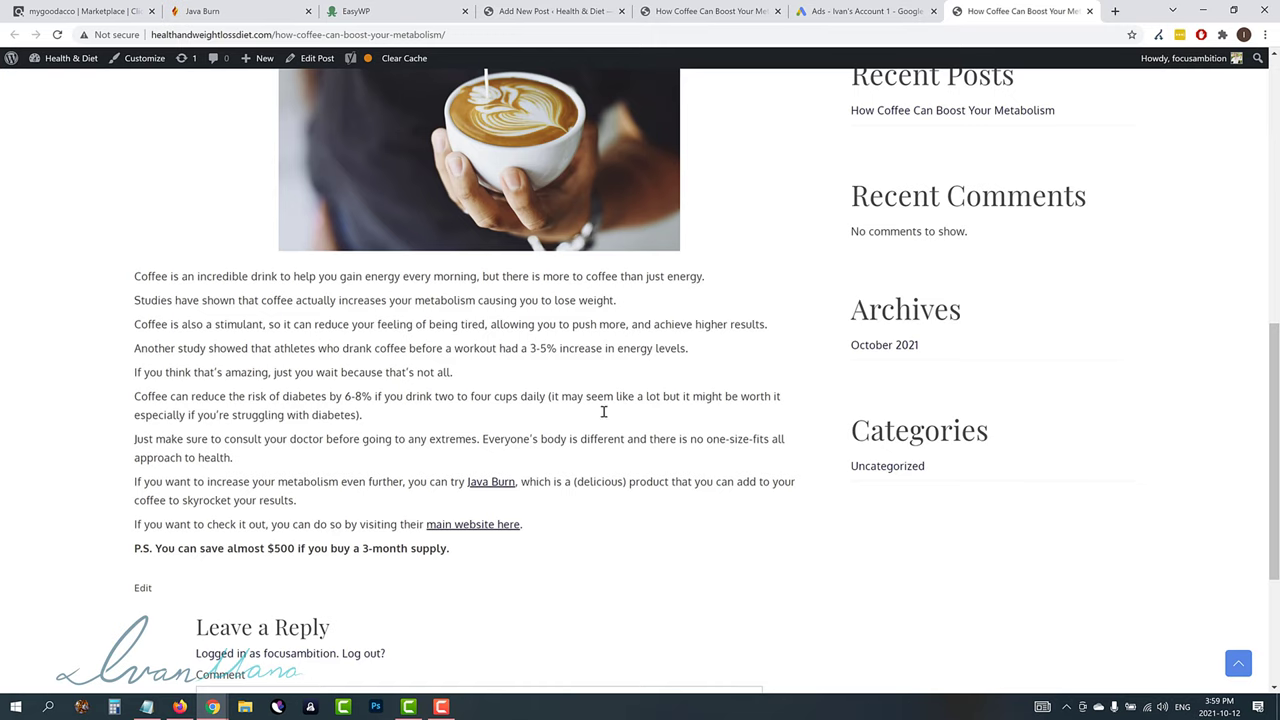
{"action": "scroll", "coordinate": [394, 420], "scroll_direction": "up", "scroll_amount": 1}
{"action": "left_click", "coordinate": [491, 548]}
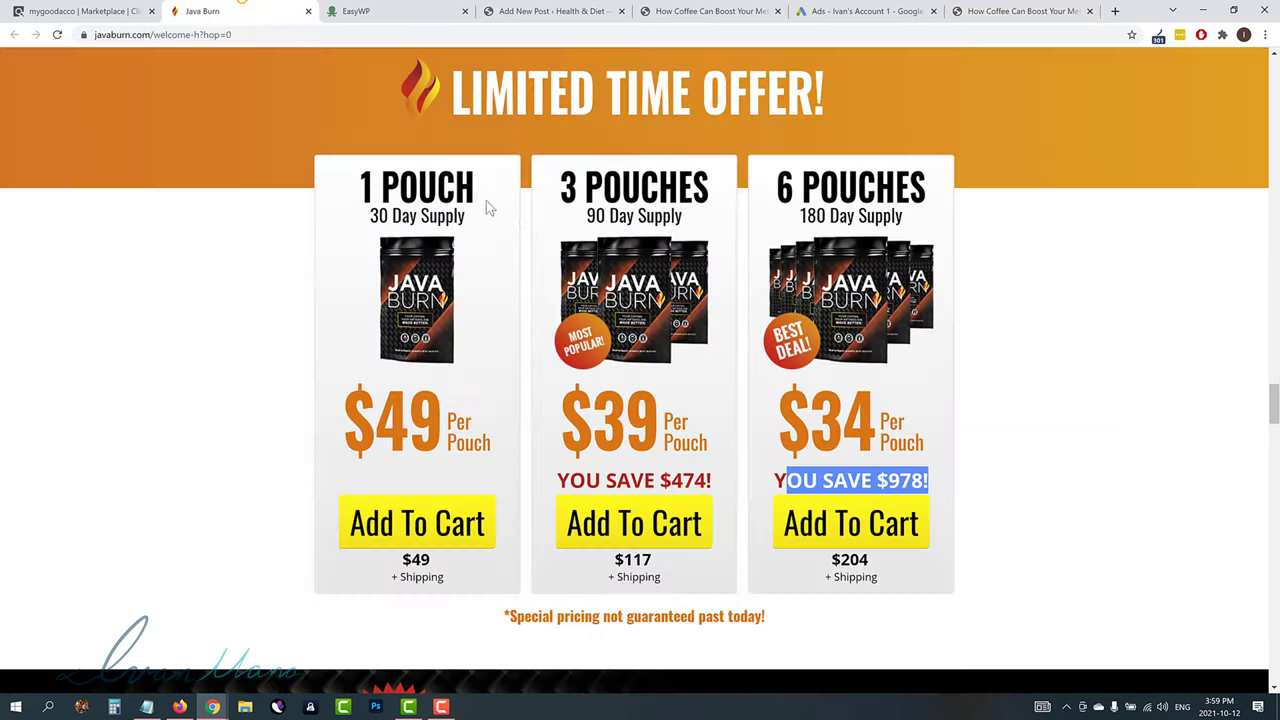
{"action": "scroll", "coordinate": [652, 532], "scroll_direction": "up", "scroll_amount": 3}
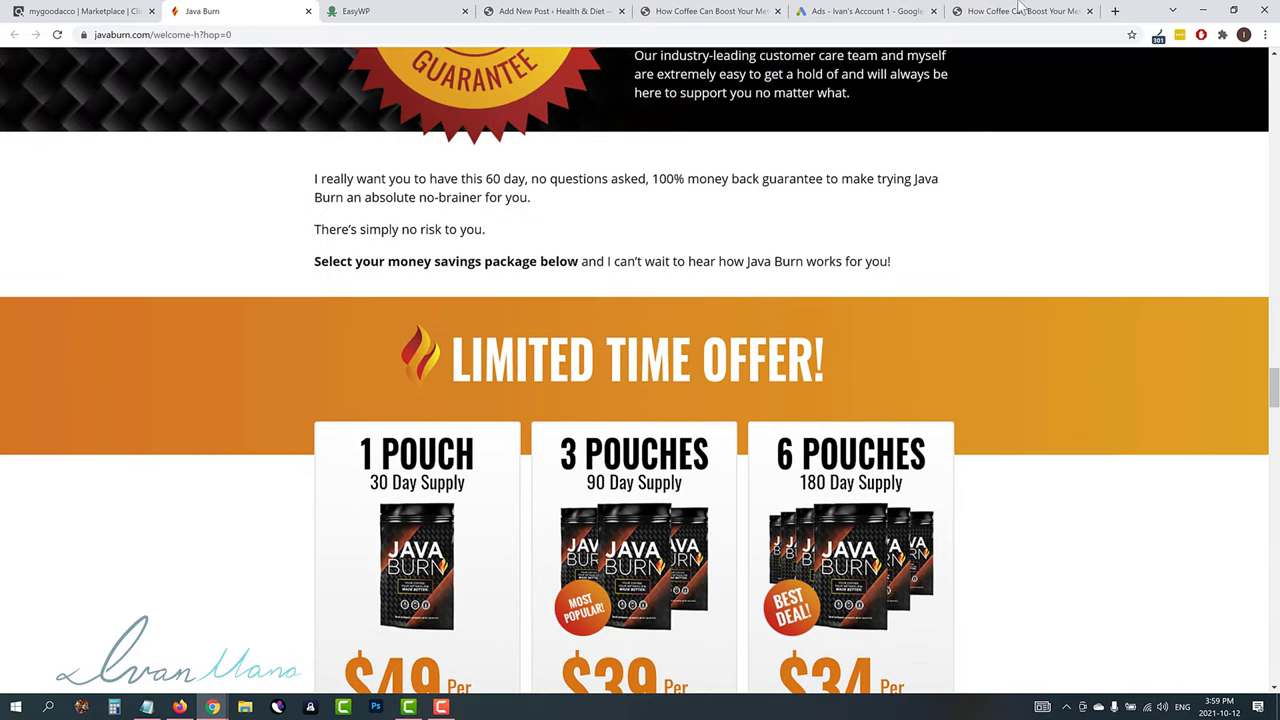
{"action": "key", "text": "ctrl+9"}
{"action": "key", "text": "ctrl+1"}
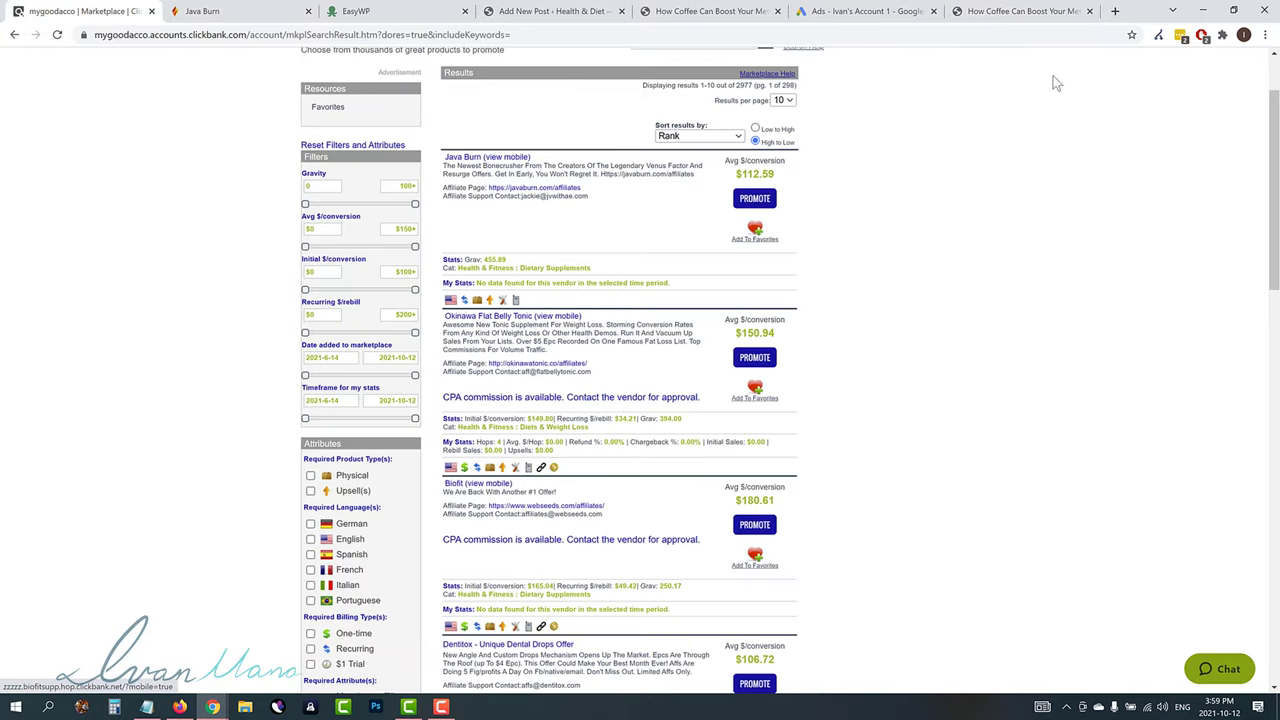
{"action": "left_click", "coordinate": [1000, 14]}
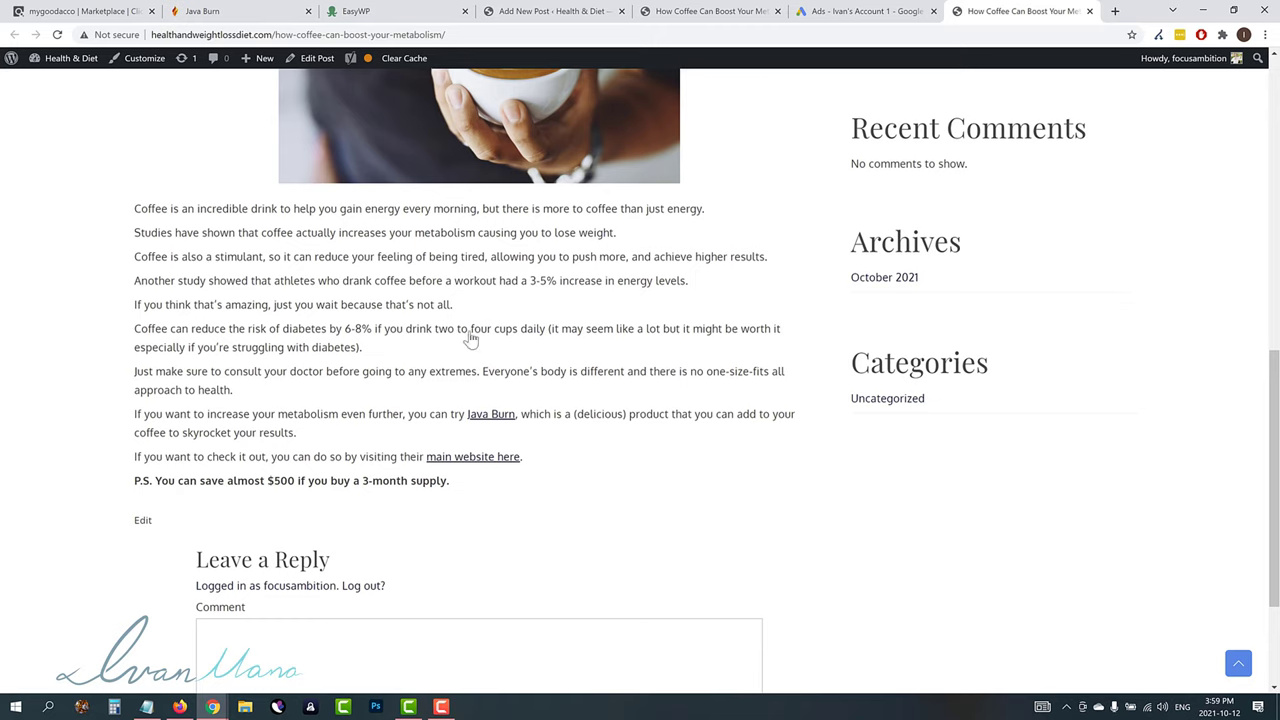
- Review the article's closing paragraphs and go back to the Google Ads ads list
{"action": "scroll", "coordinate": [471, 340], "scroll_direction": "down", "scroll_amount": 2}
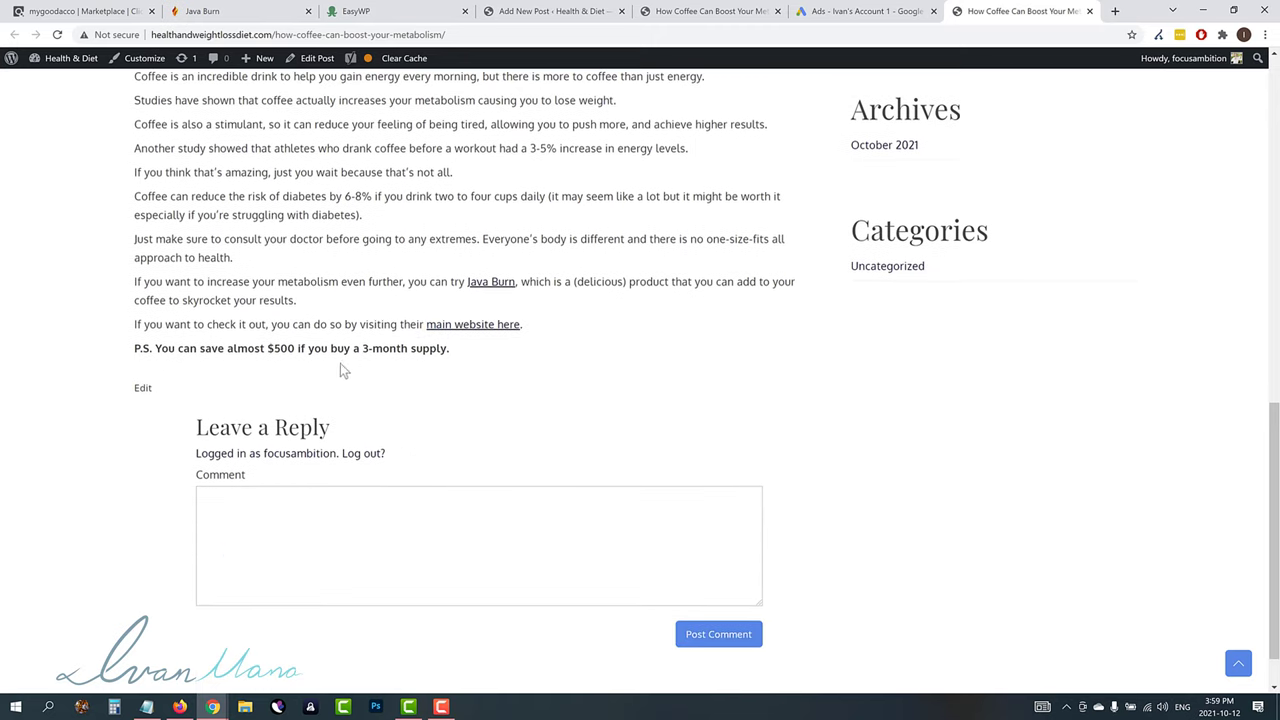
{"action": "scroll", "coordinate": [317, 385], "scroll_direction": "up", "scroll_amount": 2}
{"action": "left_click_drag", "start_coordinate": [172, 281], "coordinate": [429, 481]}
{"action": "left_click", "coordinate": [351, 443]}
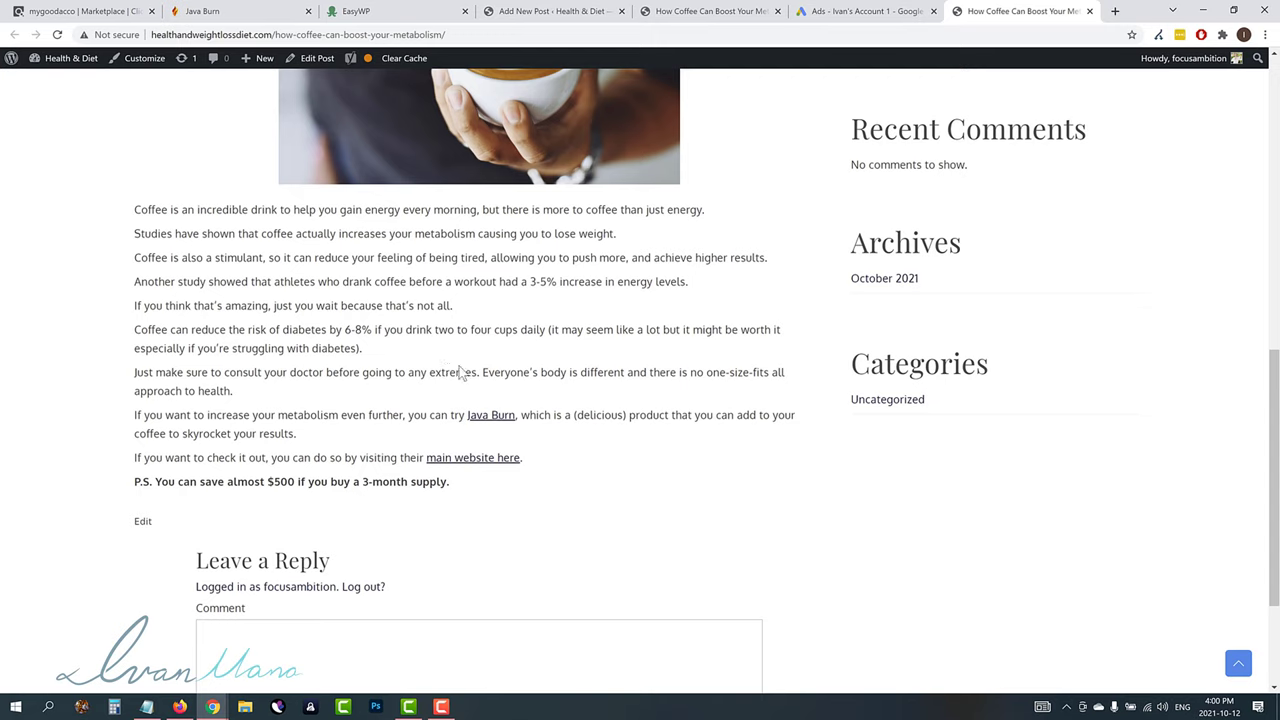
{"action": "key", "text": "ctrl+shift+Tab"}
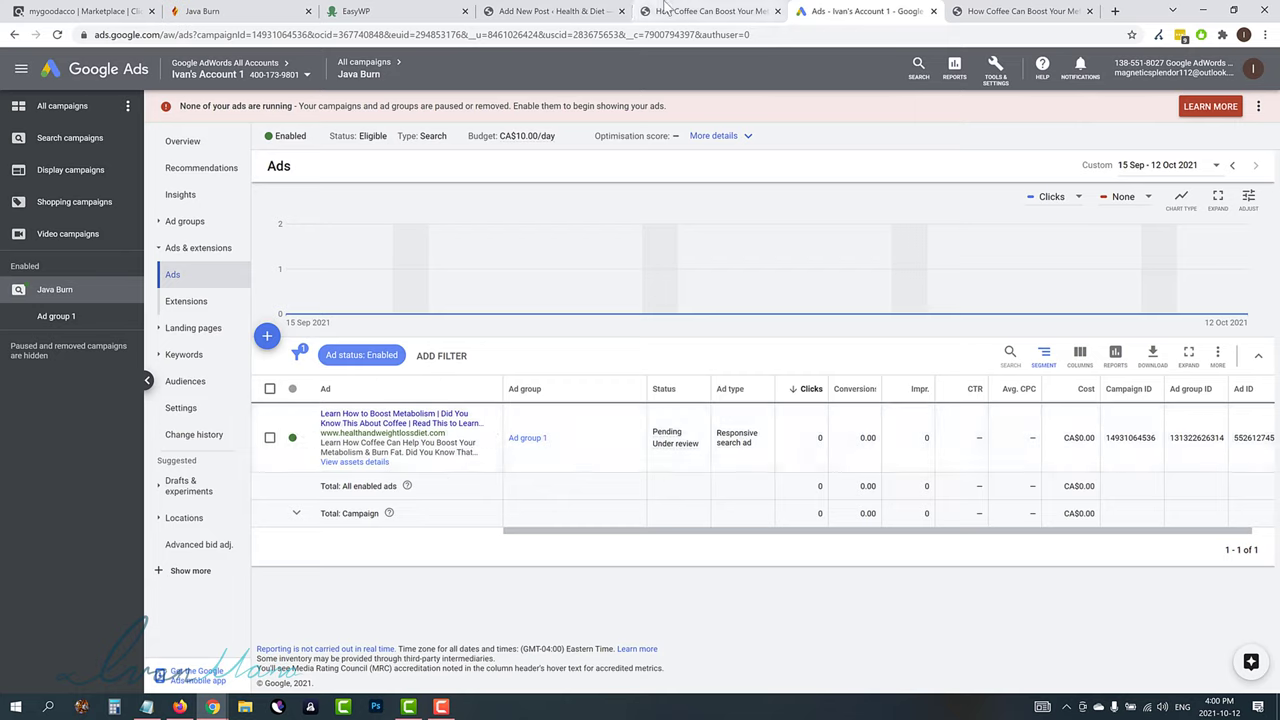
{"action": "left_click", "coordinate": [710, 11]}
{"action": "left_click", "coordinate": [876, 9]}
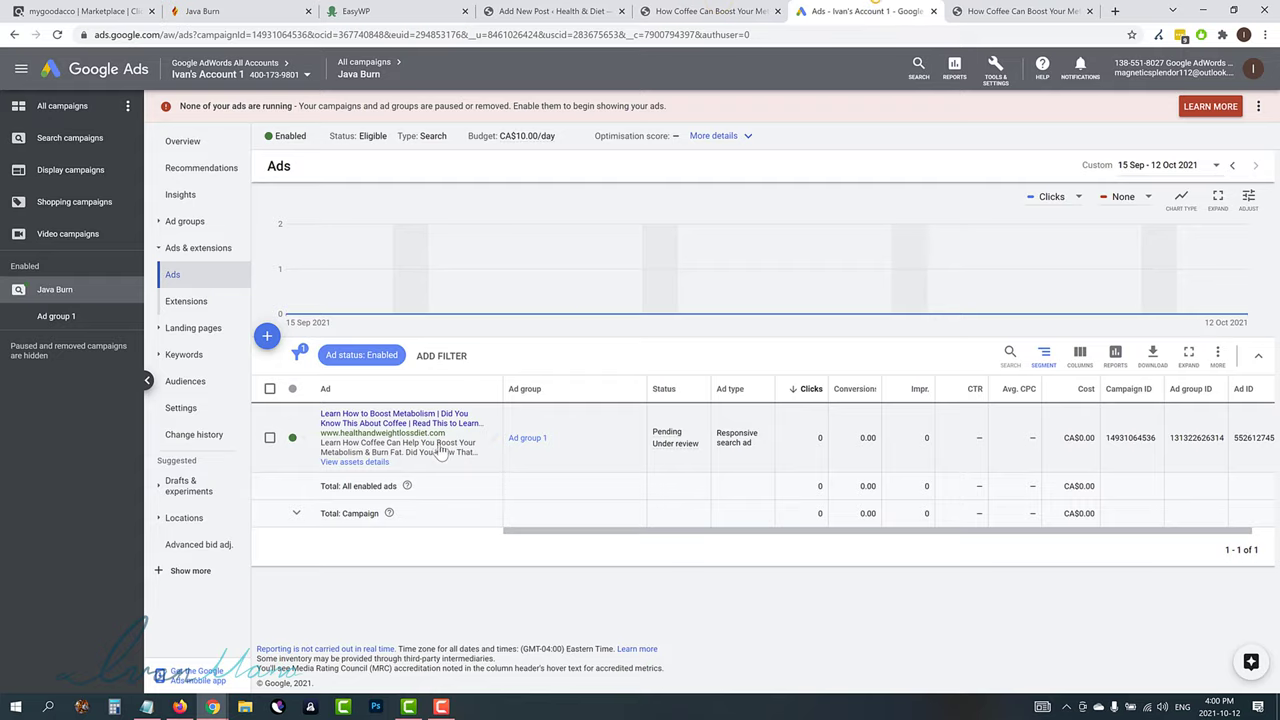